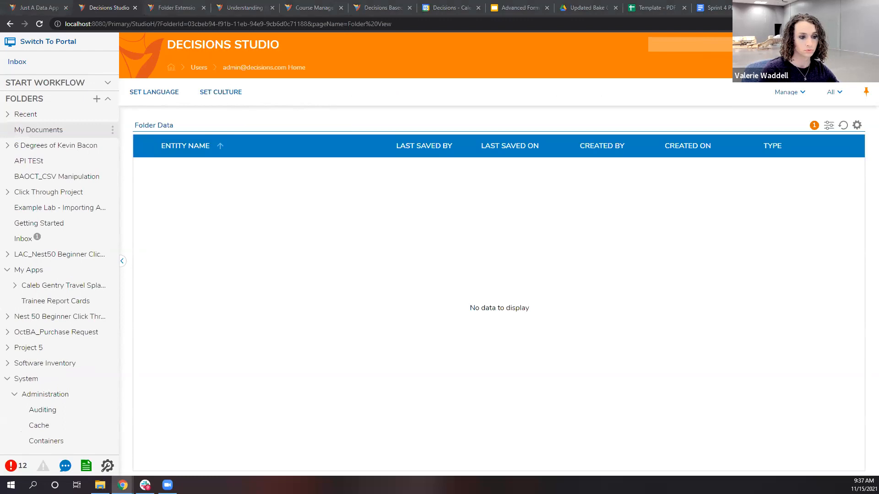
Step: Create a designer project named "Sprint 4 - I9 Generation" under My Documents
click(96, 100)
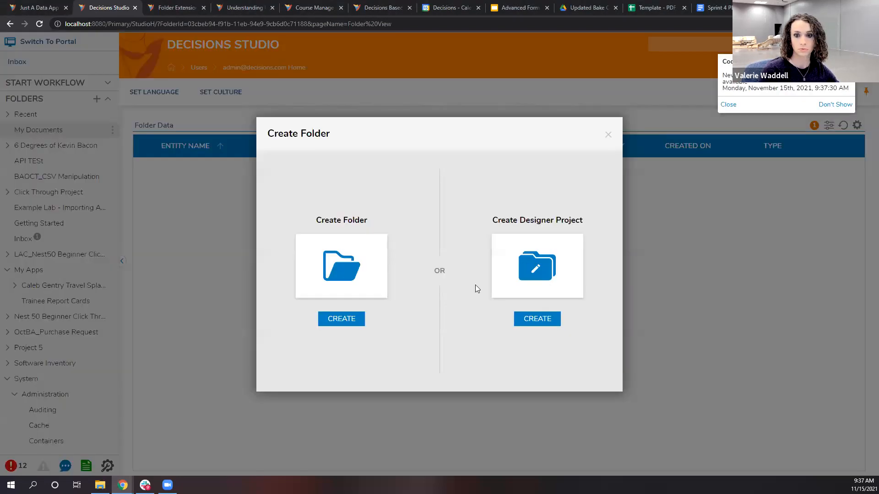
click(532, 320)
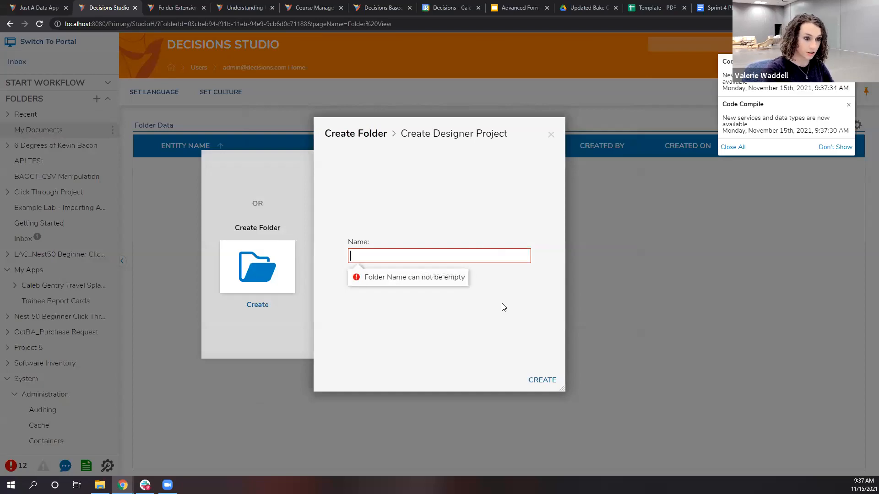
text(Spri)
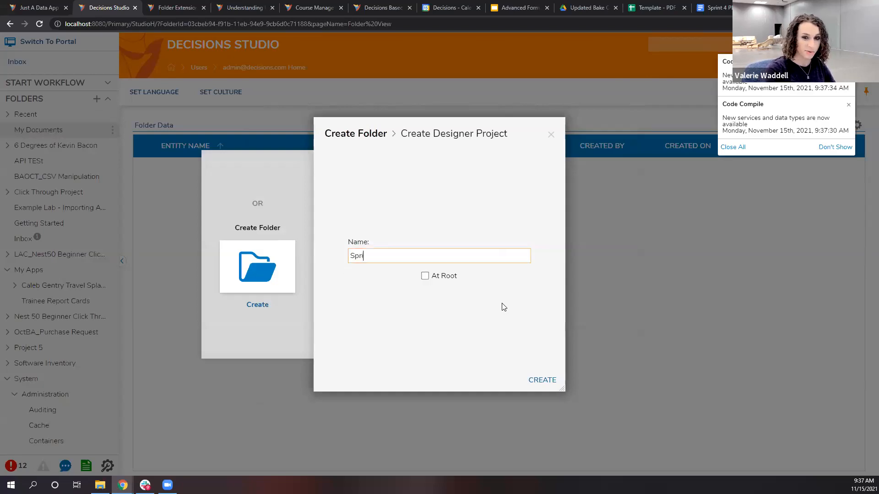
text(nt 4 - )
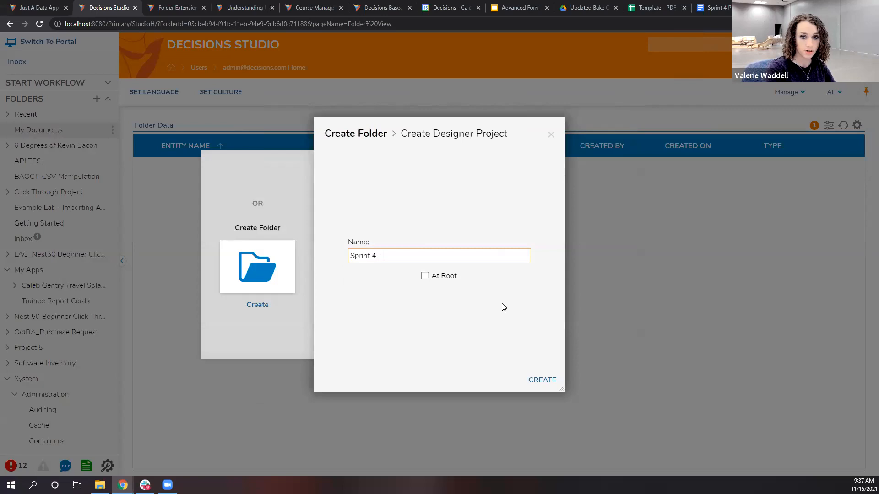
text(I9 Generation)
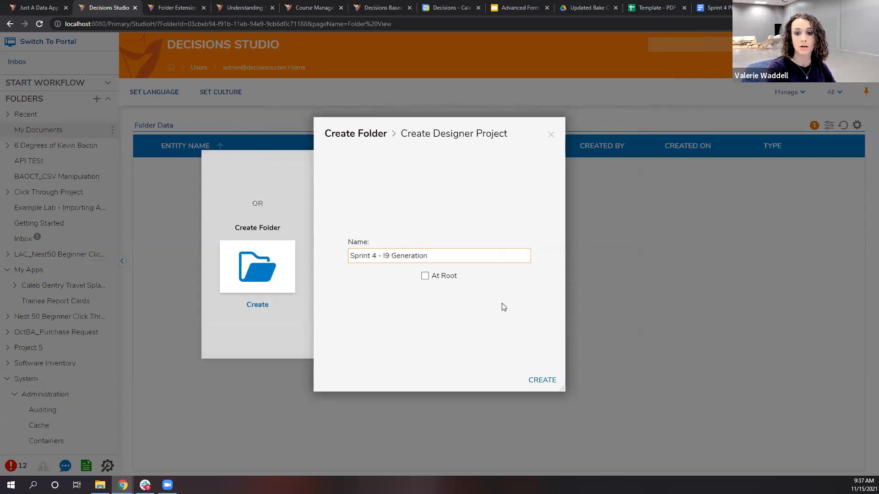
key(Return)
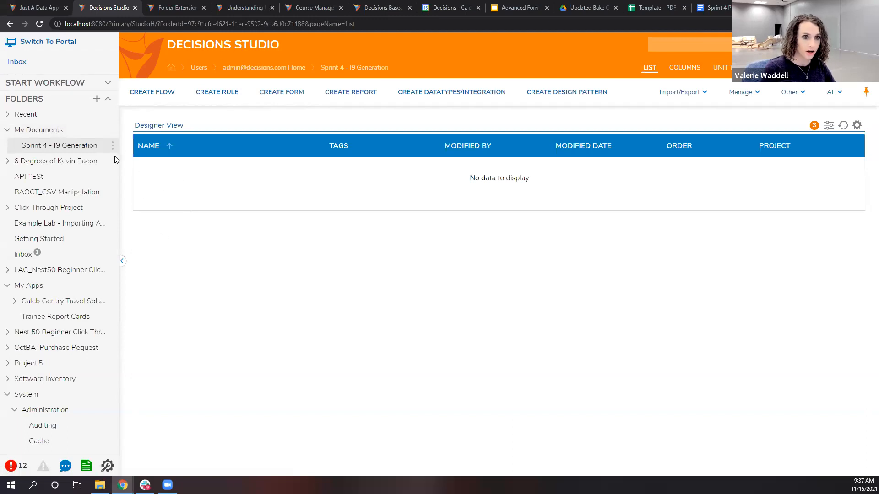
Step: Move the Sprint 4 - I9 Generation project folder to the root level and confirm the move
right_click(73, 146)
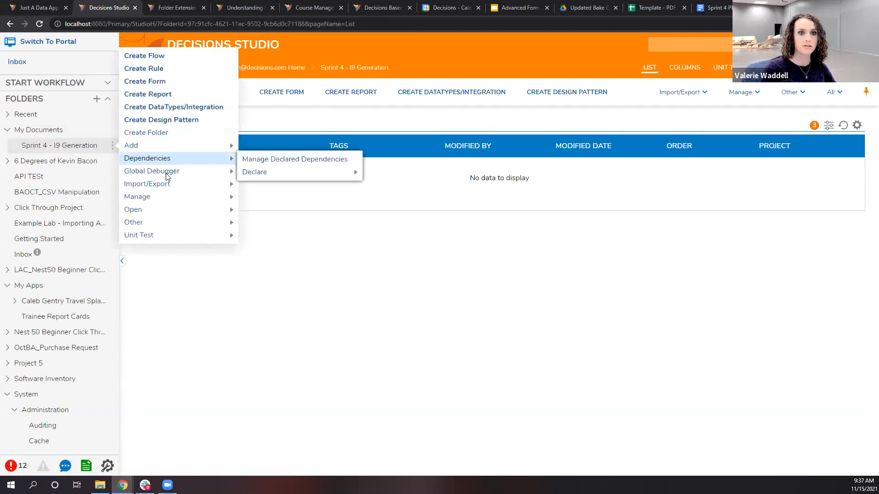
mouse_move(160, 200)
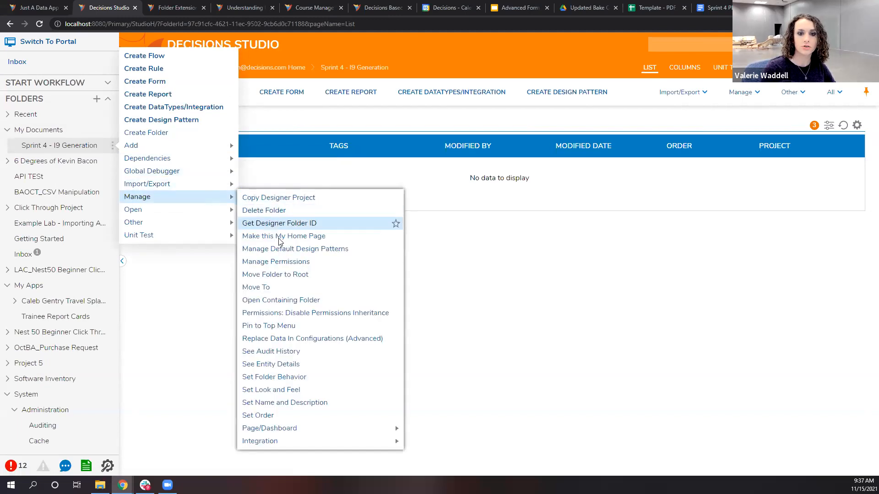
click(274, 274)
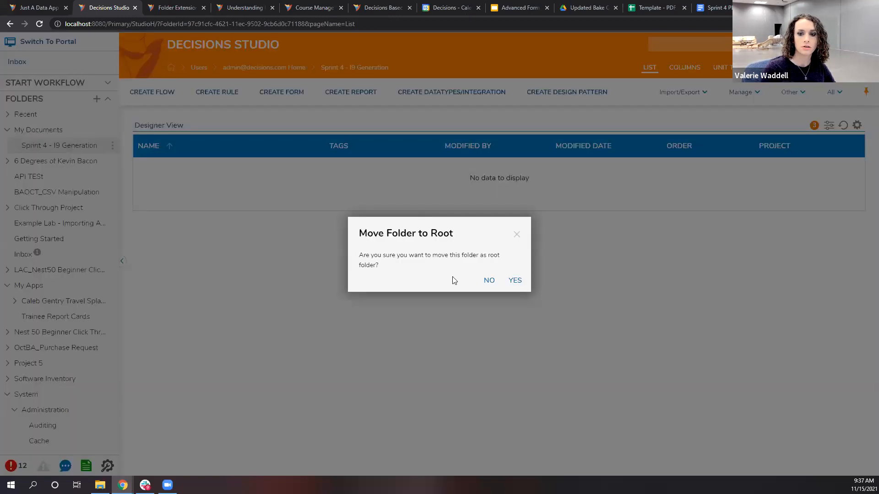
click(515, 280)
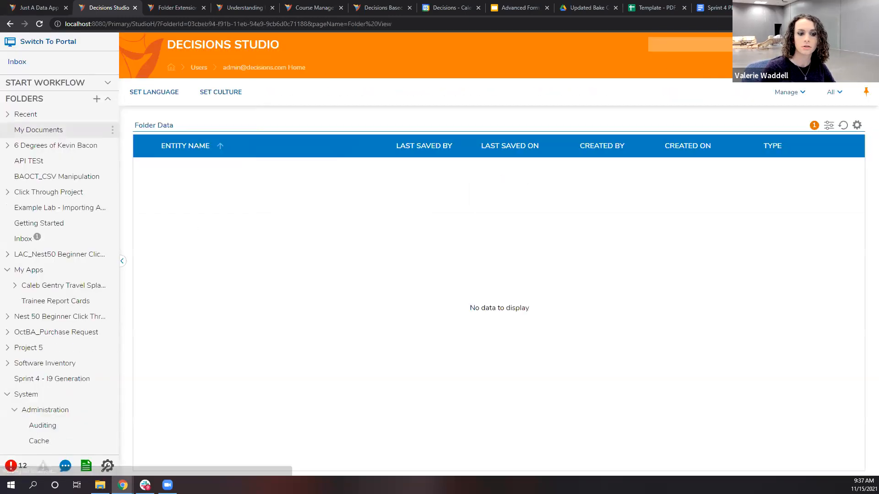
Step: Create a designer project named "Data Structures" inside the Sprint 4 - I9 Generation folder
click(59, 378)
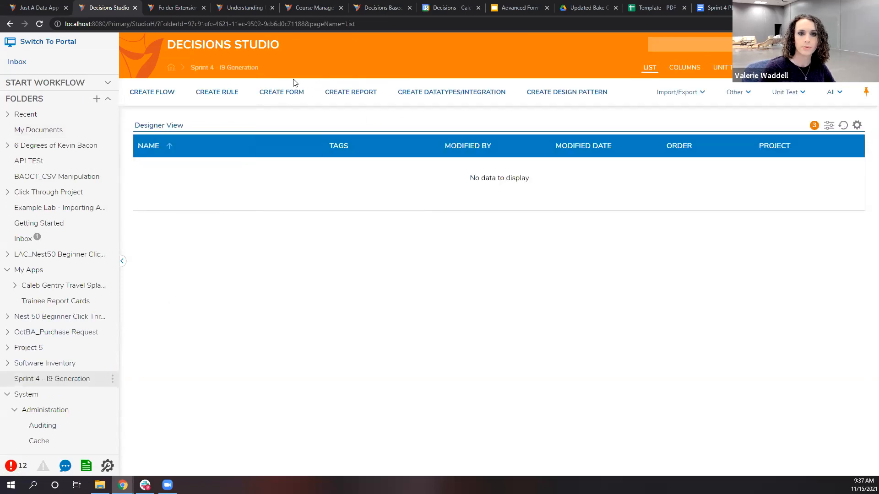
right_click(50, 380)
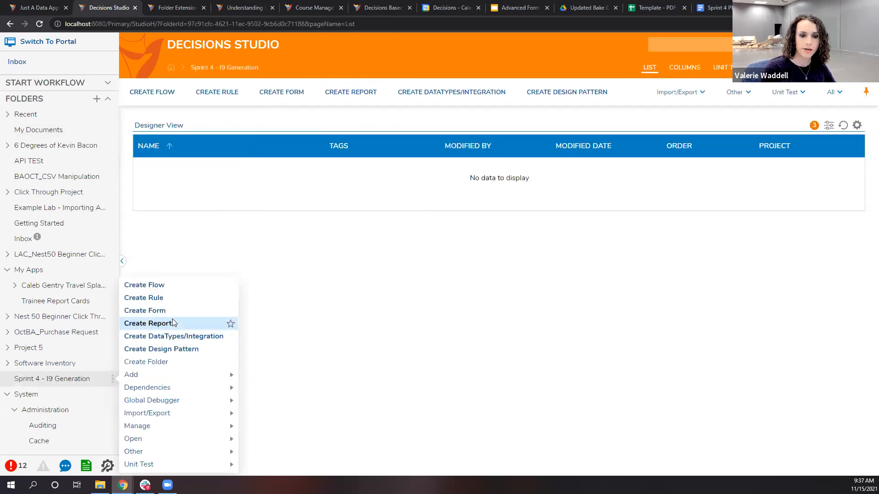
click(146, 361)
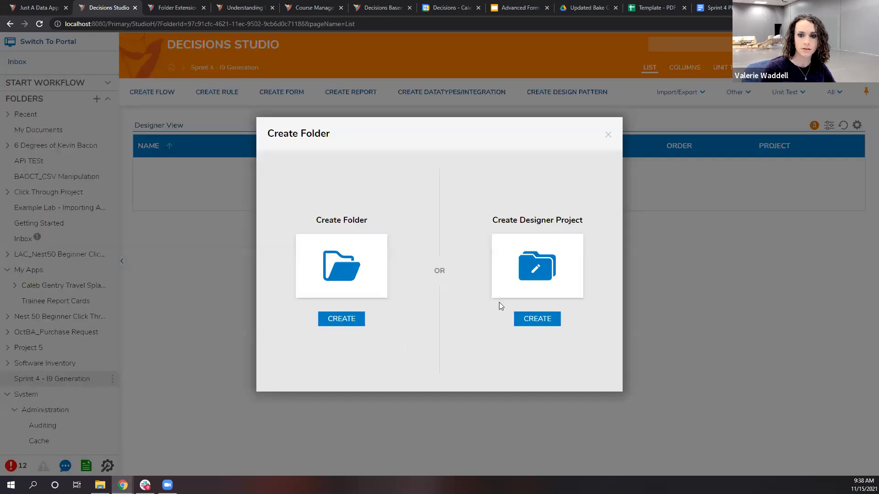
click(535, 317)
text(Da)
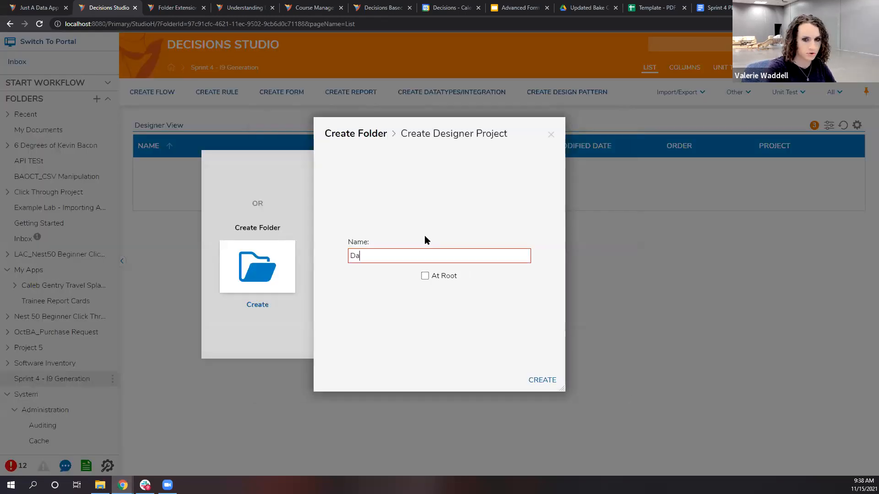
text(ta Structure)
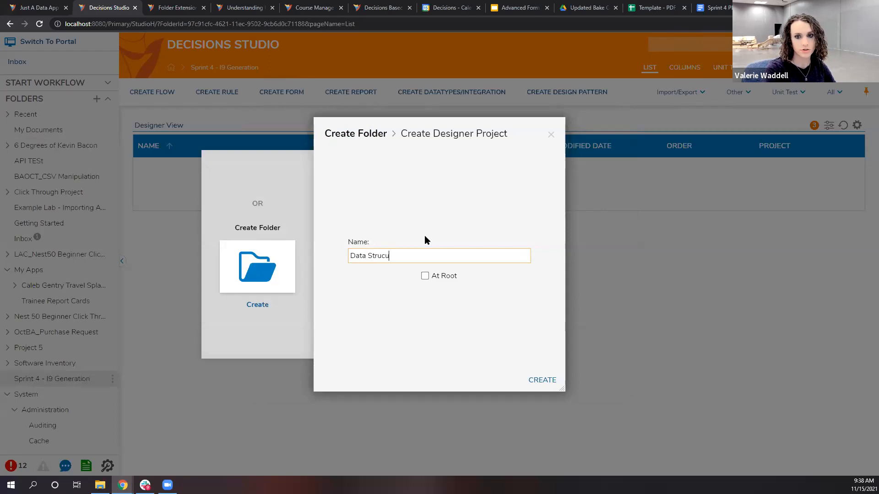
key(BackSpace)
key(BackSpace)
key(BackSpace)
text(tures)
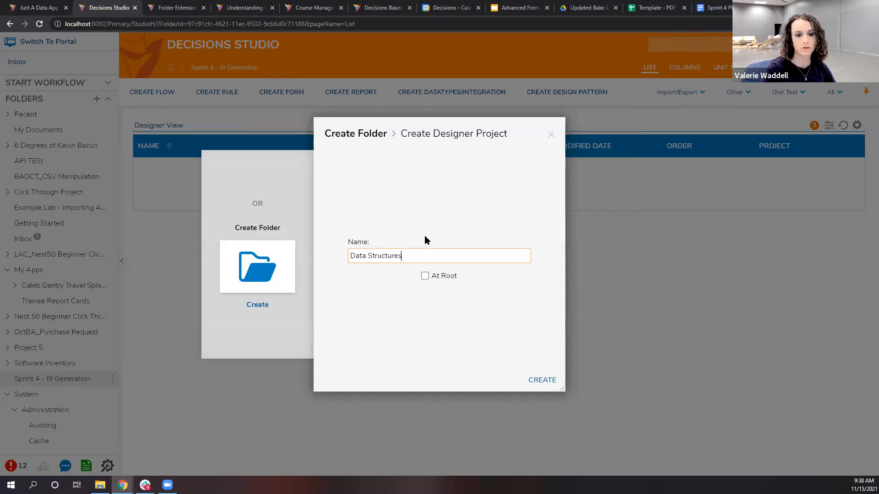
key(Return)
Step: Create a designer project named "Flows" inside the Sprint 4 - I9 Generation folder
click(58, 380)
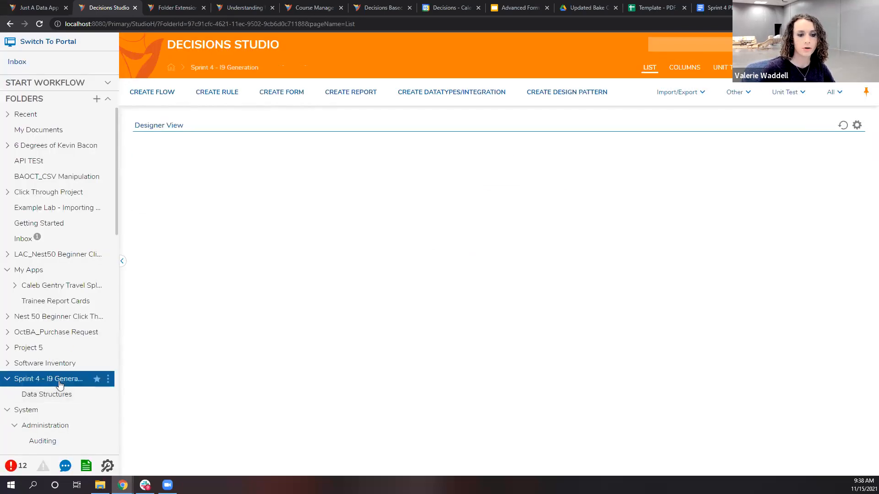
right_click(58, 380)
click(148, 361)
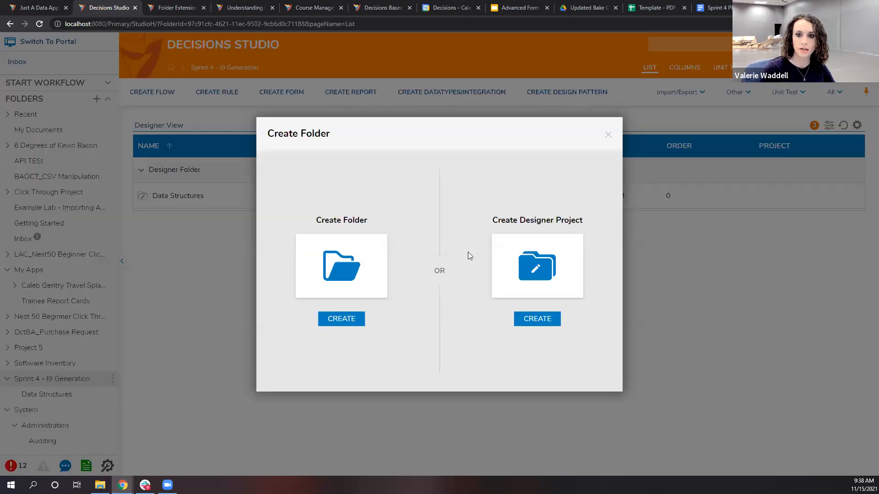
click(536, 319)
text(S)
key(BackSpace)
text(Flows)
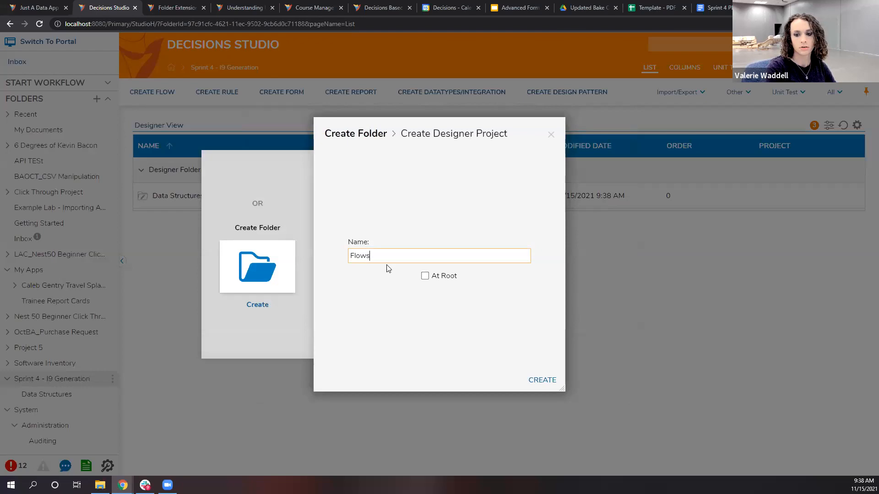
key(Return)
Step: Create a designer project named "Forms" inside the Sprint 4 - I9 Generation folder
right_click(34, 379)
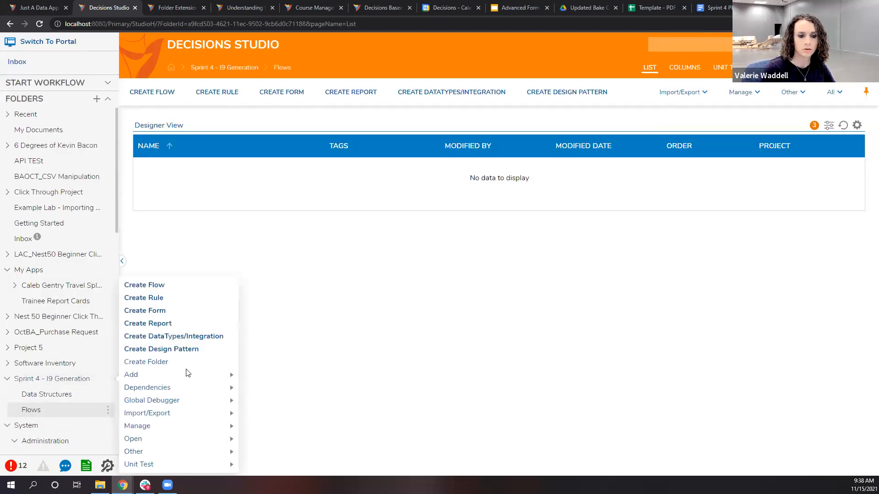
click(167, 361)
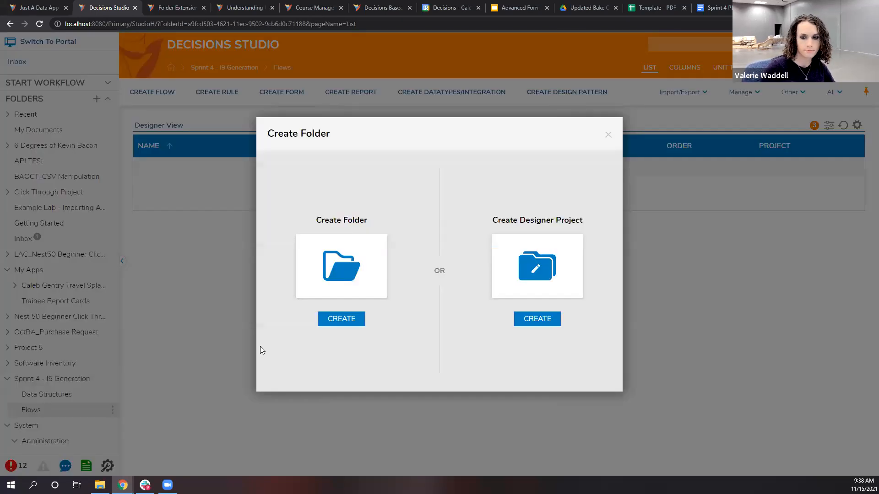
click(538, 322)
text(Form)
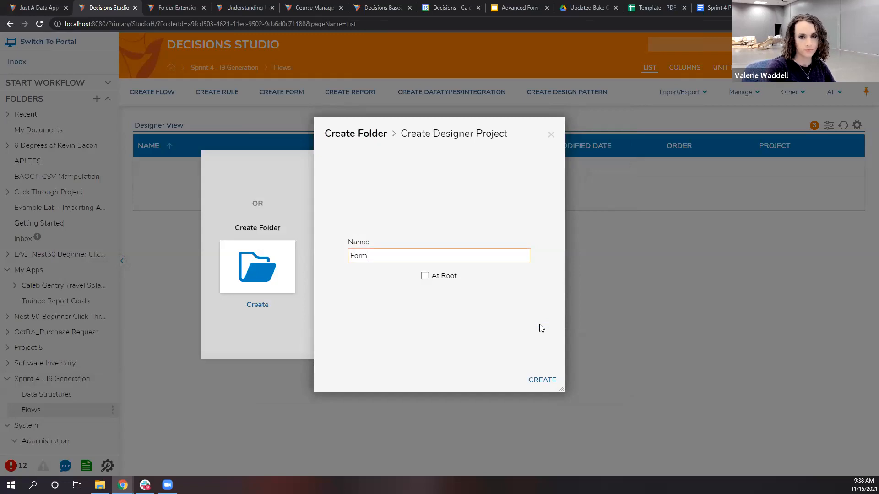
text(s)
key(Return)
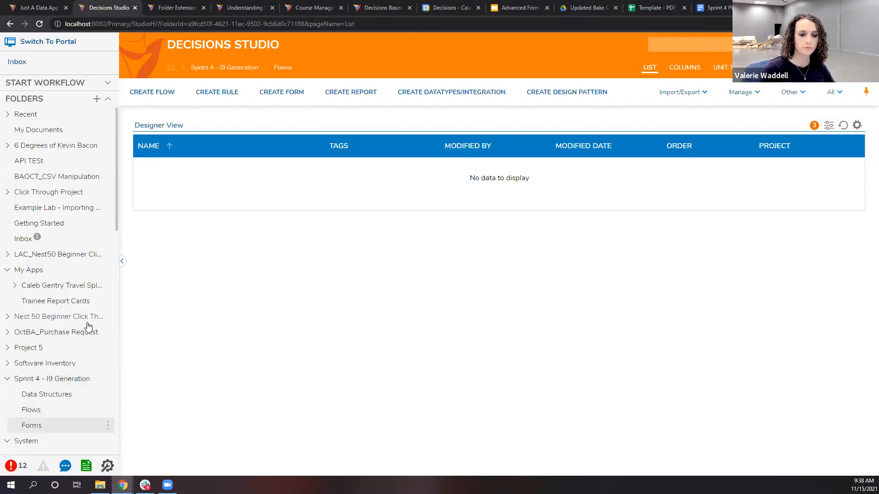
Step: Open the Data Structures folder of the Sprint 4 - I9 Generation project
scroll(89, 326, down, 2)
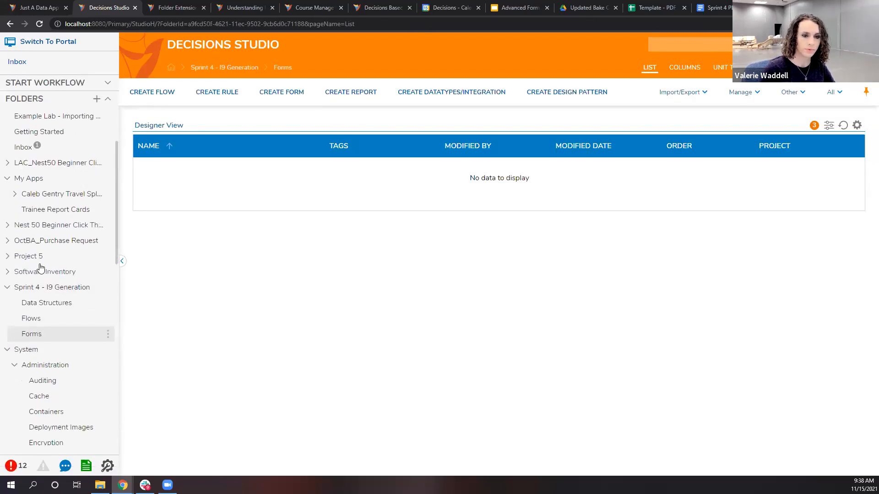
click(37, 337)
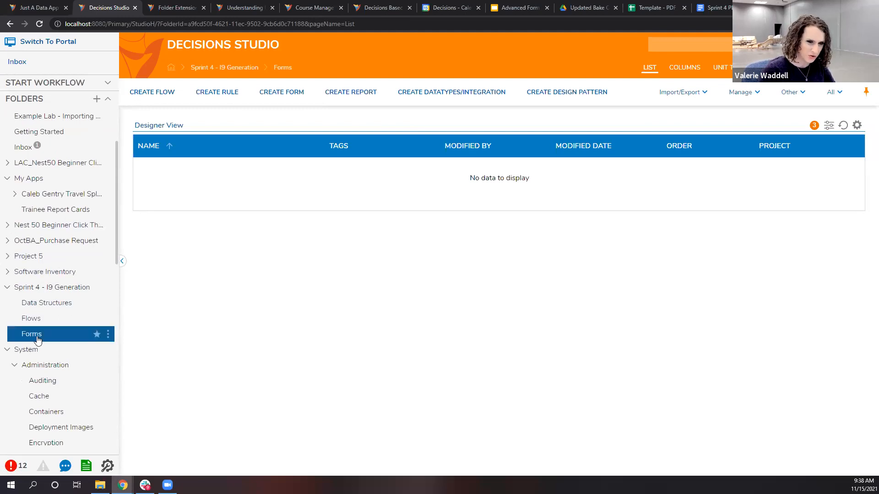
click(42, 303)
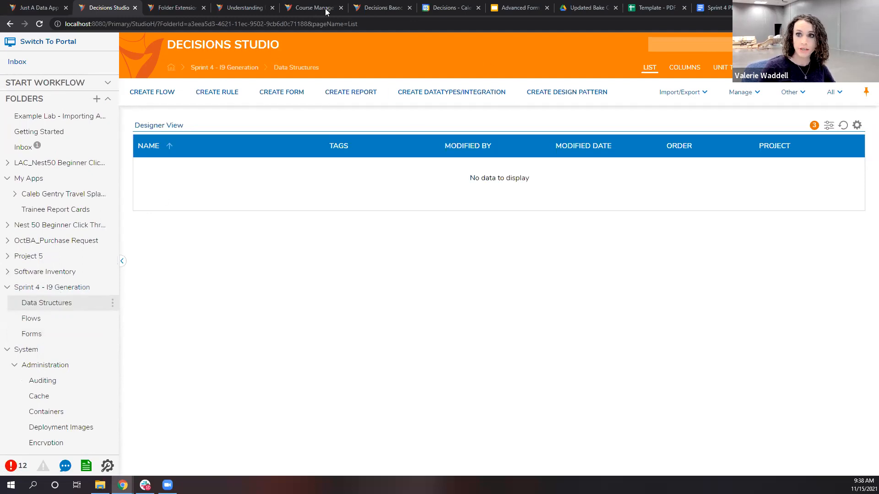
Step: Switch to the Sprint 4 PDF Mapping Requirements document in Google Docs and examine the fields and types of the I9ImportData flow structure
click(710, 10)
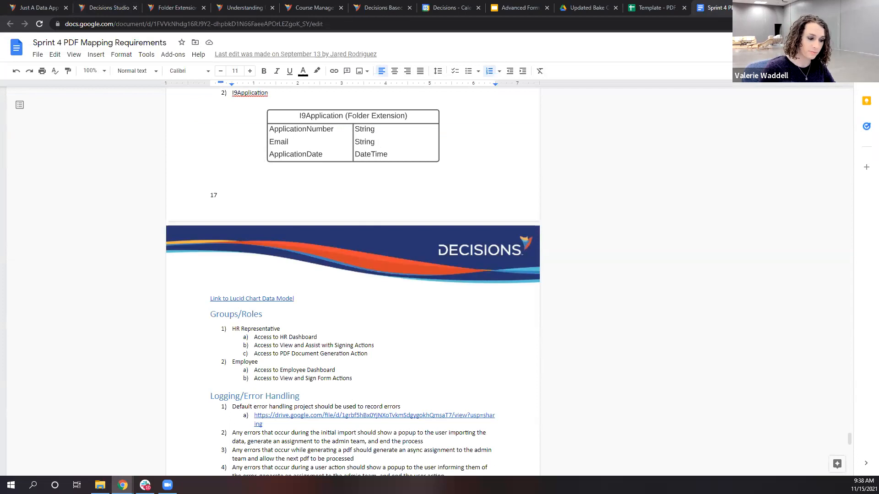
key(alt+Tab)
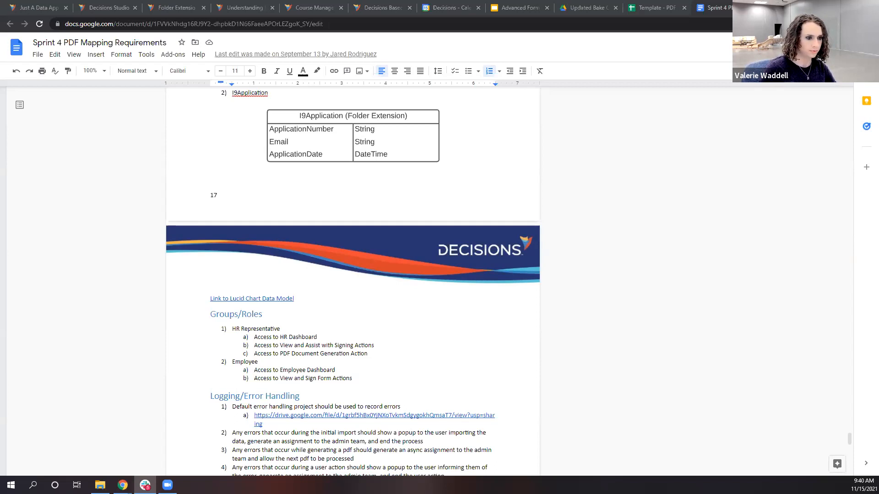
key(alt+Tab)
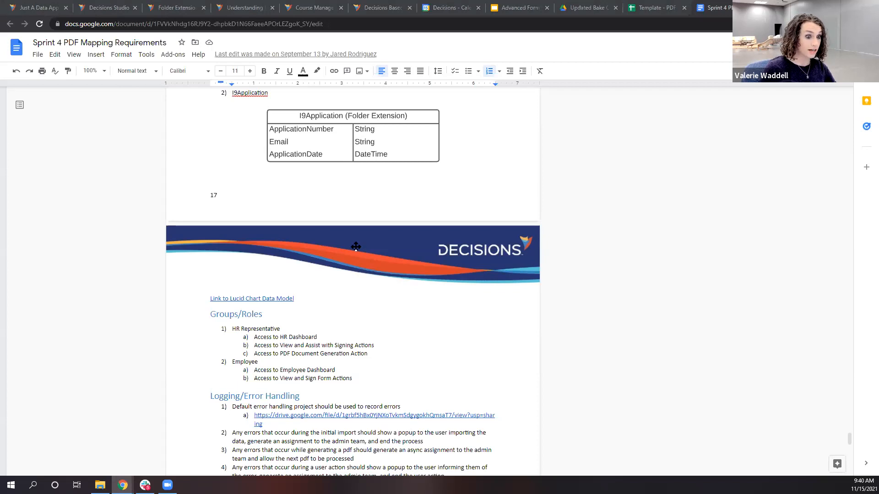
scroll(355, 247, up, 9)
scroll(339, 189, down, 1)
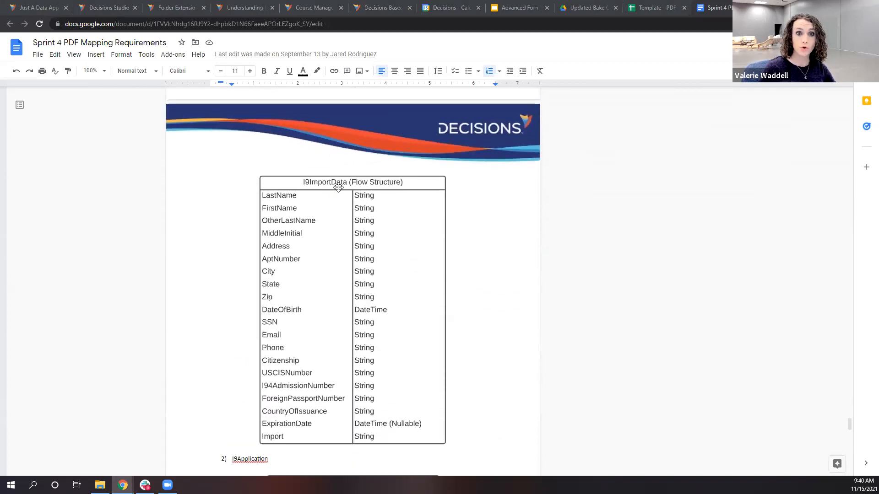
scroll(339, 187, down, 1)
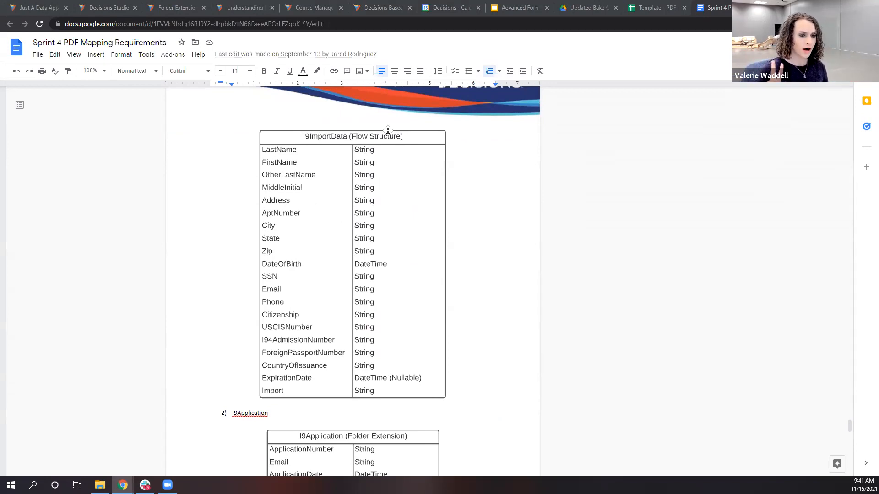
Step: Switch to Decisions Studio and start a new Flow Structure in the Data Structures folder
click(105, 8)
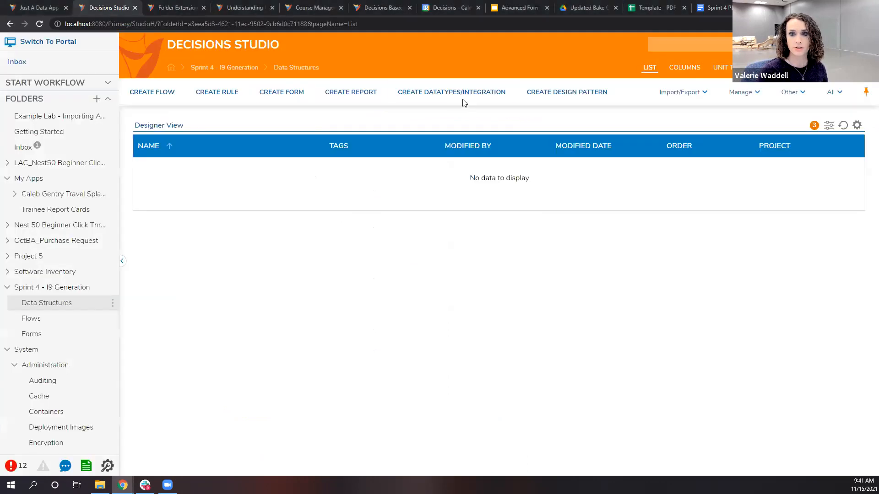
click(421, 94)
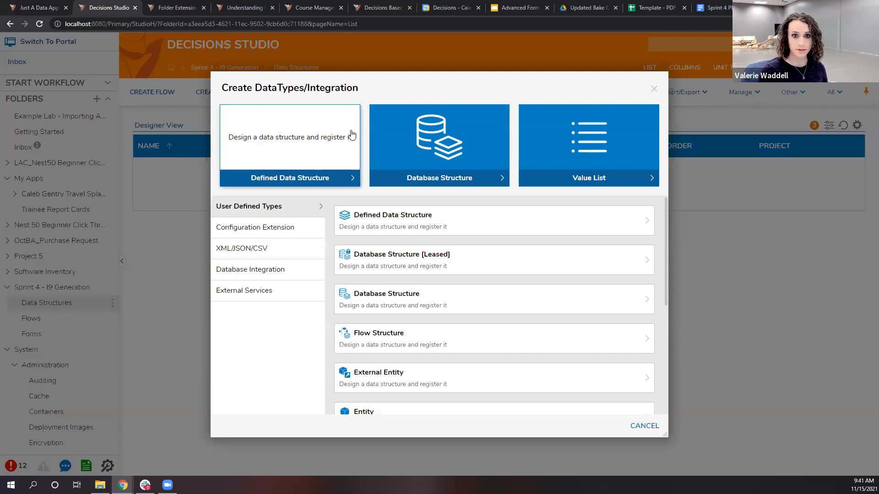
scroll(388, 334, down, 5)
scroll(388, 341, up, 5)
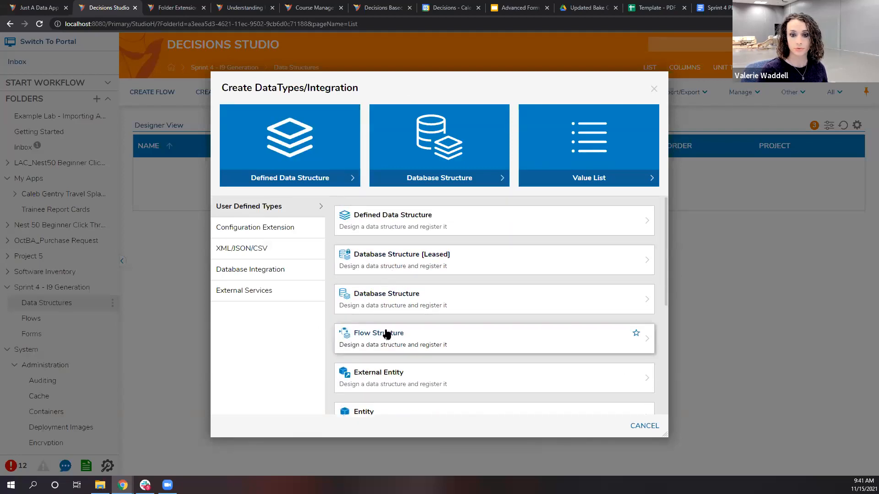
click(387, 335)
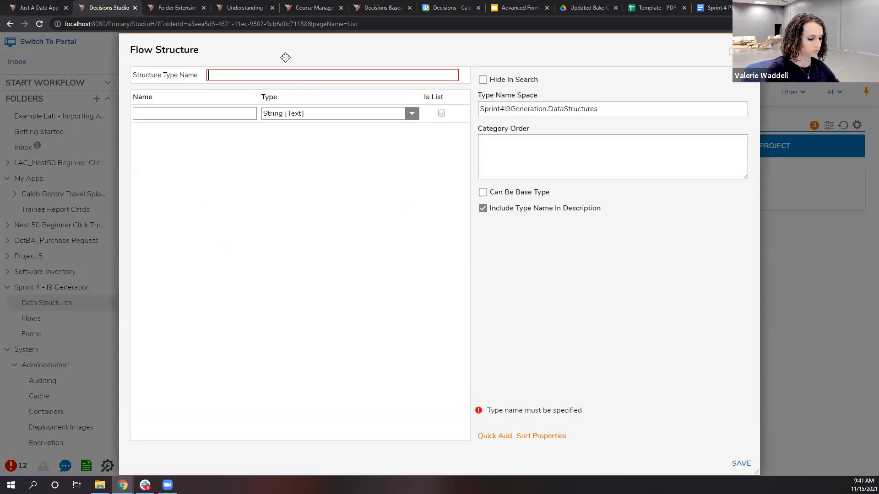
Step: Name the flow structure VW_I9ImportData, checking the type name against the Sprint 4 PDF Mapping Requirements document
text(VW)
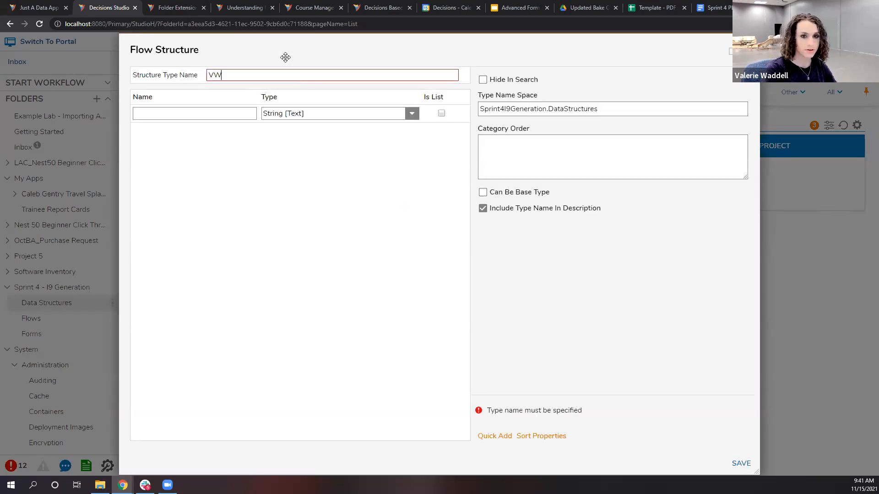
text(_I9I)
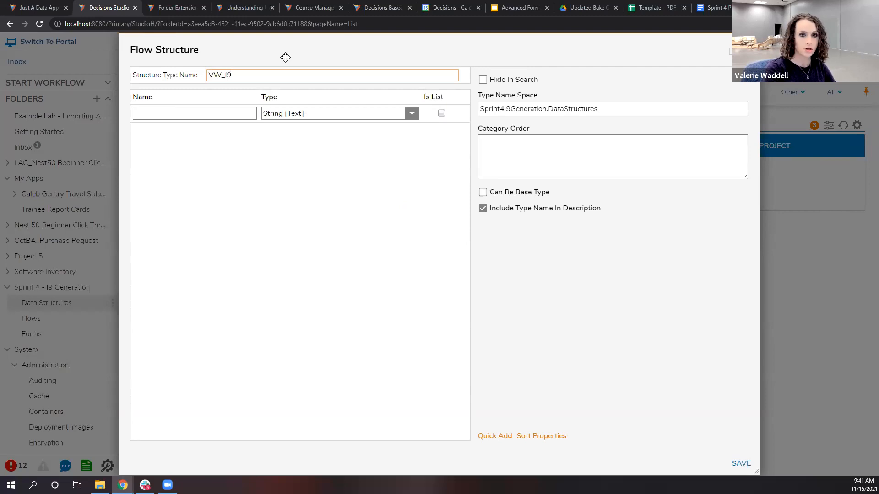
text(m)
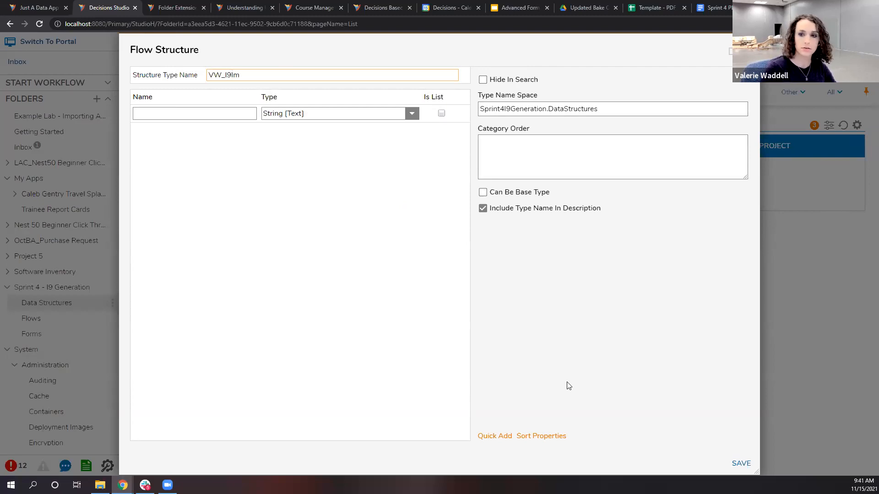
click(709, 8)
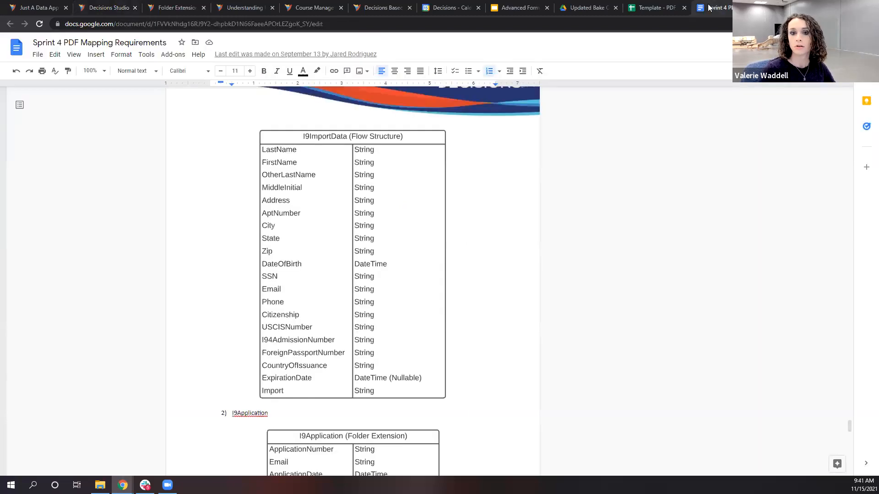
click(105, 5)
text(portData)
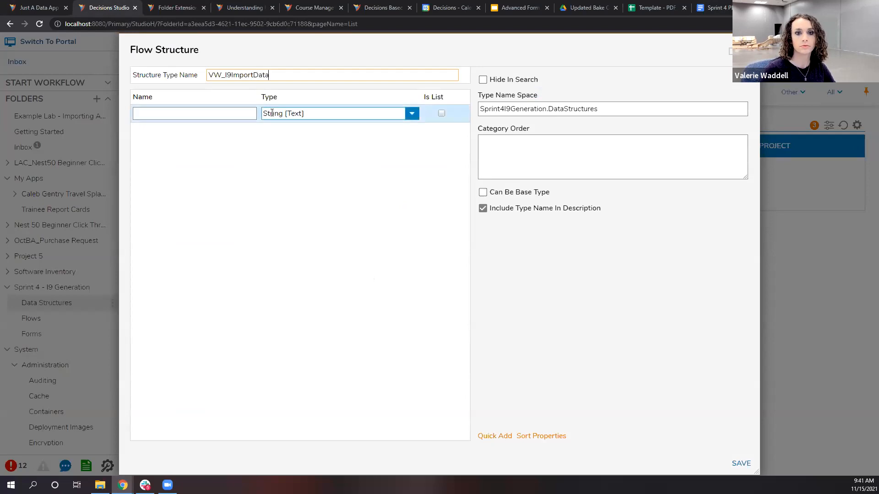
Step: Open Quick Add for the flow structure and enter LastName and FirstName as String data members
click(245, 114)
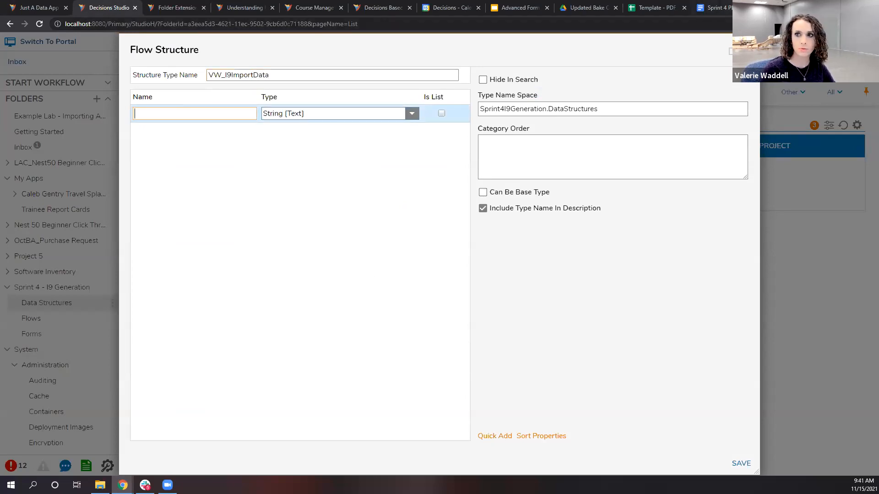
click(716, 8)
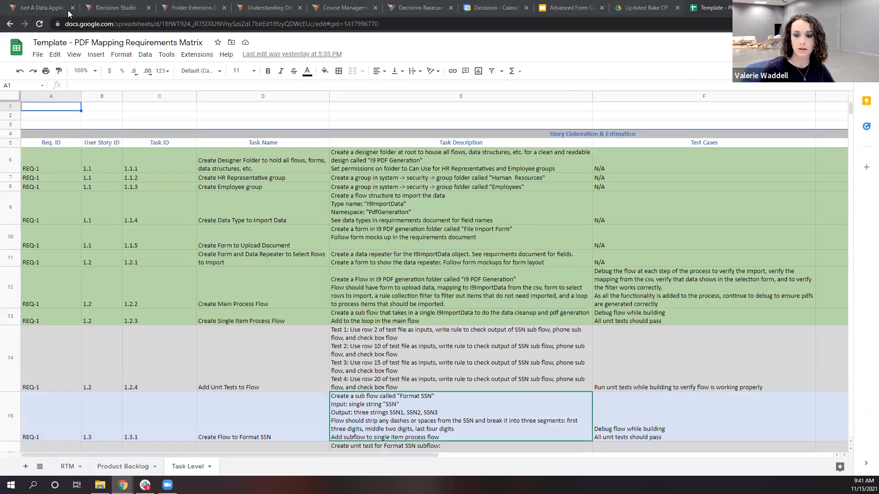
click(103, 8)
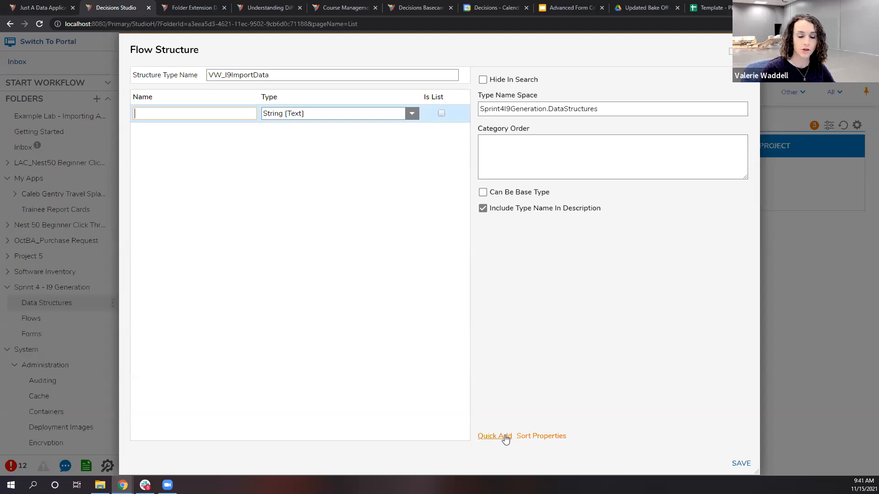
click(503, 436)
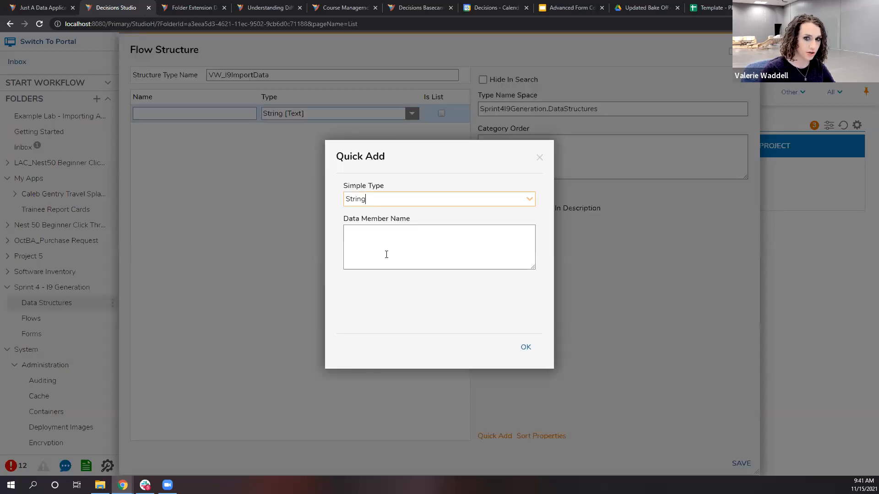
click(438, 247)
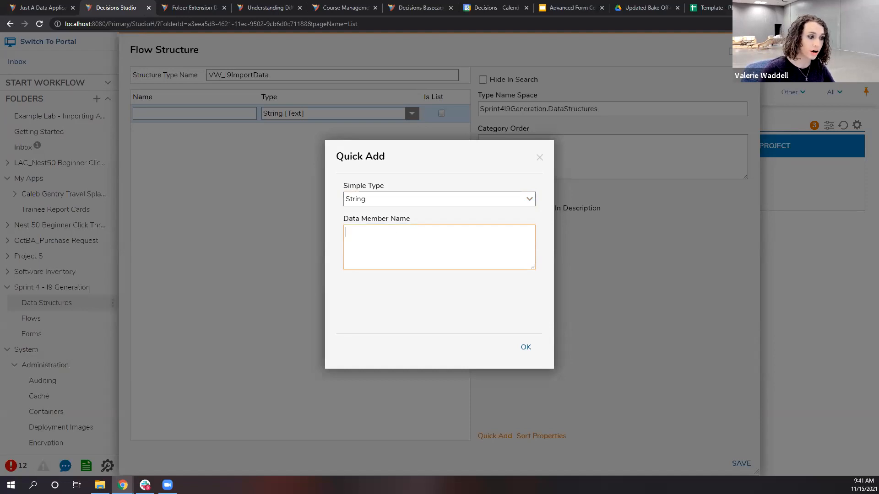
key(alt+Tab)
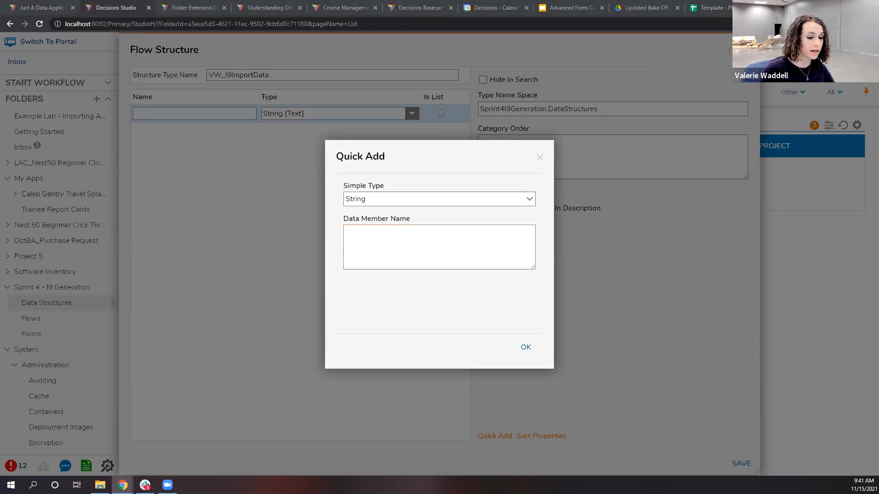
click(382, 259)
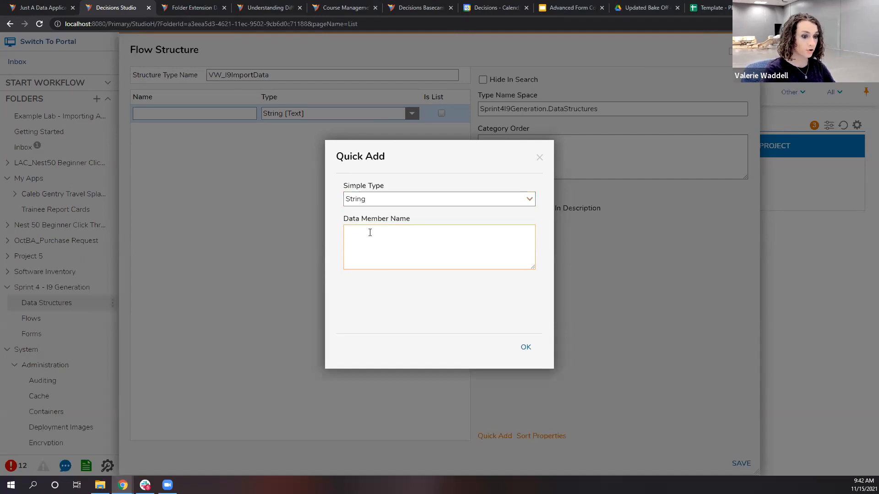
text(La)
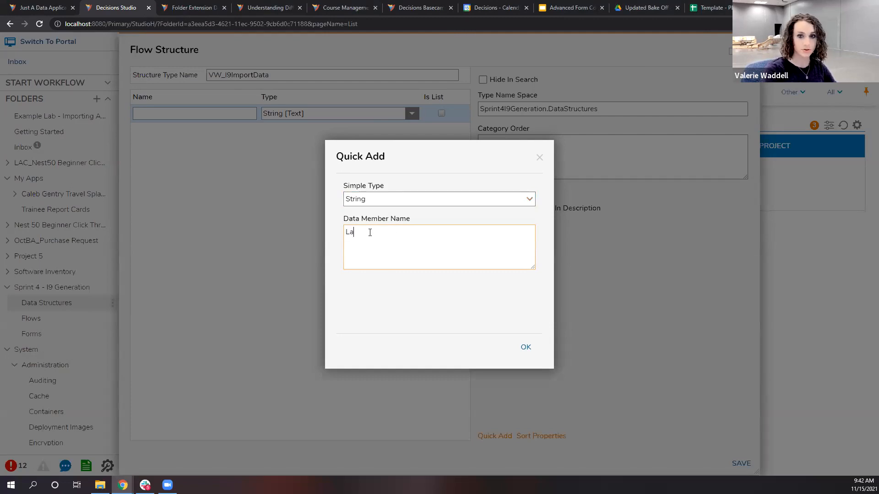
text(stName)
key(Return)
text(FirstName)
key(Return)
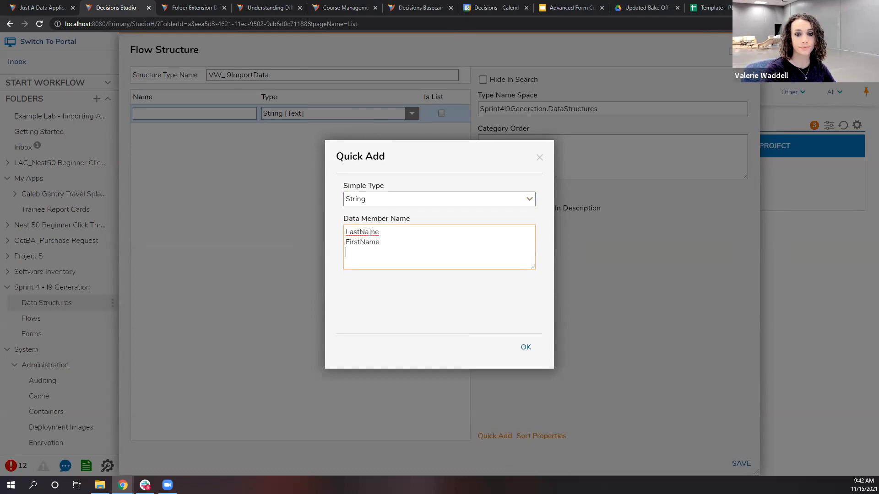
Step: Add OtherLastName, MiddleInitial and Address on separate lines of the String data member names
text(OtherLast)
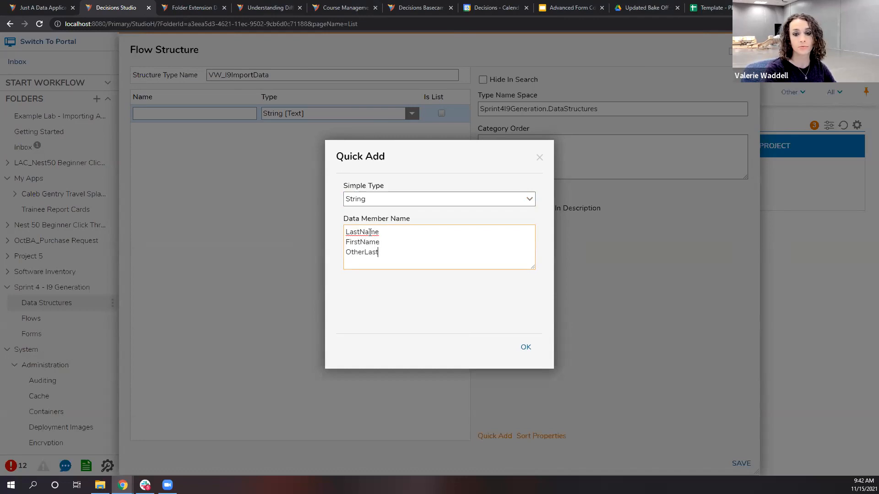
text(Name)
key(Return)
text(MiddleINi)
key(BackSpace)
key(BackSpace)
text(nitial)
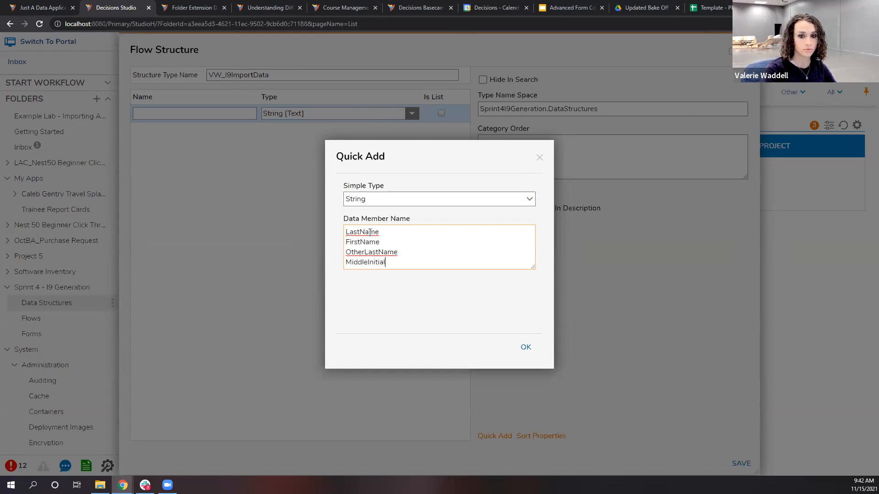
key(Return)
text(Address)
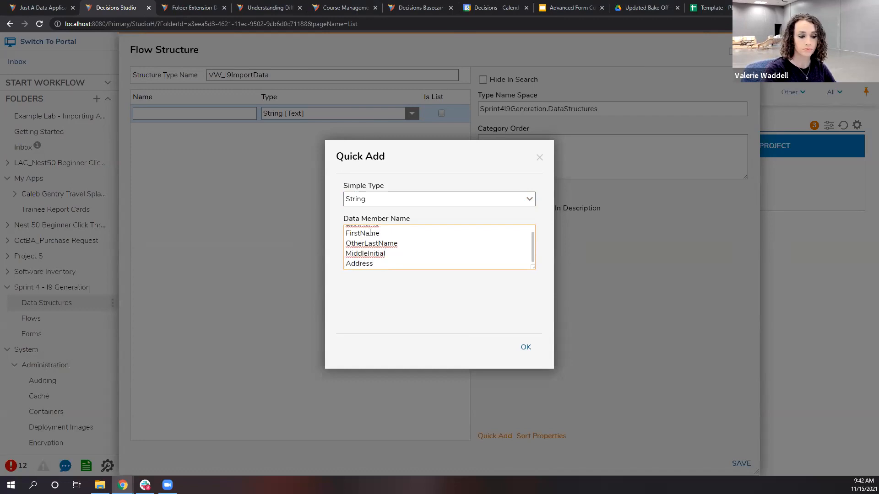
key(Return)
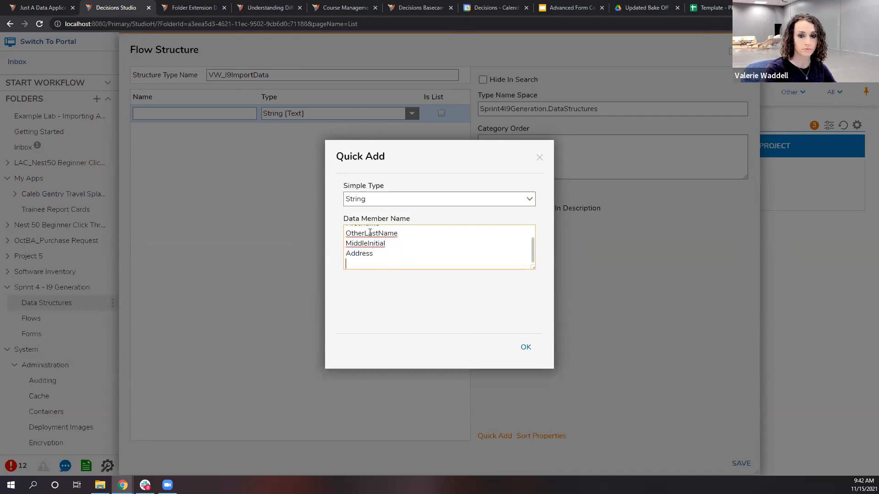
Step: Continue the String data member names with AptNumber, City, State and Zip, each on its own line
key(alt+Tab)
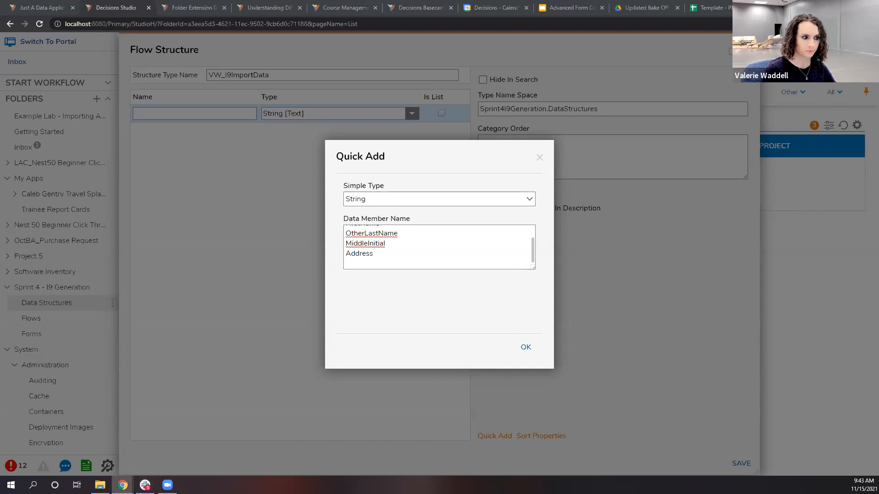
click(381, 251)
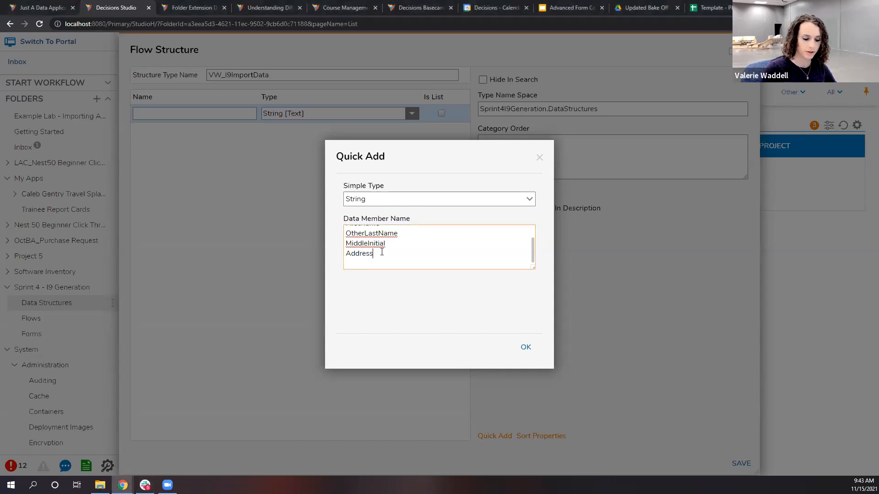
text(A)
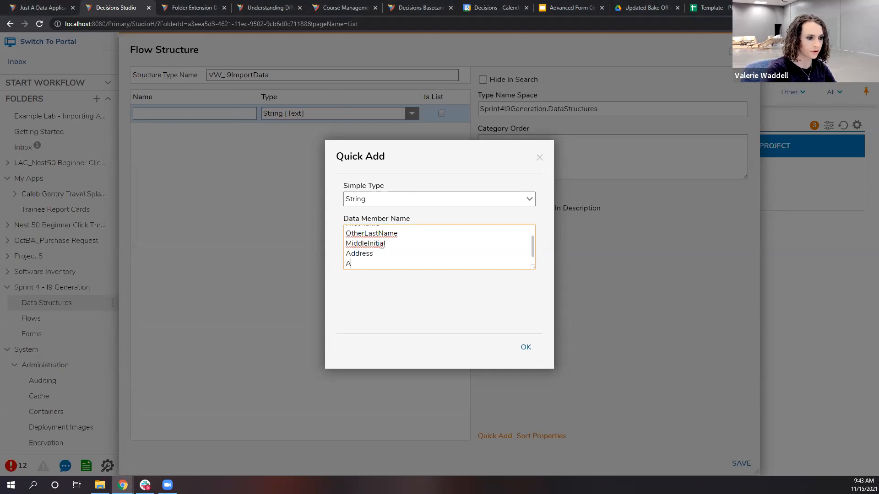
text(ptNumber)
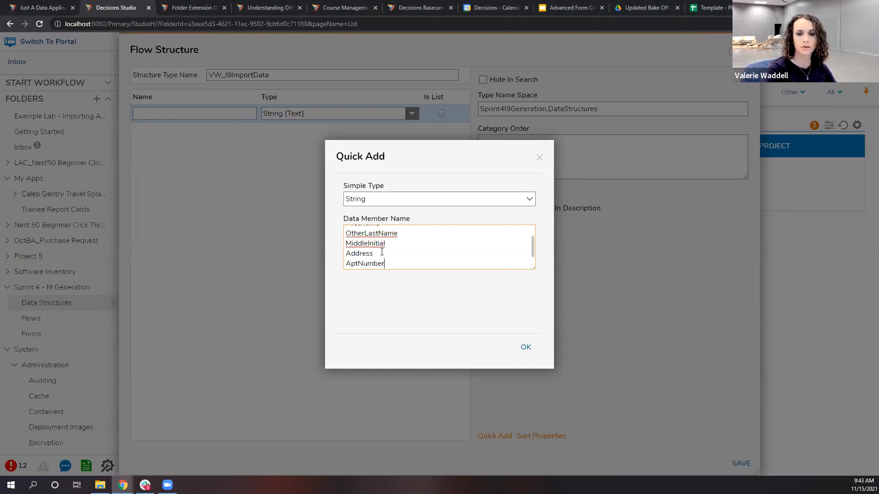
key(Return)
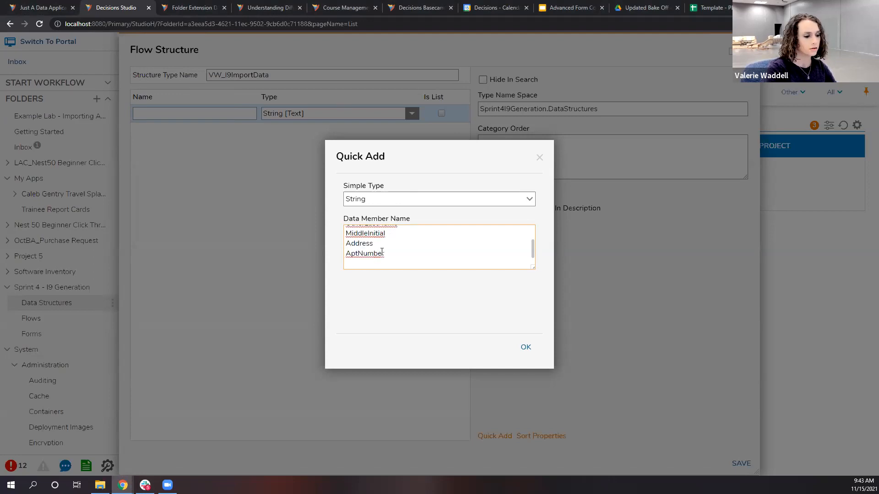
text(City)
key(Return)
text(State)
key(Return)
text(Zip)
key(Return)
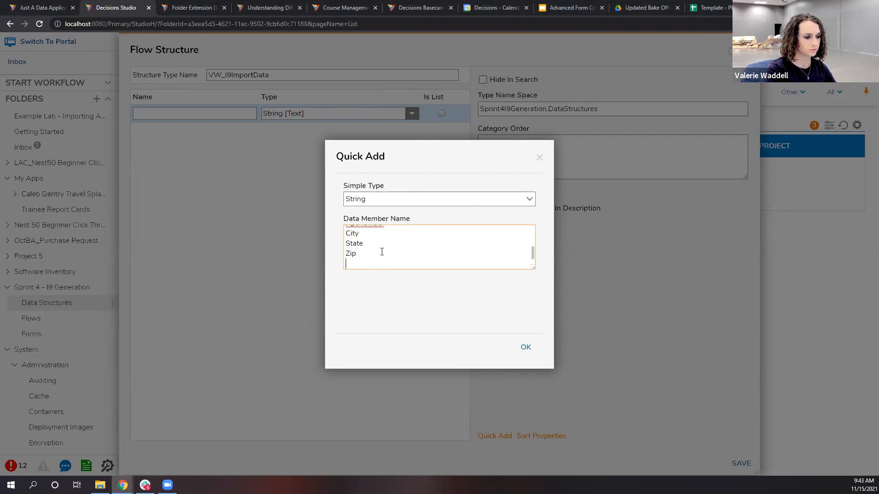
Step: Append DateOfBirth, SSN, Email and Phone to the data member names, one per line
text(DateOfBirth)
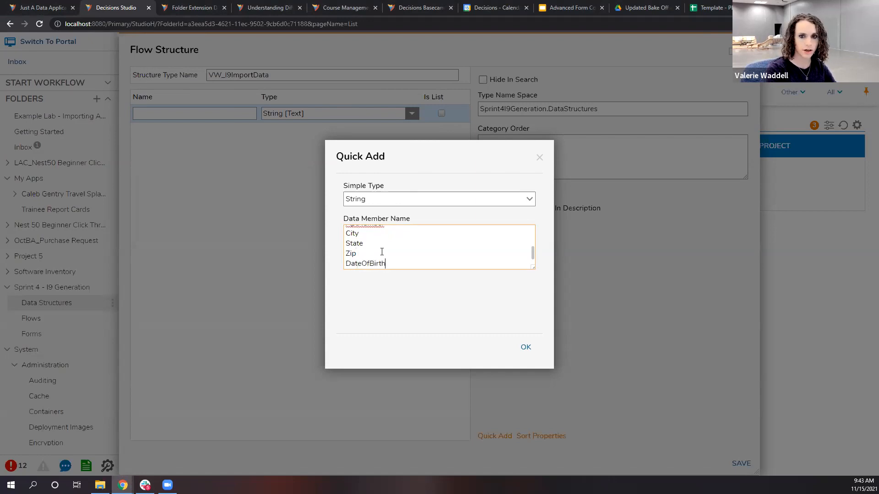
key(Return)
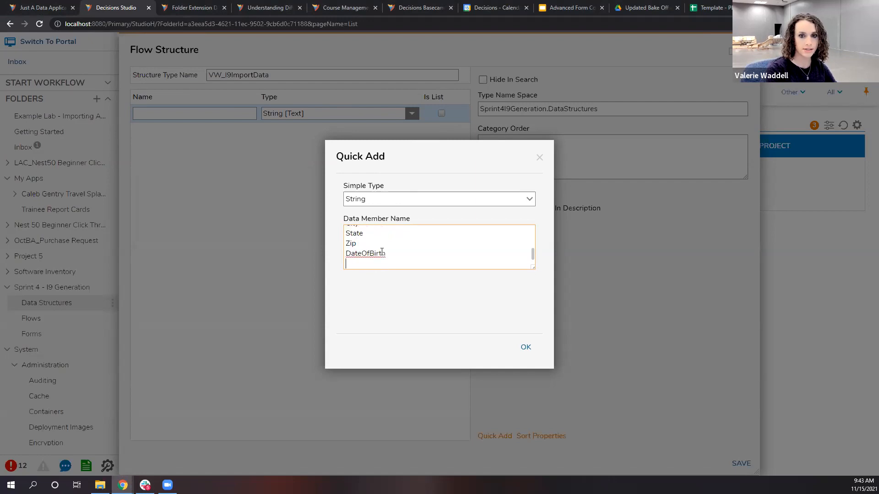
text(SSN)
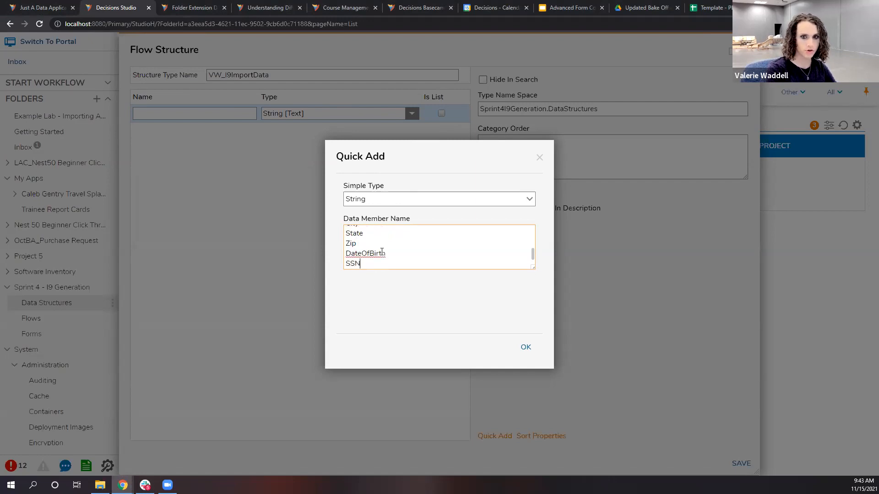
key(Return)
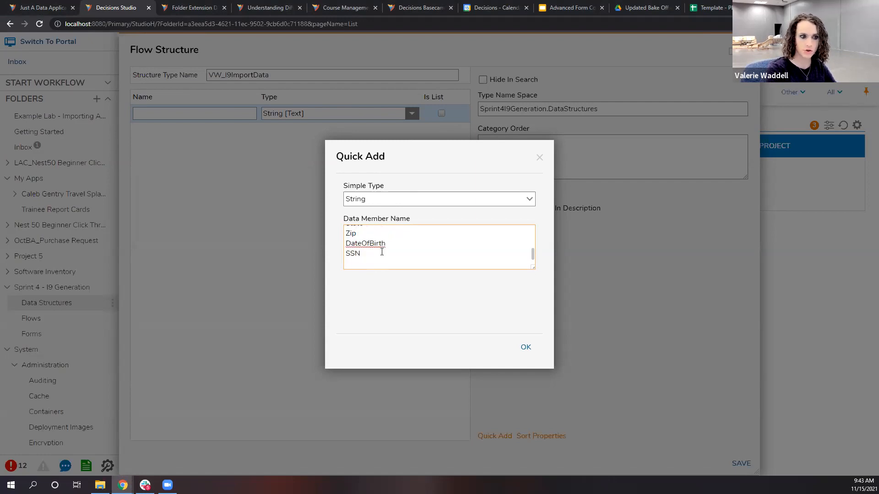
text(Email)
key(Return)
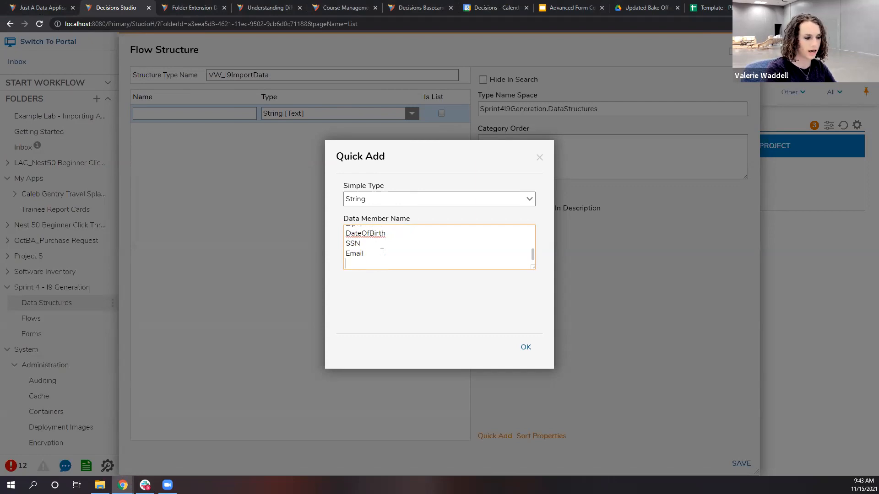
text(Phone)
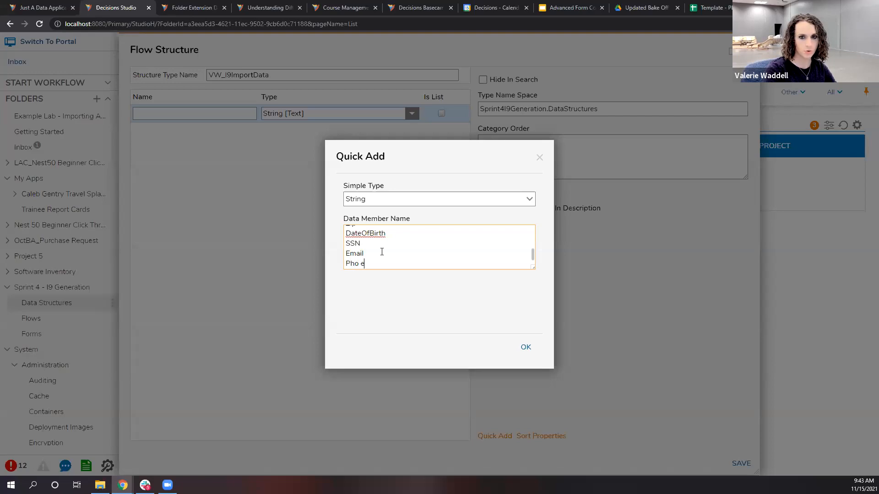
key(Return)
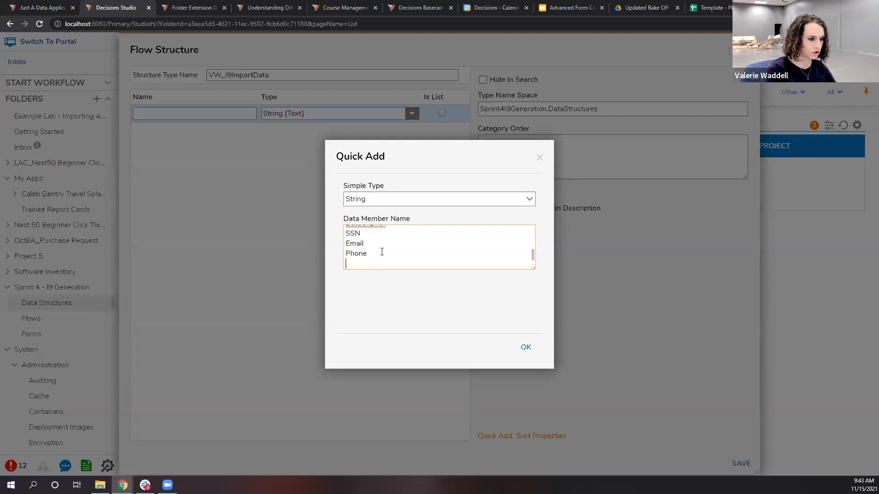
Step: Append Citizenship and USCISNumber to the String data member names, each on its own line
text(Citize)
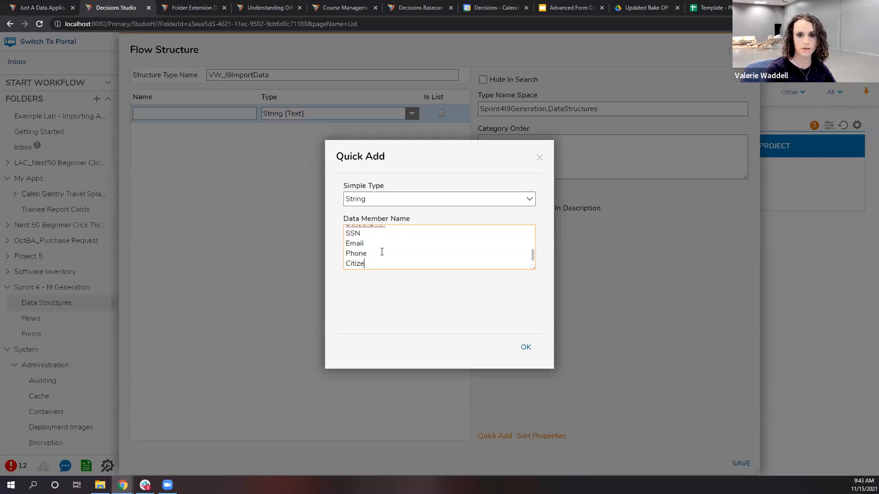
text(nship)
key(Return)
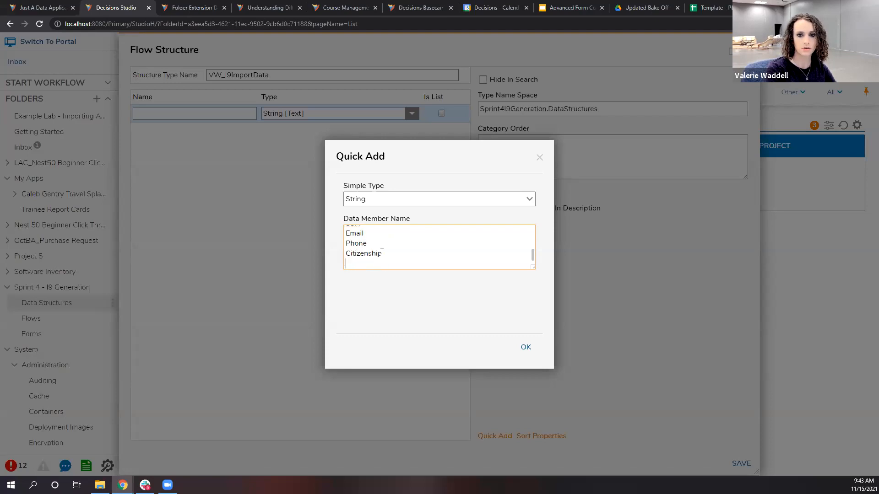
text(US)
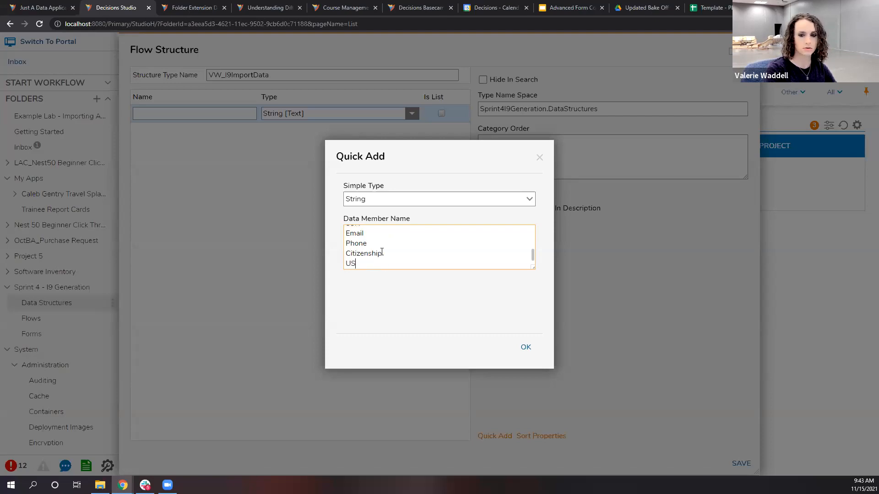
text(CISNumber)
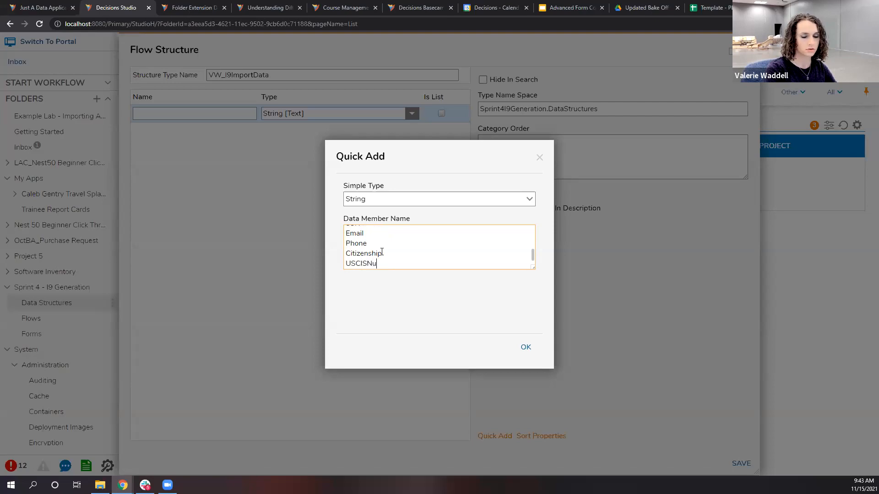
key(Return)
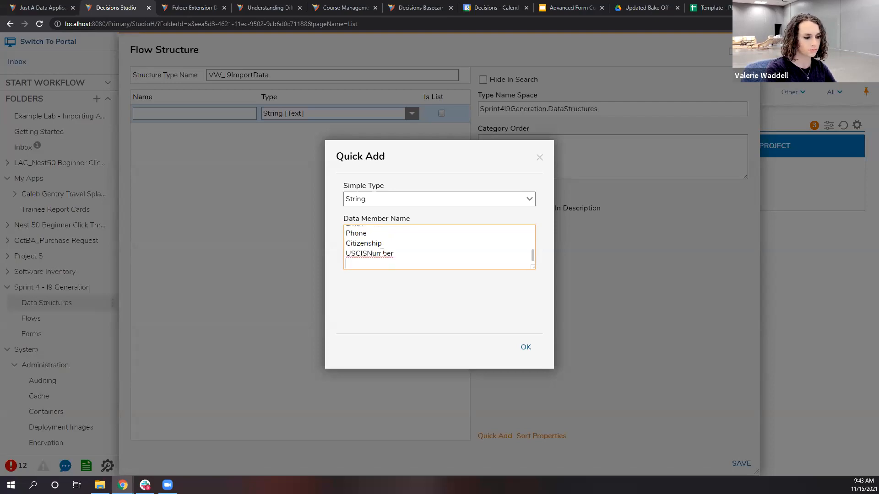
Step: Add I94AdmissionNumber and ForeignPassportNumber on separate lines of the String data member names
text(I9)
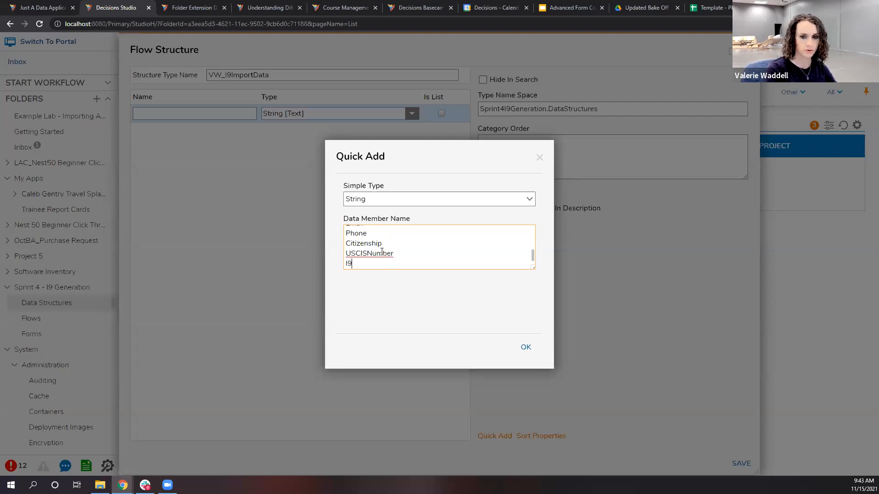
text(4Admissin)
key(BackSpace)
key(BackSpace)
text(ionNumber)
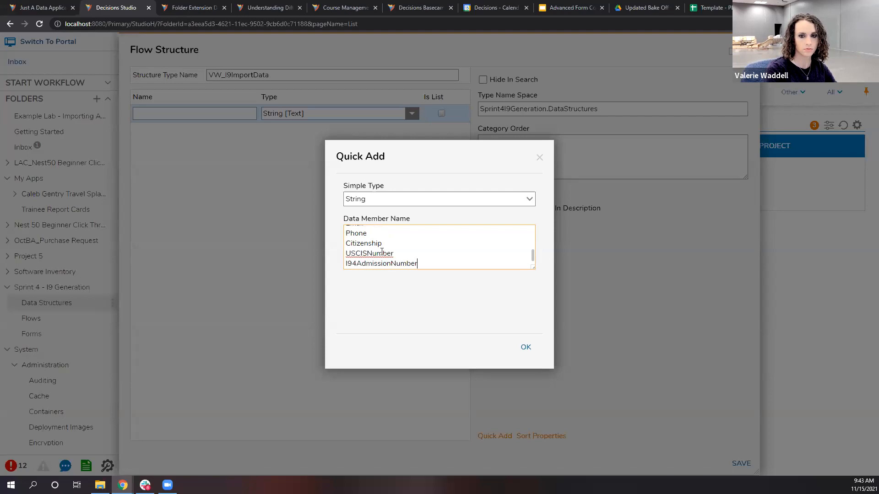
key(Return)
text(For)
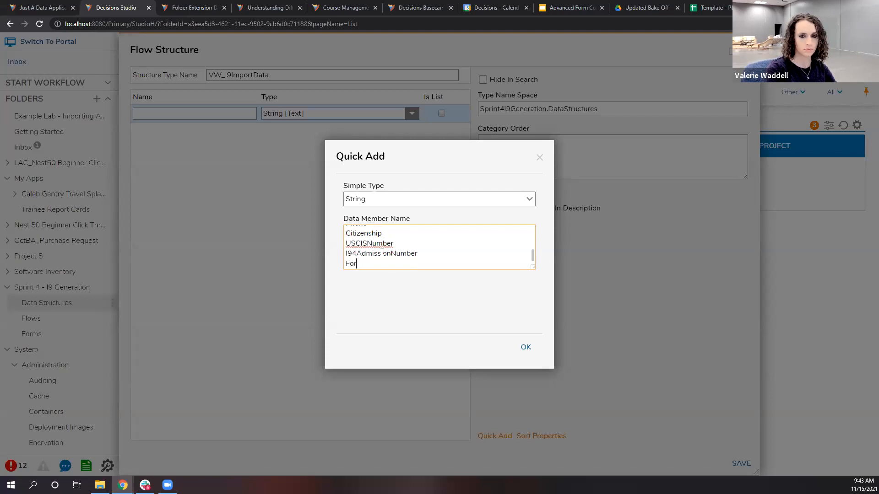
text(eignPassportNum)
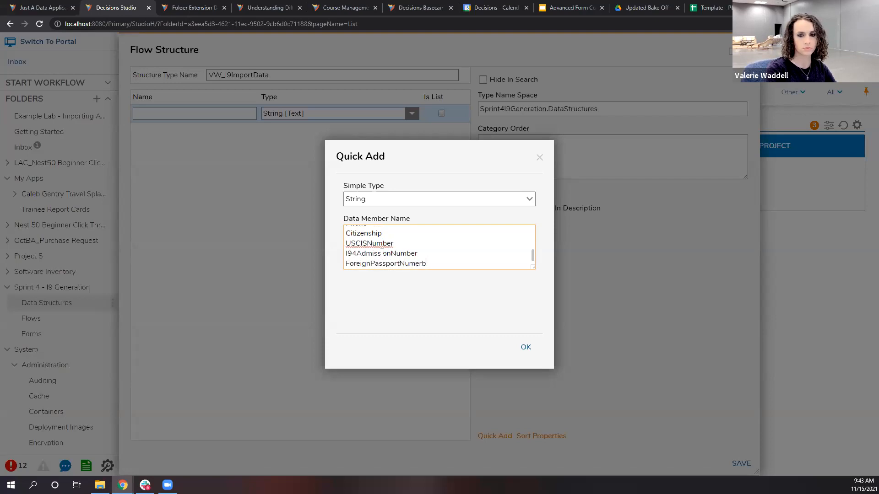
text(er)
key(Return)
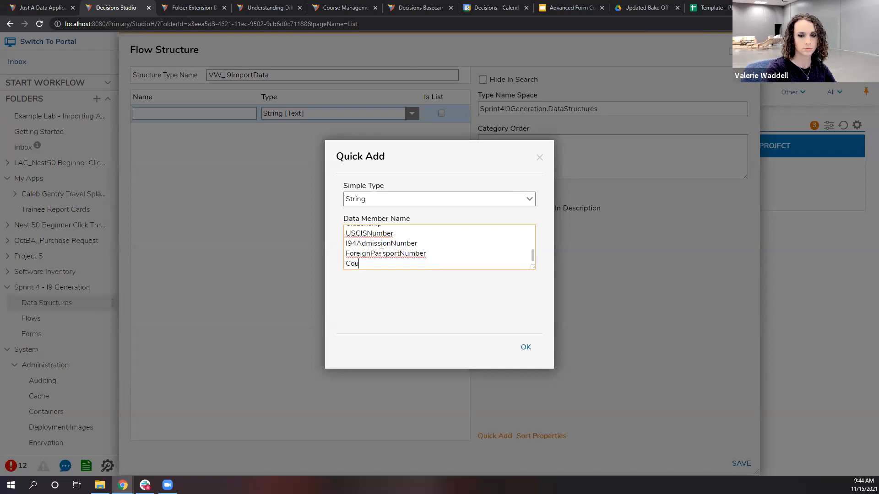
Step: Finish the data member names with CountryOfIssuance, ExpirationDate and Import, and add the whole list to the flow structure
text(Countryo)
key(BackSpace)
text(OfIssuance)
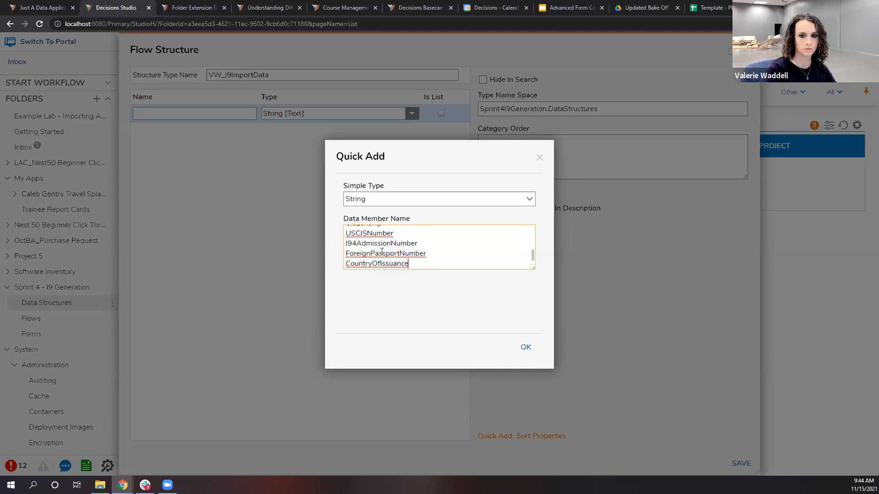
key(Return)
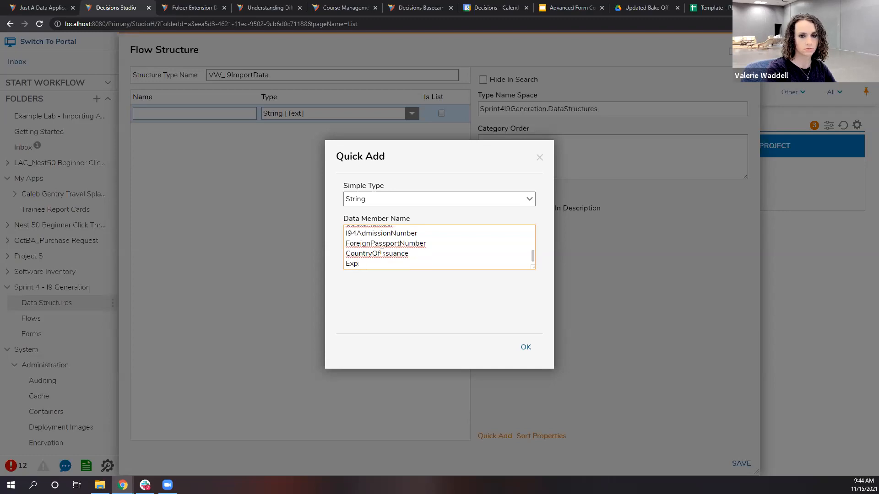
text(ExpirationDA)
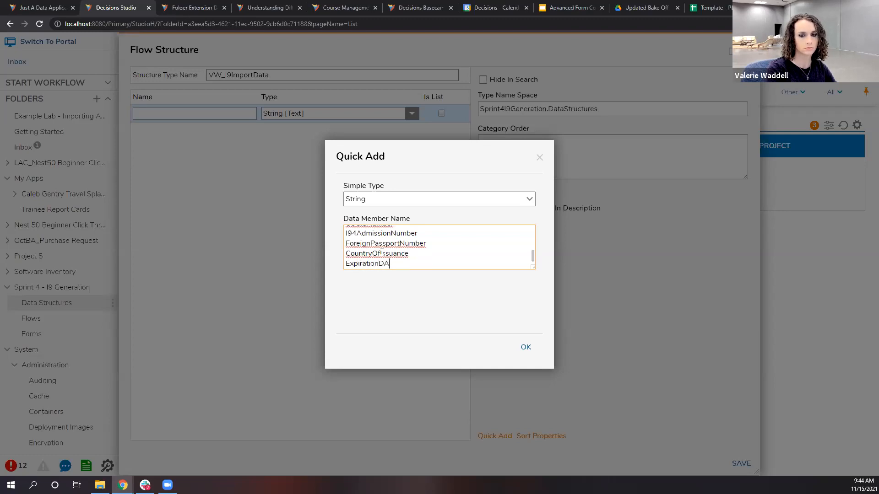
text(te)
key(Return)
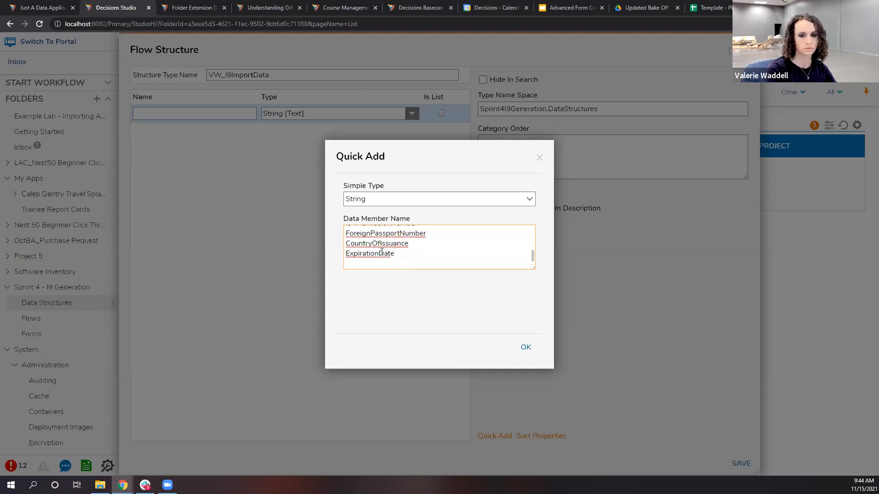
text(Import)
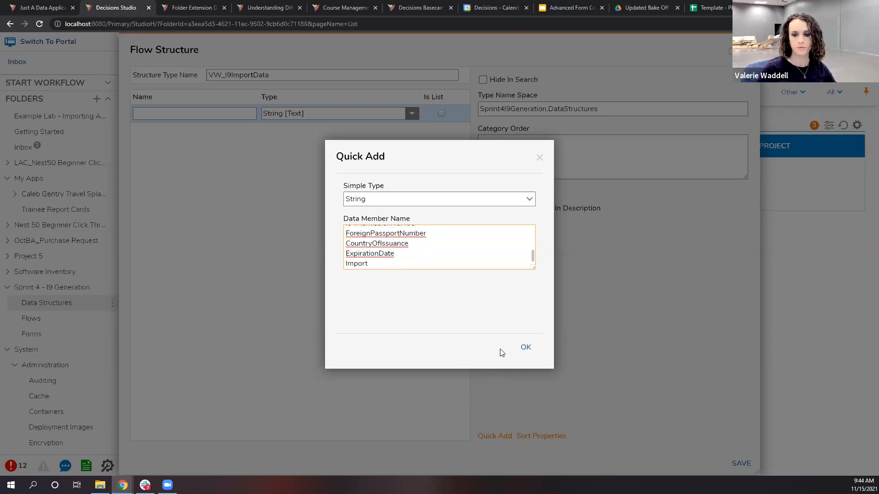
click(524, 348)
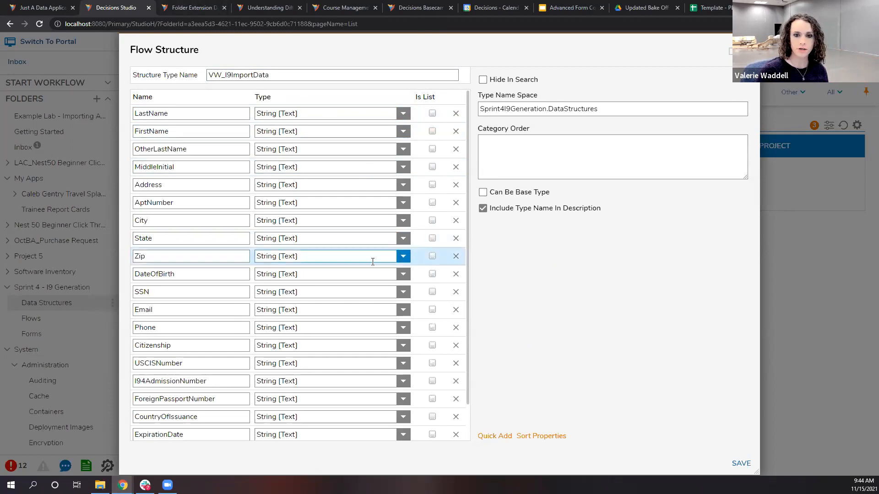
Step: Set the DateOfBirth and ExpirationDate members to the Date Time type and the Import member to Boolean
click(403, 274)
click(289, 316)
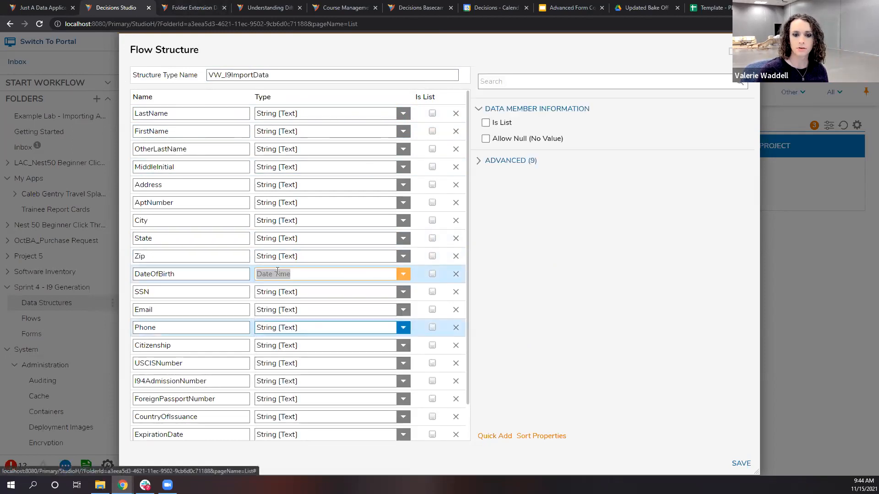
scroll(259, 375, down, 2)
click(325, 396)
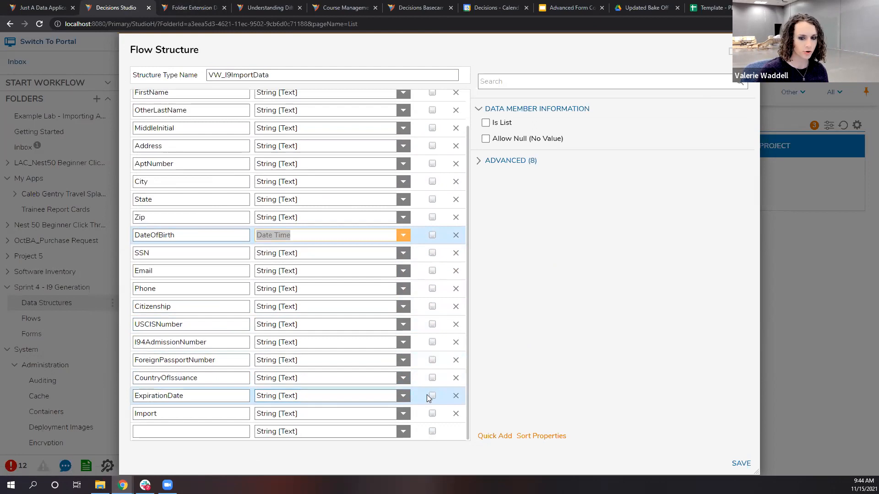
click(403, 396)
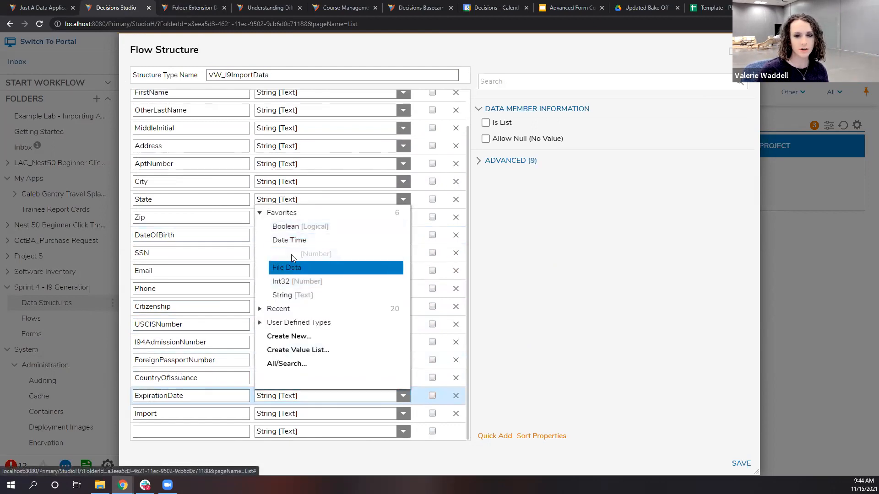
click(293, 240)
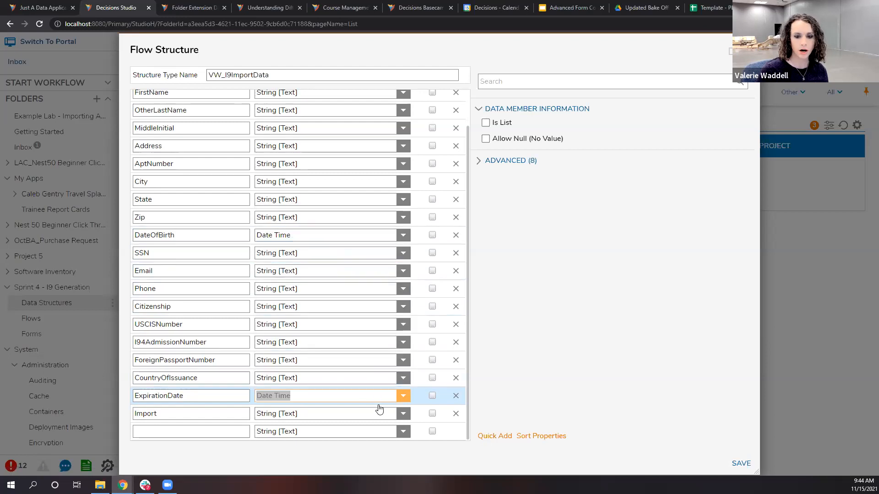
click(404, 414)
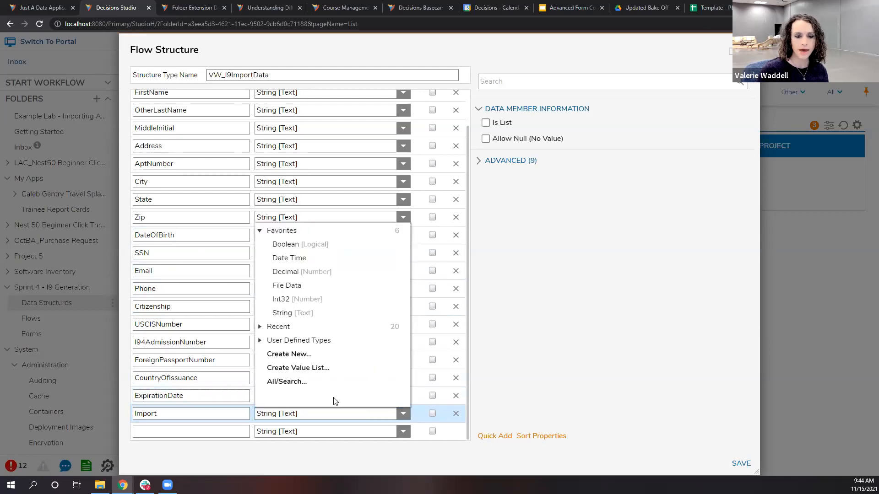
click(277, 243)
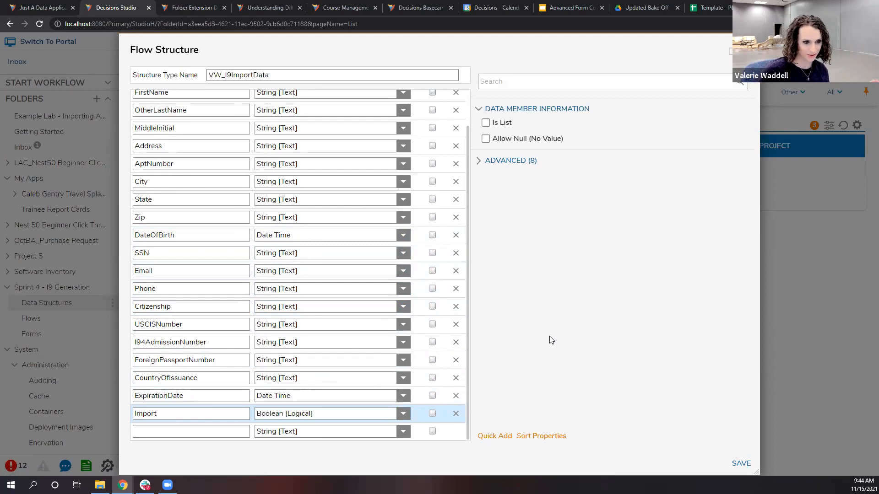
click(333, 414)
drag(334, 414, 247, 413)
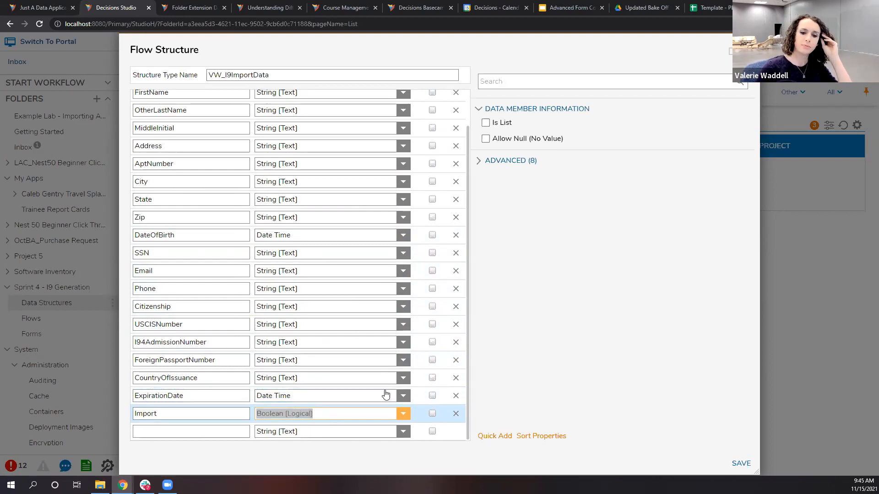
click(200, 415)
drag(200, 415, 102, 405)
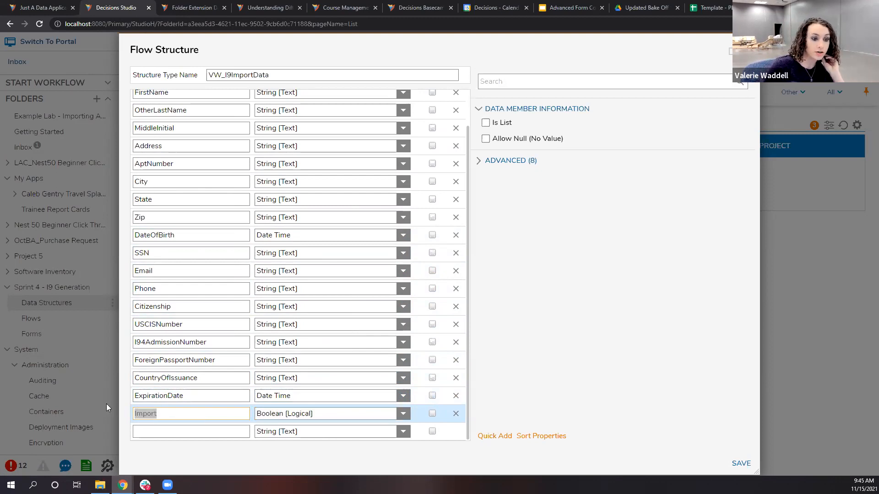
click(138, 396)
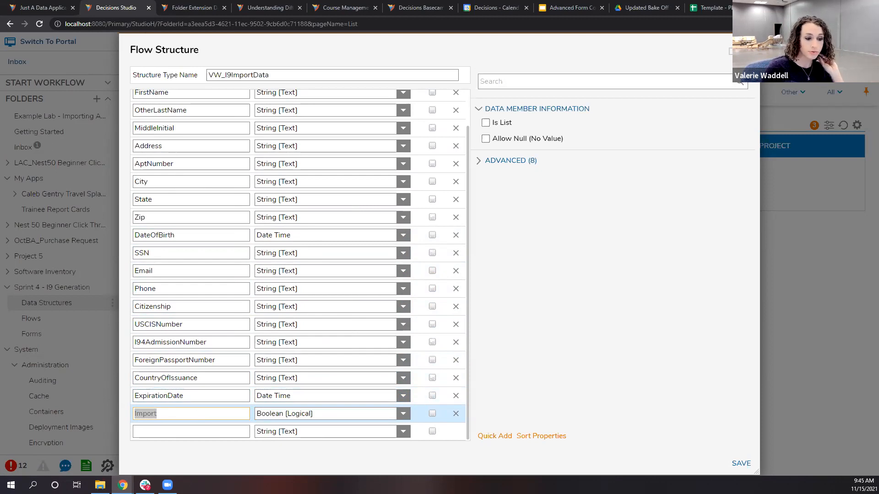
click(233, 415)
click(327, 412)
drag(327, 412, 242, 411)
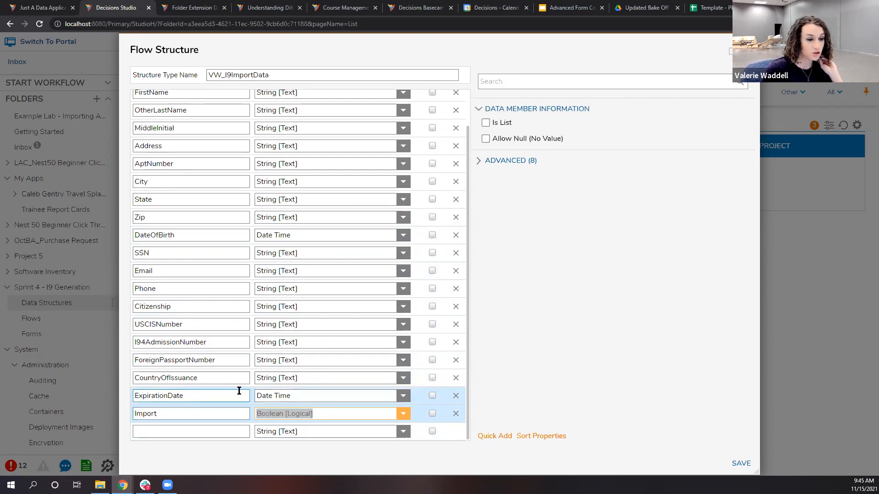
click(341, 409)
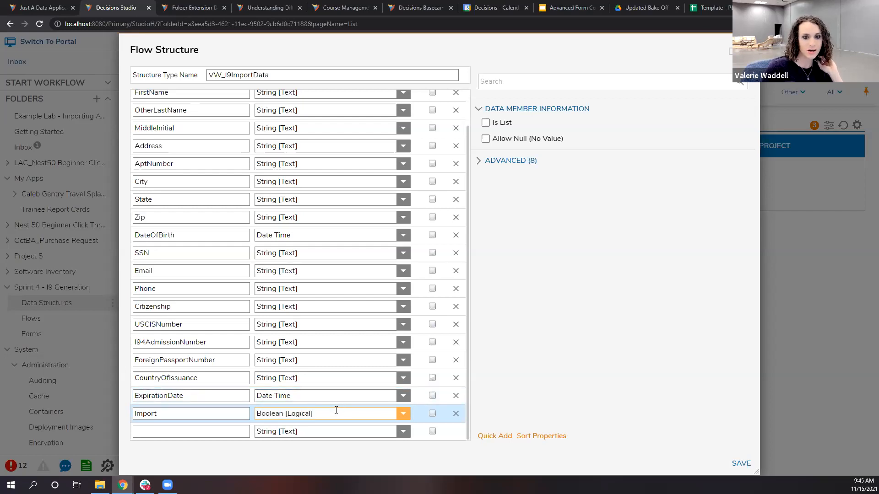
drag(255, 412, 253, 411)
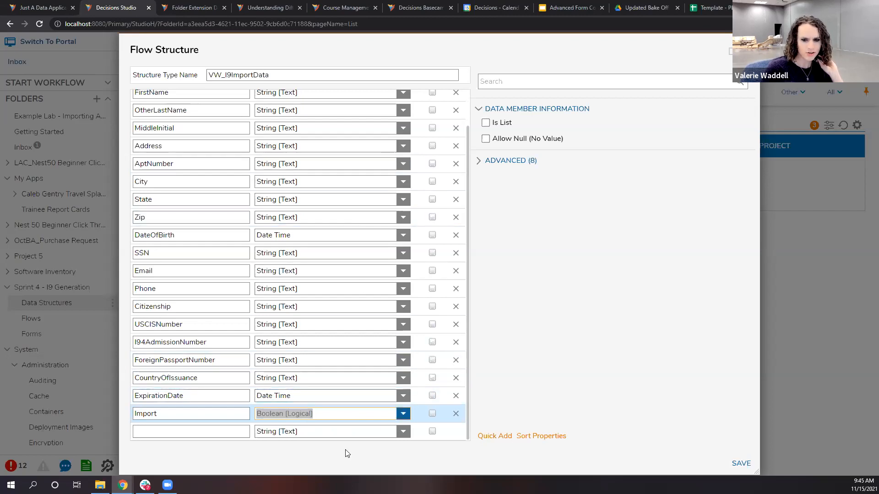
Step: Save the VW_I9ImportData flow structure and reload the Data Structures folder page
click(610, 314)
click(741, 463)
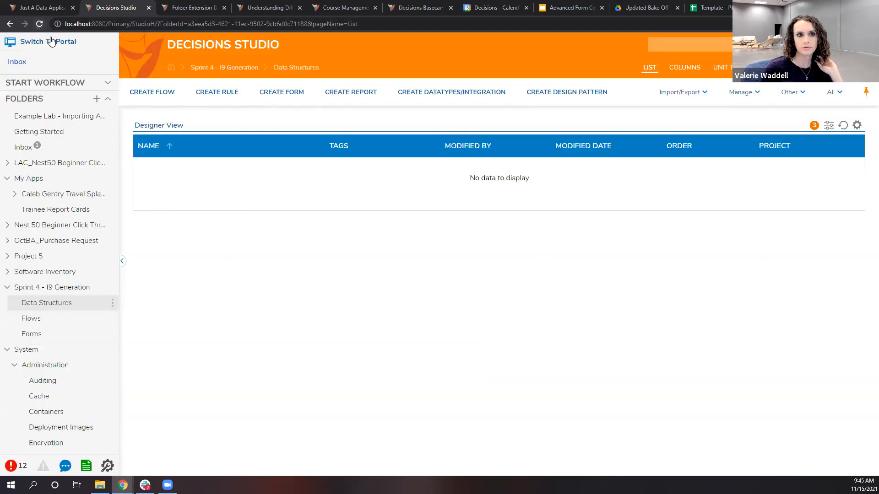
click(39, 24)
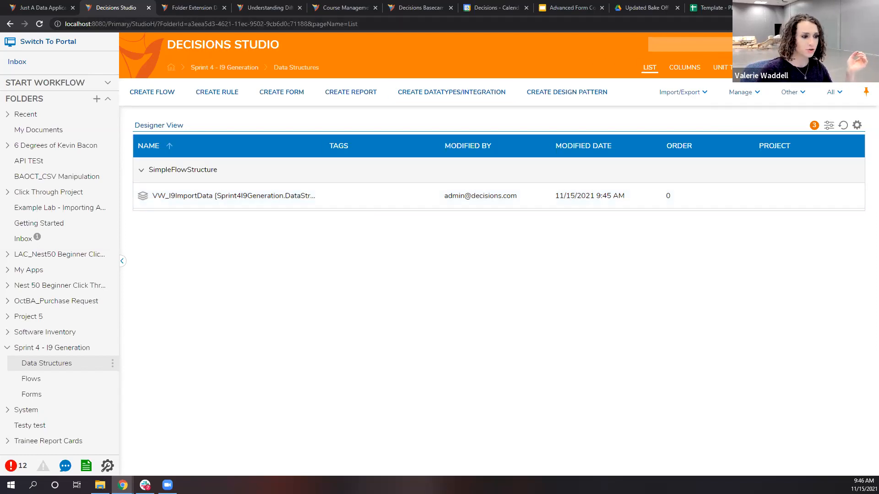
Step: Bring the Sprint 4 PDF Mapping Requirements document into this browser window and examine its I9ImportData and I9Application data structure tables
drag(227, 20, 397, 30)
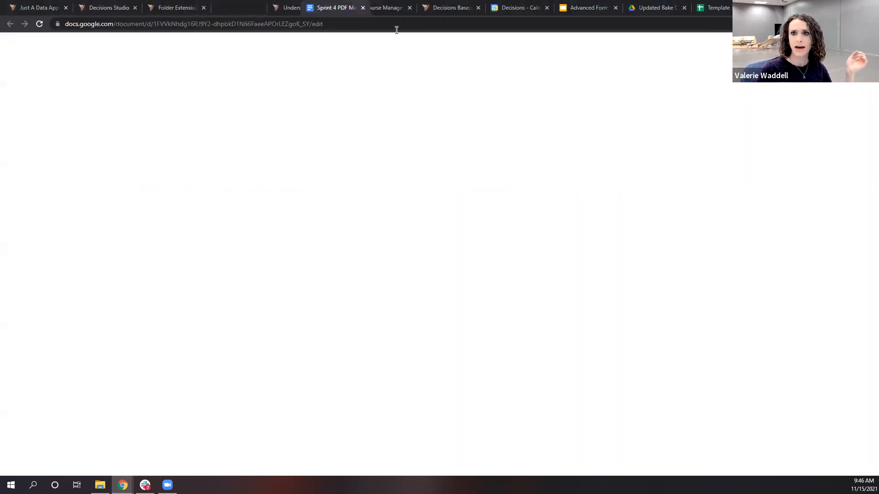
drag(655, 11, 742, 10)
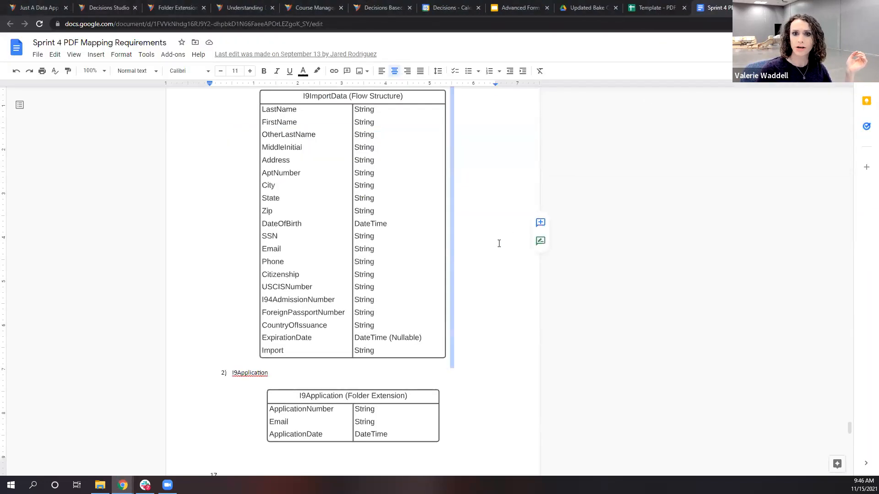
scroll(497, 249, down, 10)
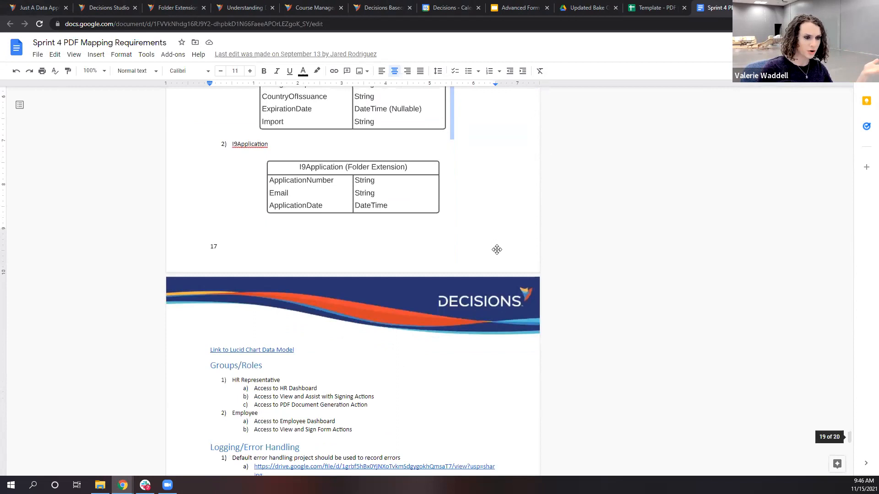
scroll(499, 260, down, 5)
scroll(495, 266, up, 2)
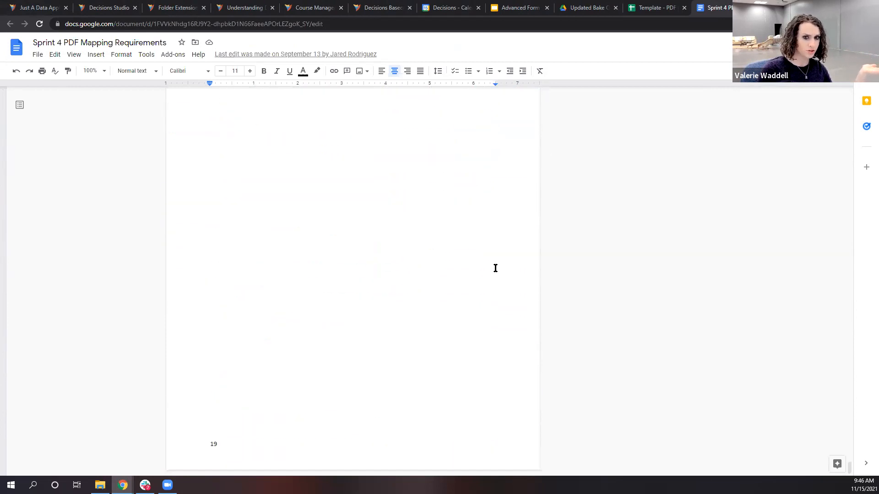
scroll(497, 268, down, 3)
scroll(494, 267, up, 20)
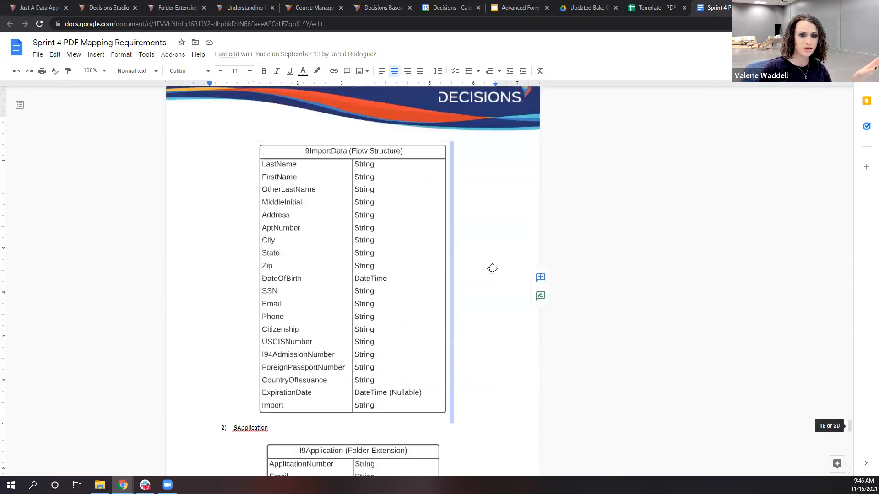
Step: Go back to the Mockups section of the requirements document and examine the File Import Form mockup
scroll(492, 269, up, 15)
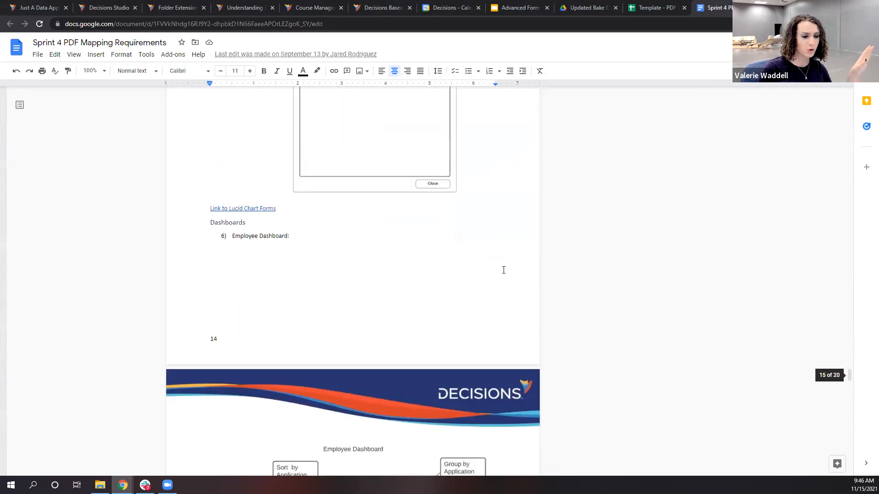
scroll(504, 272, up, 5)
scroll(503, 270, down, 3)
scroll(505, 269, up, 12)
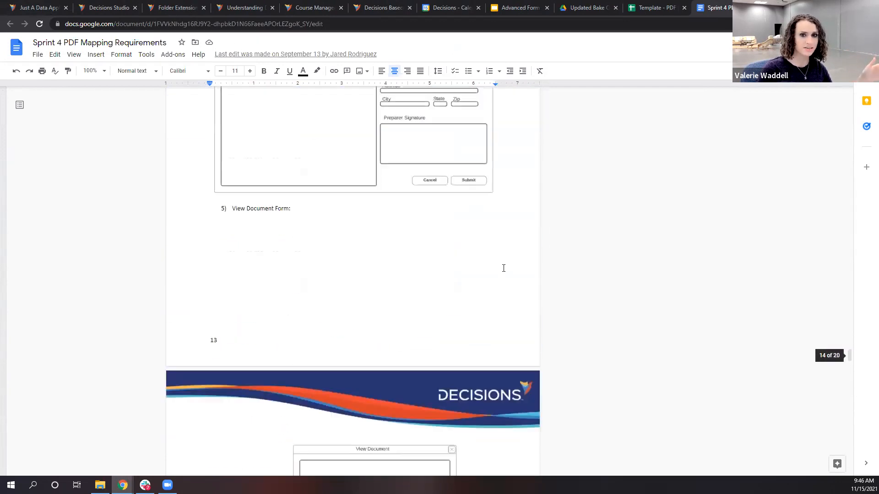
scroll(505, 268, up, 20)
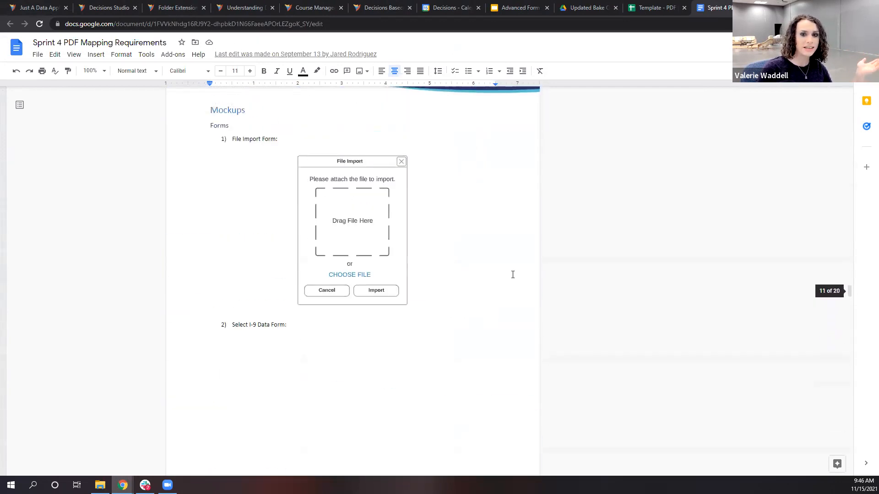
scroll(503, 272, down, 5)
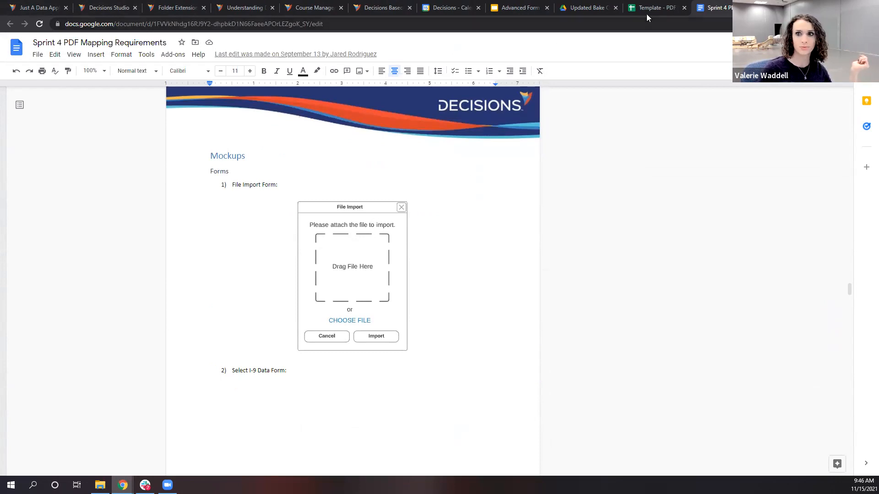
Step: Switch to Decisions Studio and create a normal form named Import Form in the project's Forms folder
click(96, 8)
click(32, 396)
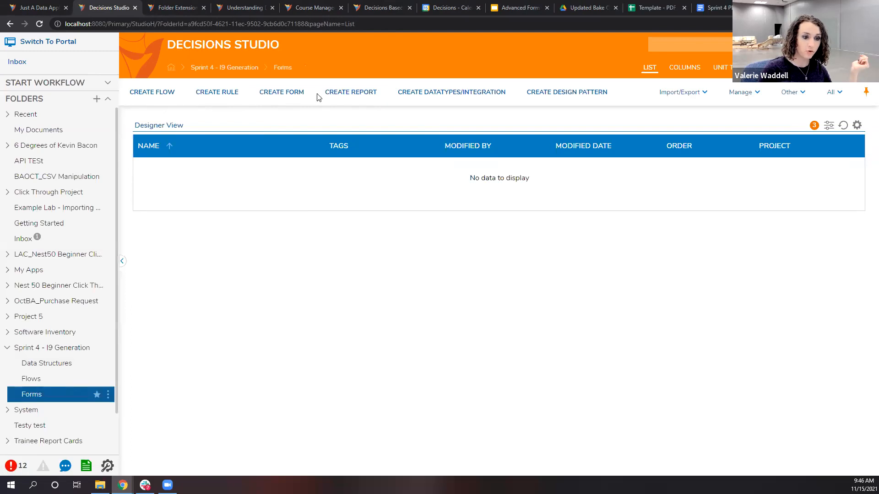
click(273, 94)
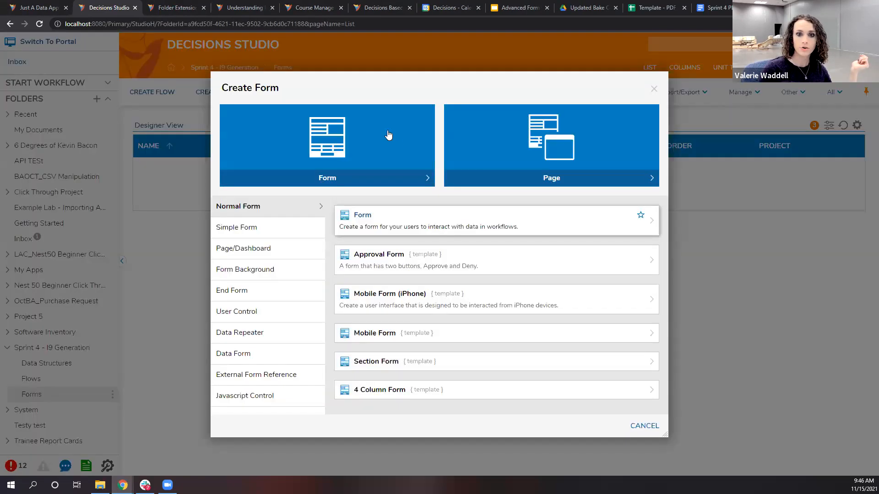
click(388, 135)
key(BackSpace)
text(Import Form)
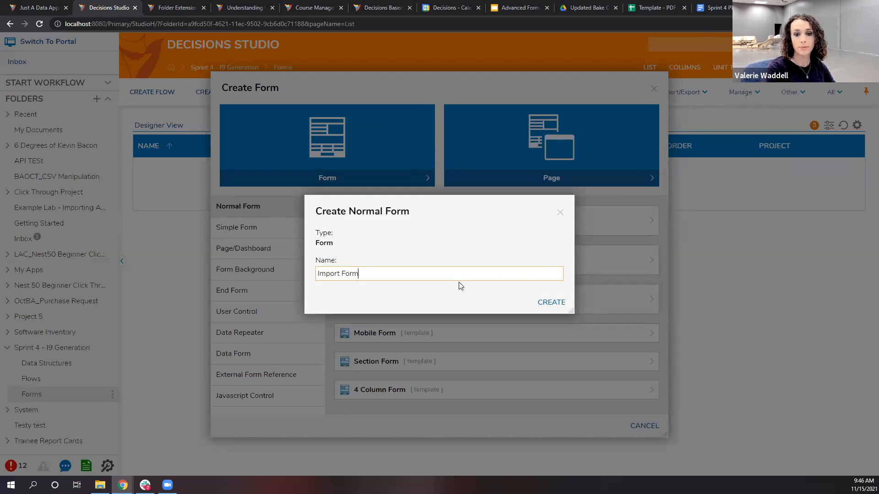
click(551, 302)
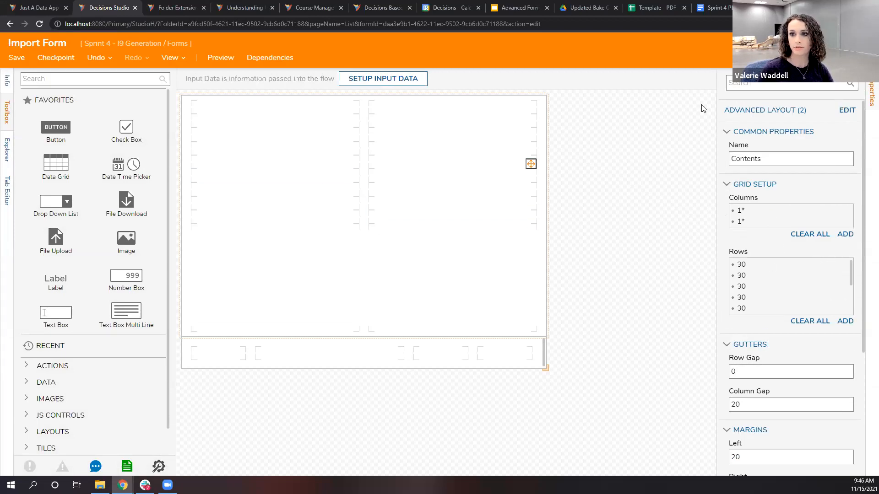
Step: Reduce the content grid to one 1* column and one 1* row, and shrink the form to about 377 by 527
click(846, 110)
key(BackSpace)
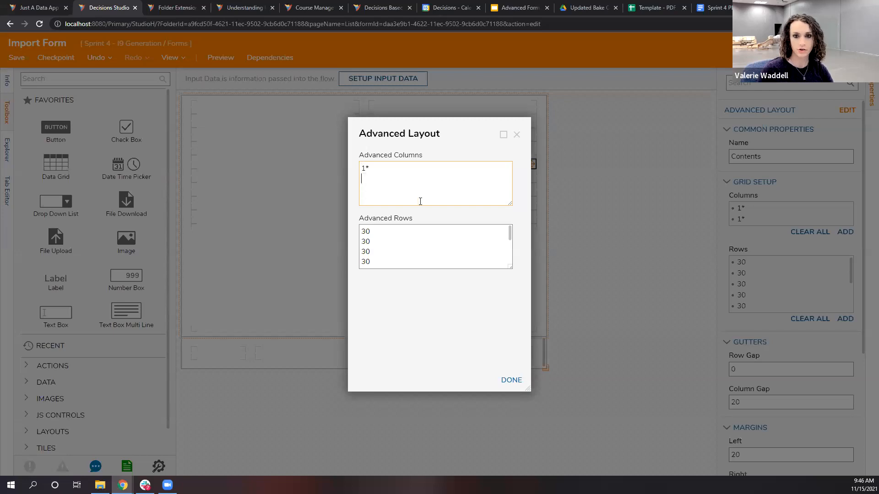
click(370, 238)
drag(361, 232, 389, 254)
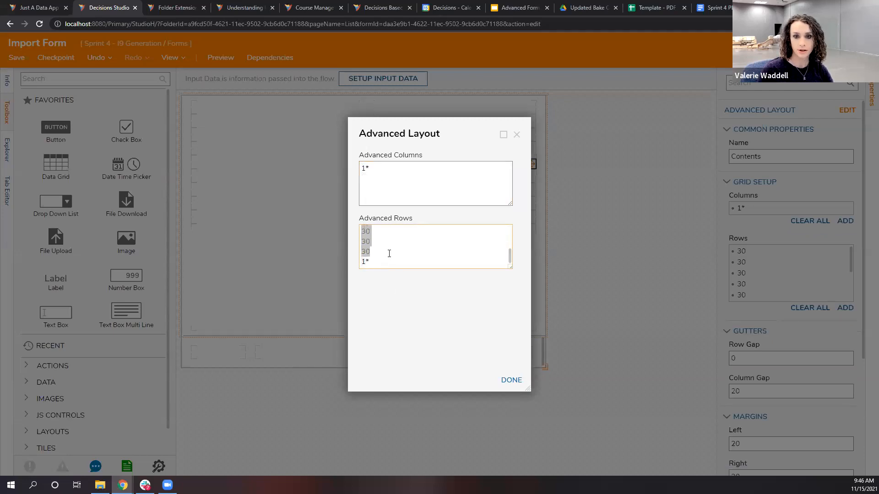
key(BackSpace)
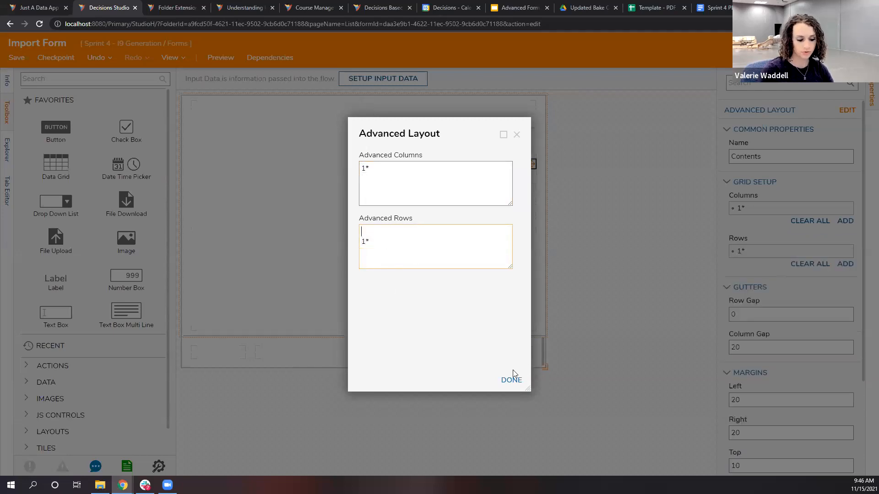
click(512, 379)
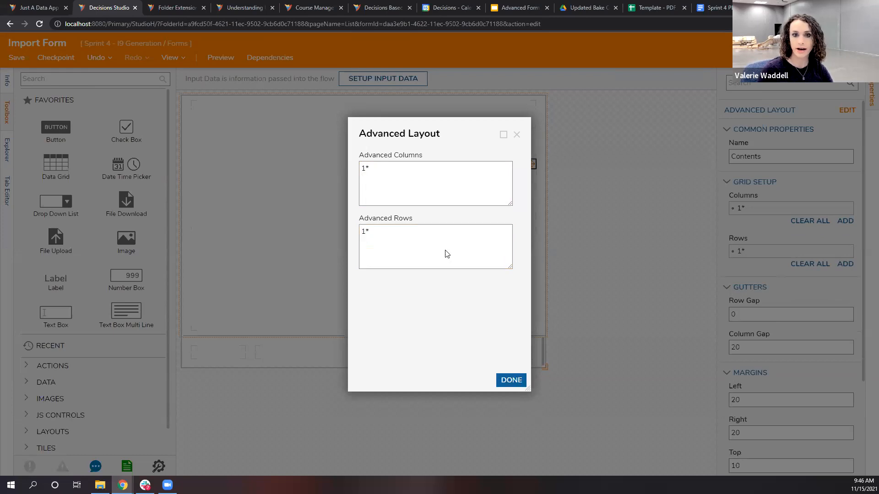
drag(356, 337, 352, 336)
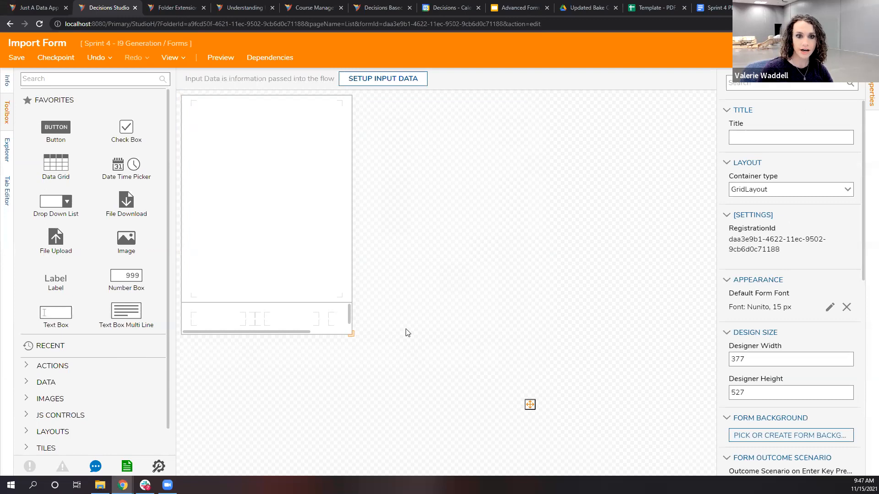
Step: Find the File Upload Area control in the toolbox and place it in the form's single content cell
click(94, 79)
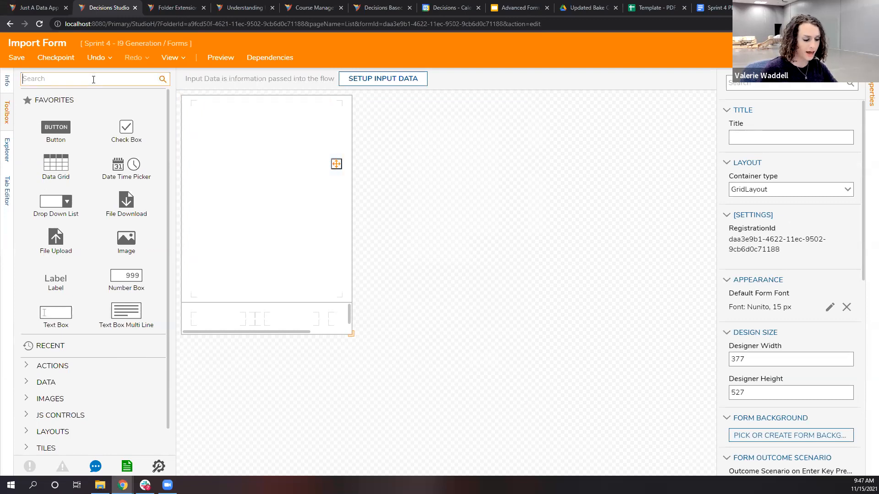
text(file uploa)
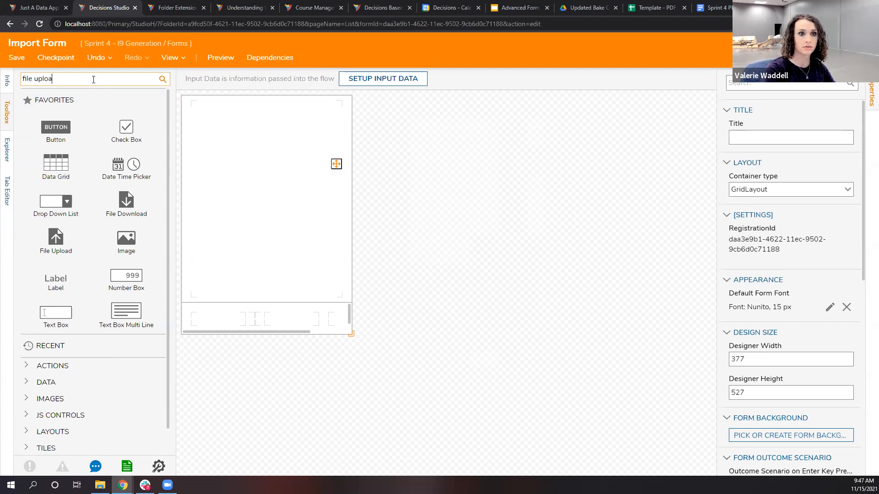
text(d)
drag(120, 103, 273, 211)
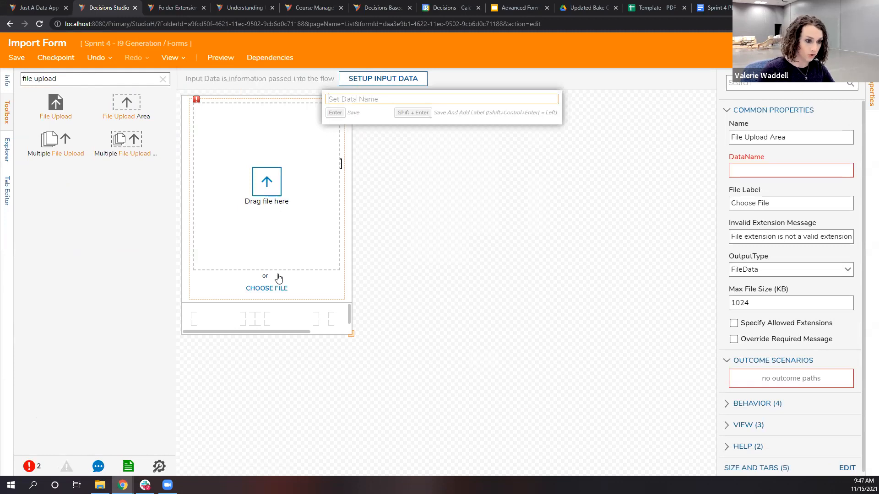
click(163, 79)
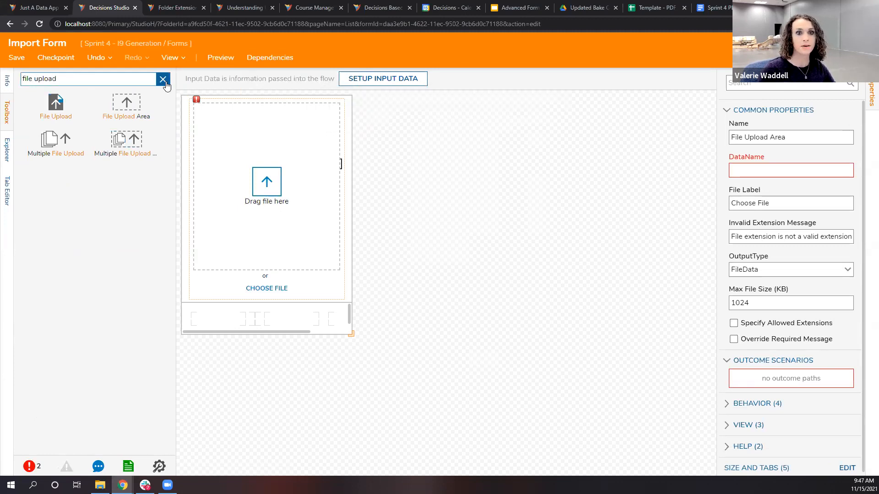
click(163, 78)
Step: Add a button to the form's footer and name it Import to match the File Import Form mockup
drag(292, 238, 298, 314)
text(bmit)
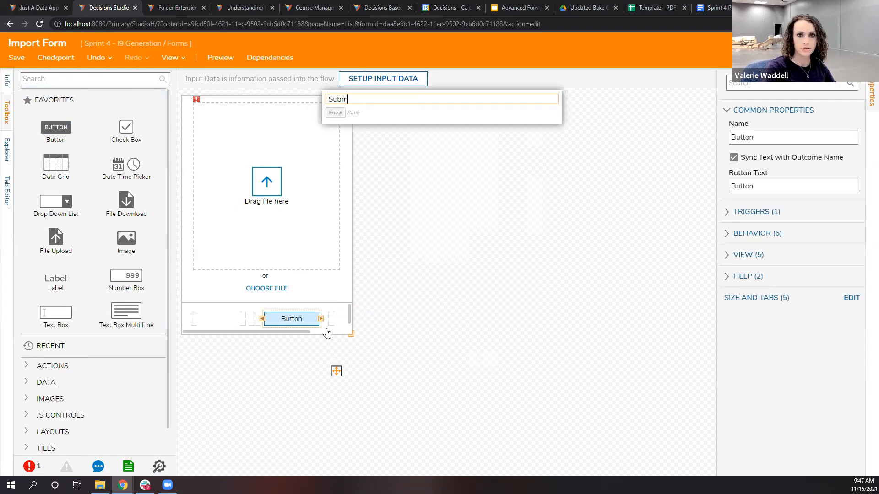
click(715, 7)
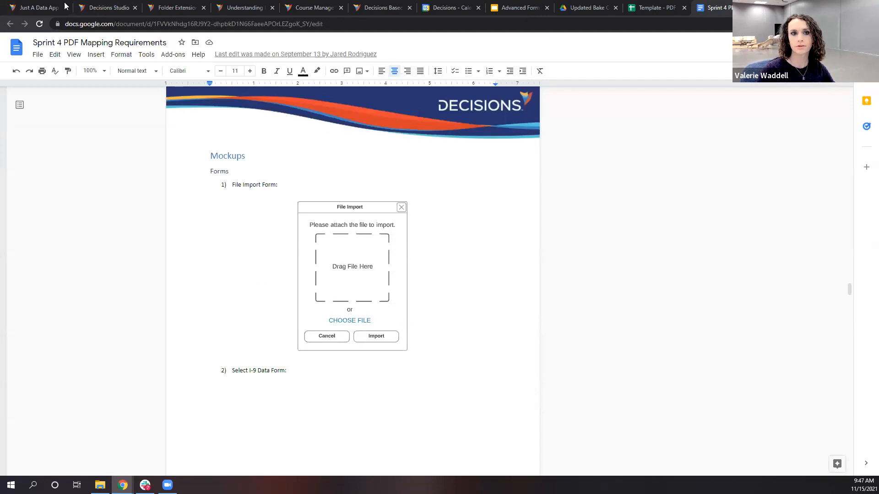
click(91, 8)
double_click(371, 94)
text(Import)
key(Return)
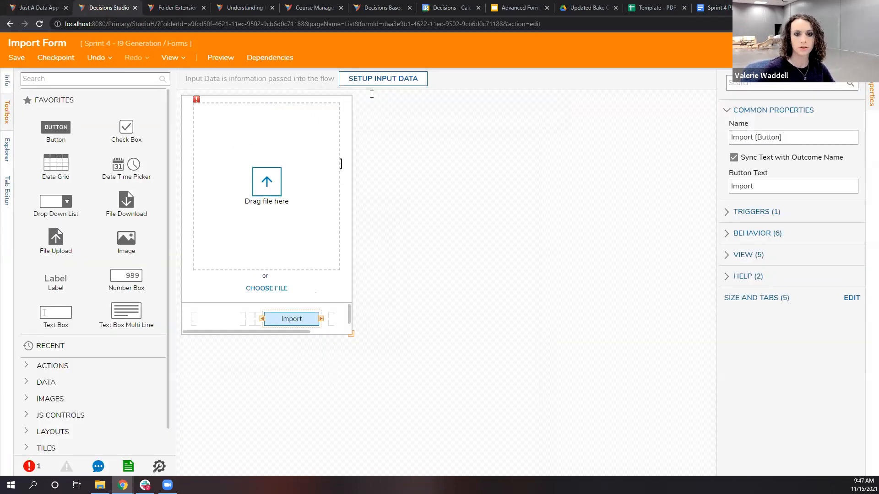
Step: Add a second footer button named Cancel before the Import button
drag(57, 125, 217, 319)
double_click(218, 319)
text(Cancel)
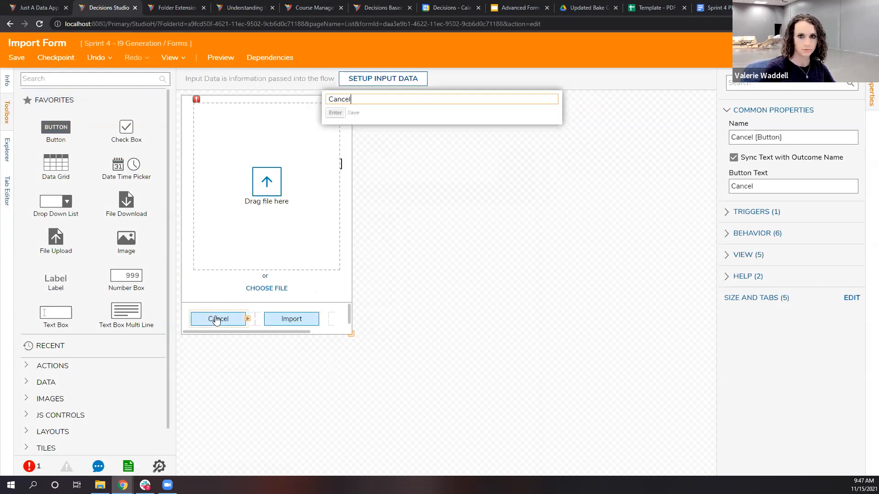
click(416, 269)
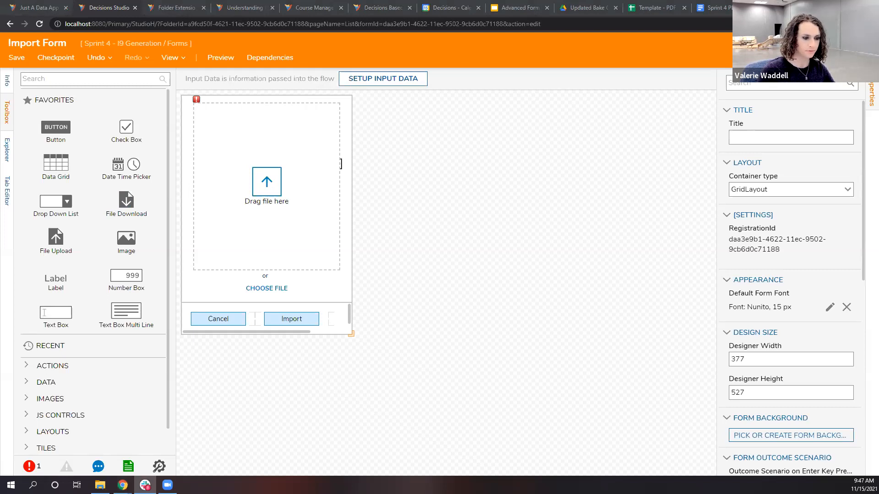
Step: Set the file upload area's data name to ImportedFile, and save and close the form
click(511, 211)
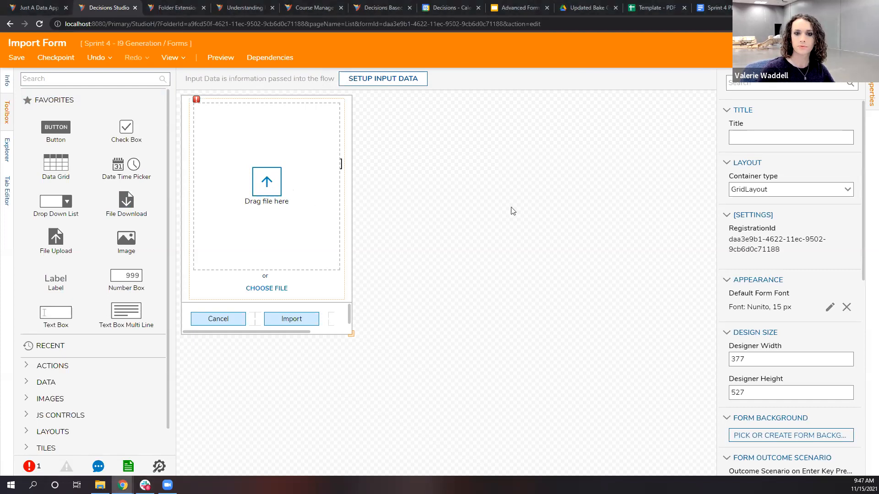
click(779, 161)
text(ImportedFile)
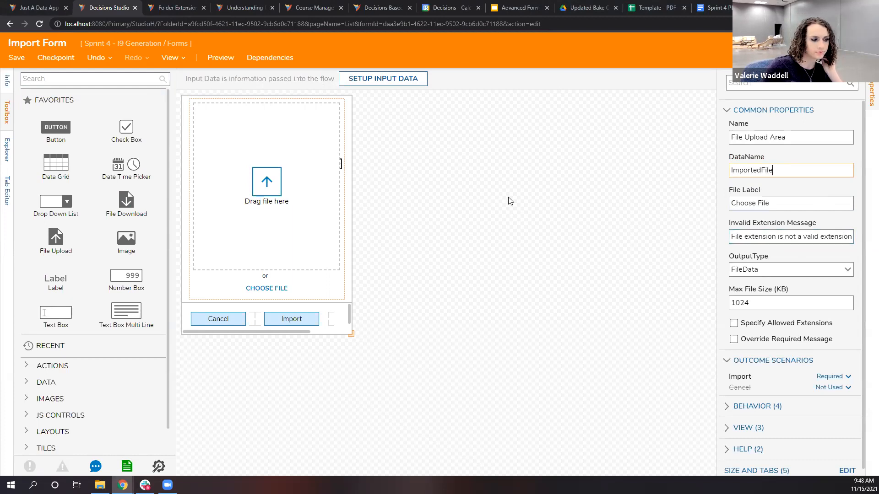
key(ctrl+s)
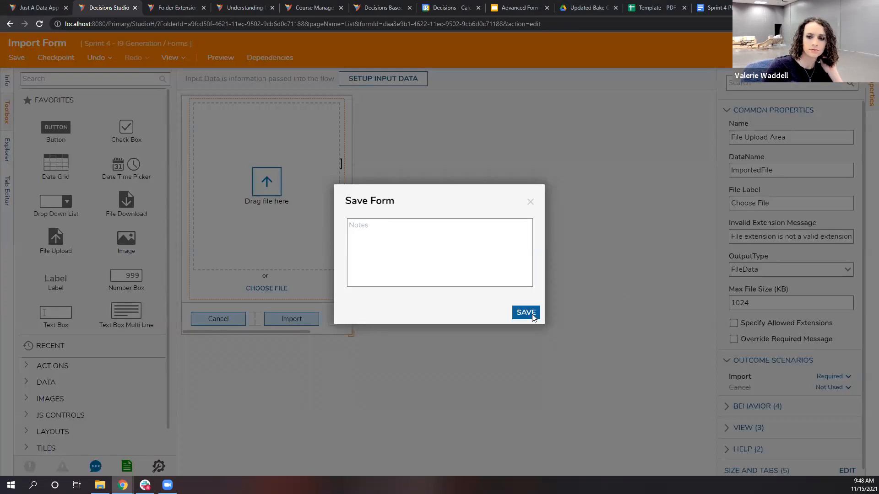
click(523, 309)
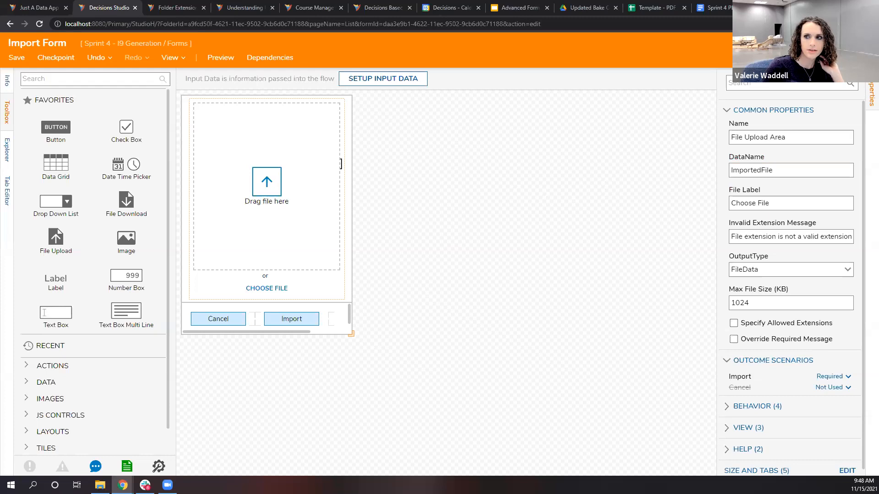
click(865, 43)
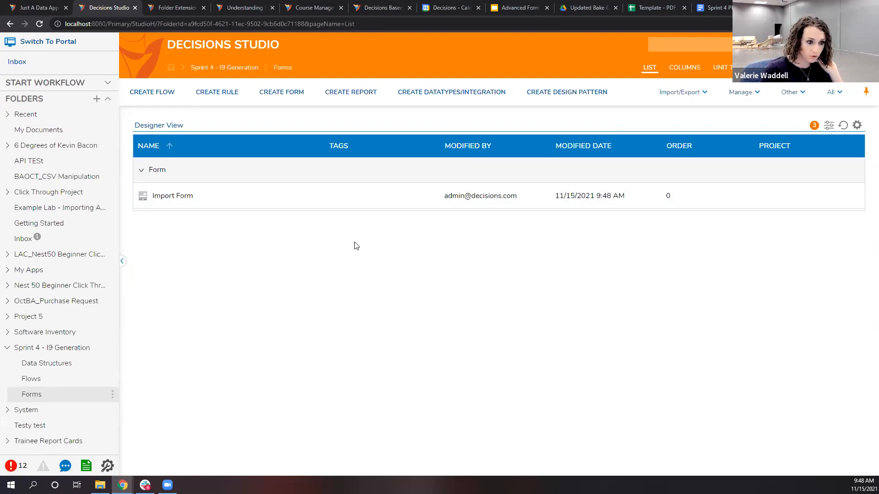
Step: Switch to the Sprint 4 PDF Mapping Requirements document and examine the Select I-9 Data Form mockup and its read-only field note
click(716, 7)
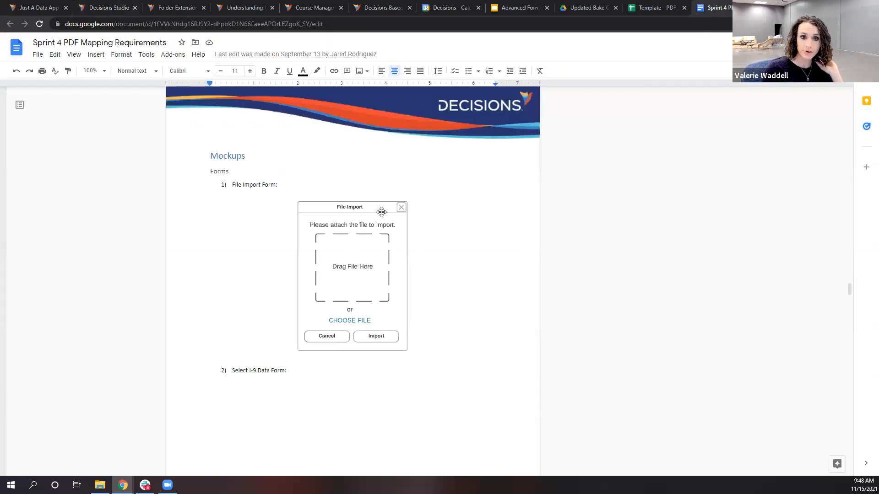
scroll(364, 201, down, 5)
drag(232, 142, 309, 147)
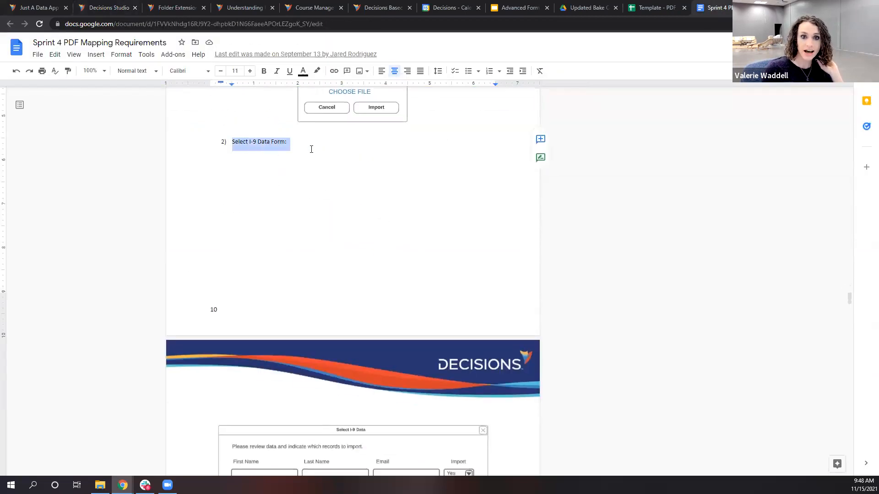
scroll(310, 147, down, 4)
scroll(297, 175, down, 1)
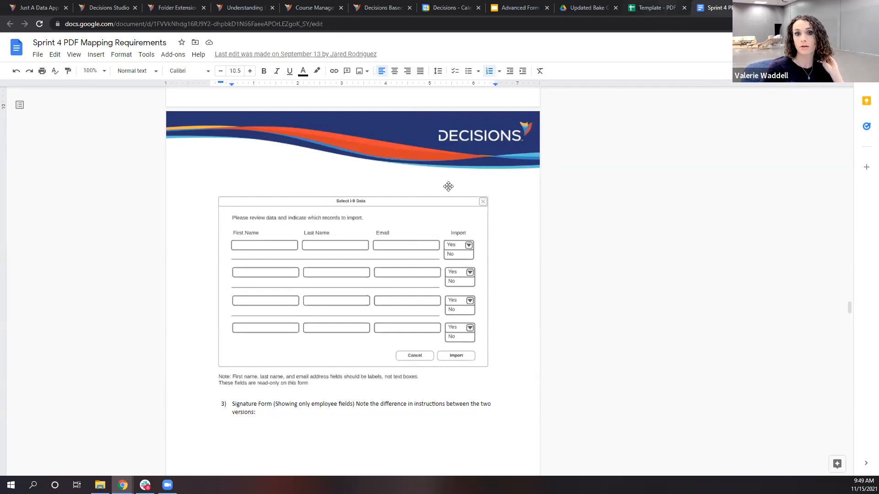
Step: Return to Decisions Studio and create a normal form named CSV Import Form in the Forms folder
click(116, 7)
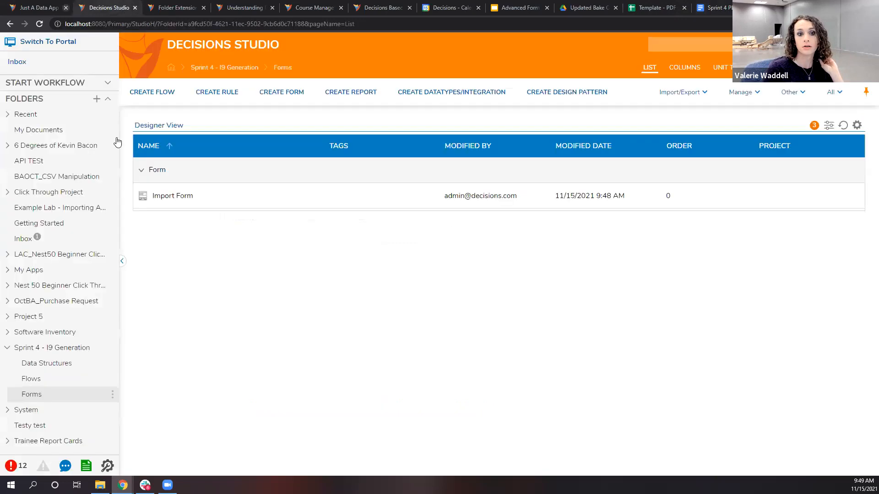
click(293, 92)
click(322, 125)
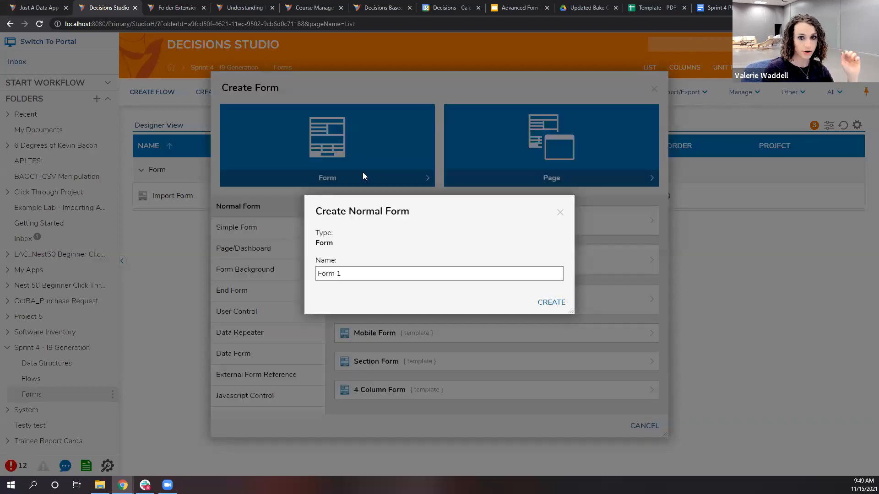
key(BackSpace)
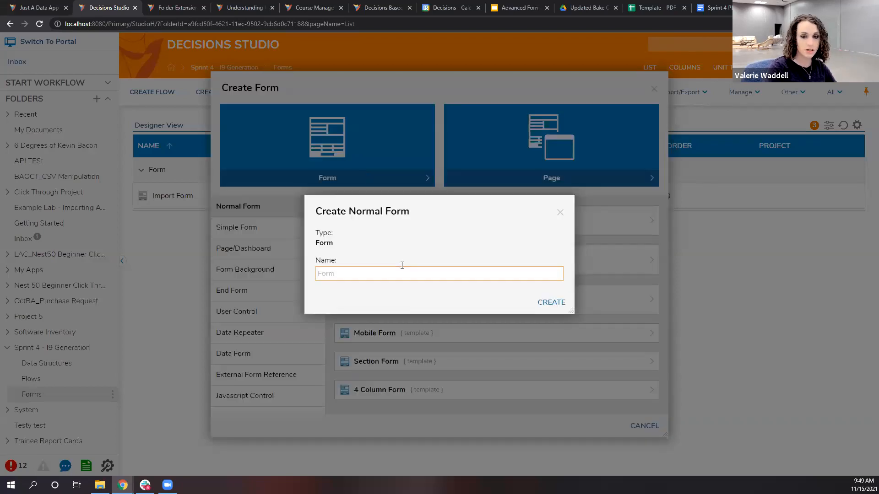
text(CSV Import)
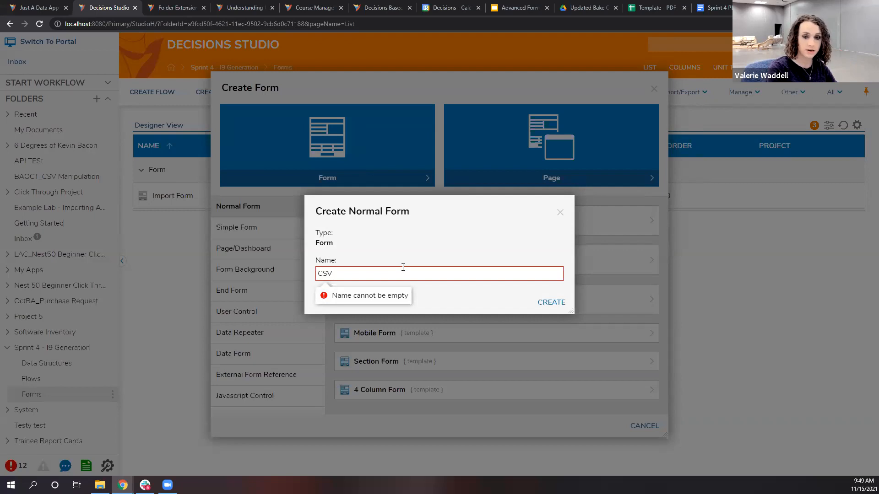
text( Form)
key(Return)
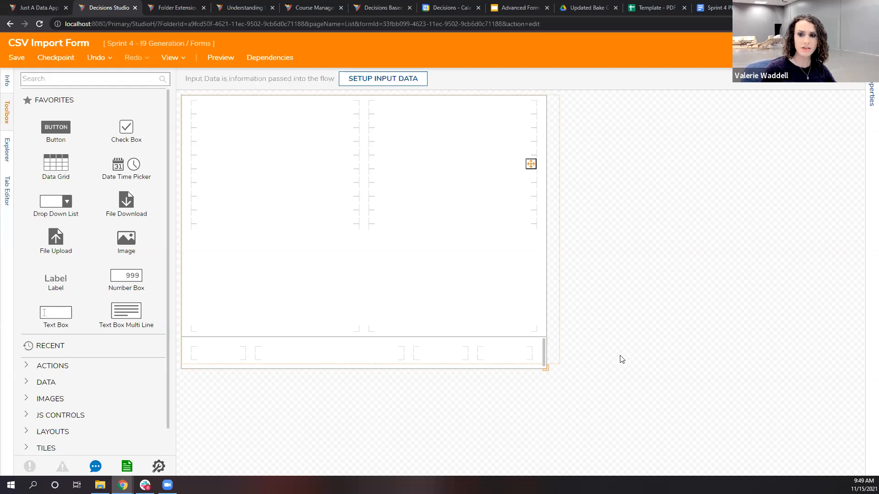
Step: Widen the form and reduce its contents layout to a single 1* column and a single 1* row
drag(621, 359, 655, 375)
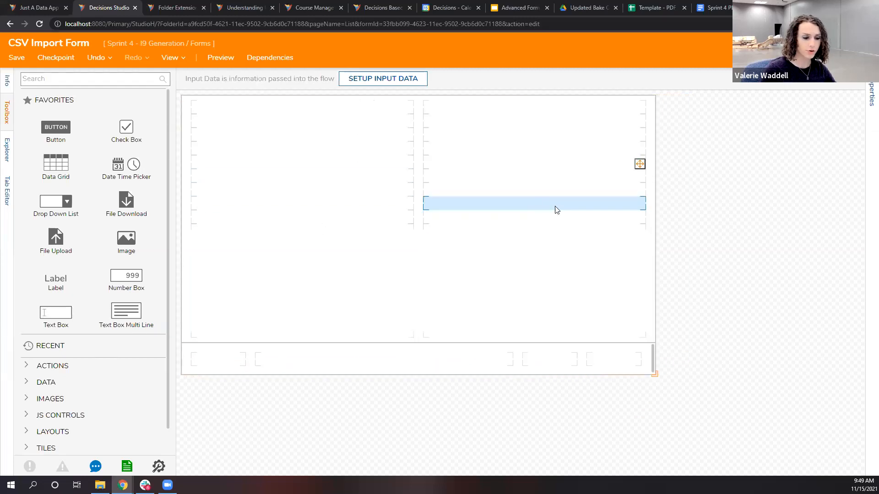
click(453, 167)
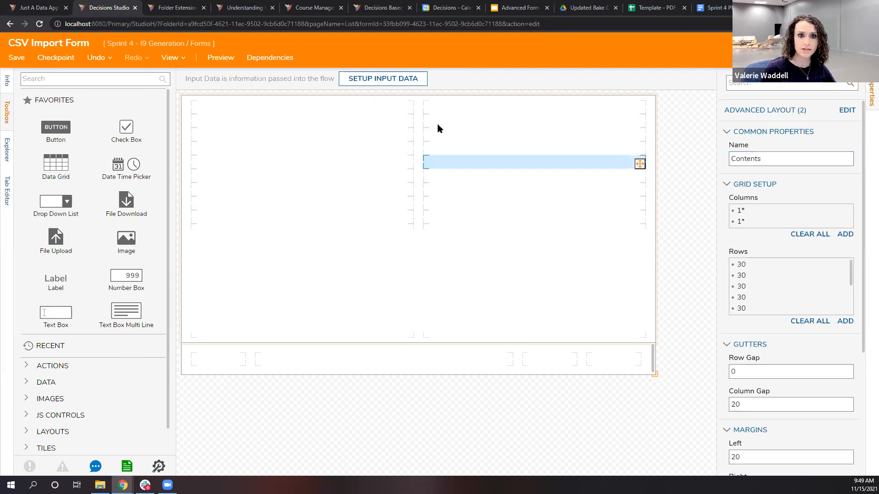
click(846, 109)
click(369, 171)
key(BackSpace)
key(BackSpace)
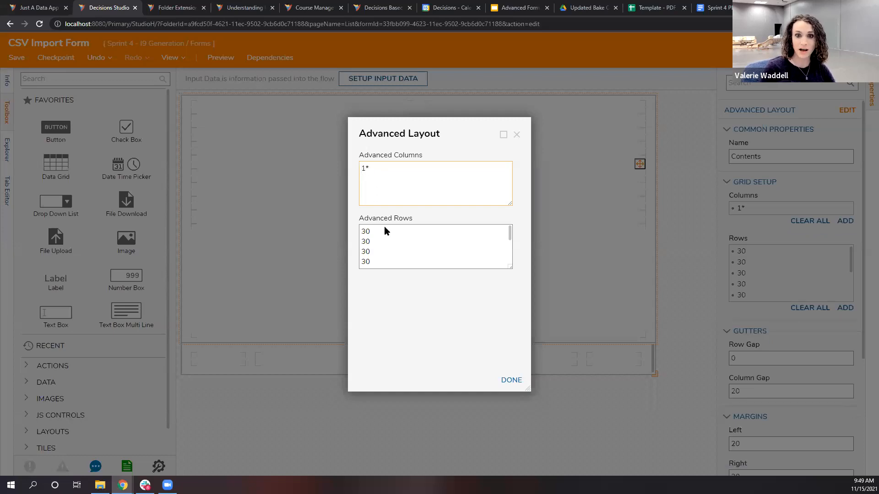
drag(362, 231, 384, 253)
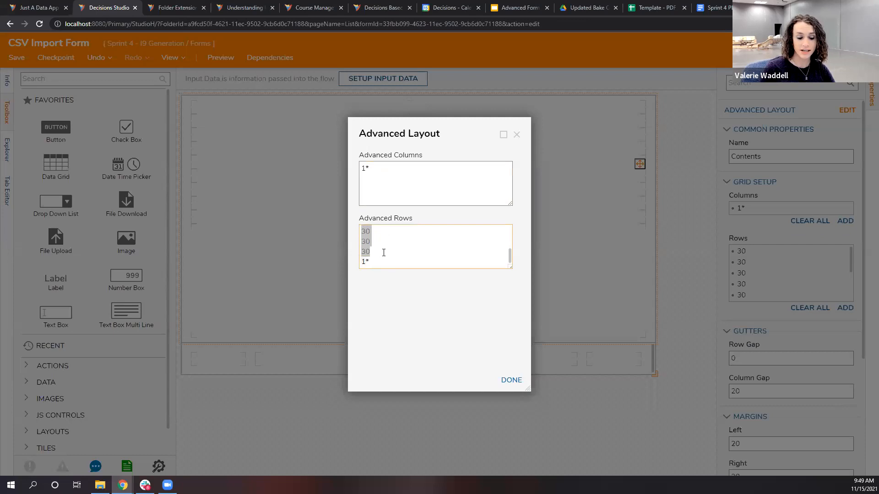
key(BackSpace)
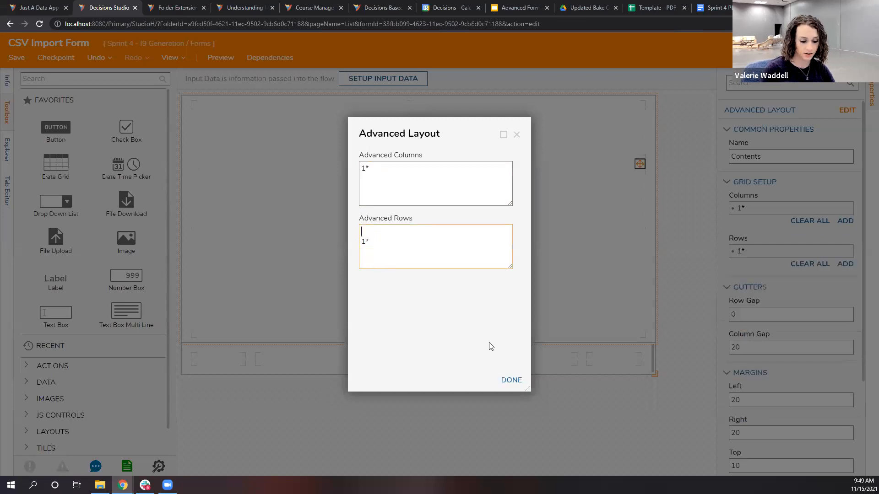
click(522, 381)
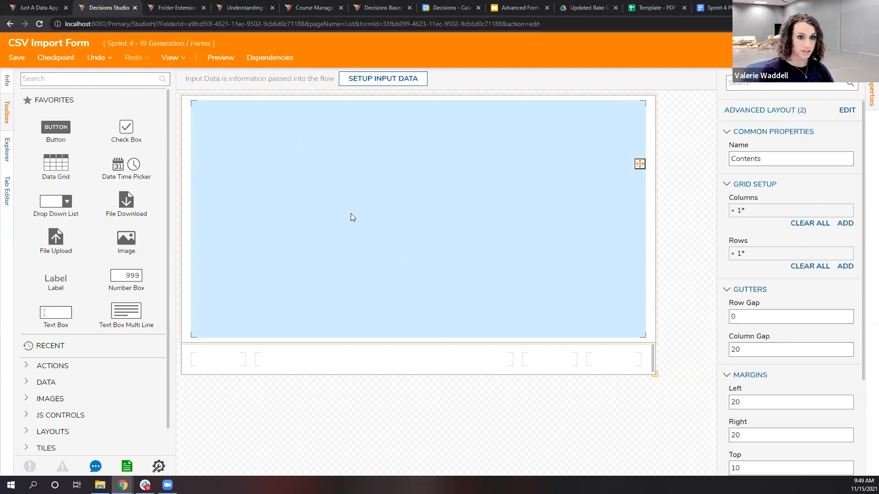
Step: Add a button named Import in the last footer cell, checking its label against the form mockup in the requirements document
drag(56, 130, 610, 364)
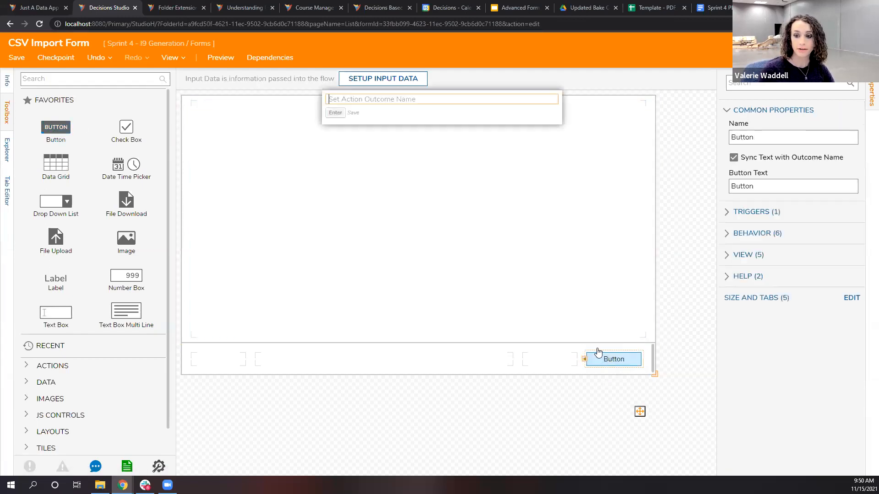
text(Imp)
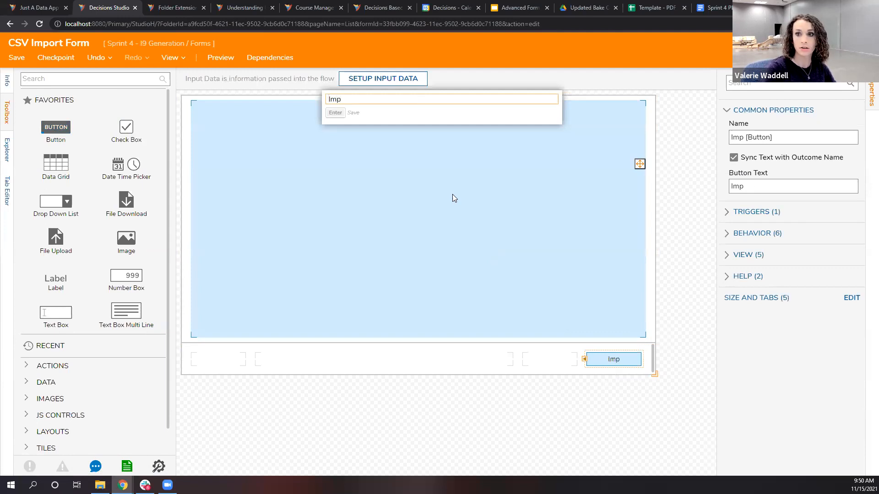
click(715, 8)
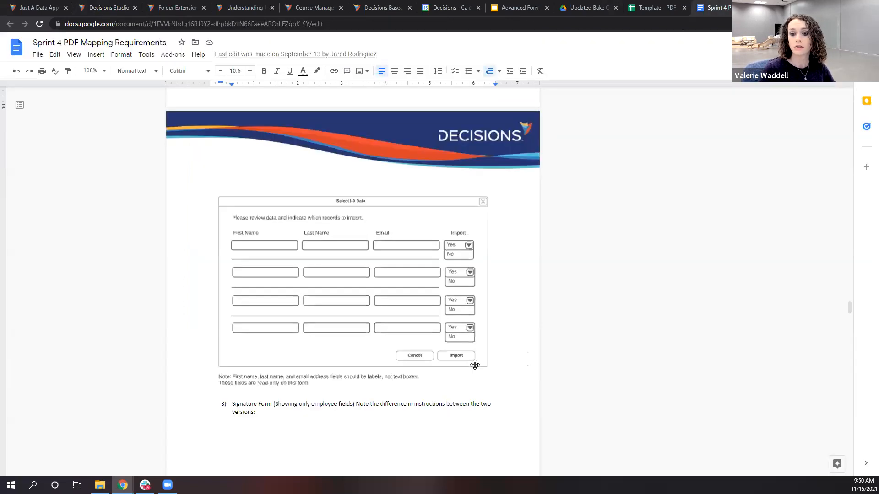
click(122, 8)
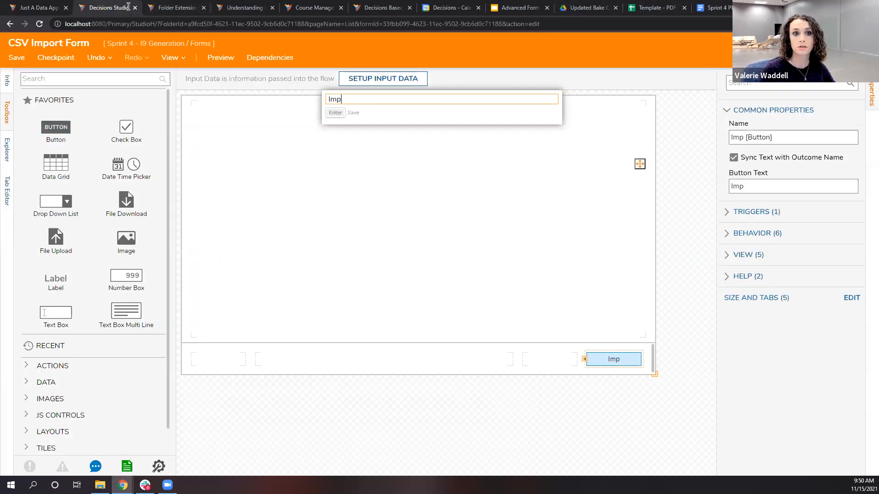
text(ort)
key(Return)
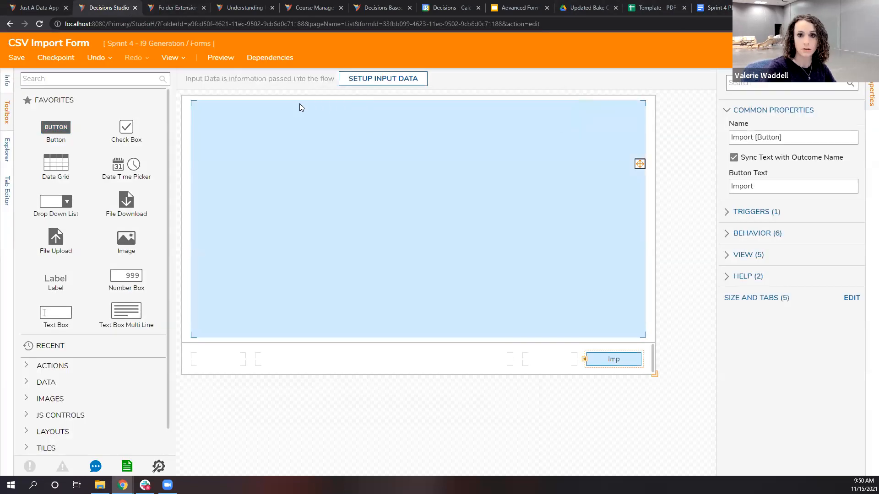
Step: Add a second footer button named Cancel directly before the Import button
drag(71, 145, 548, 361)
text(Cancel)
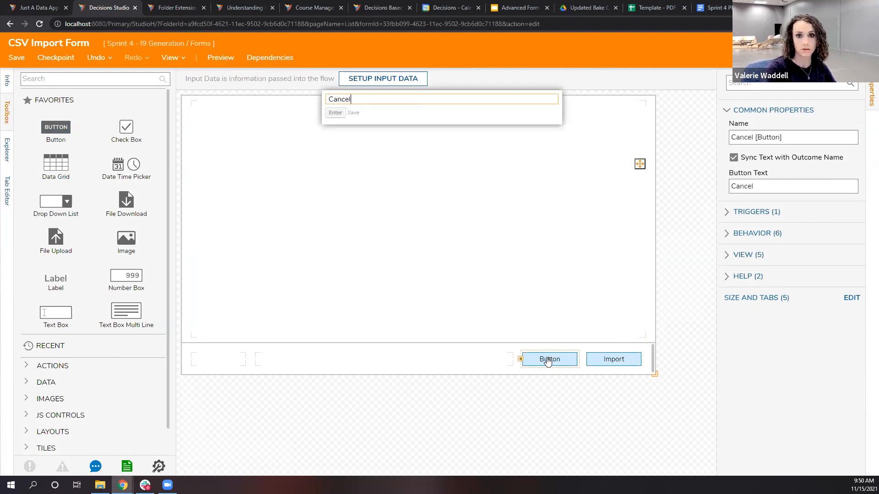
key(Return)
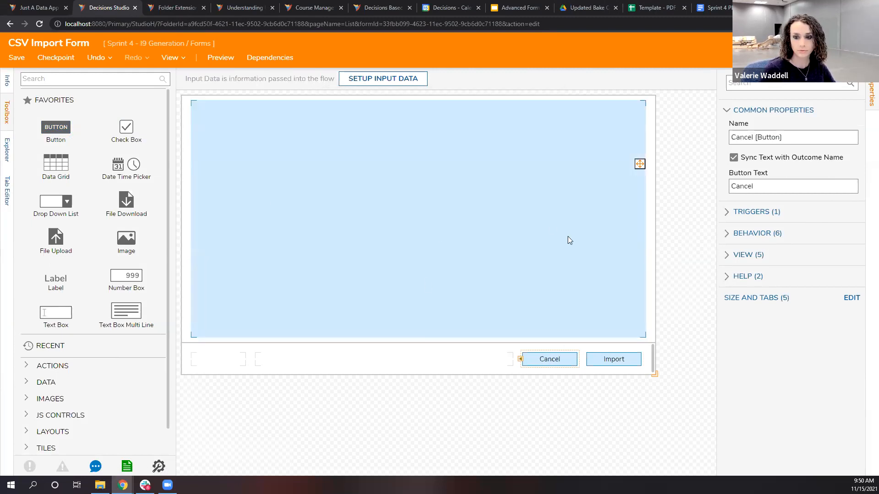
Step: Find the Data Repeater component and place it in the form's content area
click(138, 83)
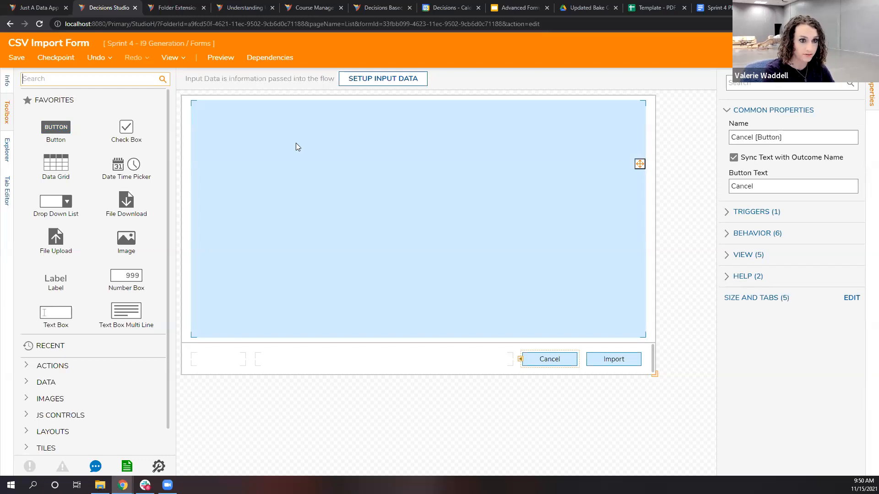
text(data repeat)
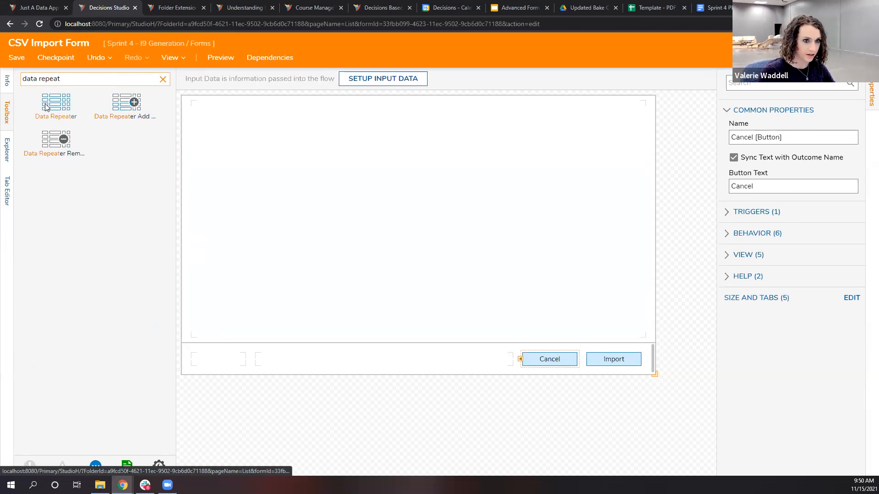
drag(50, 106, 279, 193)
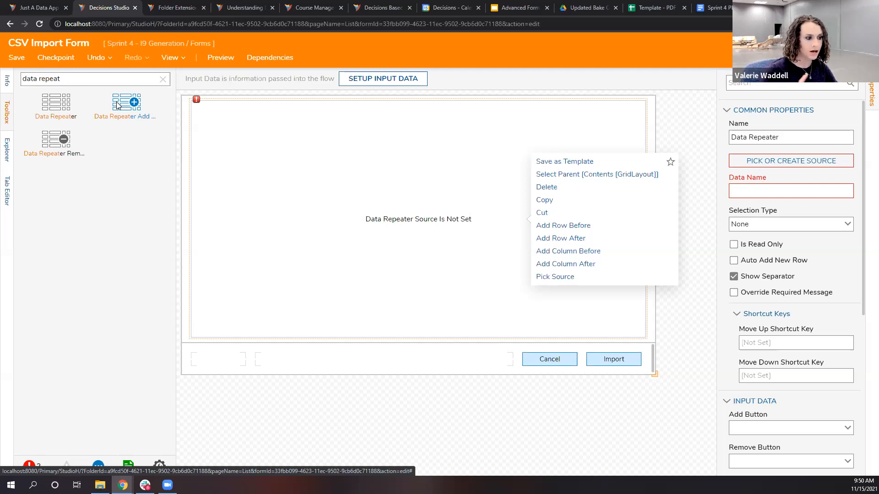
Step: Try out the Data Repeater add and remove buttons in the first footer cell, deleting each one after placing it
drag(117, 105, 216, 359)
right_click(216, 359)
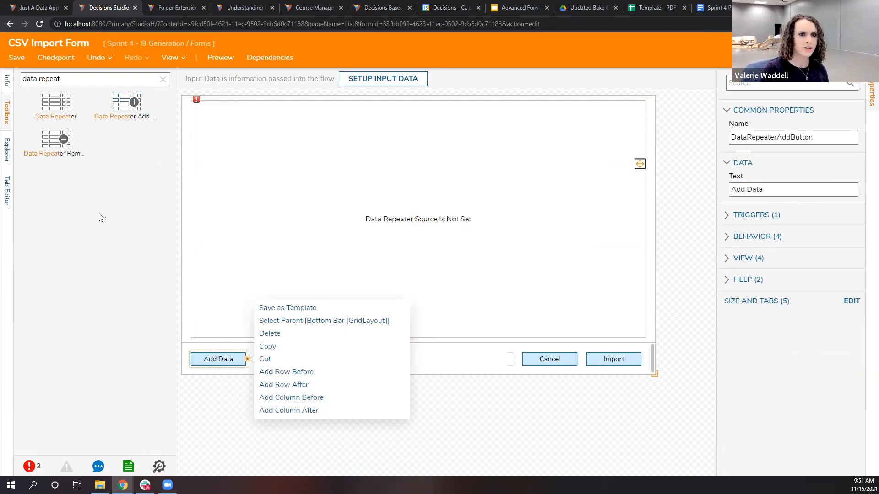
click(201, 359)
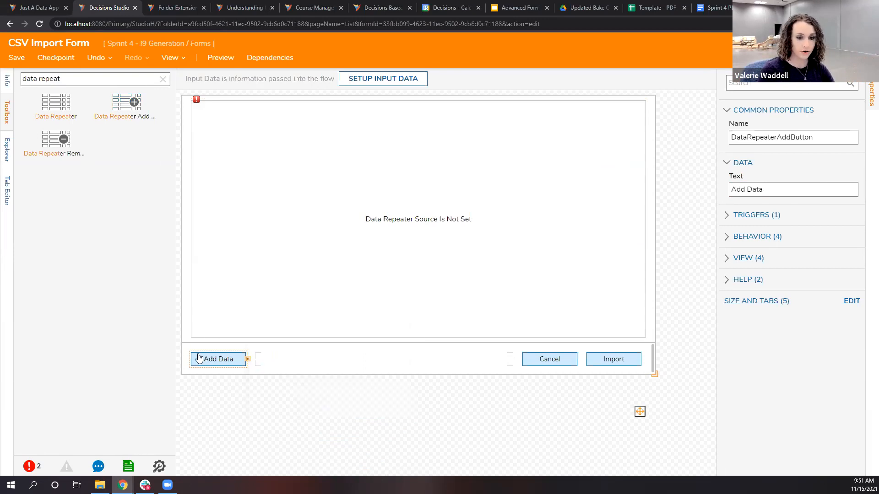
key(Delete)
drag(48, 136, 217, 359)
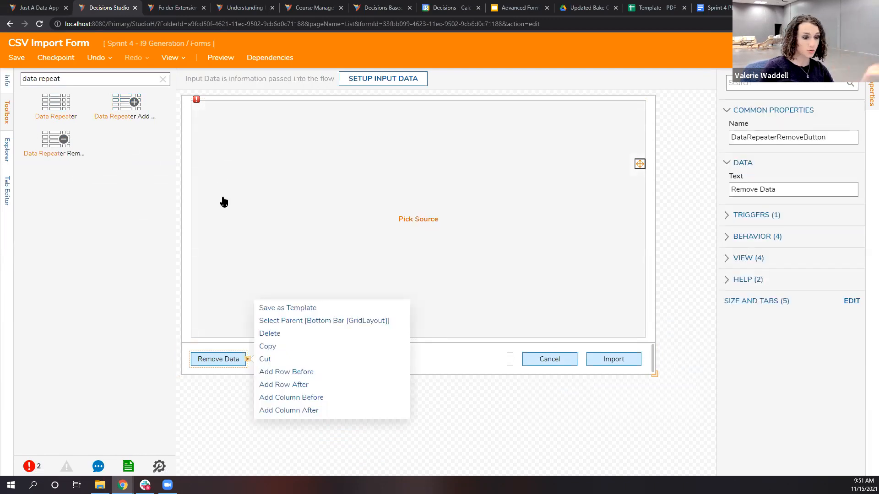
click(217, 366)
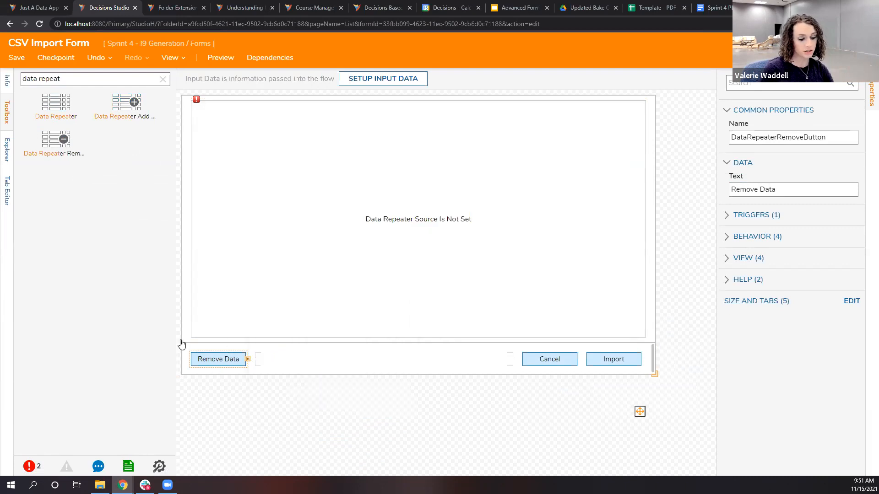
key(Delete)
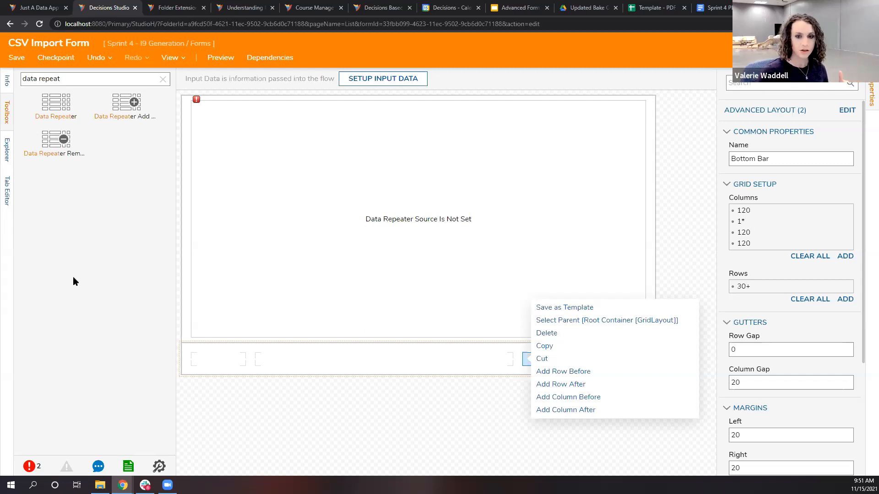
Step: Select the data repeater and save the form without notes
click(361, 130)
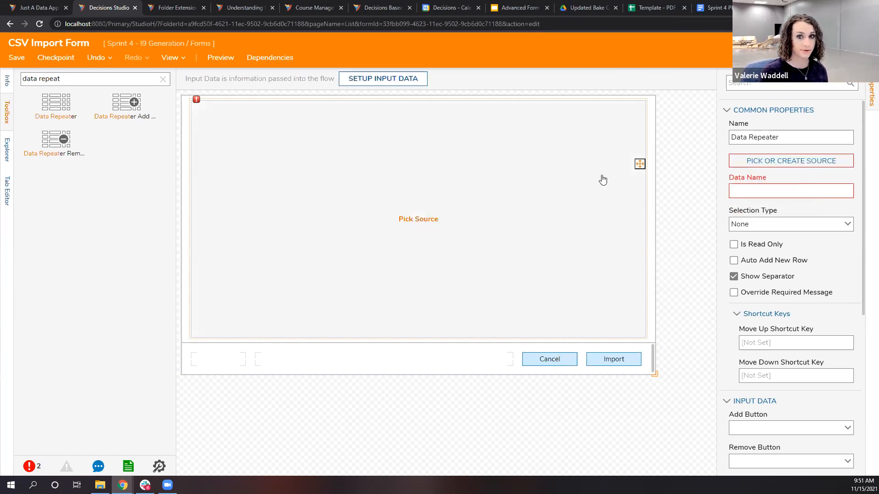
click(17, 58)
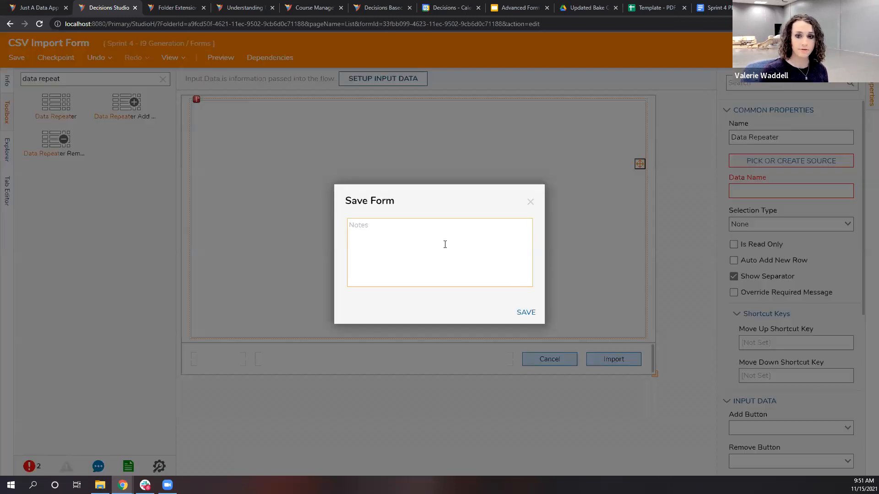
click(535, 313)
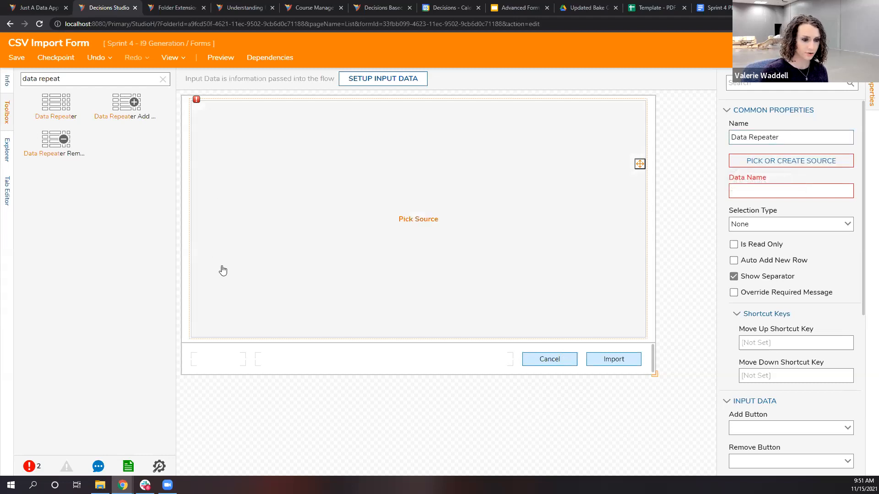
Step: Create a new Repeater Control named I9ImportRepeaterControl as the data repeater's source and widen its layout
click(781, 163)
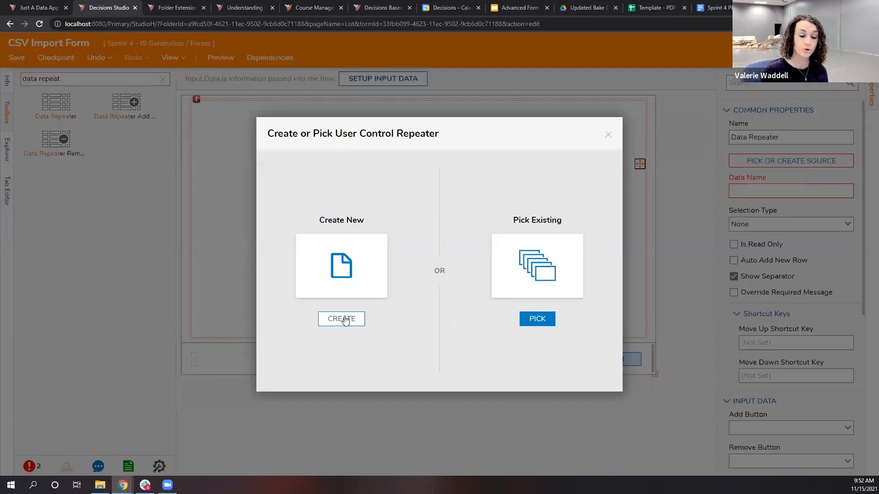
click(342, 319)
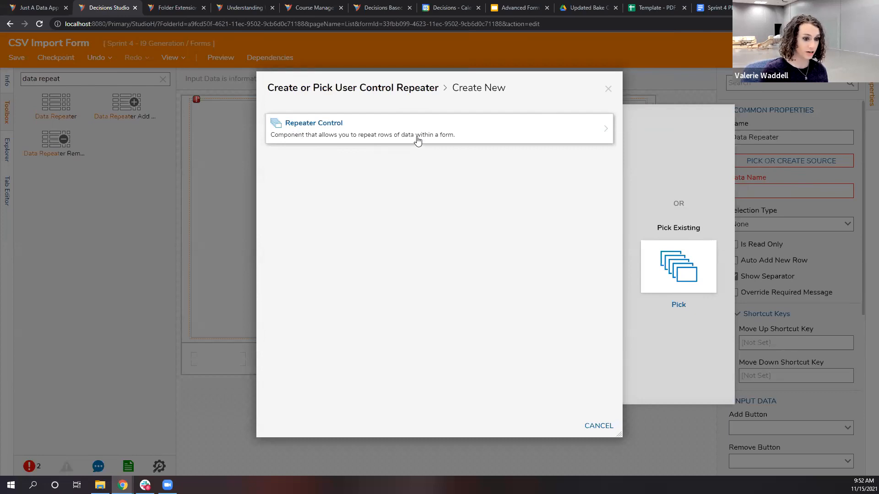
click(364, 124)
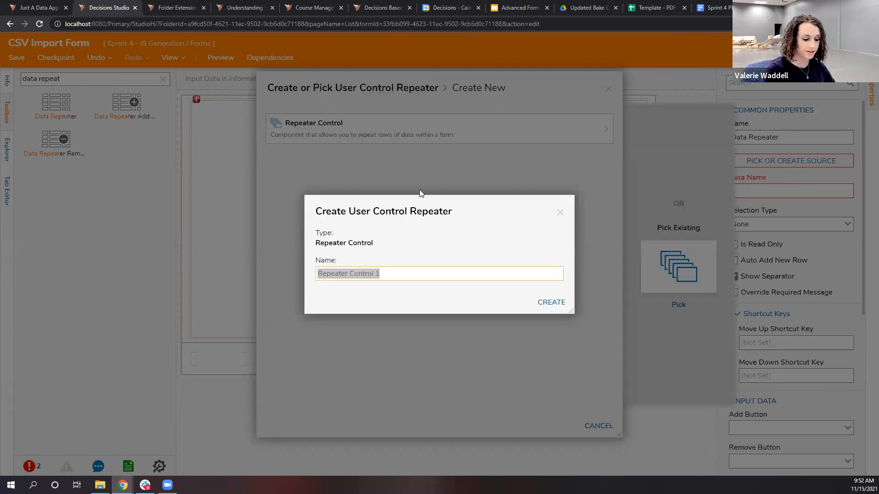
key(BackSpace)
text(I)
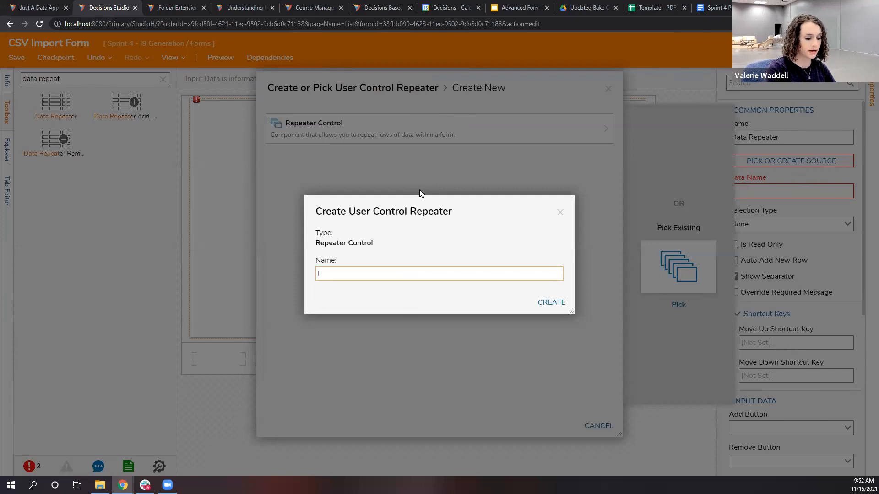
text(9ImportDa)
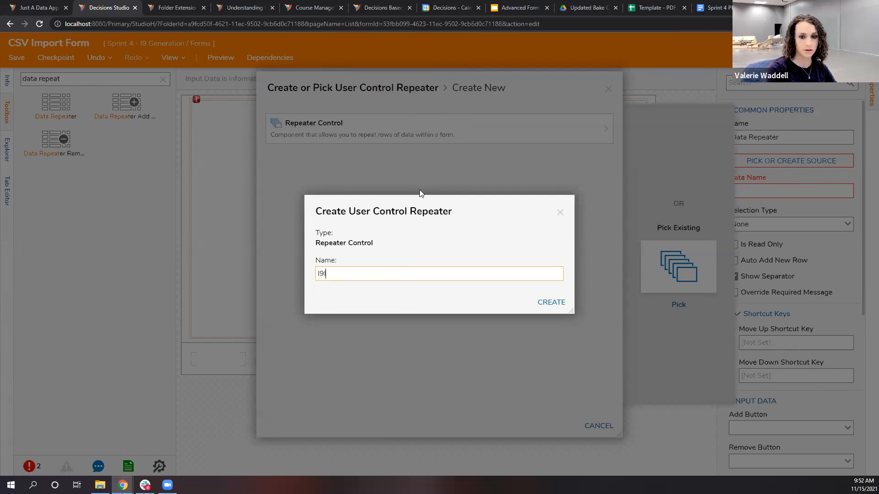
key(BackSpace)
key(BackSpace)
text(Repeater)
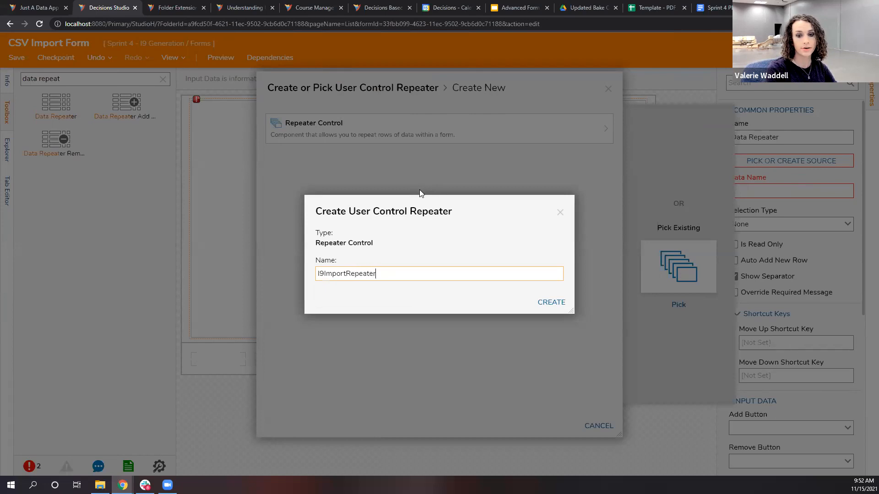
text(Control)
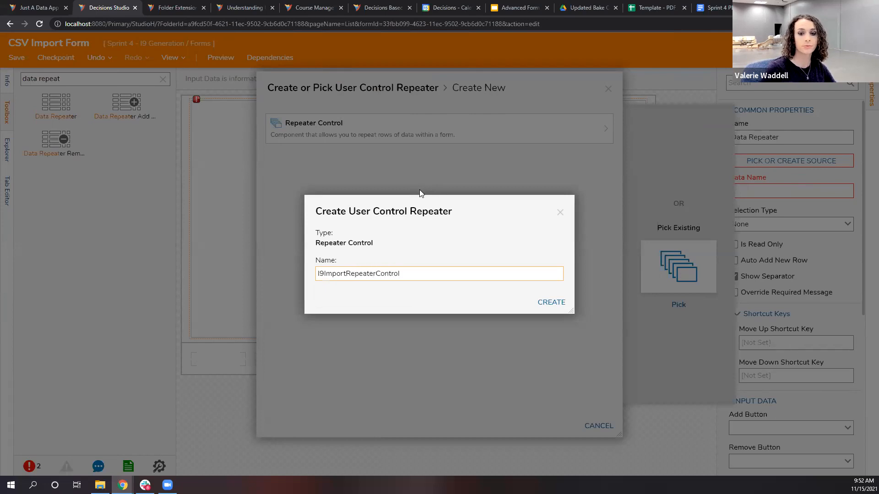
click(545, 304)
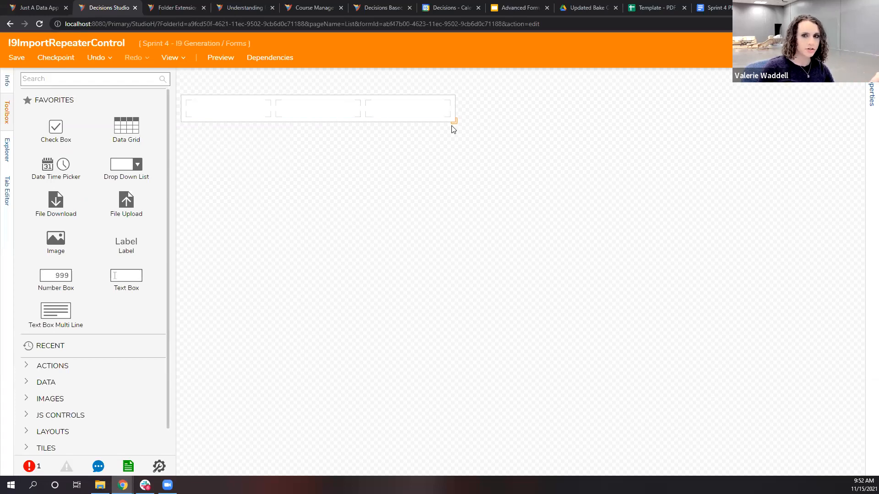
drag(453, 120, 701, 121)
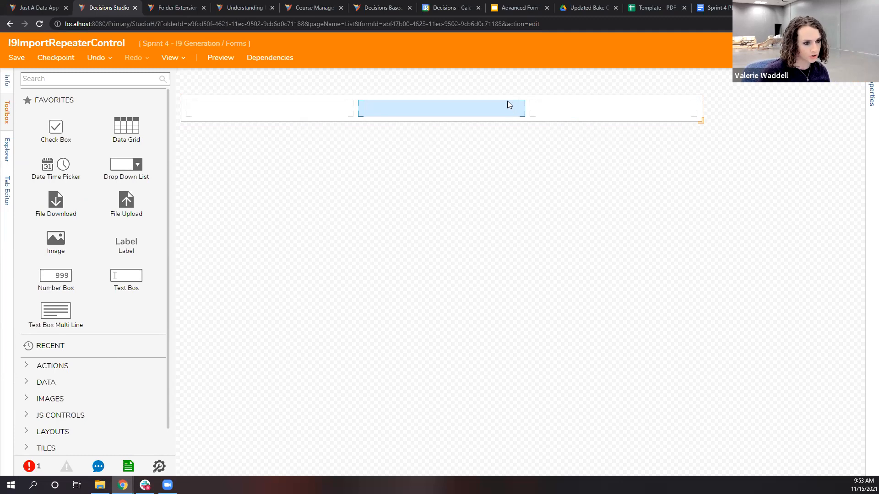
Step: Examine the Select I-9 Data mockup's columns in the requirements document and the data repeater task in the requirements matrix
click(716, 9)
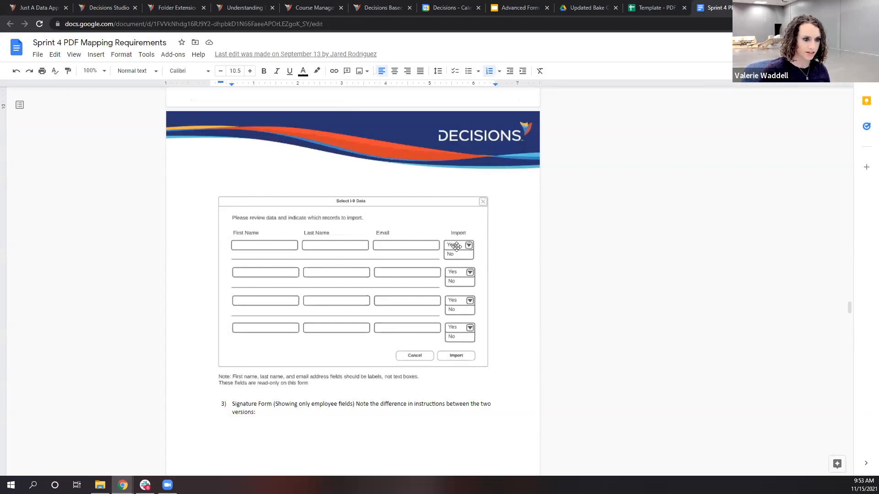
click(645, 13)
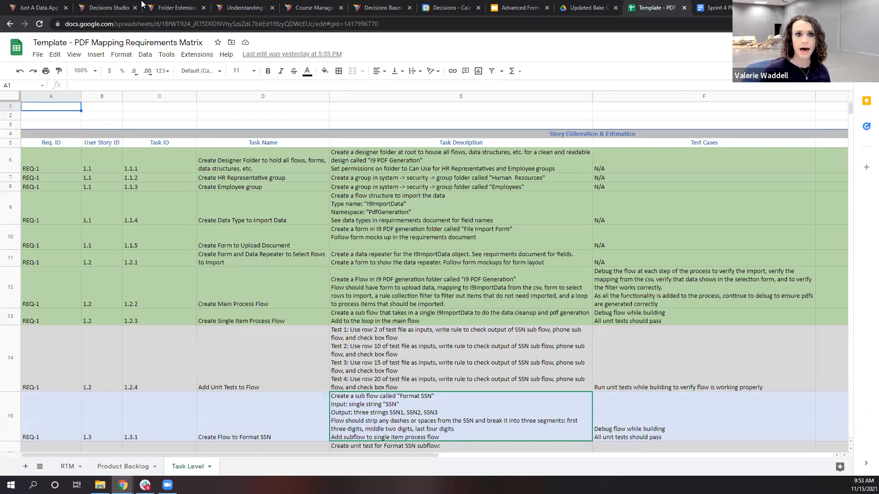
Step: Return to Decisions Studio and add a fourth column of 0.3 to the repeater control's grid layout
click(110, 8)
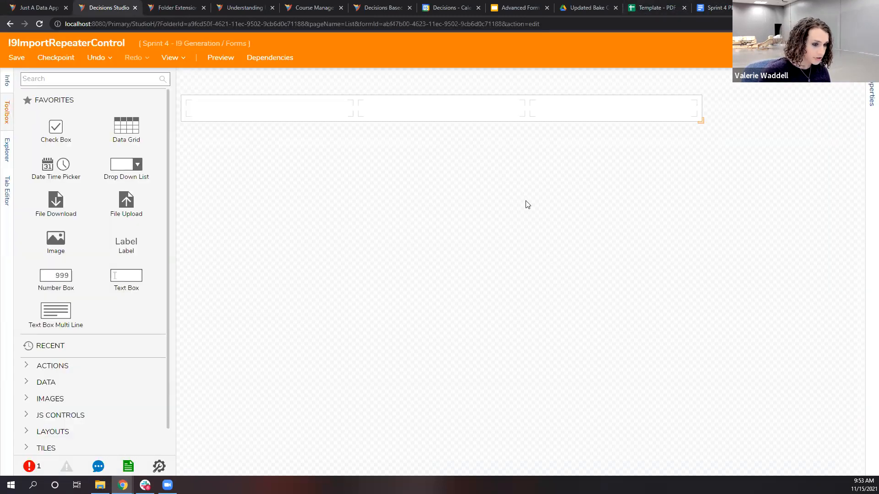
click(209, 106)
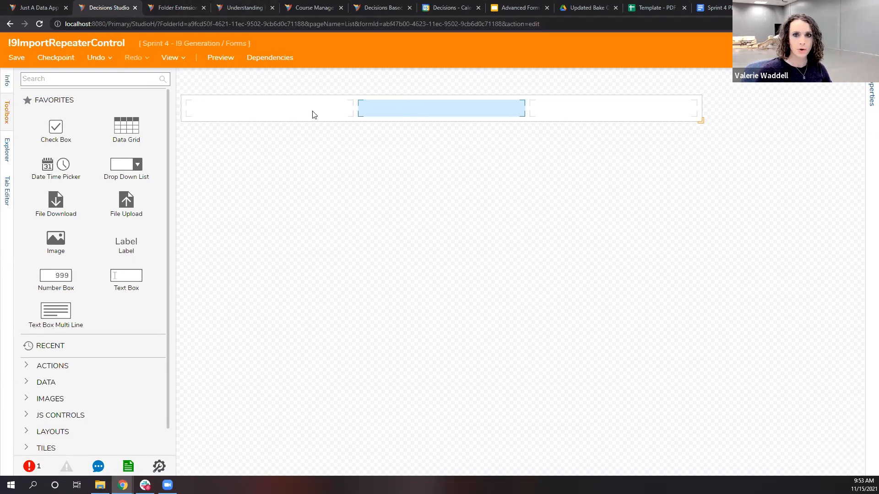
click(539, 107)
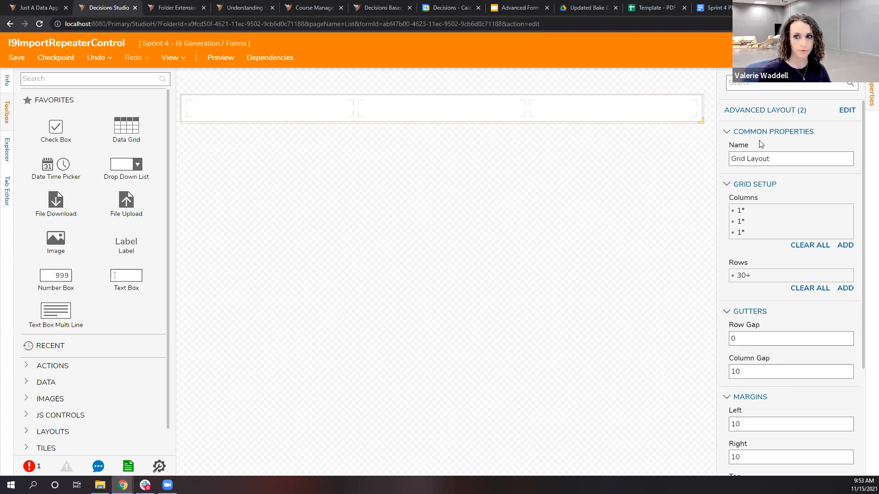
click(846, 111)
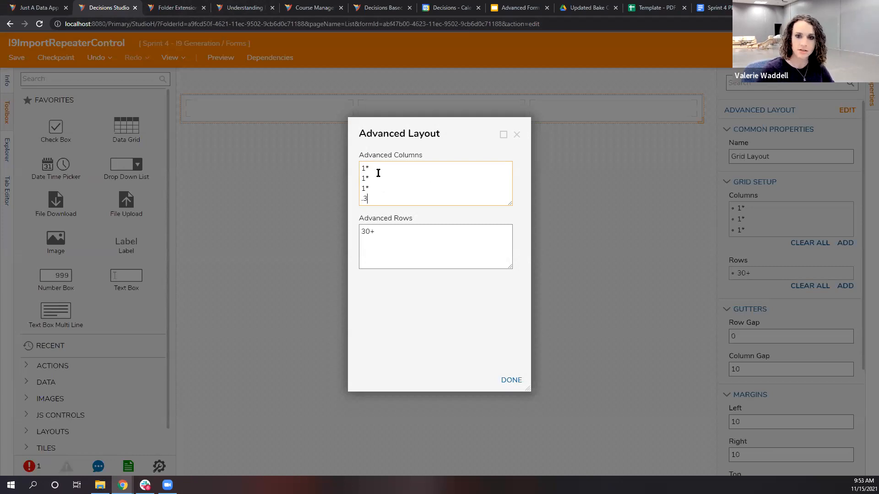
text(.3)
click(509, 380)
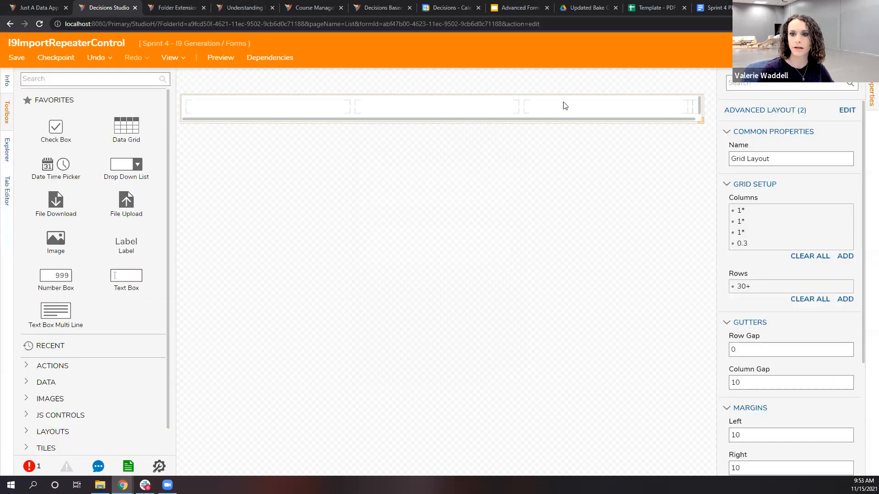
Step: Set the fourth grid column's resize type to Resize with a requested size of 0.3
click(847, 243)
click(820, 251)
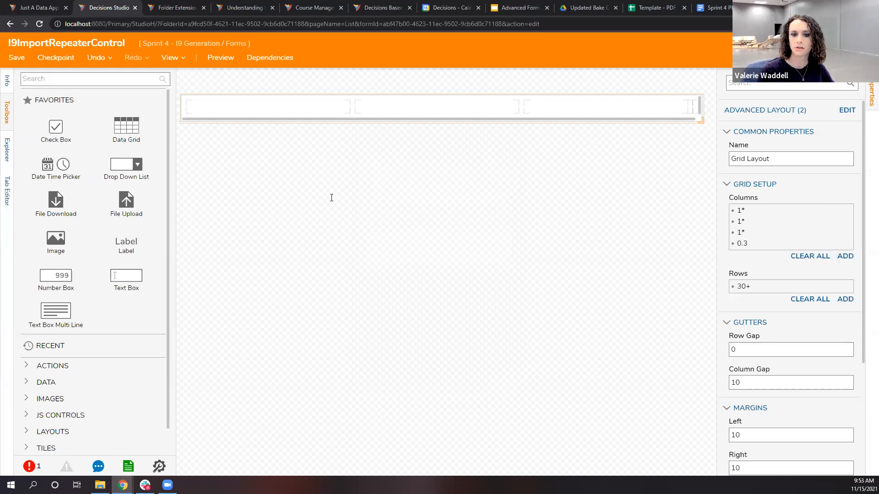
click(347, 234)
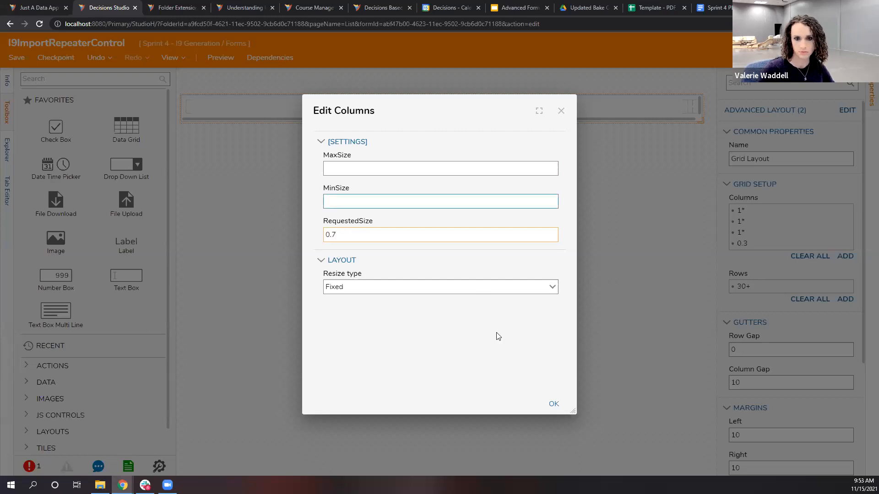
click(553, 404)
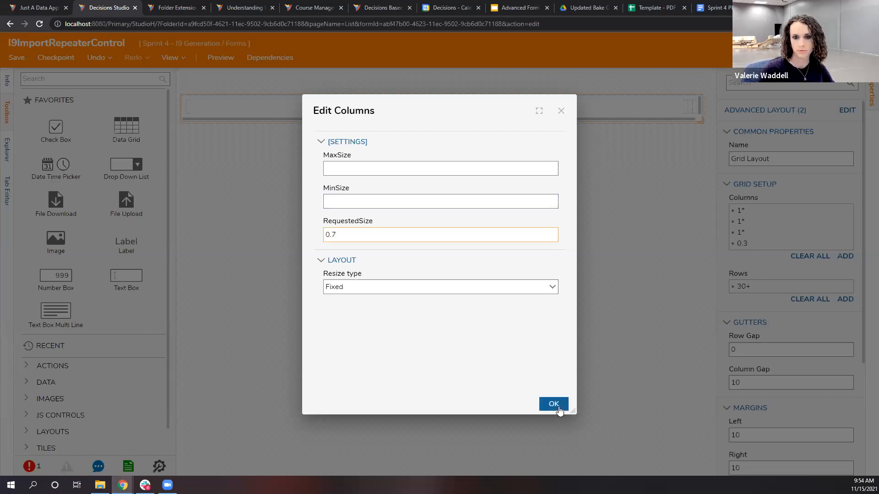
click(552, 290)
click(527, 327)
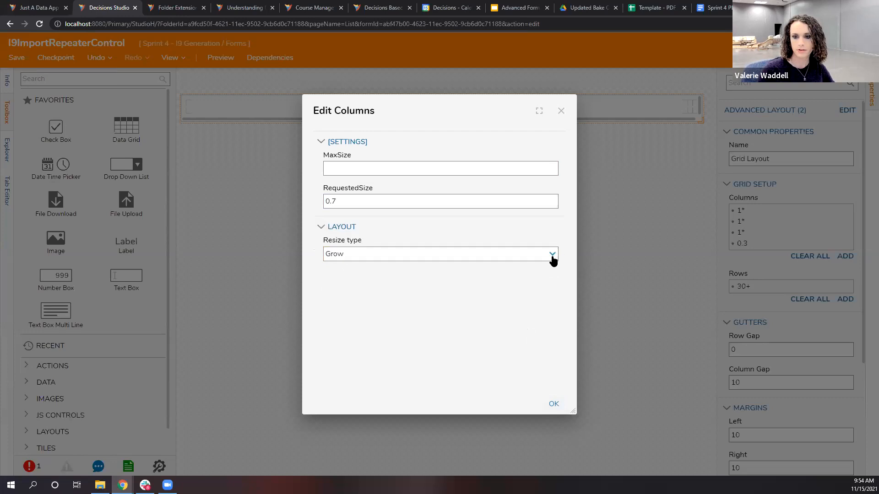
click(553, 258)
click(529, 303)
click(357, 236)
click(562, 402)
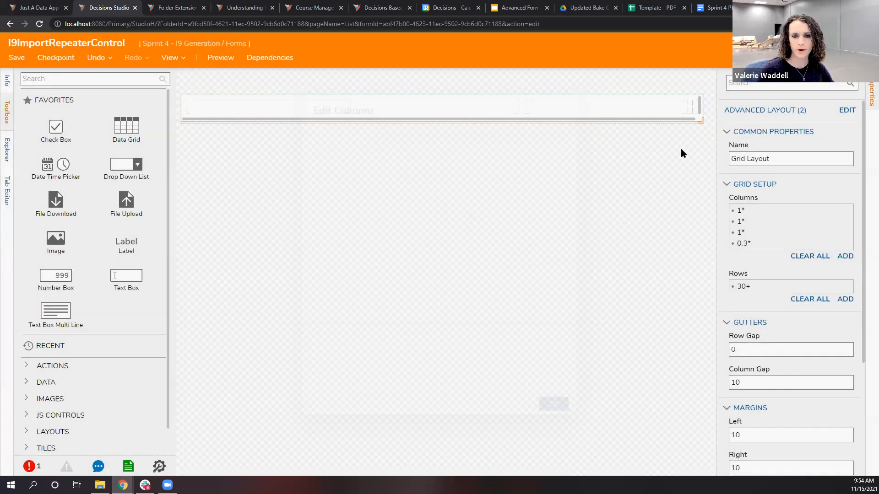
Step: Set the fourth grid column's requested size to 0.6
click(847, 243)
click(794, 253)
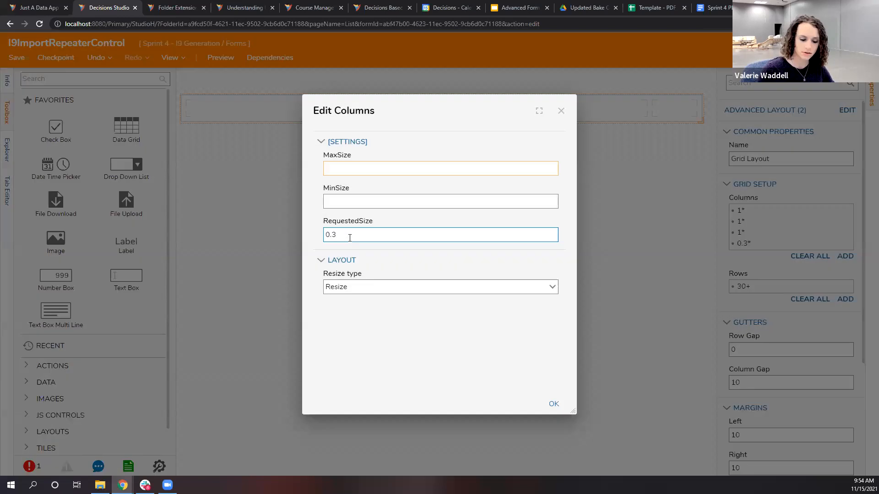
click(350, 237)
key(BackSpace)
click(553, 403)
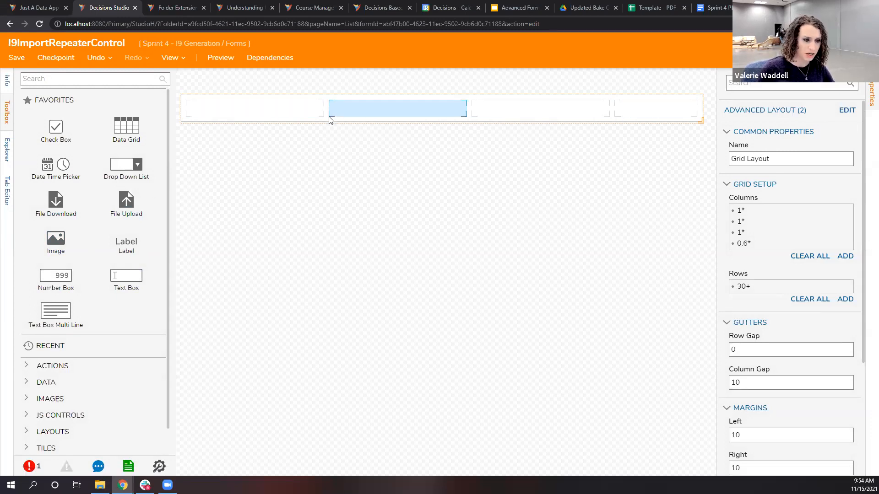
drag(122, 250, 195, 114)
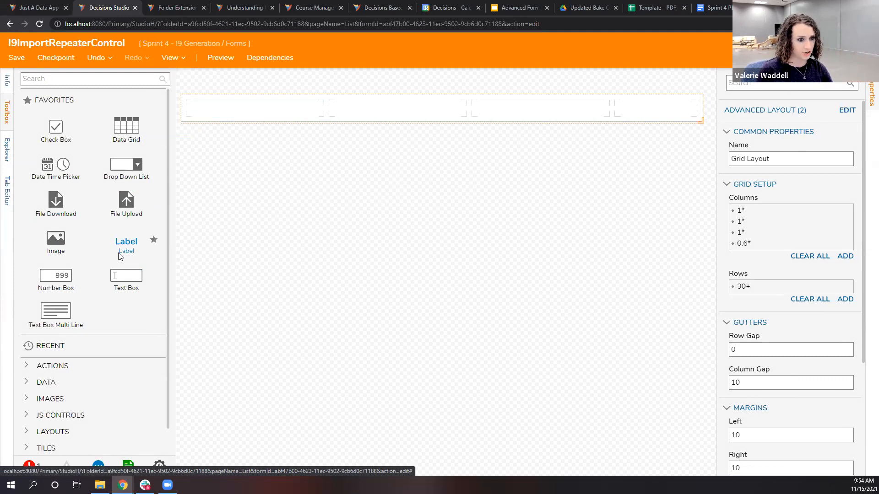
click(267, 232)
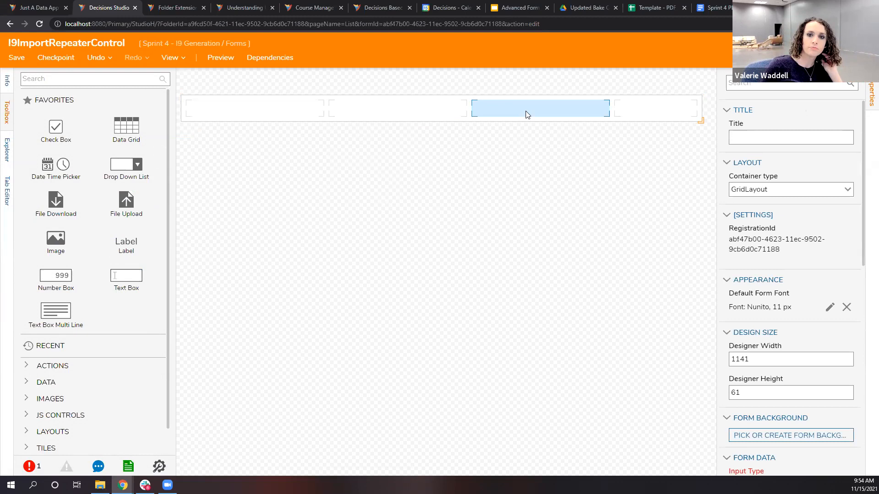
click(354, 117)
Step: Pick VW_I9ImportData from the Sprint 4 - I9 Generation project's Data Structures folder as the form's input type
click(284, 170)
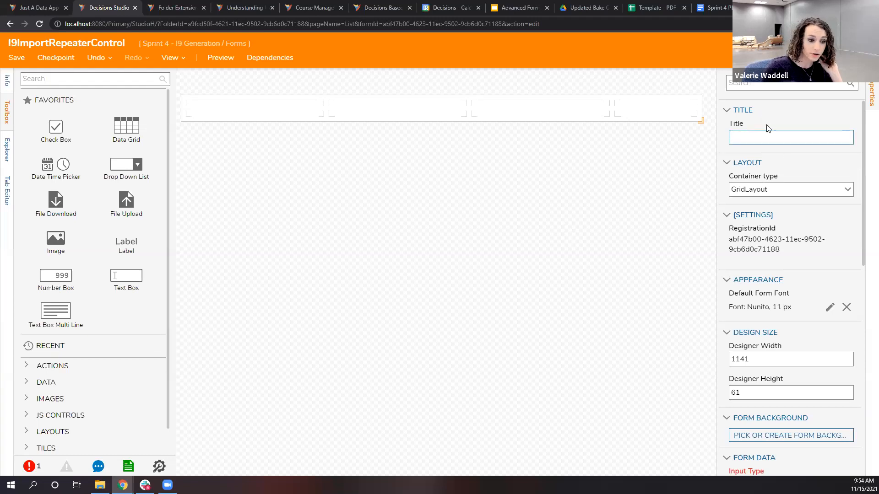
scroll(767, 128, down, 3)
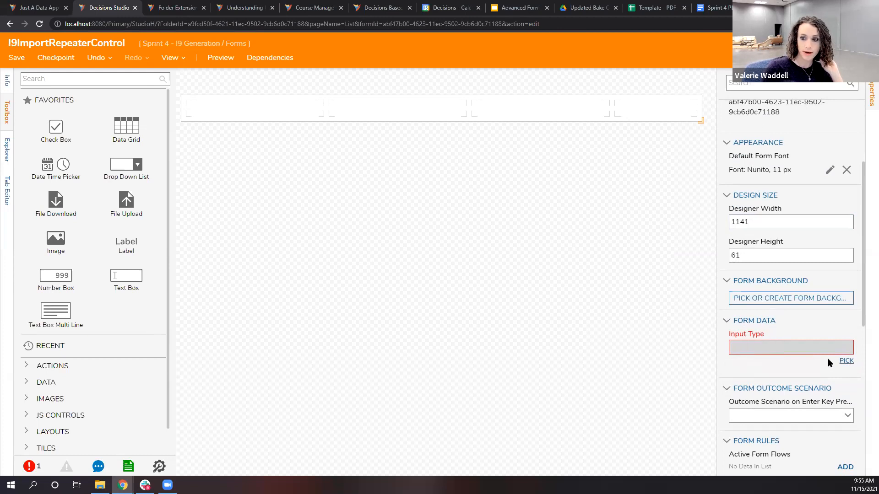
click(846, 361)
click(389, 288)
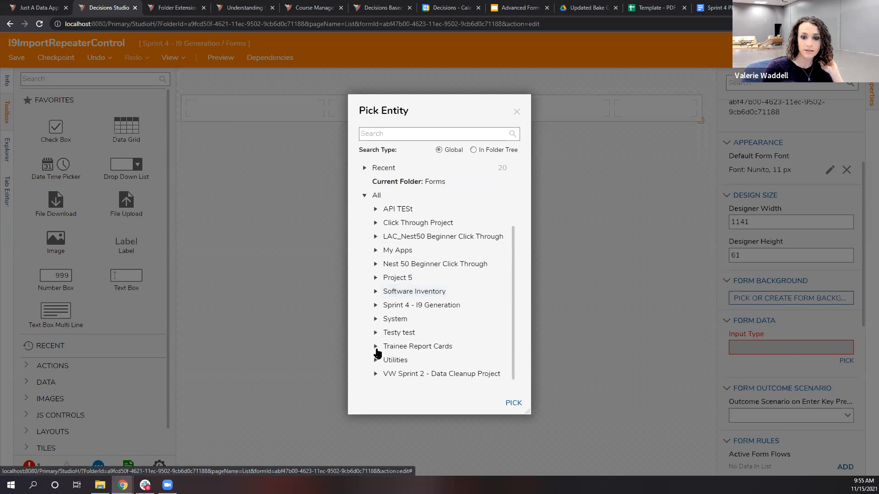
click(376, 373)
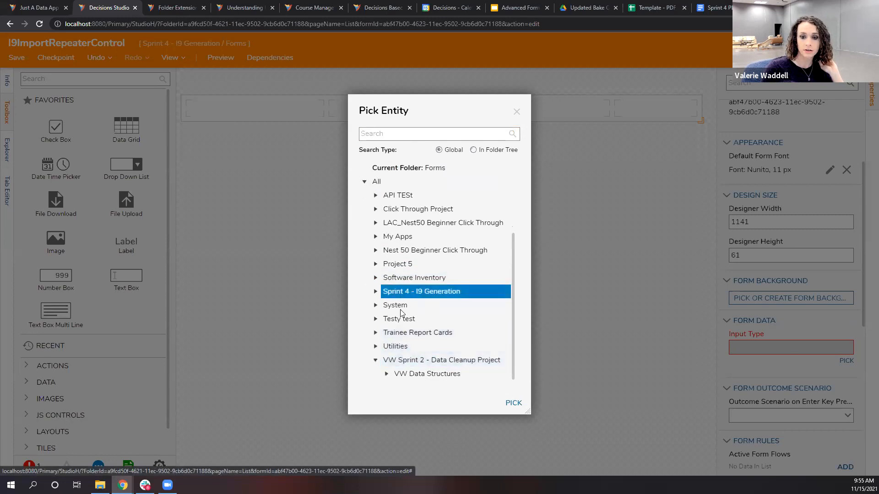
click(386, 373)
click(403, 376)
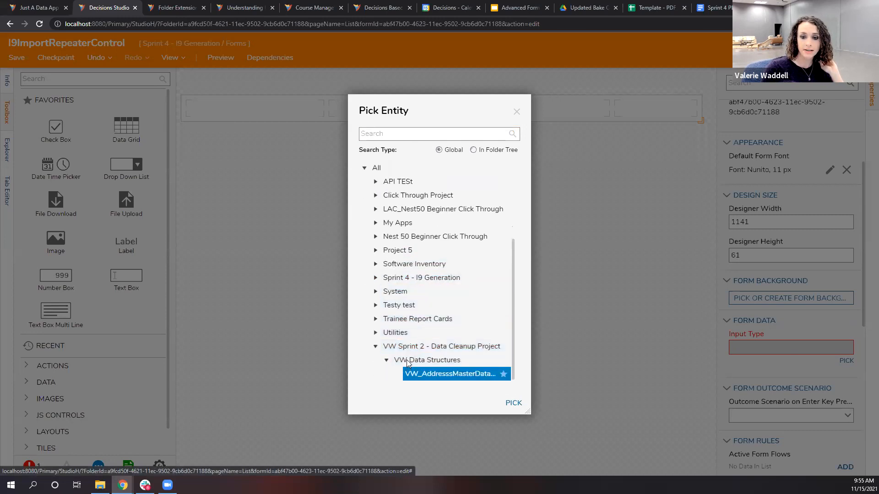
click(376, 346)
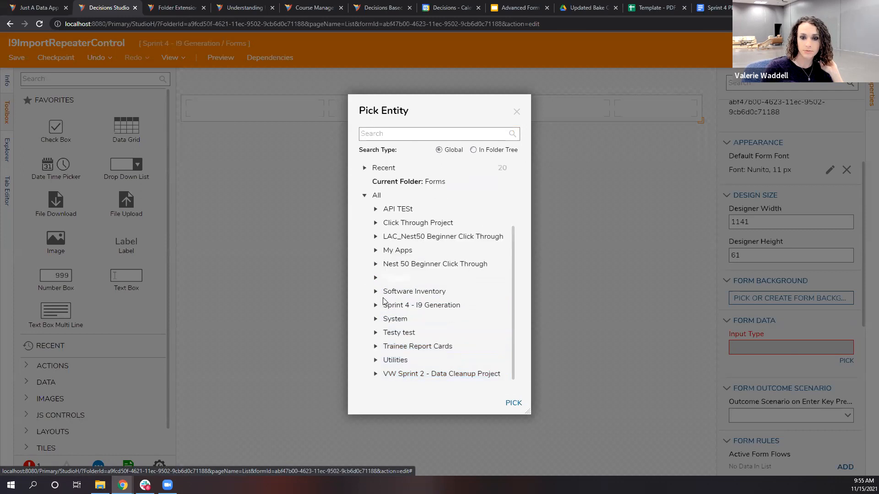
click(376, 305)
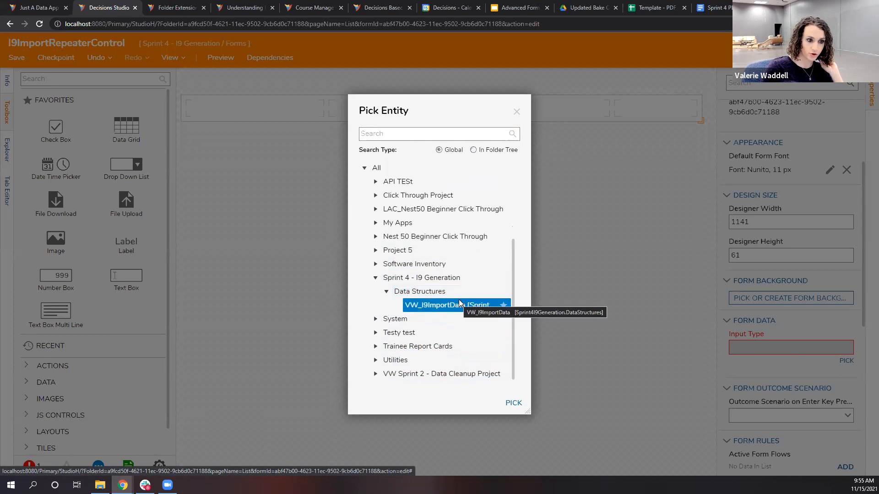
click(512, 402)
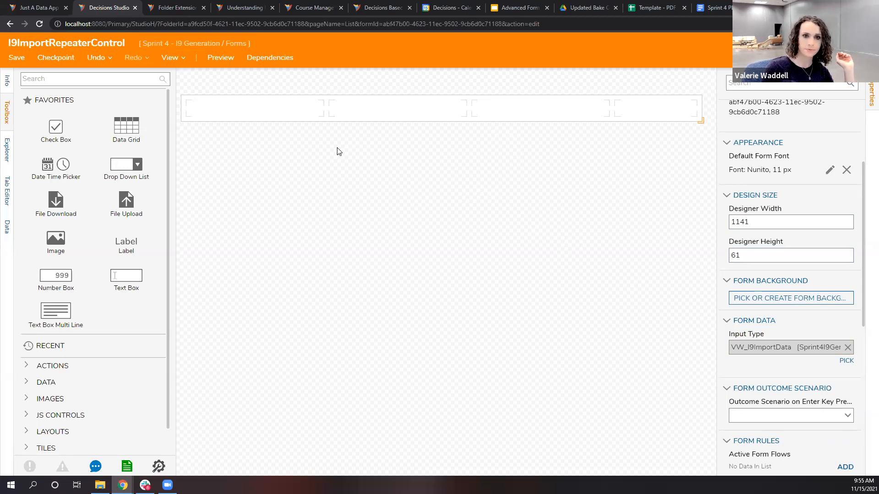
Step: Place a label in the first grid cell and take its text from the data name Form Data.FirstName
drag(126, 244, 219, 119)
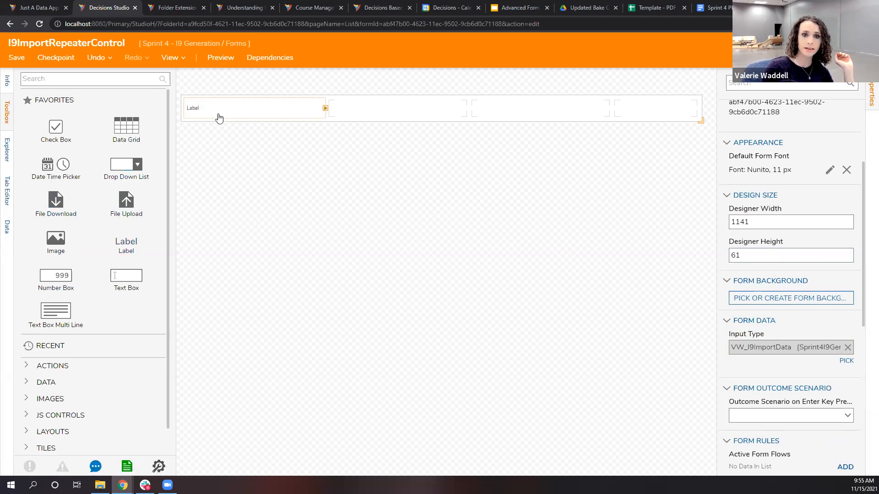
click(309, 164)
click(247, 111)
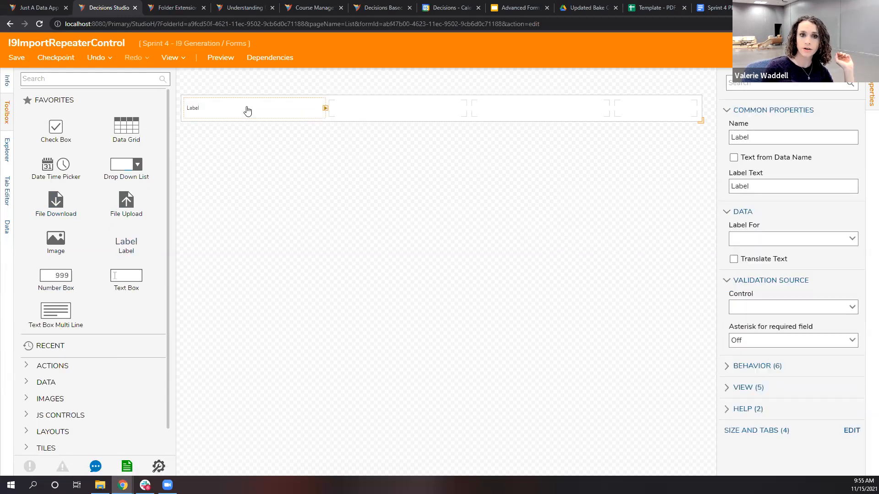
click(733, 158)
click(830, 200)
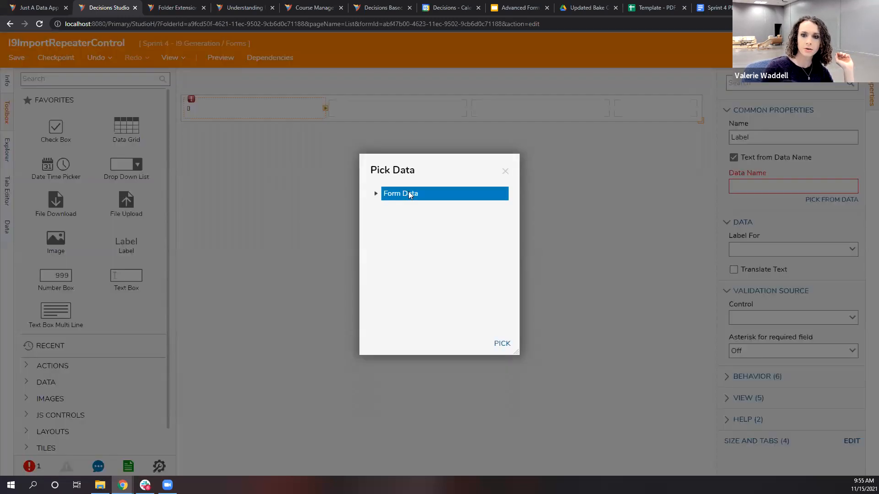
click(376, 194)
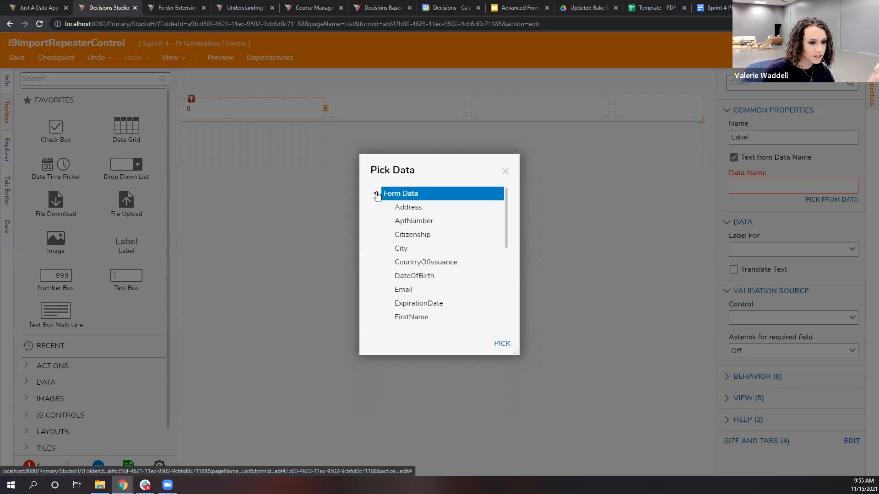
scroll(398, 211, down, 3)
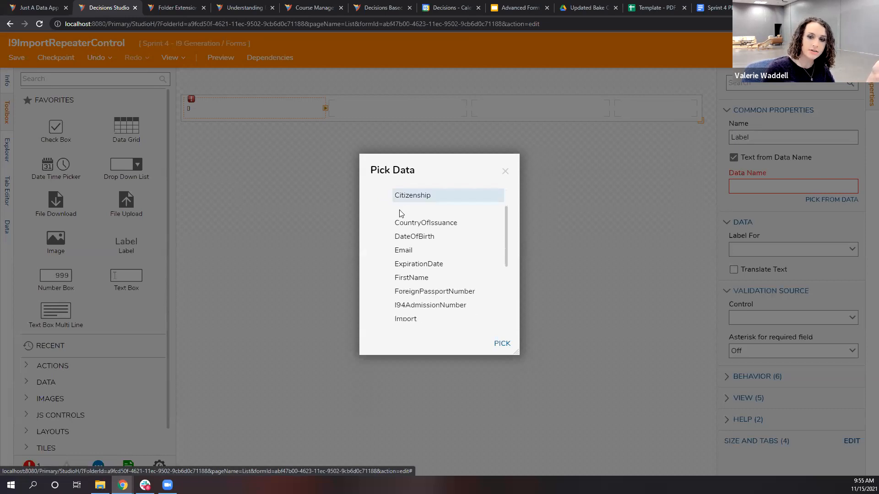
scroll(419, 273, up, 3)
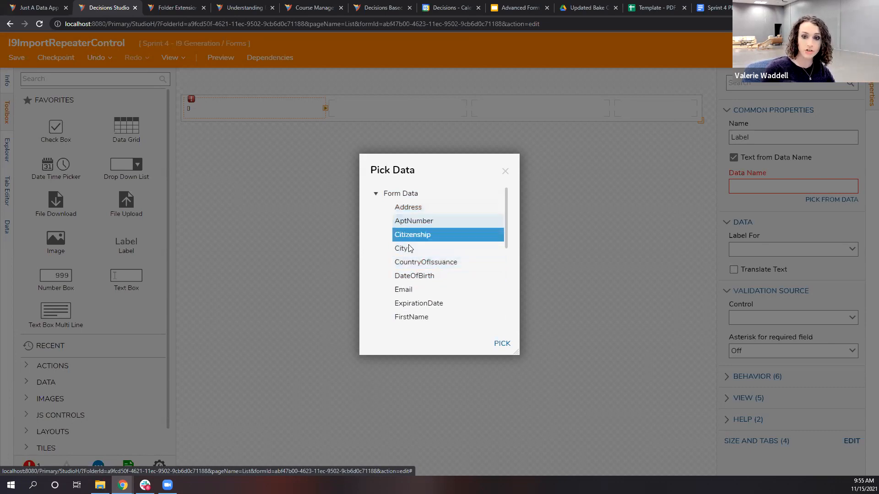
scroll(401, 257, down, 1)
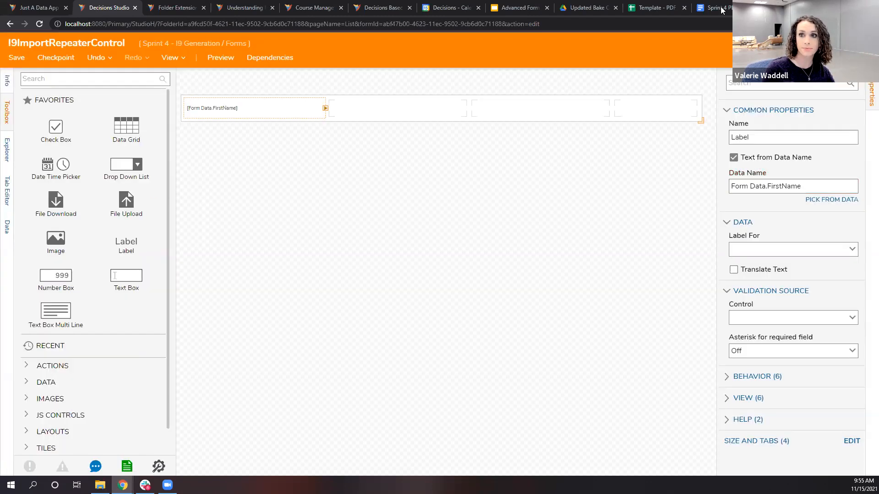
Step: Check the Select I-9 Data mockup, then place a label in the second grid cell with its text from Form Data.LastName
key(ctrl+9)
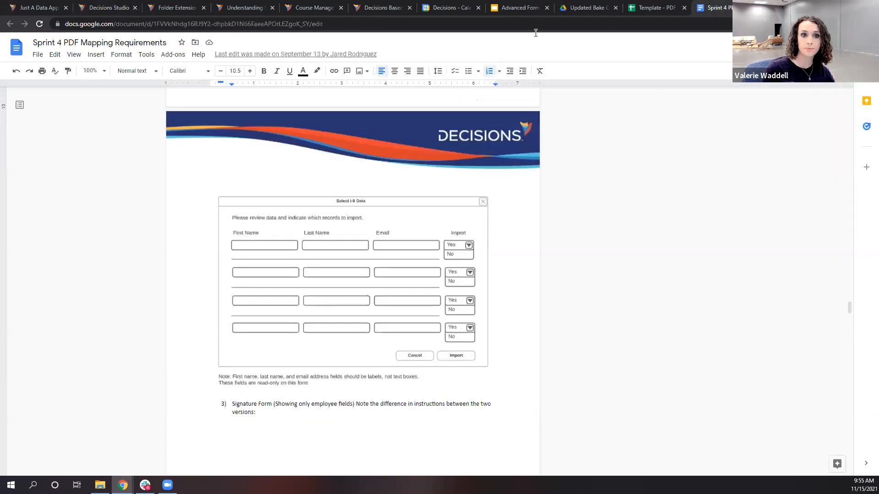
click(108, 8)
drag(123, 246, 406, 114)
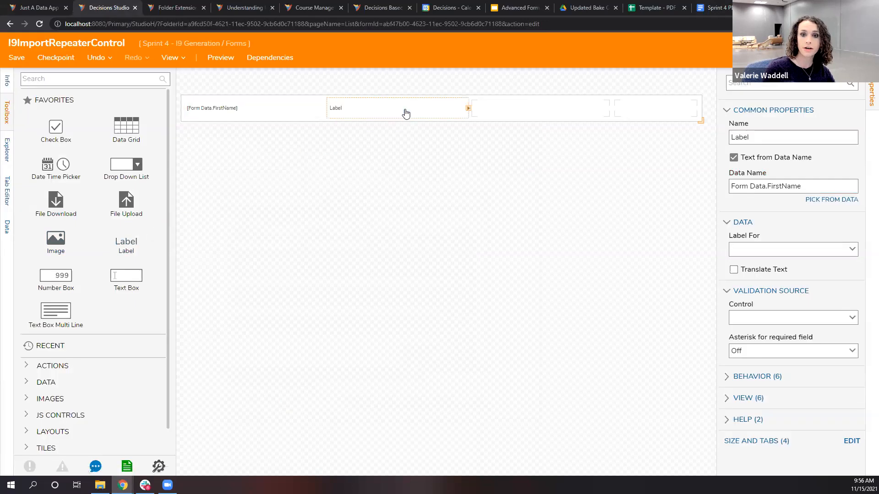
click(734, 157)
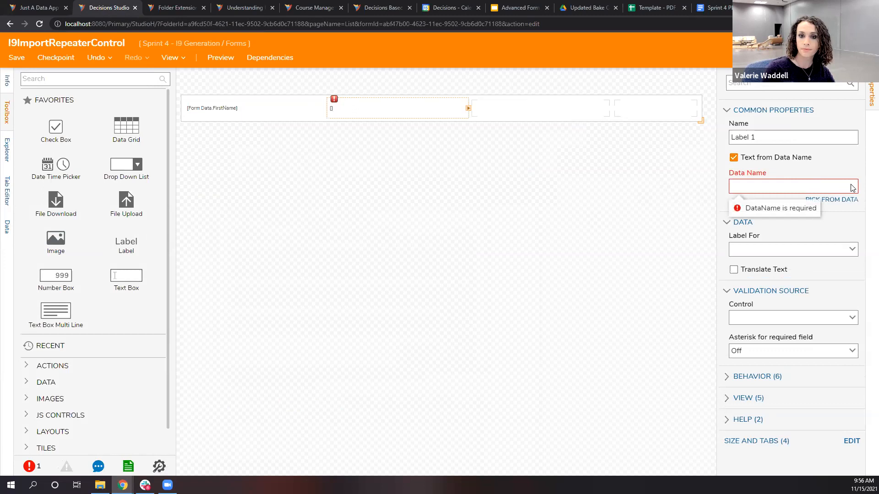
click(852, 188)
scroll(412, 247, down, 5)
click(404, 219)
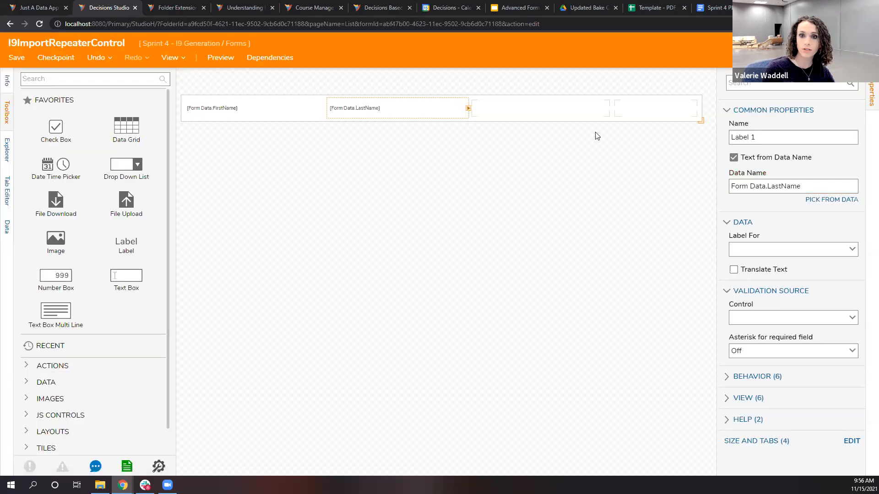
Step: Place a label in the third grid cell and take its text from the data name Form Data.Email
drag(131, 247, 507, 112)
click(733, 158)
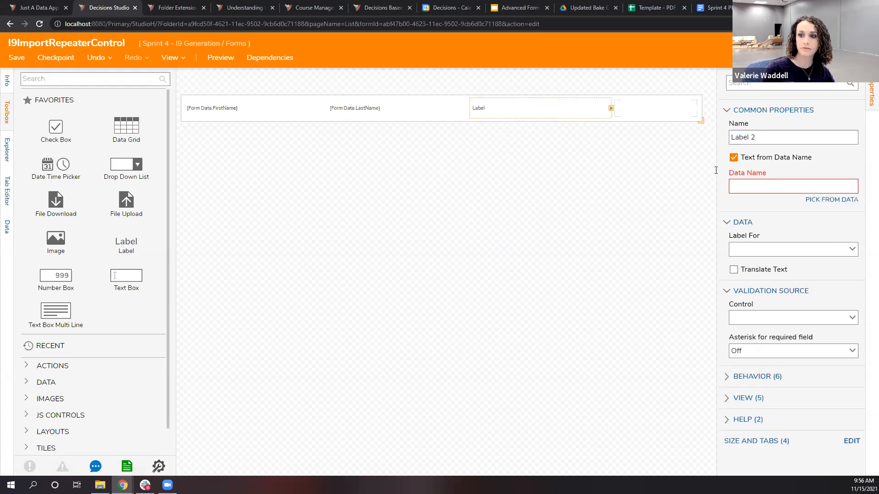
click(831, 200)
click(376, 193)
scroll(406, 246, down, 3)
click(407, 245)
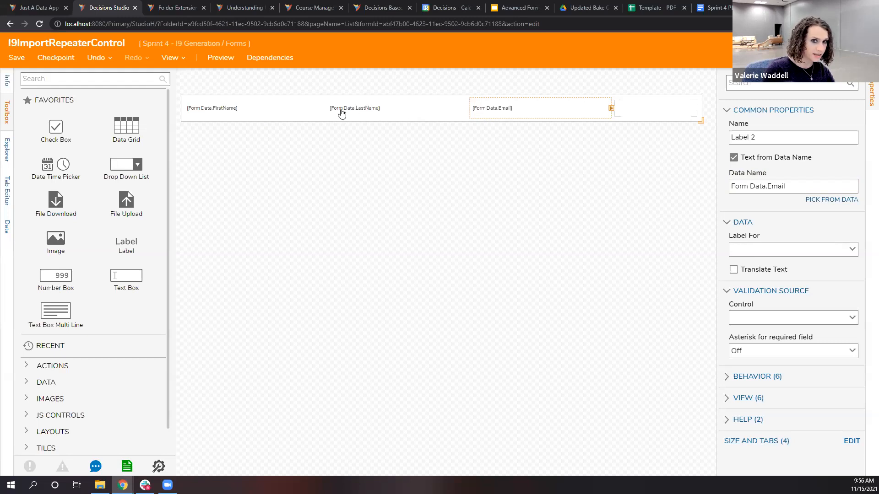
Step: Check the Select I-9 Data mockup, and place a toggle button in the fourth grid cell of the form
click(709, 9)
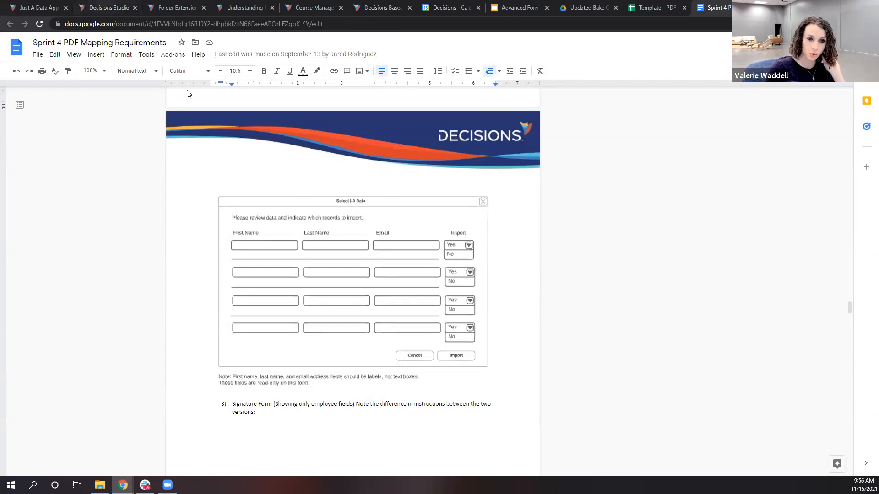
click(109, 8)
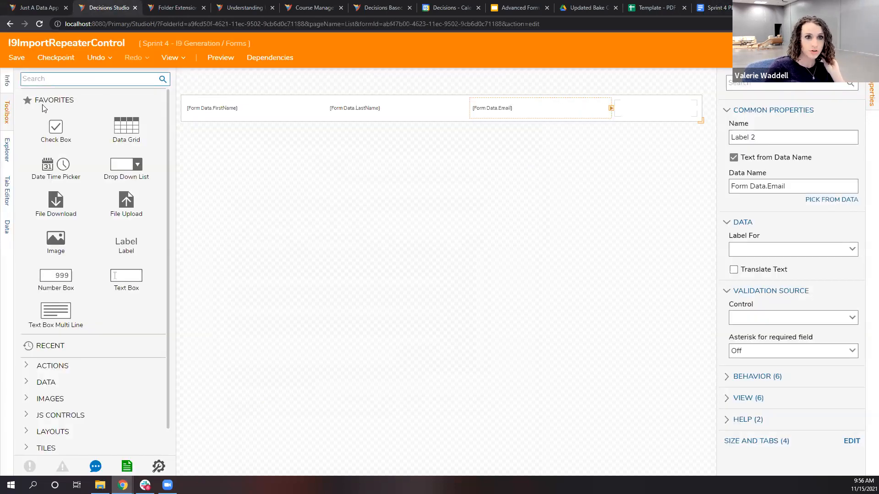
click(63, 81)
text(toggle)
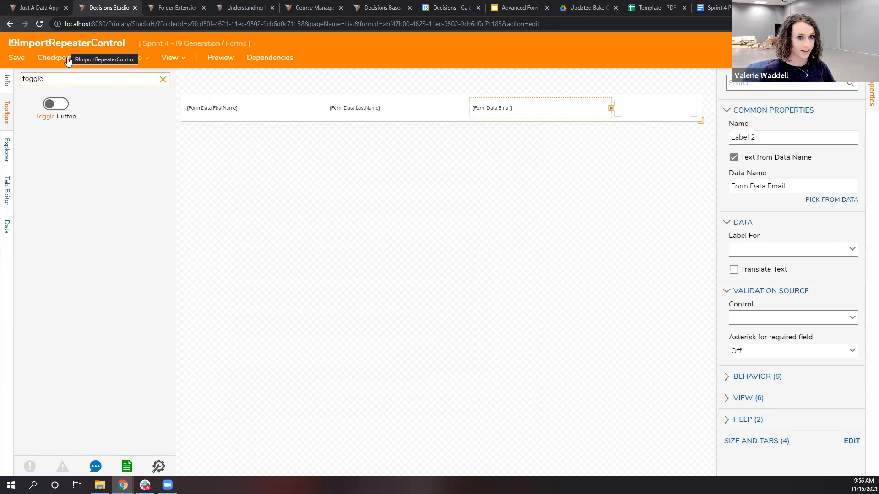
drag(56, 104, 650, 106)
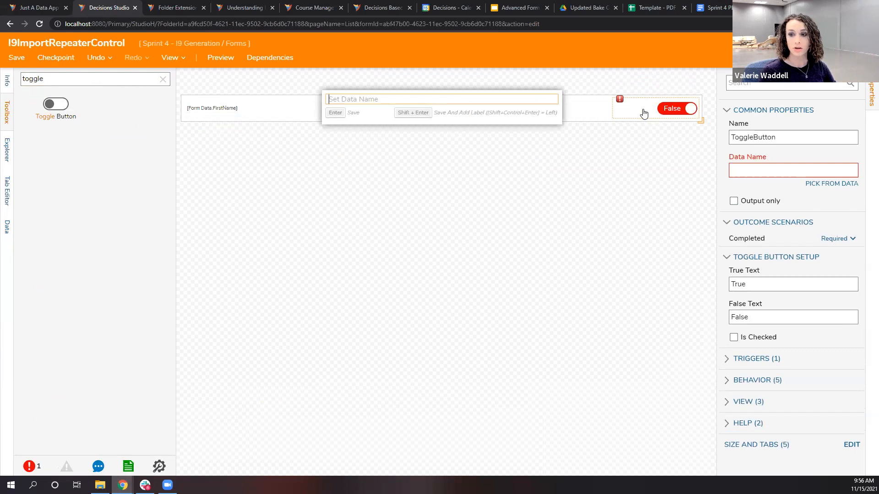
click(644, 113)
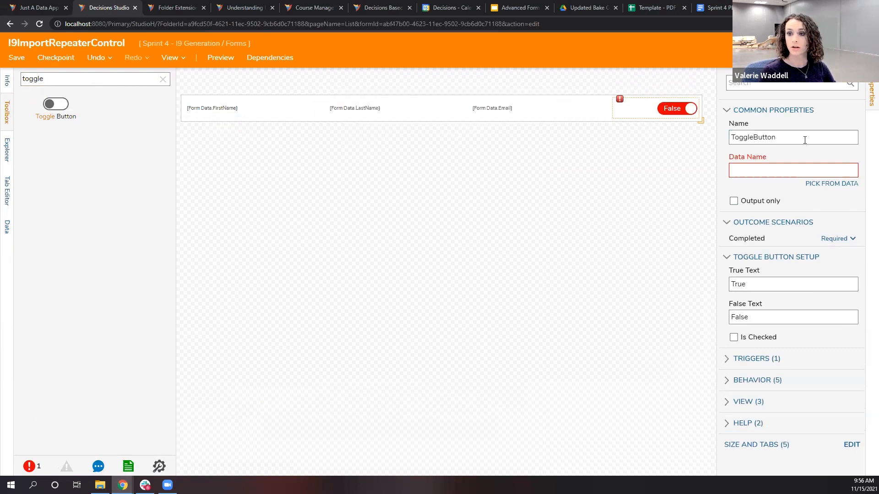
Step: Bind the toggle button's data name to Import from Form Data
click(835, 183)
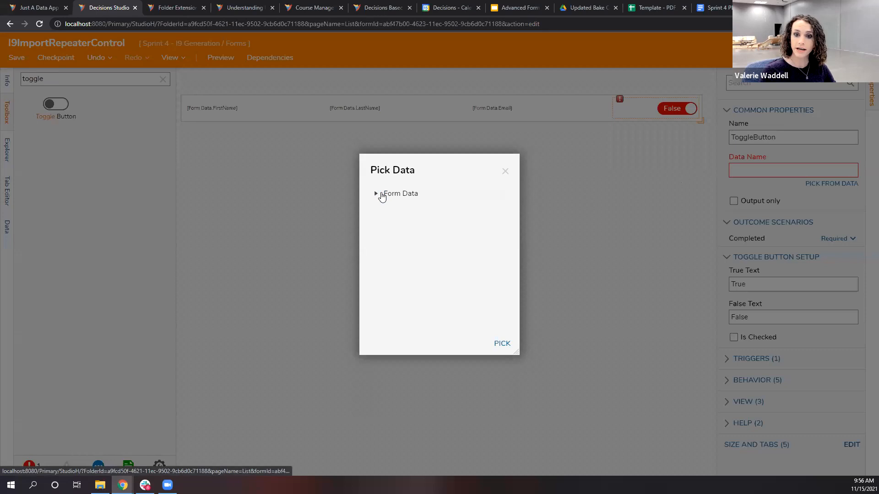
click(379, 195)
scroll(403, 249, down, 3)
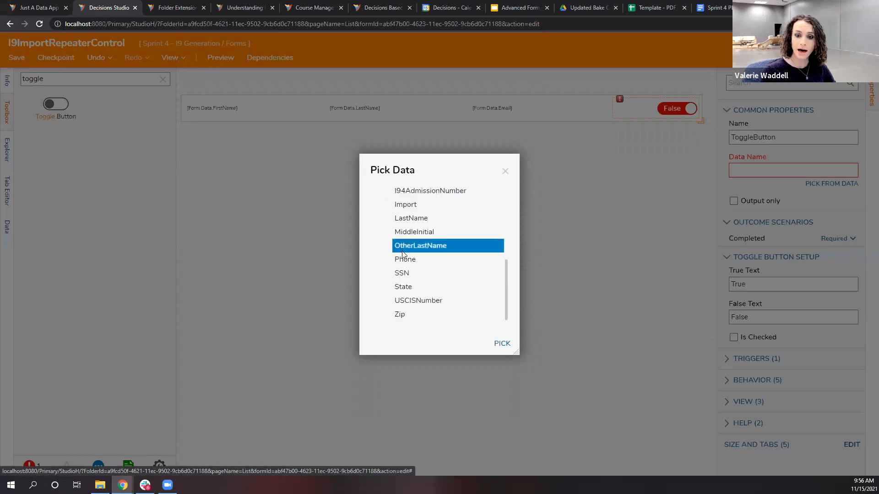
click(408, 205)
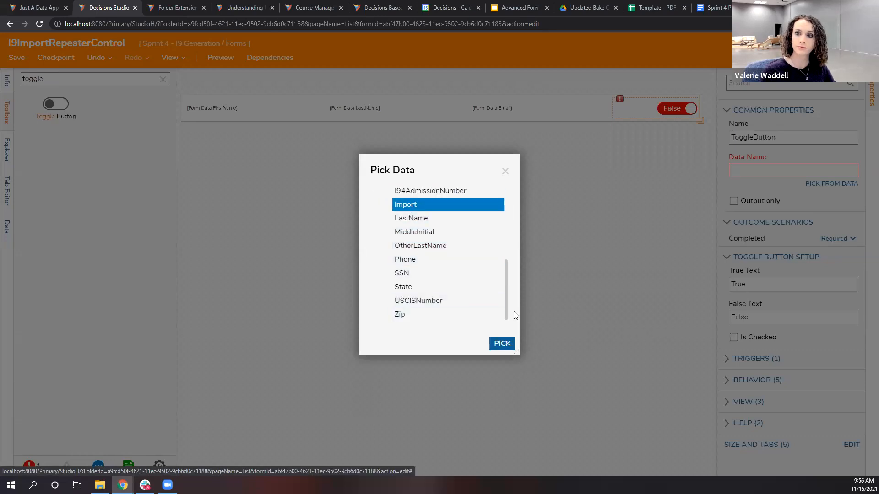
click(502, 343)
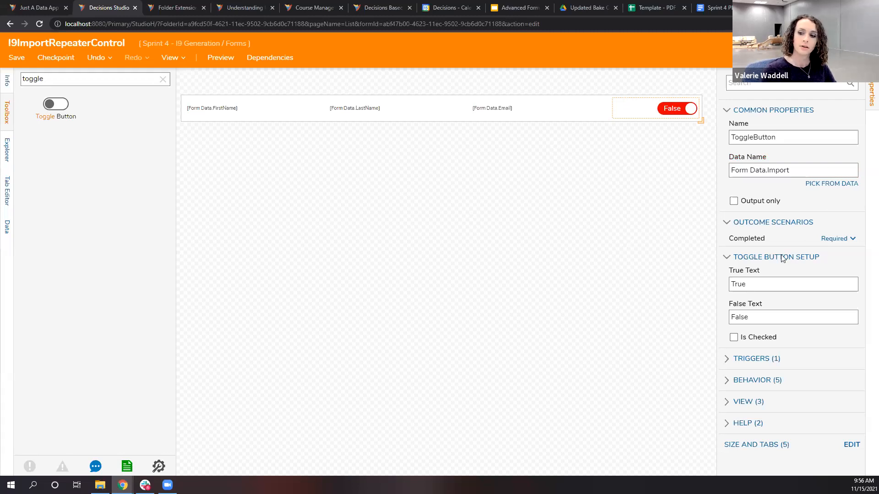
Step: Set the toggle button's true text to Yes and its false text to No
drag(759, 284, 727, 291)
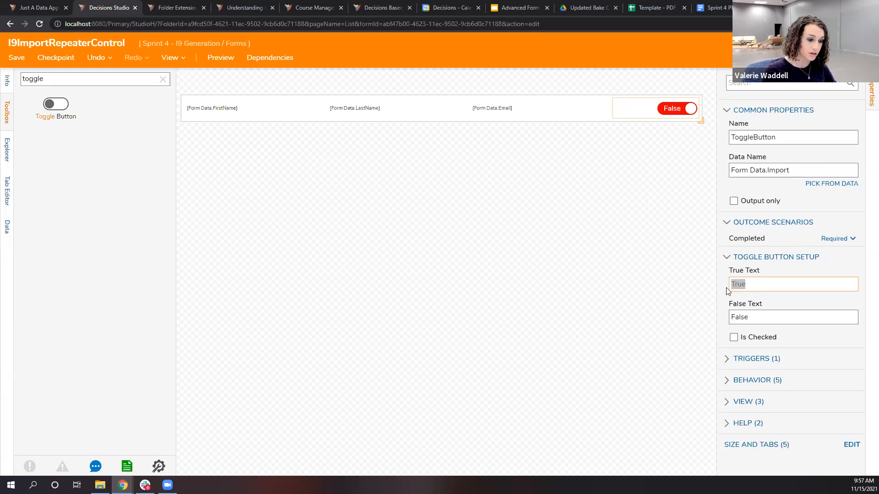
text(Yo)
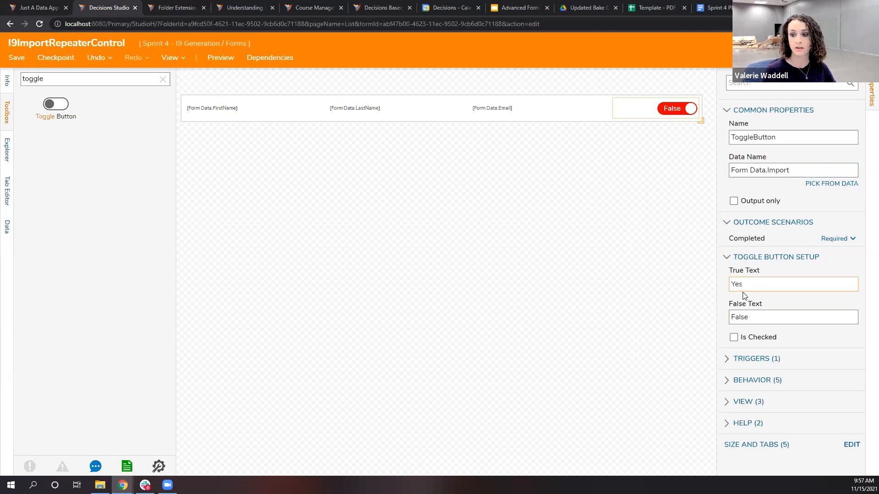
drag(753, 317, 716, 315)
text(No)
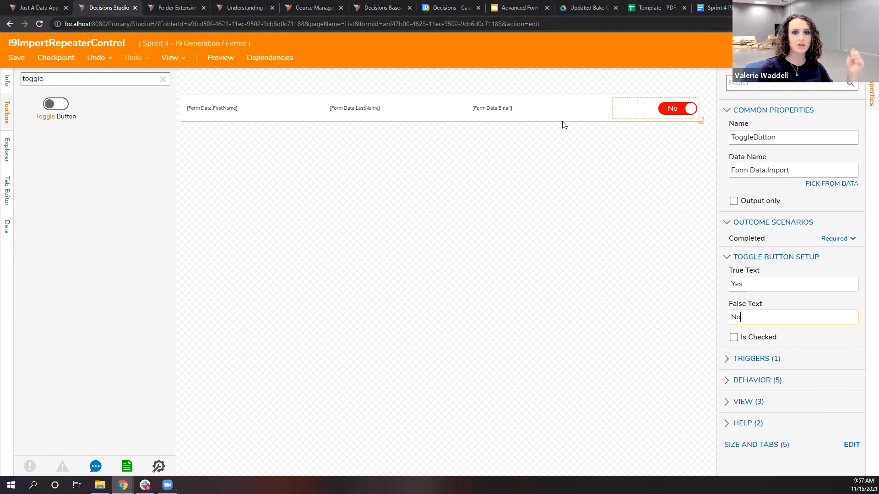
Step: Shrink the form surface to a designer size of about 940 by 57
click(701, 120)
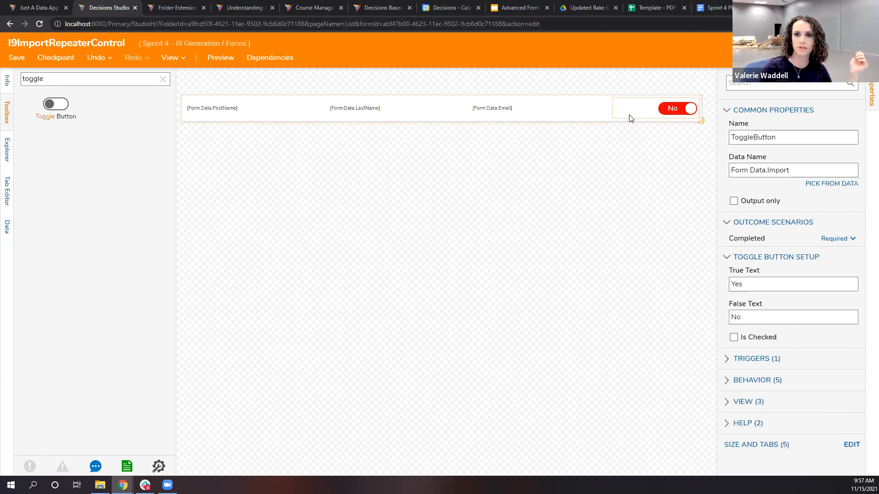
drag(614, 123, 612, 121)
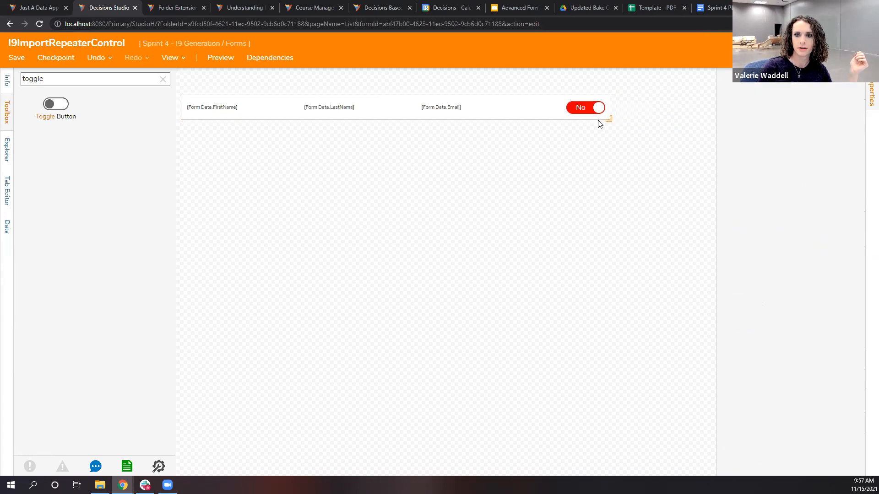
Step: Examine the cell widths and properties of the grid layout, the name and email labels, and the Import toggle button
click(524, 110)
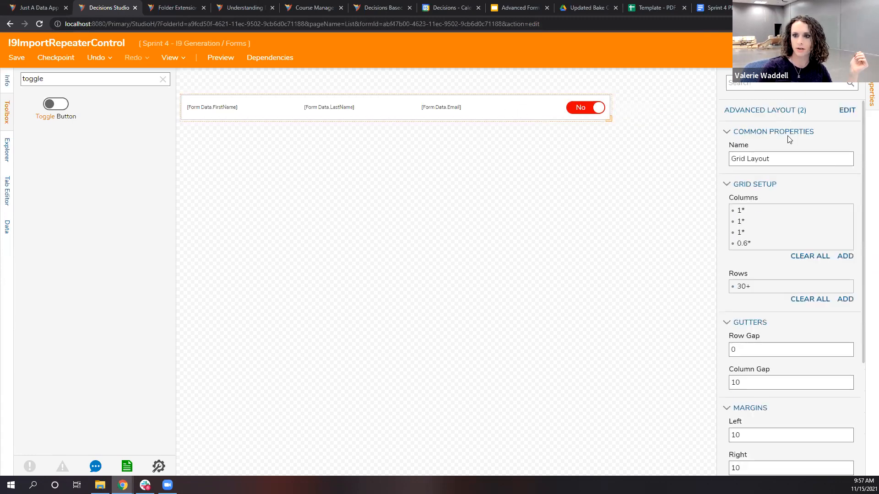
click(550, 103)
click(494, 105)
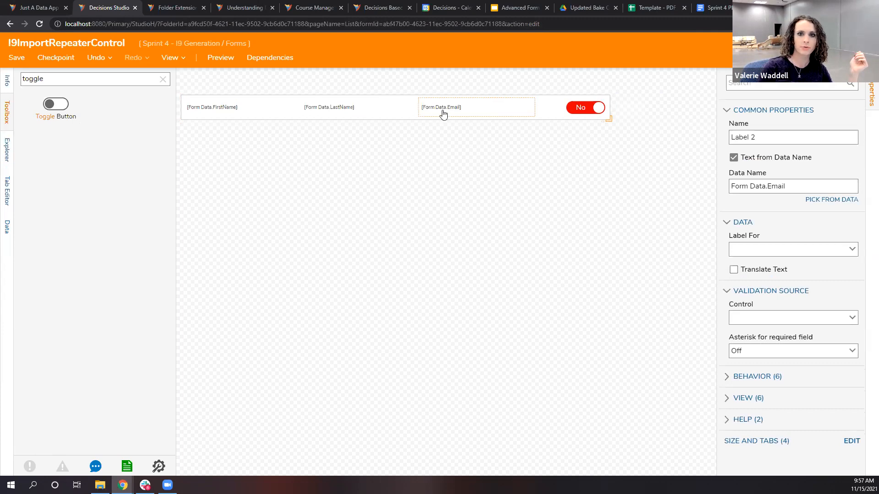
click(370, 108)
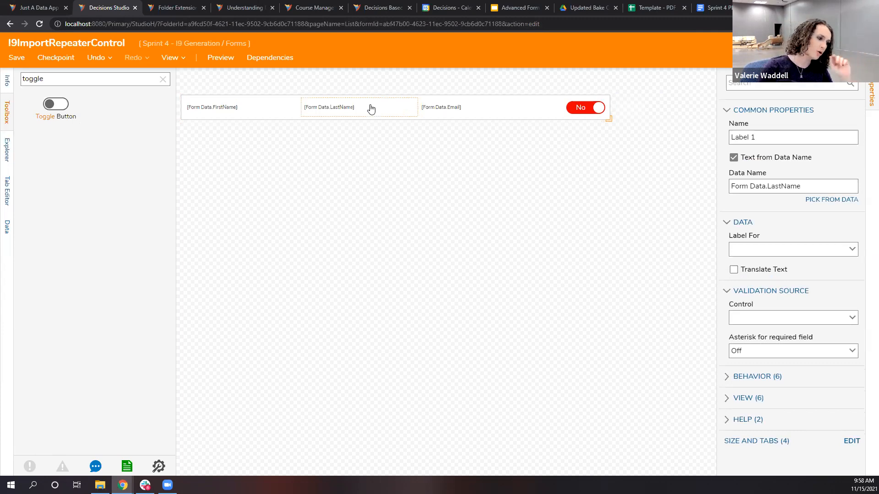
click(268, 110)
click(434, 105)
click(575, 108)
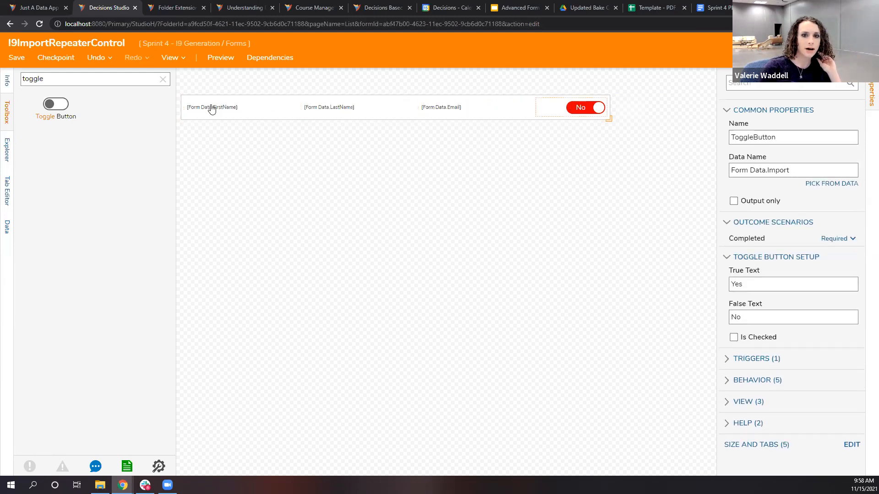
click(330, 108)
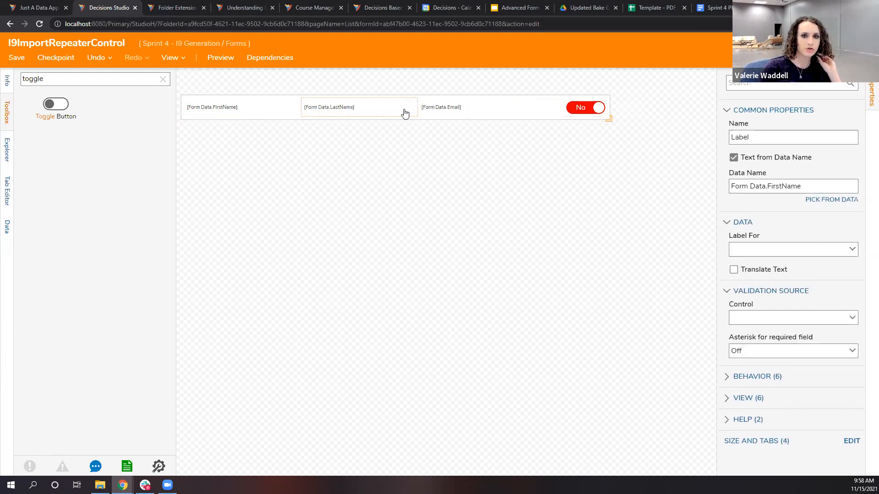
click(440, 99)
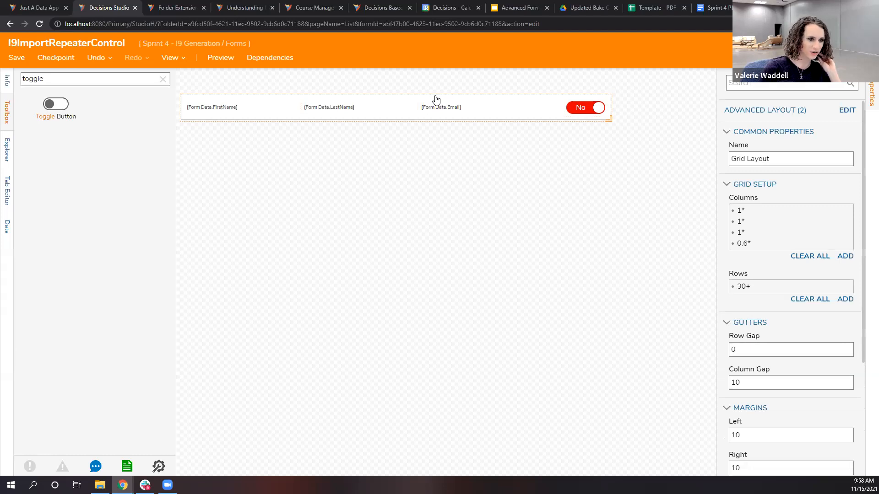
click(235, 106)
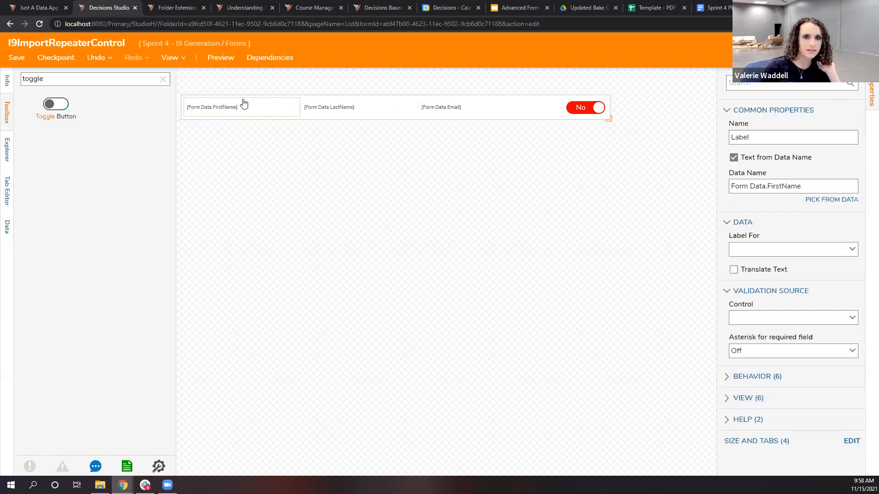
click(241, 97)
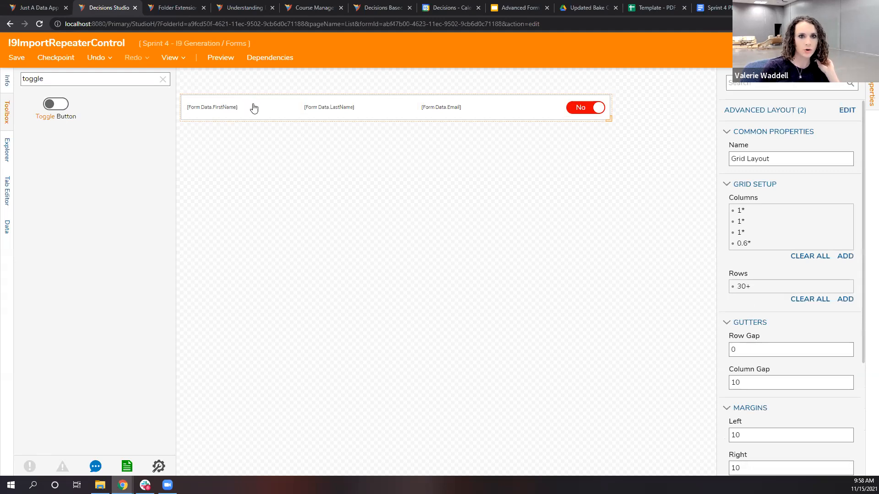
click(254, 108)
click(406, 110)
click(440, 107)
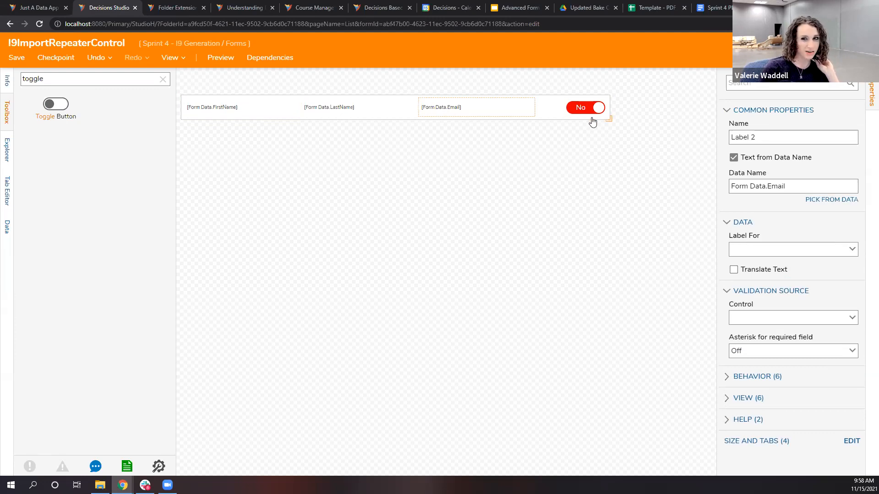
click(553, 112)
click(559, 110)
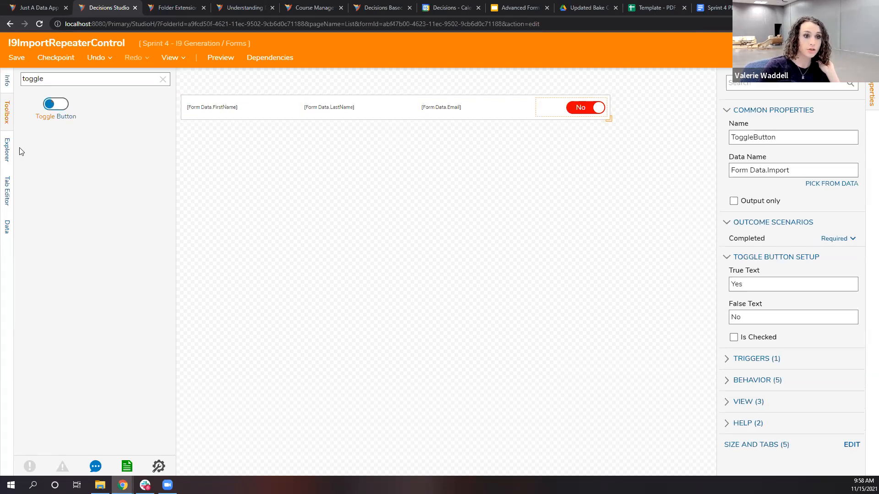
Step: Inspect the surface, root container, labels and toggle button in the form's element tree
click(7, 151)
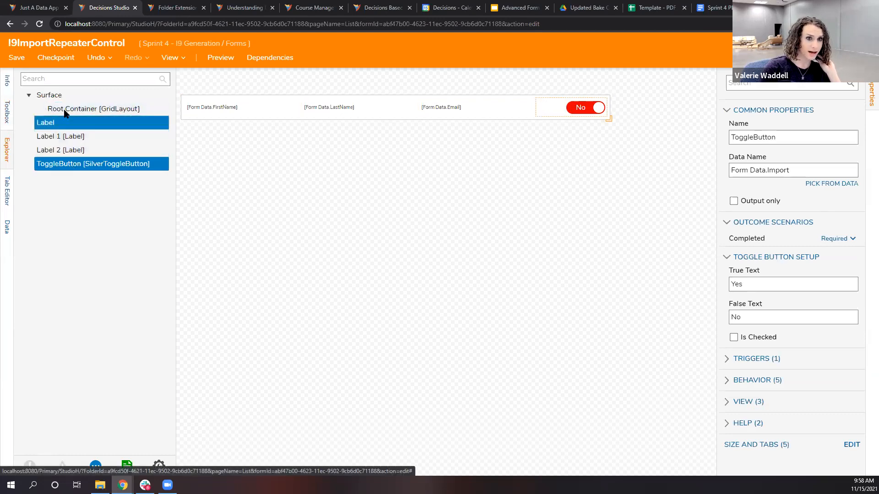
click(57, 95)
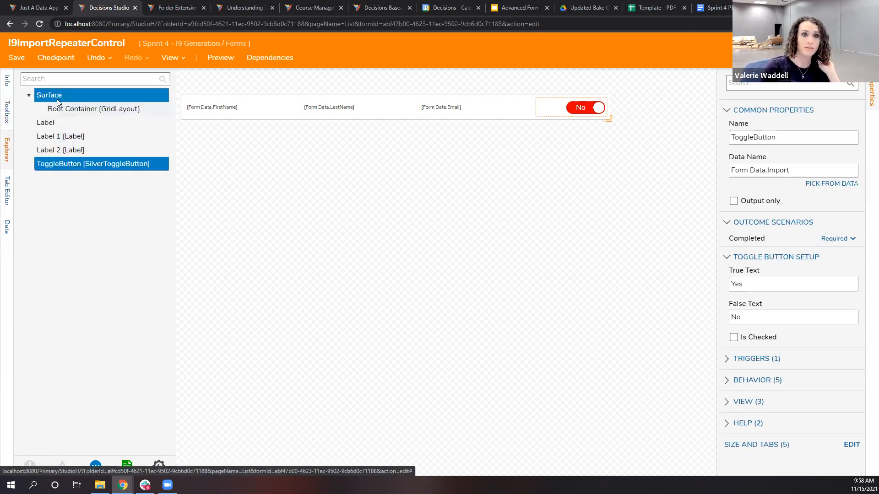
click(75, 110)
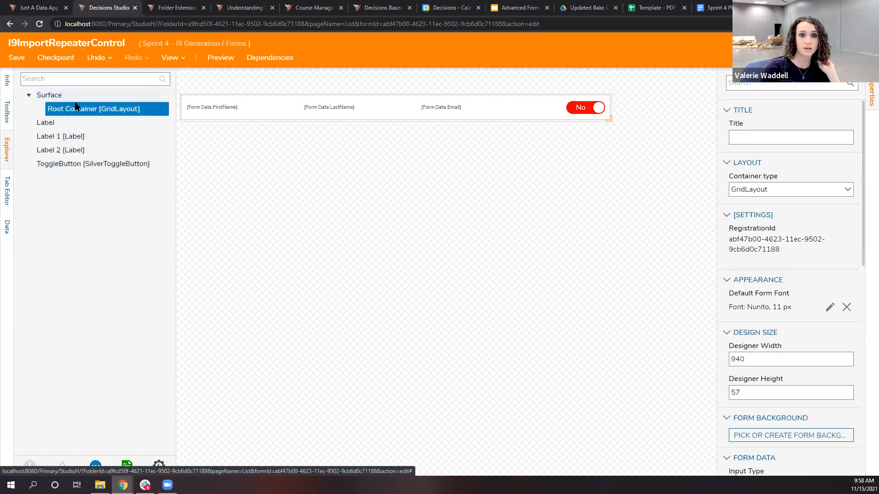
click(57, 120)
click(63, 138)
click(83, 163)
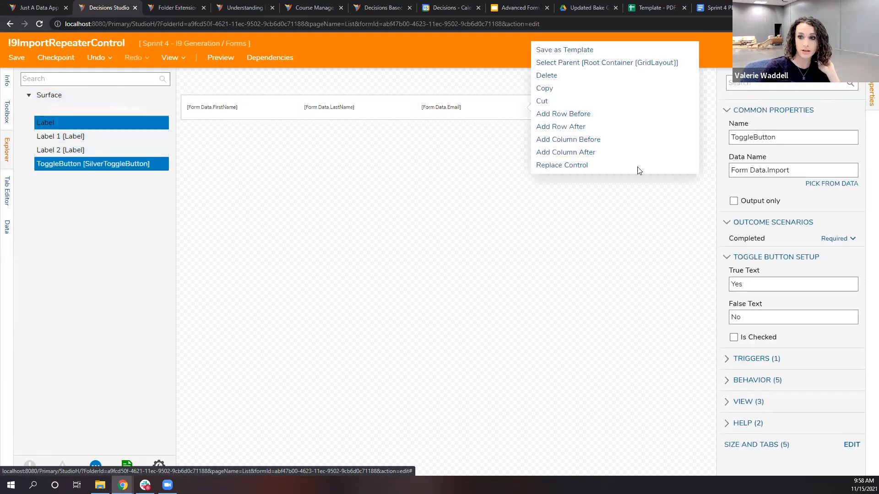
click(340, 112)
Step: Set the requested size of the root grid container's fourth column to 0.4 and check the Email and toggle cells
click(82, 108)
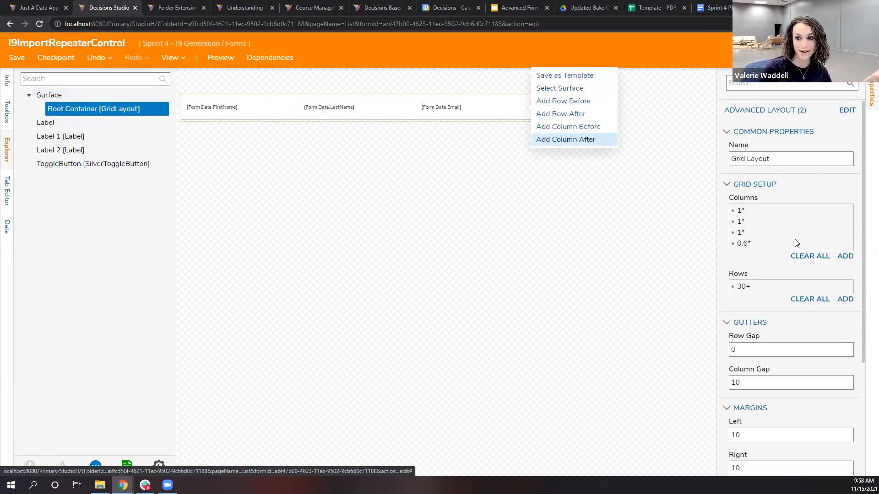
click(847, 243)
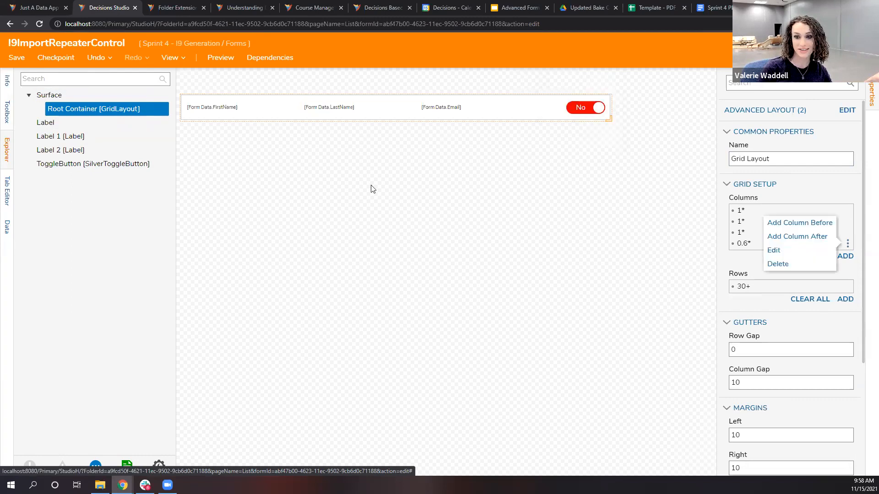
click(773, 249)
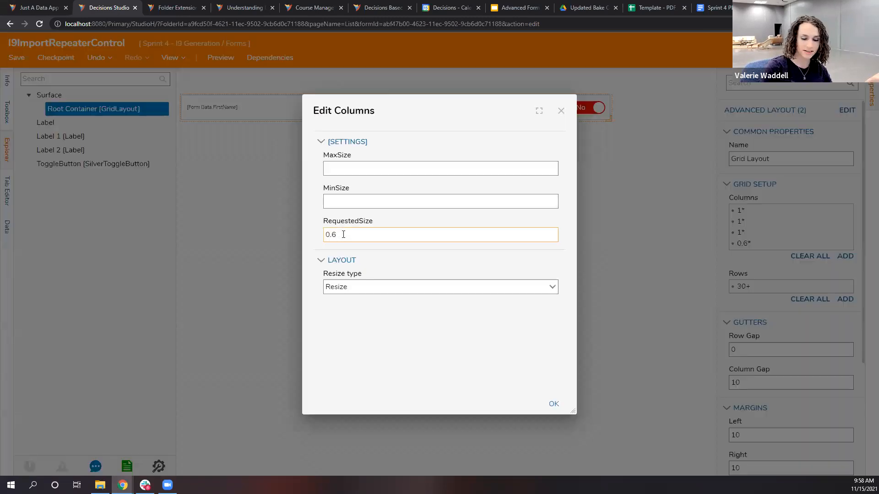
text(4)
click(554, 403)
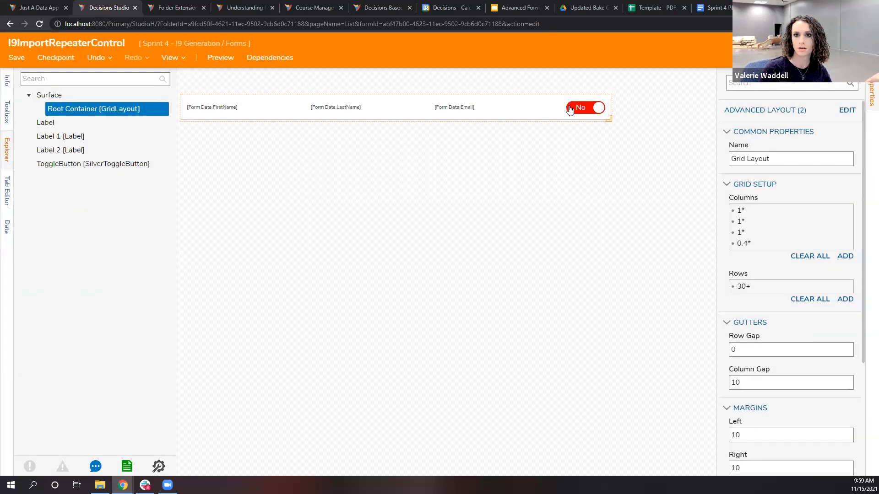
click(571, 108)
click(488, 110)
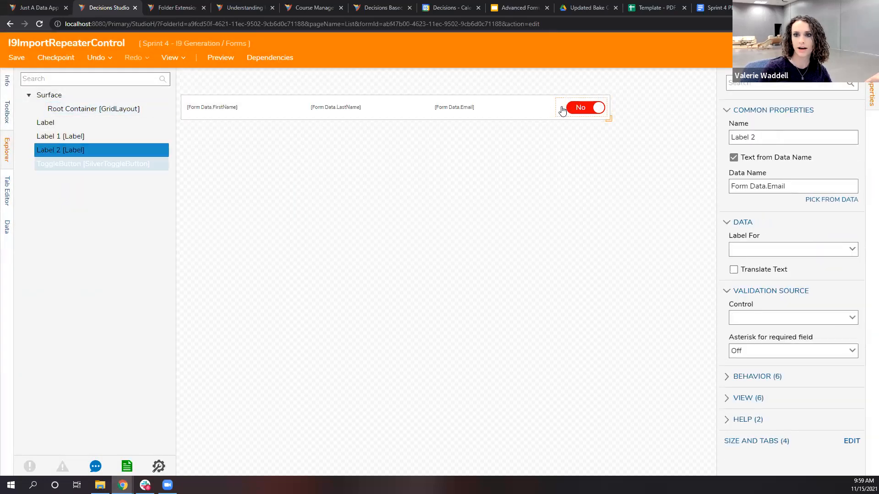
click(563, 111)
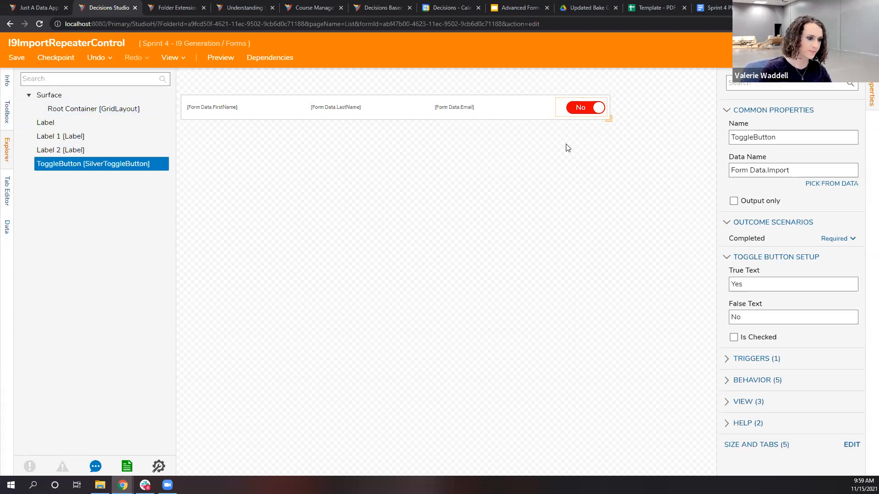
click(506, 120)
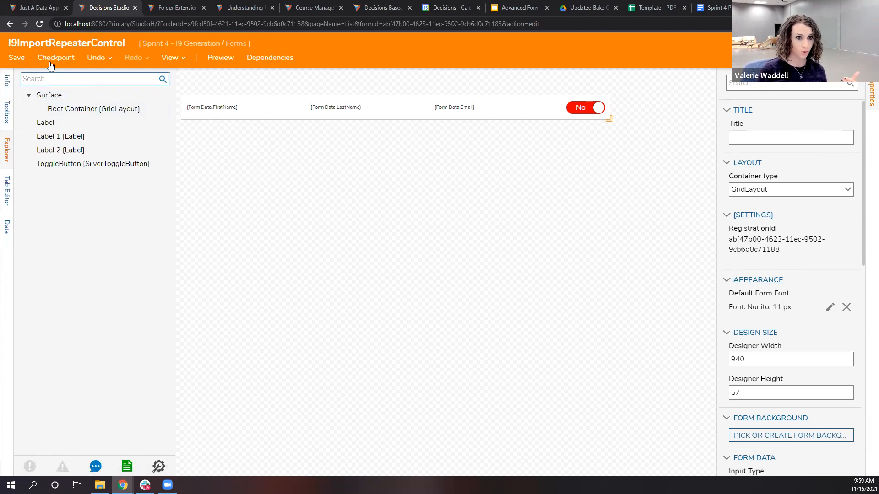
Step: Save and close the I9ImportRepeaterControl, and do the same for the CSV Import Form
click(14, 56)
click(523, 310)
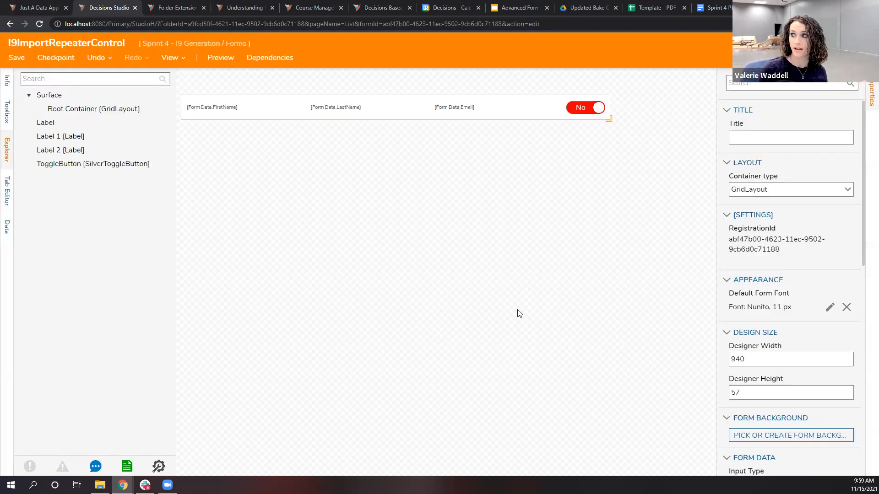
click(866, 44)
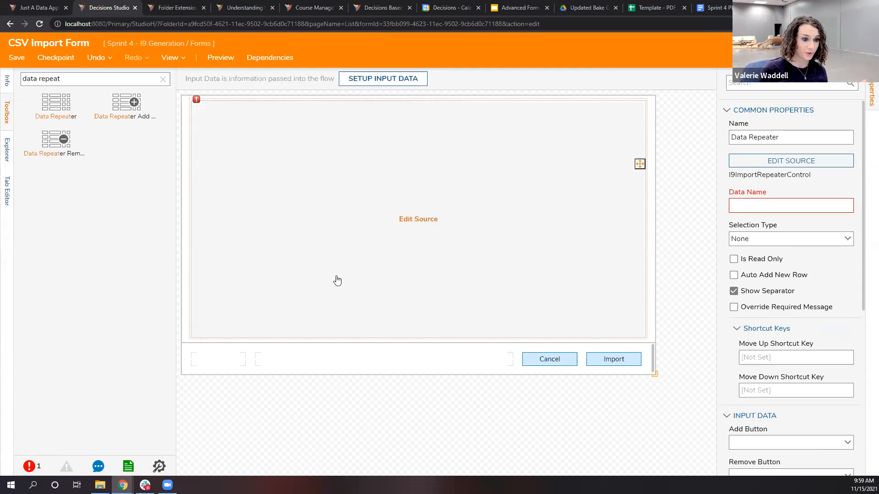
click(20, 58)
click(525, 311)
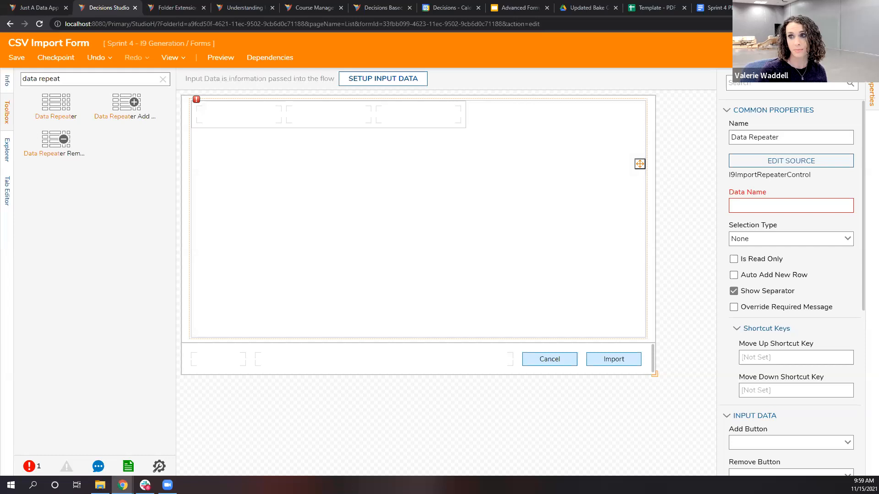
click(866, 44)
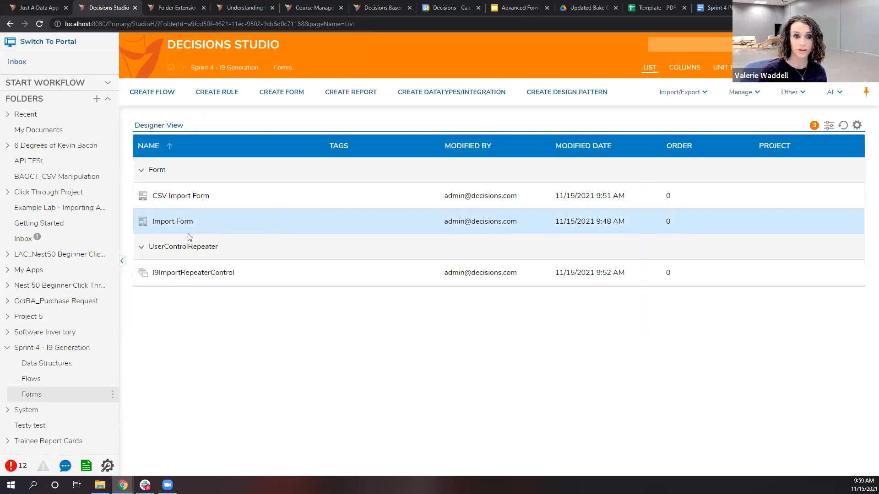
Step: Reopen the CSV Import Form and set the Data Repeater's data name to ImportedRows
click(198, 195)
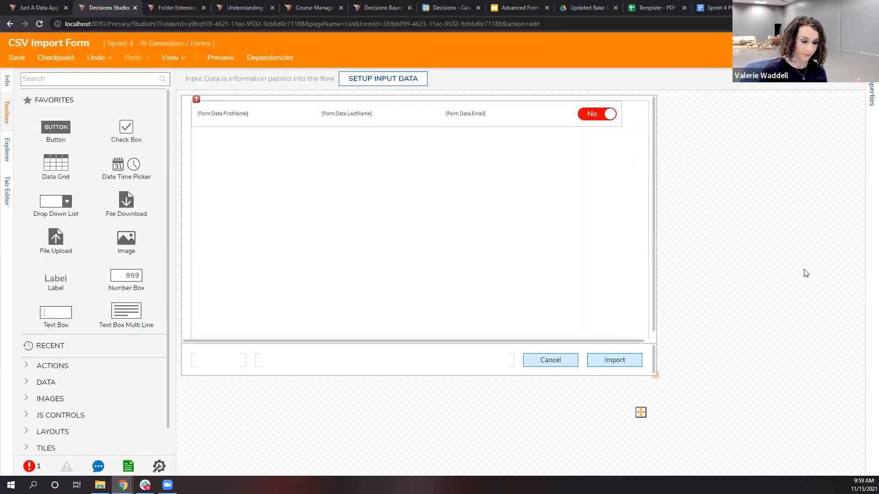
click(500, 114)
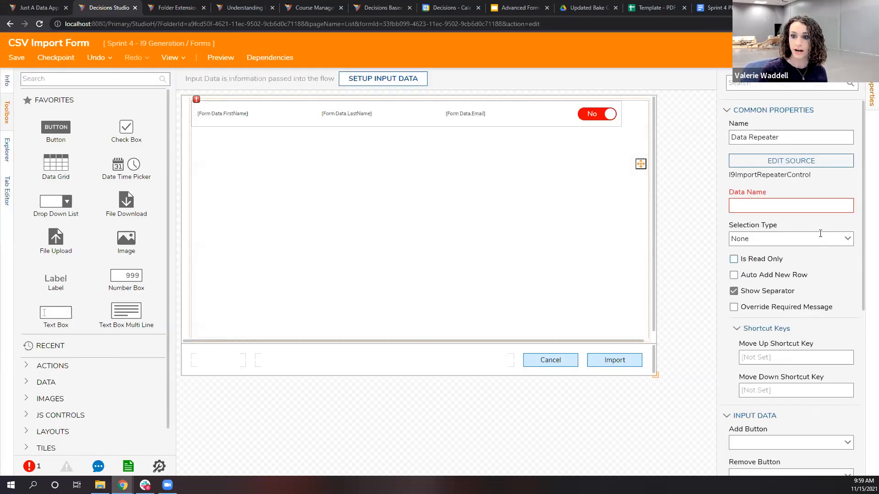
click(750, 203)
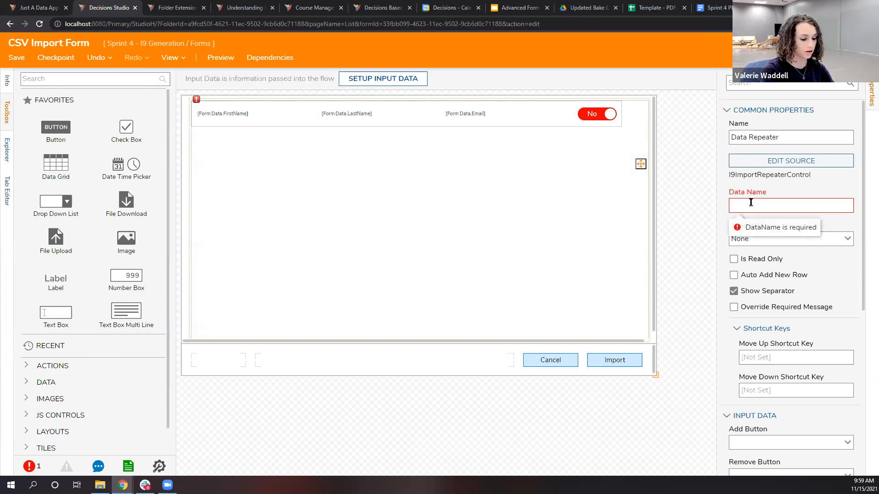
text(Imported)
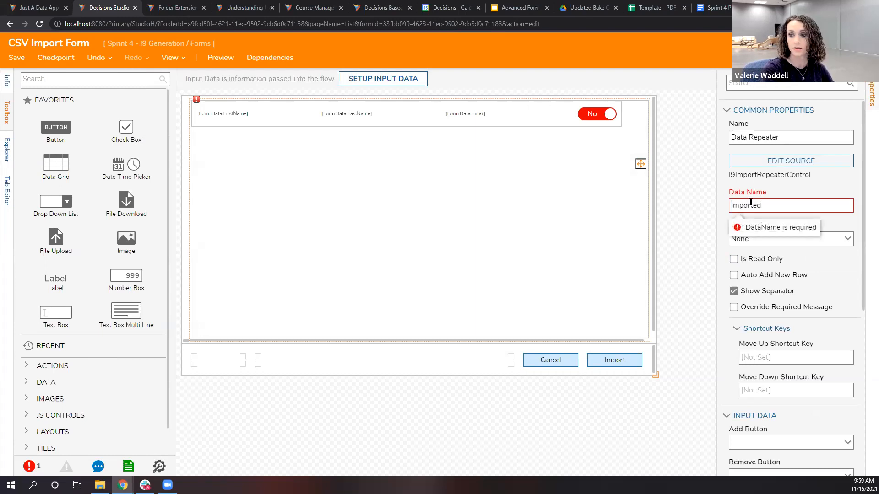
text(Rows)
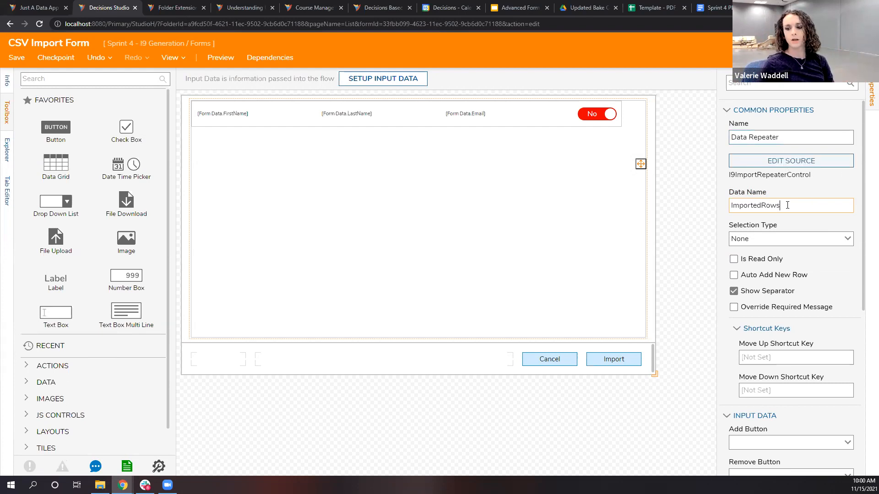
Step: Review the Data Repeater's input, outcome and output settings, and save and close the CSV Import Form
scroll(789, 212, down, 2)
scroll(789, 211, down, 2)
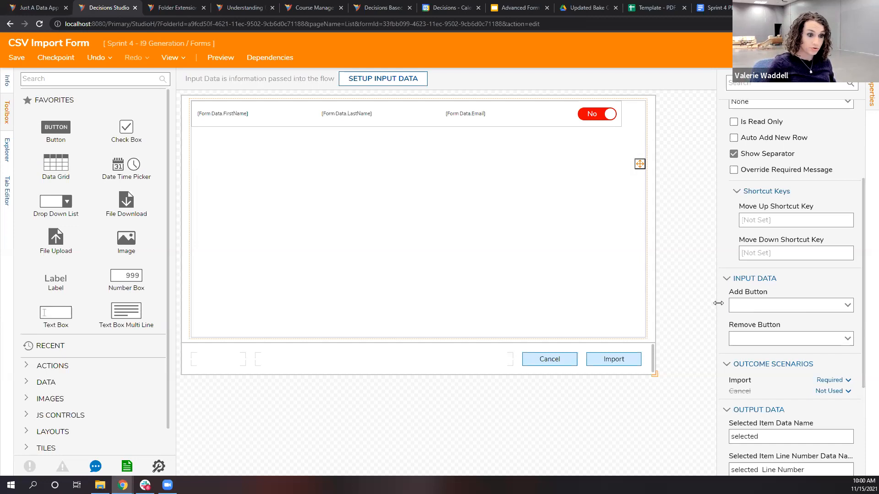
click(90, 78)
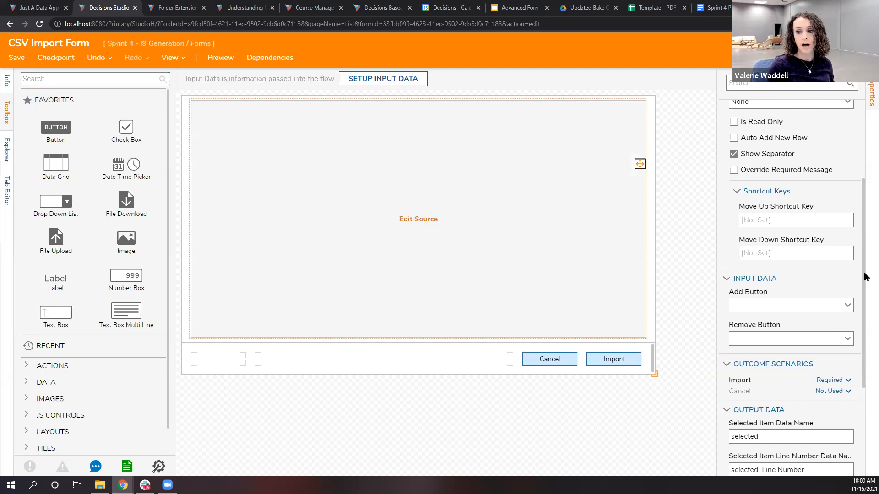
click(841, 293)
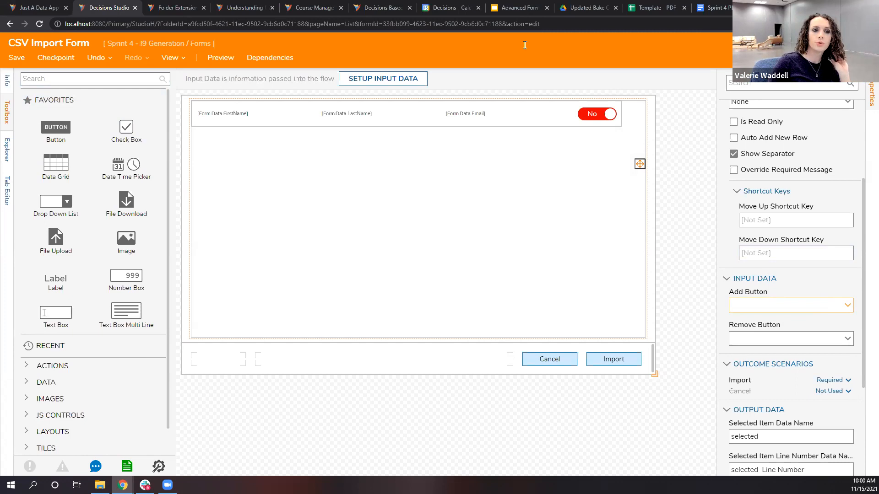
click(27, 57)
click(526, 313)
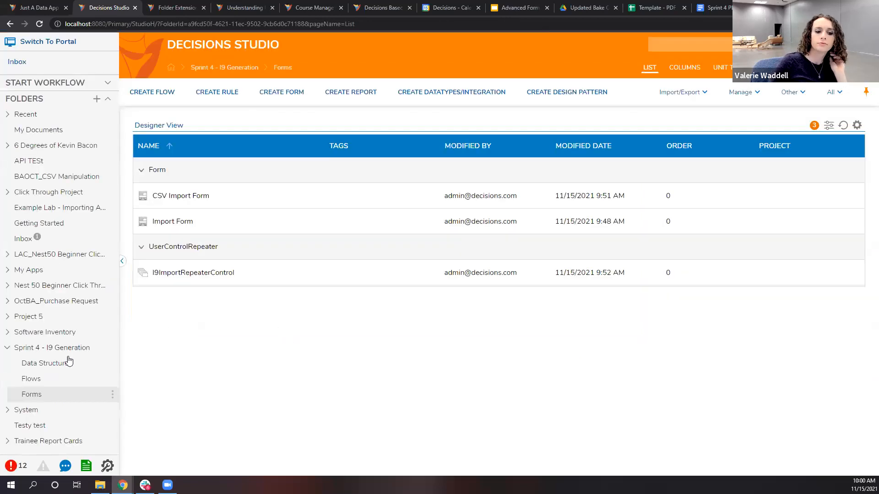
Step: Start a new standard flow in the project's Flows folder with the name Import Flow
click(40, 378)
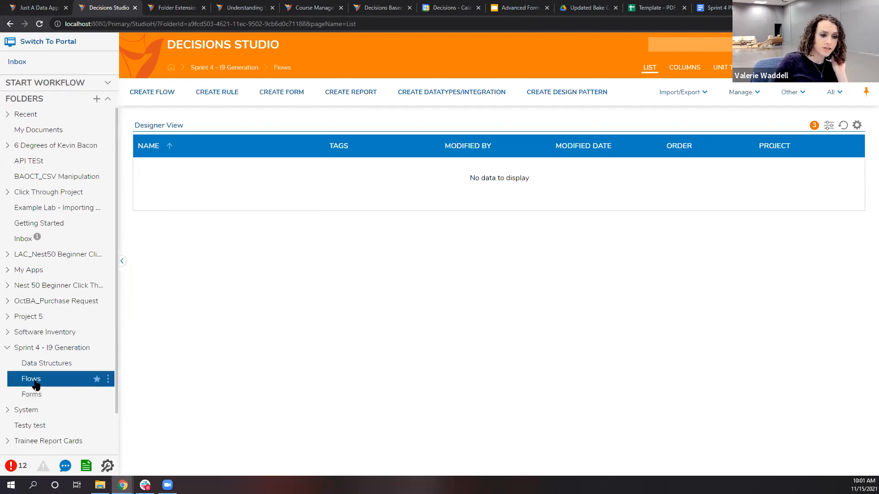
click(158, 93)
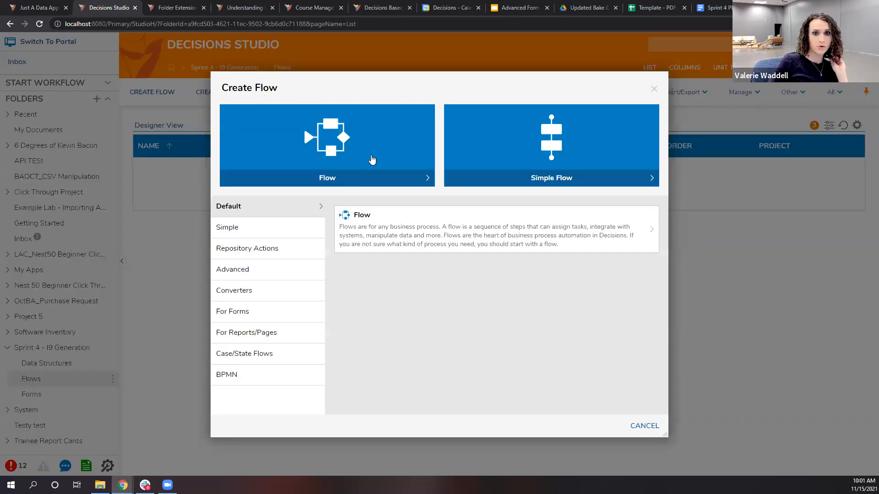
click(372, 159)
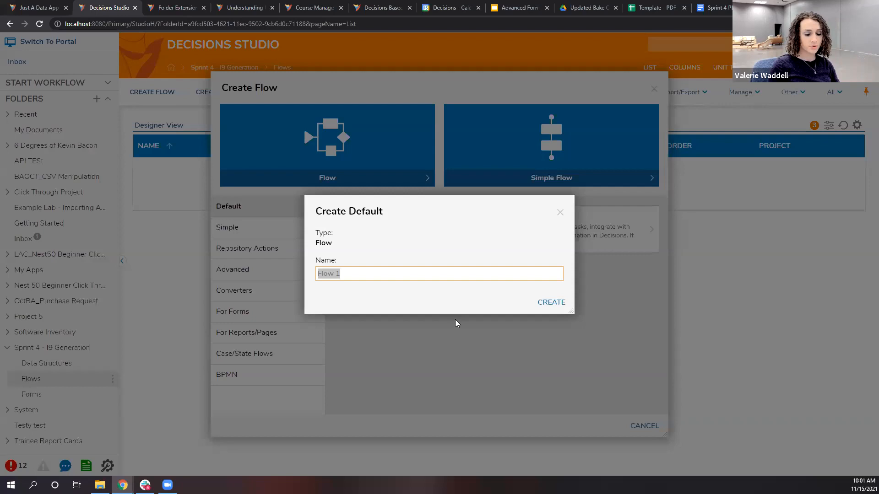
key(BackSpace)
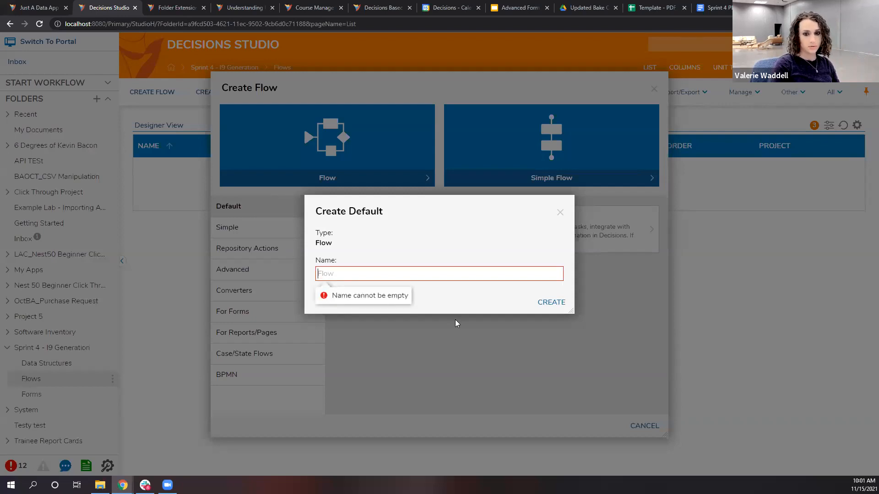
text(Import)
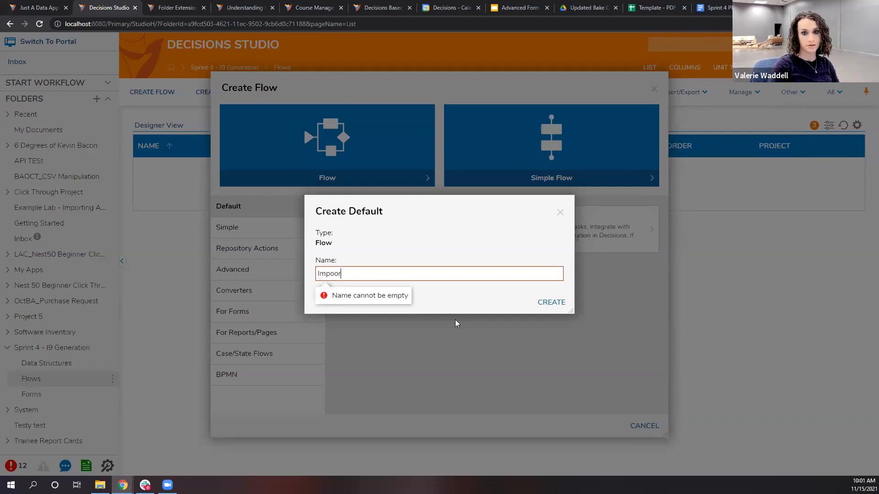
text( Flow)
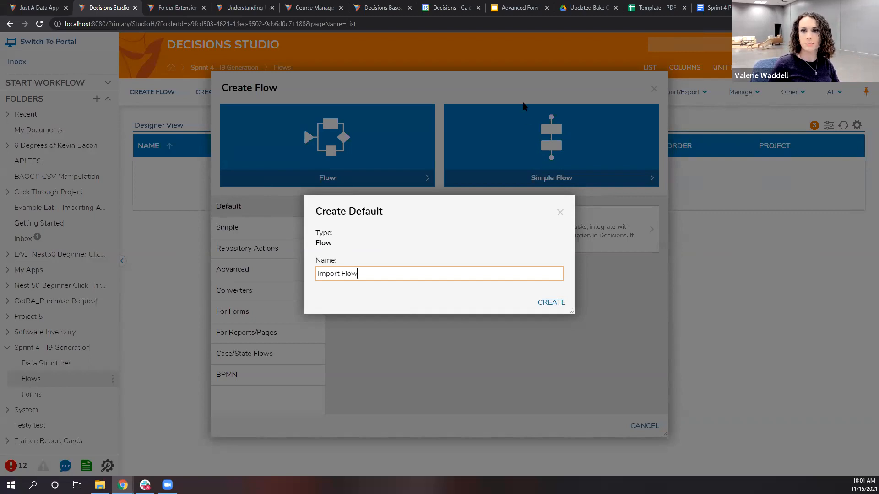
Step: Check the main process flow task in the PDF Mapping Requirements Matrix spreadsheet, and create the flow in Decisions Studio as Import Main Process Flow
click(645, 6)
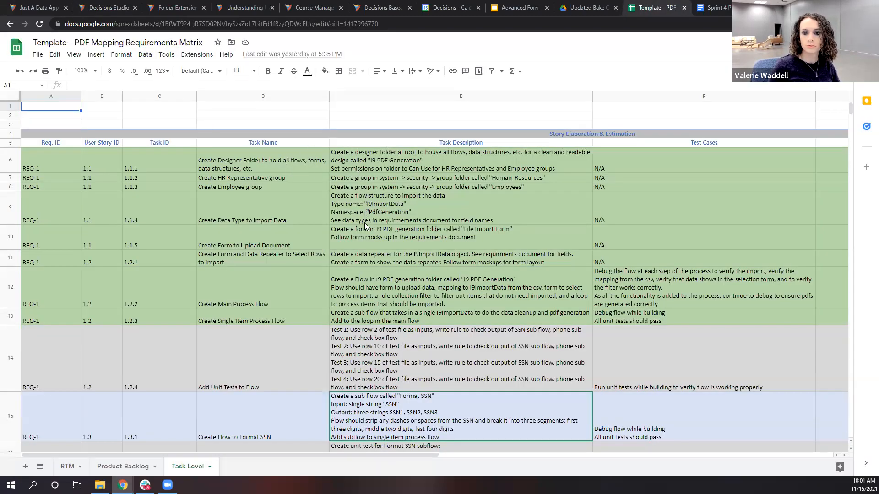
click(364, 288)
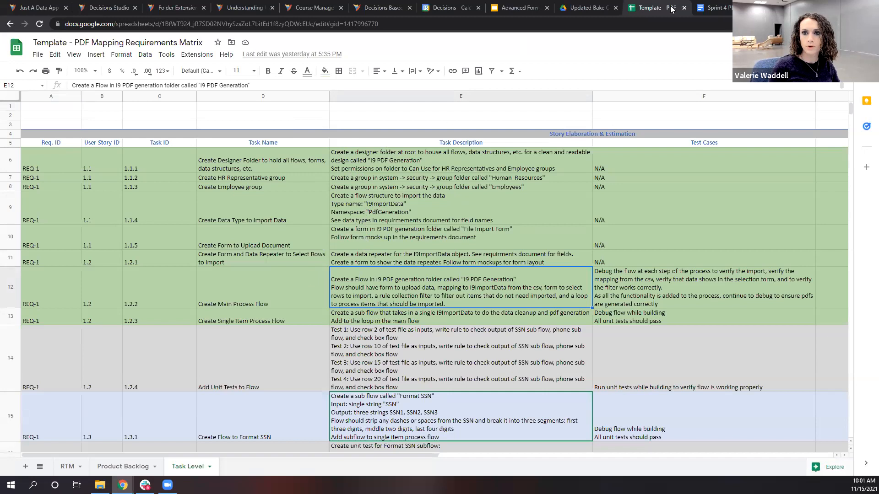
click(108, 8)
drag(379, 273, 293, 292)
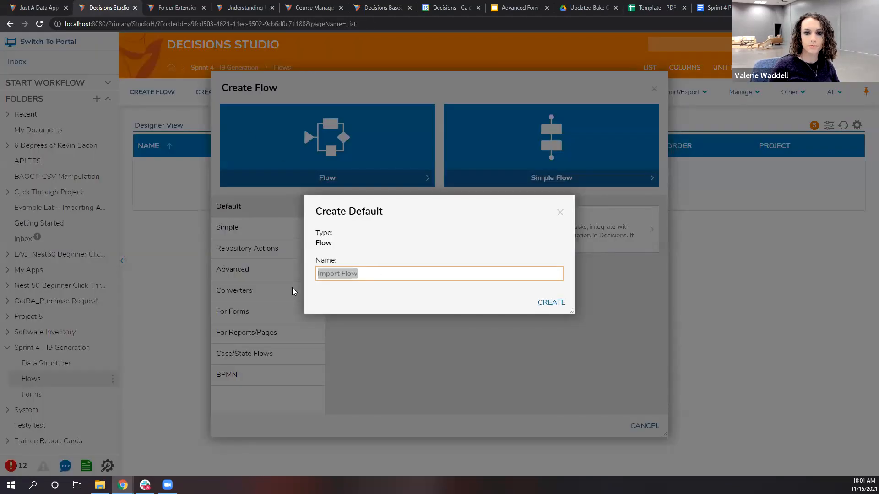
text(Import)
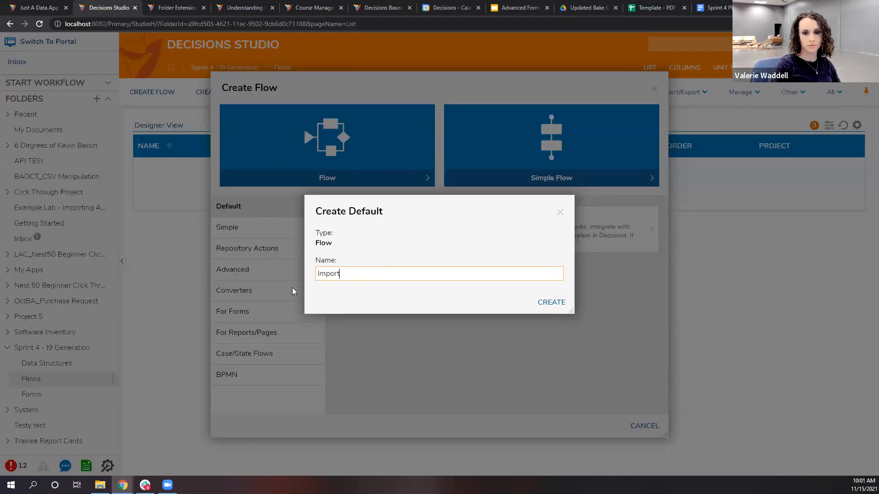
text( Main Process Flow)
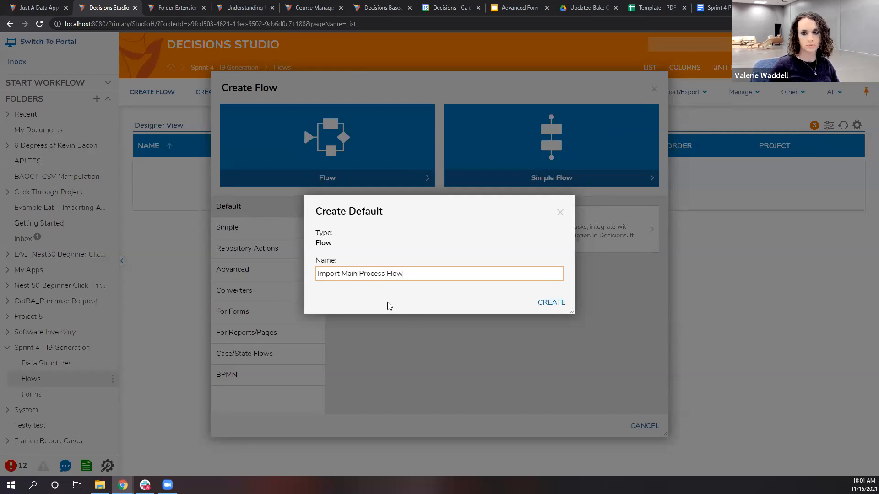
click(568, 305)
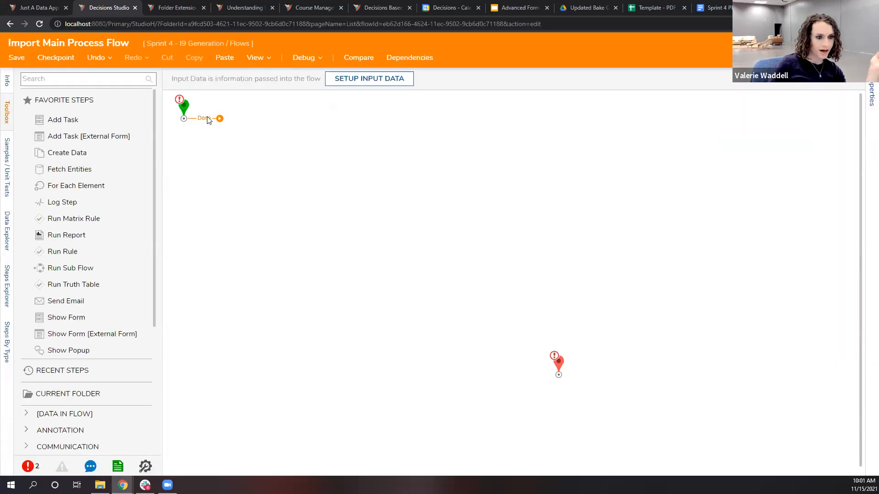
Step: Add a Show Form step named CSV Import Form after the start step's Done path
drag(220, 118, 265, 156)
click(407, 364)
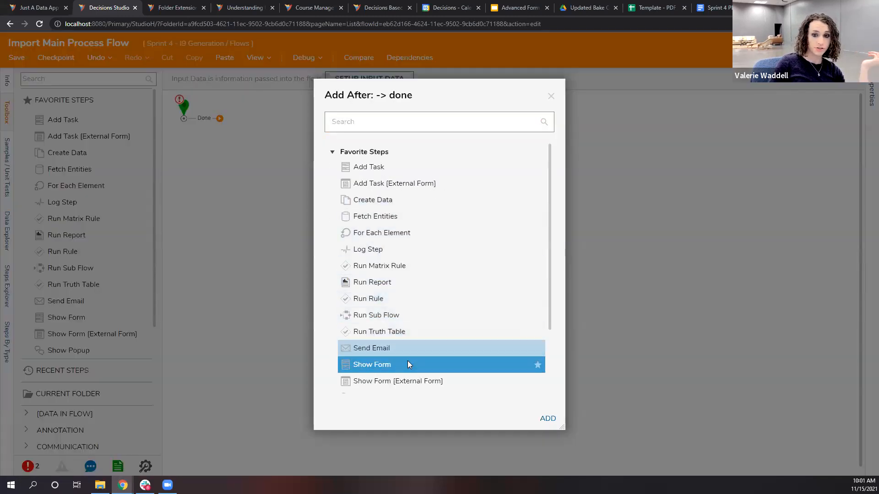
key(BackSpace)
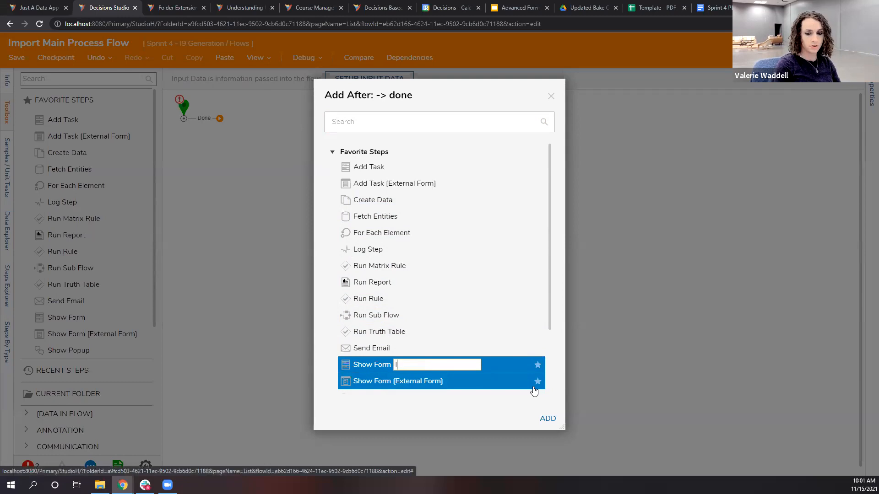
text(CSV Impor)
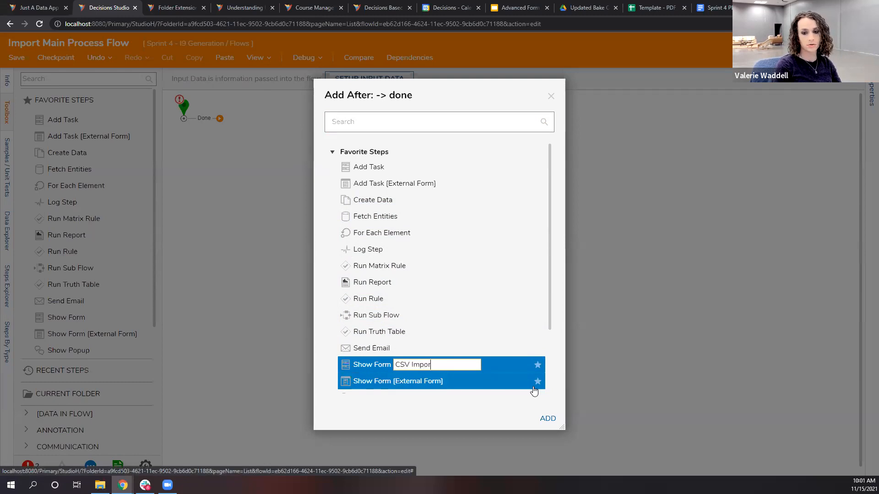
text(t Form)
key(Return)
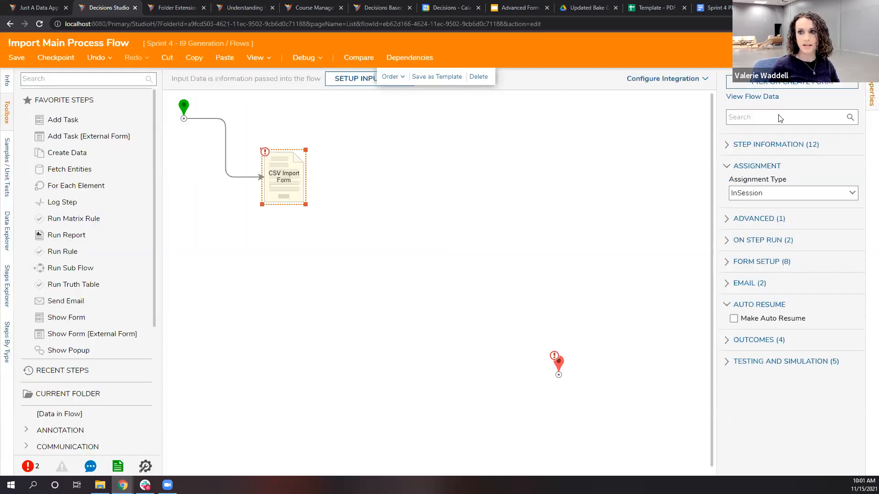
Step: Assign the existing Import Form to the CSV Import Form step
click(791, 86)
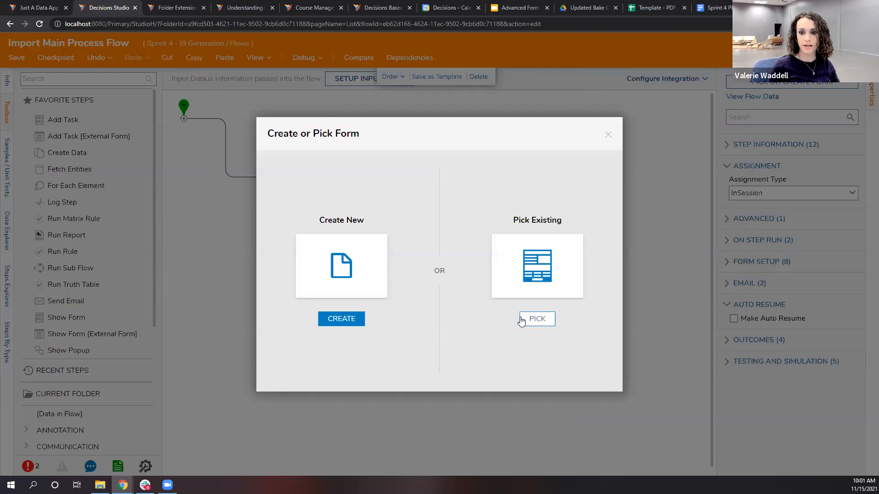
click(536, 320)
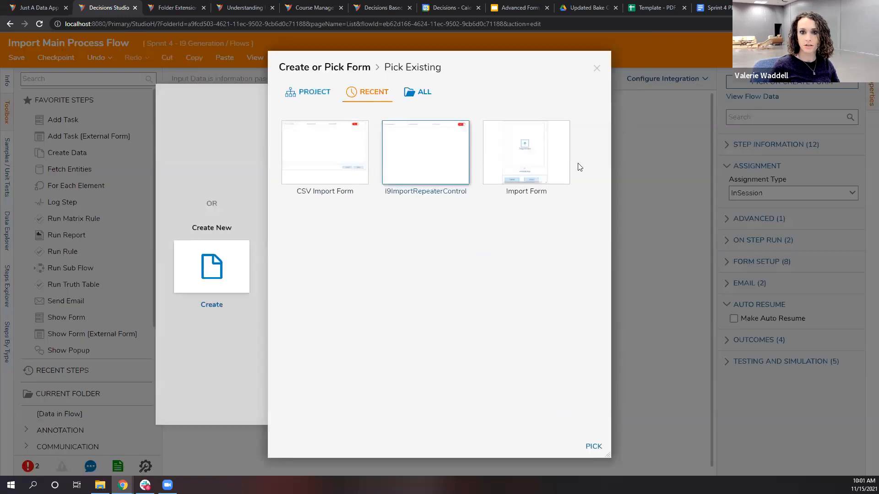
click(540, 171)
click(594, 447)
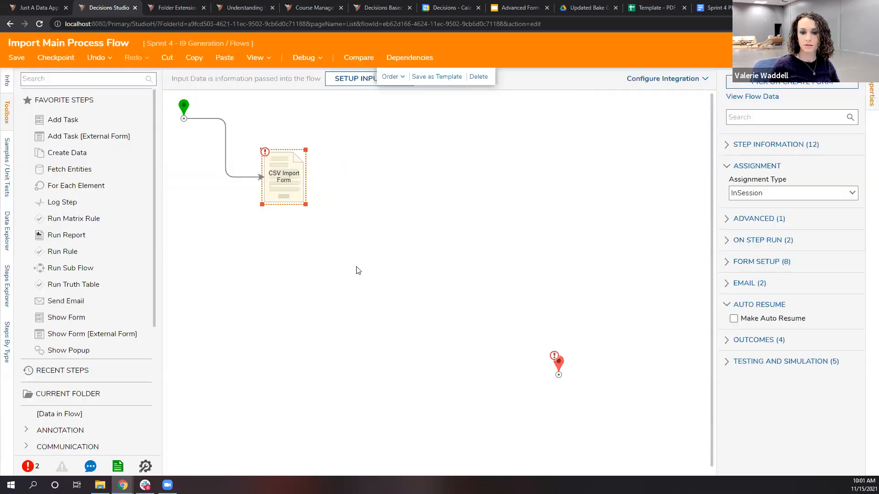
Step: Reposition the CSV Import Form step and the start step so their connector runs straight
drag(293, 190, 266, 171)
drag(186, 108, 200, 146)
click(414, 217)
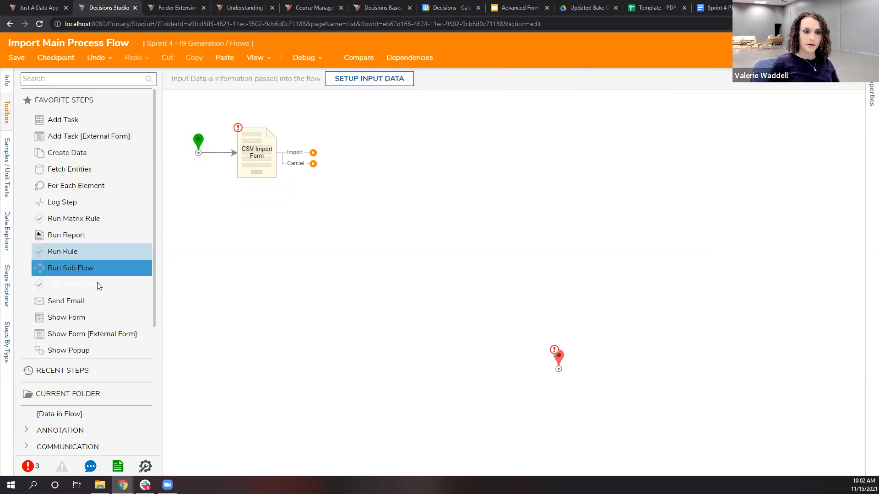
Step: Add a second Show Form step to the right of the first and assign the existing CSV Import Form to it
drag(81, 316, 432, 171)
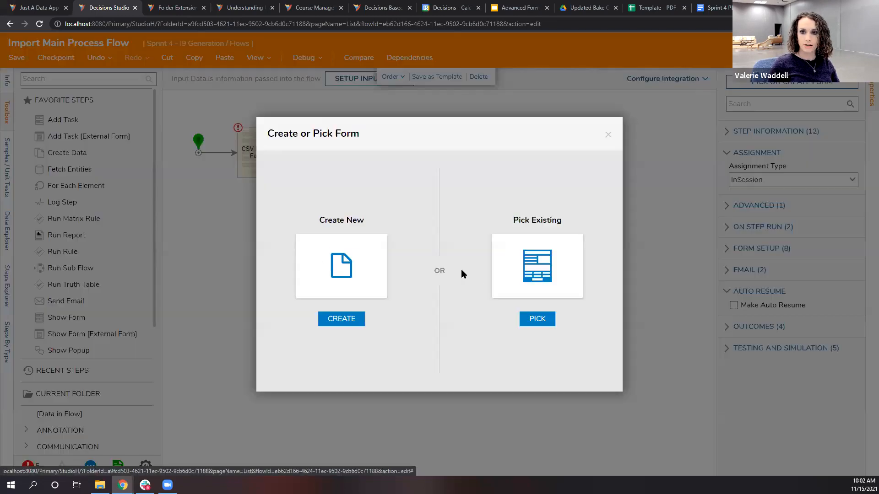
click(537, 323)
click(407, 164)
click(593, 447)
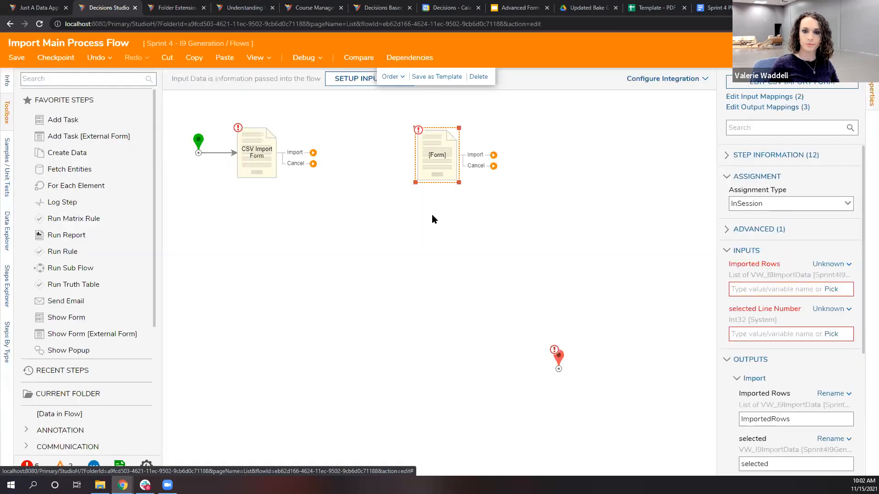
Step: Reposition the second form step so it sits roughly level with the CSV Import Form step
drag(431, 167, 428, 168)
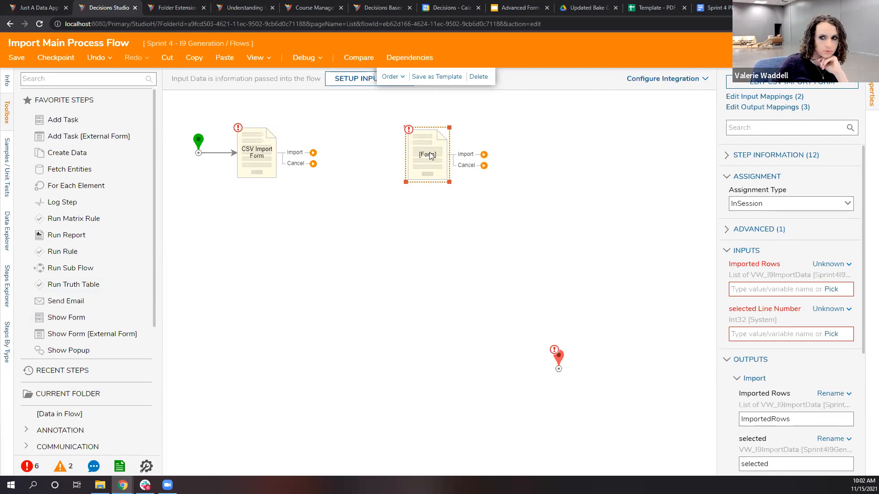
drag(430, 155, 434, 152)
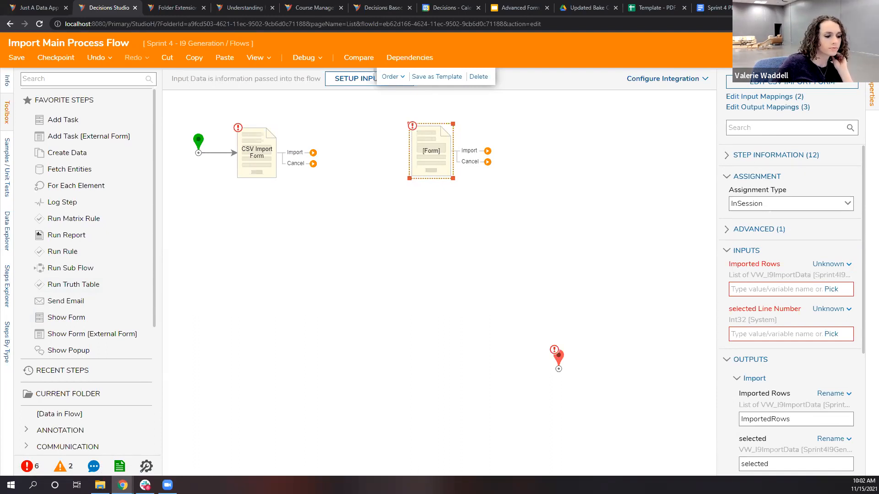
Step: Open the form assigned to the second form step, search its components for "data", and close the form
click(790, 82)
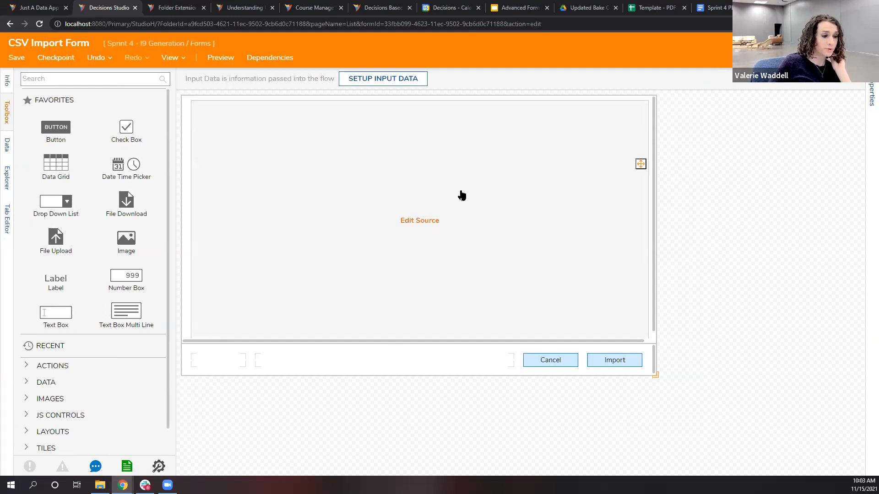
click(70, 80)
text(data)
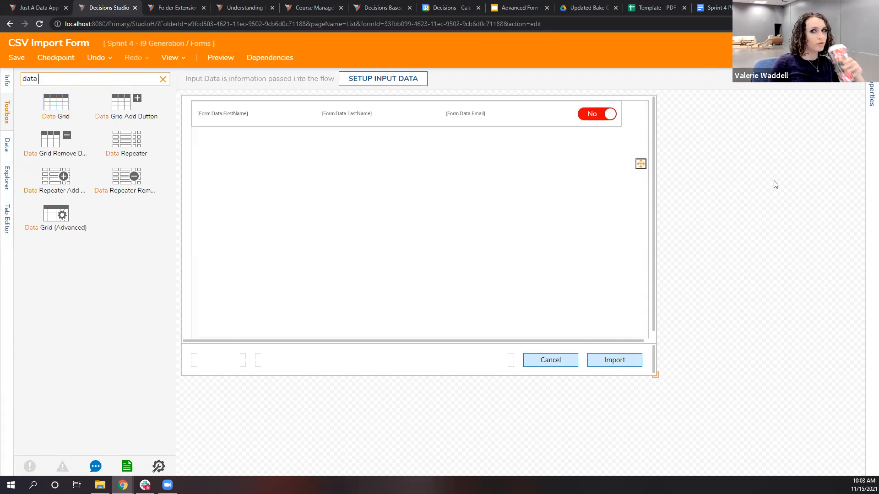
click(864, 43)
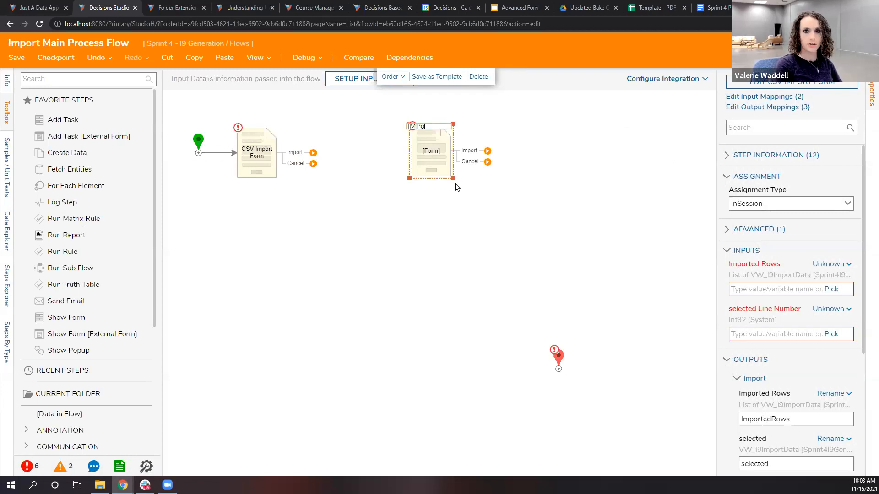
Step: Name the second form step Import Data Form
text(Import Data)
key(BackSpace)
key(BackSpace)
key(BackSpace)
text(ata Form)
key(Return)
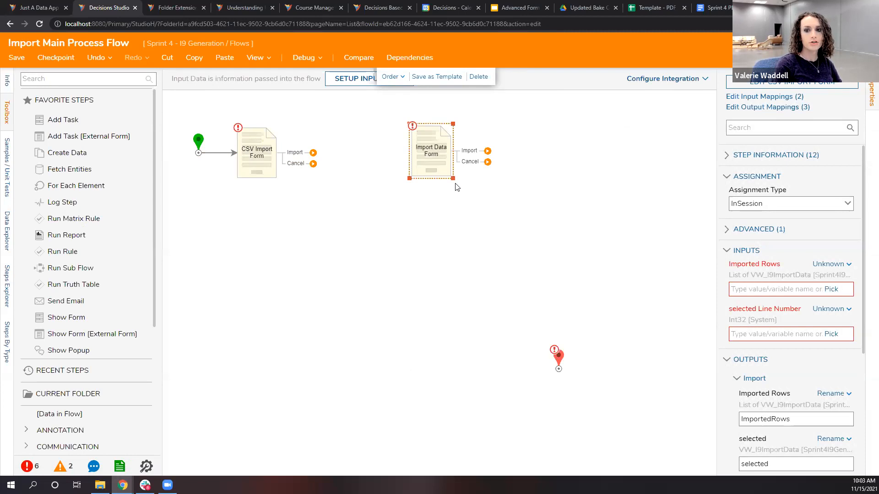
click(281, 222)
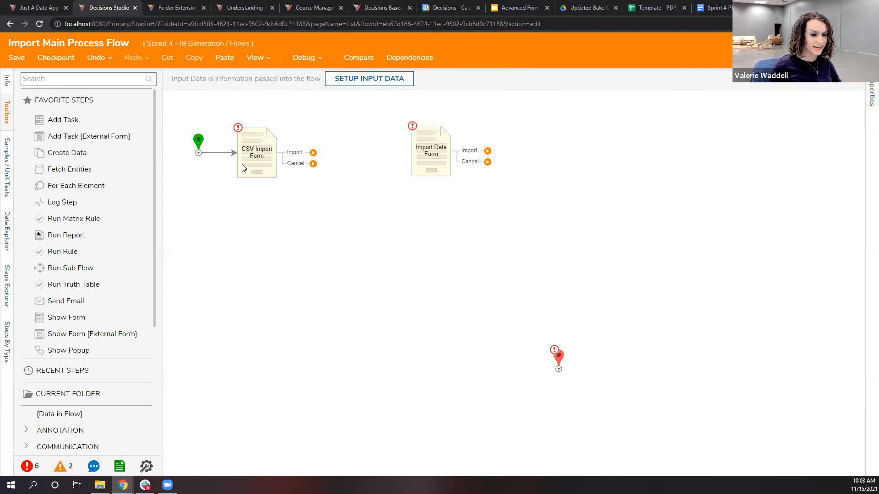
click(428, 156)
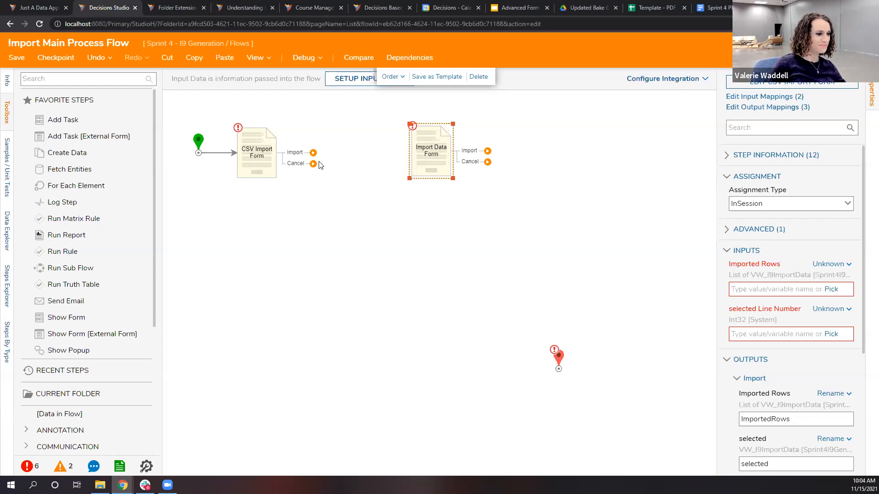
Step: Find and add a CSV to Object Mapping step between the two forms, and connect CSV Import Form's Cancel path to the end step
click(98, 84)
text(map )
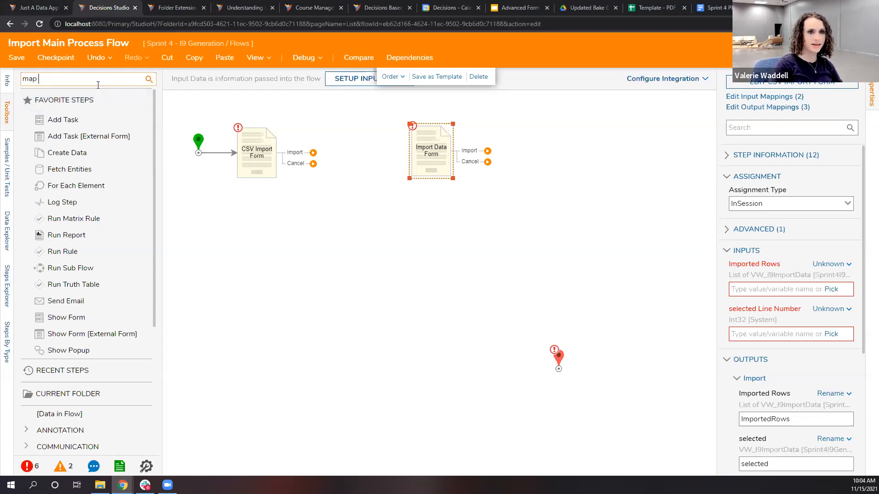
text(csv)
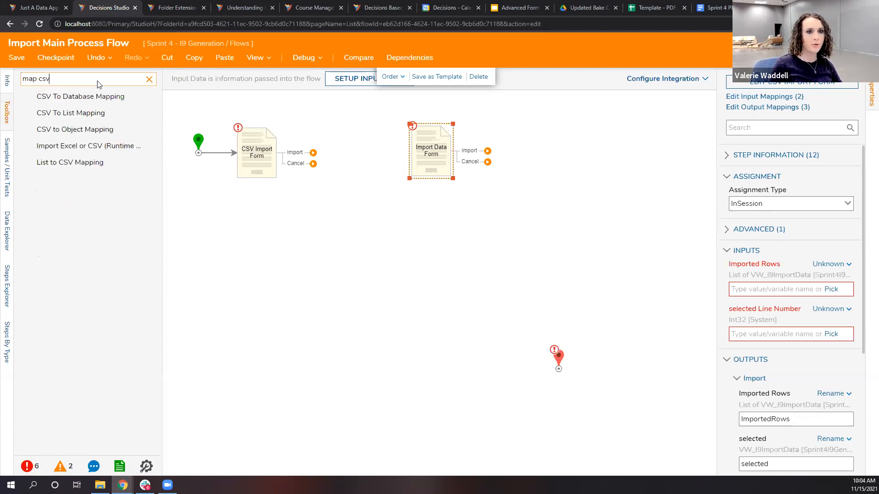
double_click(75, 81)
click(75, 81)
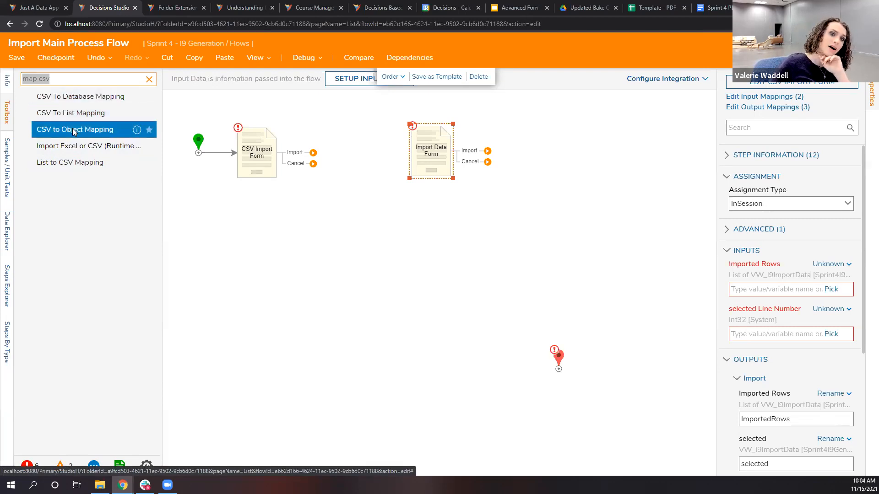
drag(73, 131, 351, 259)
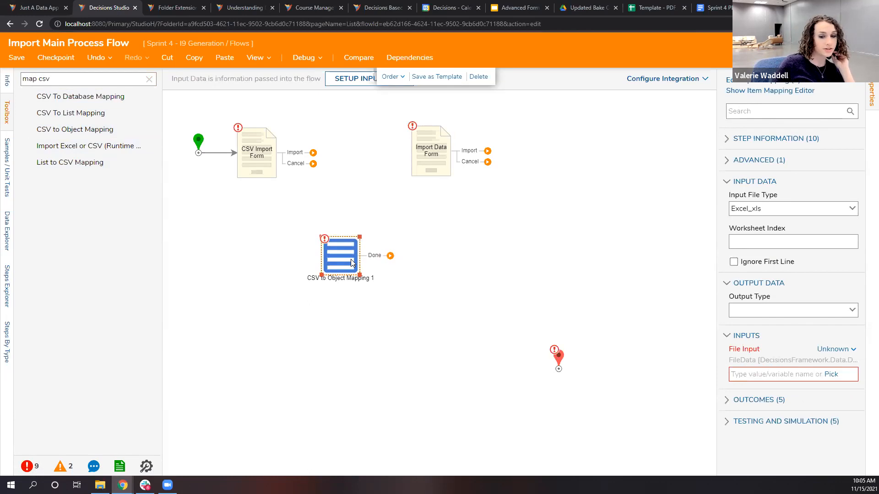
drag(350, 259, 366, 159)
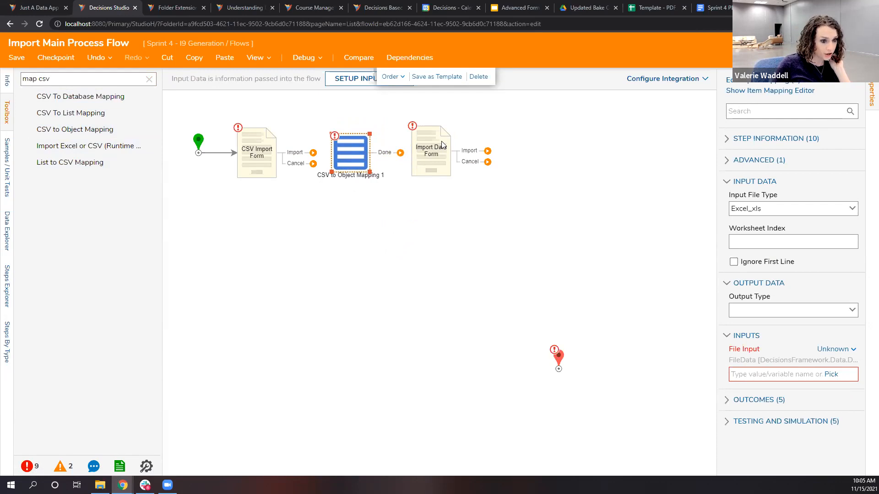
drag(313, 164, 567, 351)
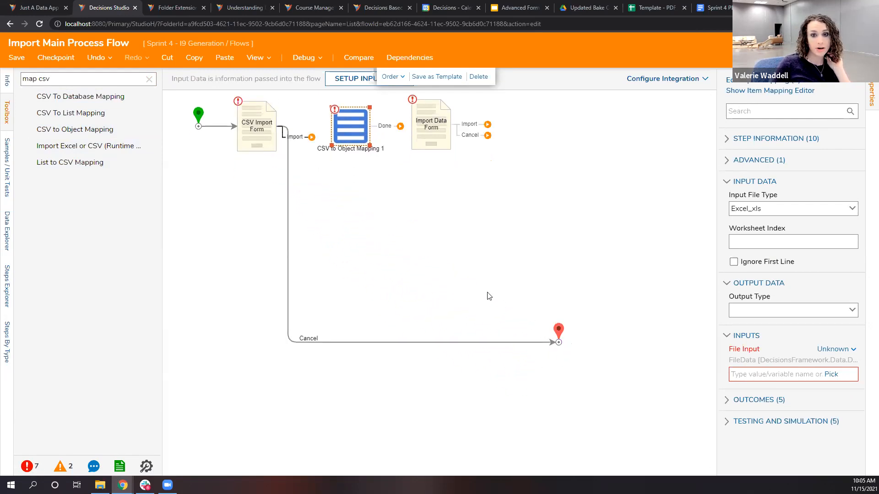
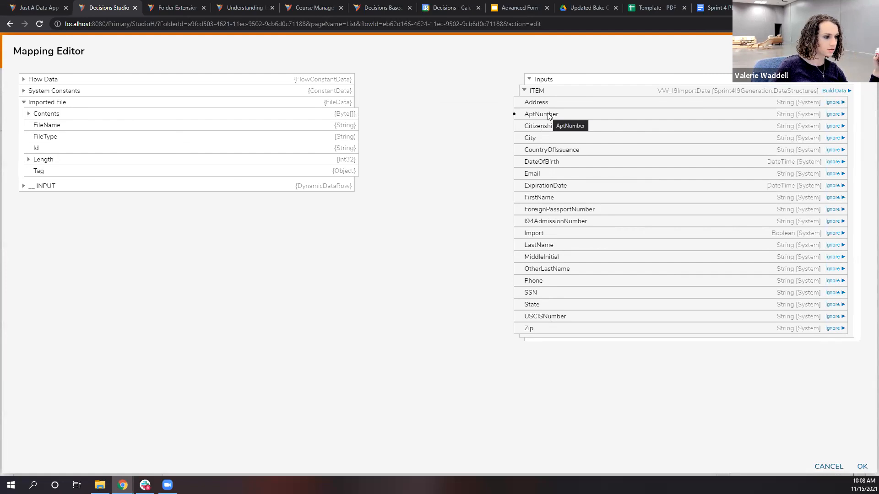
Step: Expand the __INPUT fields in the Mapping Editor and look through the Sprint 4 PDF Mapping Requirements in Google Docs for the I-9 CSV link
click(24, 185)
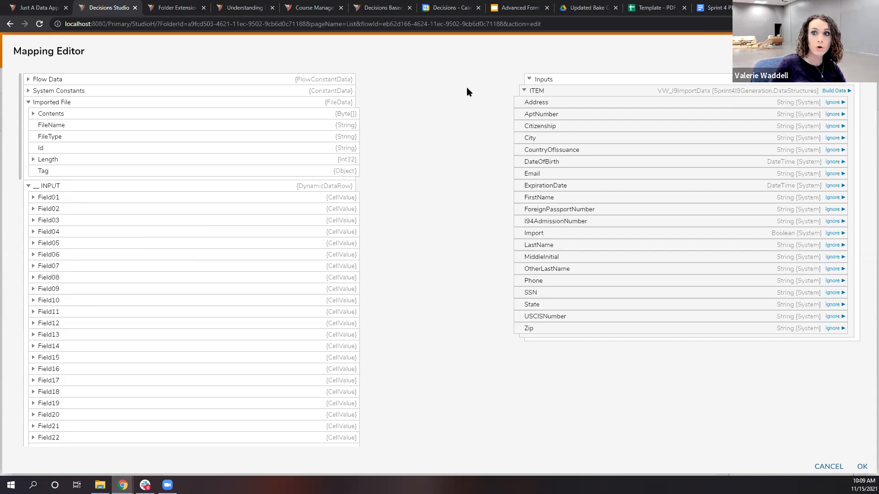
click(726, 9)
scroll(337, 296, down, 20)
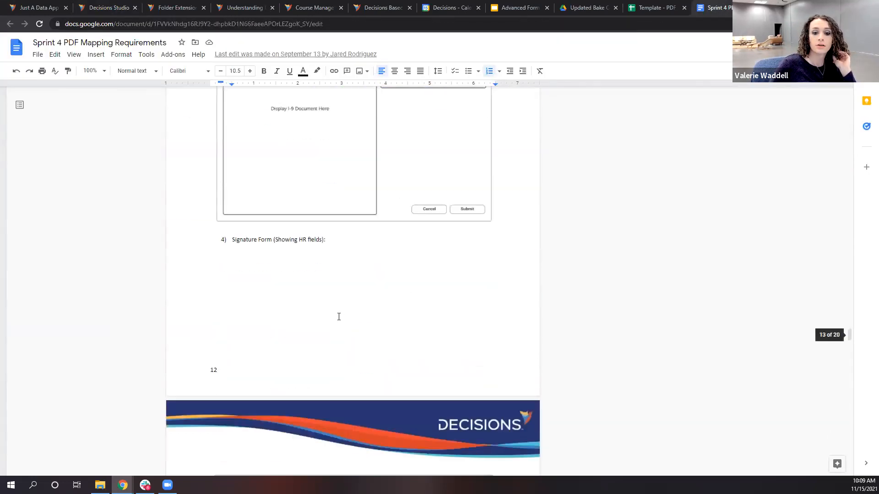
scroll(339, 329, down, 3)
scroll(340, 328, up, 8)
scroll(341, 326, down, 14)
scroll(342, 326, down, 20)
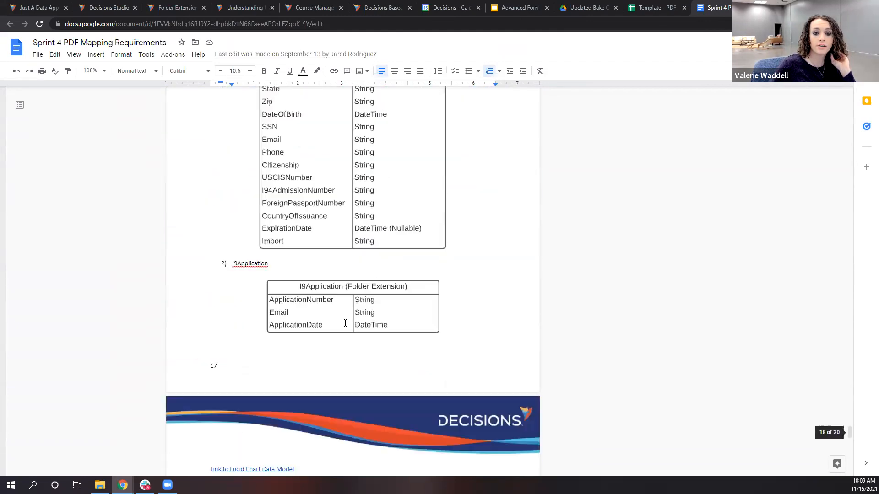
scroll(340, 318, up, 8)
scroll(338, 320, down, 7)
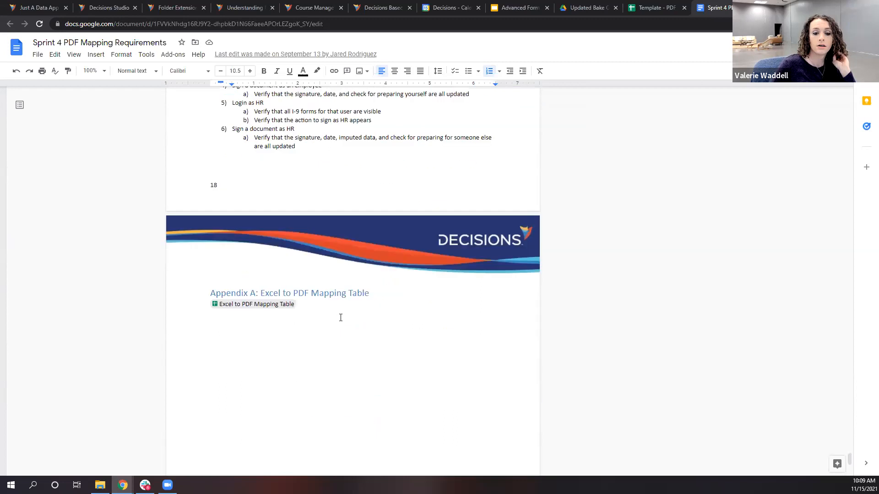
scroll(345, 312, up, 15)
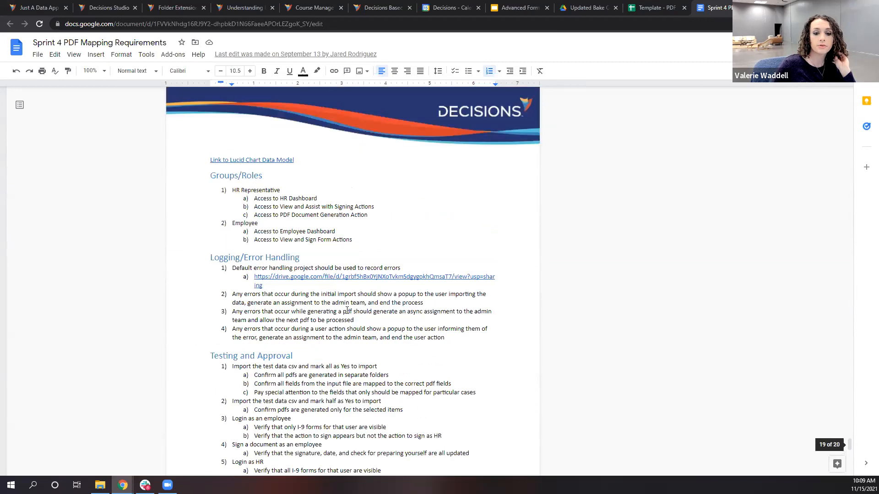
scroll(346, 313, up, 20)
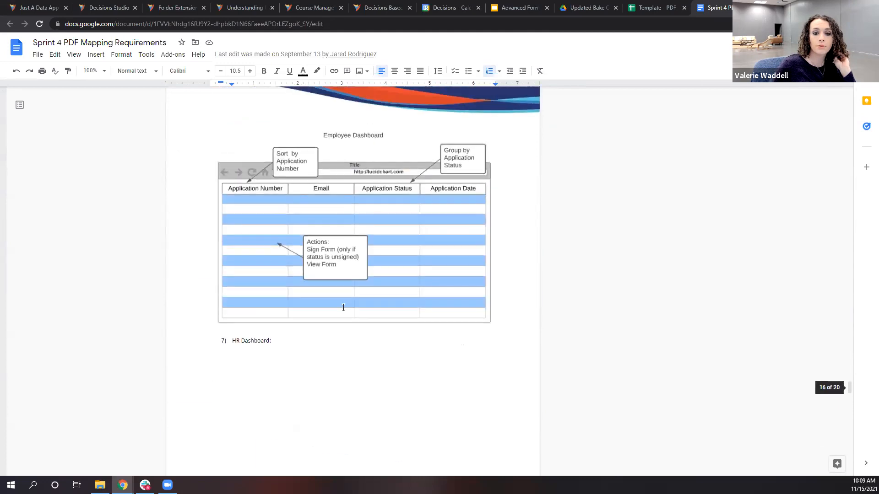
scroll(341, 309, up, 20)
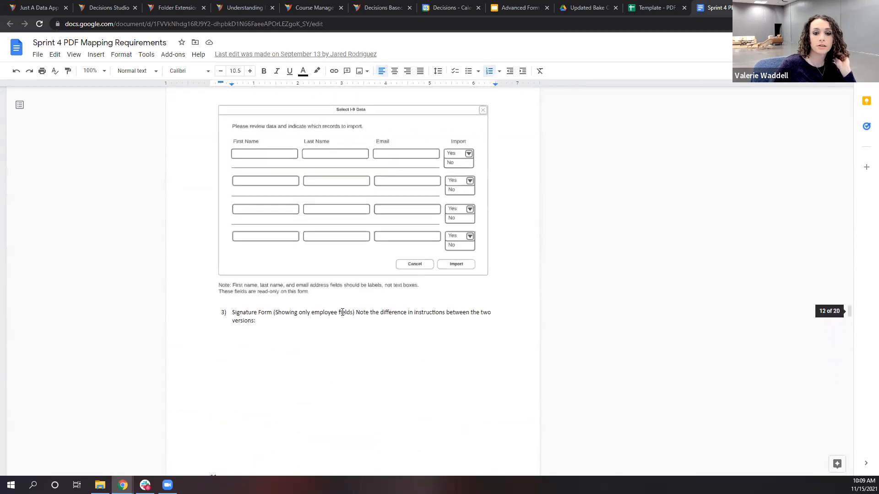
scroll(343, 307, up, 20)
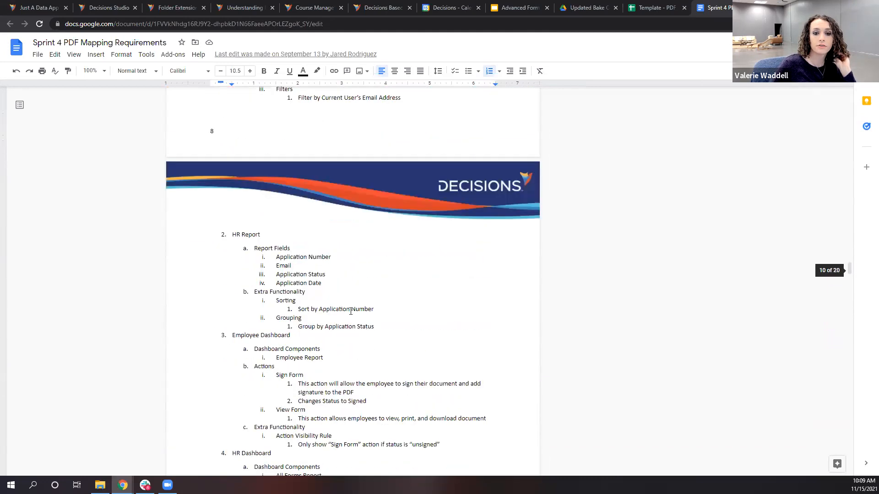
scroll(356, 311, up, 20)
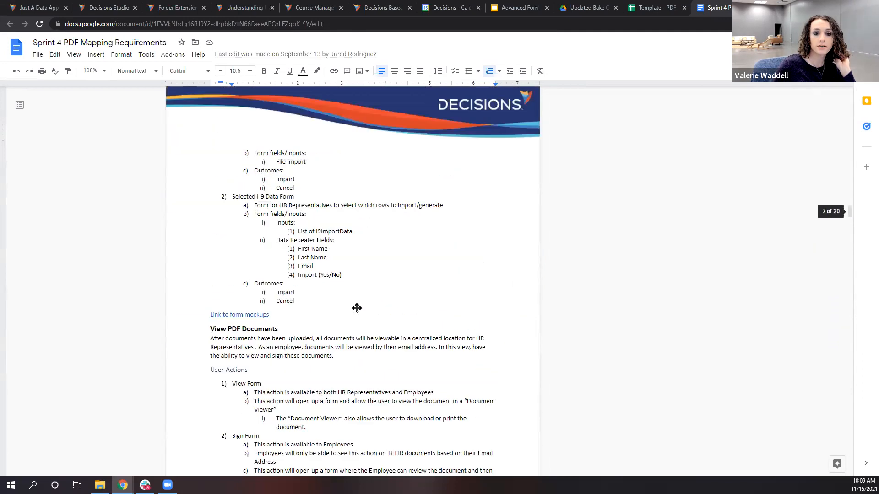
scroll(355, 301, up, 3)
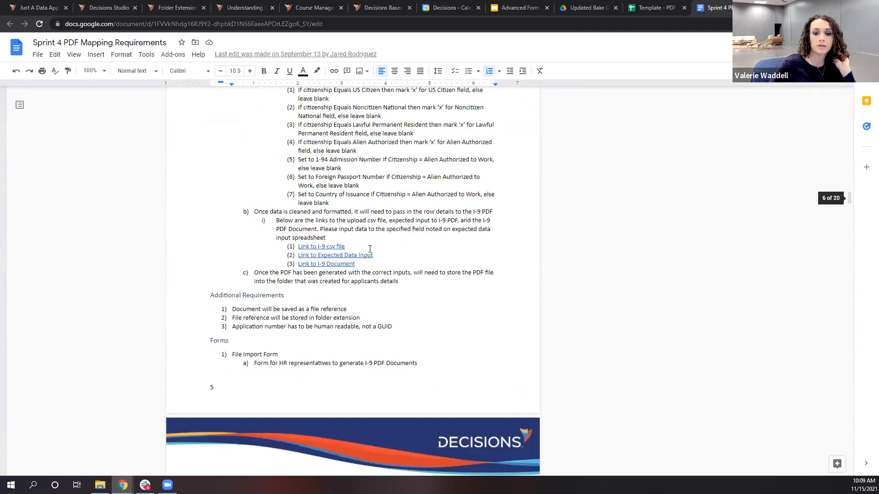
Step: Open the I-9 CSV file linked in the requirements document and download it
click(329, 246)
click(329, 260)
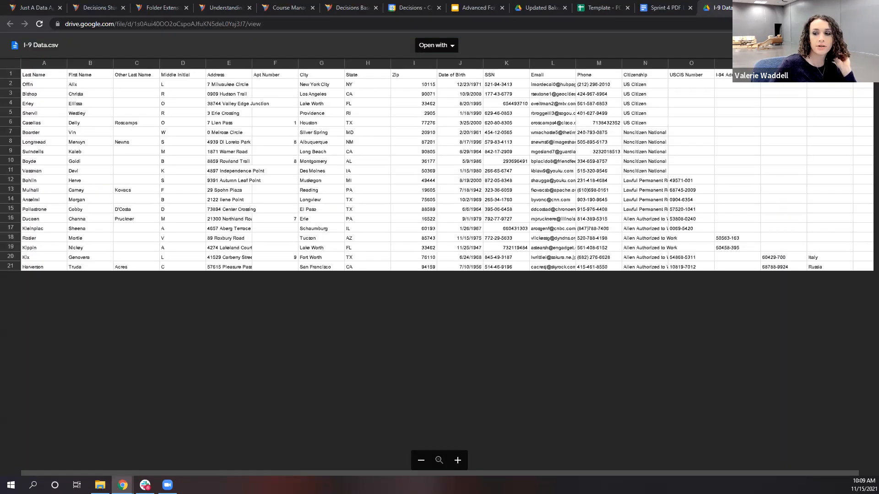
click(803, 43)
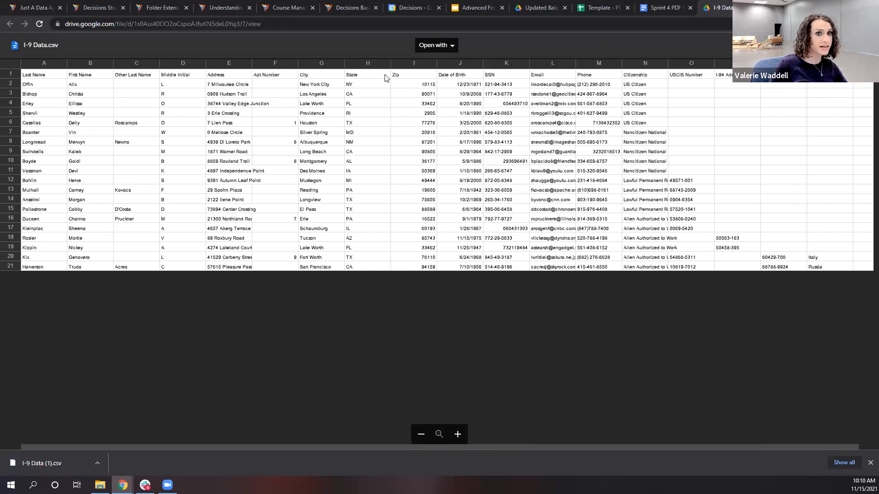
Step: Back in the Decisions Mapping Editor, map Field01 to LastName, Field02 to FirstName, Field03 to OtherLastName, Field04 to MiddleInitial and Field05 to Address
click(672, 10)
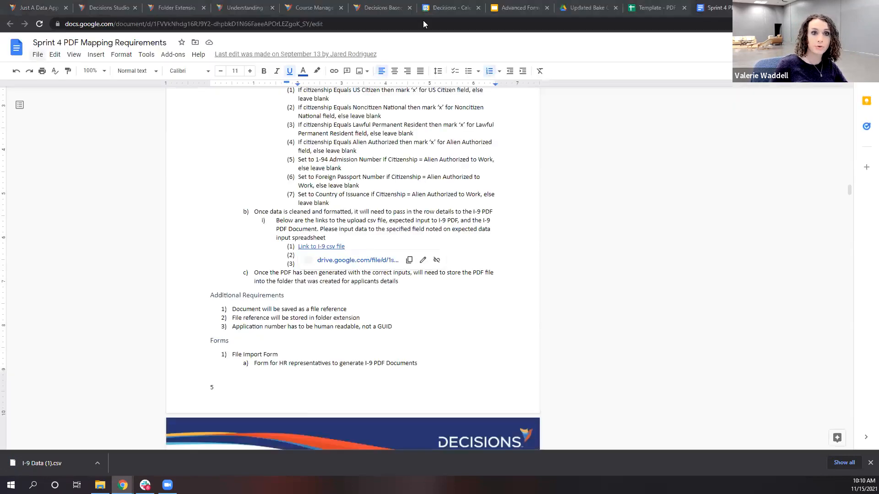
click(114, 7)
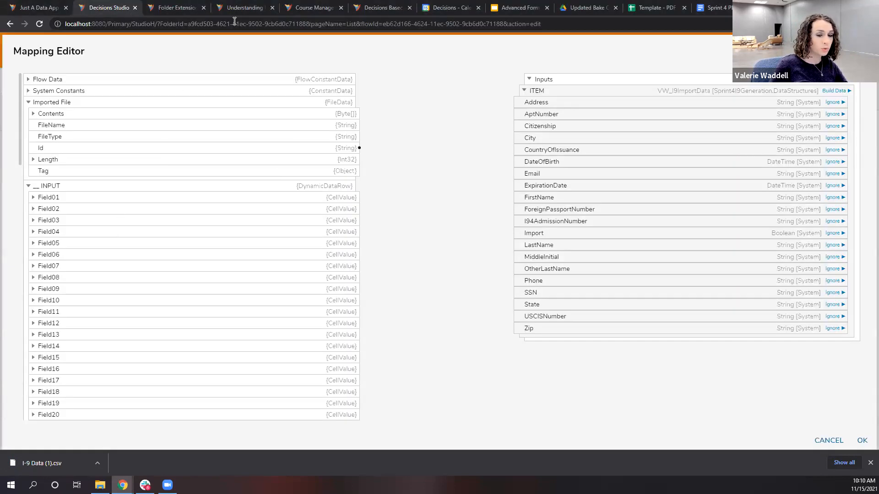
drag(359, 197, 393, 194)
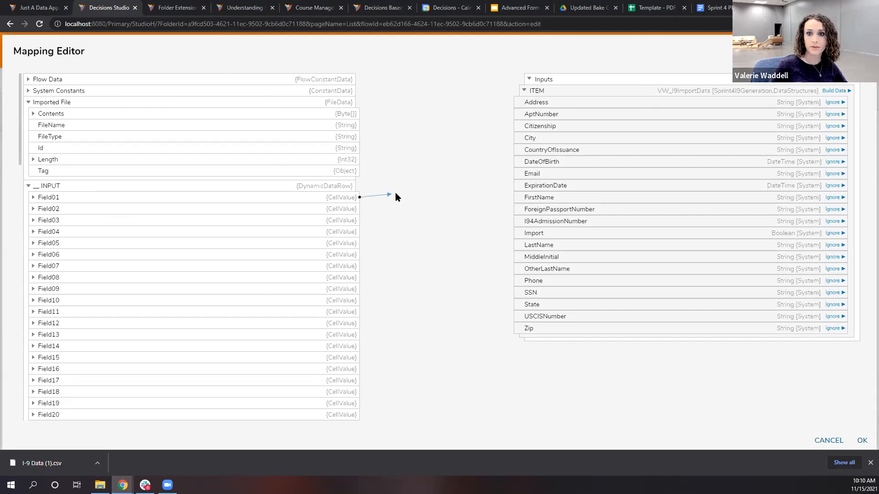
drag(468, 157, 513, 244)
drag(359, 197, 522, 247)
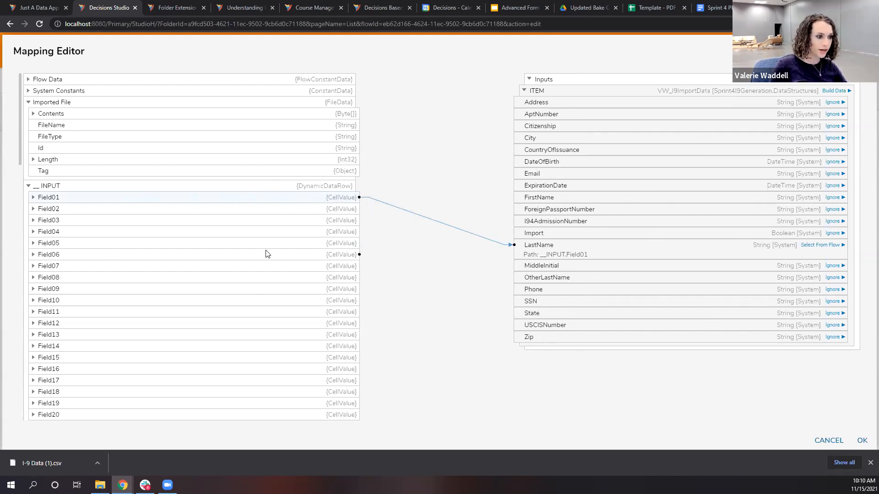
drag(349, 211, 516, 197)
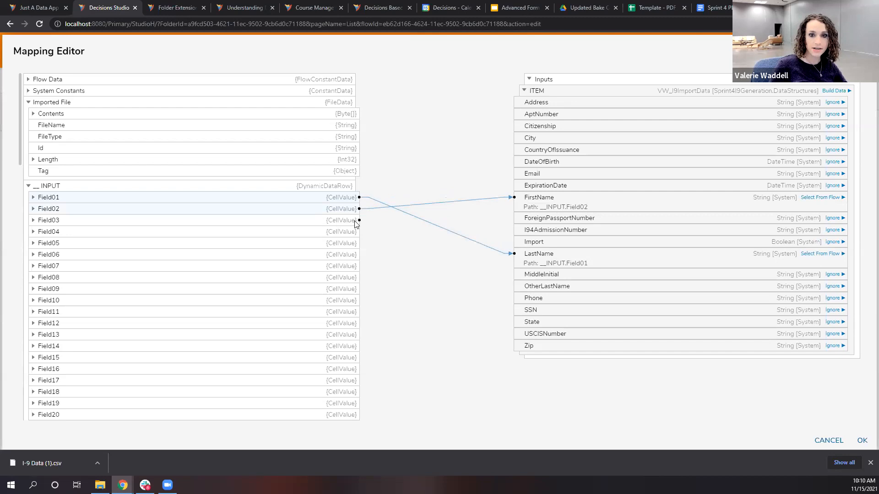
drag(353, 226, 516, 288)
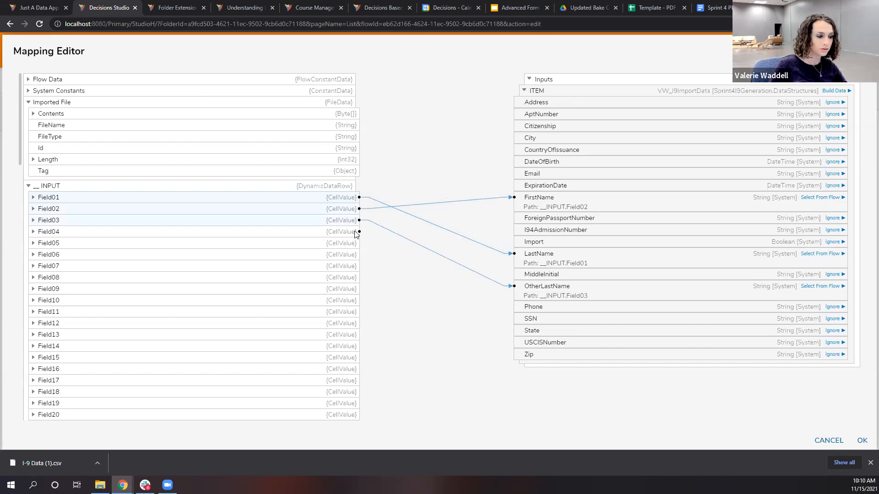
drag(356, 233, 527, 276)
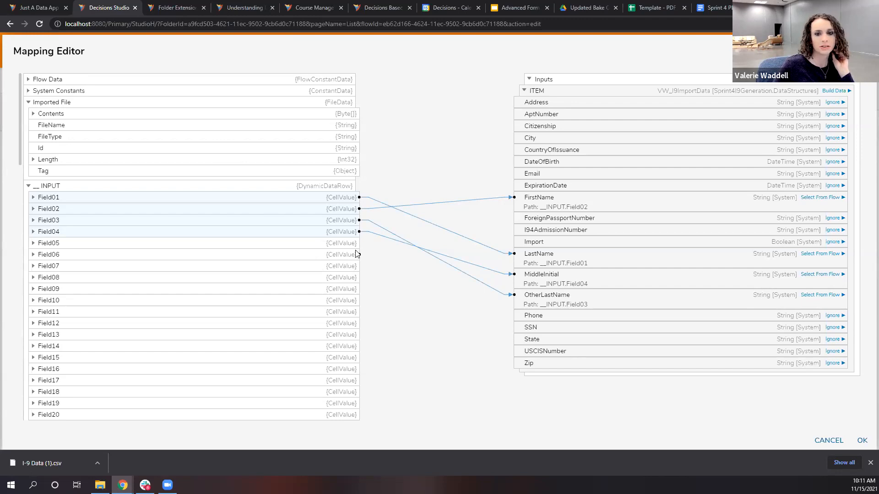
drag(359, 243, 531, 102)
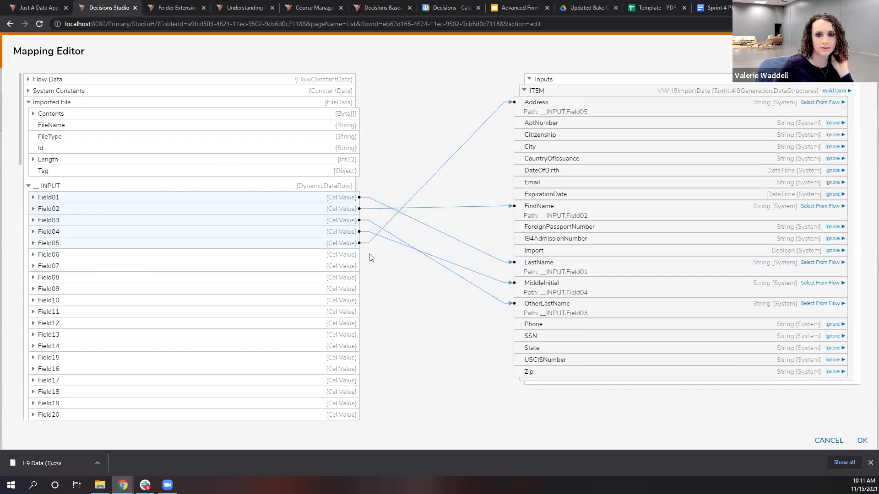
Step: Map Field06 to AptNumber, Field07 to City, Field08 to State and Field09 to Zip
drag(359, 254, 521, 124)
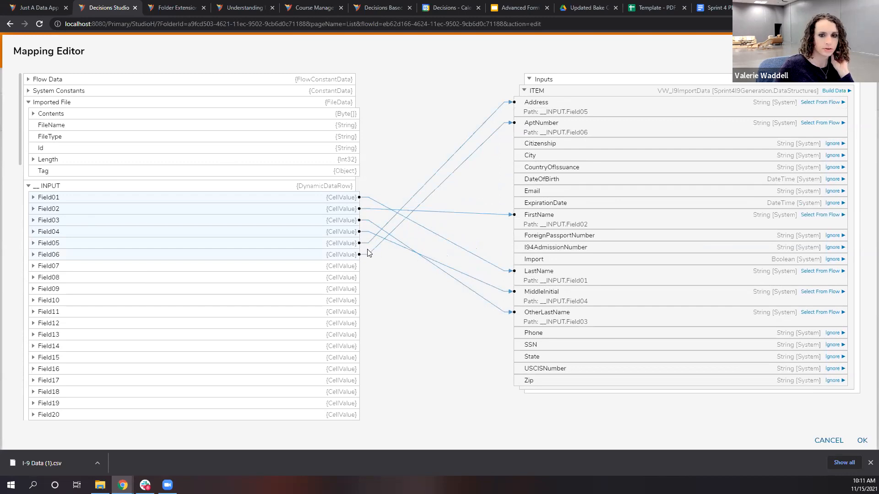
drag(358, 267, 524, 161)
drag(358, 277, 514, 366)
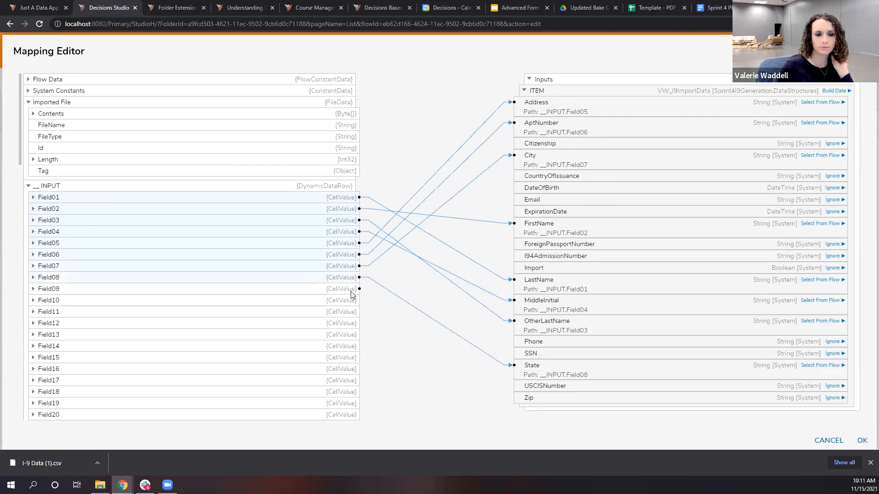
drag(359, 289, 514, 398)
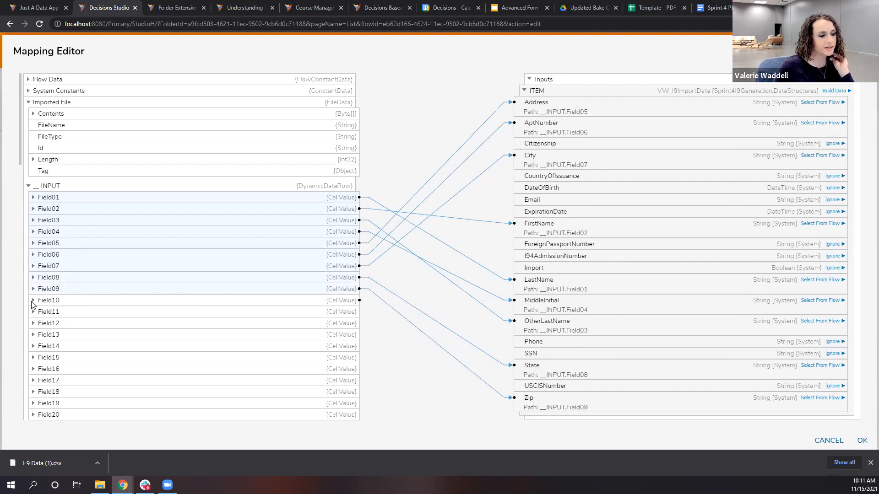
Step: Expand Field10 and map its DateValue to DateOfBirth in place of the whole field, then collapse Field10
drag(360, 300, 529, 190)
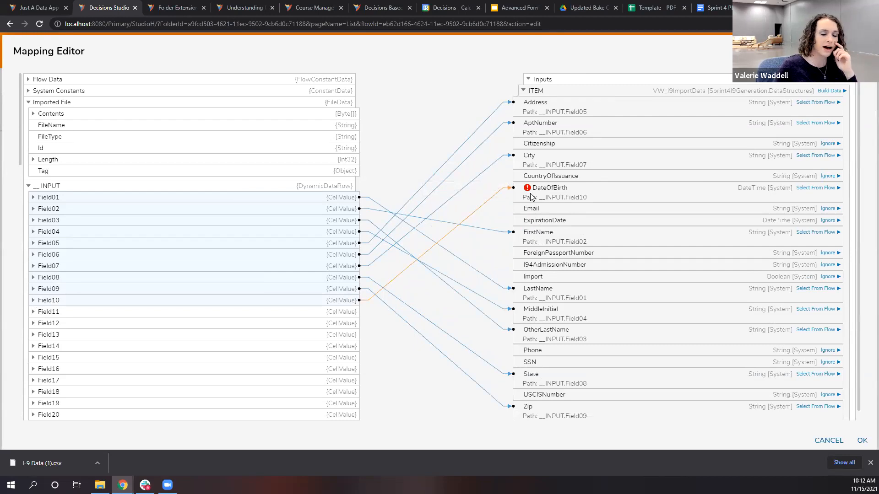
mouse_move(526, 196)
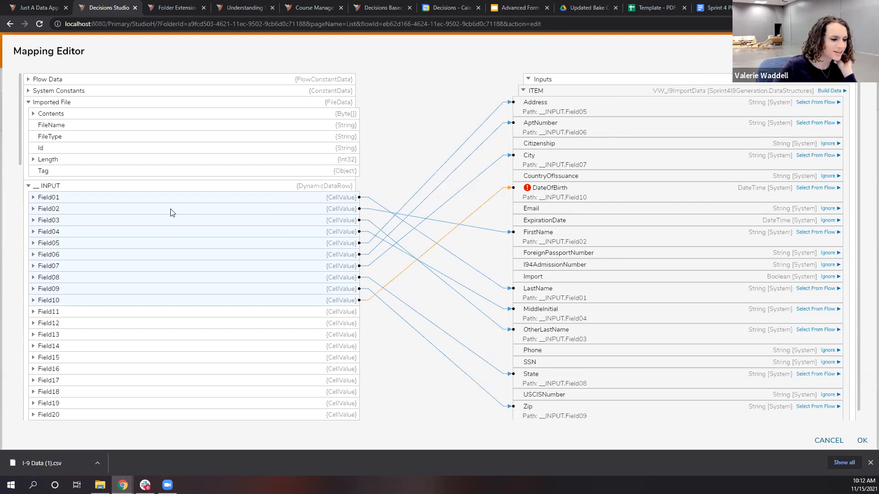
click(34, 301)
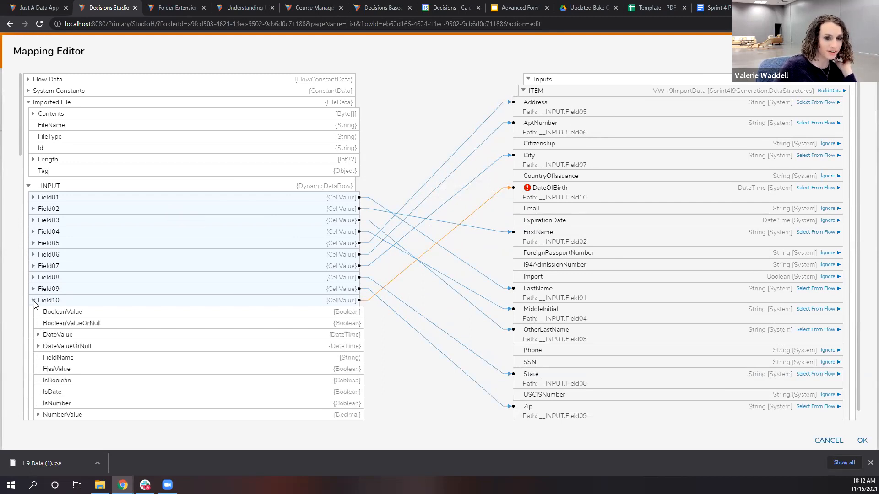
scroll(70, 334, down, 1)
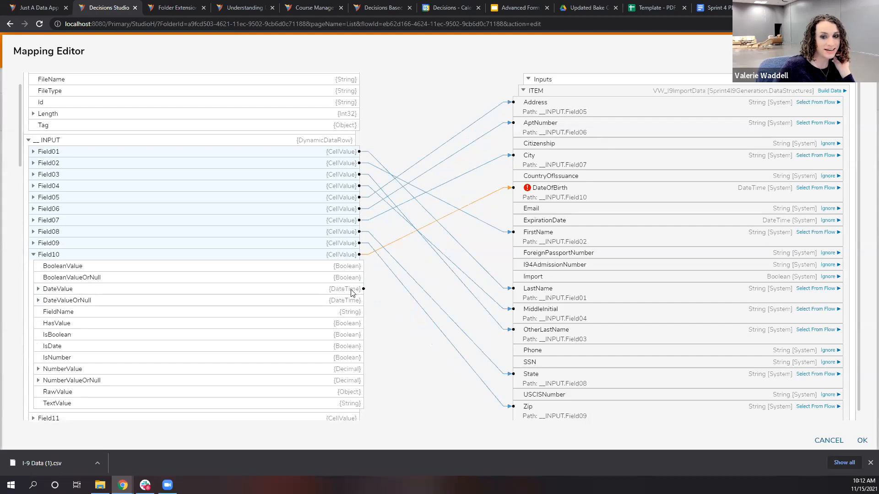
drag(363, 289, 512, 187)
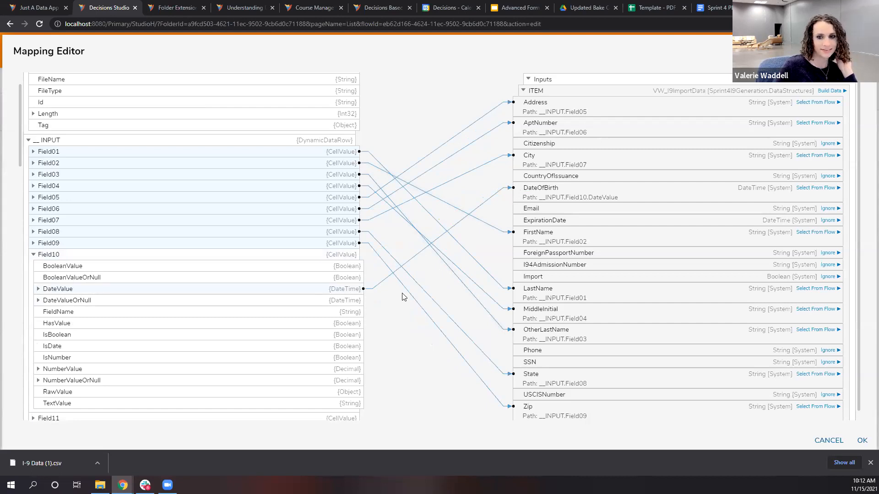
click(33, 257)
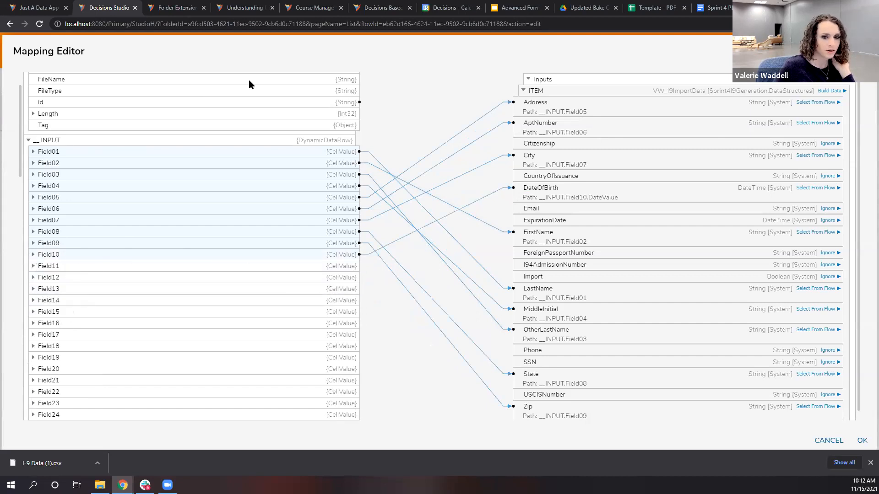
Step: Map Field11 to SSN, Field12 to Email, Field13 to Phone and Field14 to Citizenship
drag(360, 266, 519, 363)
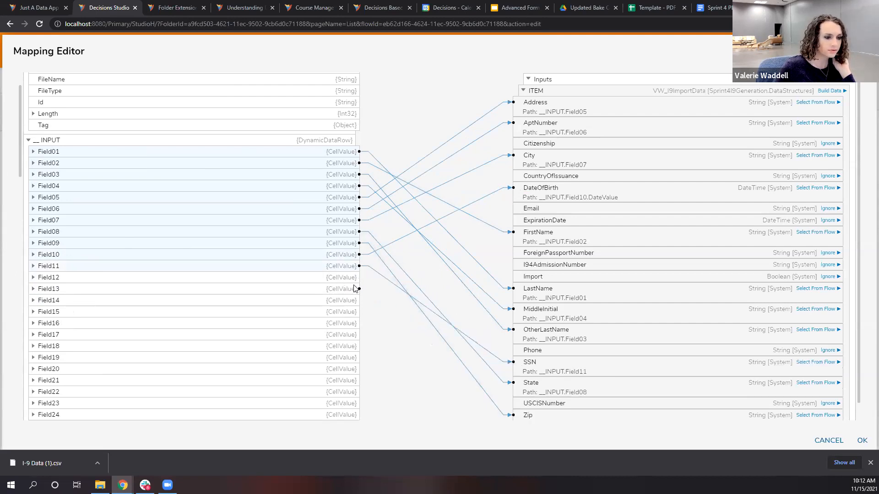
drag(360, 278, 521, 209)
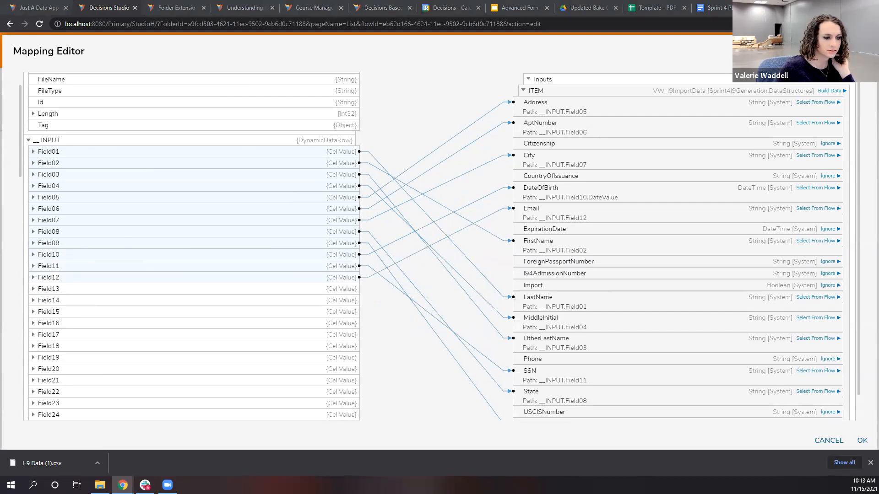
drag(359, 289, 516, 360)
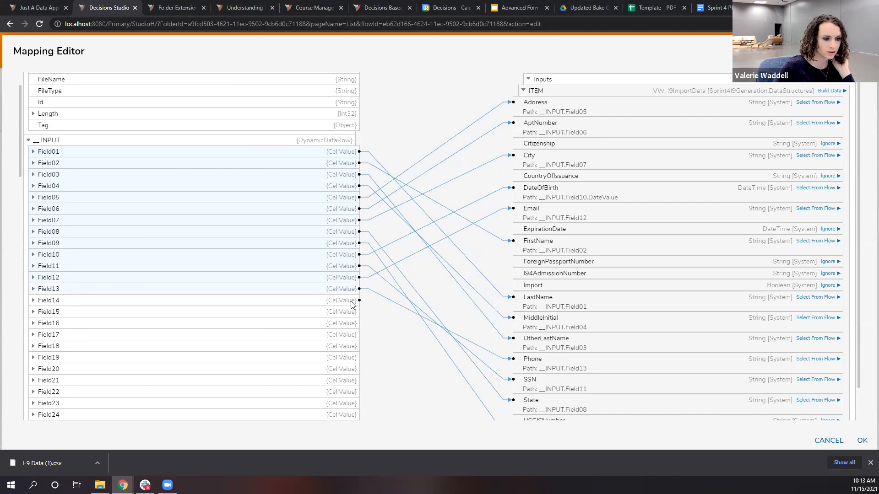
drag(359, 300, 522, 143)
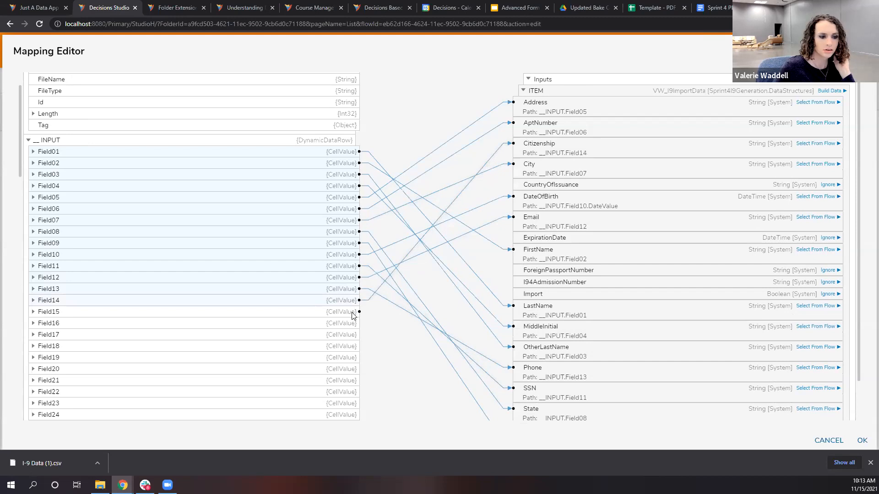
Step: Map Field15 to USCISNumber, Field16 to I94AdmissionNumber, Field17 to ForeignPassportNumber and Field18 to CountryOfIssuance
mouse_move(359, 312)
mouse_down()
mouse_move(451, 361)
mouse_move(502, 320)
mouse_move(517, 245)
mouse_move(512, 373)
mouse_move(500, 381)
mouse_move(358, 312)
mouse_up()
scroll(513, 355, down, 1)
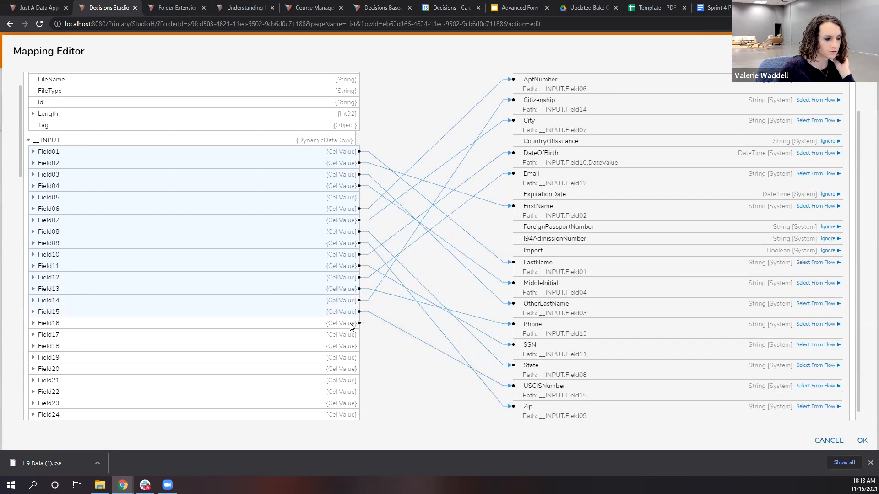
drag(360, 323, 522, 239)
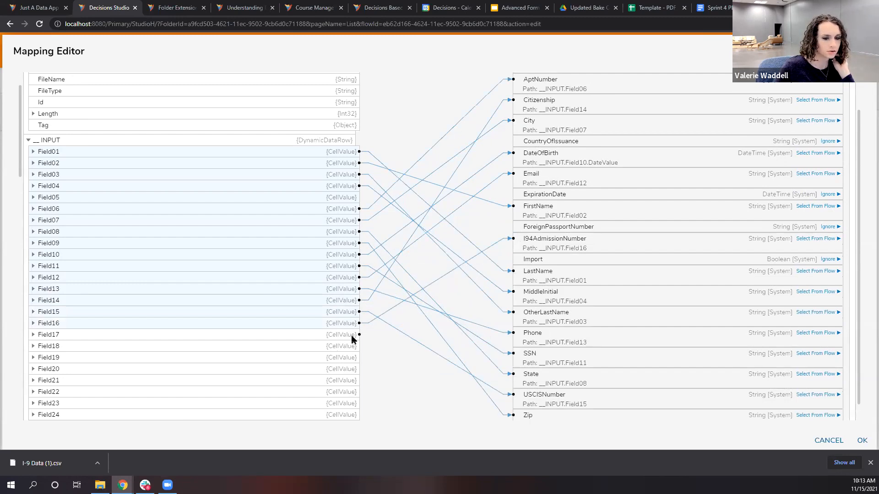
drag(352, 339, 512, 228)
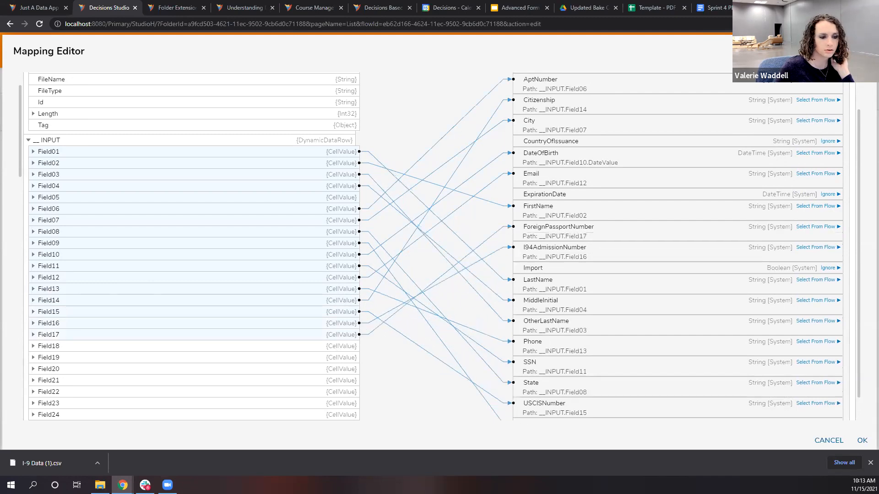
drag(359, 346, 532, 146)
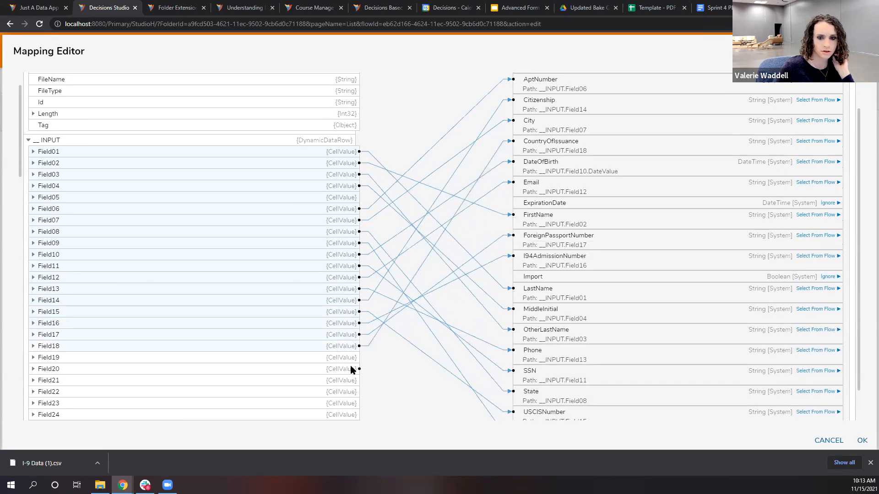
Step: Expand Field19, map its DateValue to ExpirationDate, and collapse the field again
click(33, 358)
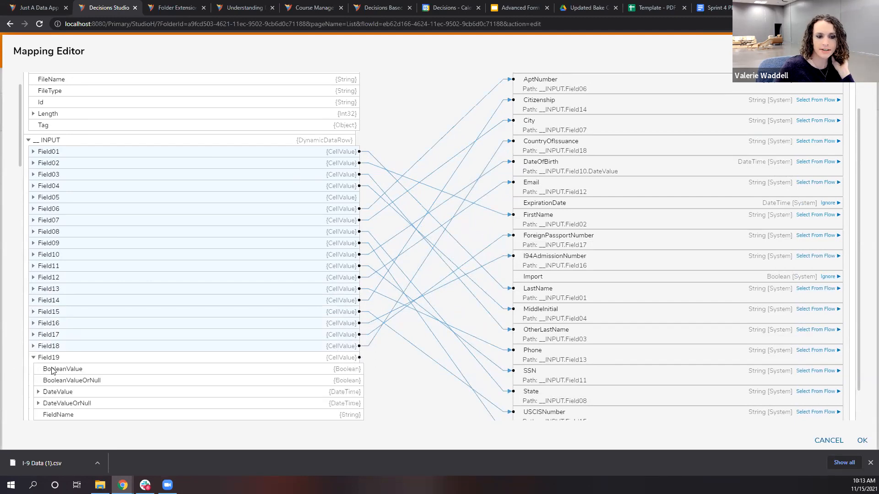
scroll(110, 384, down, 3)
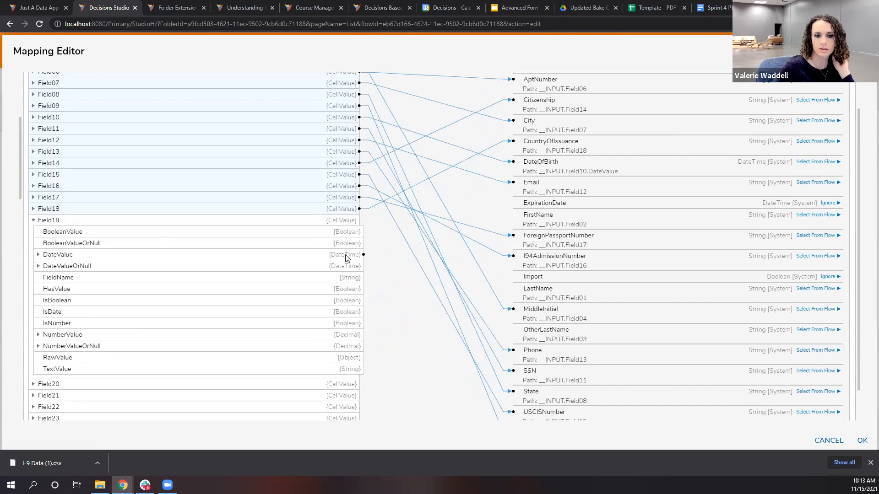
drag(368, 257, 514, 203)
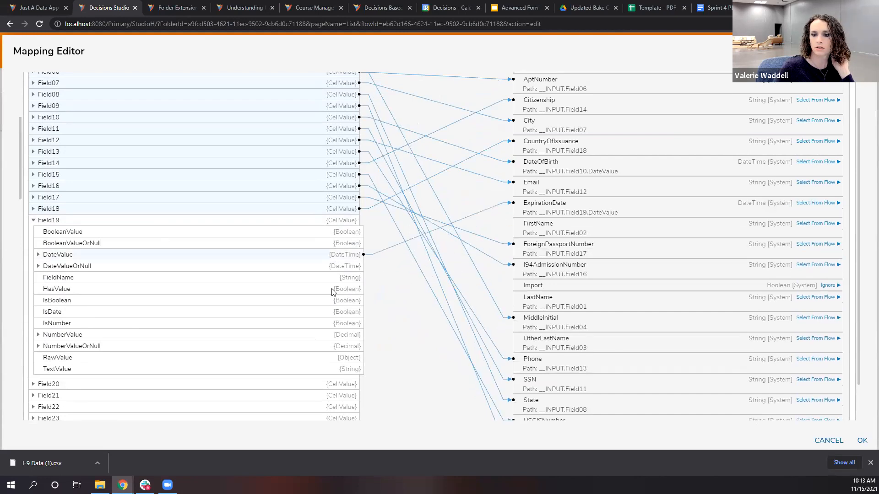
scroll(418, 304, up, 5)
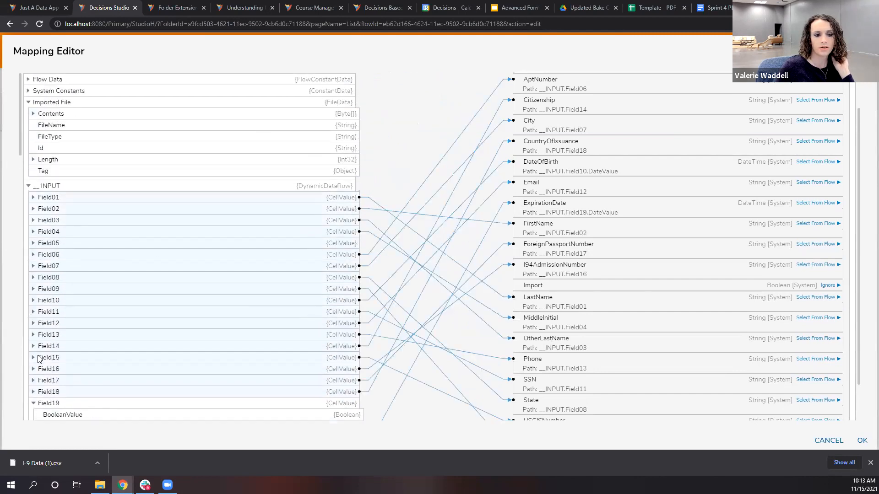
scroll(39, 359, down, 2)
click(33, 312)
scroll(229, 302, up, 2)
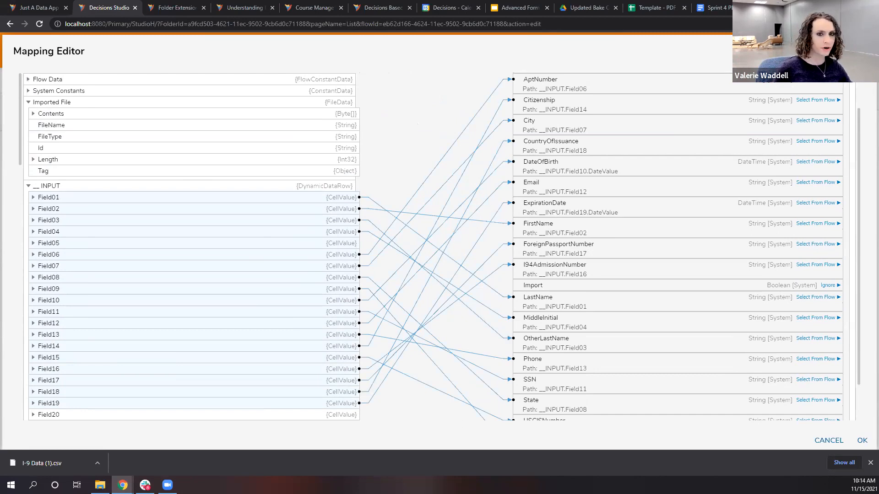
Step: Accept the completed item mapping and save Import Main Process Flow
click(863, 442)
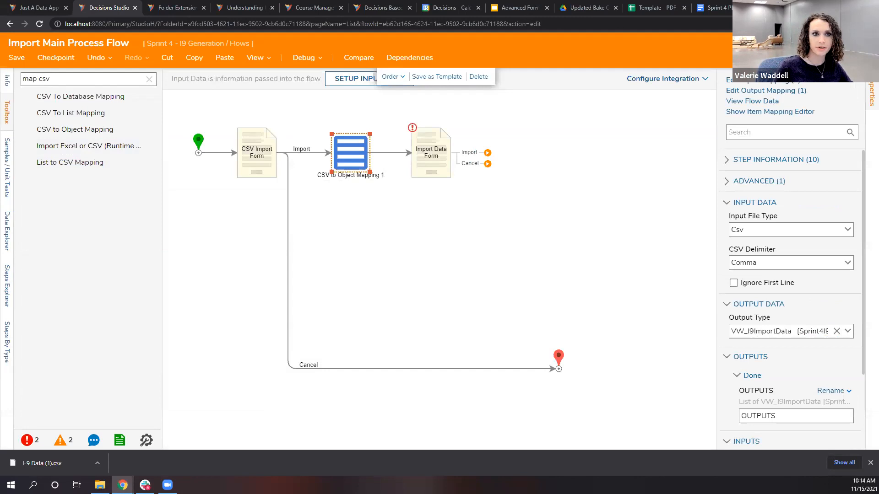
click(16, 57)
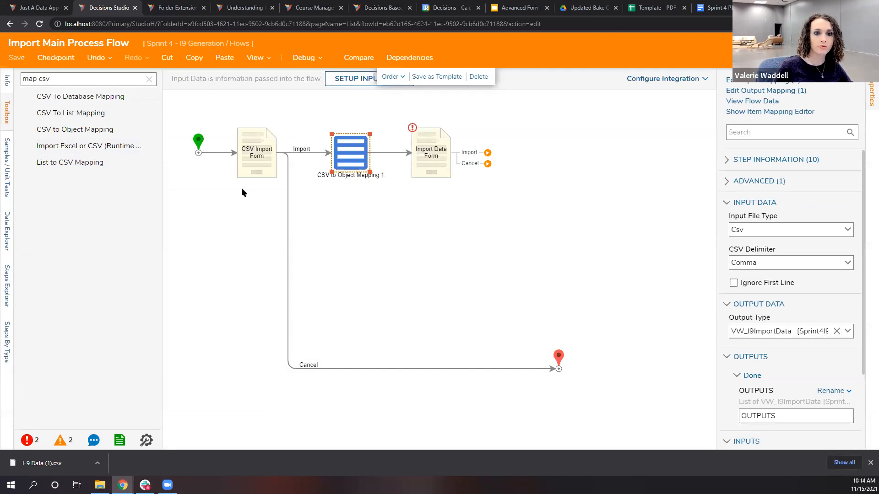
click(524, 299)
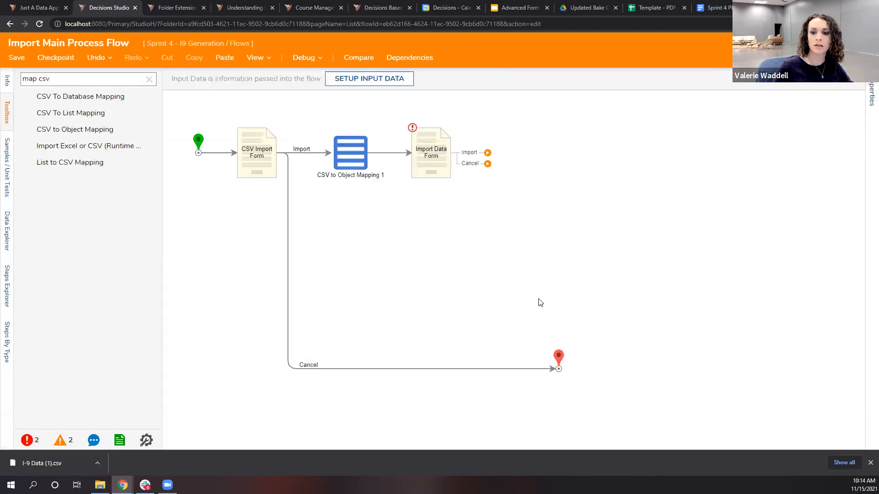
Step: Reopen the CSV to Object Mapping step's item mapping, check the __INPUT field connections, and close it
click(348, 162)
click(795, 111)
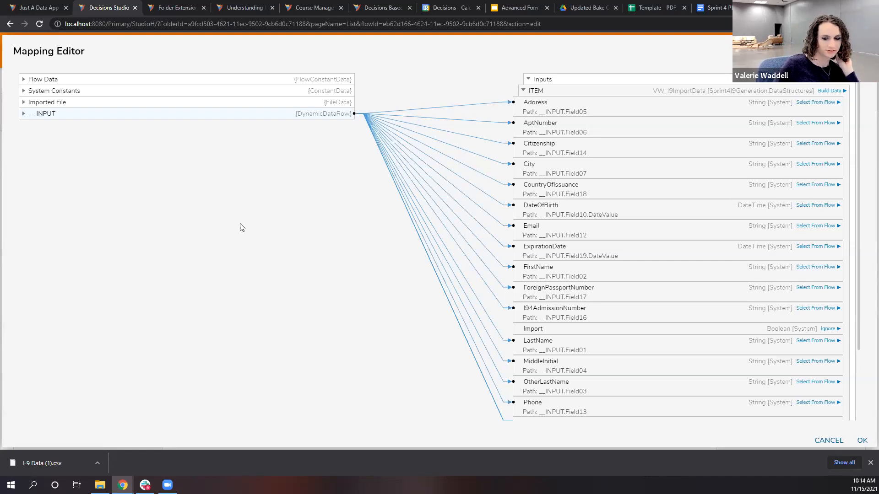
click(23, 114)
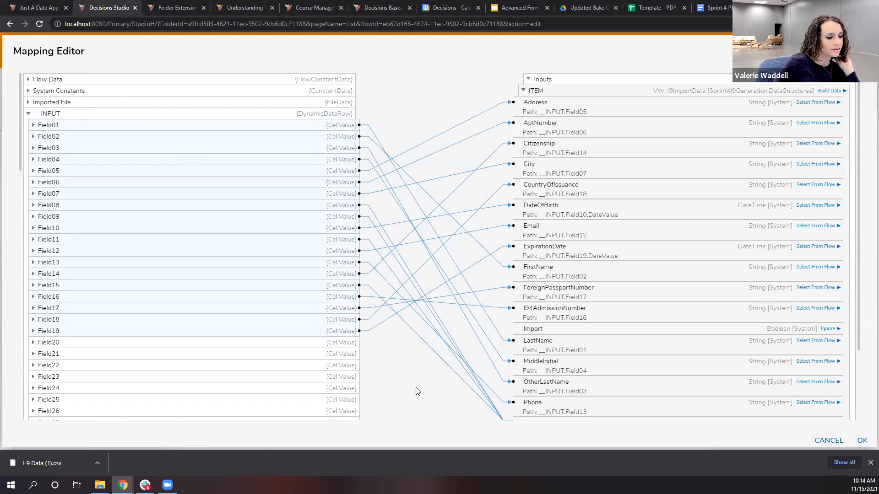
click(862, 441)
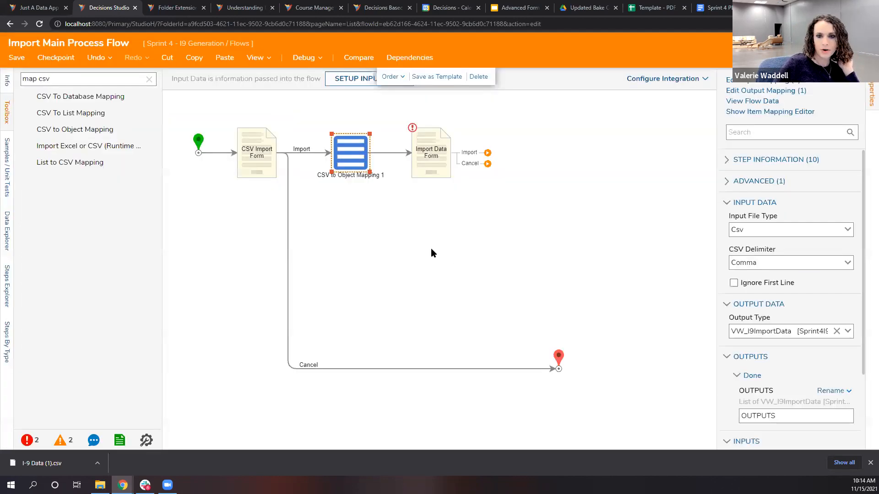
Step: Reroute CSV Import Form's Cancel path from the form's underside, keep Import connected to the mapping step, and move the mapping step and Import Data Form closer
click(257, 150)
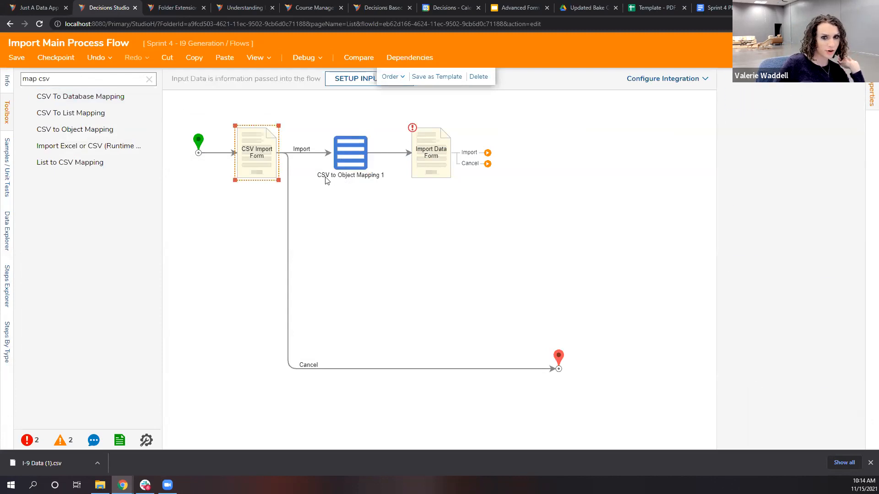
click(288, 197)
click(277, 151)
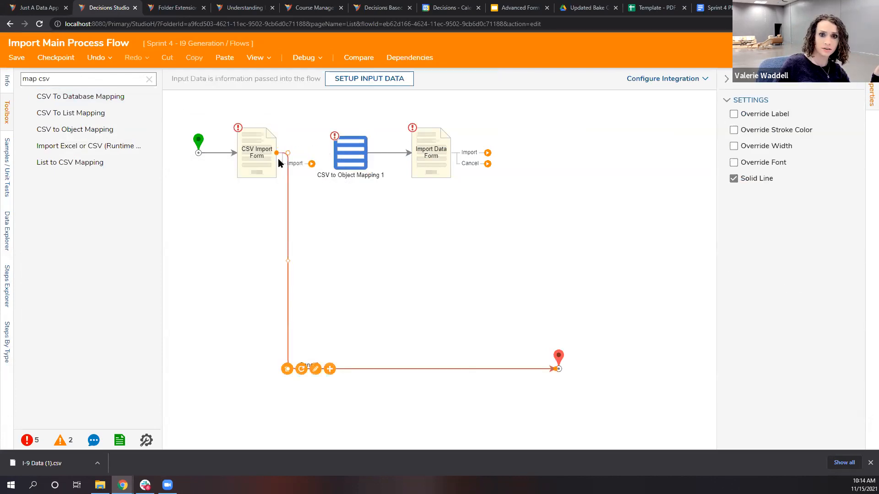
drag(311, 164, 350, 154)
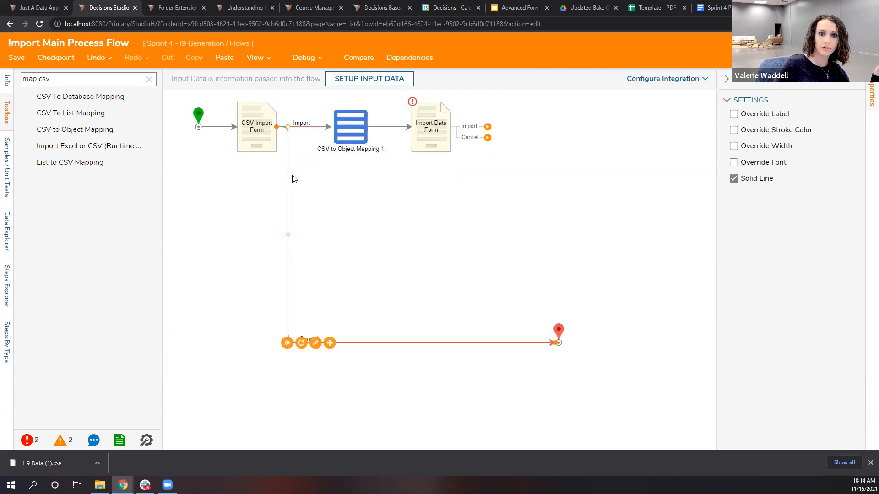
drag(277, 127, 270, 164)
drag(348, 132, 324, 133)
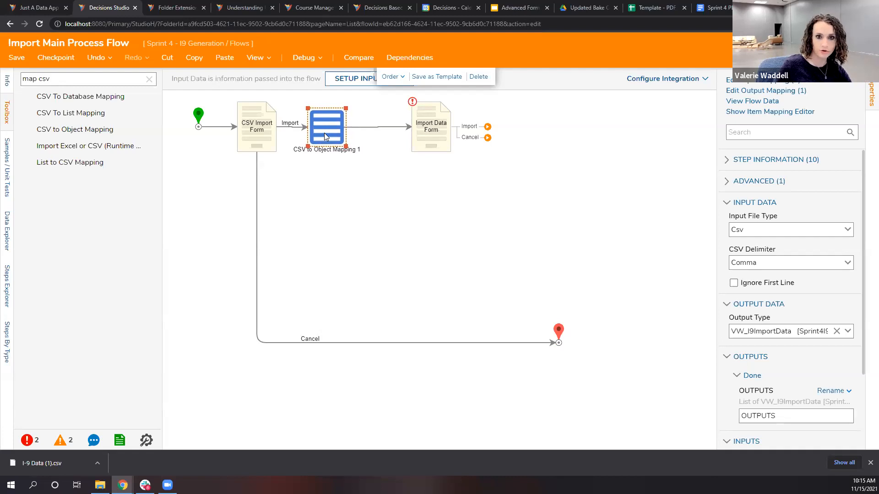
drag(428, 129, 395, 128)
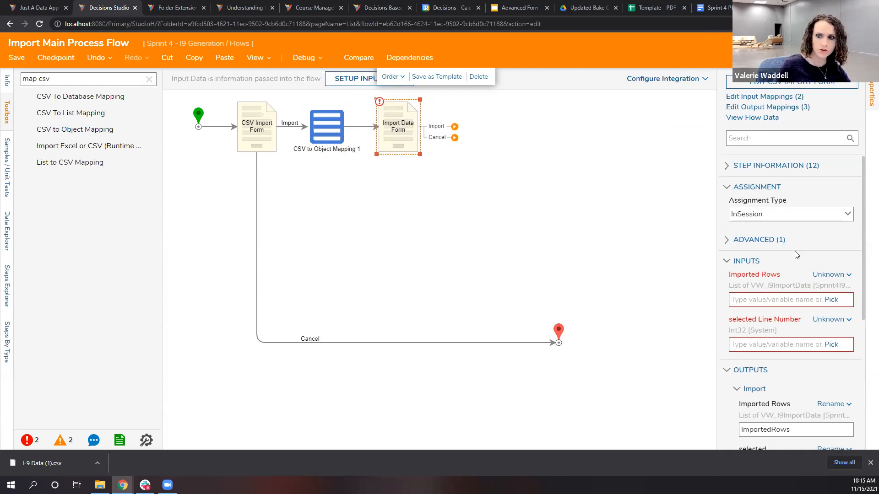
Step: Map Import Data Form's Imported Rows input to the OUTPUTS list produced by the CSV to Object Mapping step
scroll(778, 270, down, 2)
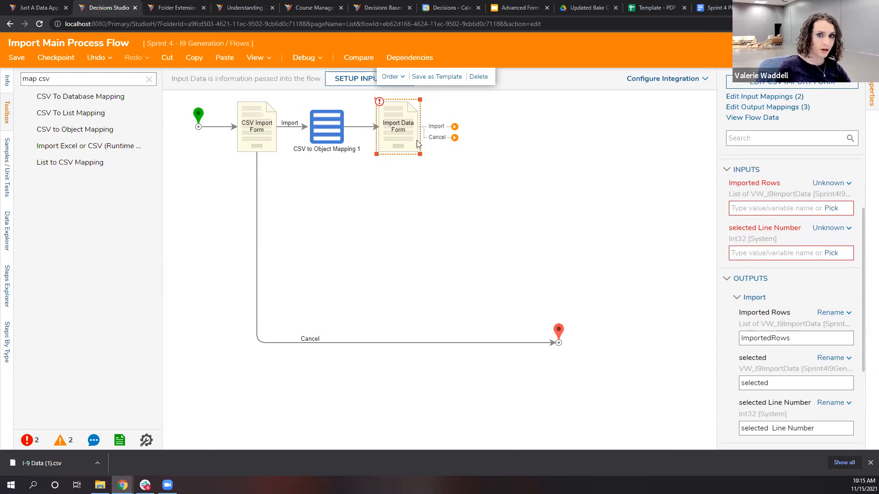
click(324, 131)
scroll(783, 309, down, 2)
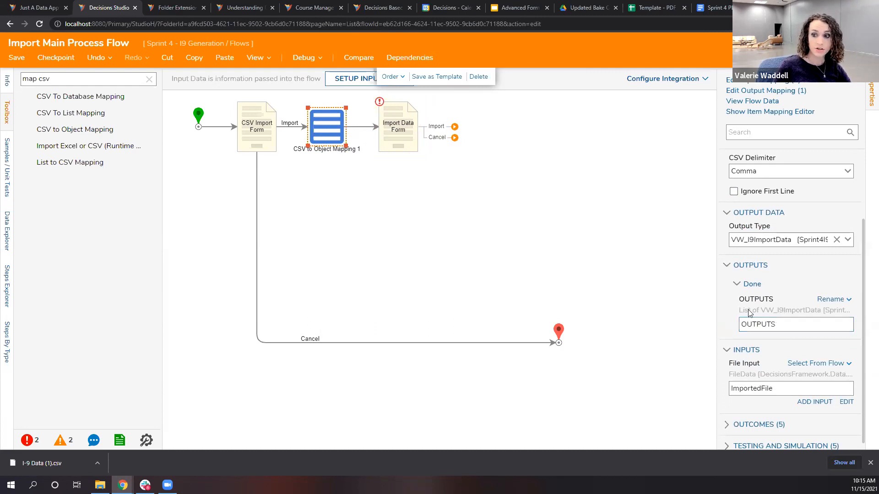
click(397, 128)
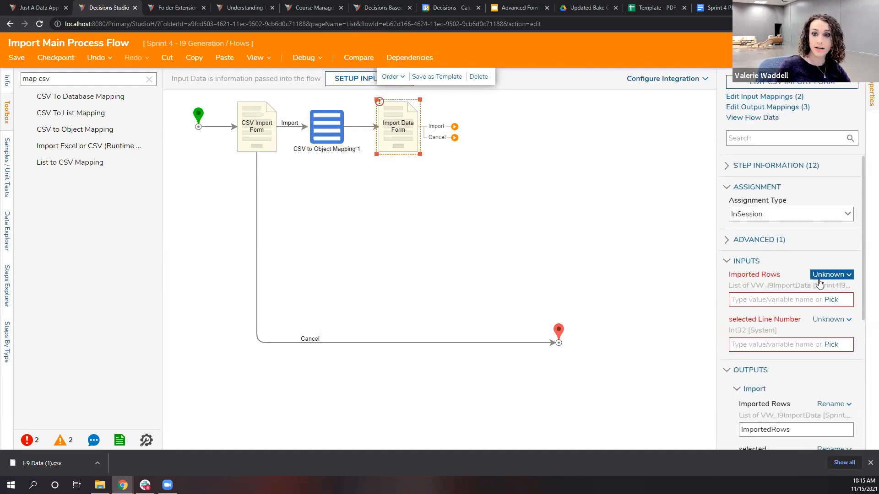
click(831, 304)
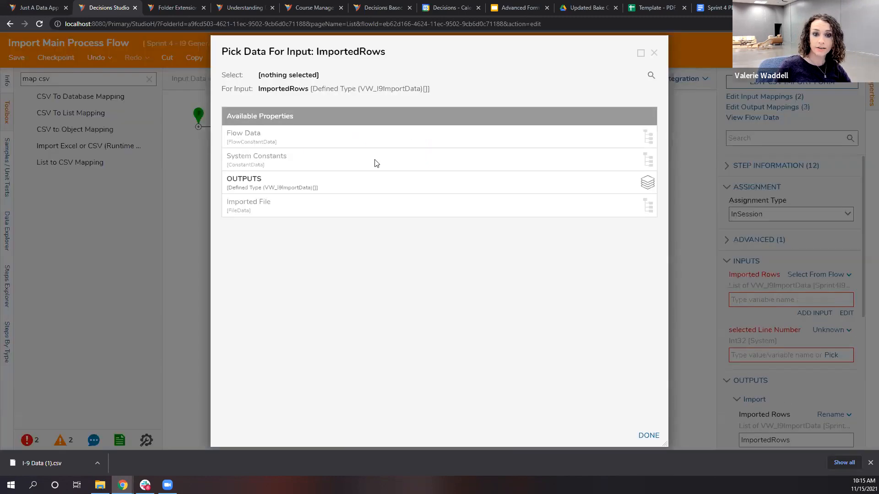
click(369, 185)
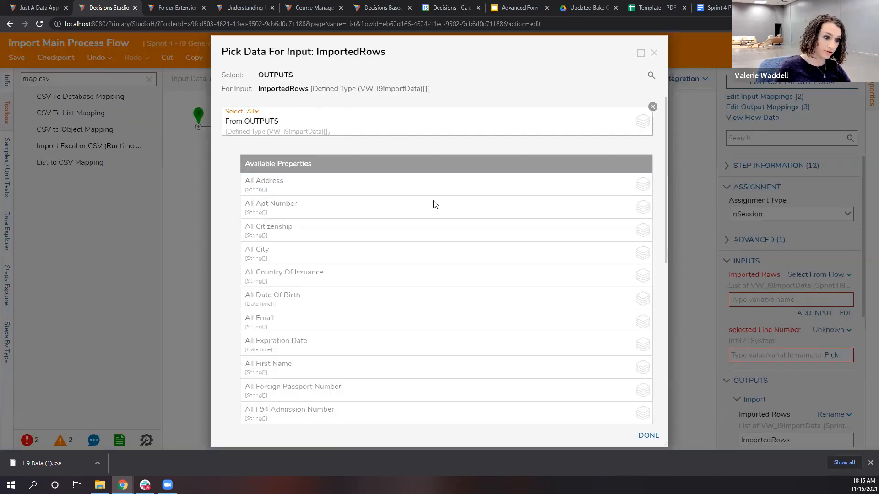
click(648, 437)
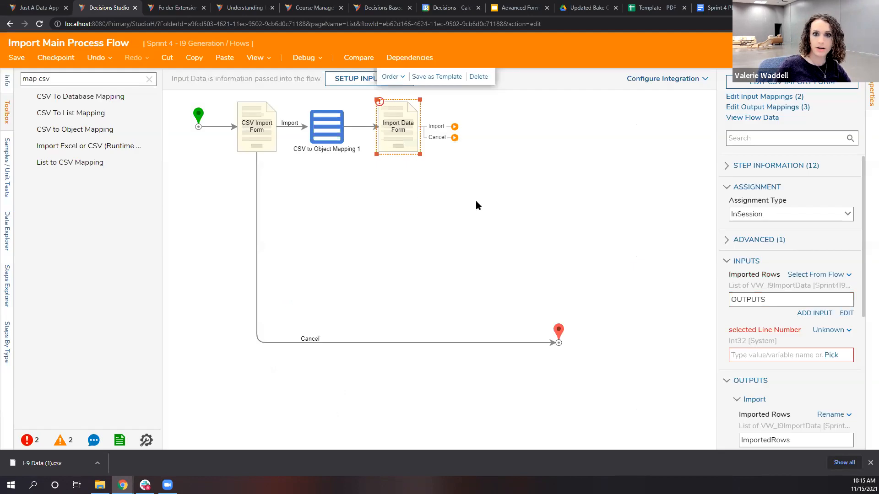
Step: Set Import Data Form's selected Line Number input to Ignore and connect its Cancel and Import paths to the end step
click(828, 331)
click(792, 335)
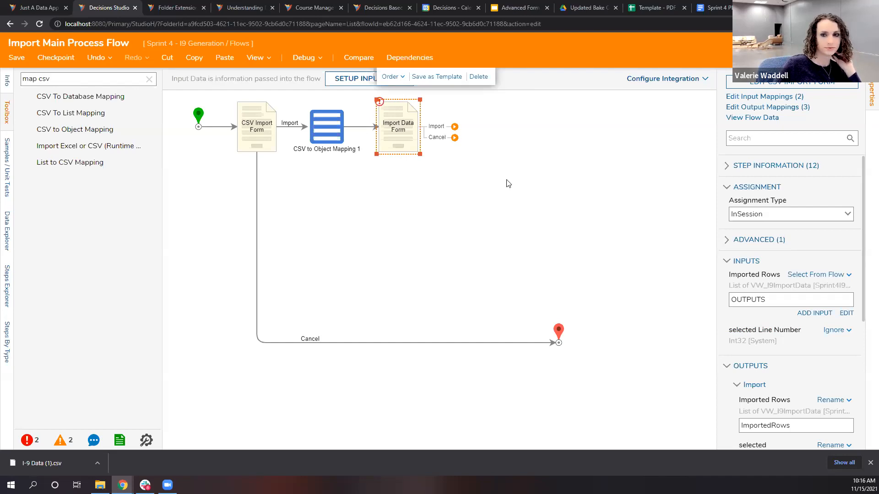
drag(454, 138, 557, 347)
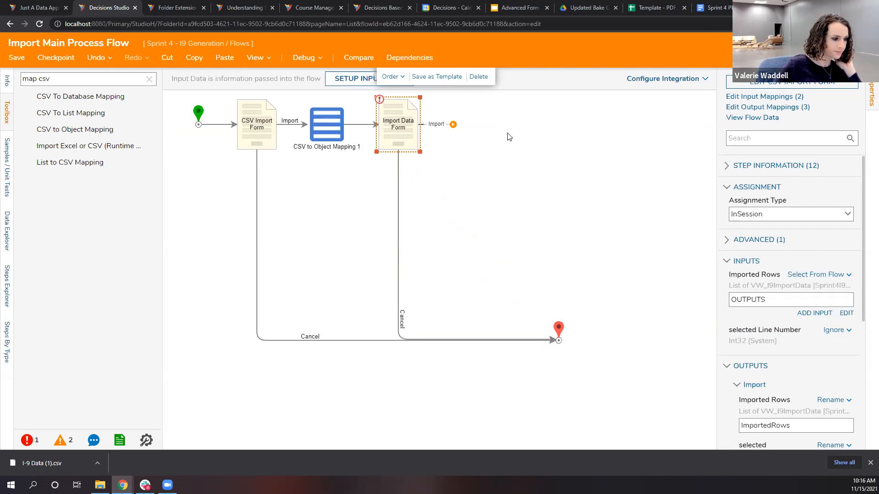
drag(453, 124, 558, 341)
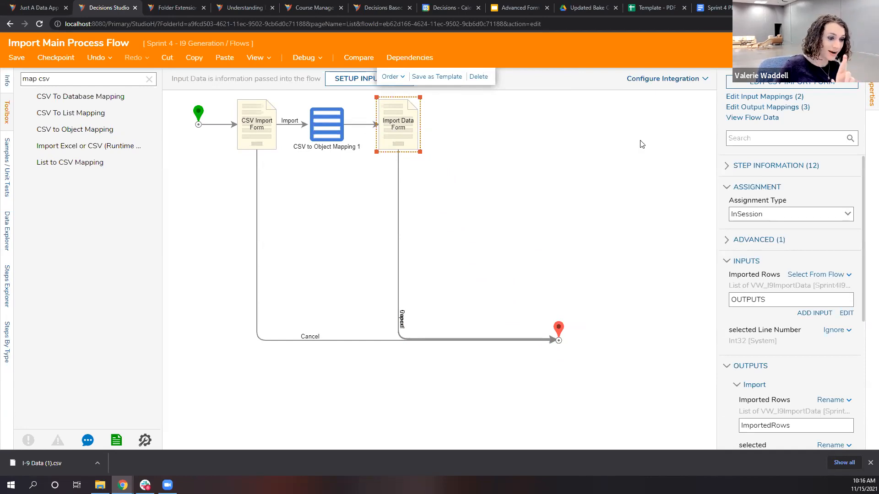
Step: Debug Import Main Process Flow and import I-9 Data (1).csv through the CSV Import Form
click(297, 56)
click(459, 197)
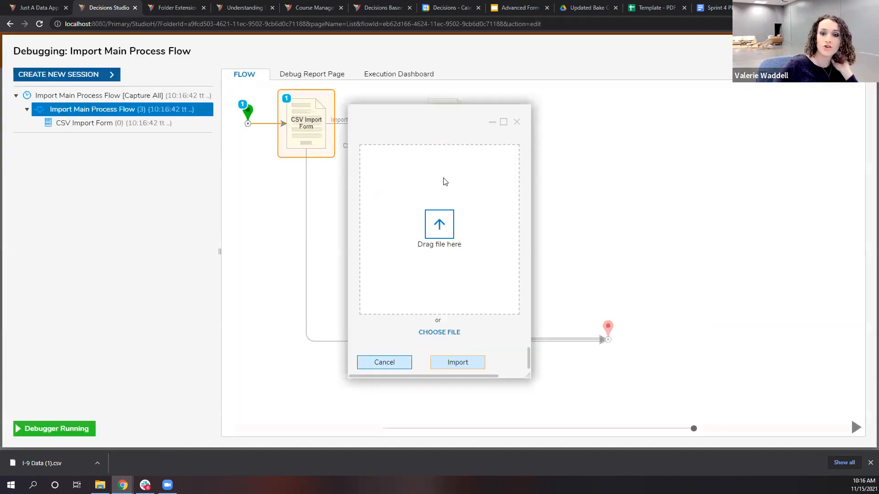
drag(33, 463, 429, 243)
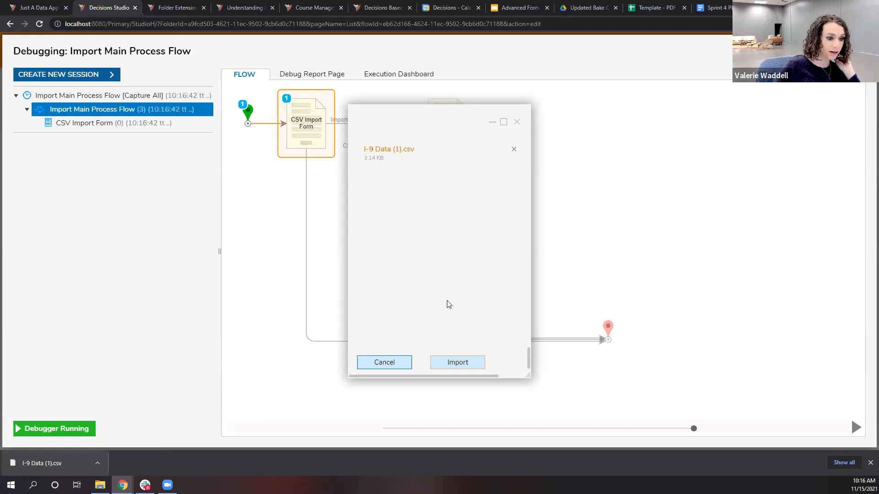
click(456, 362)
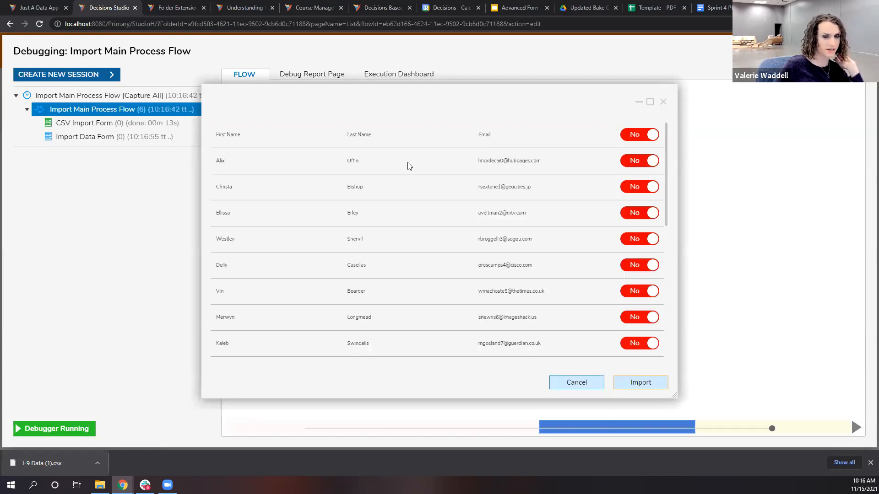
Step: Review the imported rows, test the Yes/No switches on the header row and first data rows, and exit the debugger
scroll(404, 179, down, 3)
scroll(406, 180, up, 3)
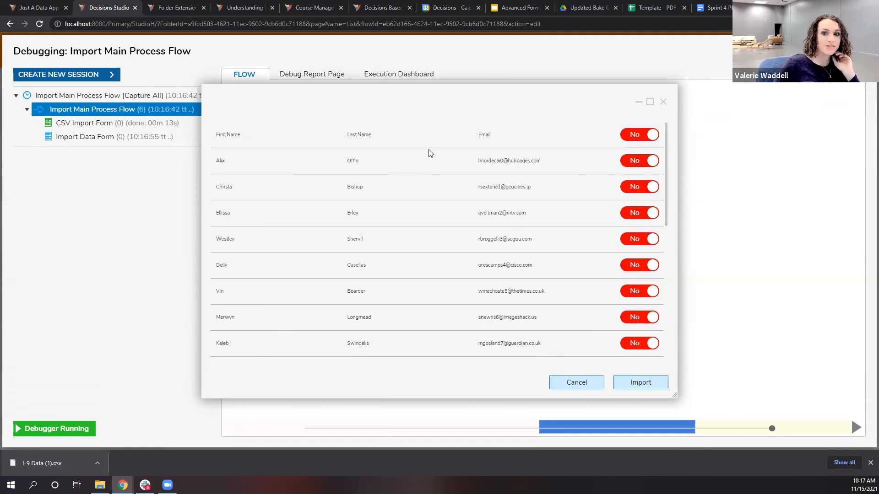
click(639, 136)
click(639, 136)
click(639, 137)
click(640, 136)
click(639, 136)
click(640, 136)
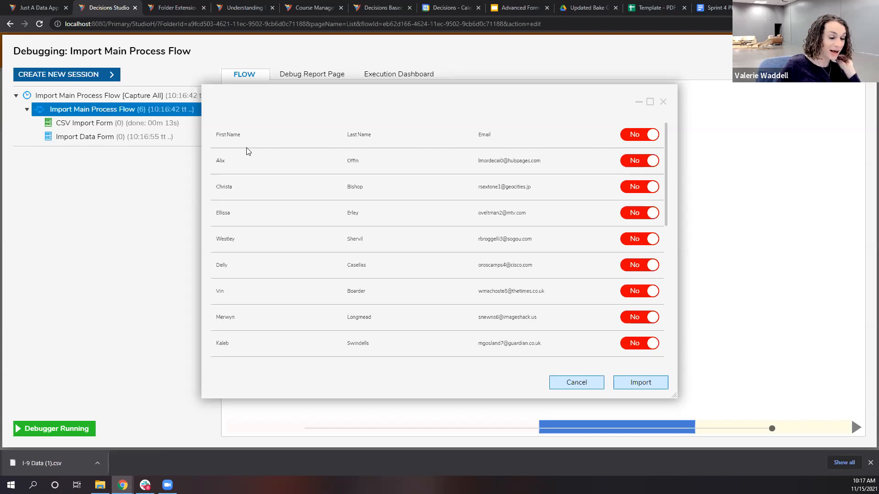
click(640, 160)
click(639, 187)
click(639, 187)
click(640, 161)
click(639, 134)
click(639, 135)
click(639, 135)
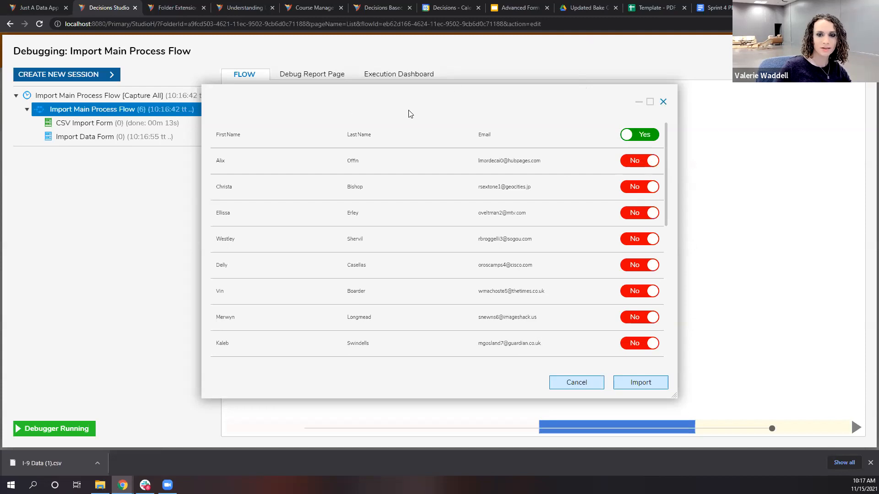
key(Escape)
key(Escape)
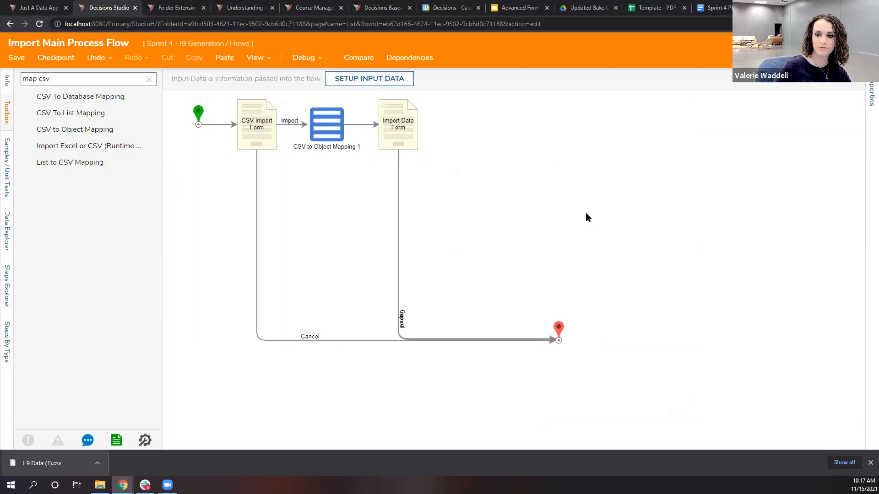
Step: Enable Ignore First Line on the CSV to Object Mapping step
click(397, 128)
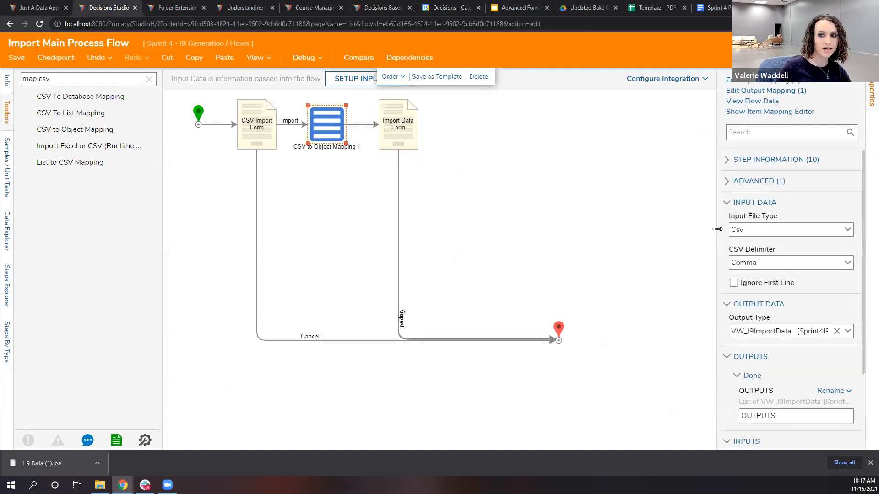
drag(746, 230, 715, 230)
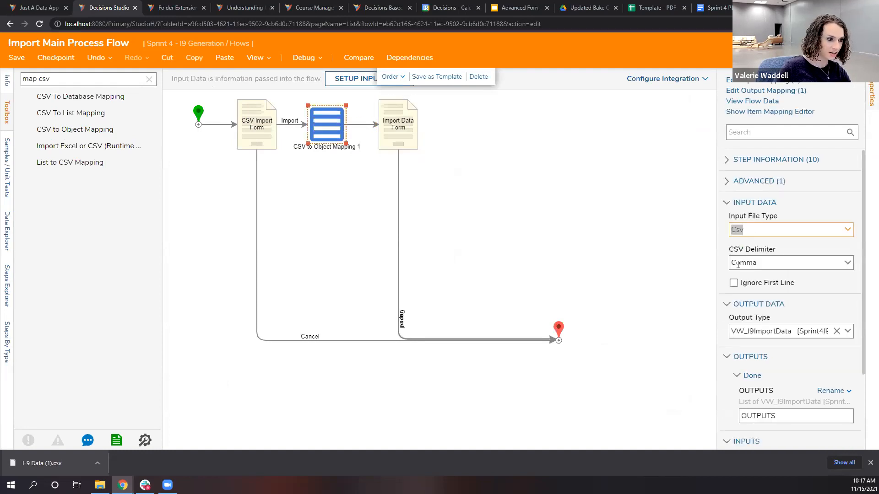
click(806, 289)
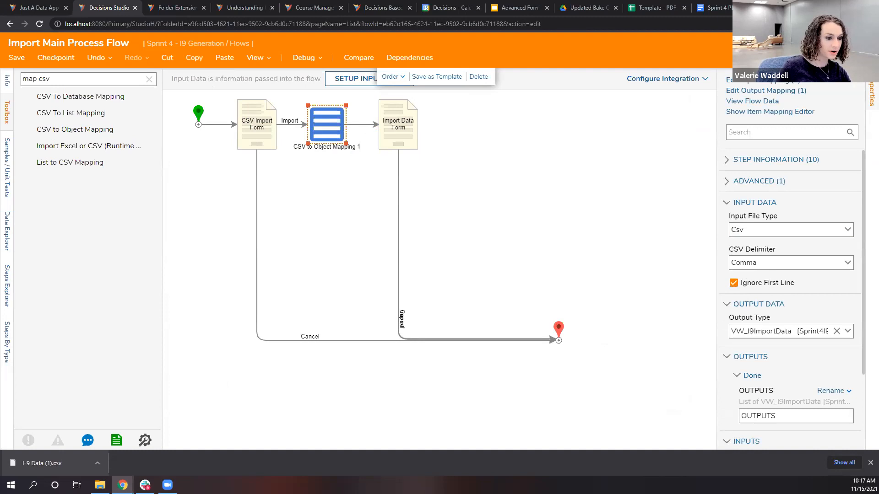
click(492, 151)
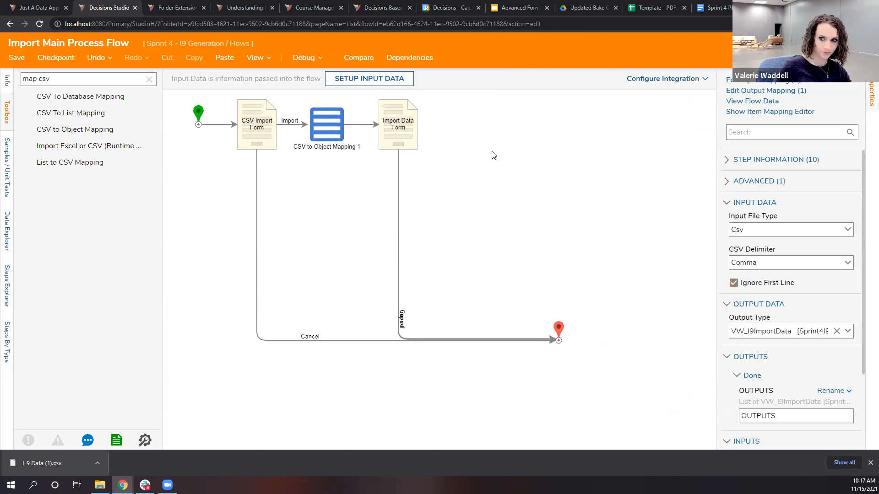
Step: Start a new debug run of Import Main Process Flow and import I-9 Data (1).csv again
click(303, 57)
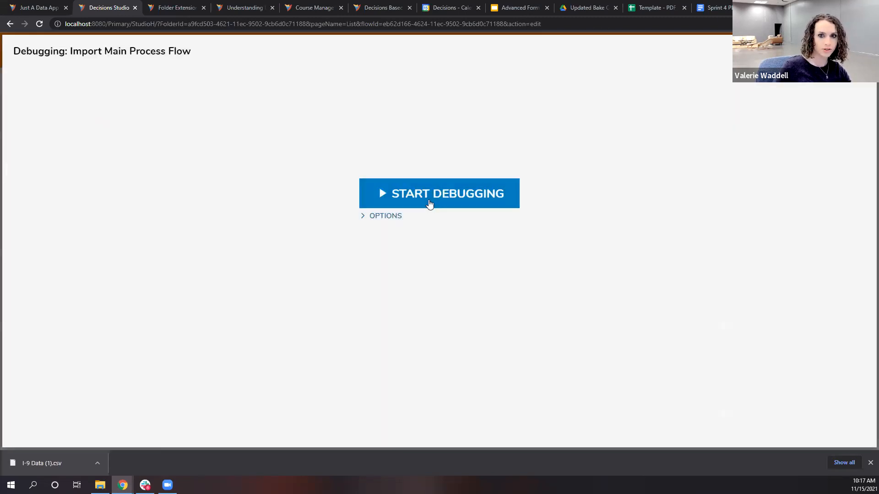
click(430, 197)
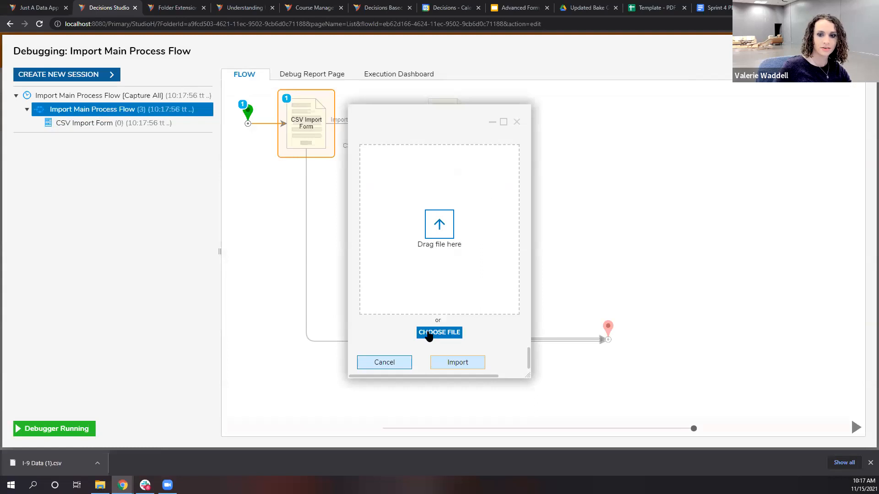
drag(40, 460, 418, 285)
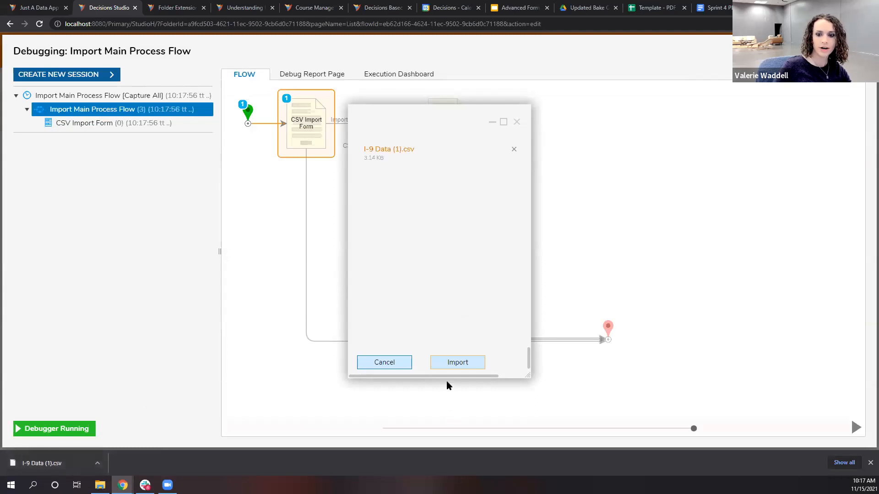
click(456, 363)
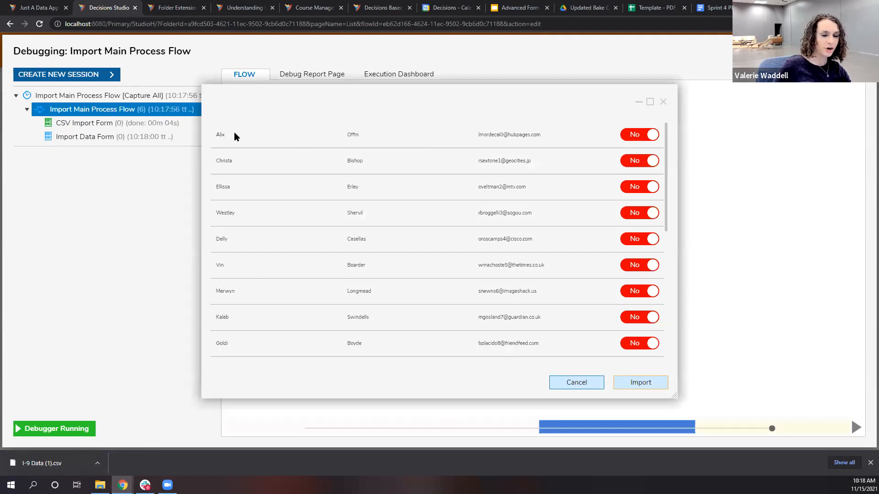
Step: Test the Yes/No switches on the first five imported rows, leave only the first and fifth at Yes, and close the form
click(645, 138)
click(649, 160)
click(641, 187)
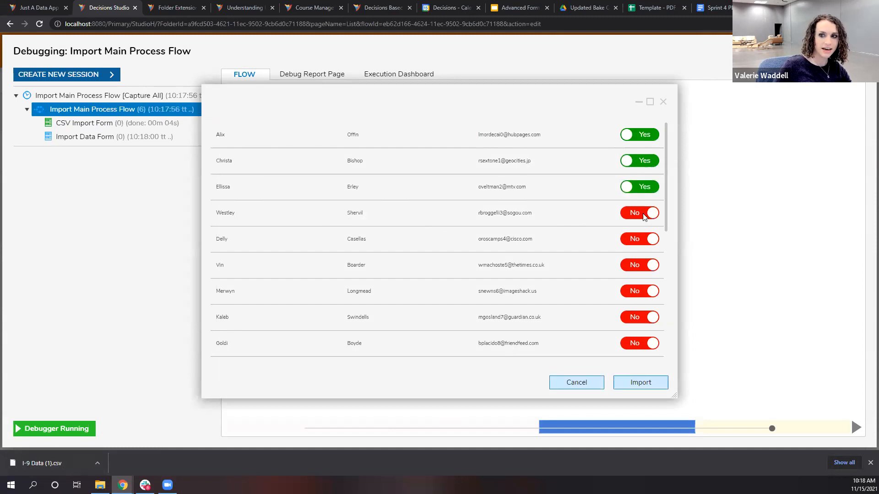
click(645, 215)
click(640, 242)
click(639, 214)
click(640, 188)
click(639, 161)
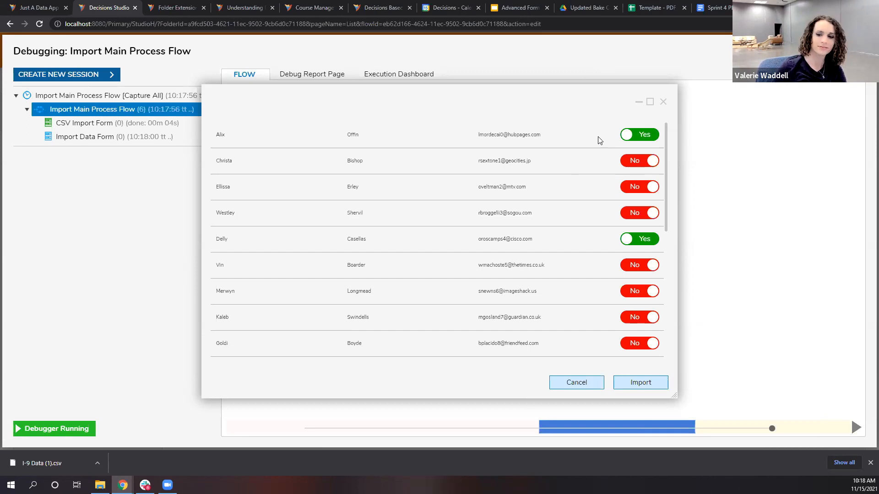
click(663, 103)
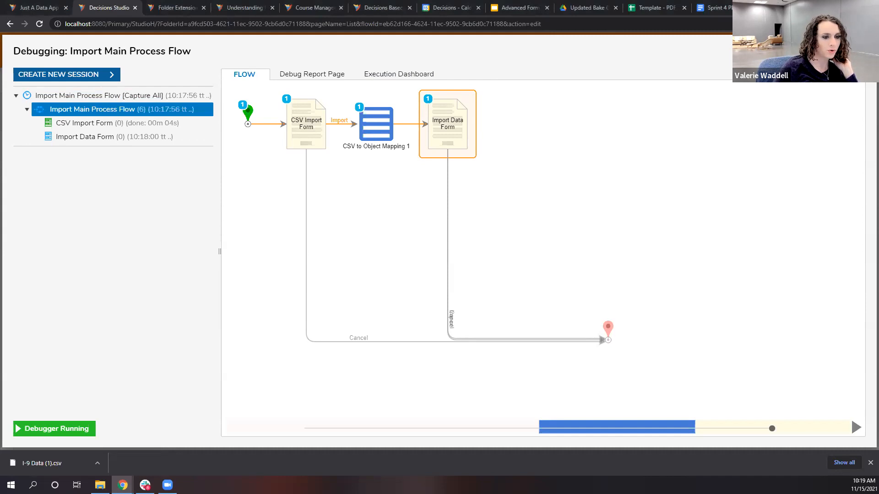
Step: Switch to the Advanced Forms presentation and advance to the Sub Dialogs slide
click(533, 9)
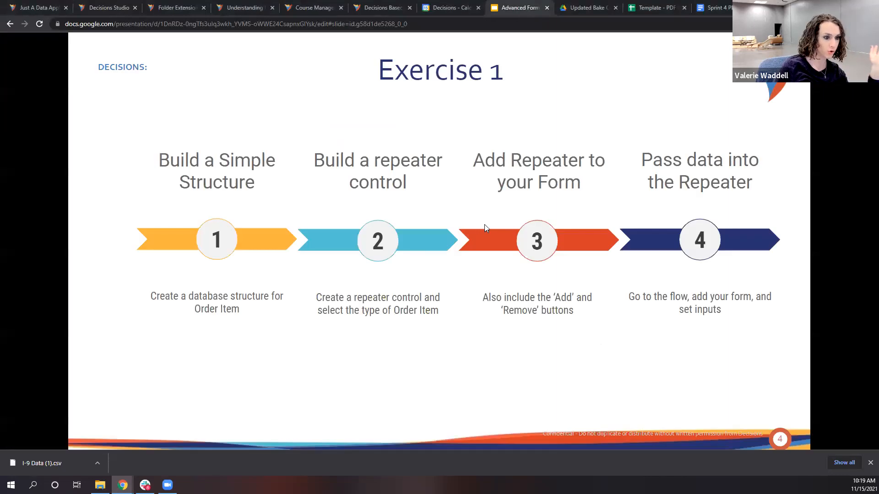
click(484, 224)
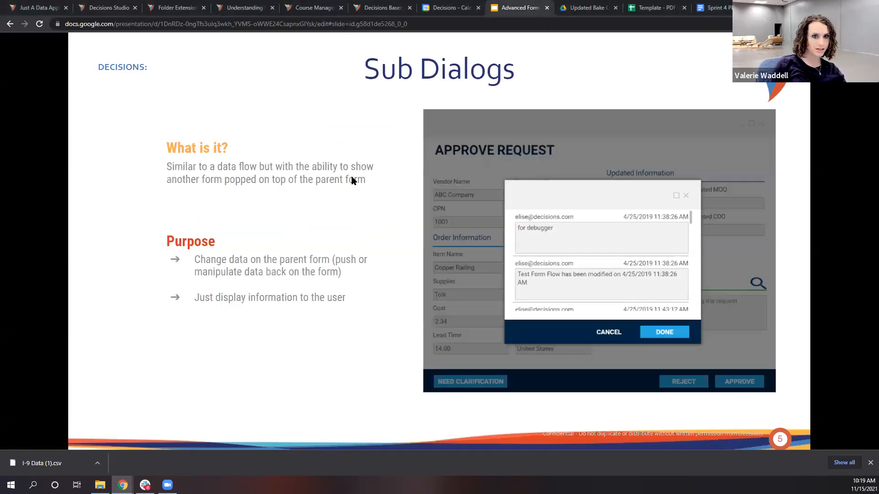
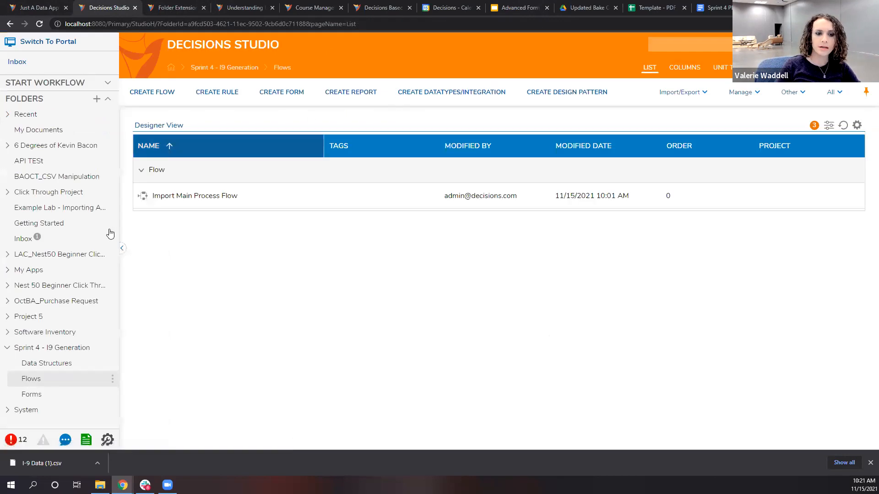
Step: Open the Css folder in System > Designers and view the Clean Tiles Style and RWTravelsplash style sheets
scroll(57, 309, down, 2)
click(8, 350)
scroll(28, 277, down, 3)
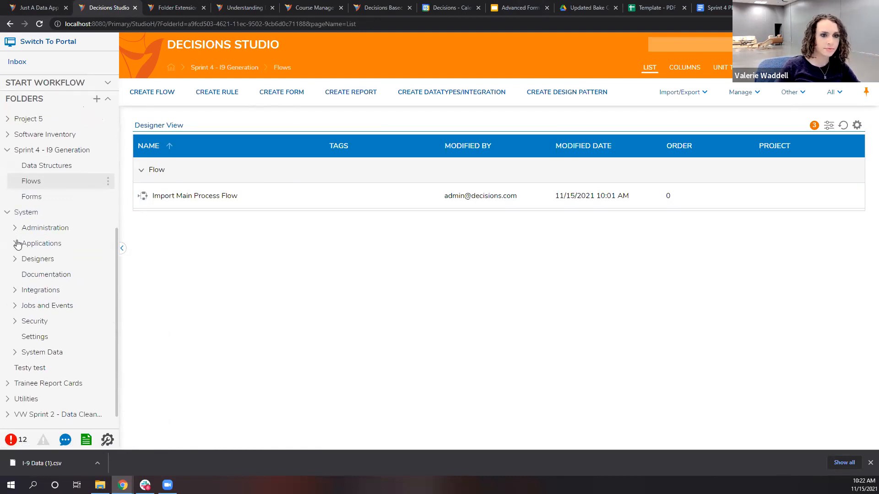
click(17, 257)
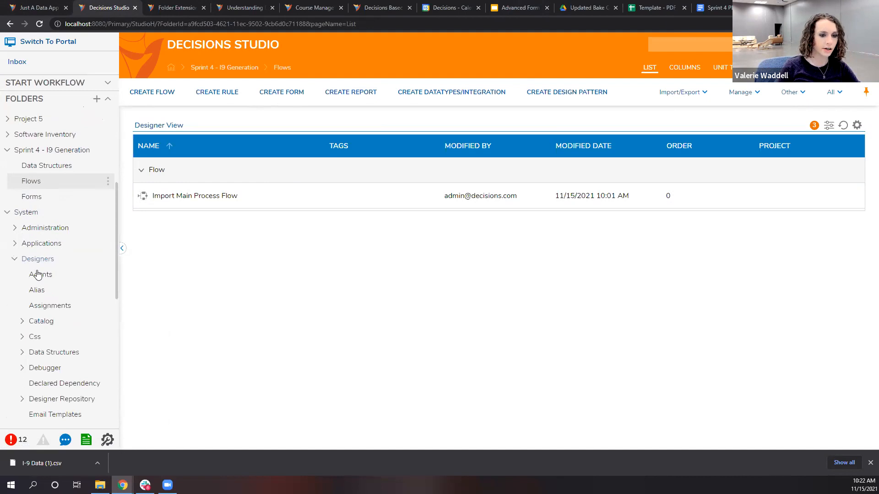
click(33, 336)
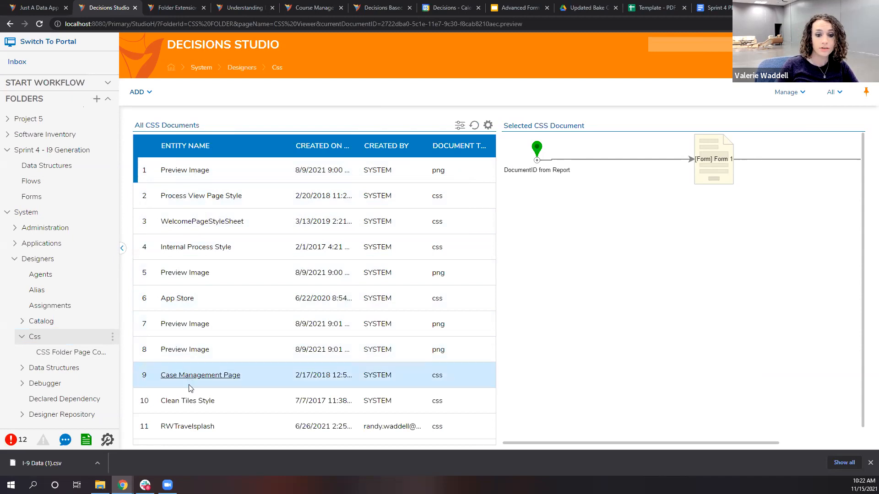
click(192, 403)
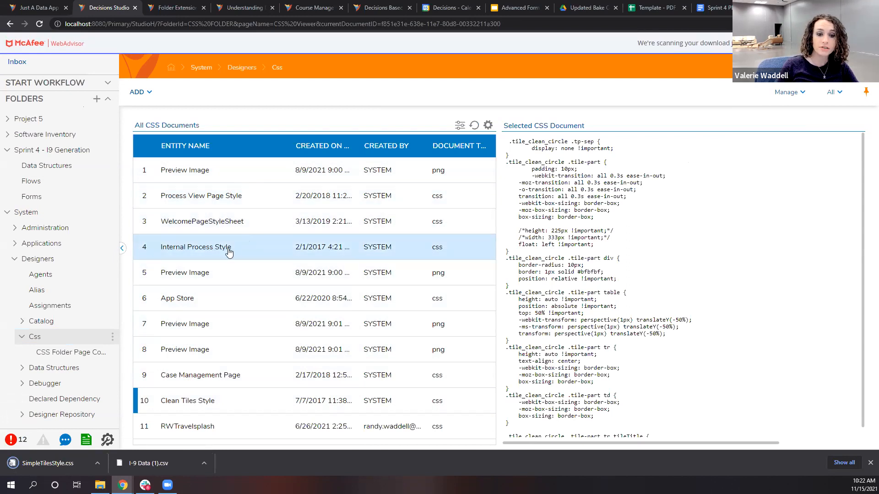
click(188, 427)
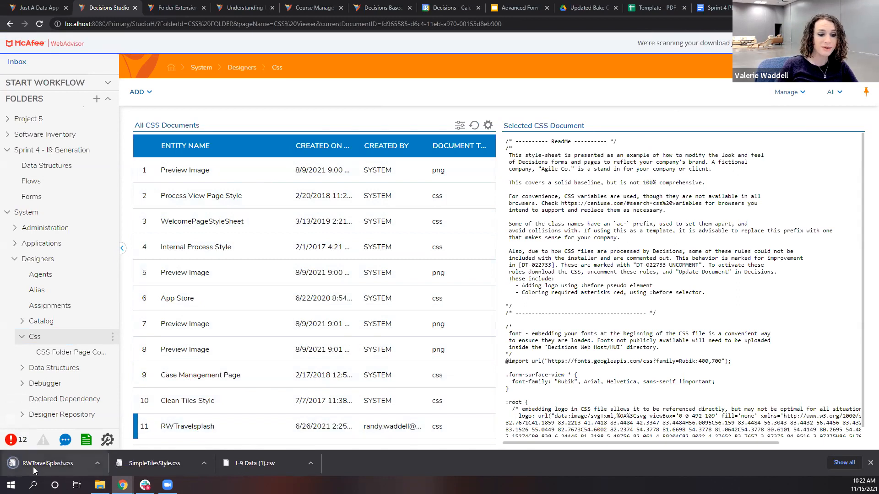
Step: Open the downloaded RWTravelSplash.css file in Notepad and highlight the ReadMe comment text for reading
click(33, 467)
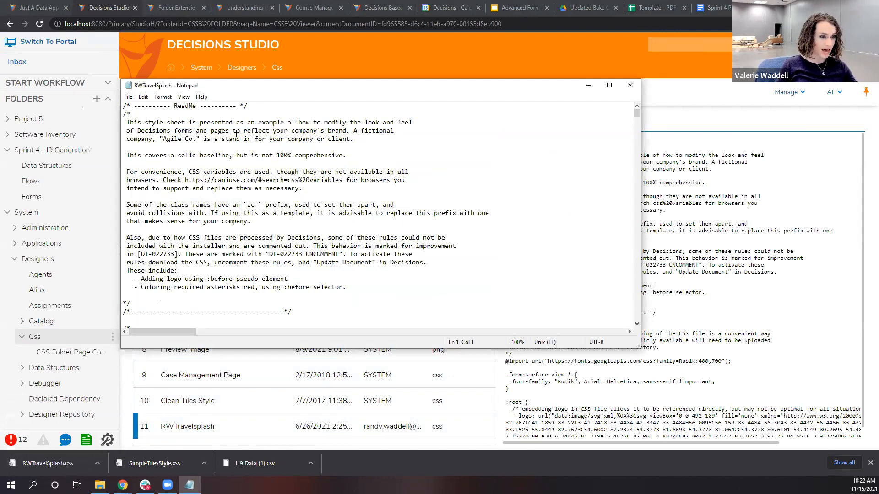
drag(184, 139, 189, 139)
click(199, 140)
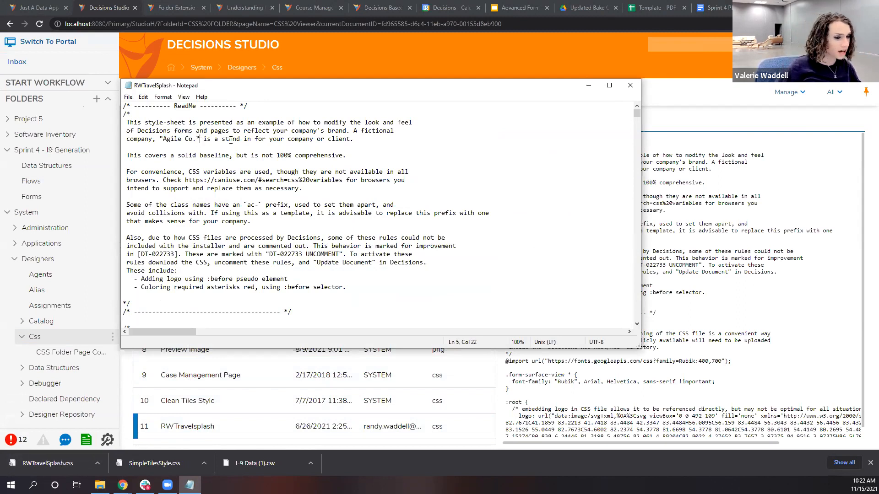
drag(147, 111, 333, 298)
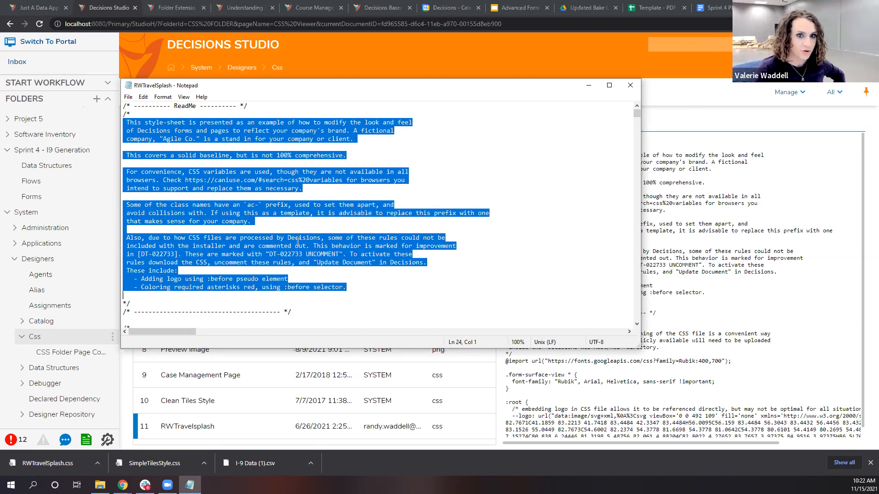
Step: Search the style sheet for "button" and step through the matches to the BUTTONS section
scroll(248, 206, down, 7)
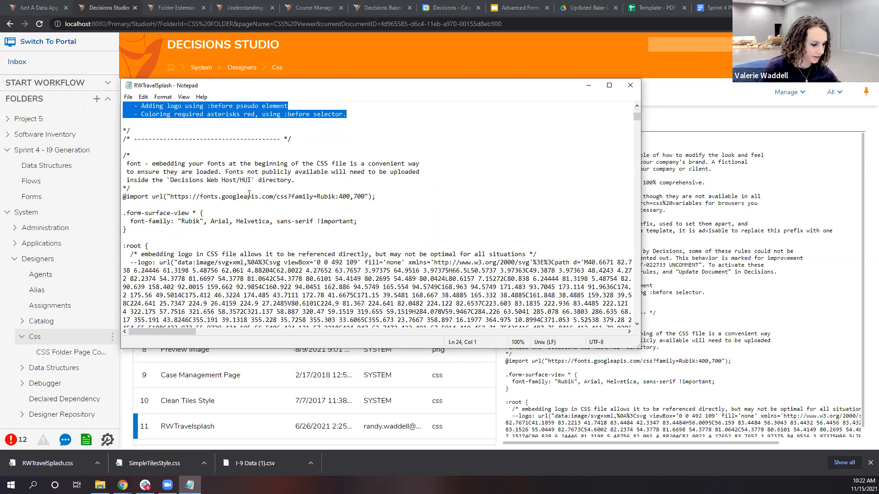
key(ctrl+f)
text(bu)
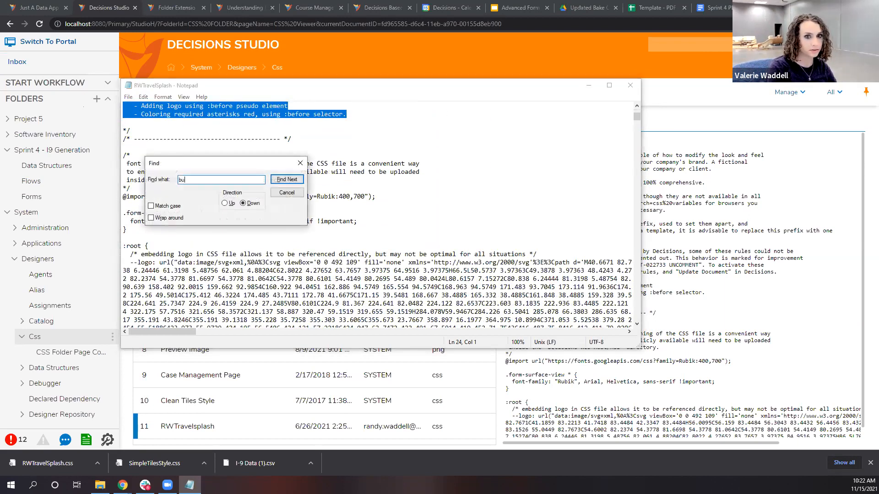
key(Return)
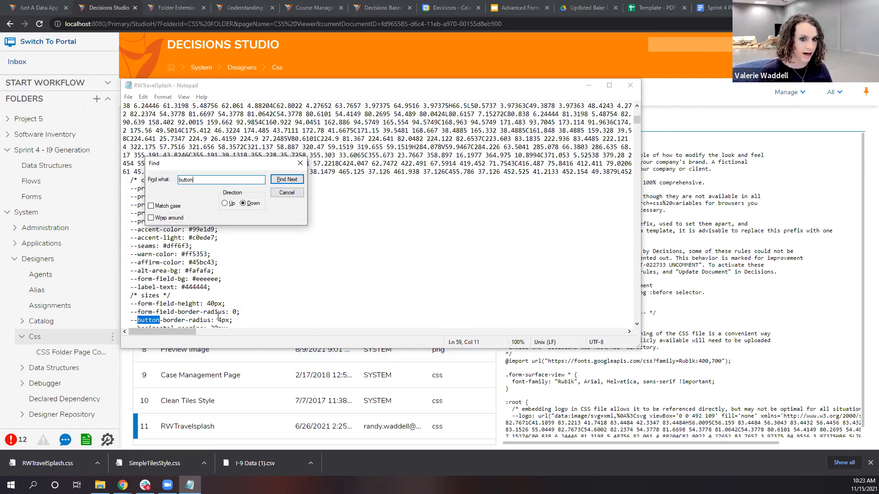
drag(218, 320, 227, 320)
click(289, 179)
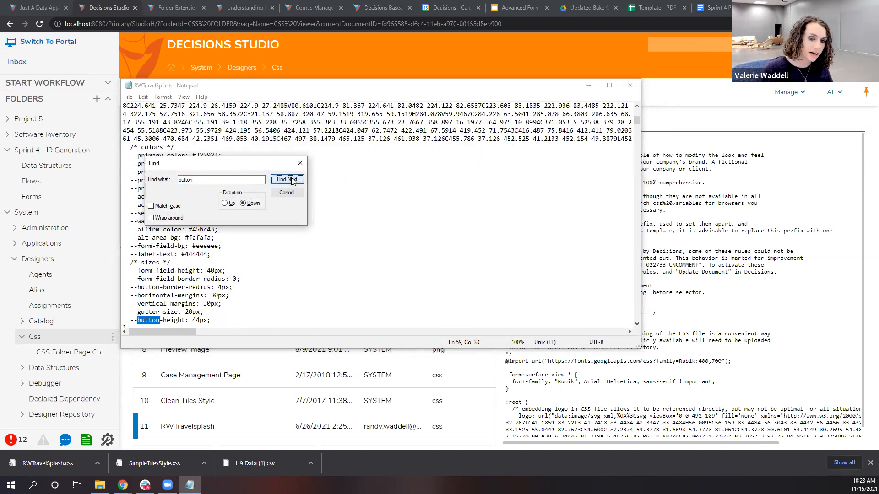
click(286, 179)
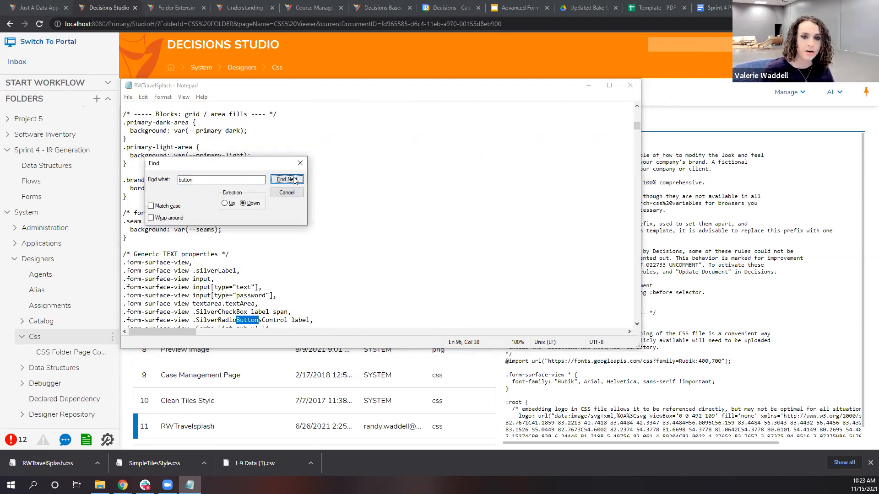
click(294, 180)
click(293, 180)
click(293, 180)
click(293, 180)
click(294, 180)
click(293, 179)
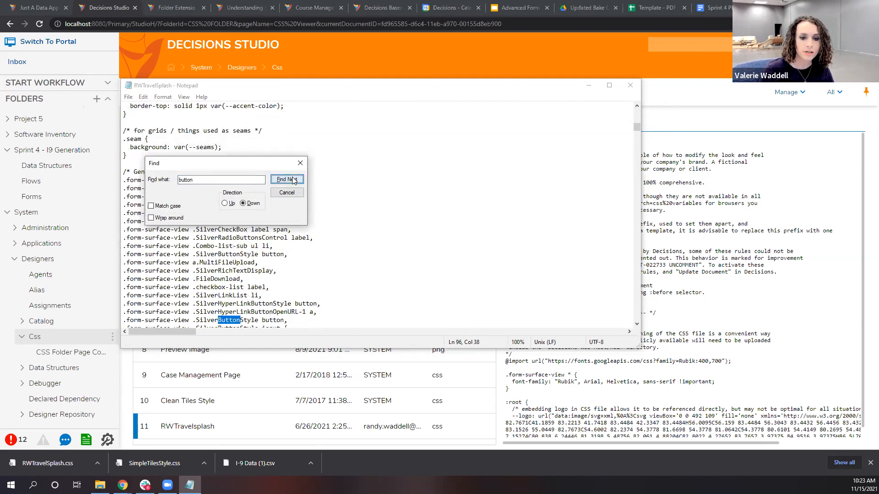
click(294, 180)
click(293, 181)
click(293, 180)
click(294, 181)
click(294, 181)
Step: Examine the common button style rules in the BUTTONS section and close the search dialog
scroll(311, 241, down, 2)
scroll(312, 240, down, 5)
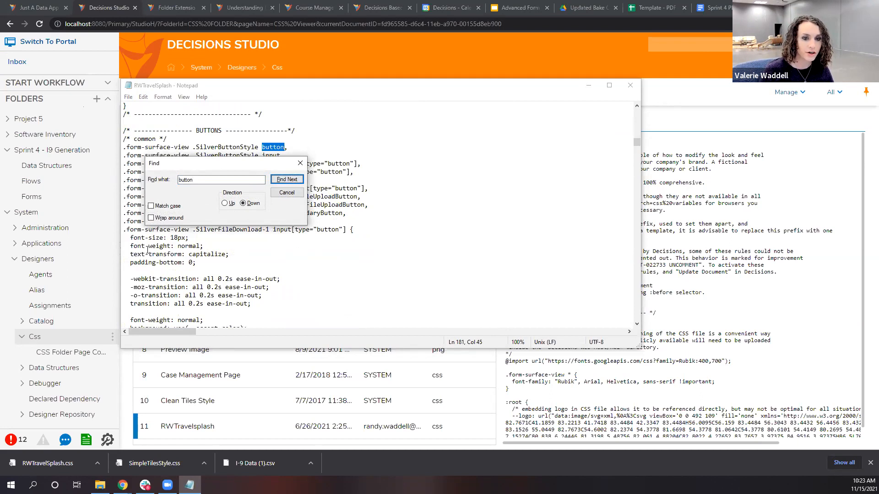
scroll(186, 262, down, 1)
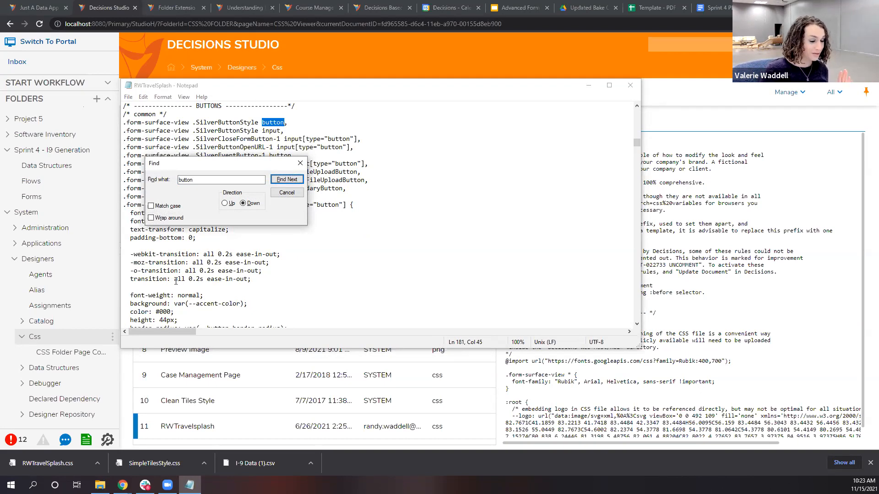
click(301, 164)
scroll(262, 238, down, 3)
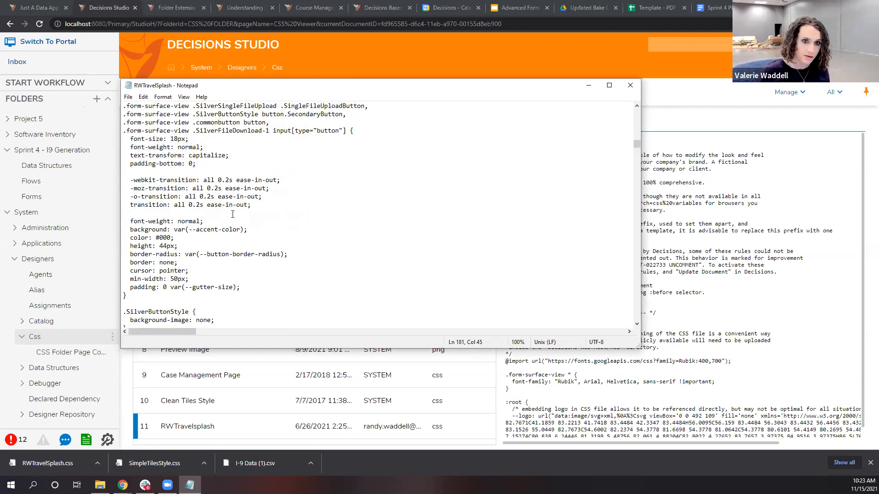
Step: Go back to the :root block and highlight its color and size variables, from the primary color to the button height
scroll(233, 214, up, 7)
click(635, 121)
drag(634, 121, 635, 109)
scroll(245, 230, down, 10)
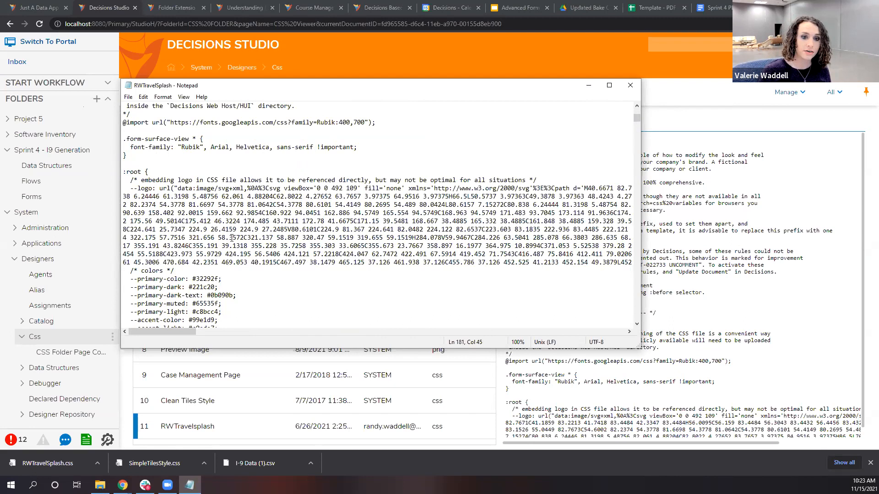
scroll(232, 238, down, 4)
drag(127, 171, 222, 270)
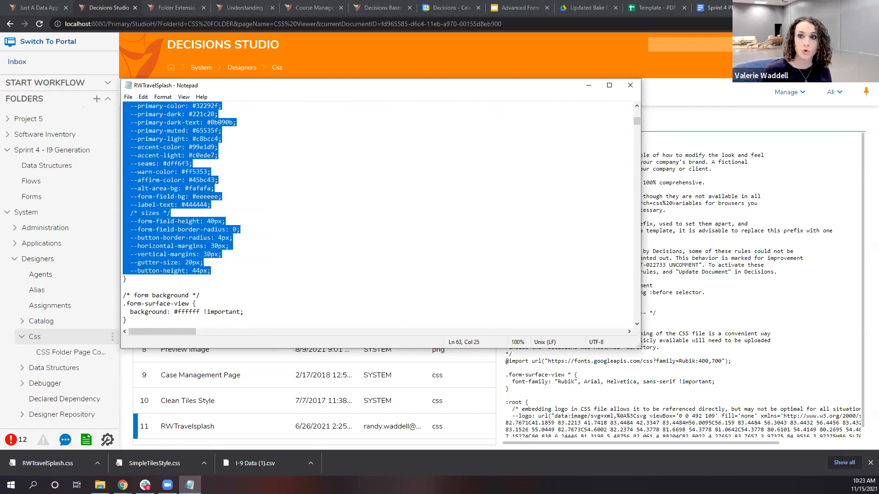
Step: Switch to Chrome, open a new tab and begin a web search starting with "colo"
click(768, 8)
text(coll)
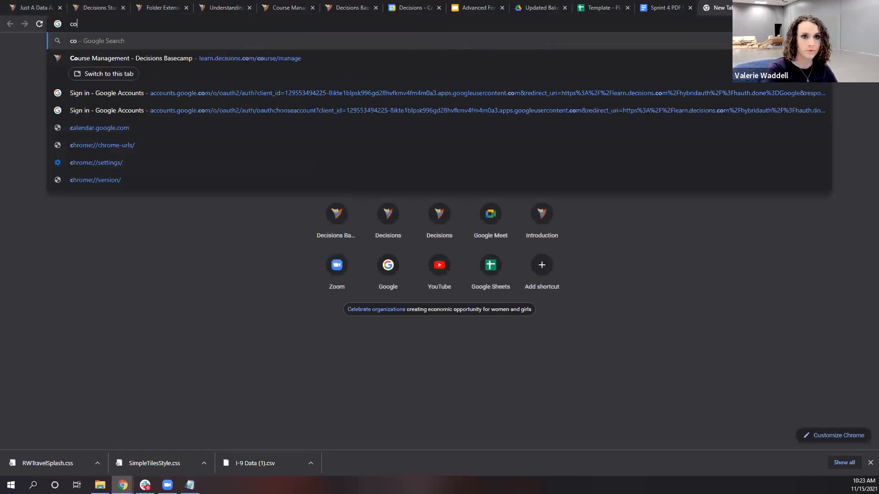
key(BackSpace)
key(BackSpace)
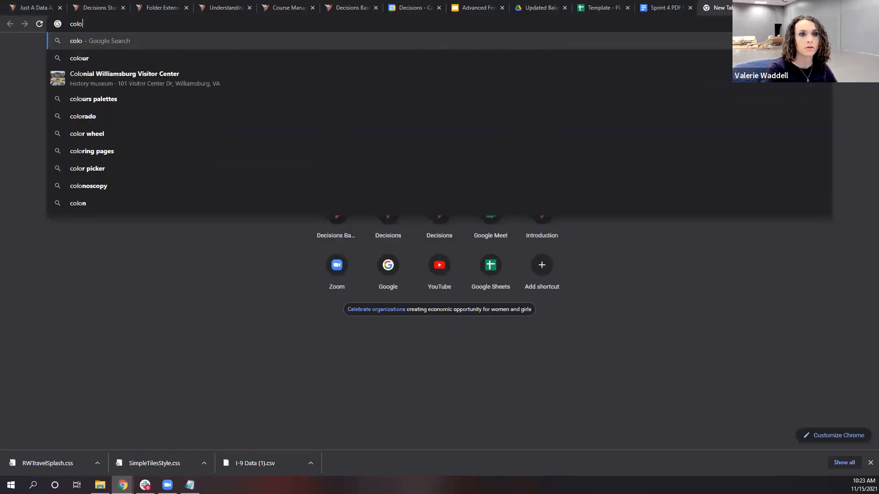
Step: Search the web for "coolors" and open the Coolors color scheme generator website
text(ol)
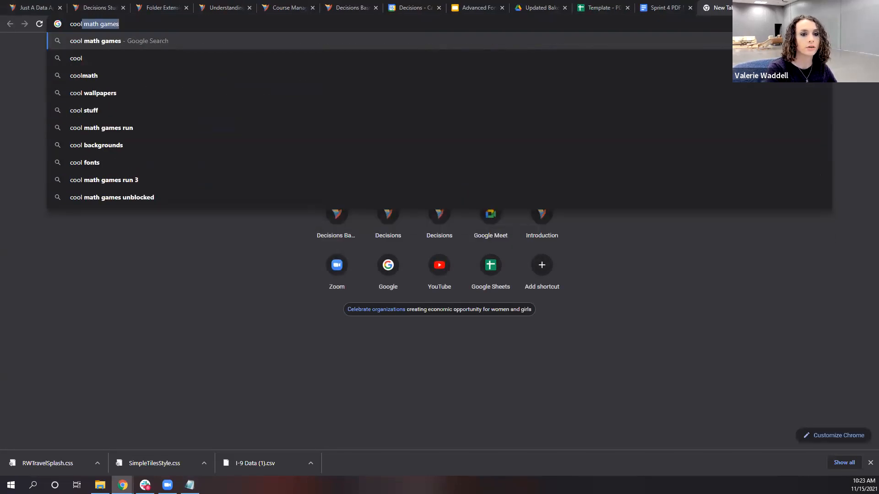
text(or)
key(Return)
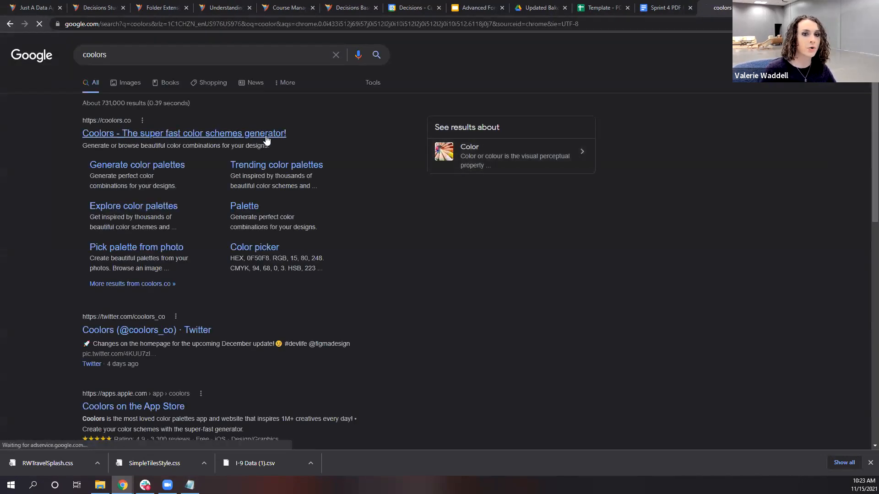
click(265, 134)
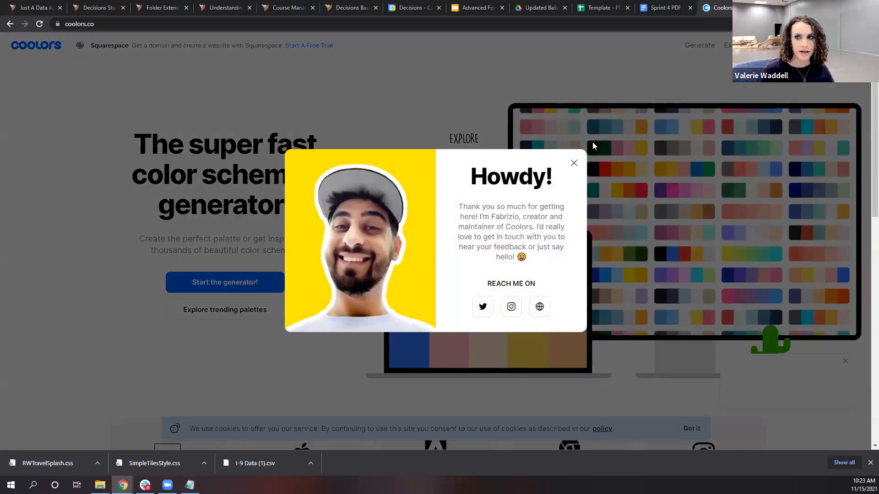
Step: Dismiss the welcome, what's-new and tutorial pop-ups on Coolors and generate a new five-color palette
click(593, 146)
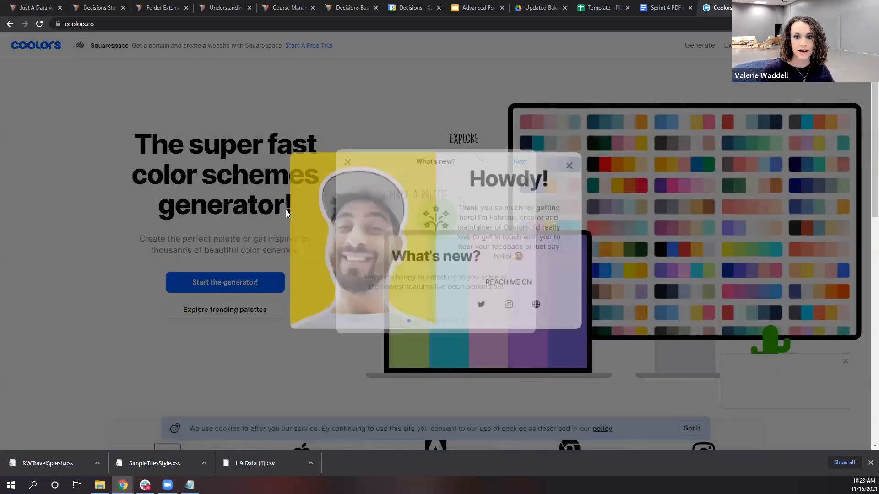
click(341, 157)
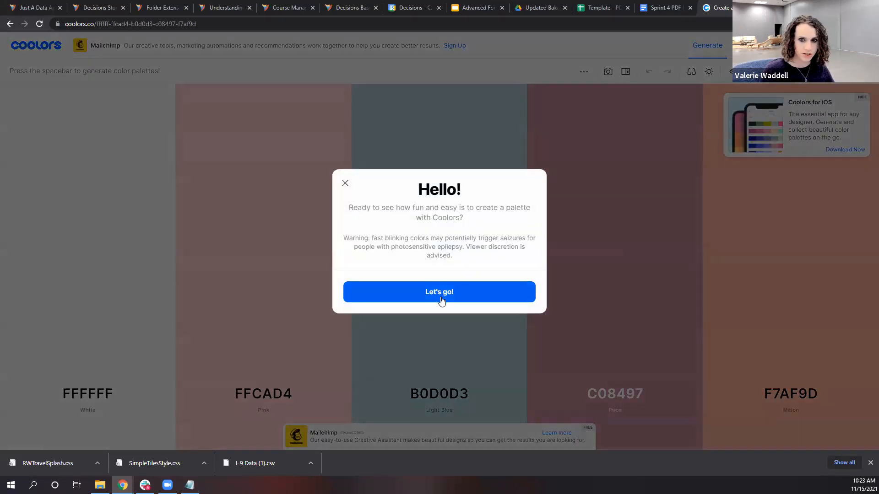
click(345, 183)
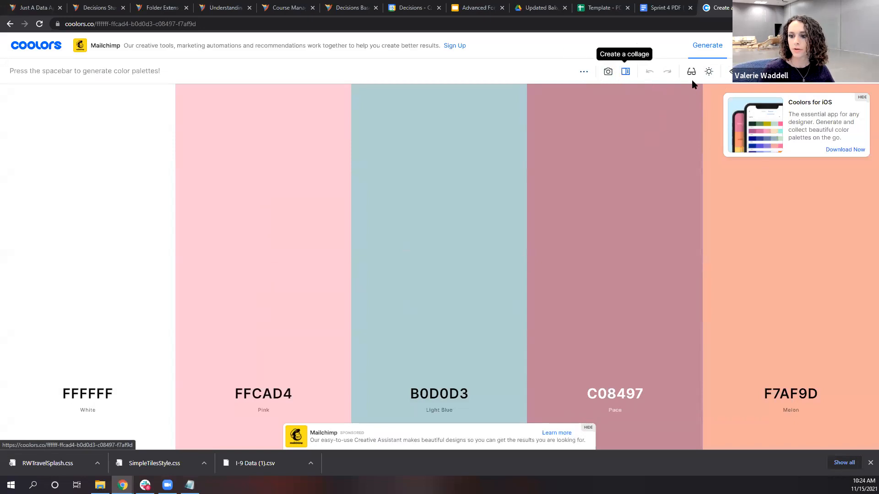
click(717, 54)
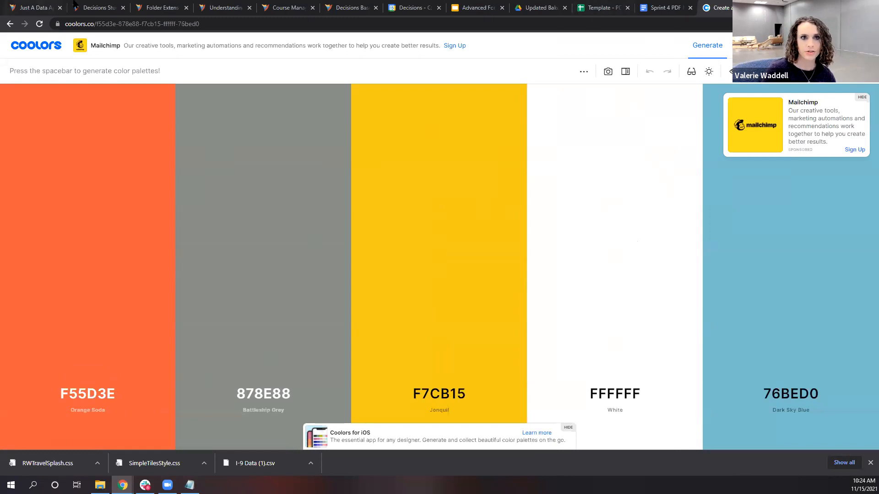
Step: Return to Decisions Studio and examine the color variables in the RWTravelsplash CSS document
click(98, 12)
scroll(570, 285, down, 5)
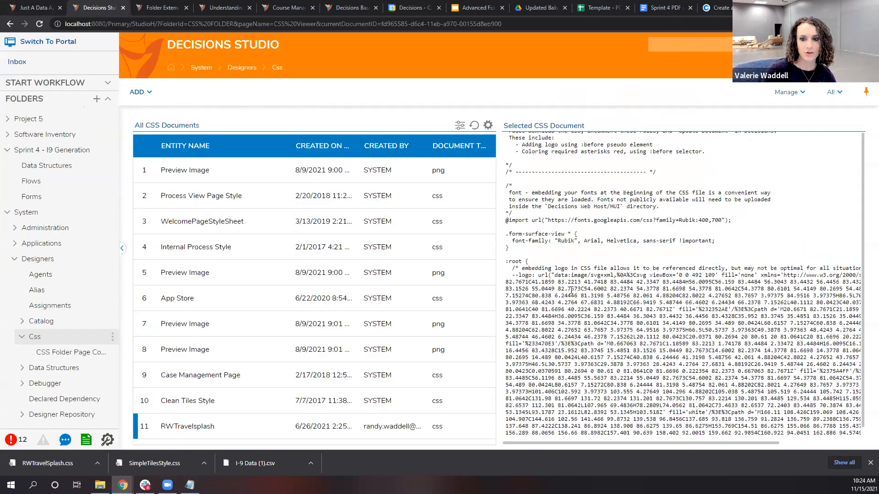
scroll(554, 314, down, 10)
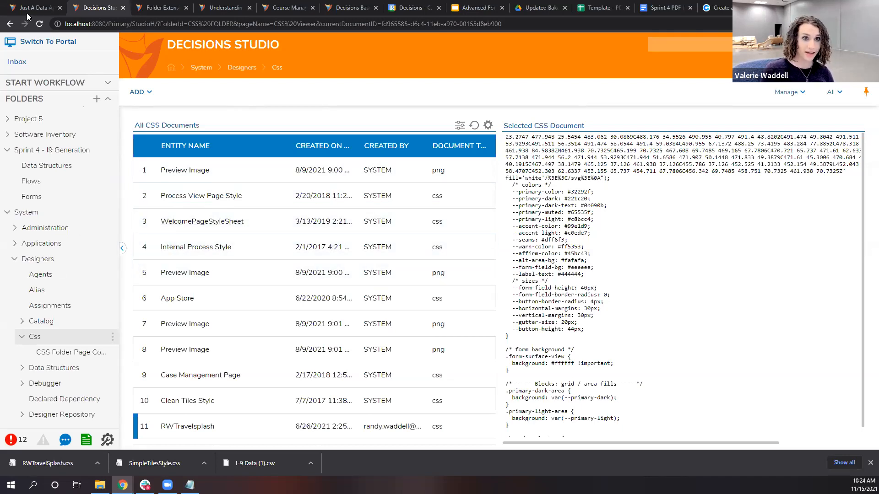
Step: Look into Import Form in the Sprint 4 - I9 Generation forms folder, leave it and open CSV Import Form for editing
click(33, 197)
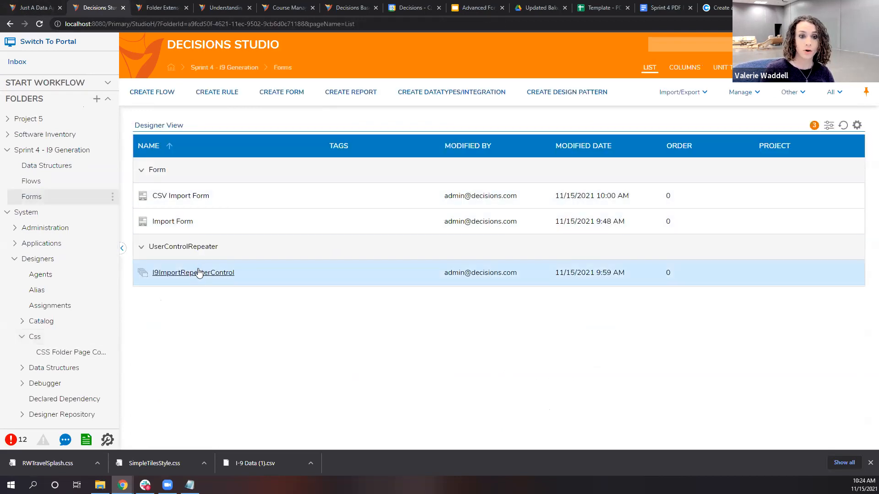
click(182, 223)
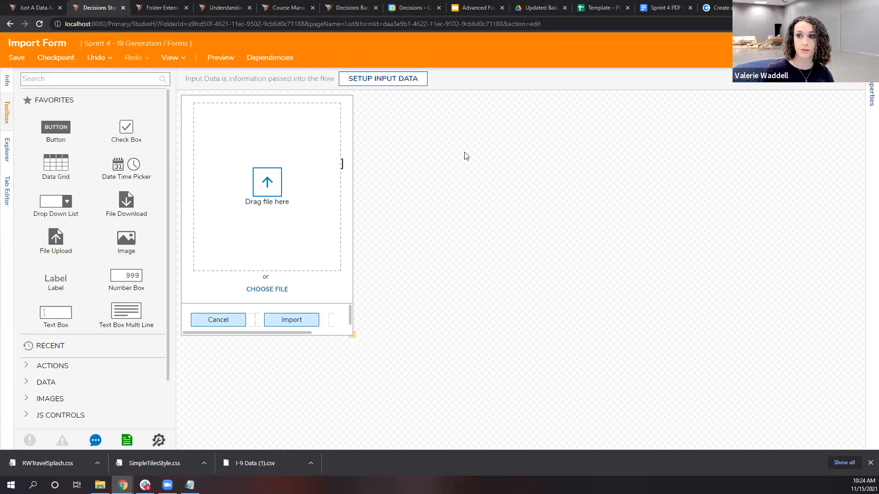
key(alt+Left)
click(175, 197)
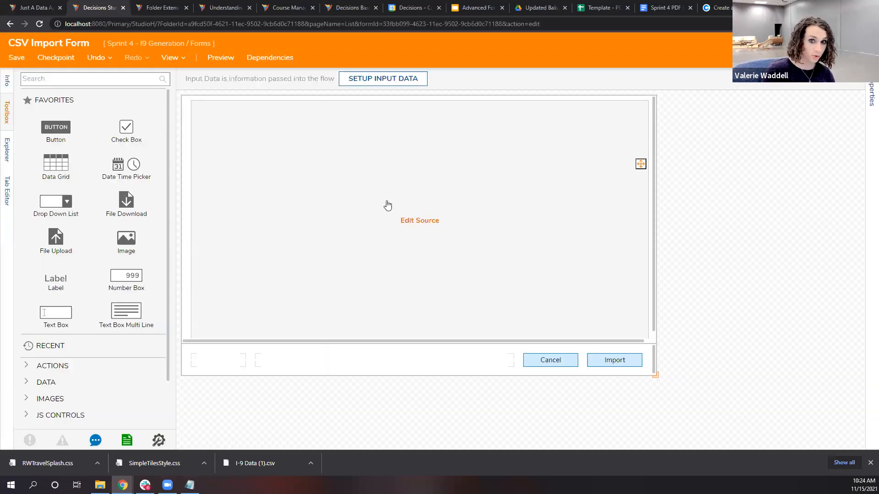
Step: Open the source control of the form's data repeater for editing and undo the accidental shift of its labels
click(415, 231)
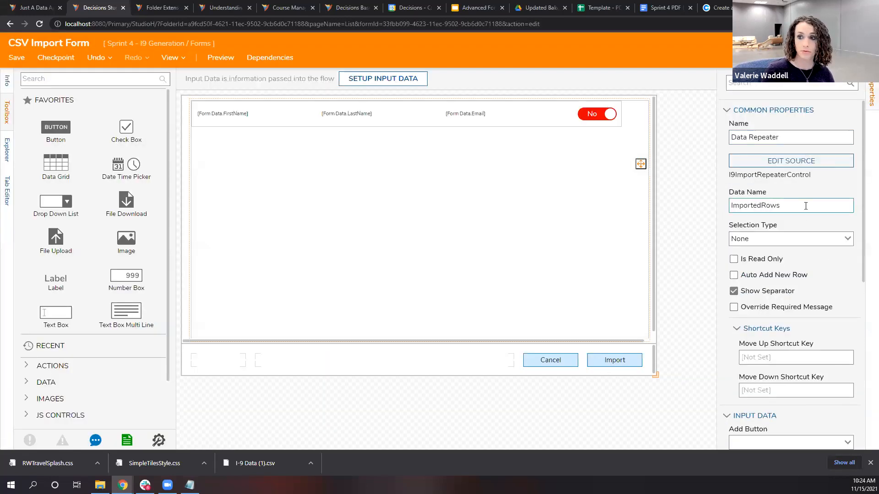
click(781, 161)
click(240, 108)
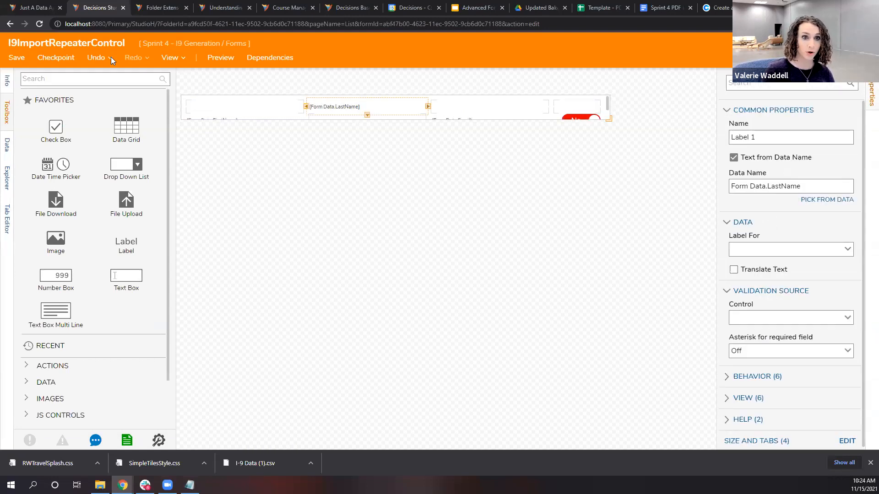
click(97, 58)
Step: Try the CSS class H3 and then H1 on the FirstName label of the repeater control
click(212, 115)
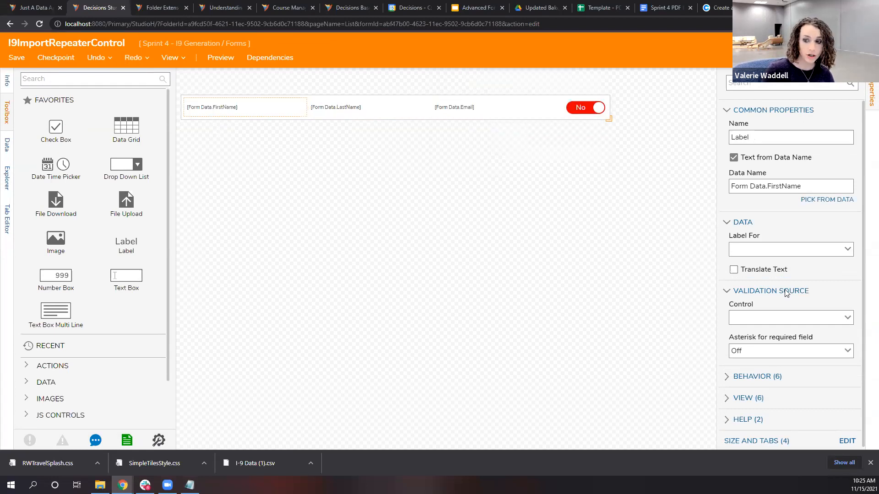
scroll(785, 295, down, 1)
click(728, 396)
scroll(762, 364, down, 4)
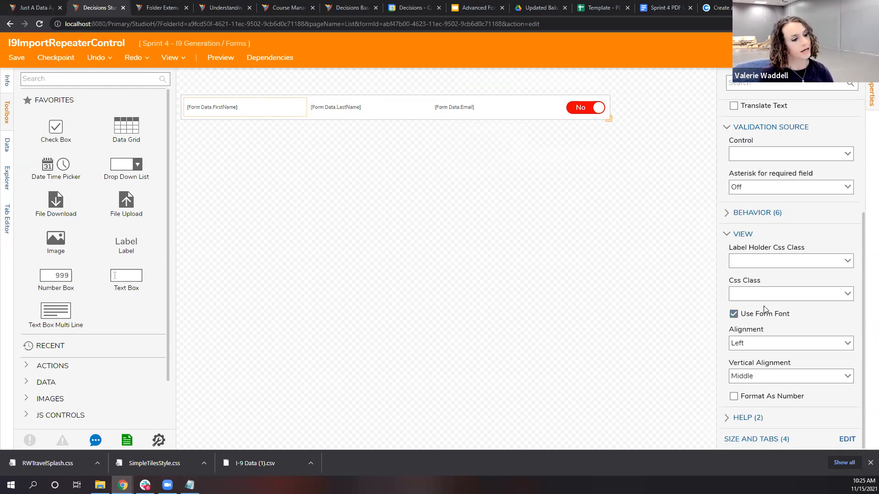
click(753, 298)
text(H3)
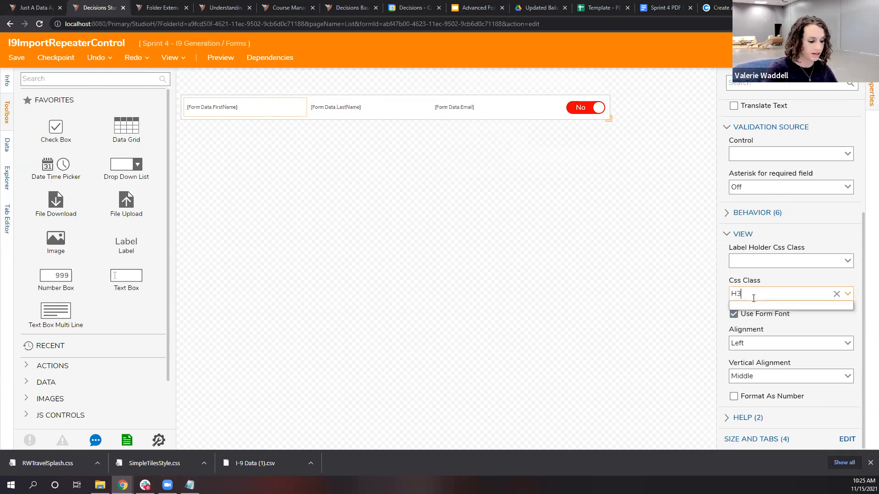
key(BackSpace)
text(1)
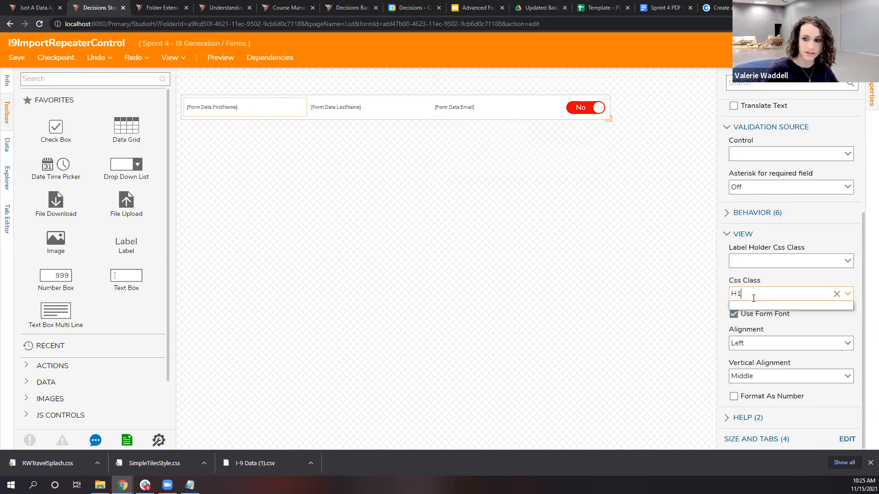
Step: Try the lowercase CSS class h1 on the FirstName label, check the label holder class choices and clear the class again
click(836, 294)
click(827, 296)
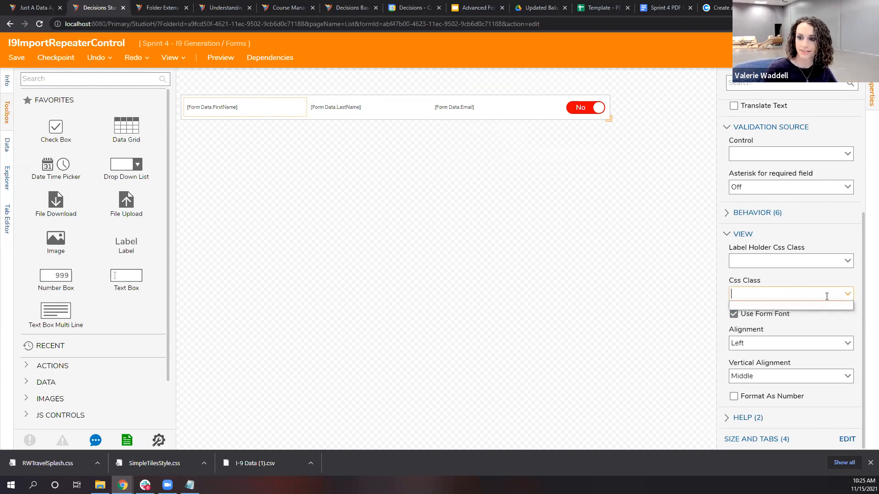
text(h1)
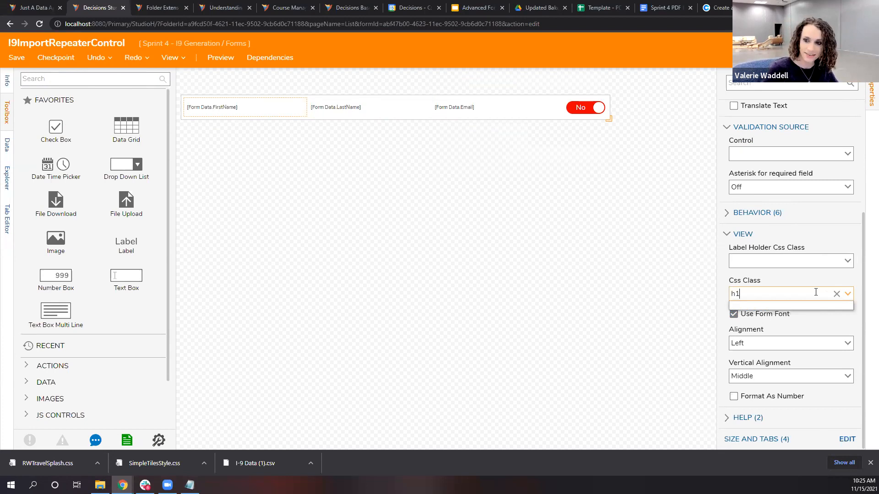
click(787, 270)
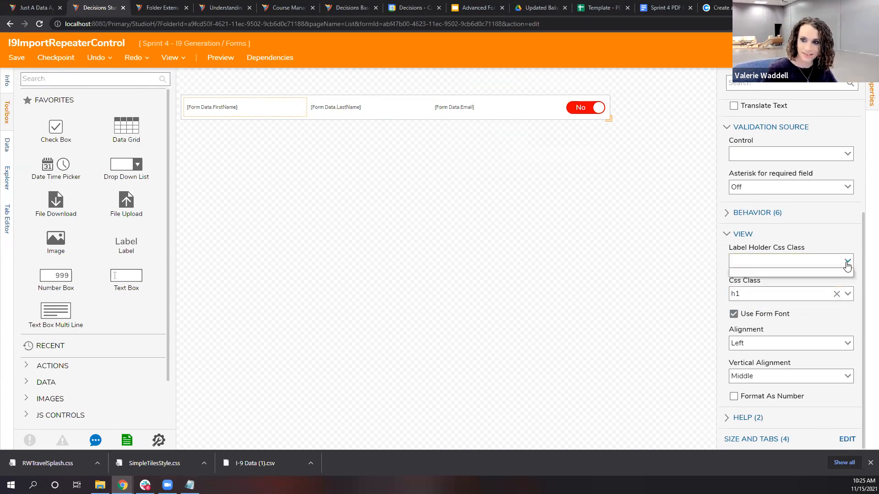
click(797, 294)
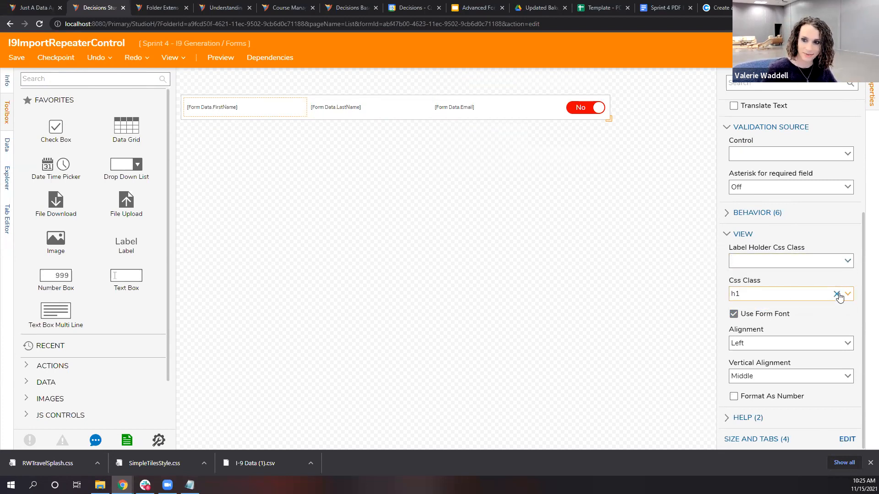
double_click(816, 294)
key(BackSpace)
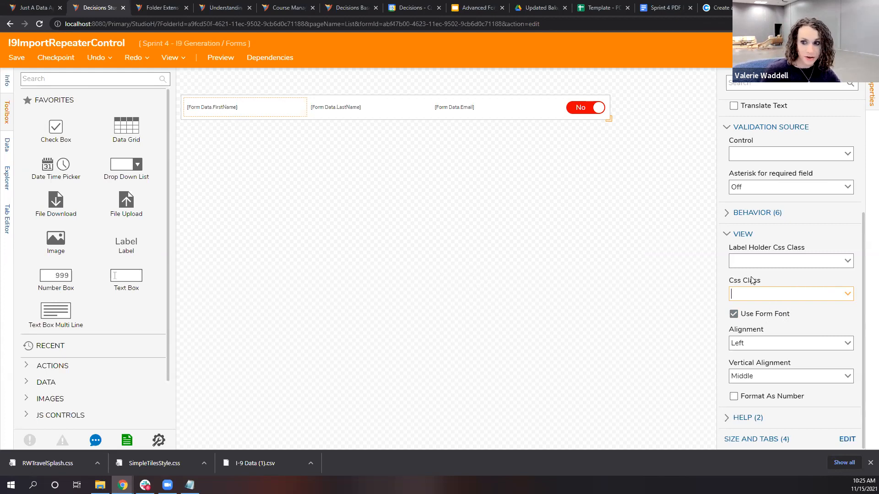
Step: Turn off Use Form Font for the FirstName label to reveal its font attributes, and turn the option back on
click(734, 314)
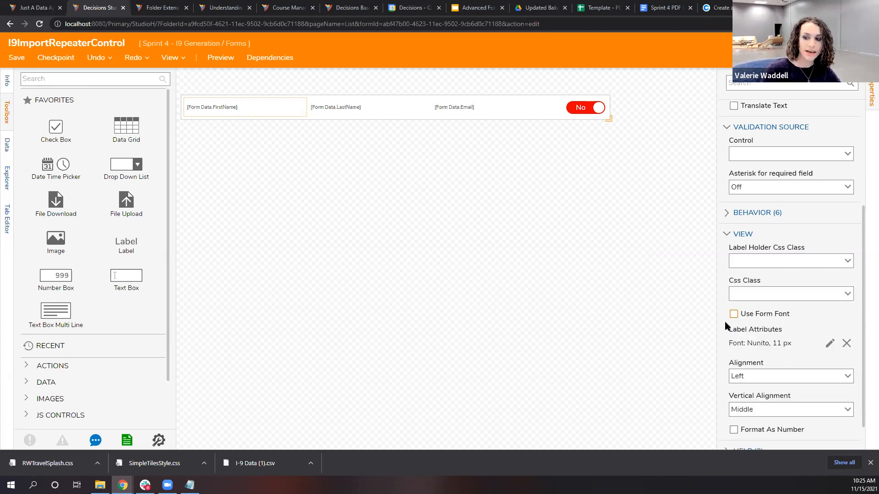
click(735, 315)
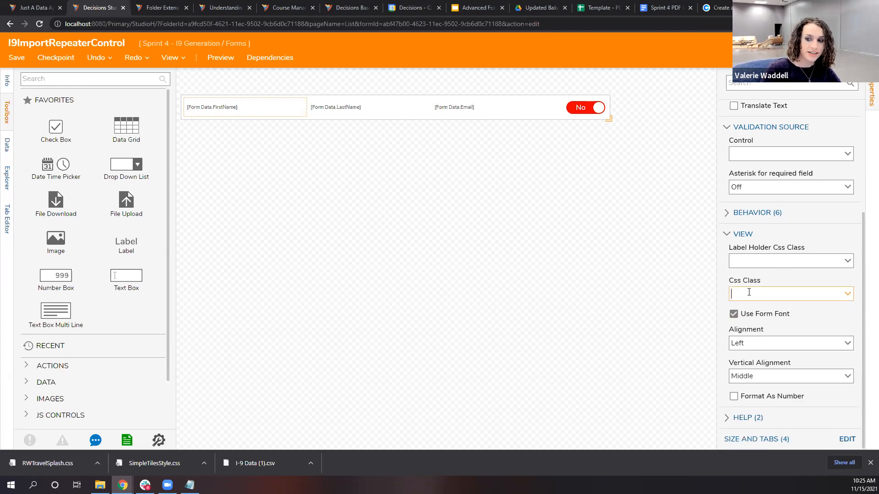
click(759, 297)
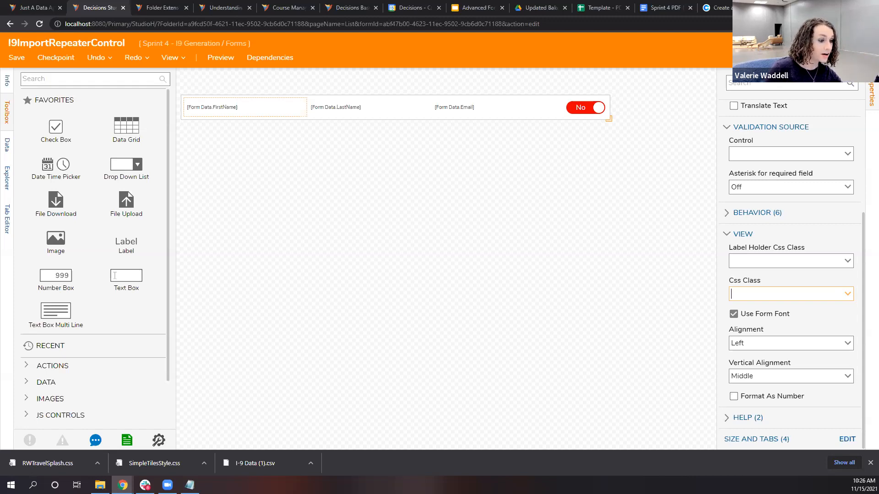
key(alt+Tab)
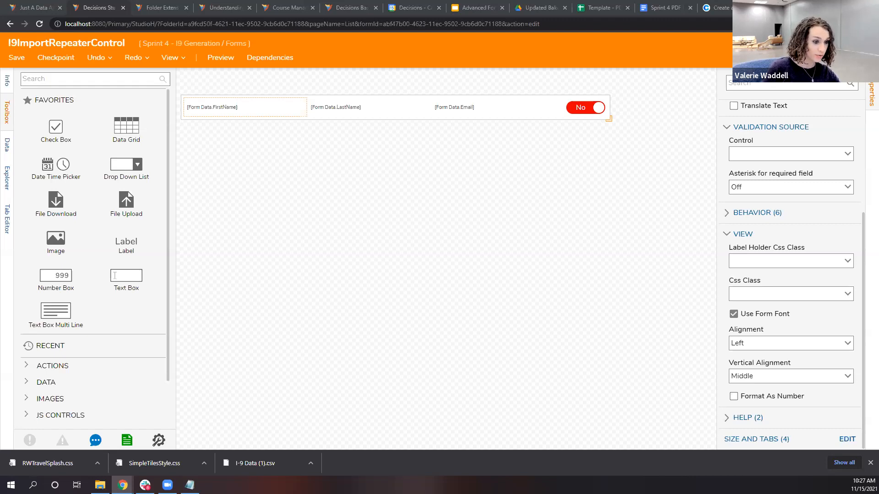
Step: Switch to the Coolors browser tab and load youtube.com in it
click(719, 8)
click(628, 28)
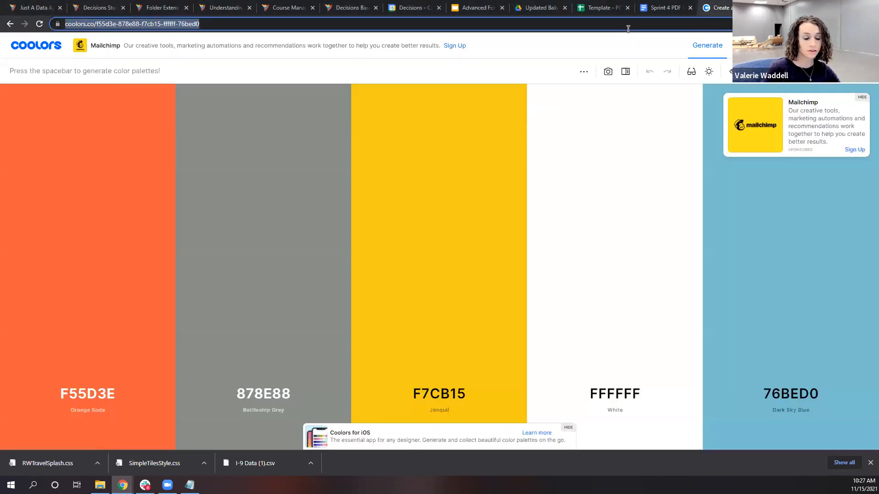
text(youtube.com)
key(Return)
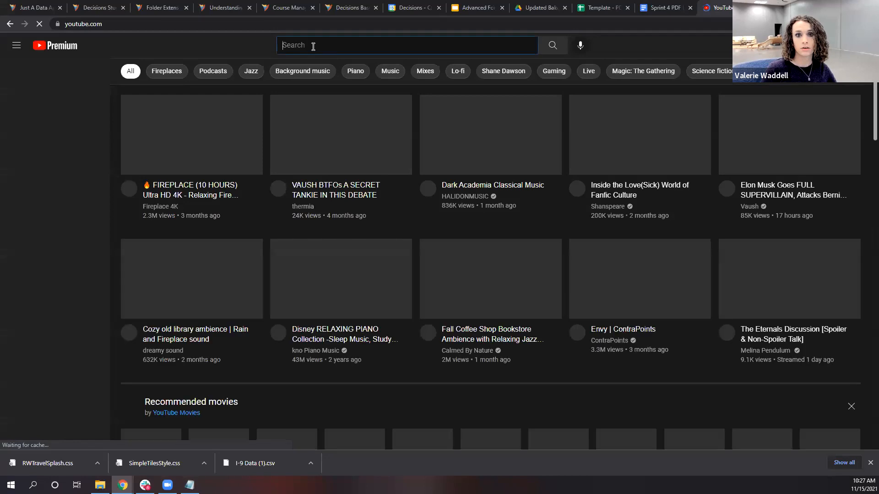
Step: Search YouTube for "15 minute timer" and play the Autumn 15 Minute Timer with relaxing music in full screen
click(313, 46)
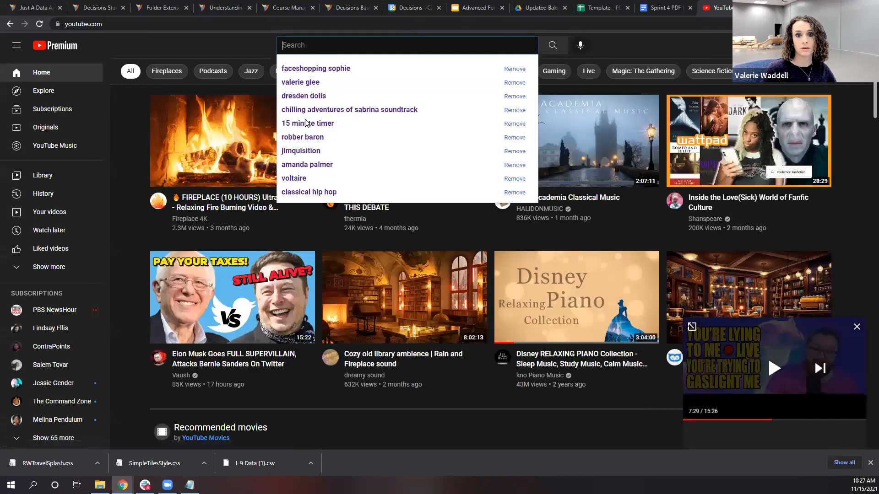
text(15 minute timer)
key(Return)
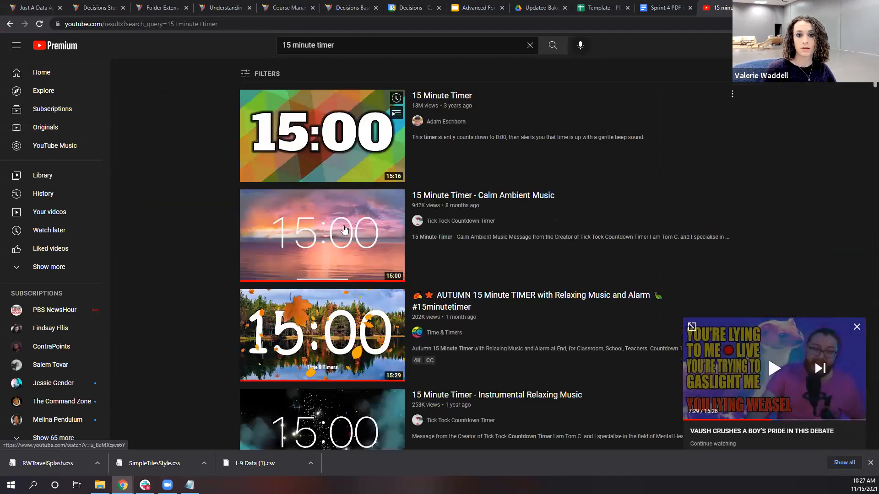
click(324, 331)
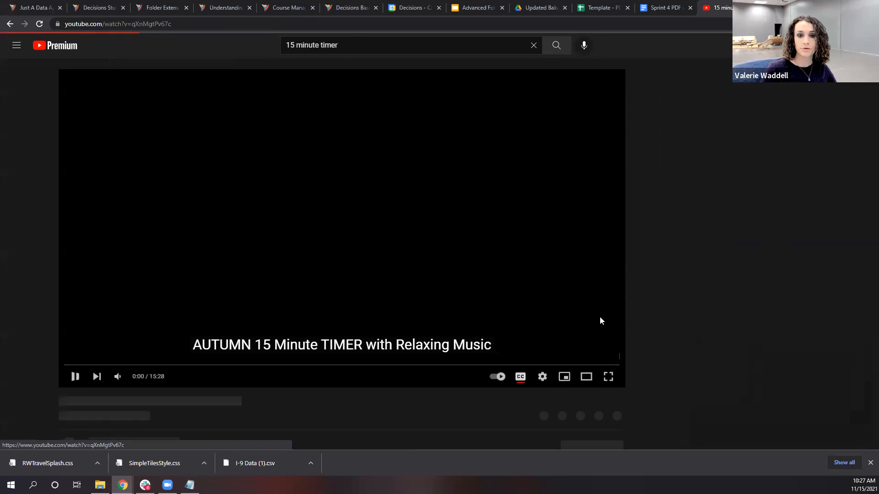
click(604, 376)
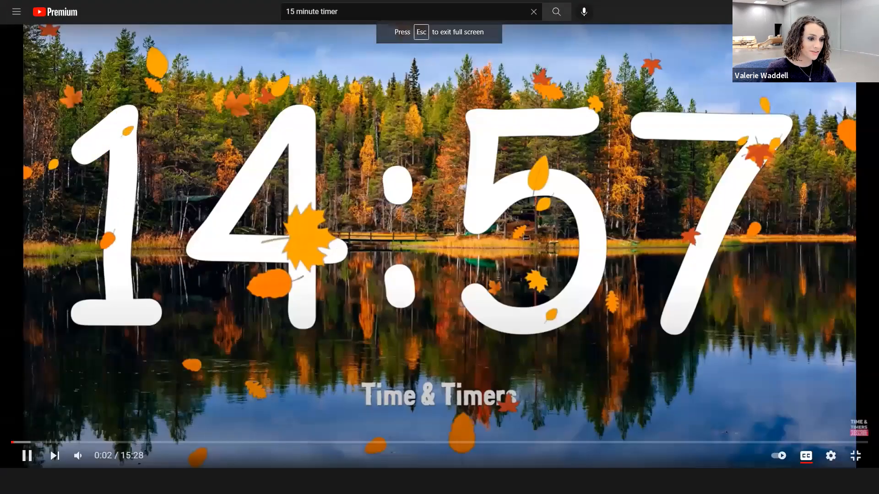
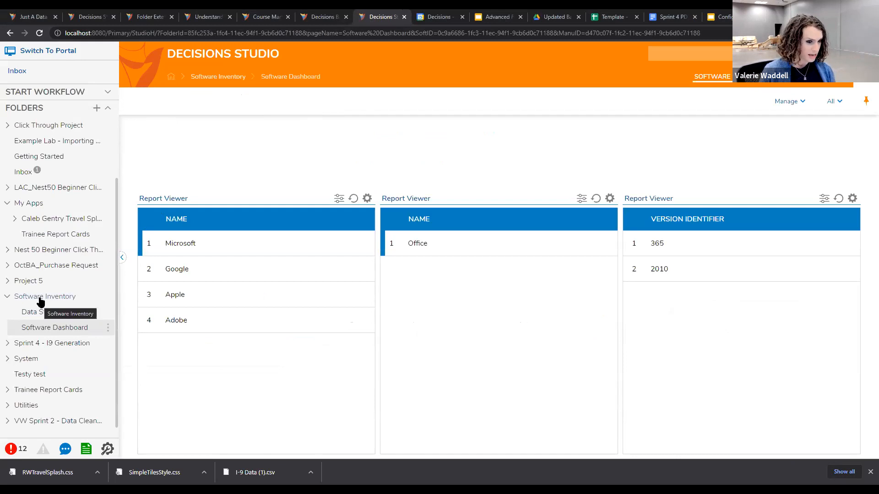
Step: Select Apple and then Microsoft in the first report of the Software Dashboard to view their related software
click(289, 294)
click(283, 246)
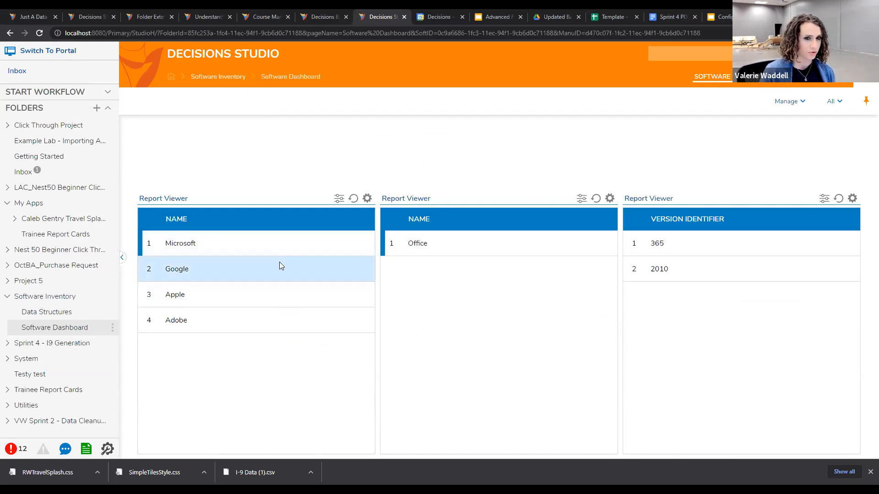
Step: Select Google and then Microsoft in the manufacturer report, and select Office in the software report to view its versions
click(277, 269)
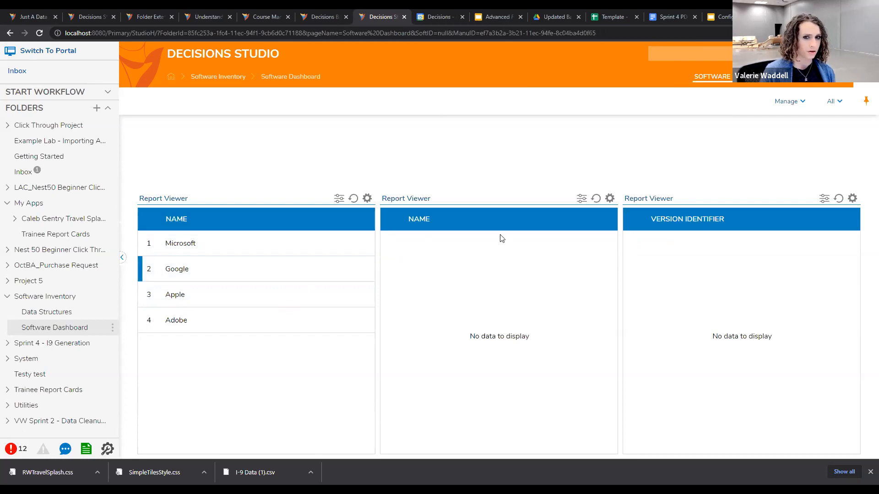
click(342, 238)
click(468, 243)
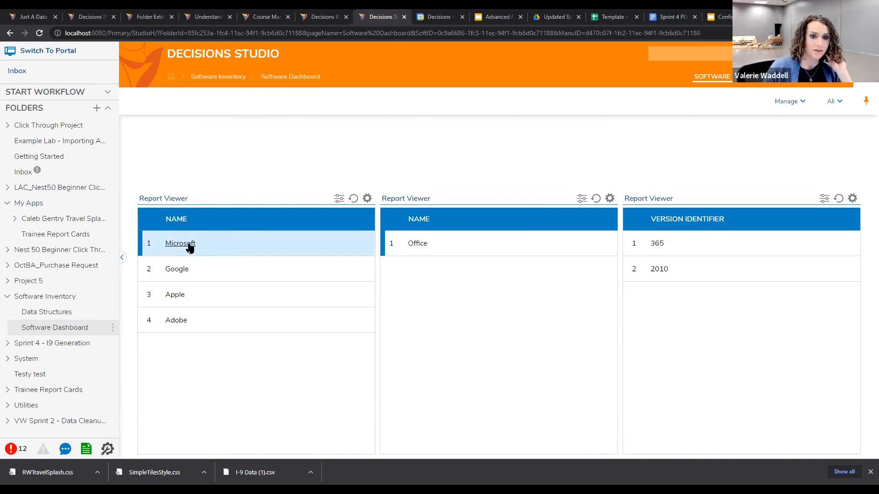
Step: Open the Data Structures folder under Software Inventory and review its flows, forms, reports and data structures
click(47, 312)
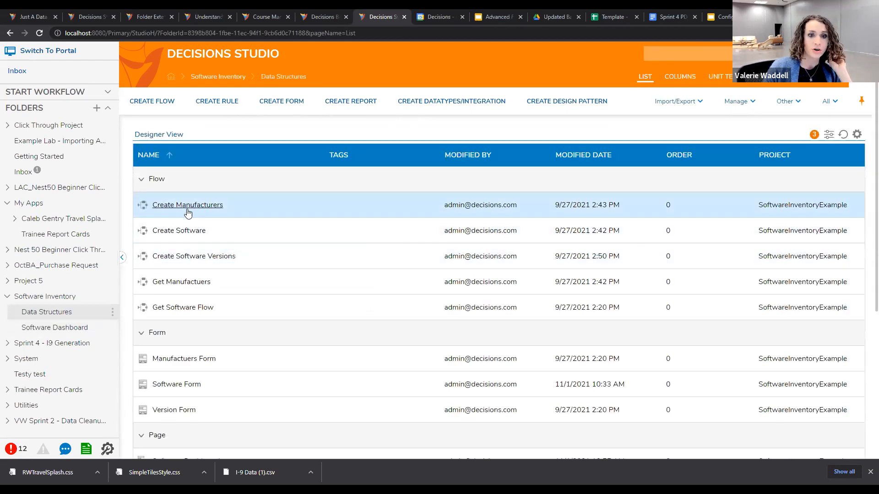
scroll(184, 229, down, 5)
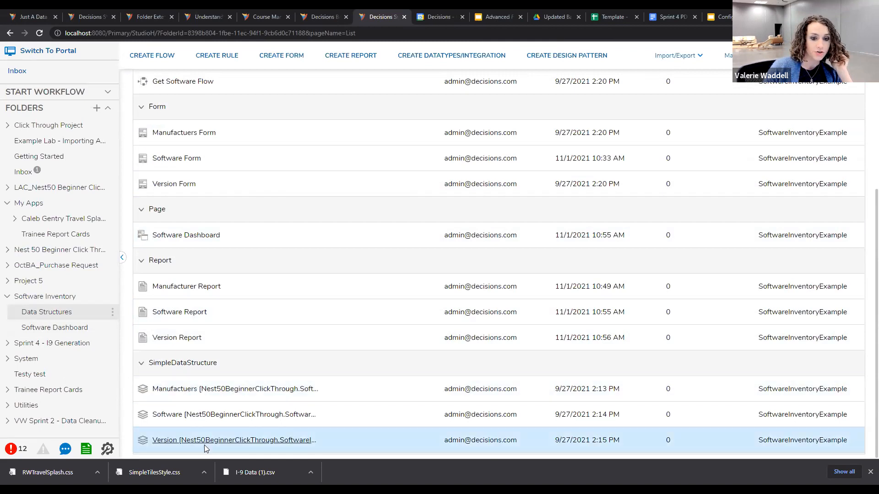
click(202, 444)
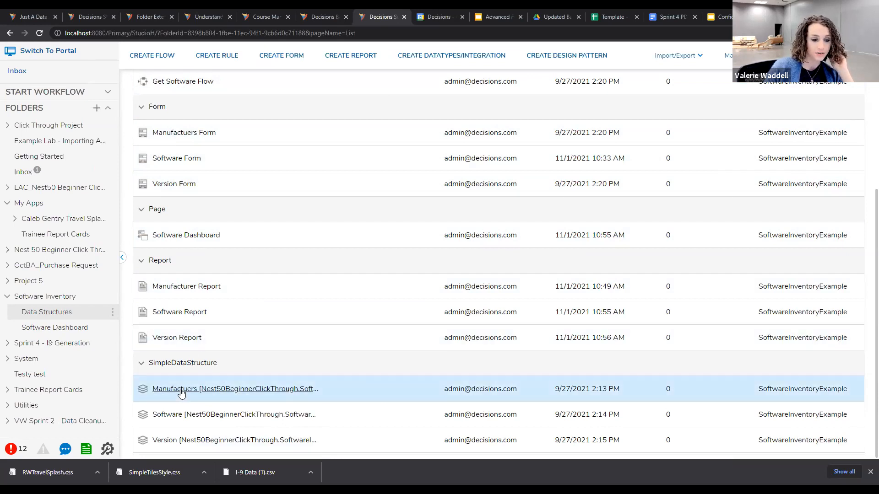
scroll(183, 386, up, 5)
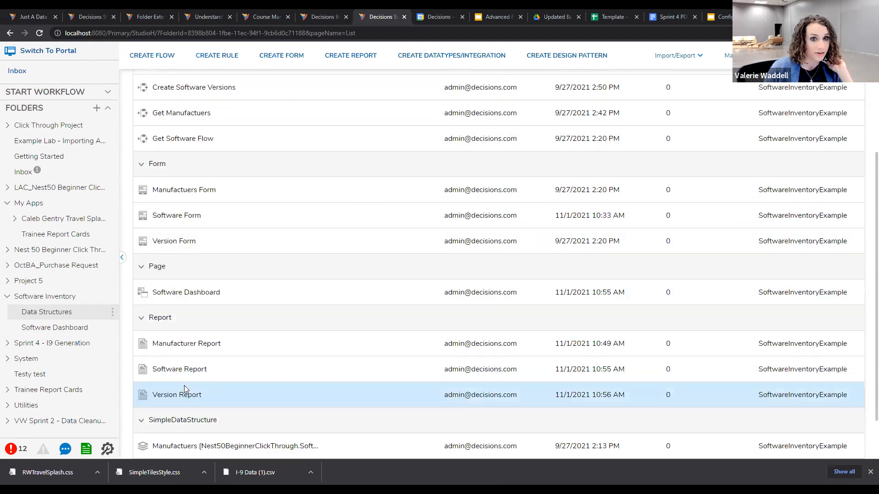
scroll(214, 315, down, 5)
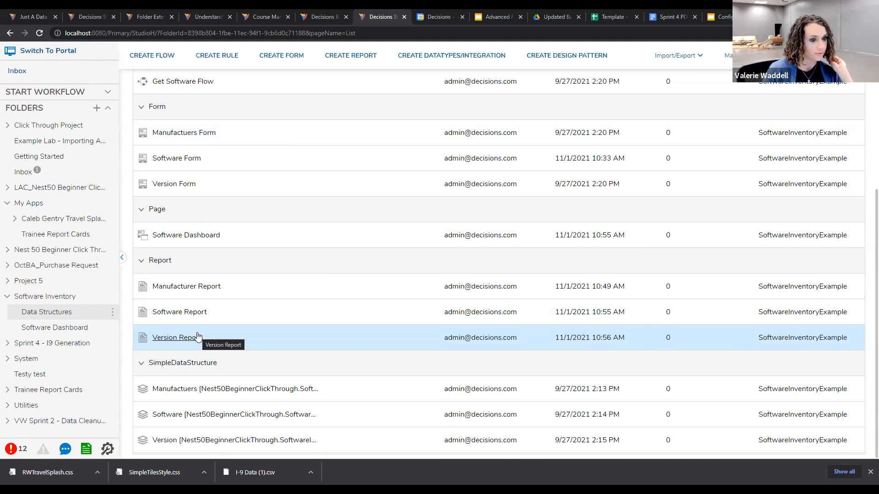
Step: Open the Manufactuers data structure for editing and examine the advanced settings of the Address field and of the structure itself
right_click(176, 389)
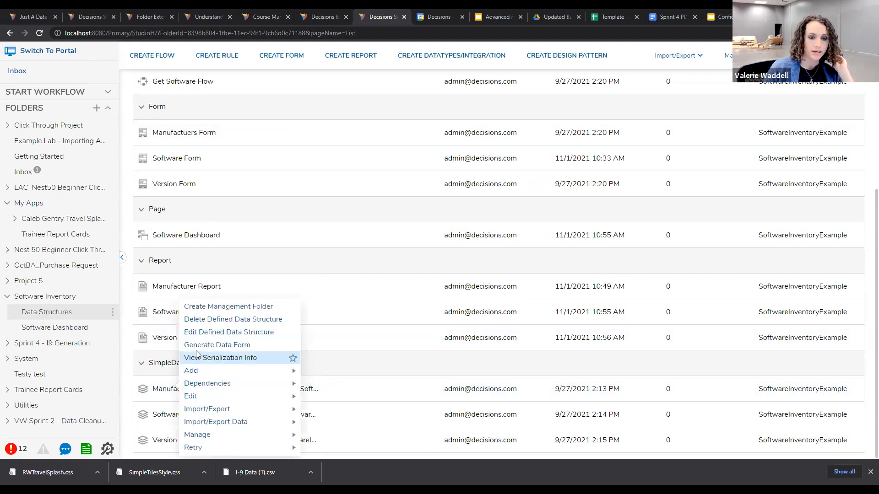
click(200, 332)
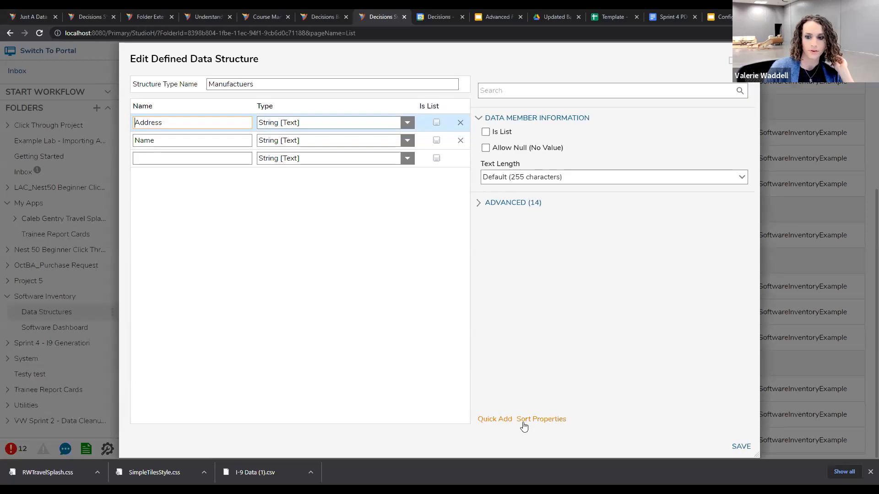
click(478, 202)
scroll(505, 243, down, 5)
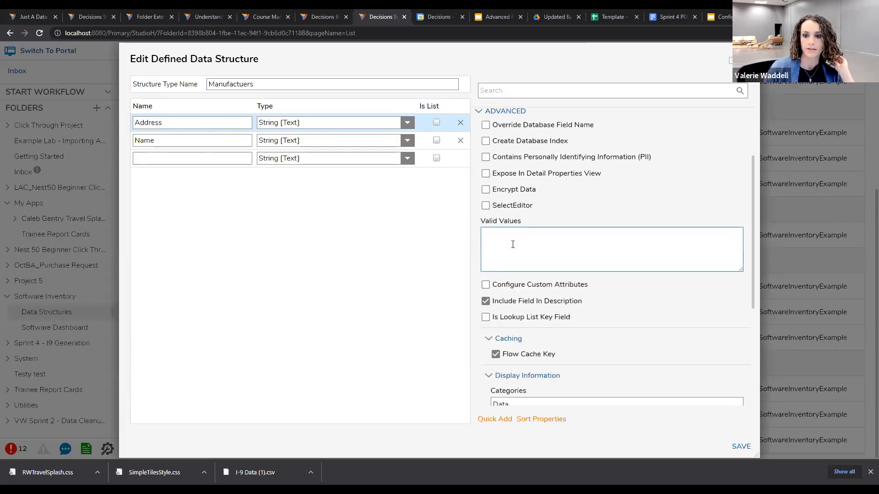
scroll(520, 247, down, 2)
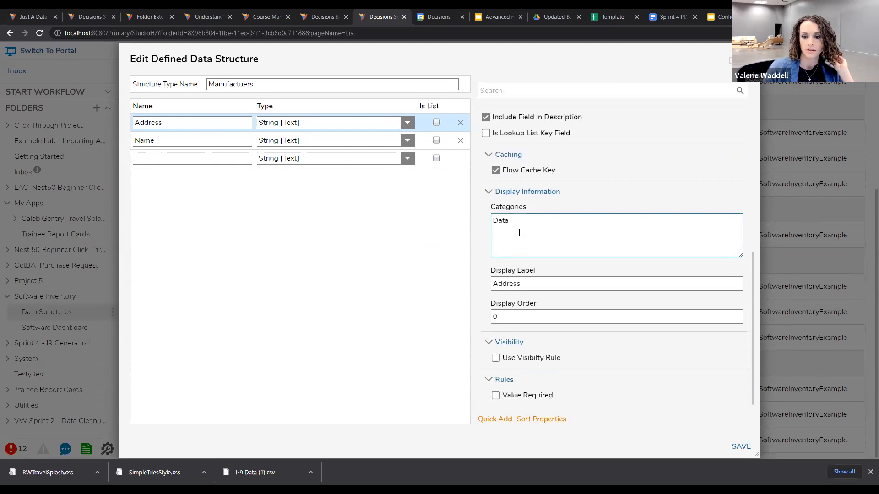
scroll(520, 232, up, 5)
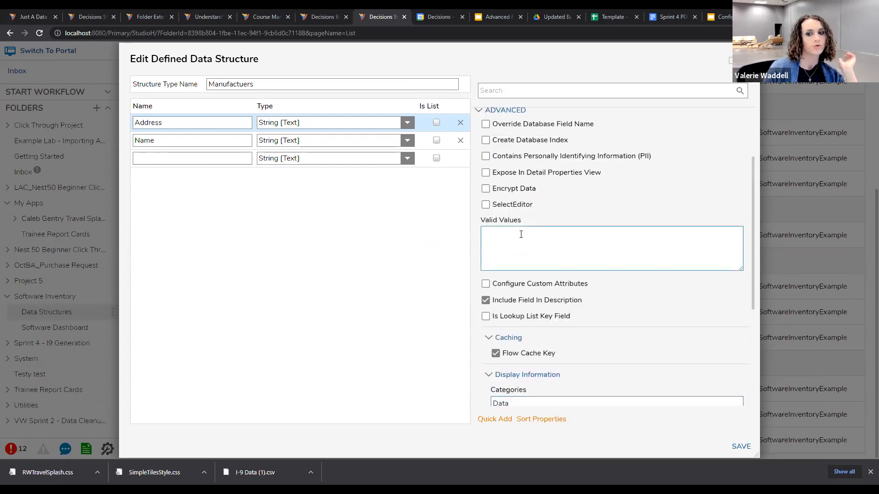
scroll(514, 241, up, 3)
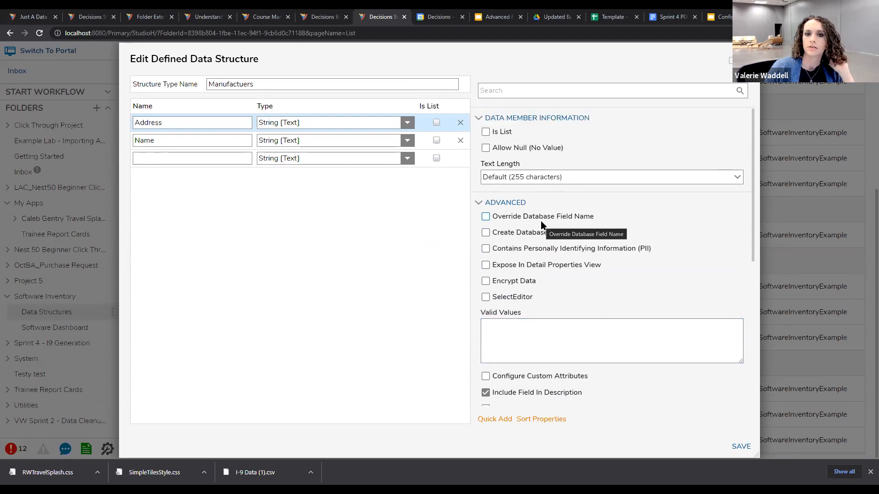
click(404, 85)
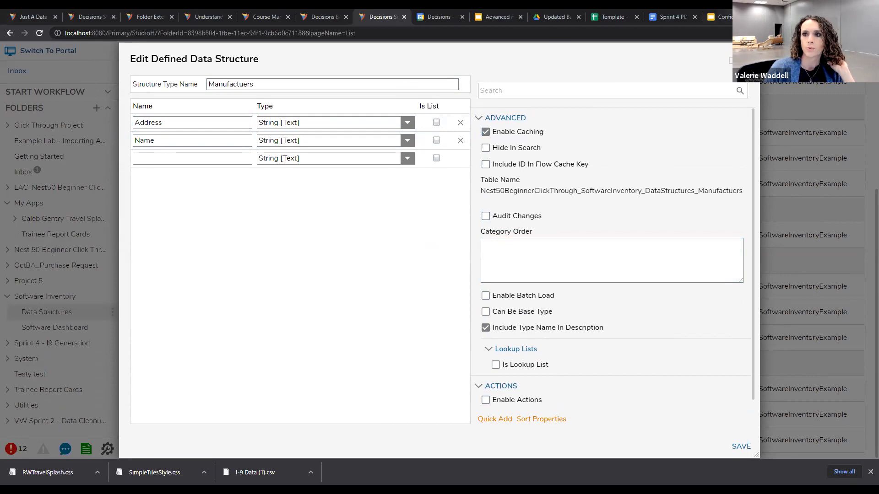
Step: Open the Decisions documentation site in a new browser tab, search for "configuration folder" and open the Configuration Folder article
key(ctrl+t)
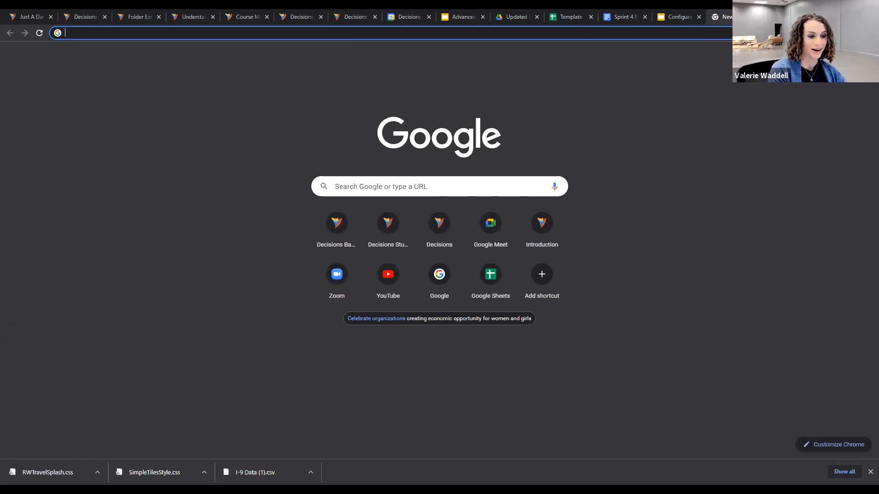
text(doc)
key(Return)
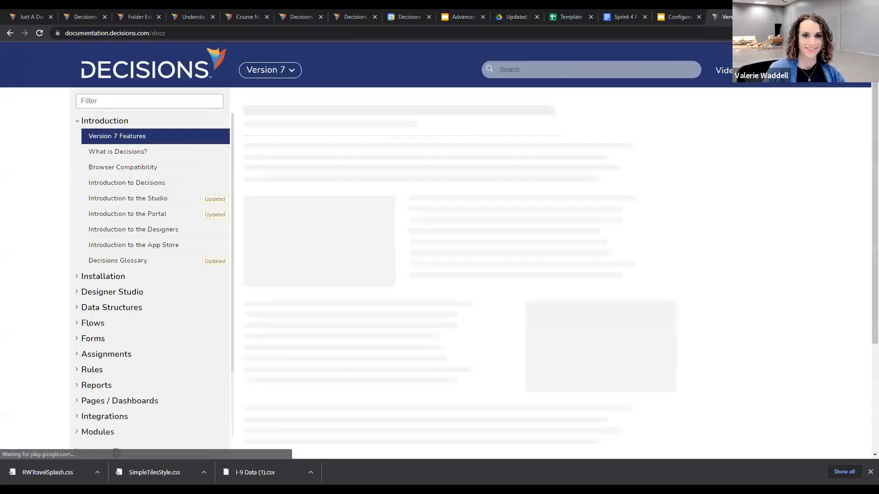
click(557, 69)
text(configu)
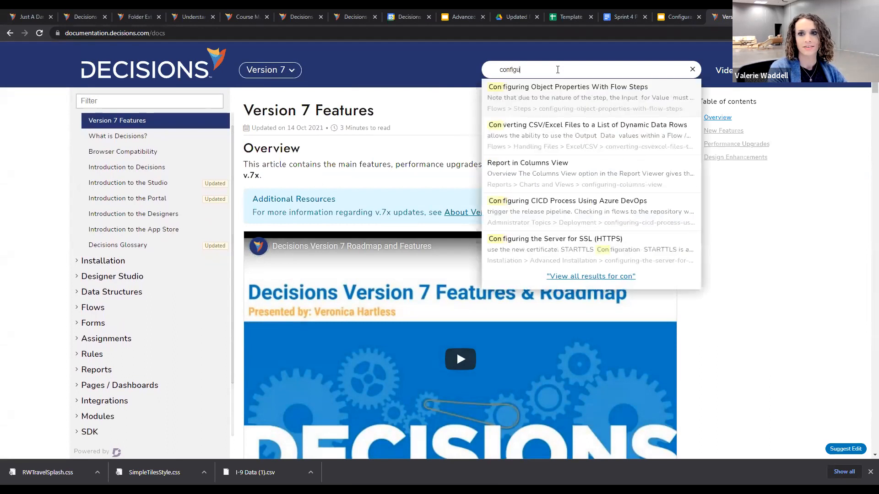
text(ration folder)
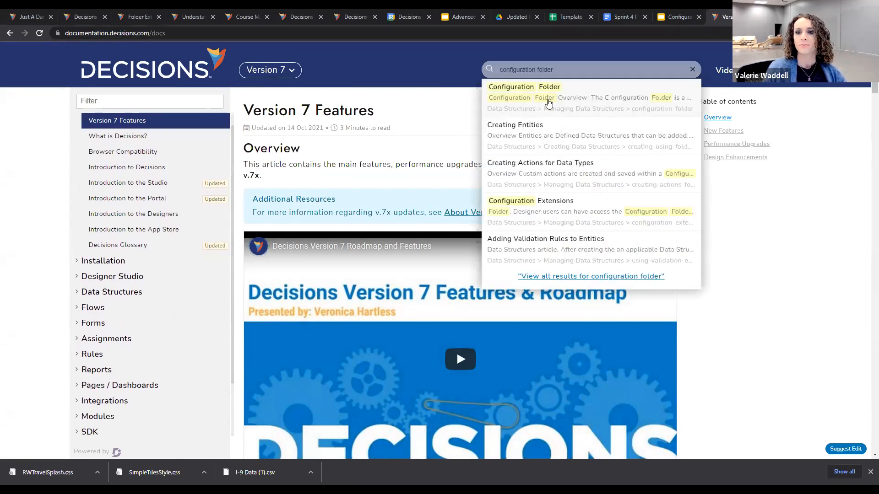
click(548, 99)
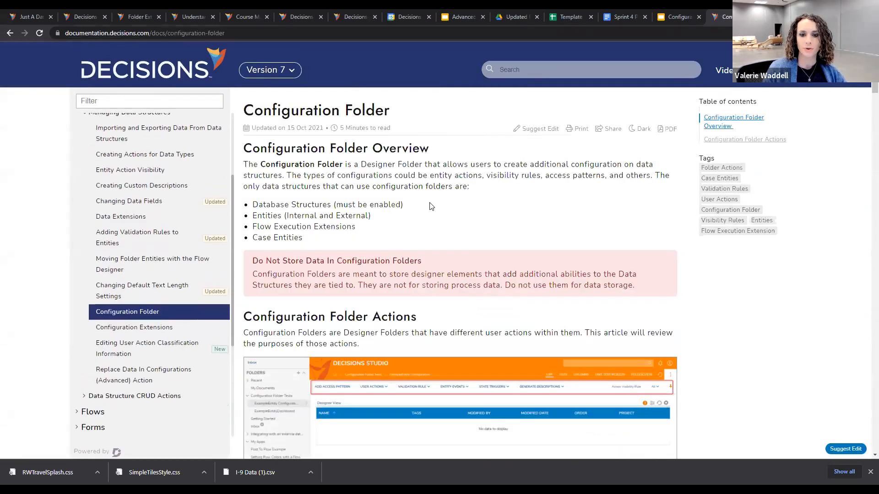
Step: Read through the Configuration Folder article, from the folder actions table and access patterns to the Action Visibility Rule section
scroll(427, 190, down, 5)
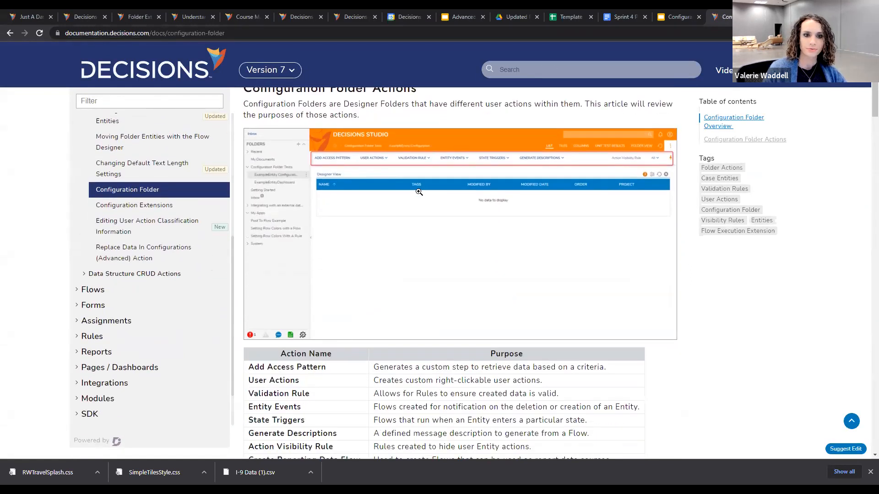
scroll(418, 193, down, 8)
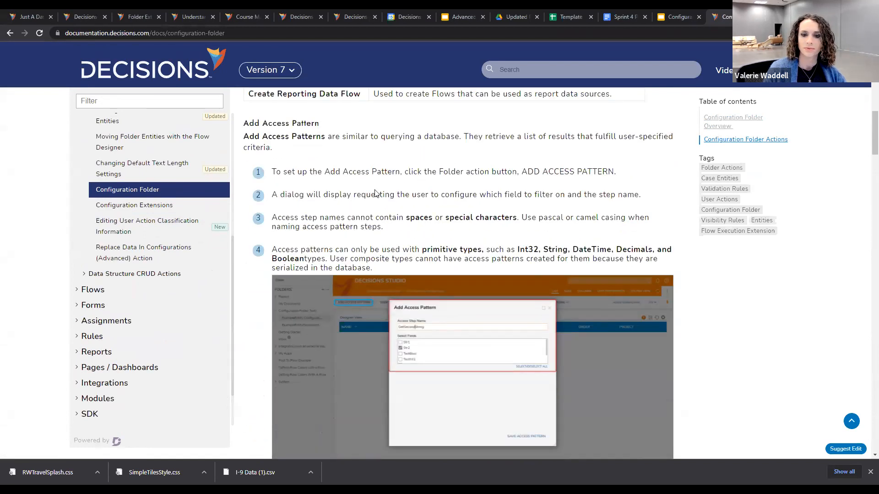
scroll(376, 192, down, 4)
scroll(367, 182, up, 3)
scroll(367, 182, down, 14)
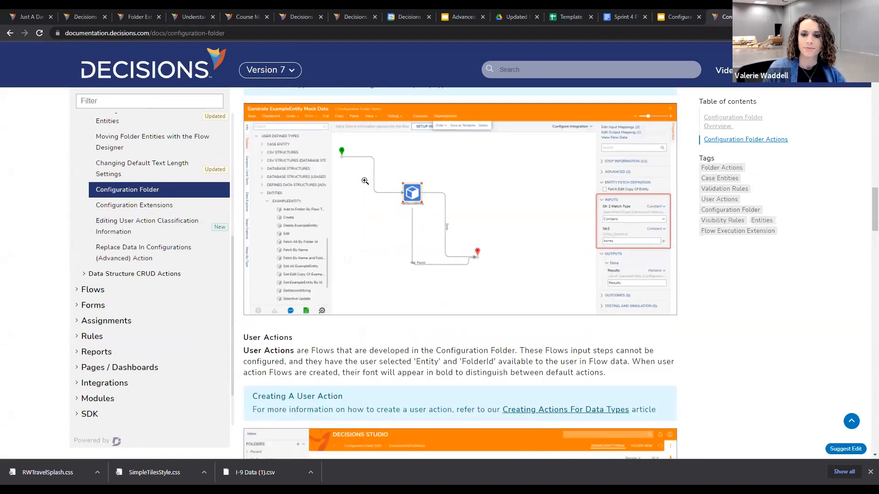
scroll(365, 181, down, 20)
scroll(356, 198, down, 12)
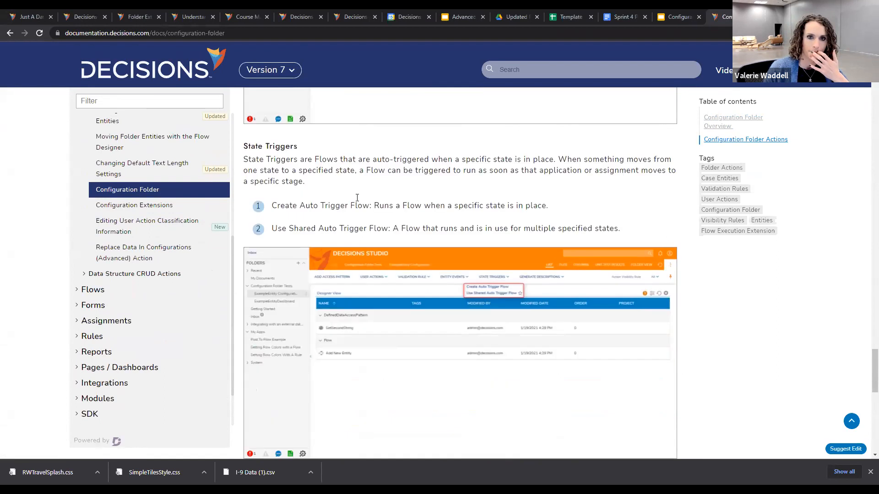
scroll(357, 198, down, 15)
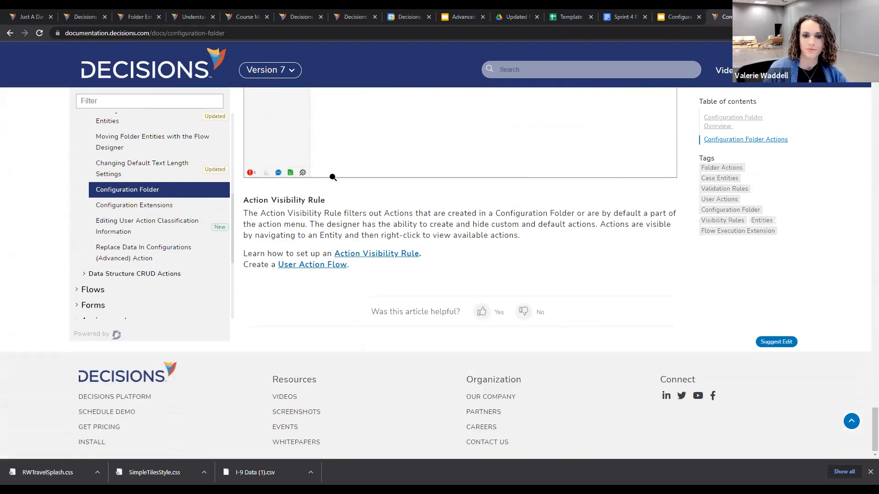
scroll(138, 157, up, 3)
scroll(137, 187, down, 2)
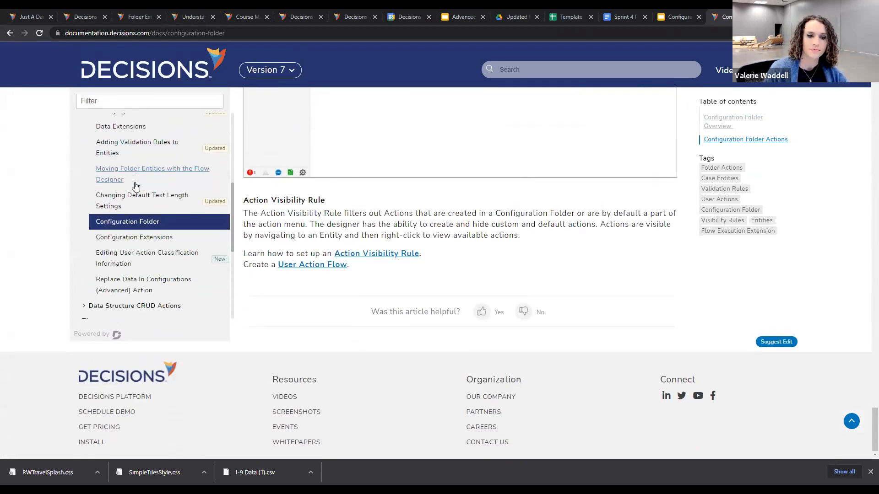
Step: Open the Configuration Extensions article and read through its example for adding a Configuration Folder to a built-in data type
scroll(135, 186, down, 2)
click(123, 197)
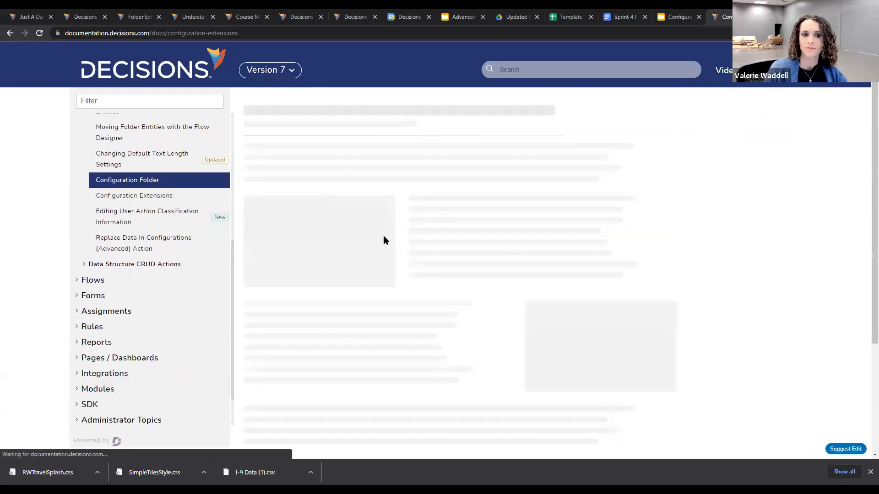
scroll(355, 200, down, 4)
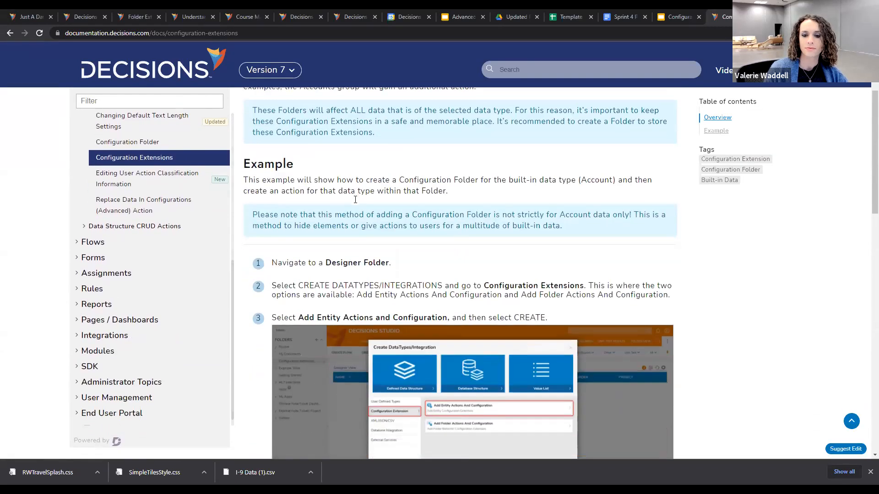
scroll(355, 202, down, 1)
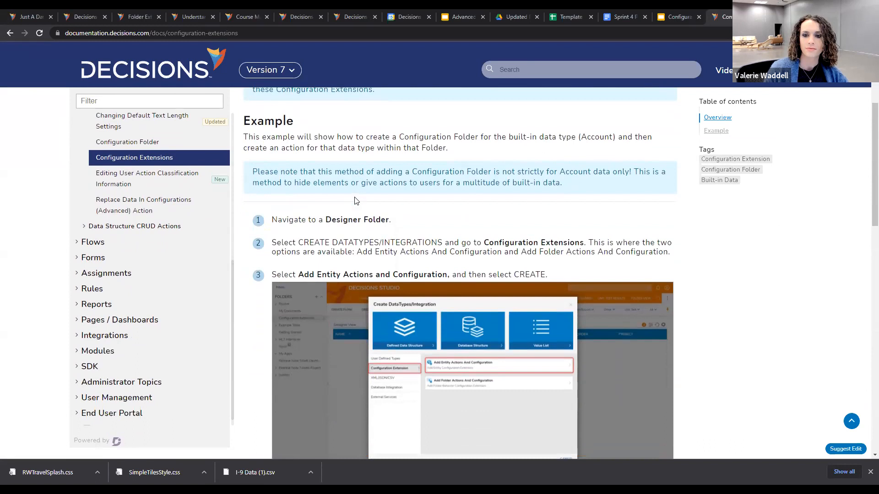
scroll(356, 200, down, 18)
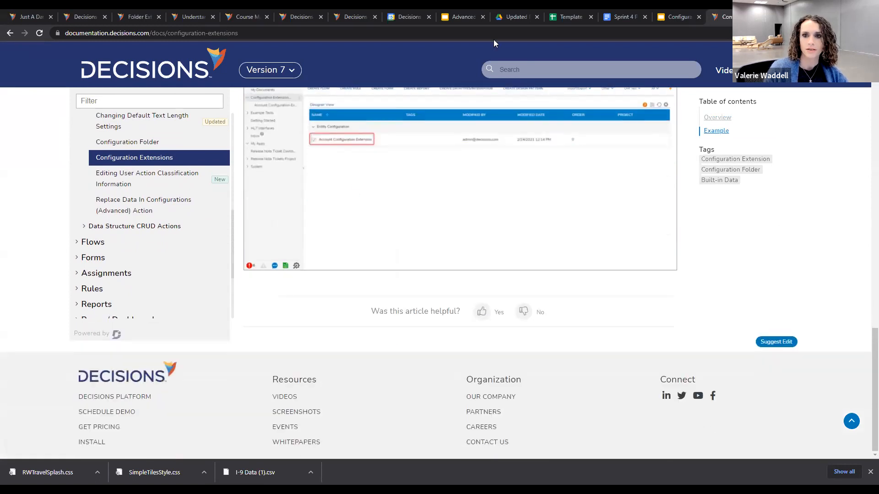
Step: Search the documentation for "configuration folder databa", open the Creating Actions for Data Types article and read its overview and example prerequisites
click(522, 67)
text(configuration fo)
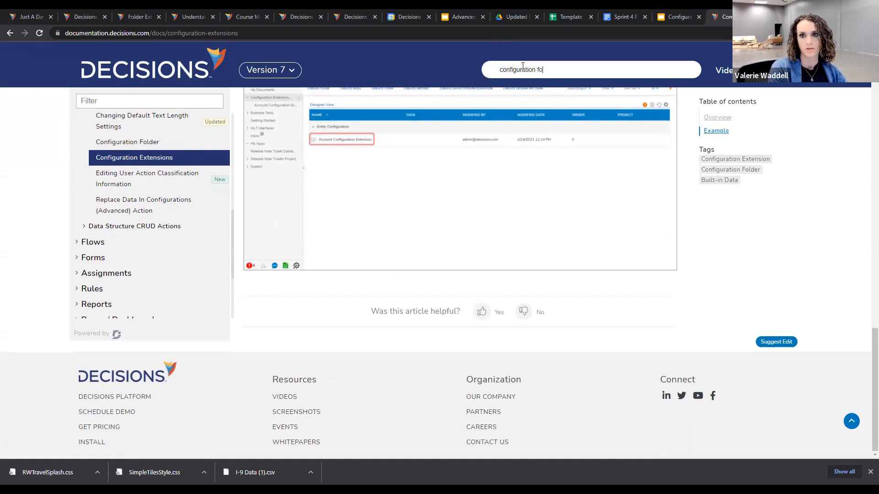
text(lder data)
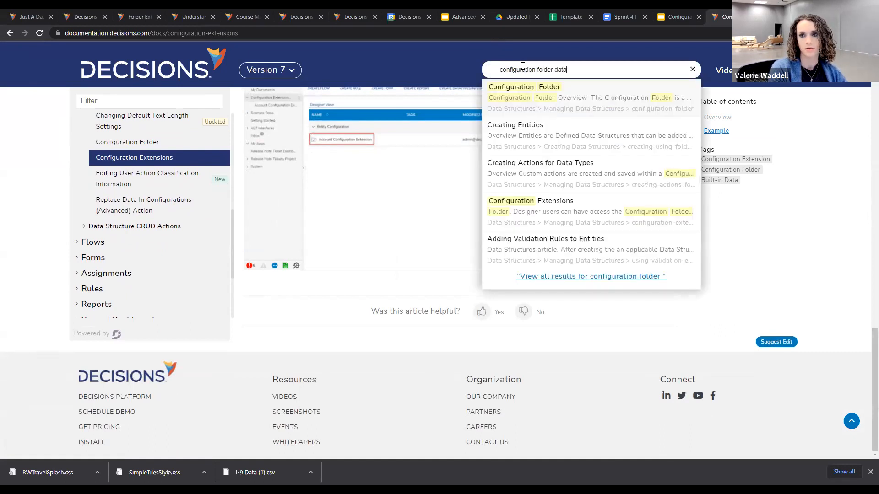
text(ba)
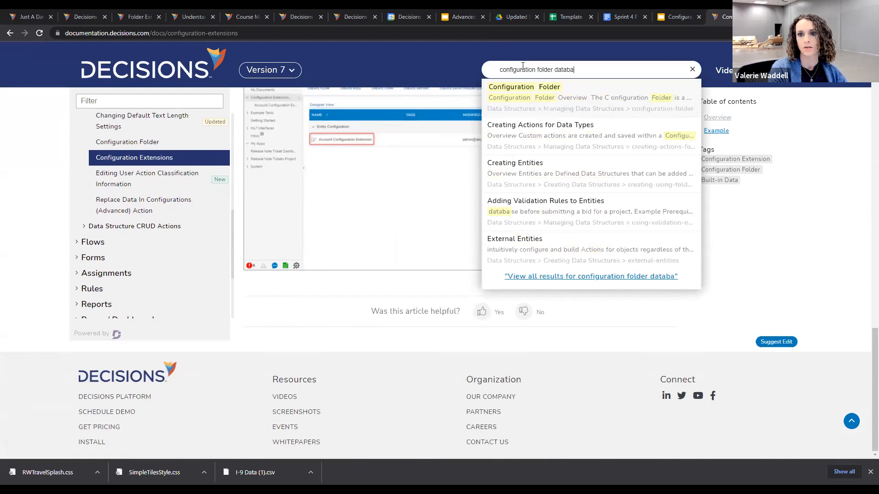
click(524, 135)
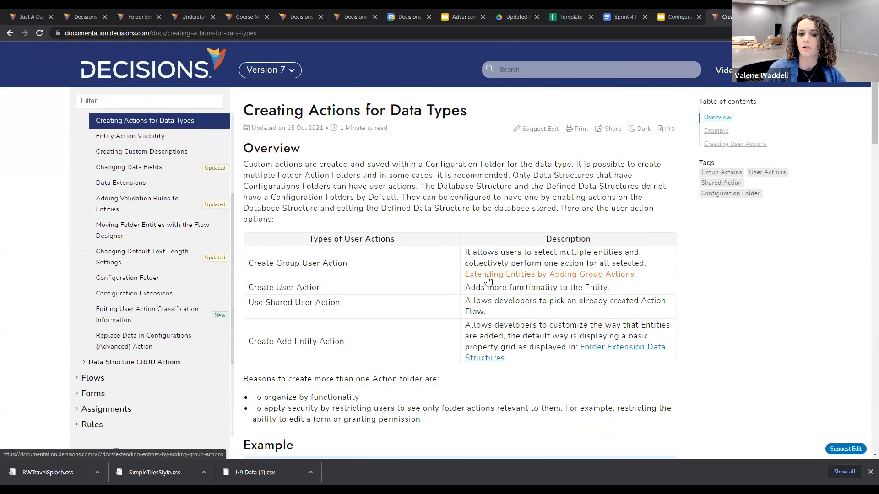
scroll(408, 275, down, 1)
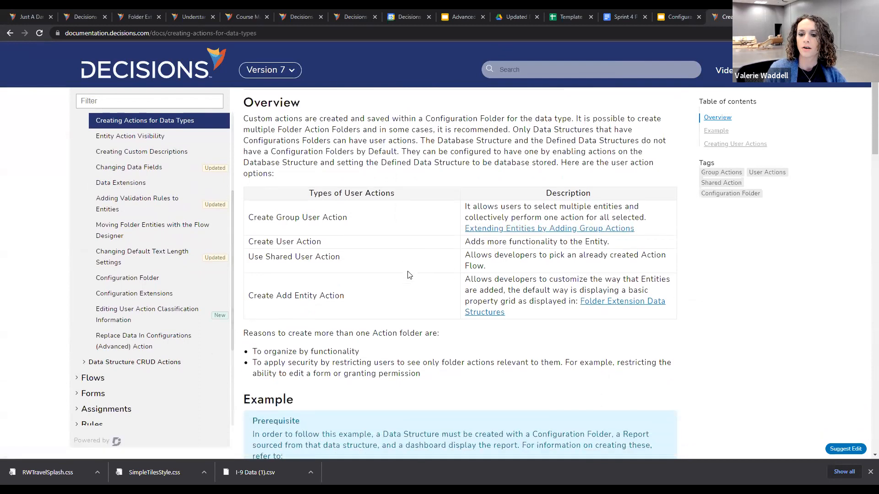
scroll(408, 275, down, 7)
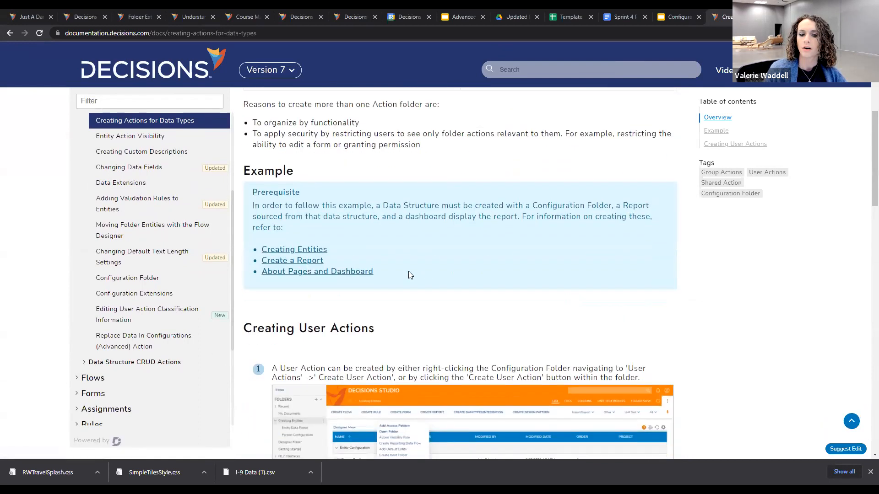
Step: Read through the Creating User Actions example in the Creating Actions for Data Types article, including the Show Popup flow setup
scroll(411, 267, down, 1)
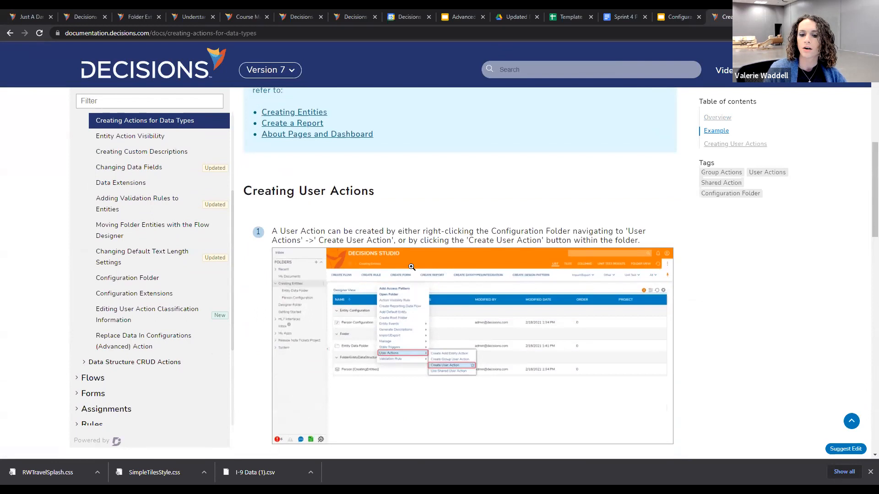
scroll(411, 267, down, 11)
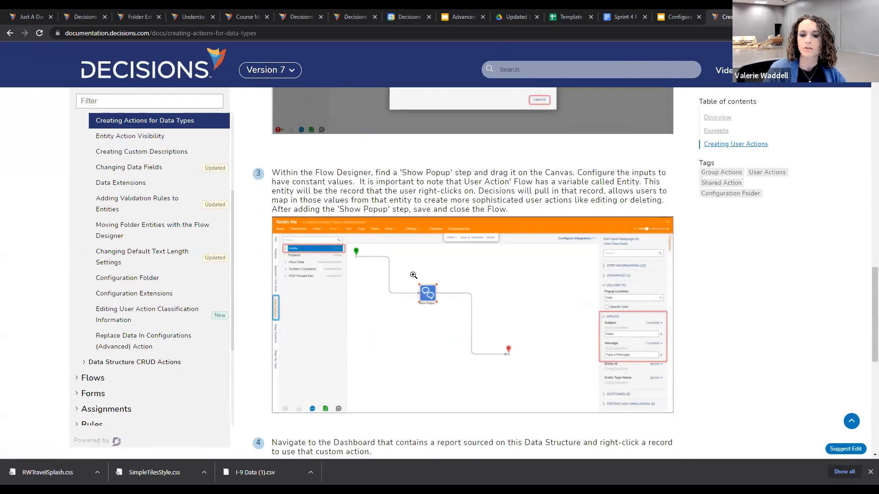
scroll(413, 275, down, 13)
scroll(435, 245, up, 14)
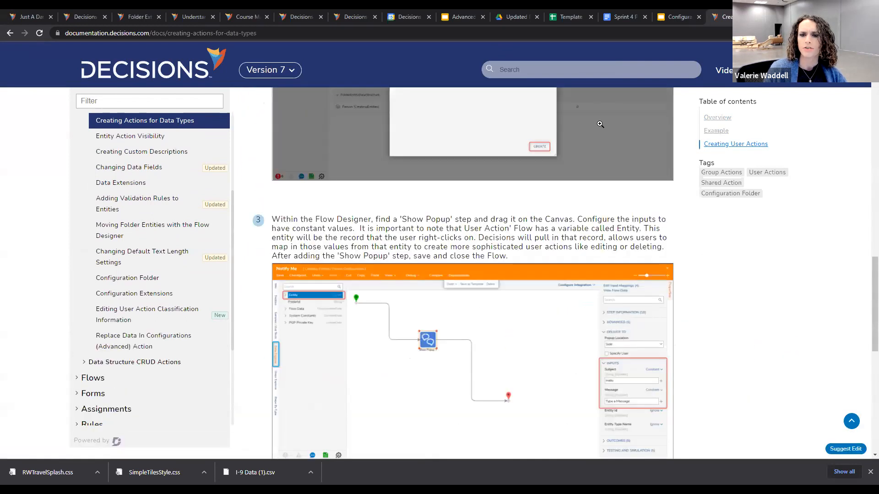
scroll(600, 124, up, 14)
scroll(150, 227, up, 2)
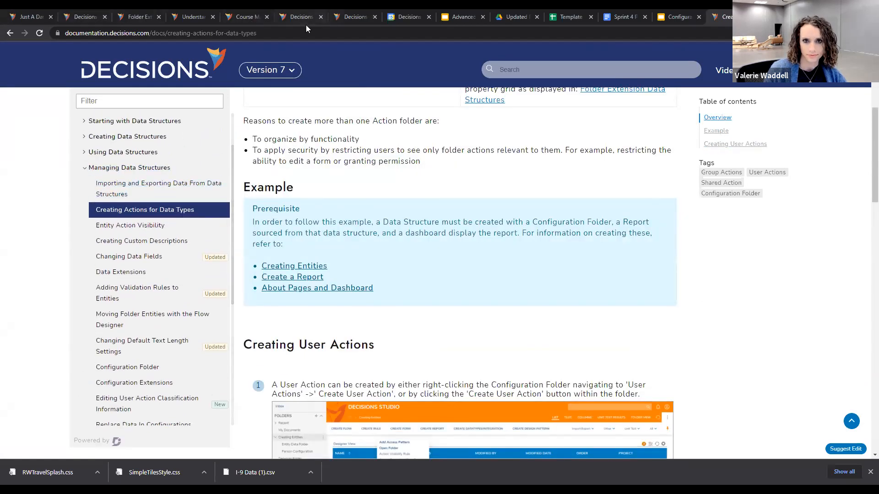
Step: Return to the Manufactuers data structure editor in Decisions Studio and inspect the structure options and the Address field's advanced settings
click(340, 18)
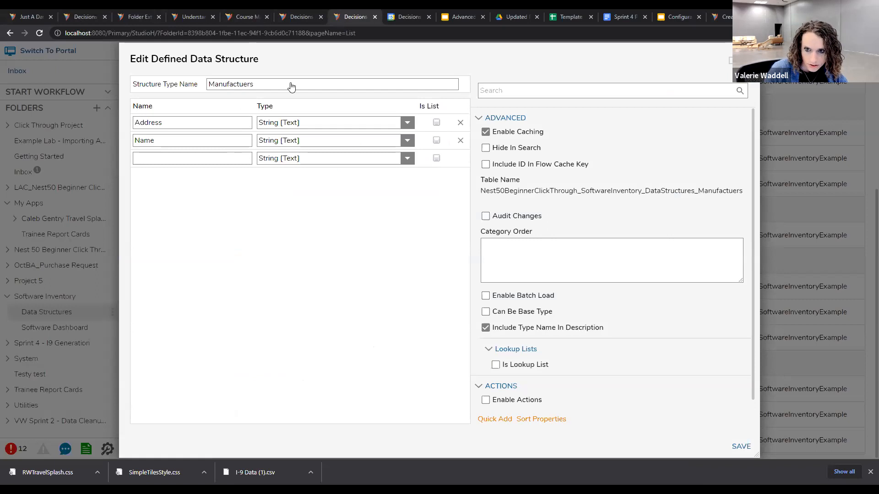
scroll(513, 325, down, 1)
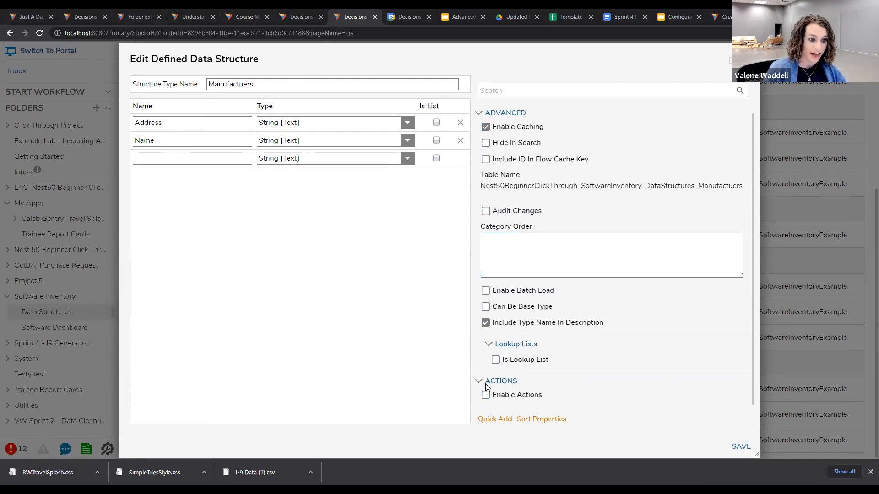
click(424, 129)
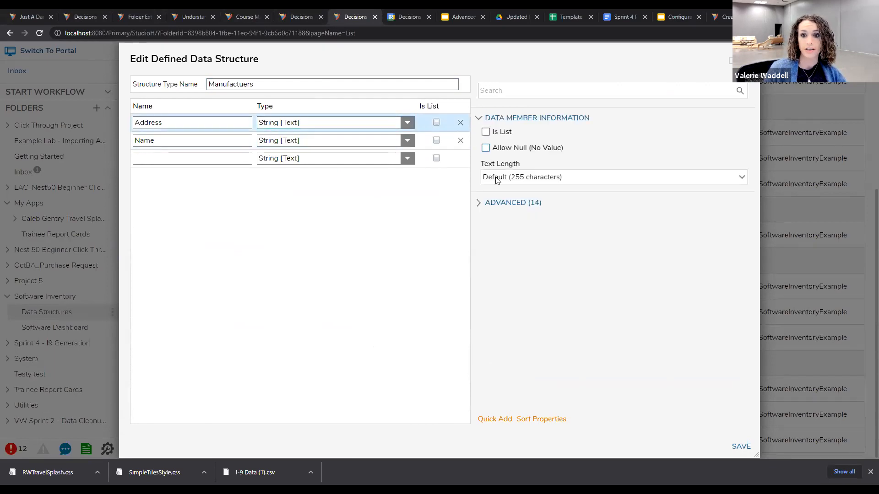
click(482, 205)
scroll(506, 246, down, 5)
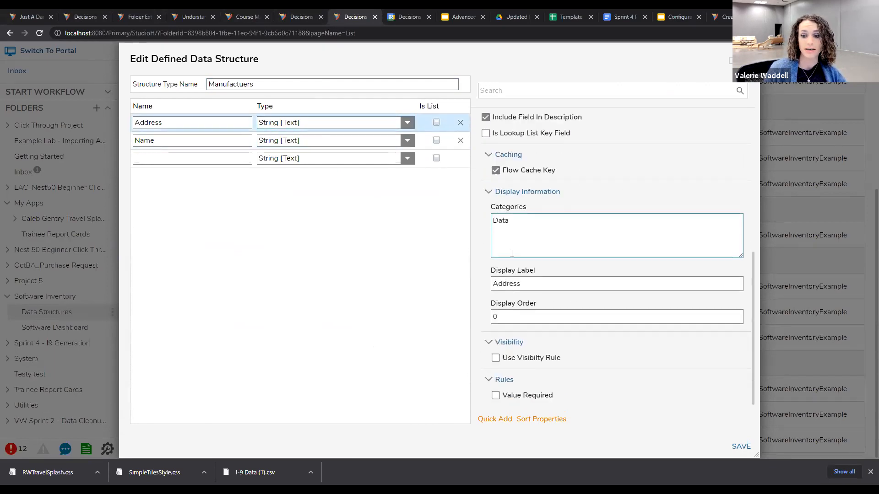
Step: Enable actions on the Manufactuers data structure and save it
click(421, 85)
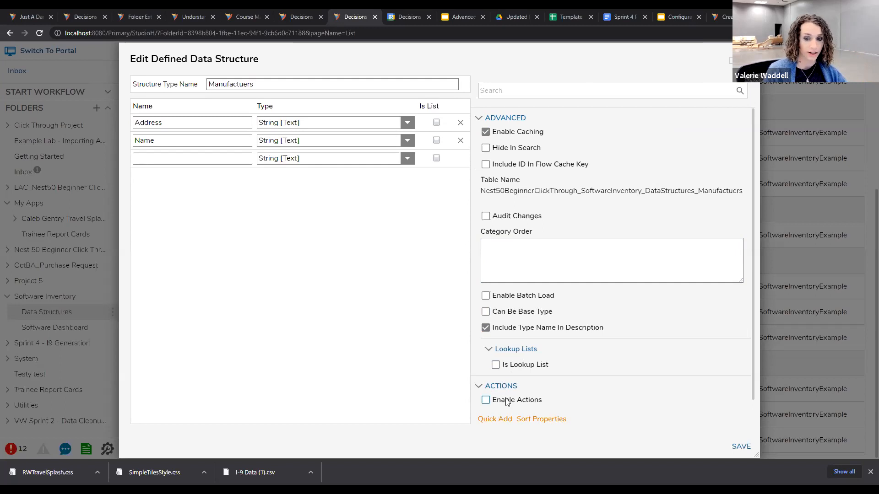
click(519, 397)
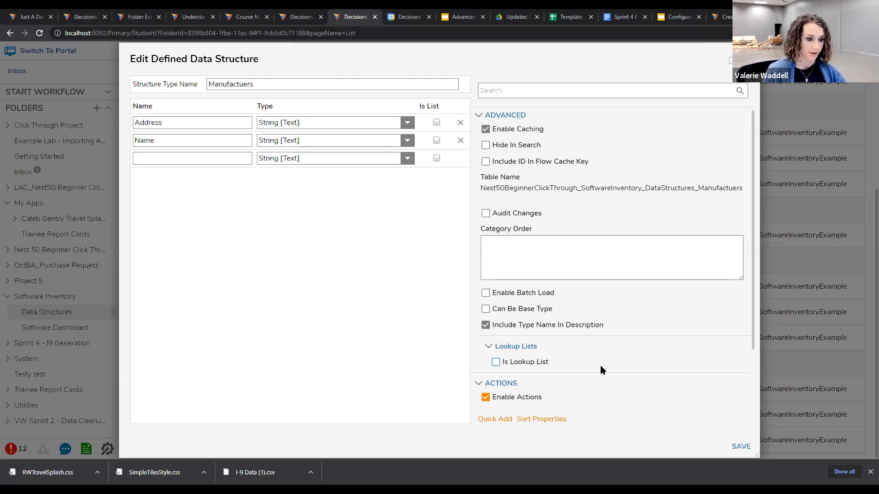
scroll(600, 366, down, 2)
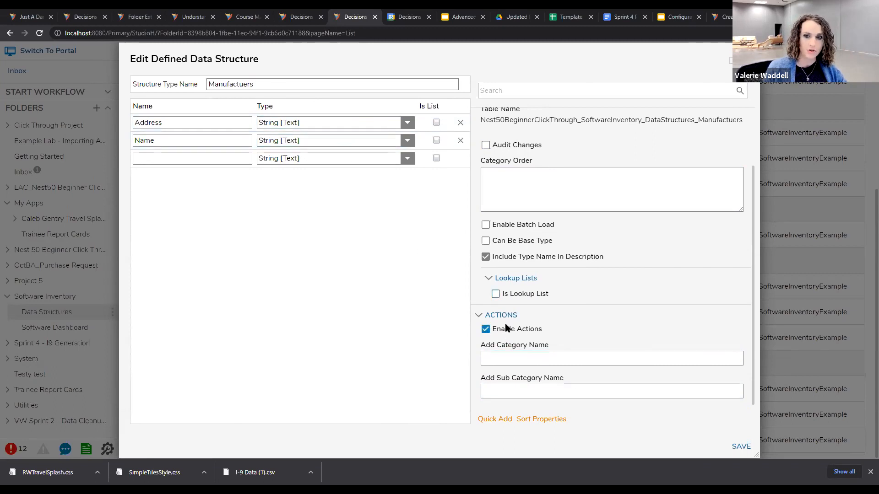
click(743, 447)
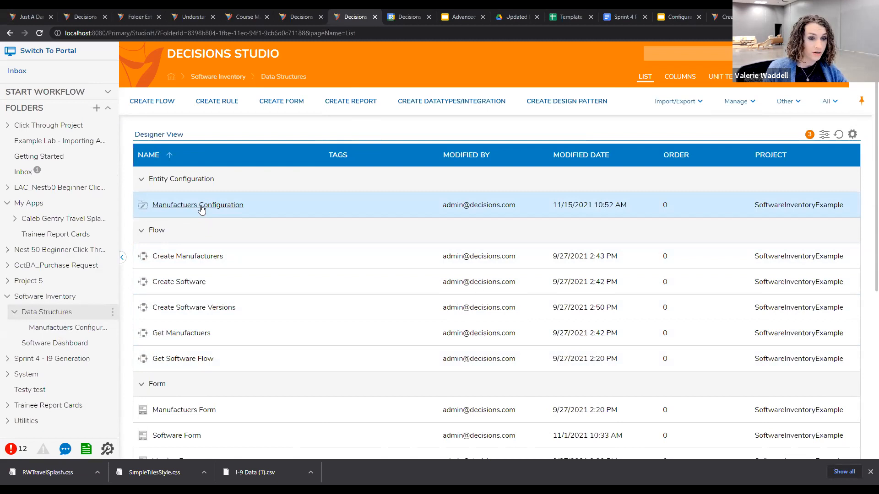
Step: Open the Manufactuers Configuration folder and create a user action named "Create Manufacturer"
click(190, 205)
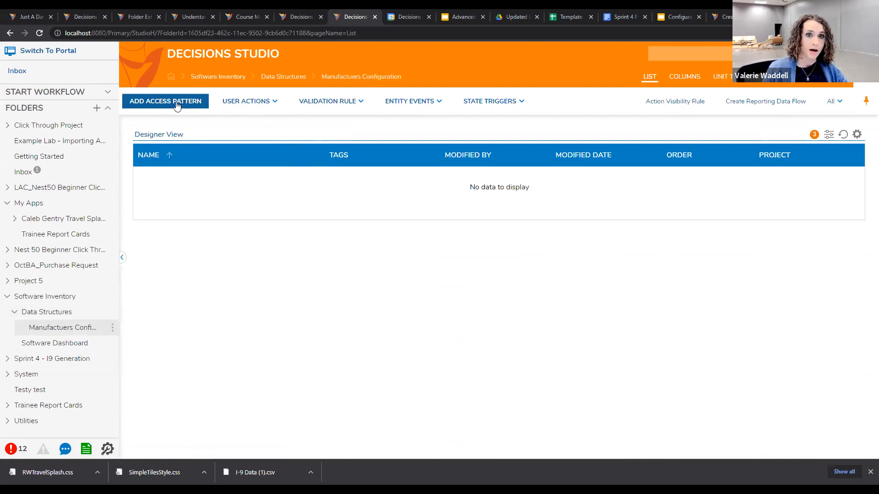
click(257, 102)
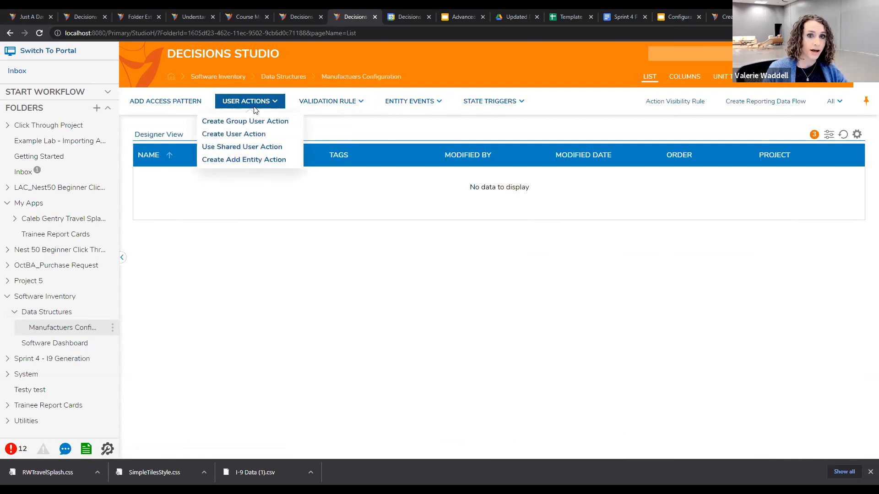
click(257, 135)
drag(340, 149, 231, 141)
key(BackSpace)
text(C)
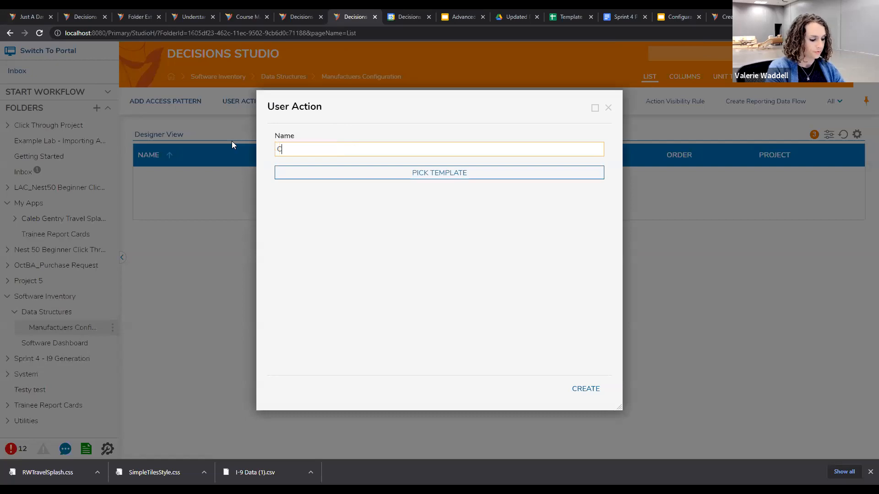
text(reate Manufacturer)
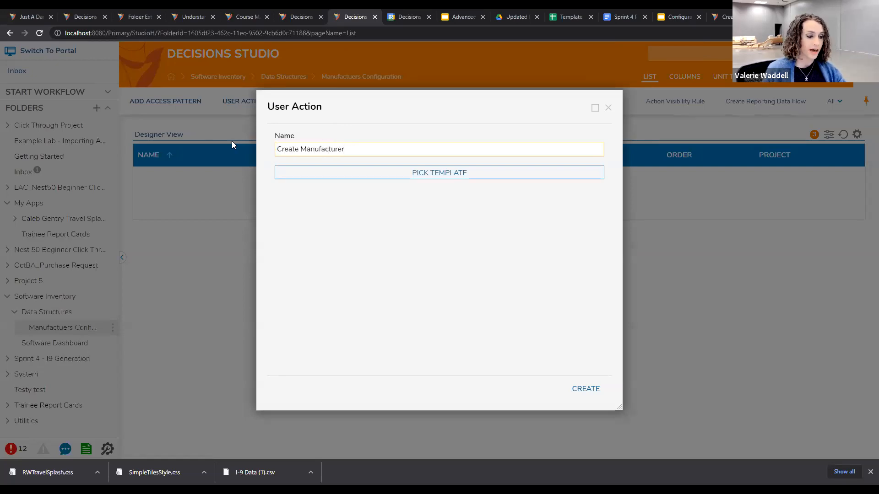
click(591, 389)
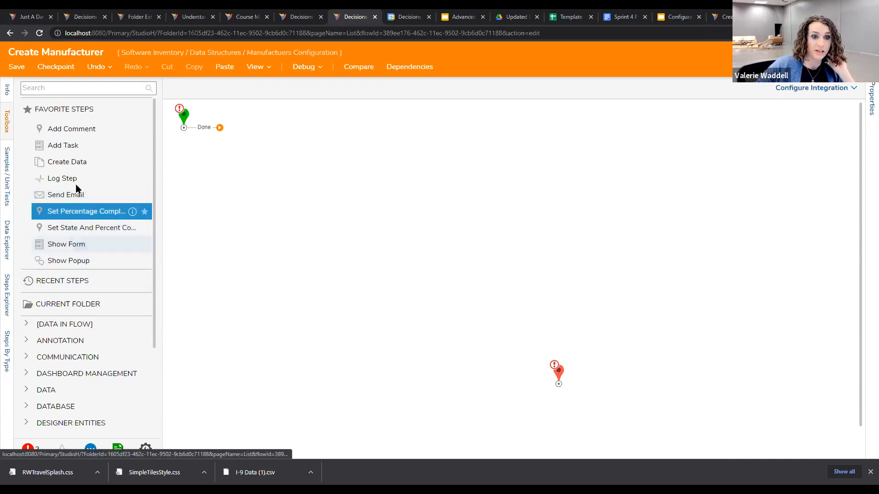
Step: Search the toolbox for "sub flow", add a Sub Flow step after the start step and align the start step with it
scroll(85, 178, down, 2)
scroll(92, 156, up, 2)
click(74, 109)
click(76, 88)
text(sub)
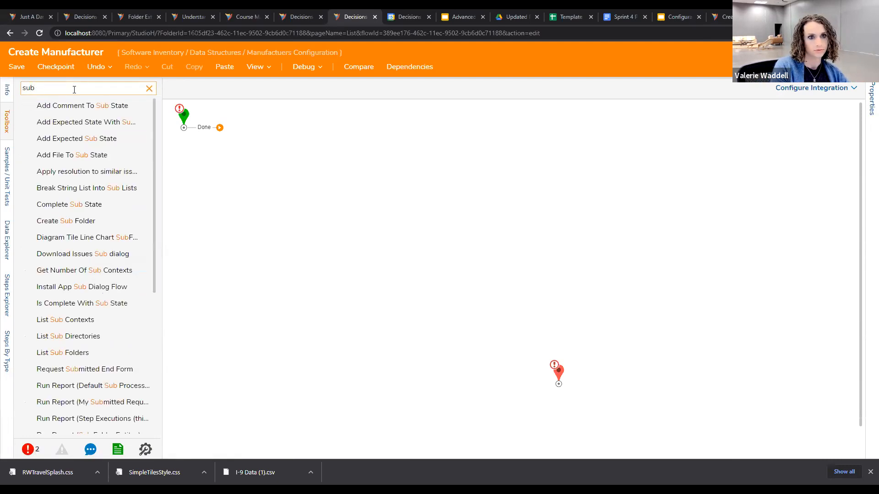
scroll(69, 292, down, 2)
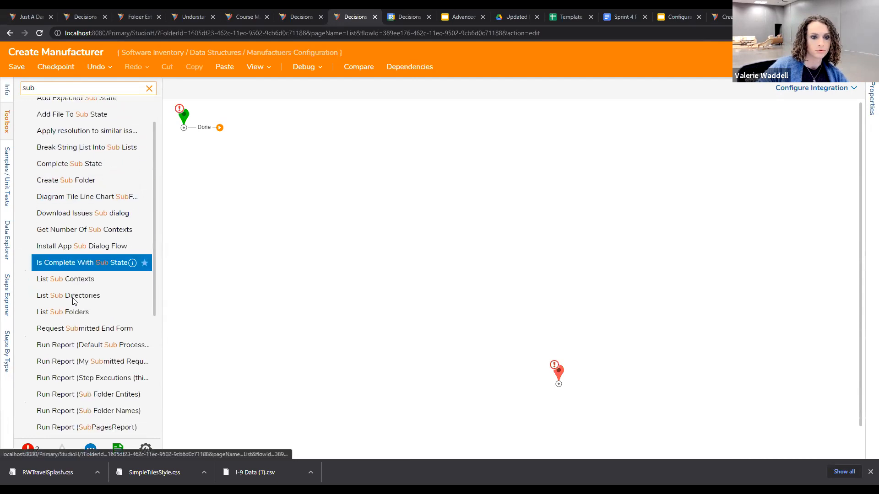
scroll(64, 337, down, 2)
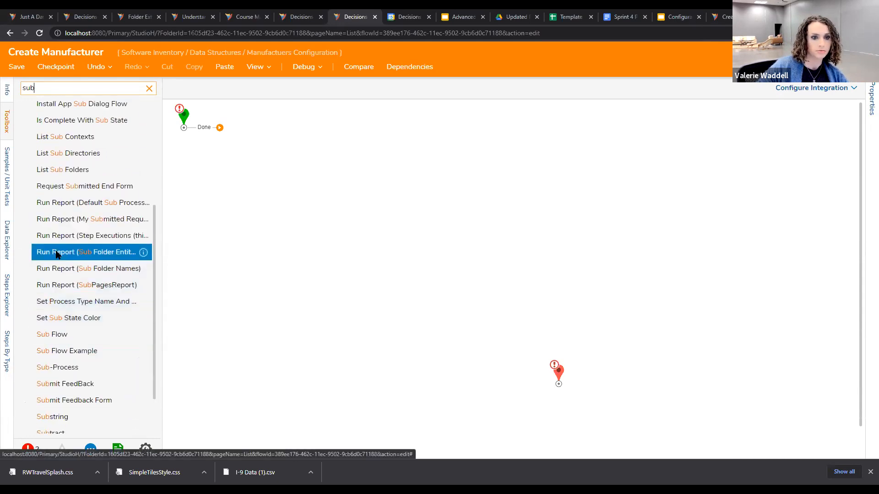
scroll(63, 274, down, 1)
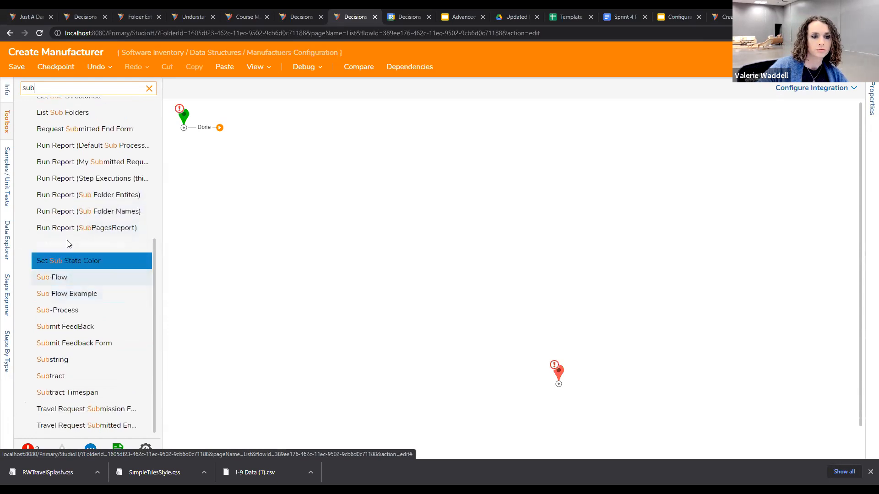
click(65, 83)
text(flow)
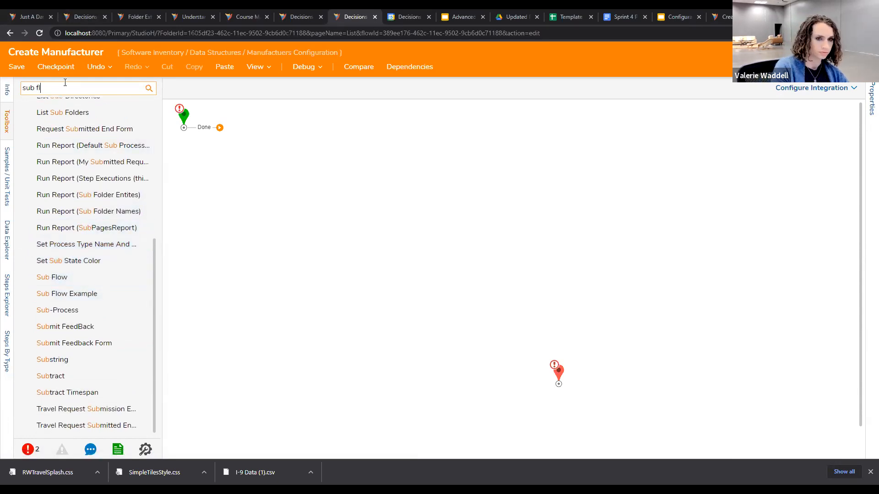
drag(63, 137, 292, 148)
drag(186, 118, 201, 138)
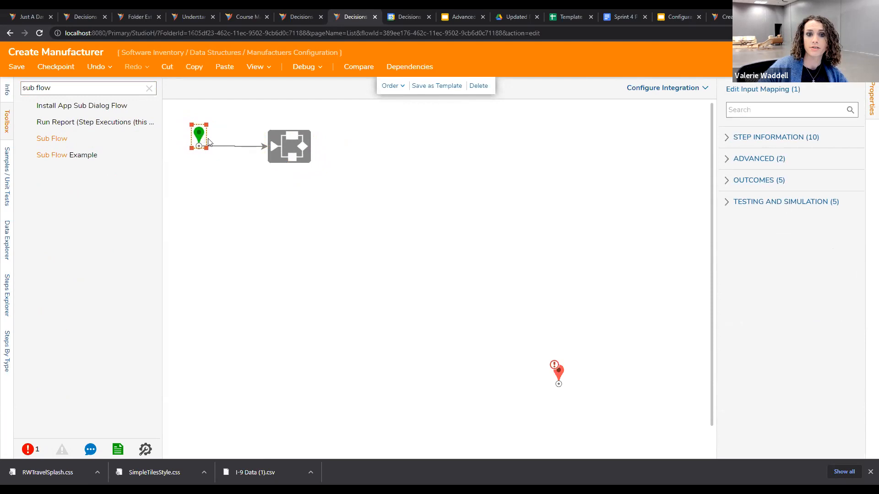
Step: Set the sub flow step's Action Source to Flow and move the step slightly closer to the start step
click(290, 129)
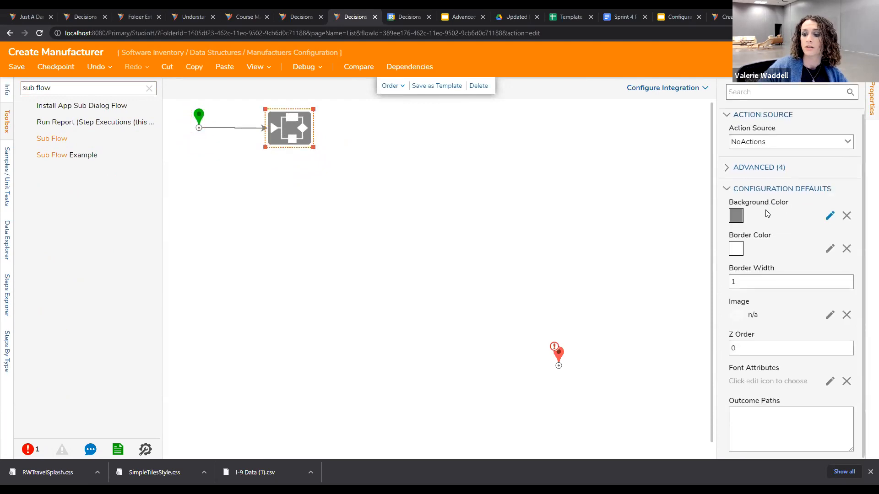
click(782, 288)
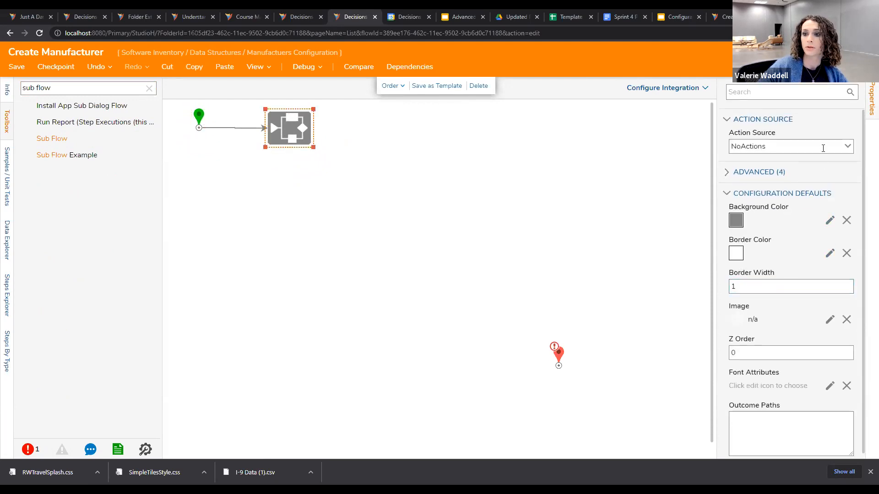
click(849, 149)
click(847, 147)
click(808, 179)
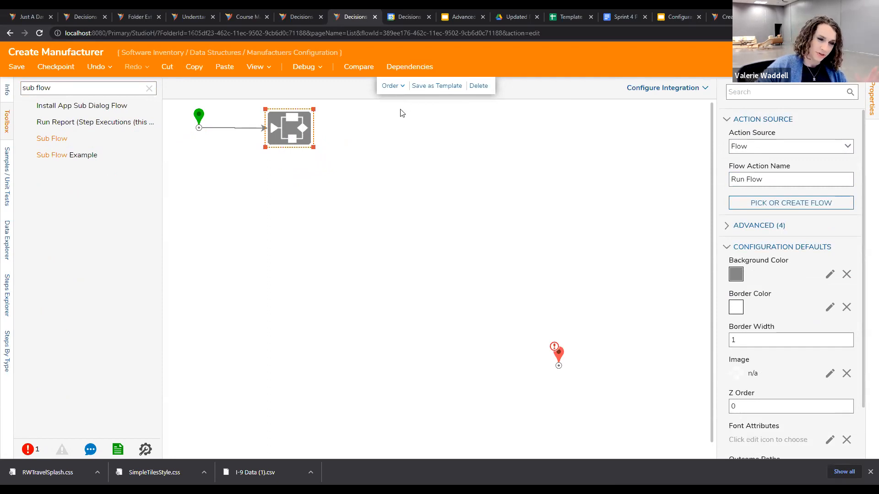
drag(298, 129, 284, 128)
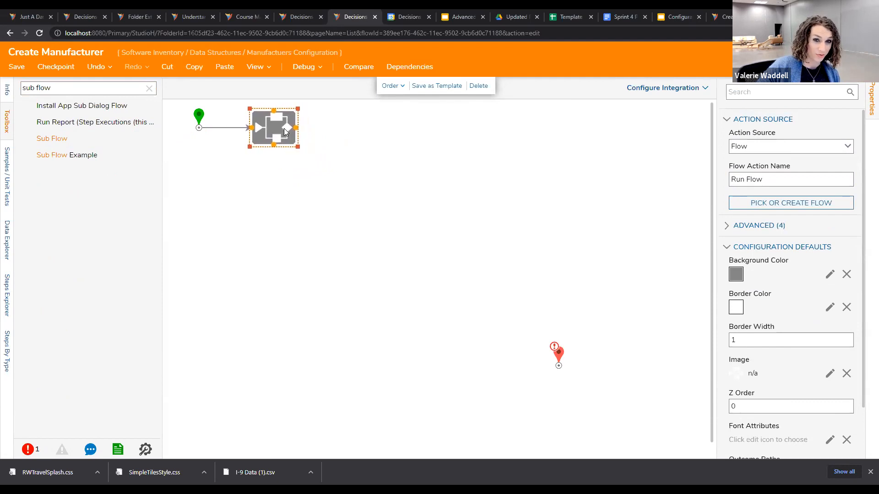
Step: Switch the sub flow step's Action Source to NoActions and back to Flow
click(844, 147)
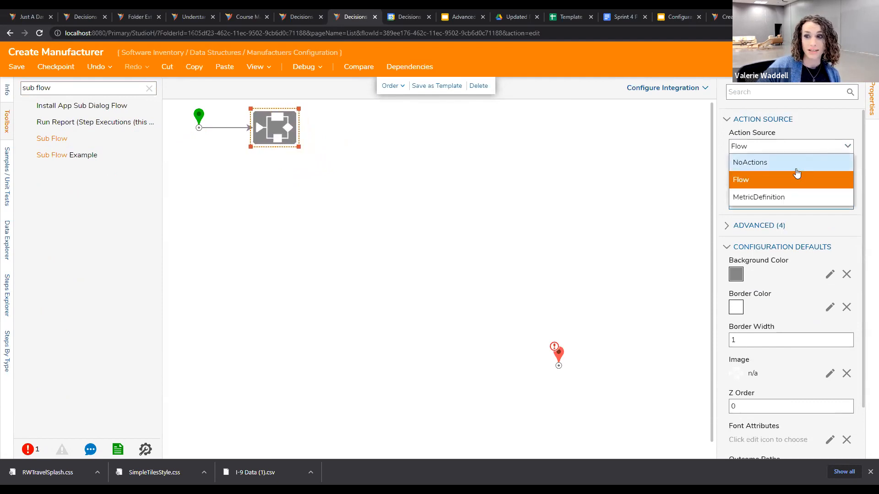
click(806, 157)
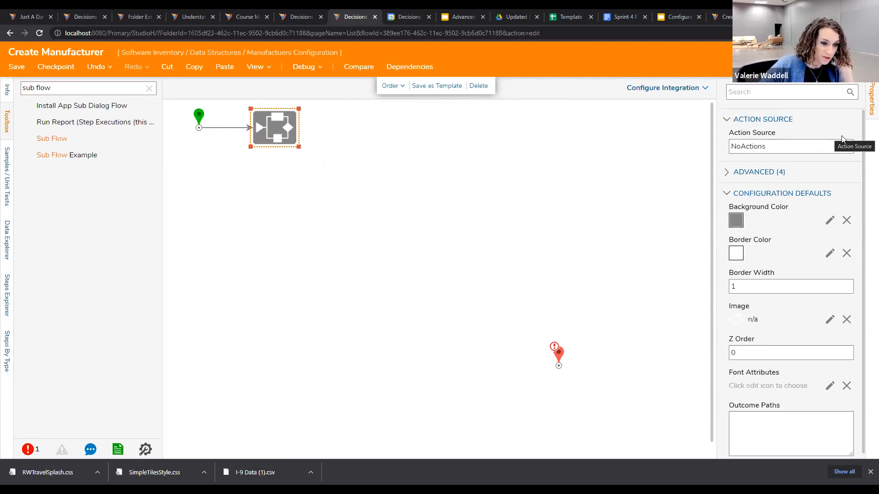
click(851, 148)
click(778, 178)
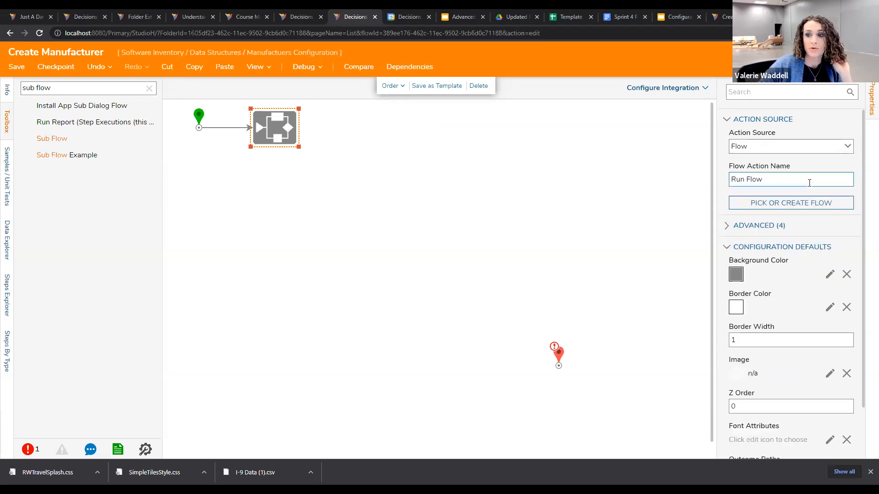
click(784, 205)
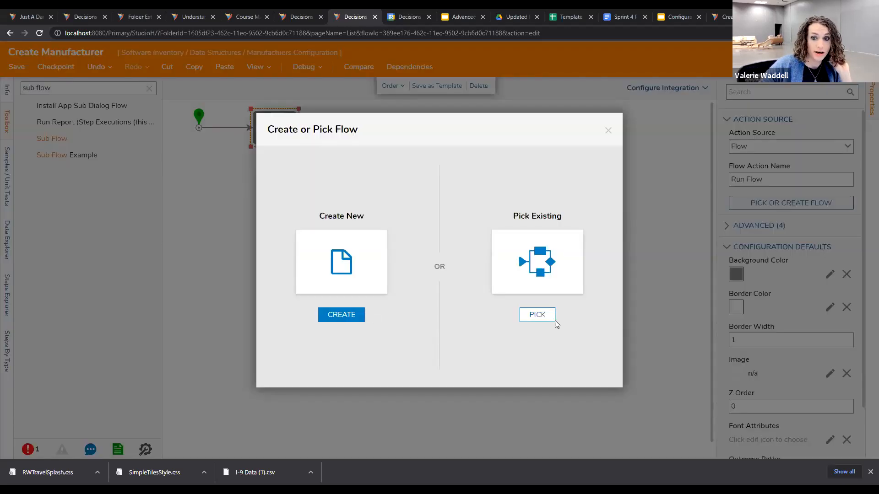
click(547, 316)
click(387, 96)
click(410, 100)
click(294, 168)
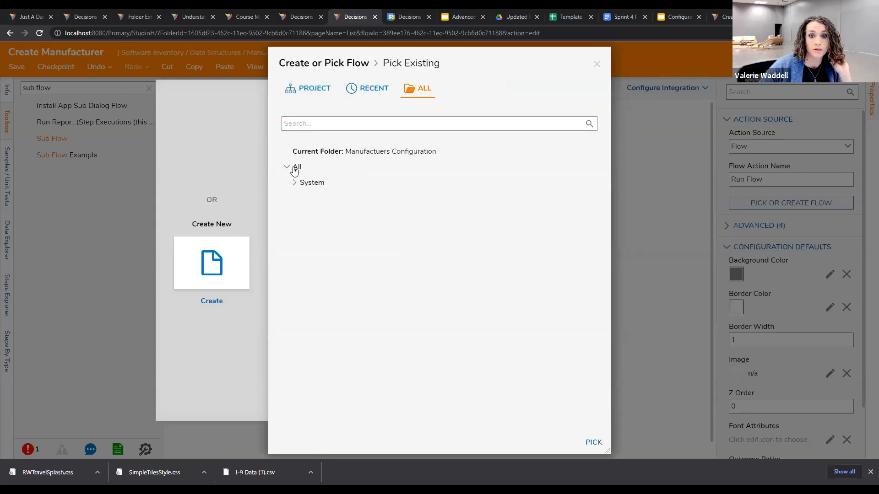
click(294, 182)
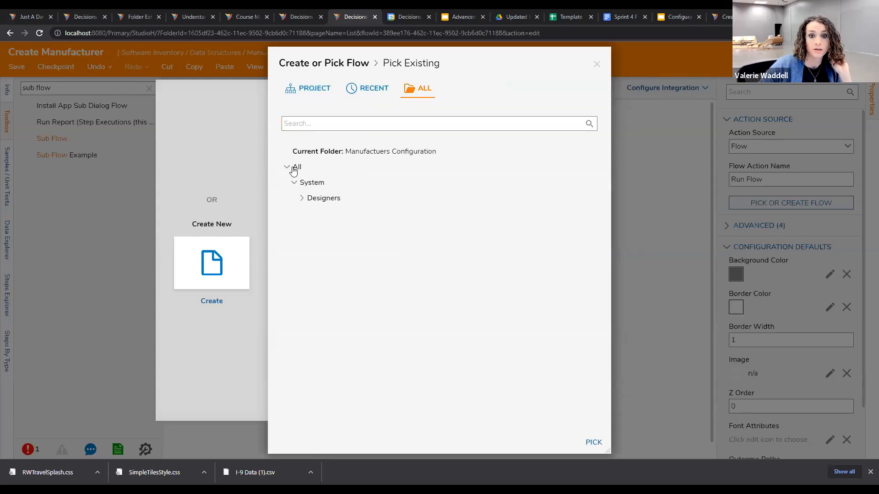
click(302, 198)
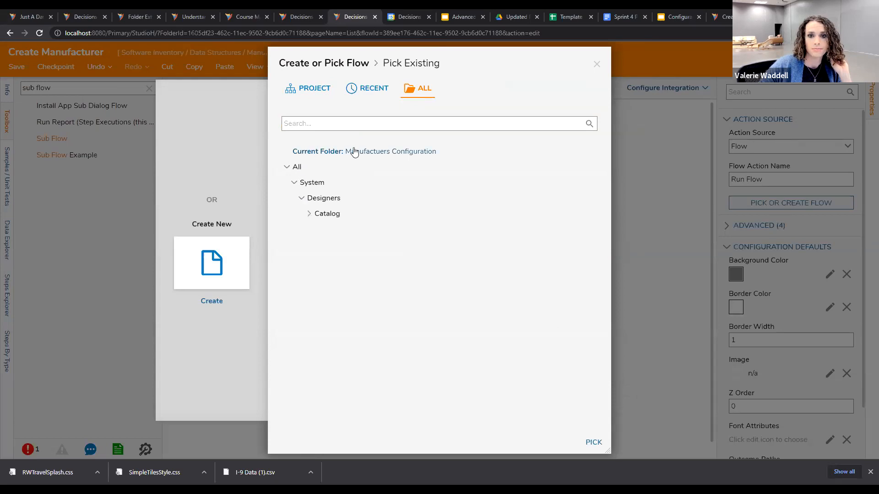
click(287, 167)
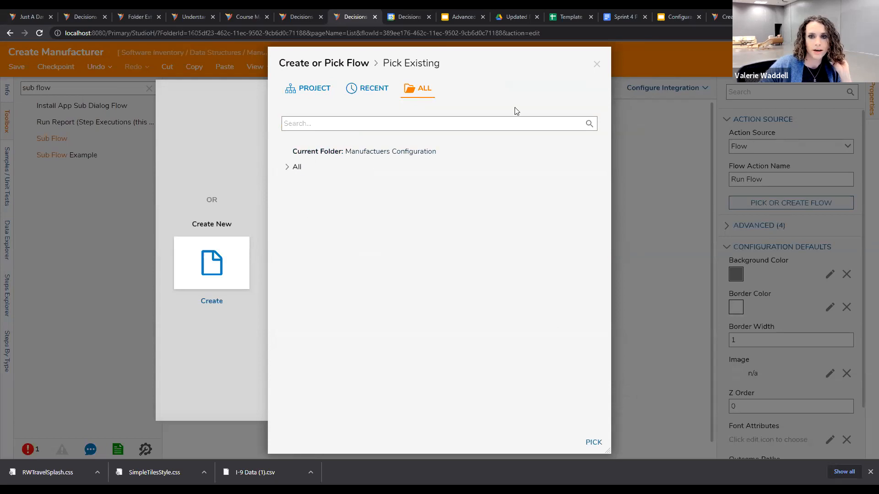
click(596, 64)
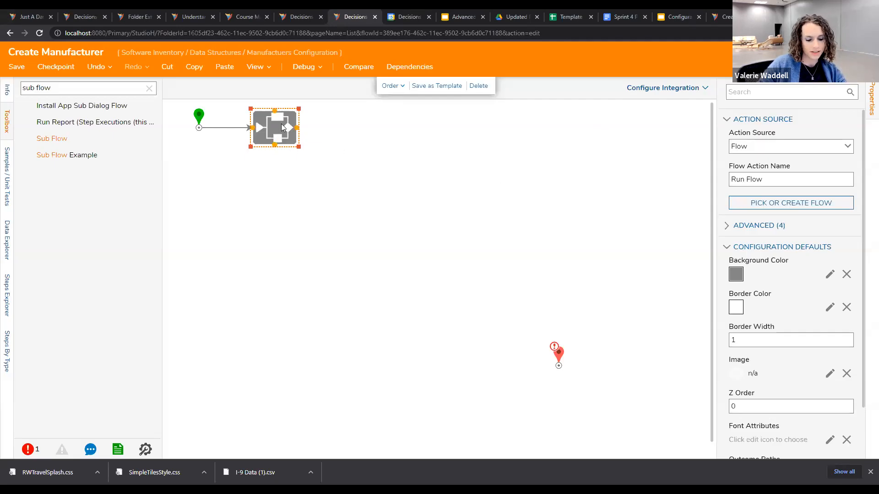
Step: Replace the sub flow step with a Show Form step after the start step and align the start step with it
key(Delete)
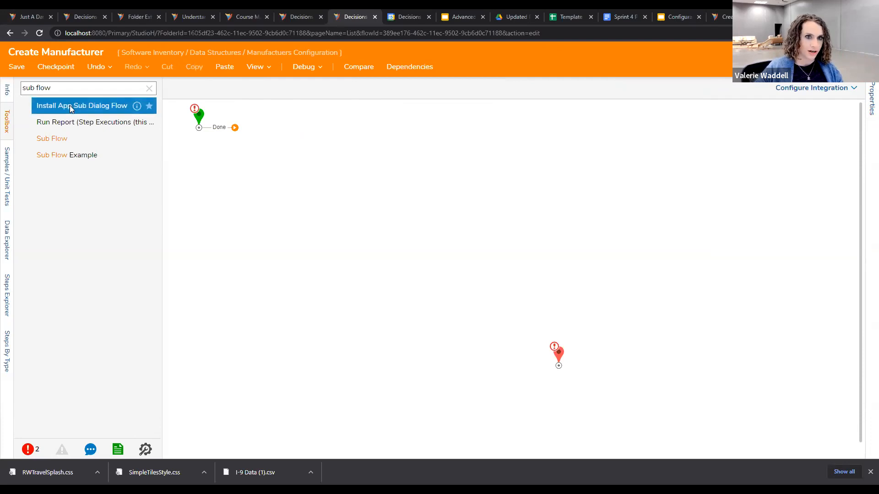
click(149, 88)
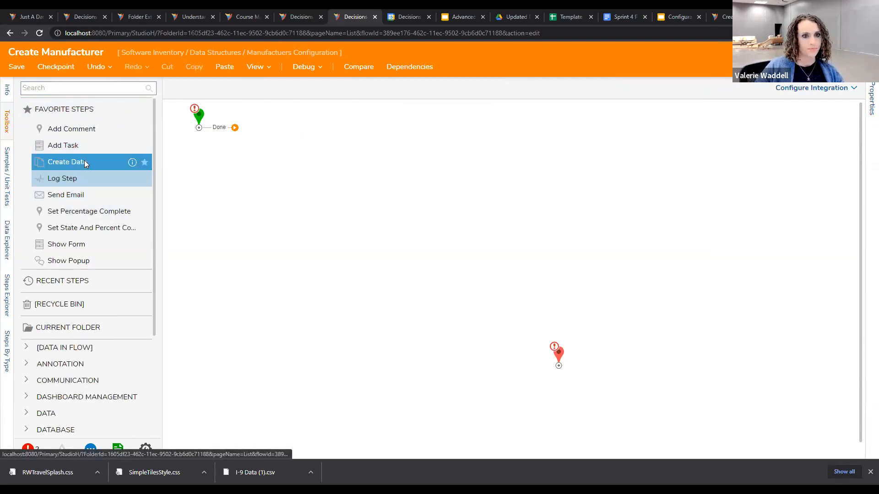
scroll(80, 215, down, 1)
drag(83, 200, 272, 154)
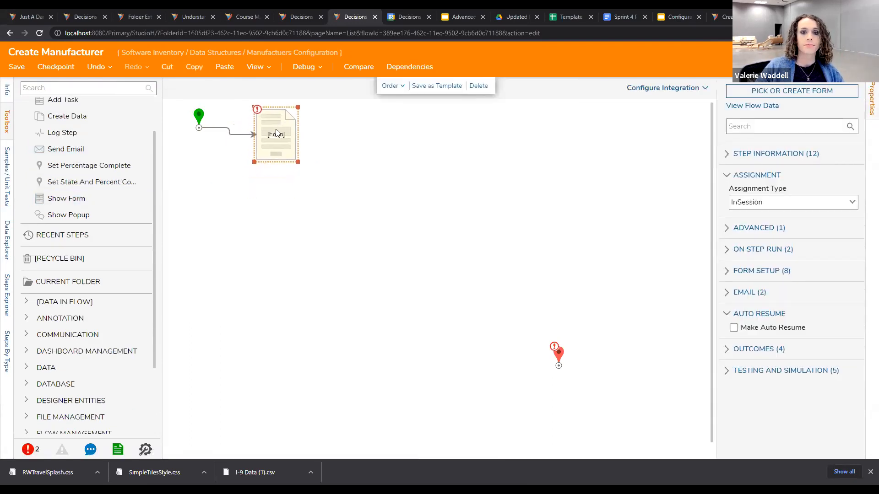
click(203, 123)
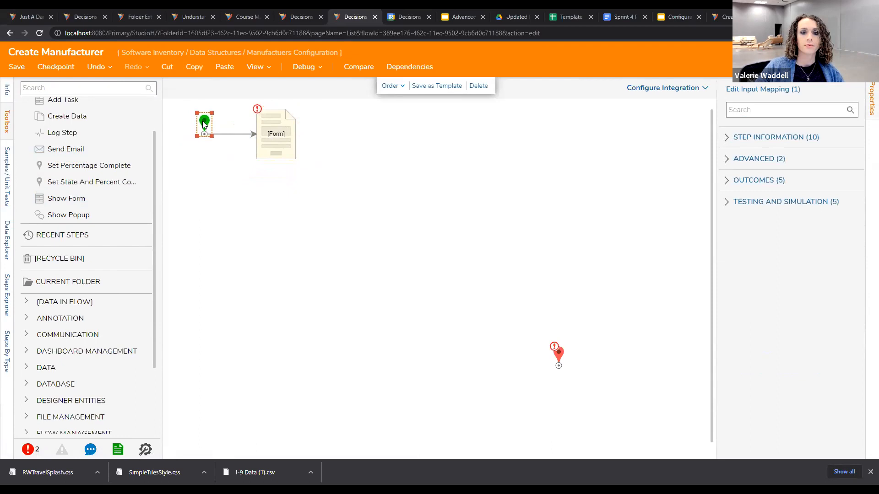
Step: Assign the project's existing Manufactuers Form to the form step
click(280, 120)
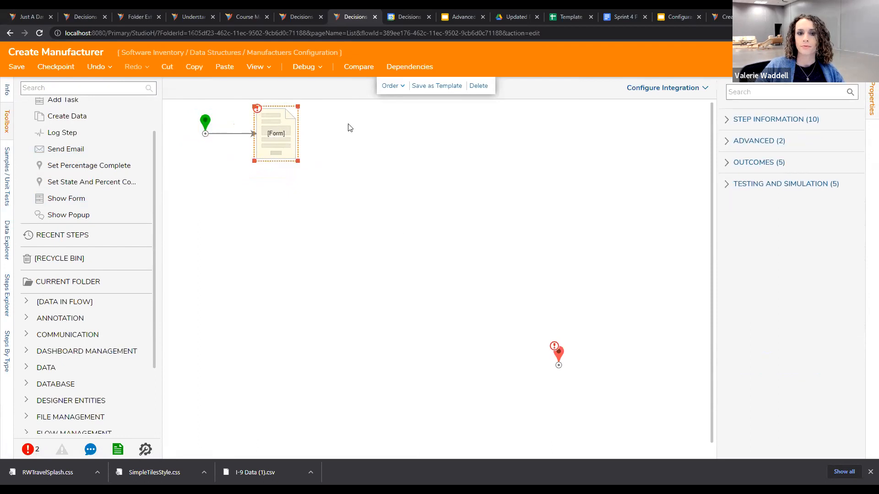
click(778, 90)
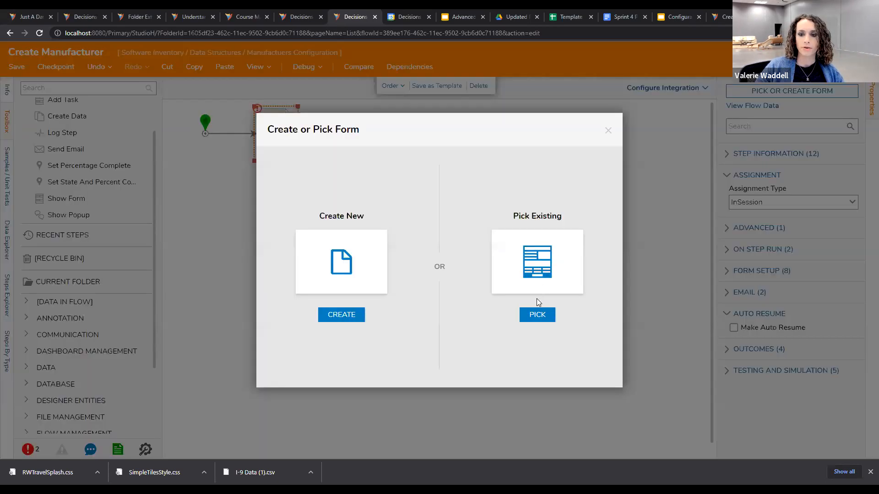
click(536, 315)
click(357, 157)
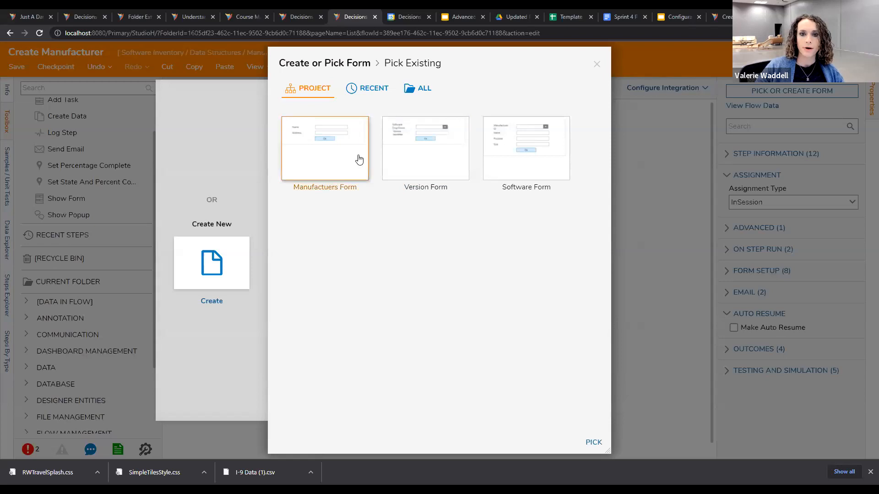
click(593, 443)
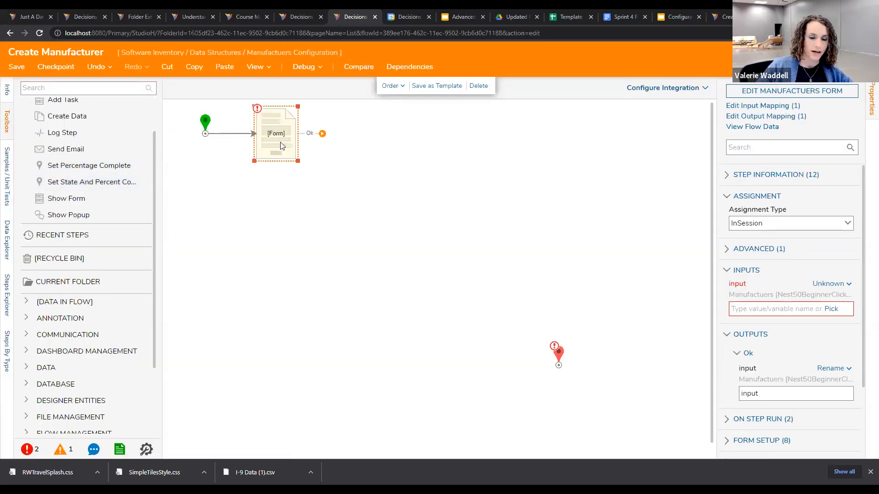
Step: Add the Manufactuers database structure's Create Manufactuers step after the form and connect it to the end step placed in line
scroll(60, 302, down, 2)
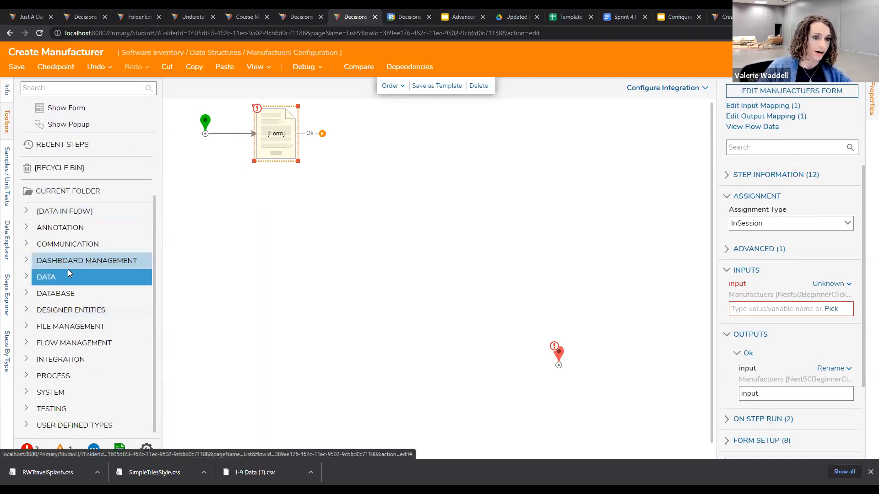
click(28, 426)
scroll(55, 320, down, 5)
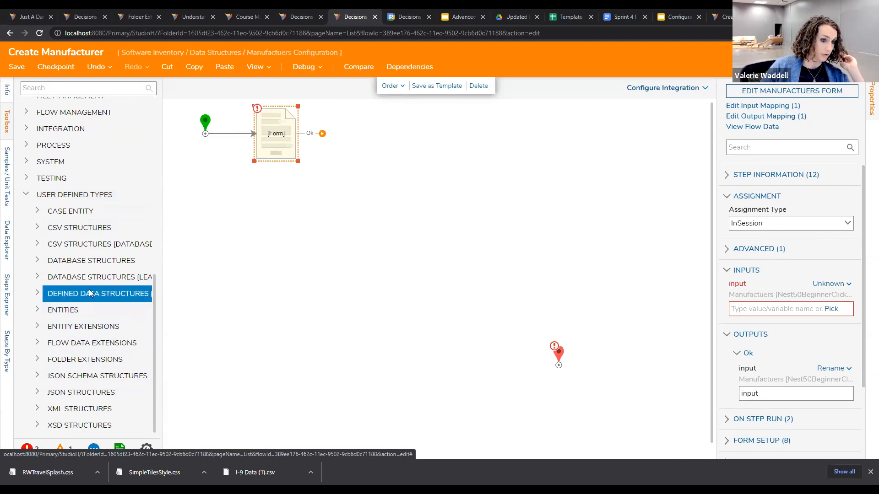
click(38, 261)
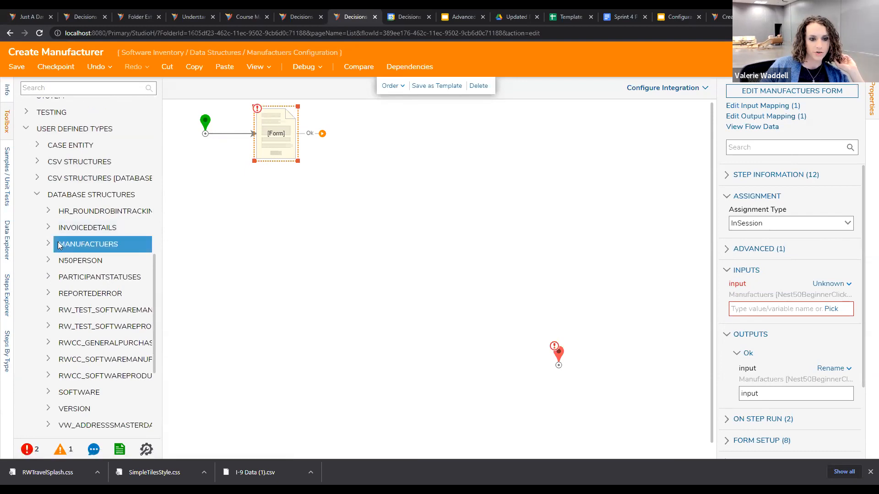
scroll(71, 244, down, 2)
scroll(71, 238, up, 1)
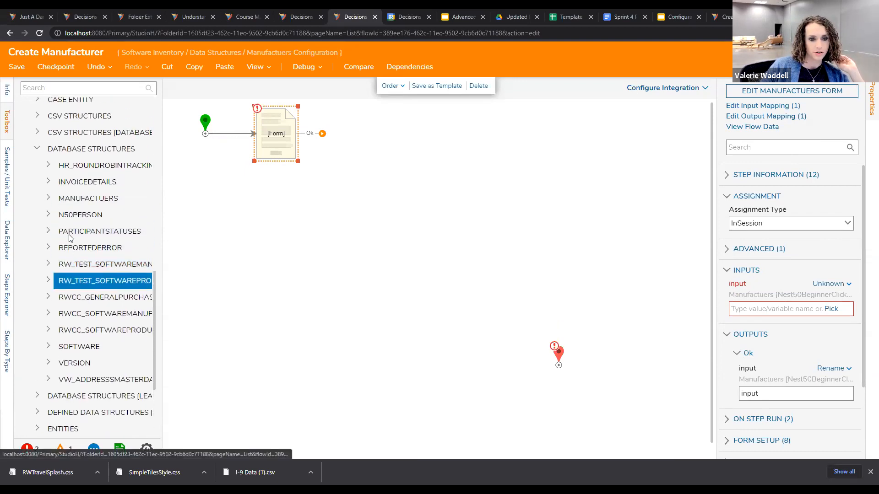
click(50, 198)
drag(112, 213, 370, 134)
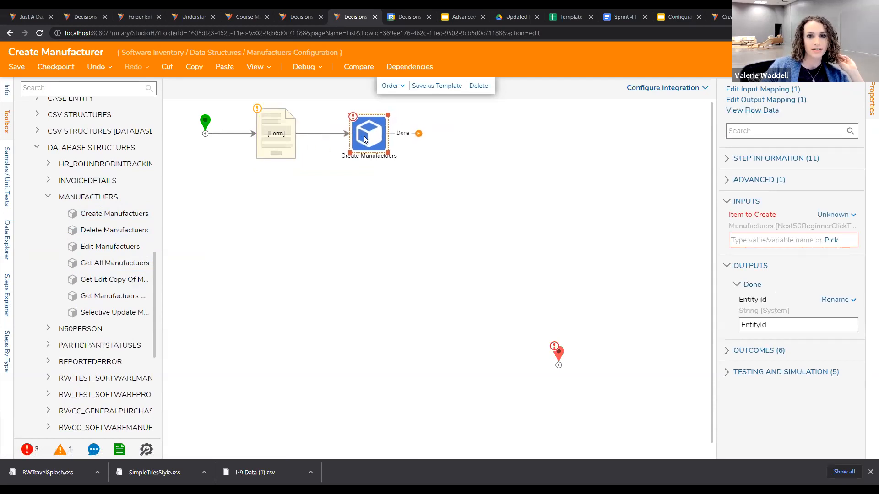
drag(558, 352, 461, 131)
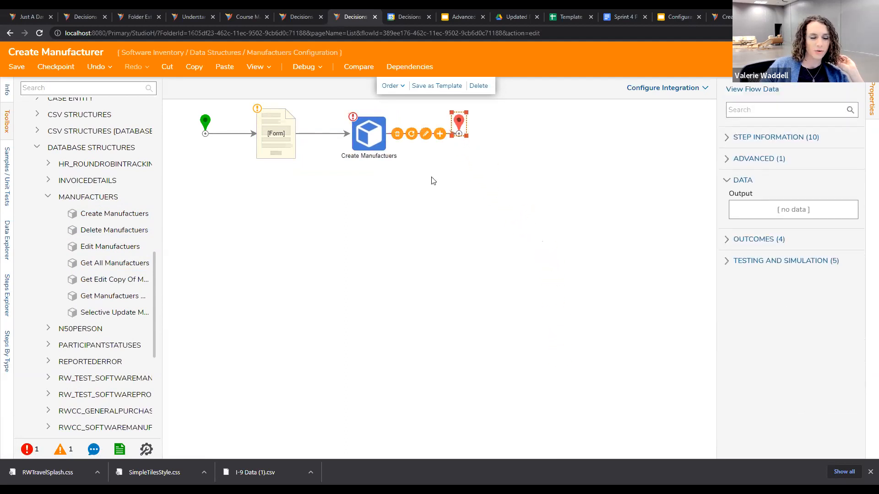
Step: Set the form step's input mapping to Ignore
click(283, 140)
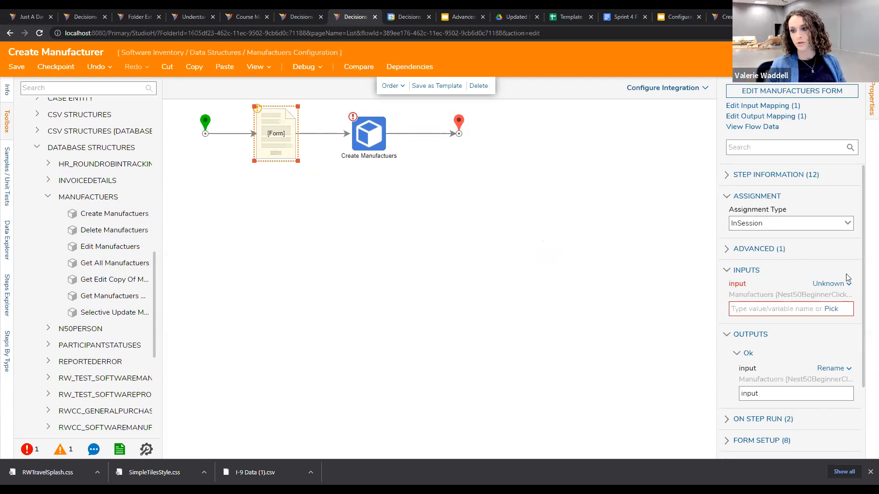
click(832, 284)
click(778, 305)
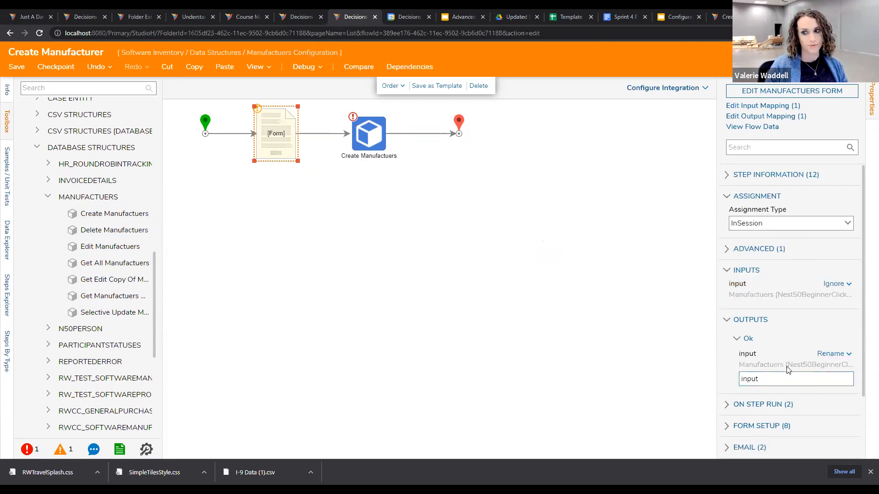
Step: On the Create Manufactuers step, map Item to Create with Build Data and set its Address mapping to Select From Flow
click(360, 134)
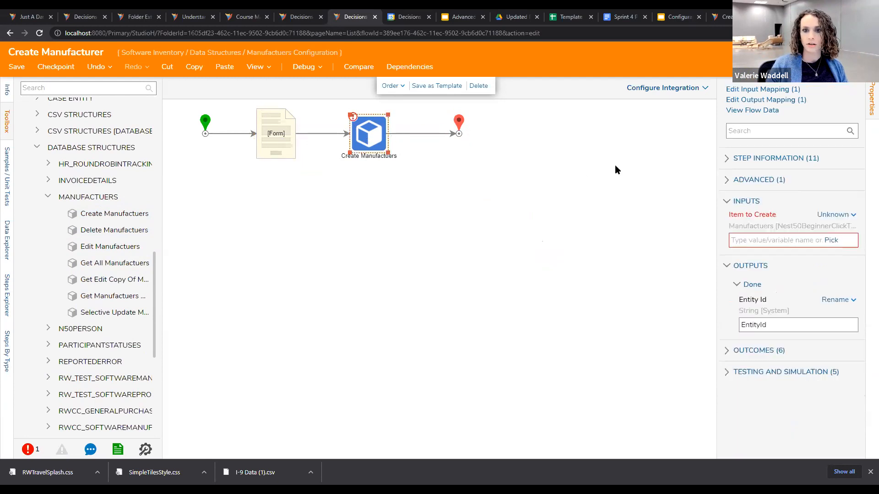
click(835, 215)
click(778, 208)
scroll(787, 250, down, 1)
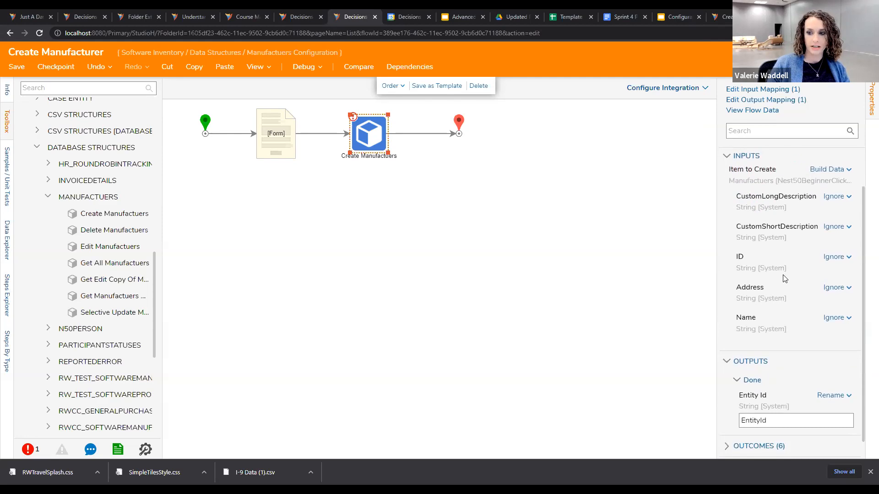
click(834, 287)
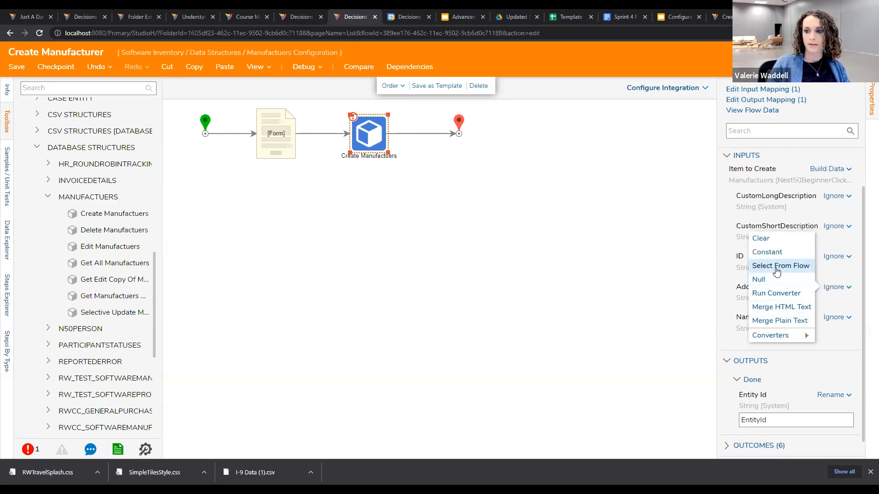
click(777, 267)
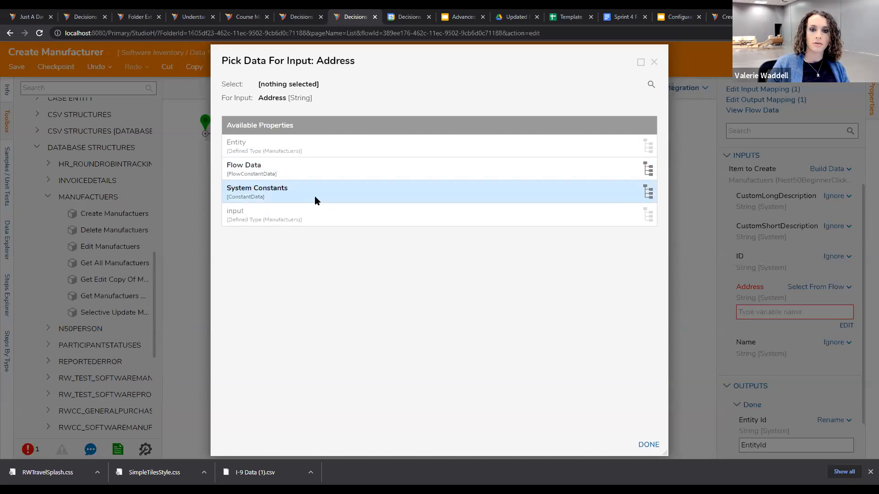
click(653, 61)
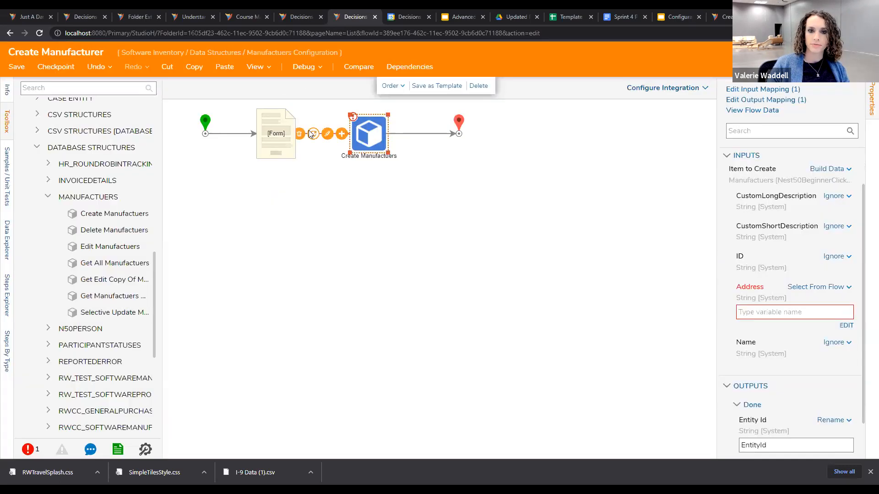
Step: Rename the form step's Ok output from input to Manufacturer
click(280, 150)
text(Manufacturer)
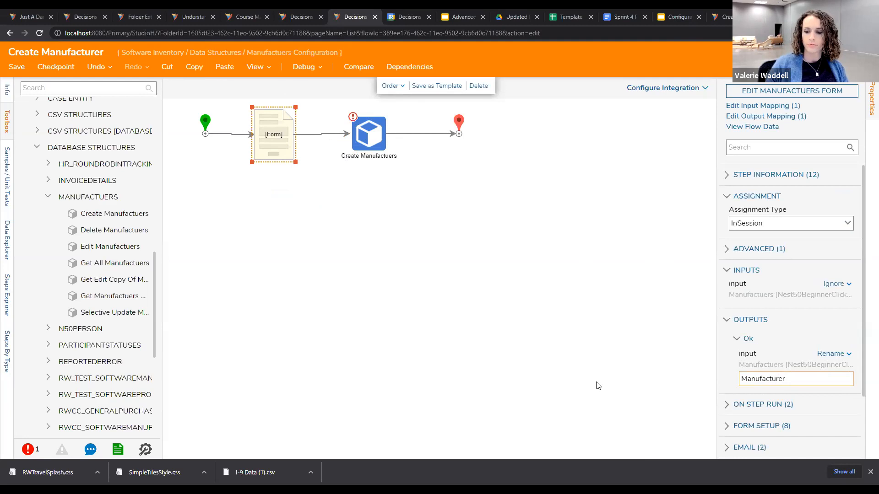
click(596, 386)
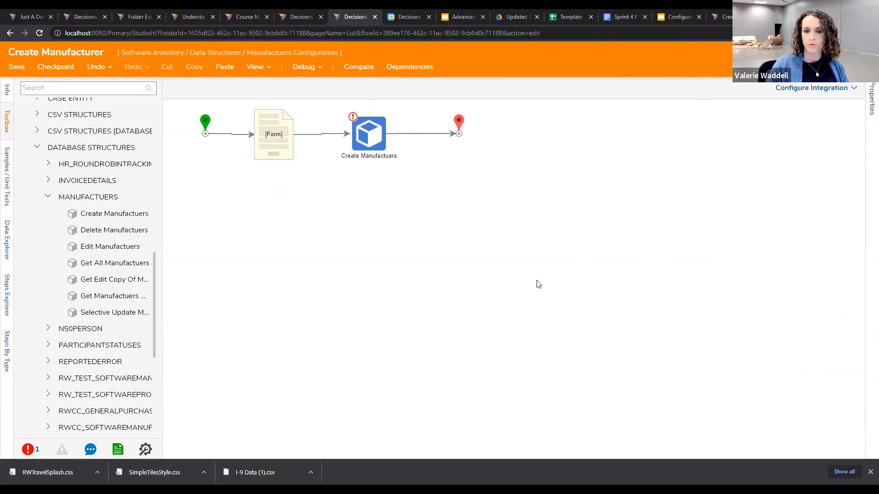
Step: Map the Create Manufactuers step's Address input to the Address property of the form's Manufacturer output
click(372, 137)
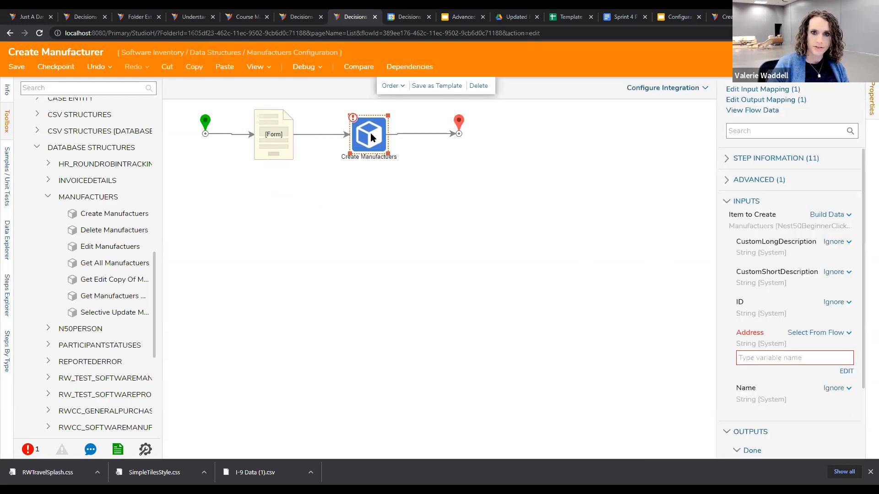
click(459, 122)
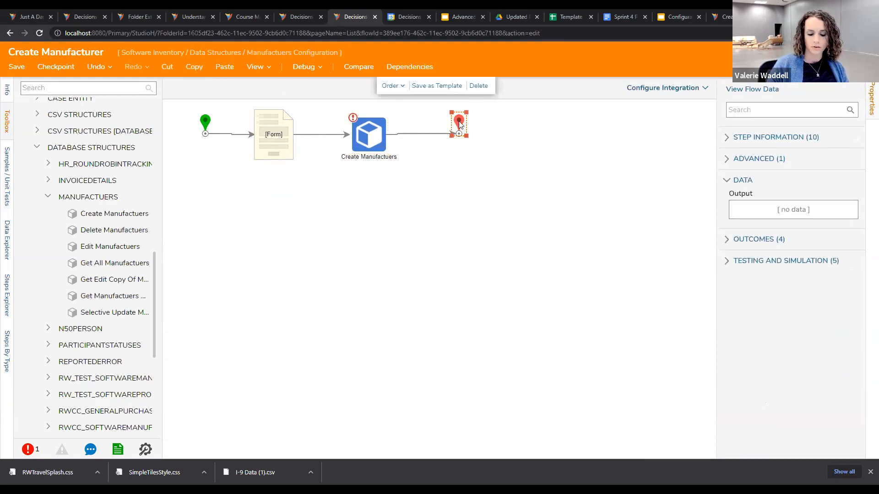
click(376, 132)
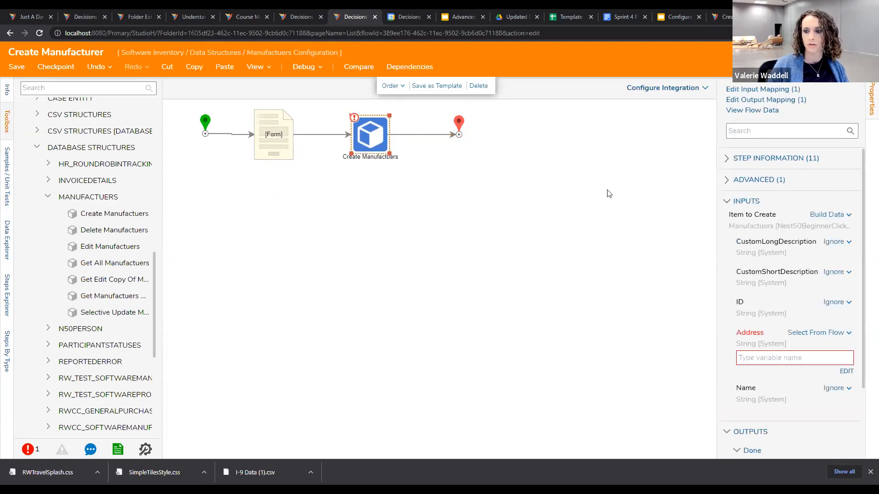
click(846, 372)
click(340, 216)
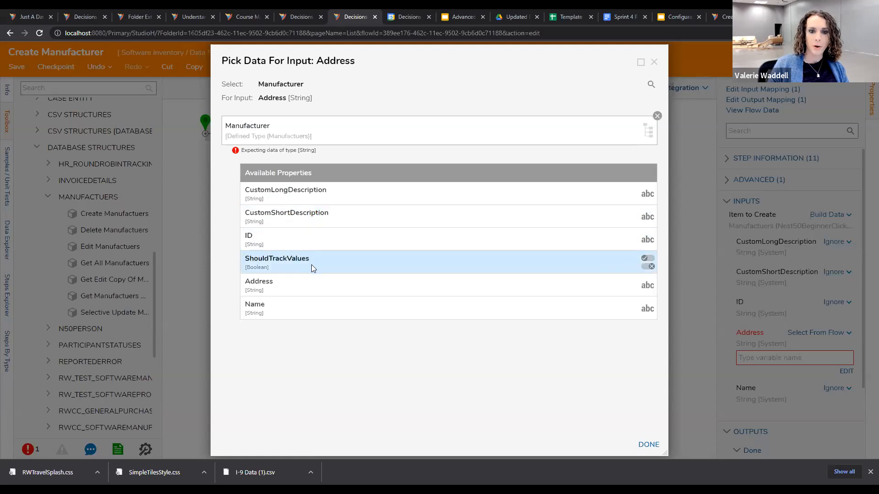
click(320, 285)
click(650, 445)
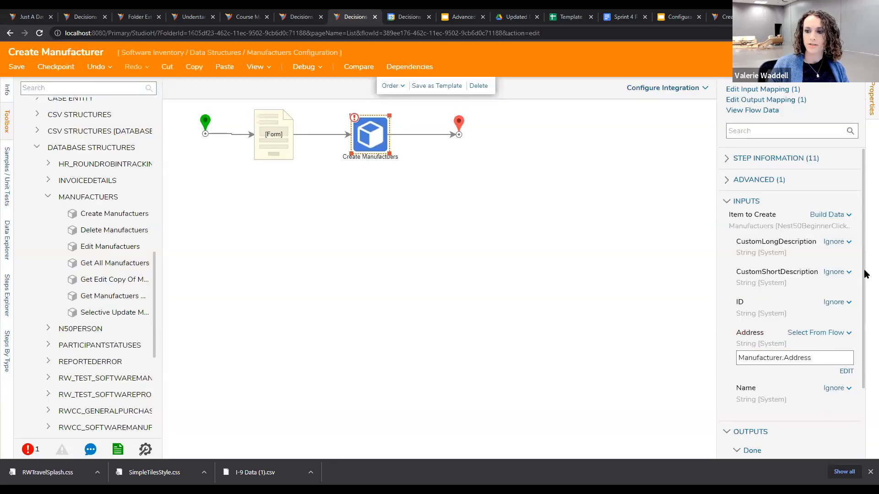
Step: Map the Create Manufactuers step's Name input from the flow to the Name property of the form's Manufacturer output
click(834, 389)
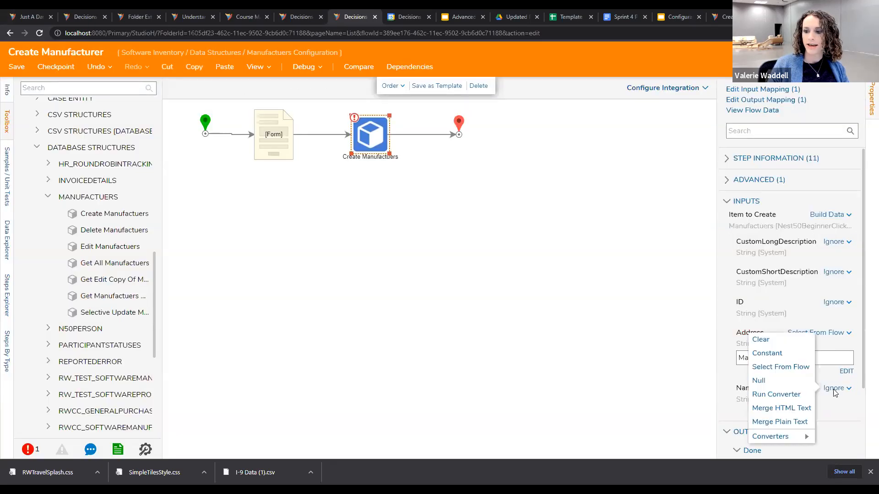
click(780, 367)
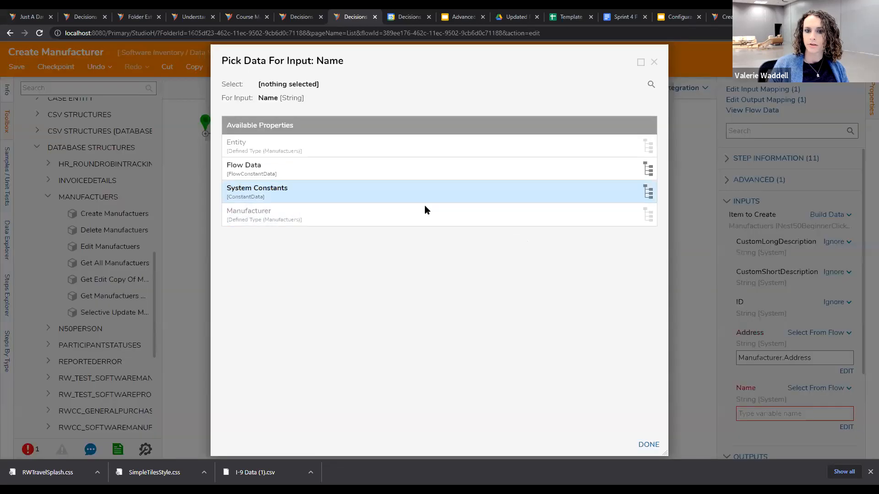
click(390, 215)
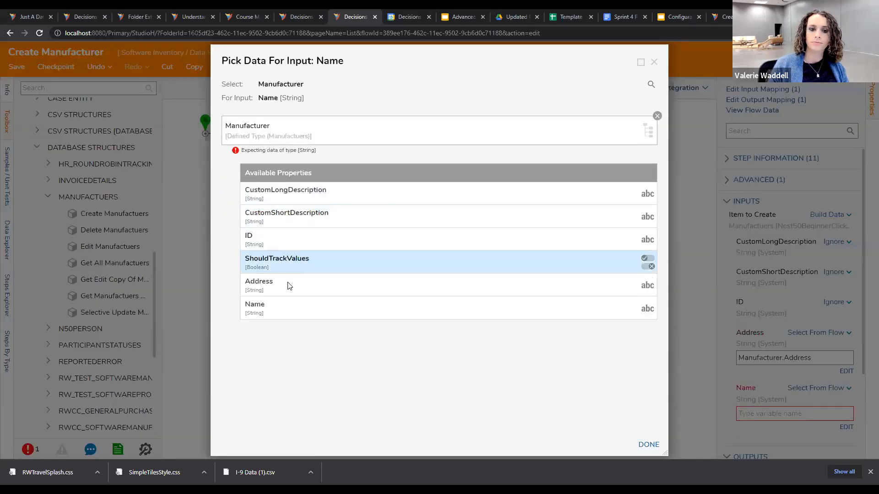
click(283, 306)
click(649, 445)
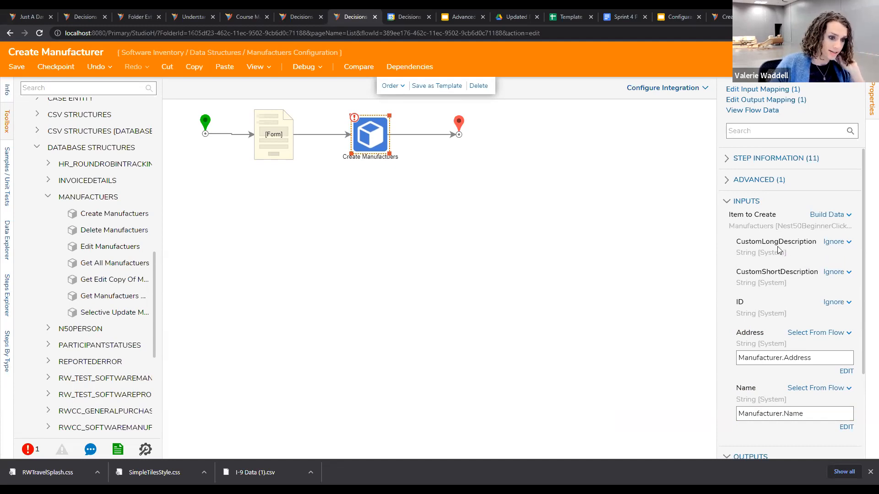
Step: Save the Create Manufacturer flow without notes and return to the Manufactuers Configuration folder
click(552, 212)
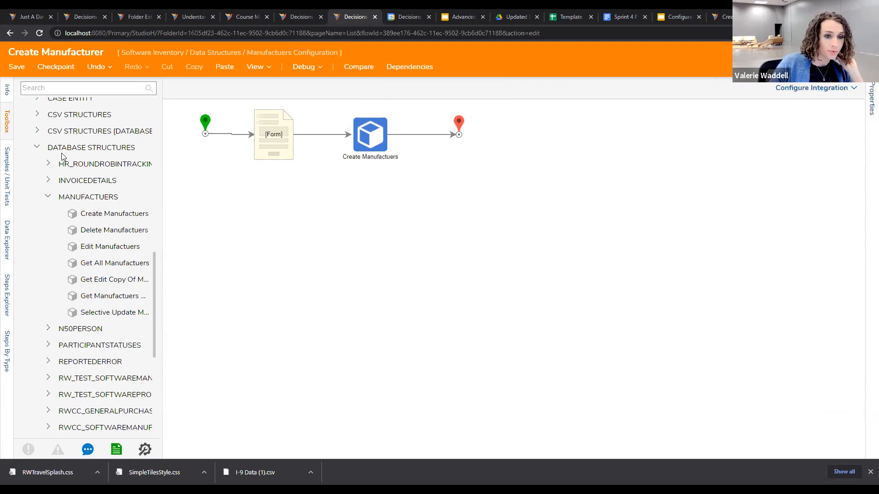
mouse_move(411, 143)
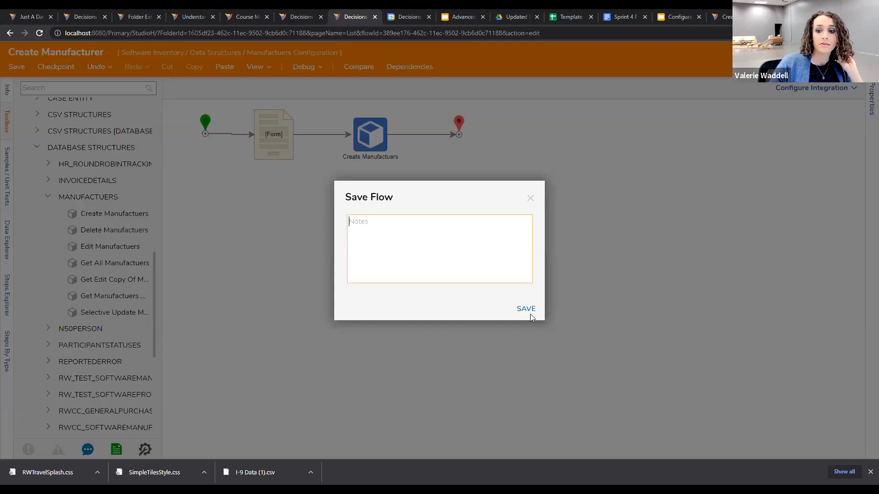
click(526, 309)
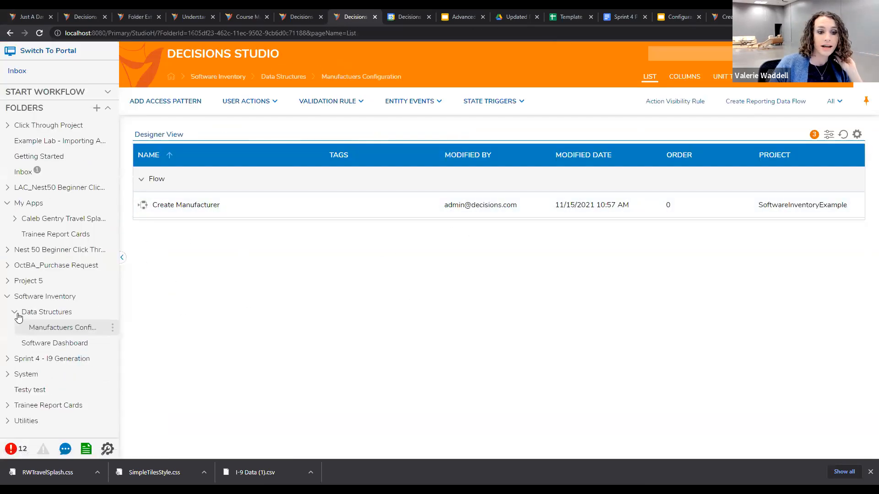
Step: On the Software Dashboard, run Create Manufacturer with the name Salesforce and a street address, submit it, and refresh the manufacturer report
click(52, 344)
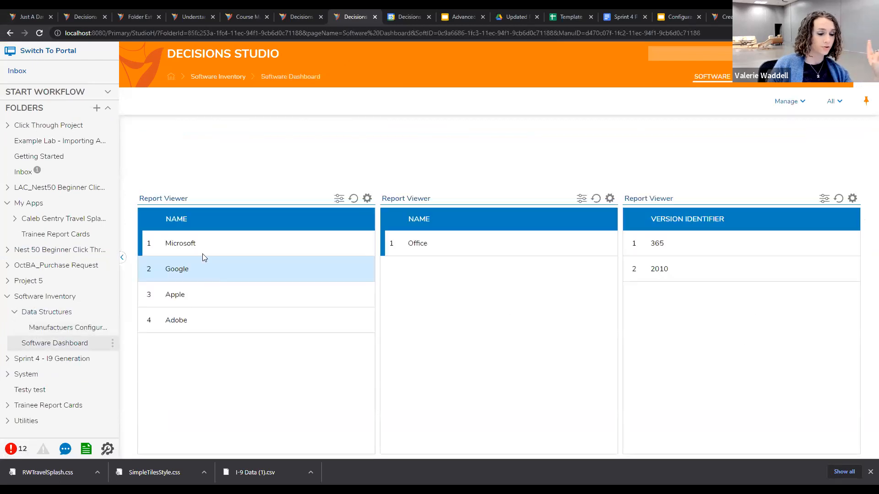
click(201, 237)
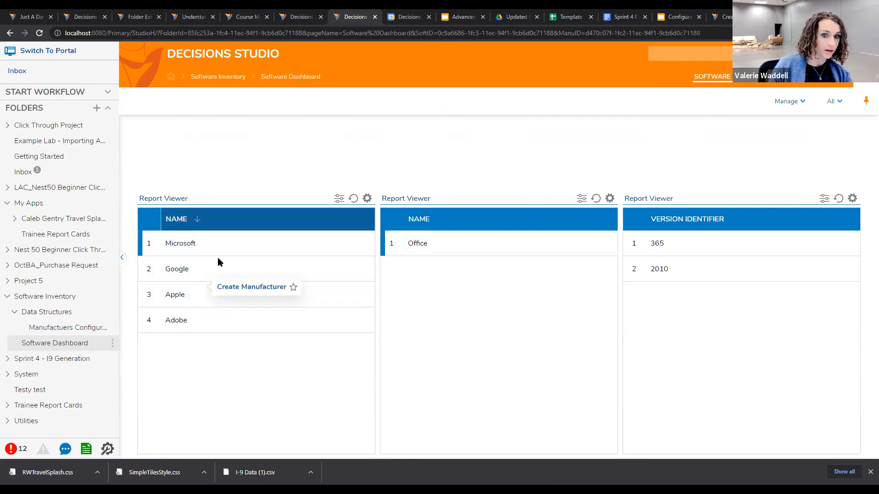
click(251, 286)
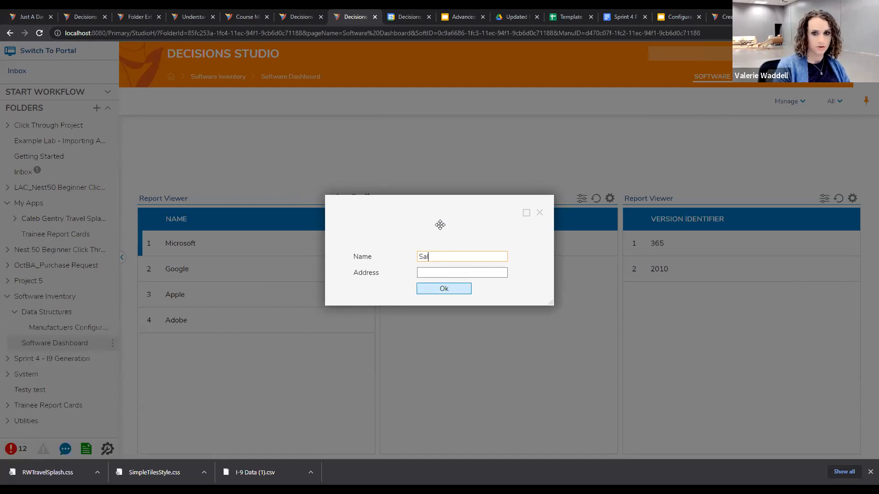
key(Tab)
text(123)
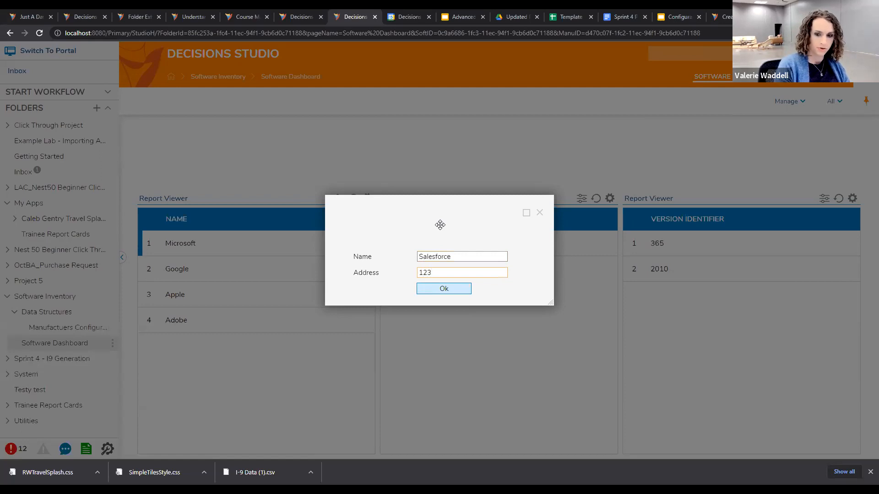
text( Dollar WA)
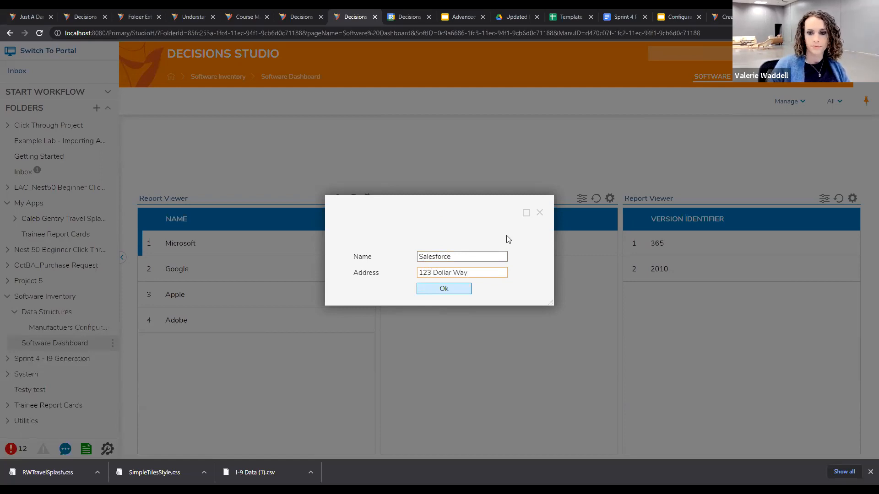
click(429, 290)
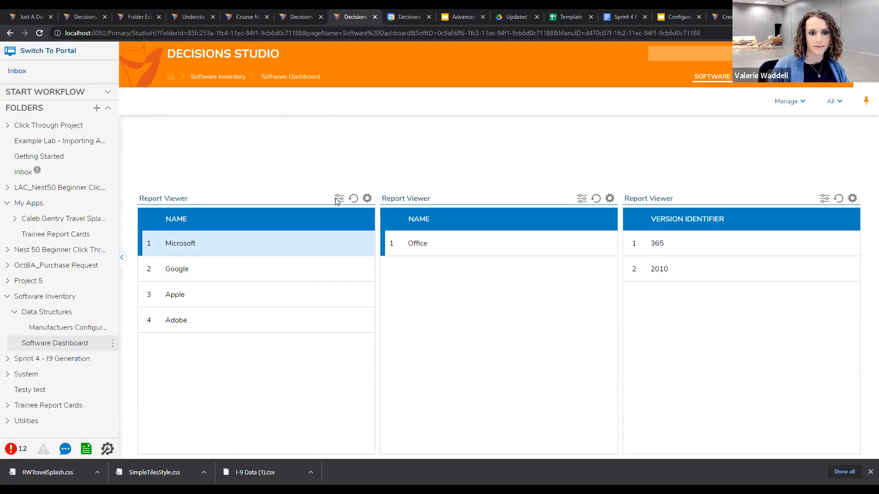
click(353, 198)
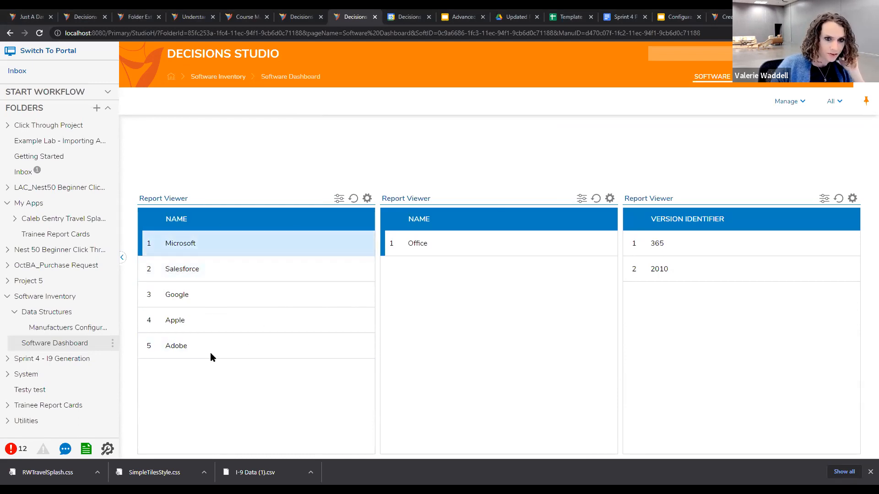
Step: Test row selection in the dashboard's manufacturer report with Salesforce, Microsoft and Google, closing the details slider each time
click(182, 269)
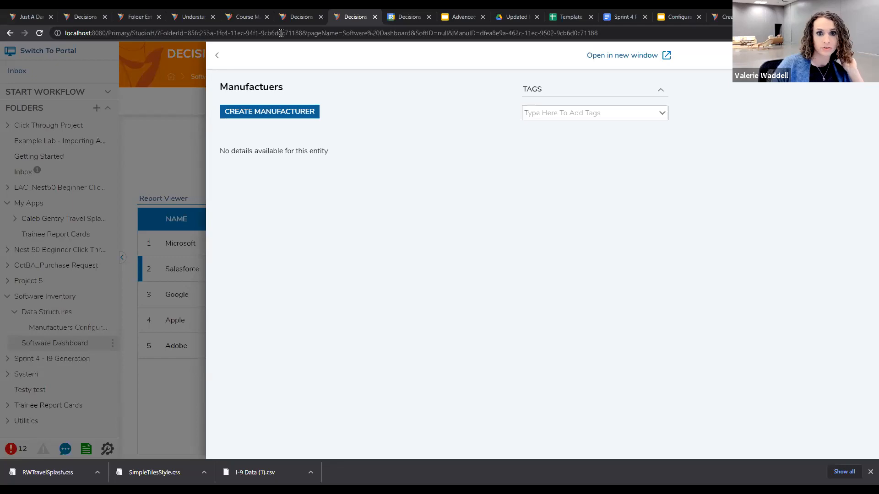
click(223, 57)
click(226, 235)
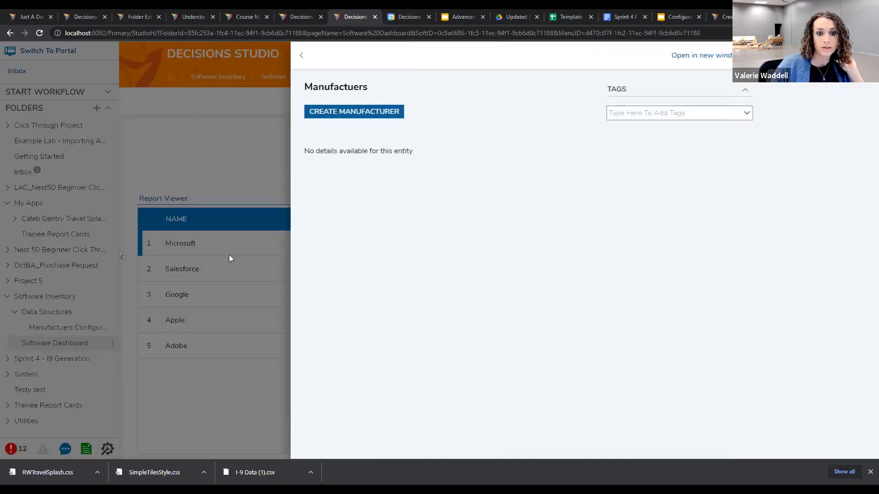
click(220, 57)
click(245, 272)
click(220, 56)
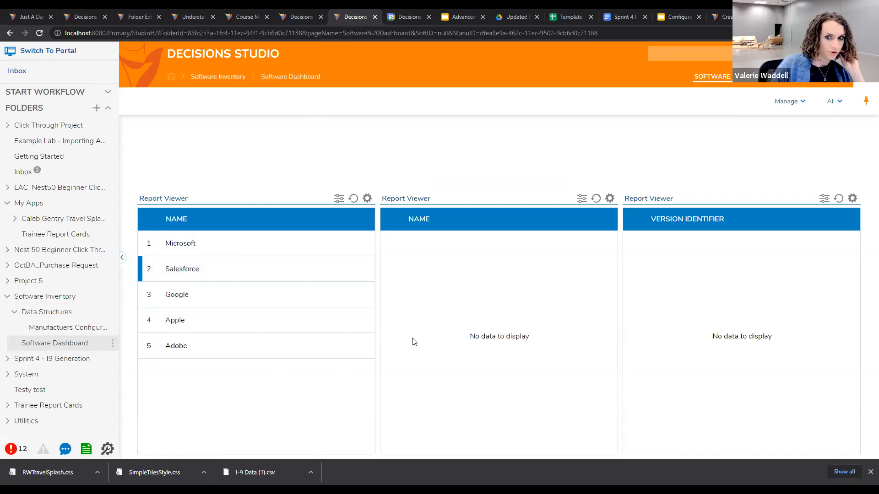
click(214, 294)
click(217, 56)
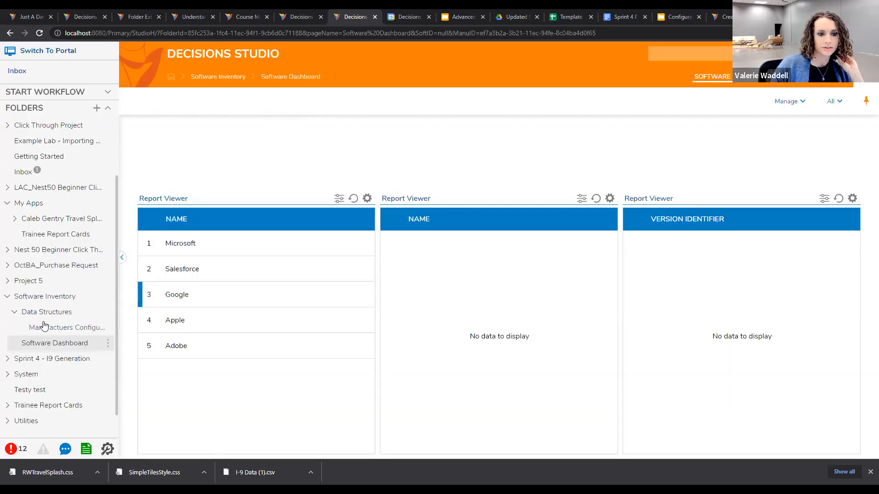
Step: Open the Manufacturer Report from the Data Structures folder and set its Grid Settings Type to Specified
click(45, 314)
scroll(213, 311, down, 2)
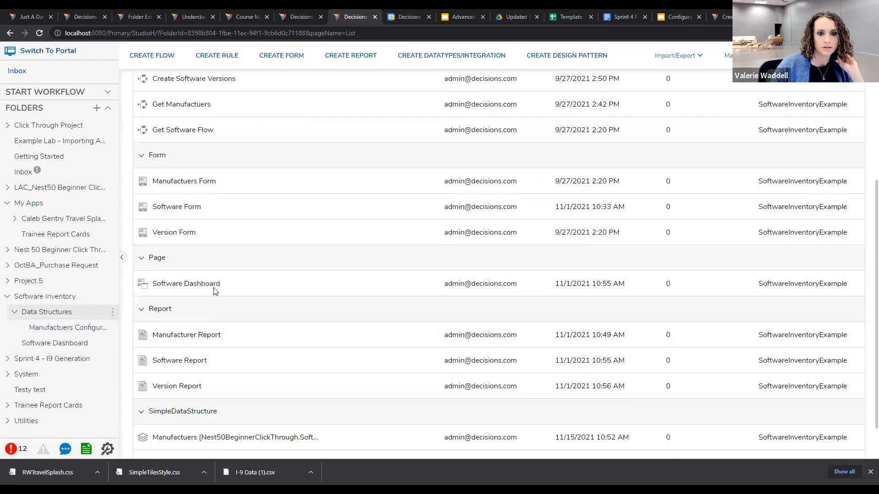
scroll(196, 316, down, 1)
double_click(186, 292)
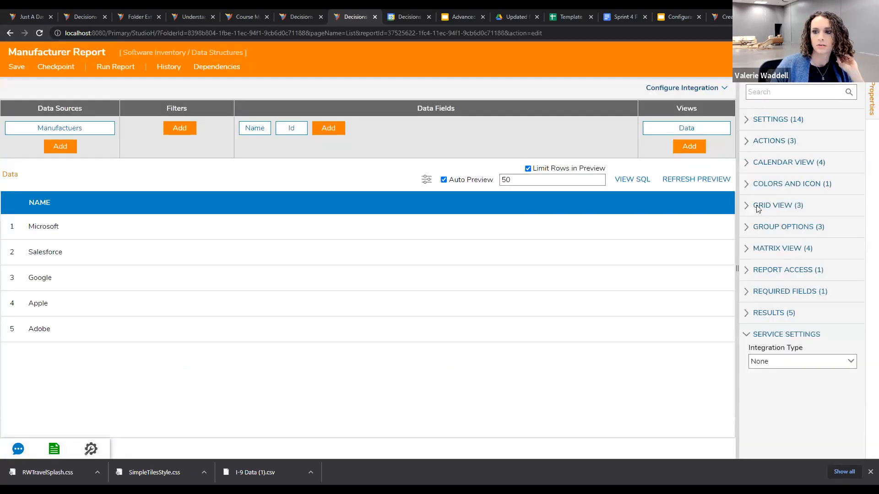
click(757, 207)
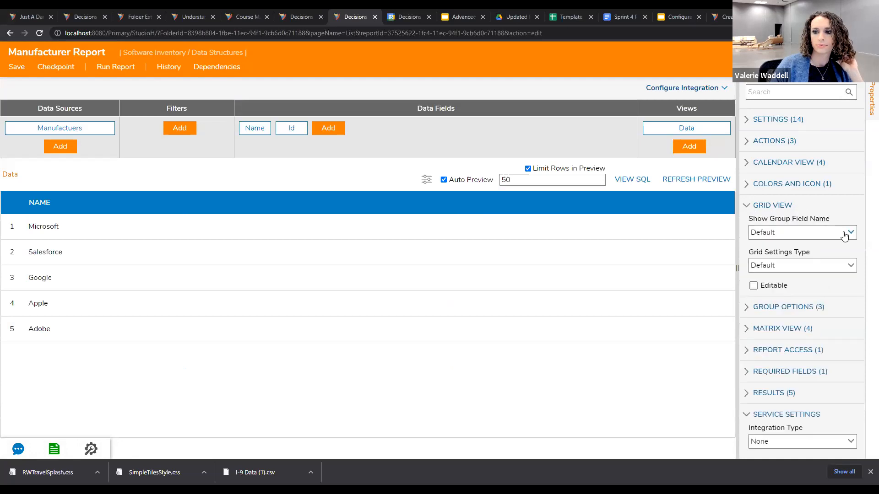
click(849, 265)
click(832, 298)
Step: Set the report's Row Left Click Action Type to No Actions, then save and close the Manufacturer Report
scroll(774, 293, down, 1)
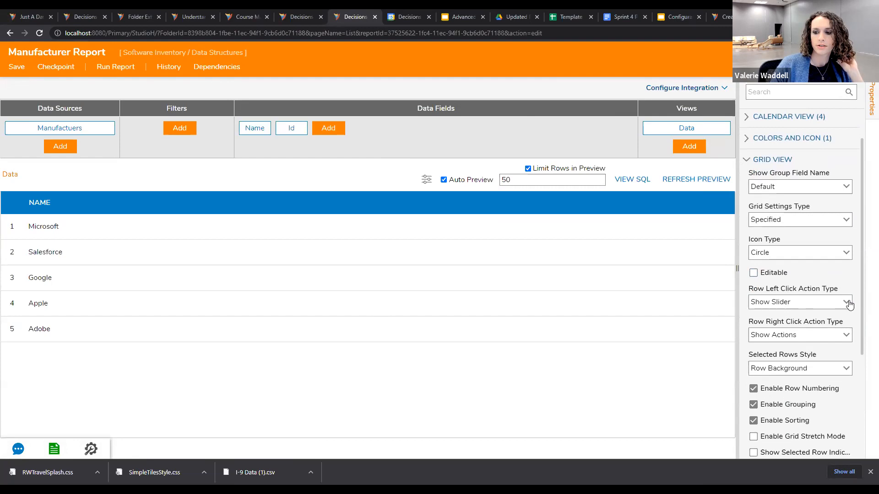
click(846, 303)
click(805, 371)
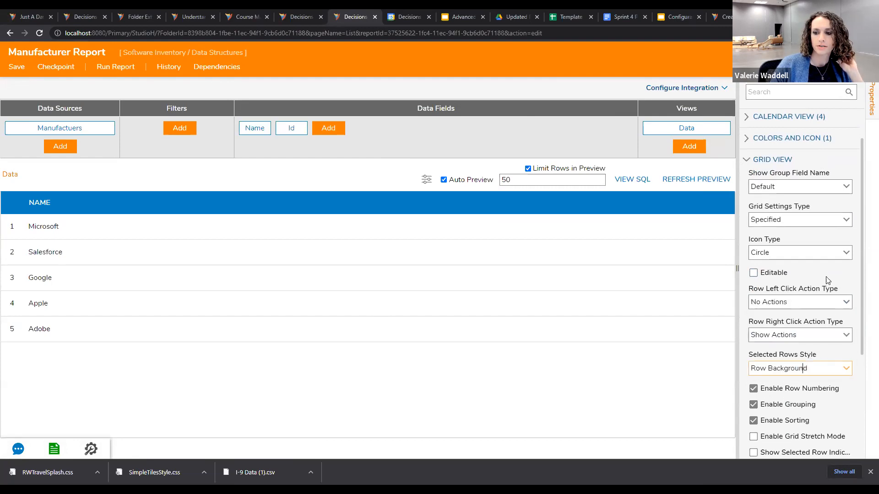
click(17, 67)
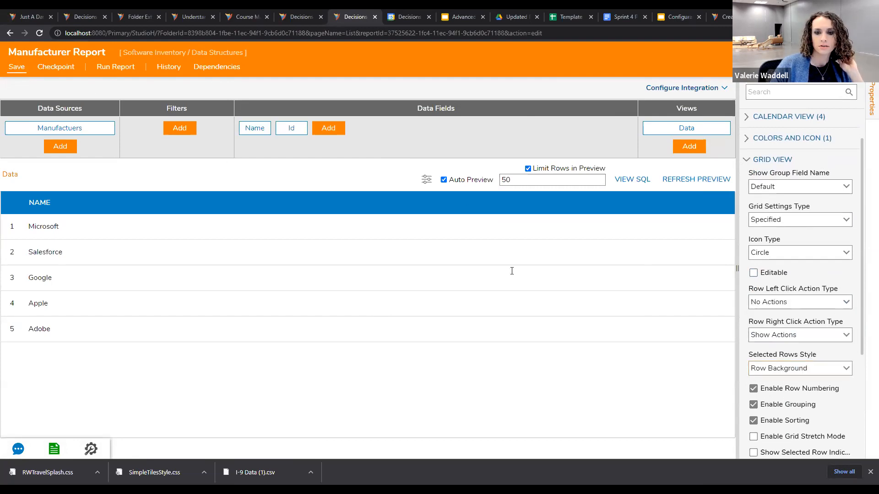
click(525, 306)
click(864, 52)
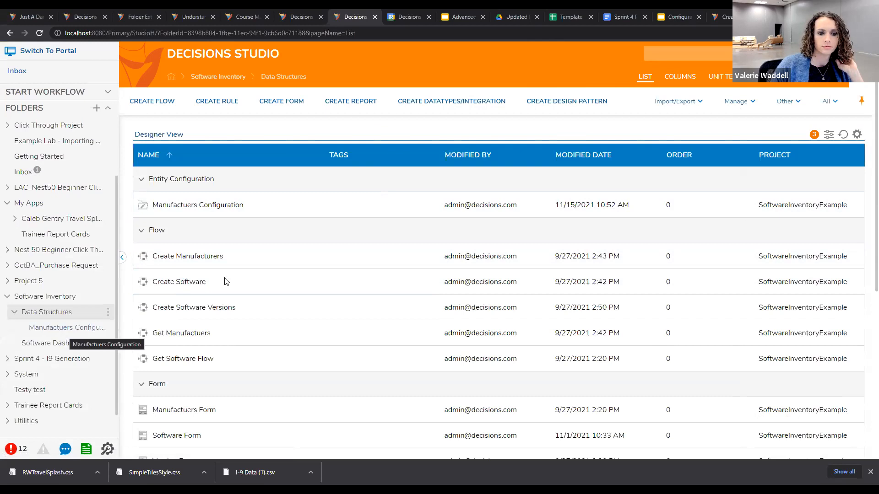
Step: Return to the Software Dashboard and select Salesforce and Microsoft in the manufacturer report to test the row selection setting
click(61, 343)
click(247, 265)
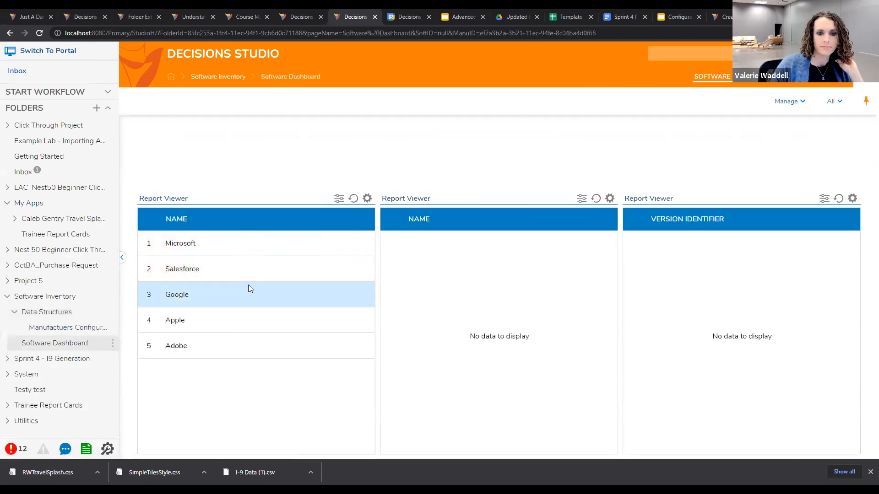
click(257, 242)
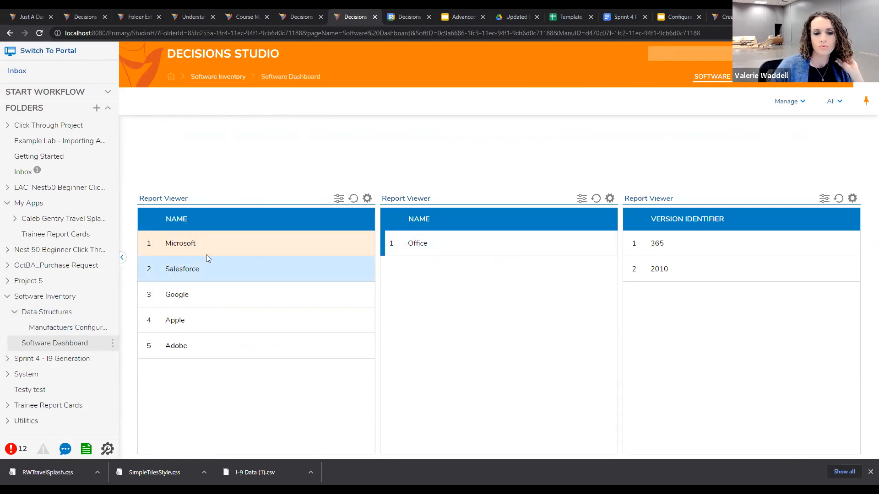
Step: Review the Create Manufacturer flow's available actions and its steps in Manufactuers Configuration, then close the flow
click(56, 328)
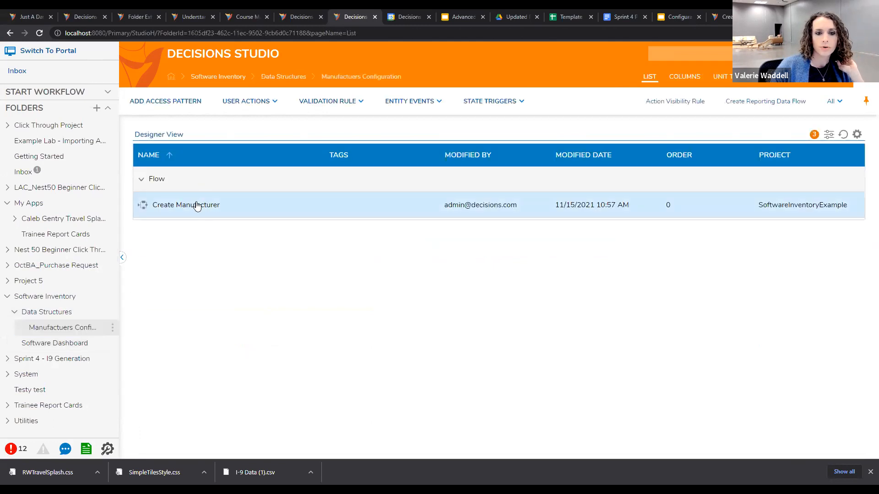
right_click(241, 205)
mouse_move(251, 207)
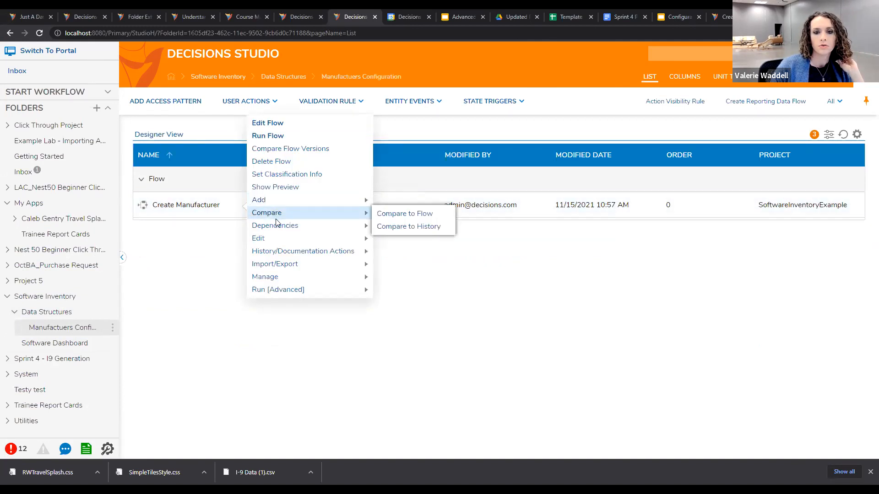
mouse_move(281, 275)
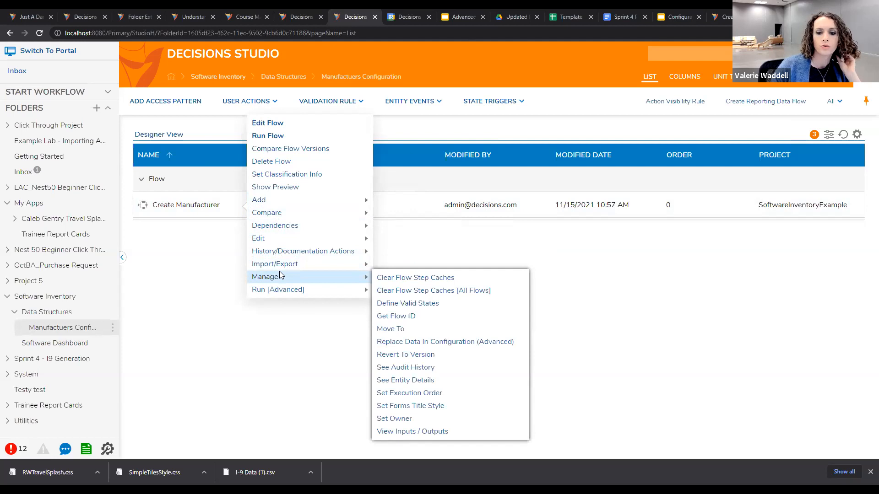
click(197, 207)
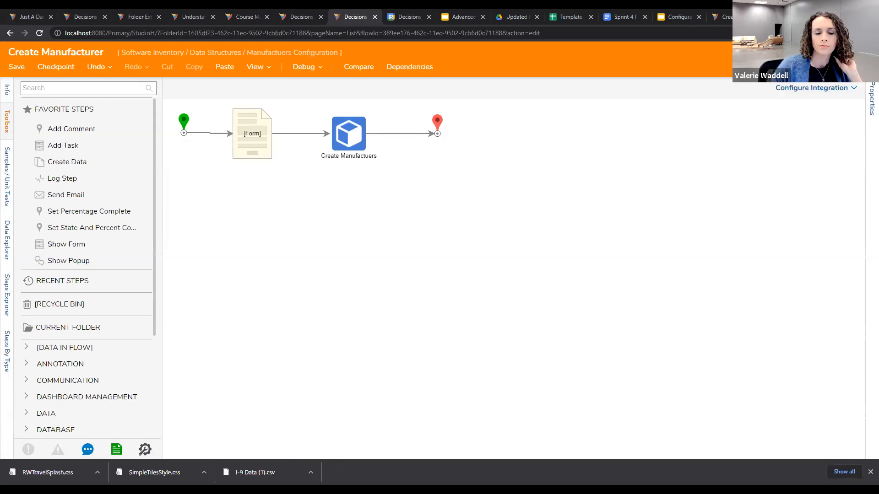
click(865, 53)
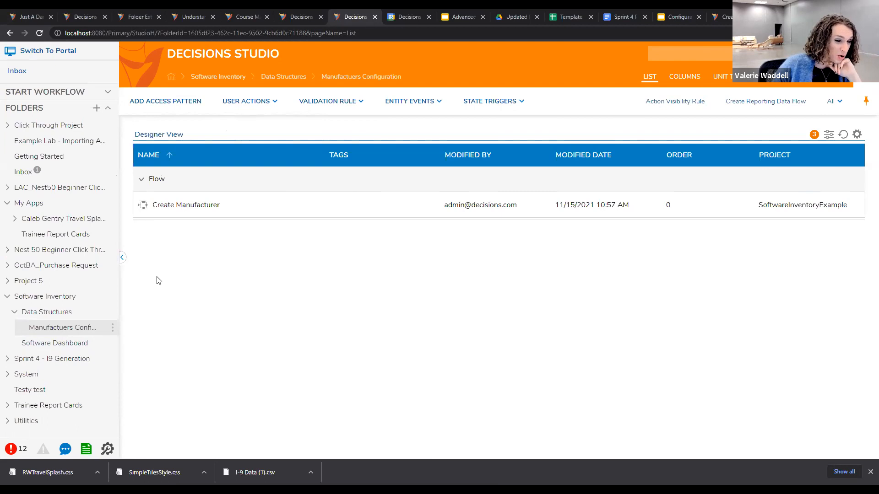
Step: Edit the Software data structure in the Data Structures folder to enable actions, and save it
click(45, 316)
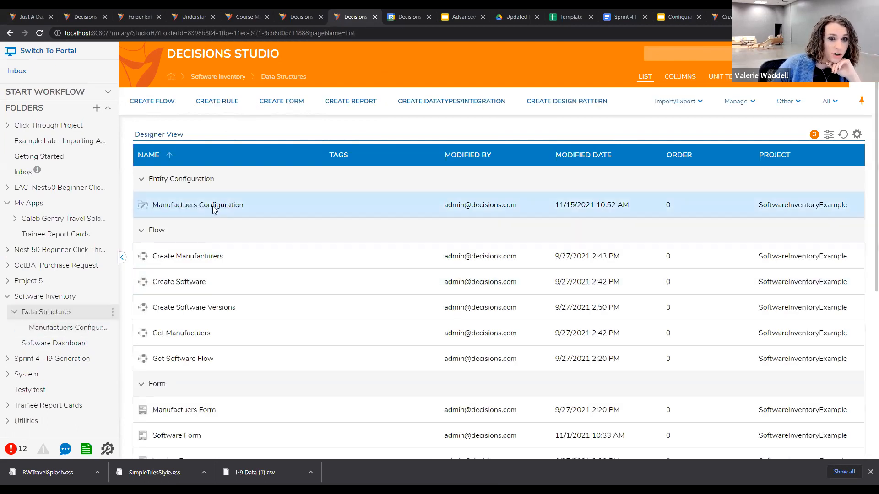
scroll(216, 298, down, 6)
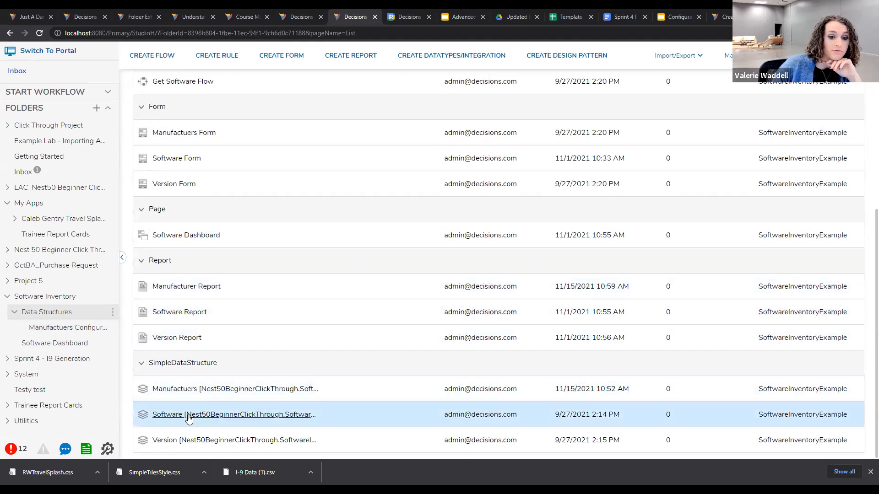
right_click(187, 418)
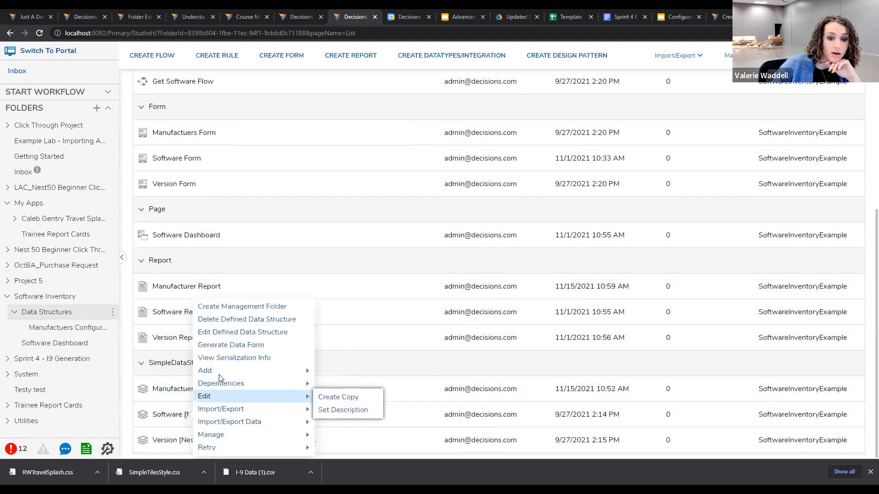
click(238, 334)
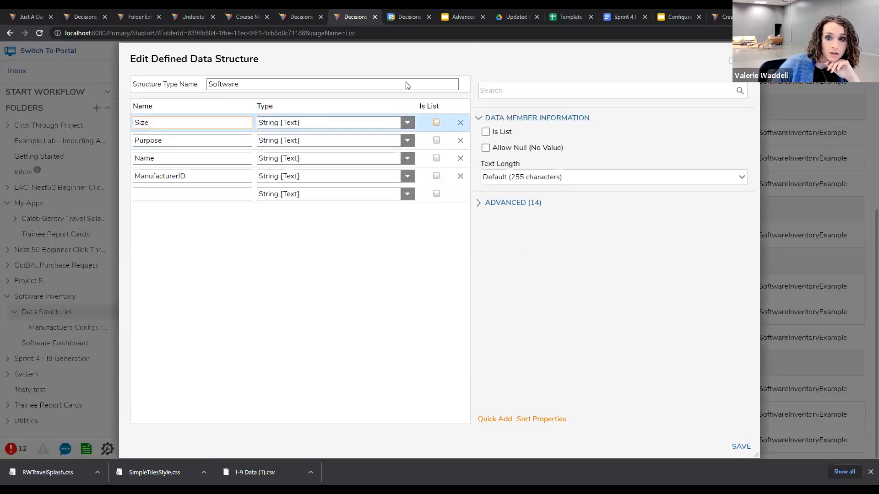
click(509, 202)
click(512, 399)
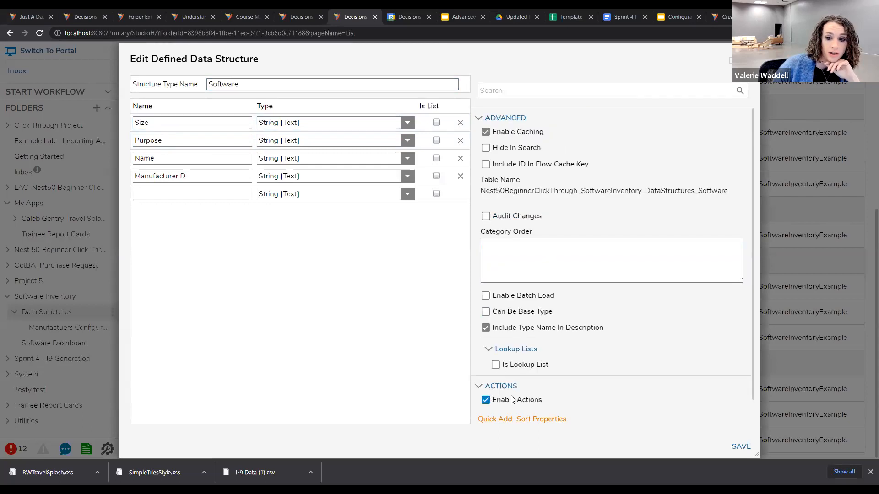
click(740, 446)
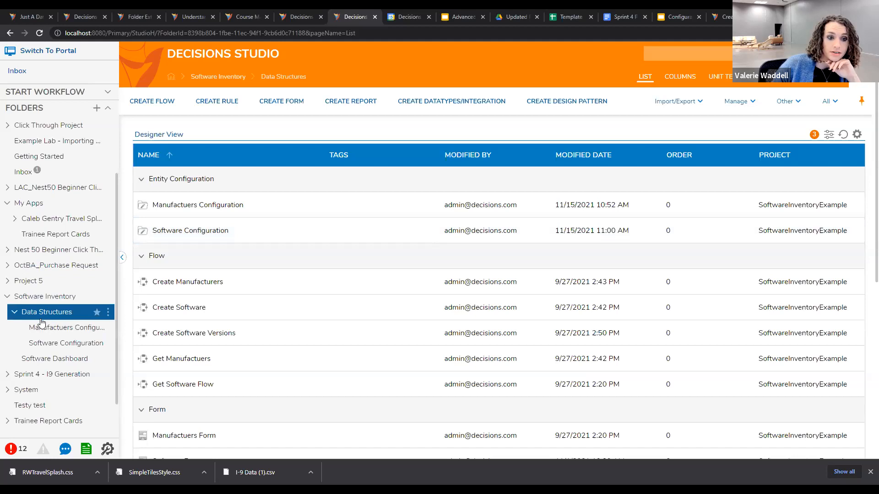
Step: Create a user action flow named Update Software in the Software Configuration folder
click(51, 343)
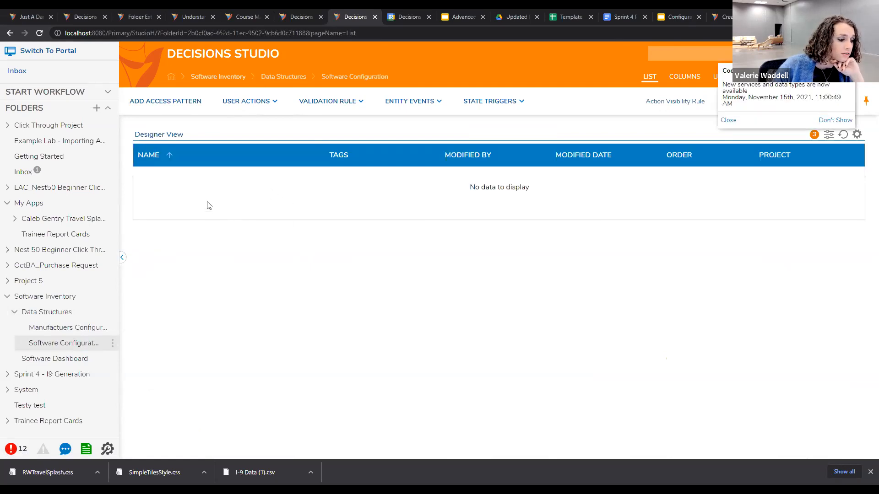
click(271, 102)
click(293, 132)
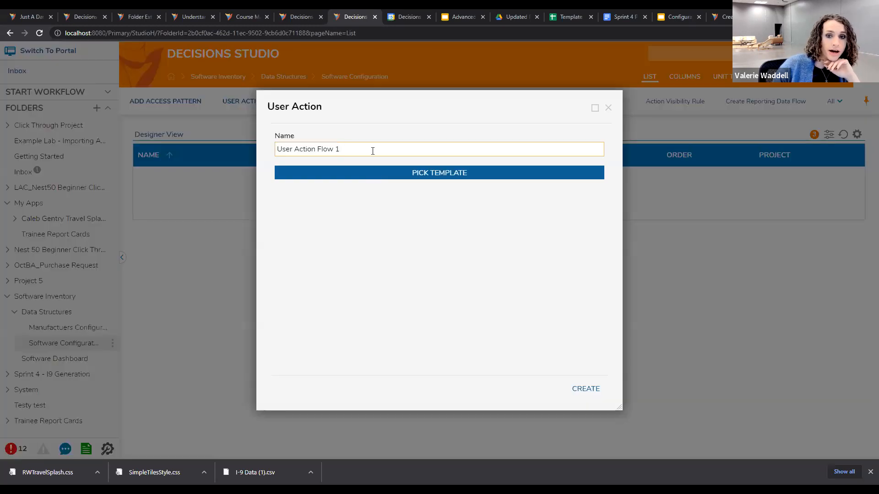
drag(372, 151, 254, 154)
text(Update Software)
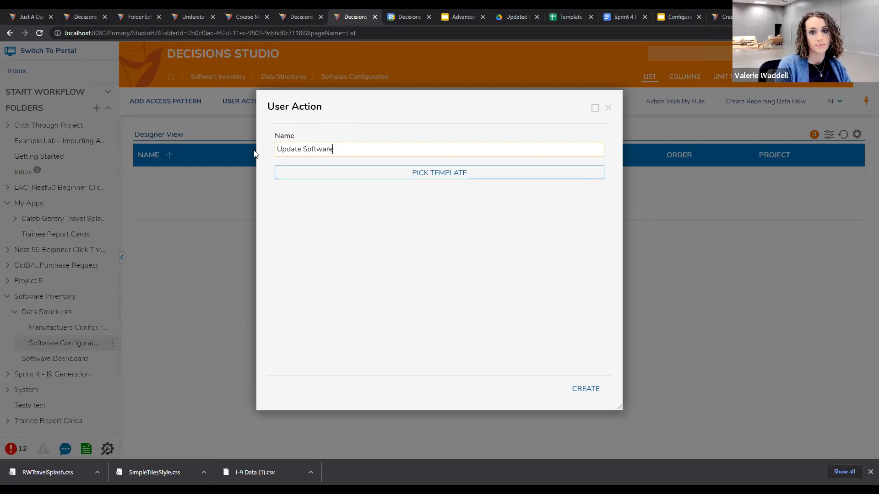
click(576, 389)
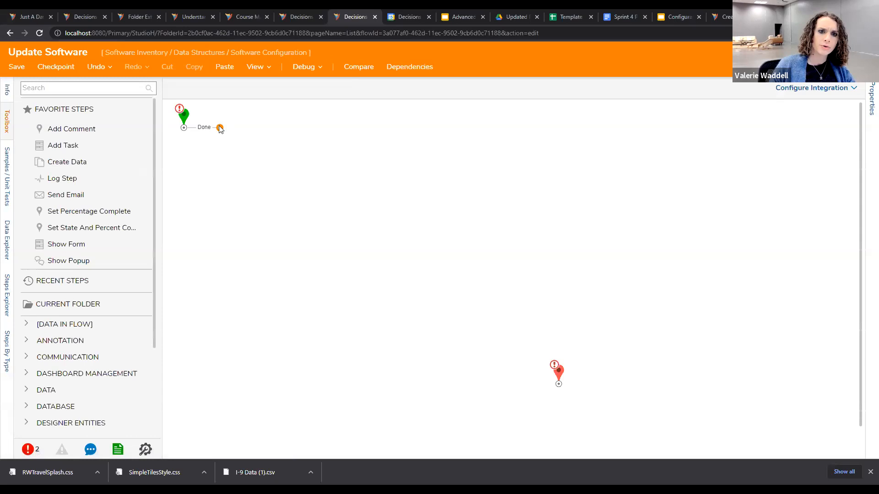
Step: Add a Show Form step named Software Form after the start step and arrange the two steps side by side
click(220, 128)
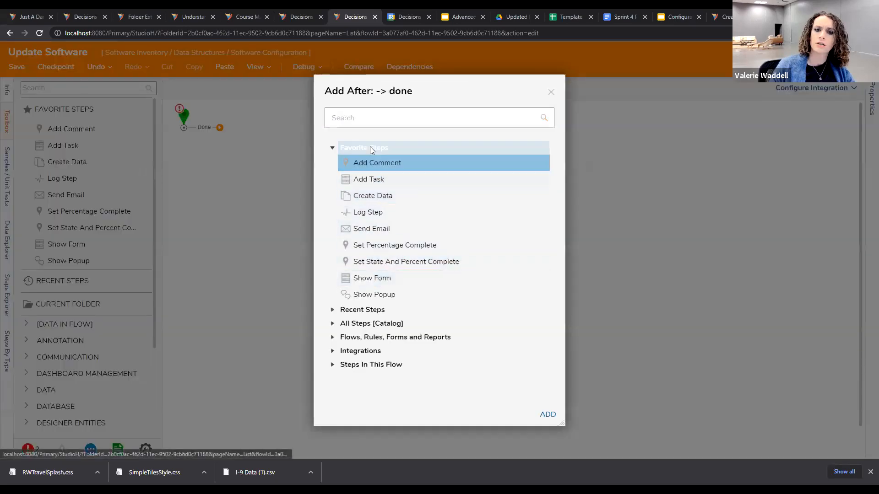
click(369, 280)
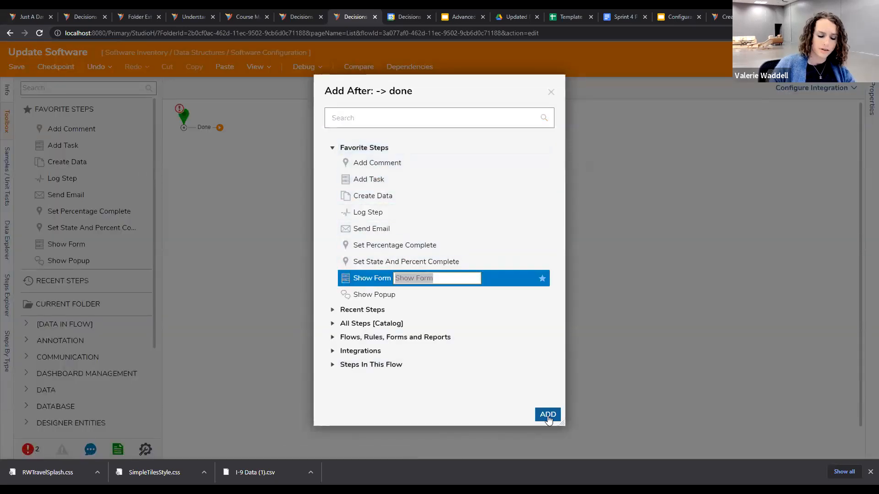
click(548, 415)
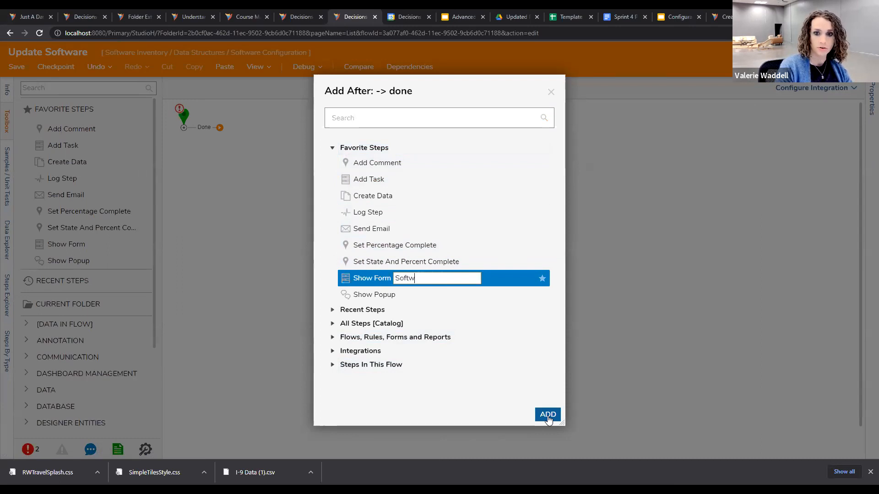
key(BackSpace)
text(Form)
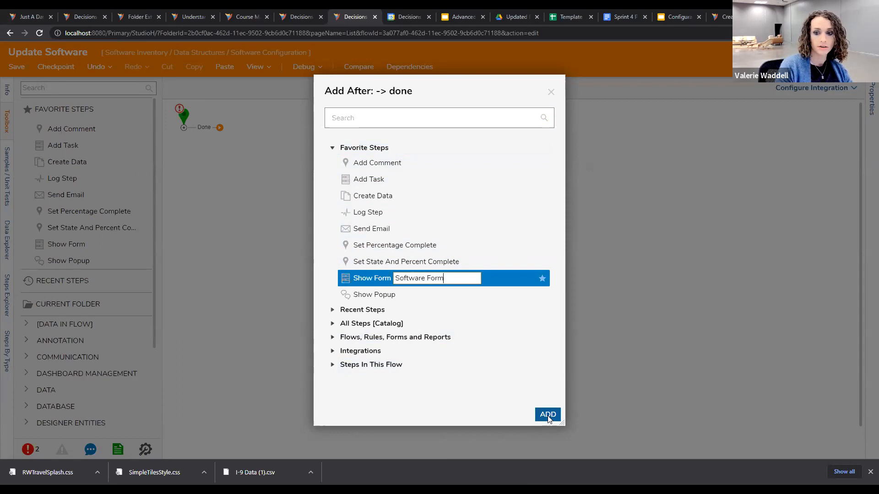
click(548, 415)
drag(187, 120, 213, 179)
drag(340, 178, 298, 167)
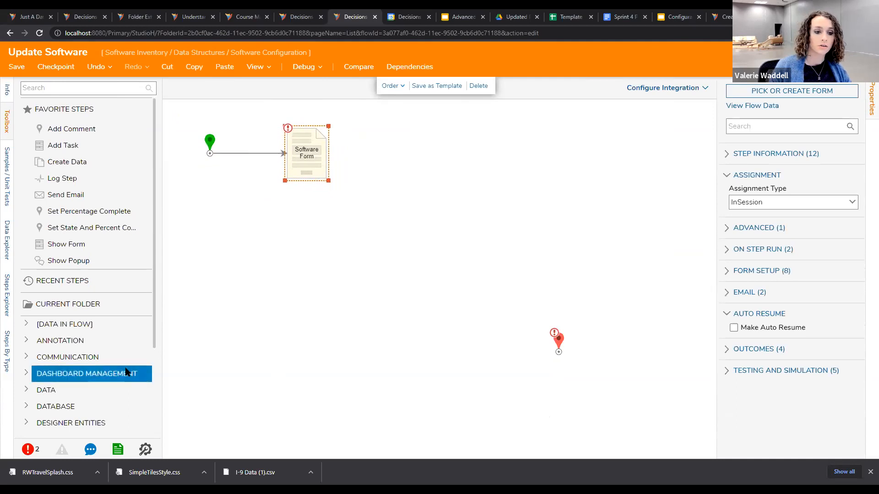
Step: Add the Selective Update Software step from the user-defined Software database structure beside the Software Form step
scroll(124, 366, down, 3)
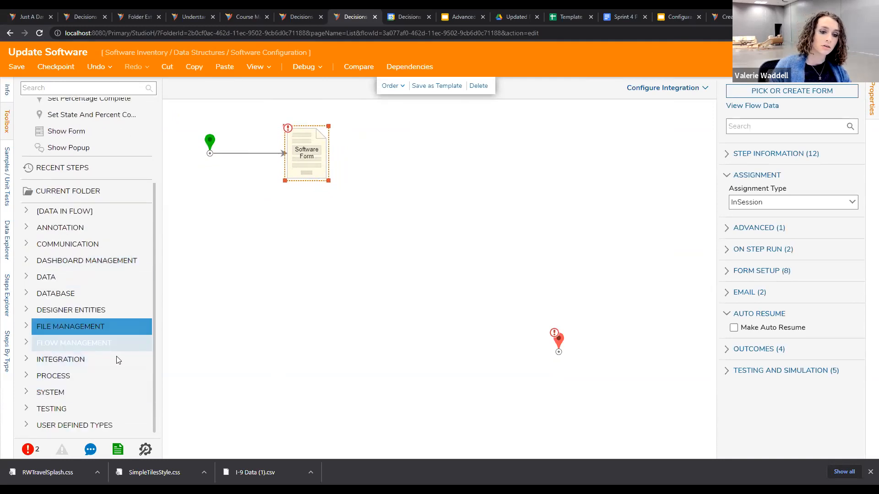
click(26, 425)
scroll(87, 274, down, 5)
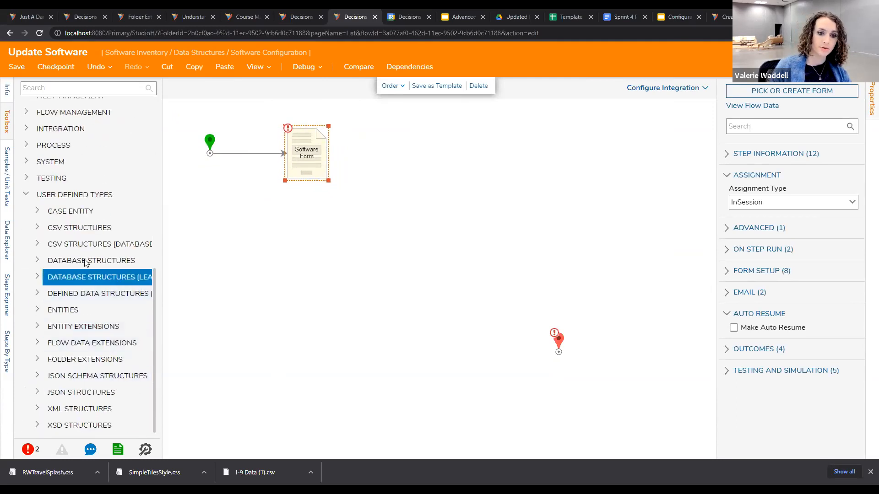
click(38, 261)
scroll(55, 247, down, 2)
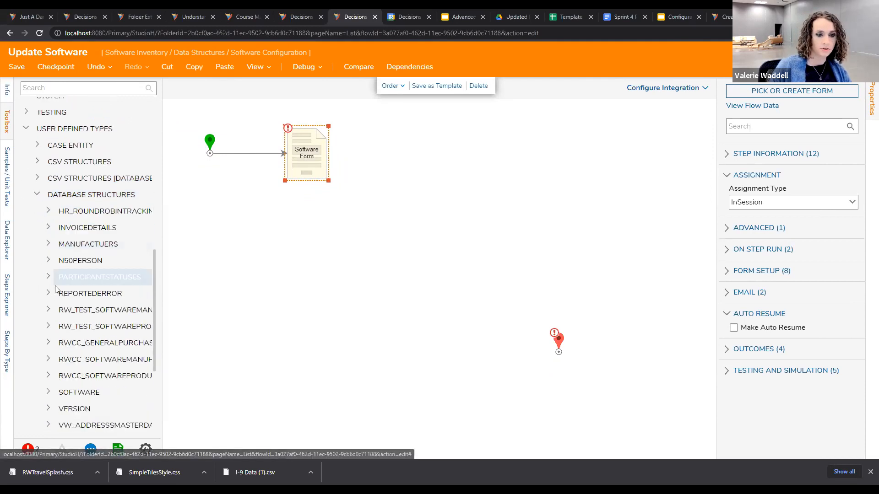
scroll(52, 292, down, 2)
click(50, 305)
scroll(55, 284, down, 4)
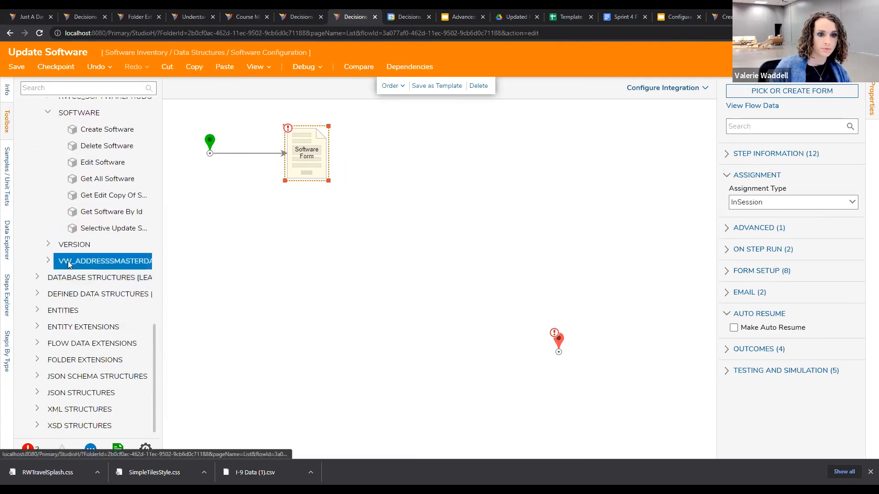
scroll(110, 256, up, 2)
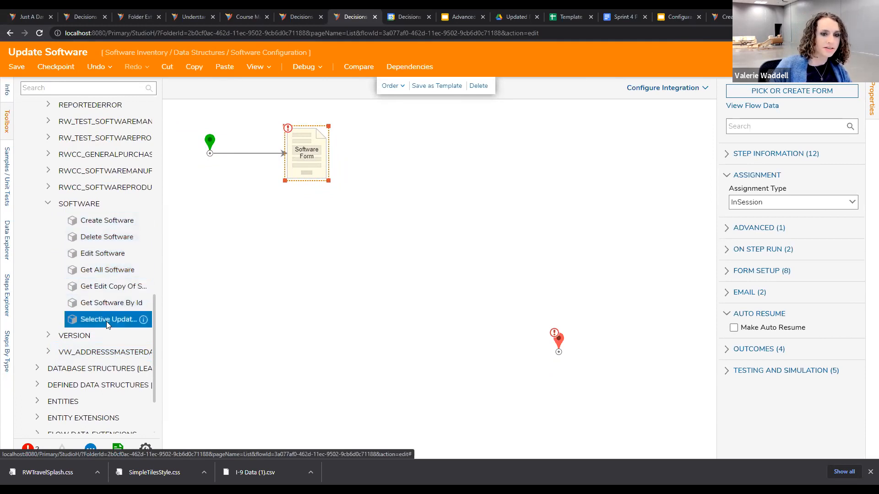
drag(105, 321, 395, 164)
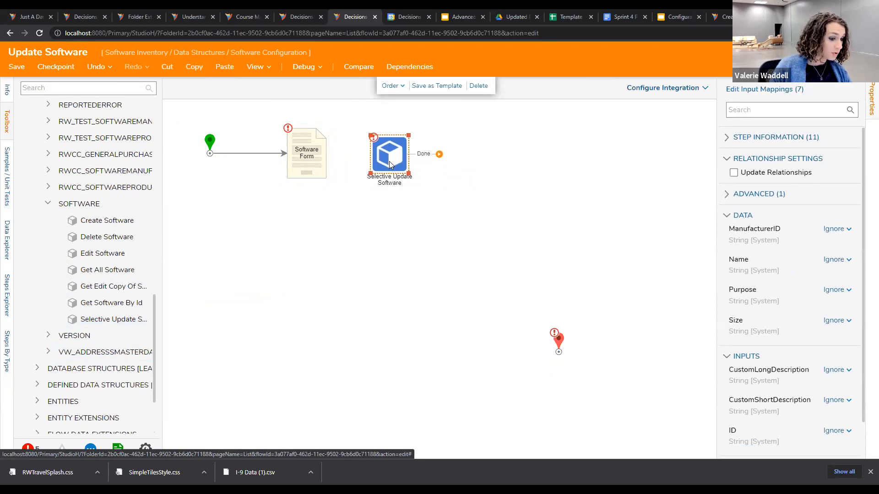
Step: Assign the project's existing Software Form to the form step and connect its outcome to Selective Update Software
click(289, 172)
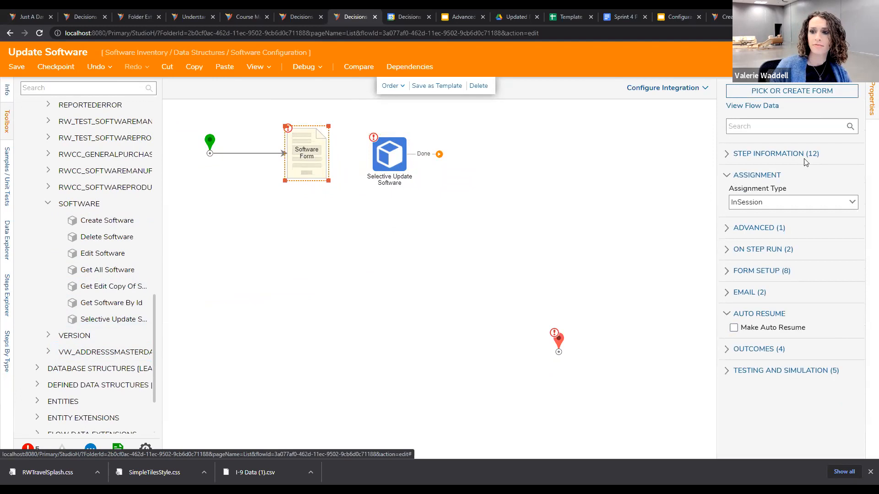
click(801, 92)
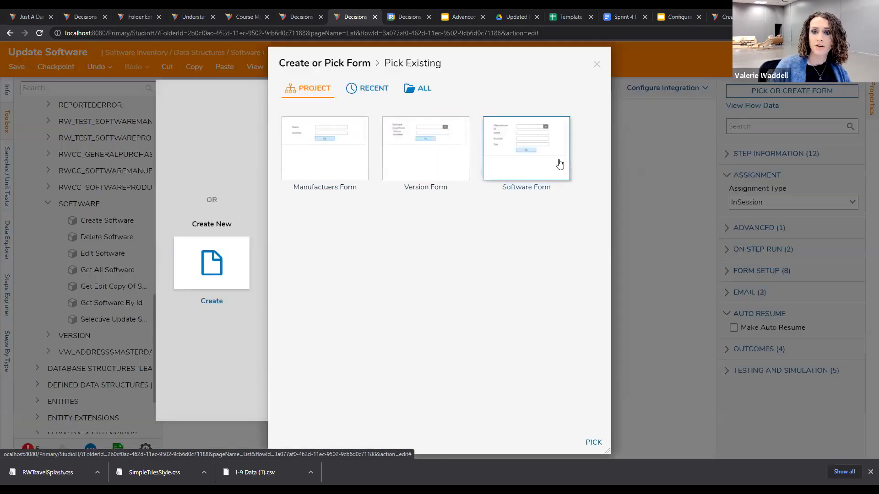
click(559, 164)
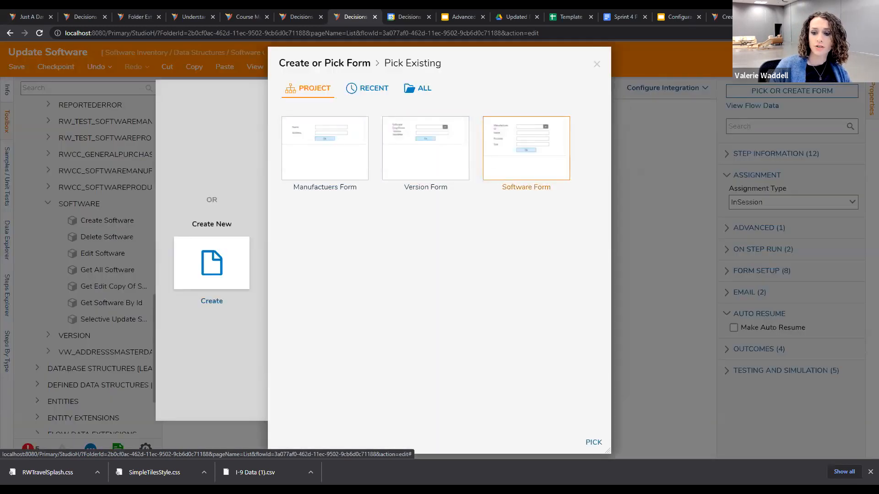
click(594, 442)
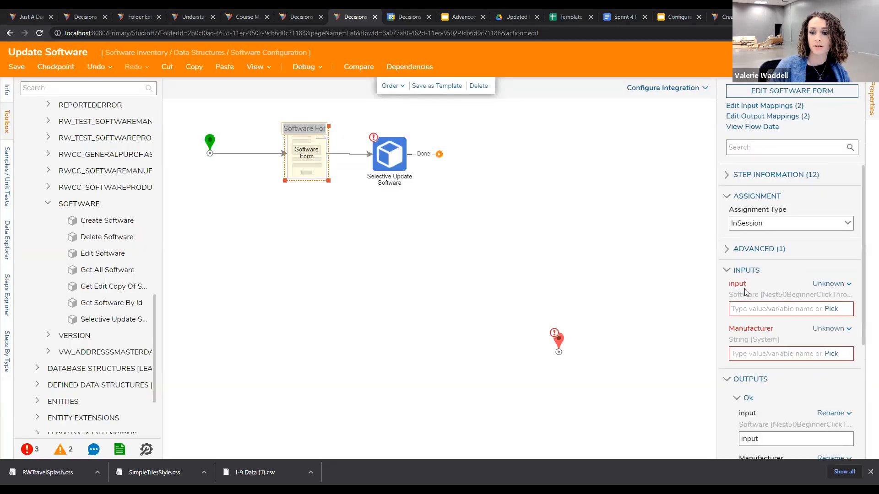
Step: Set the Software Form step's input and Manufacturer input mappings to Ignore
click(832, 283)
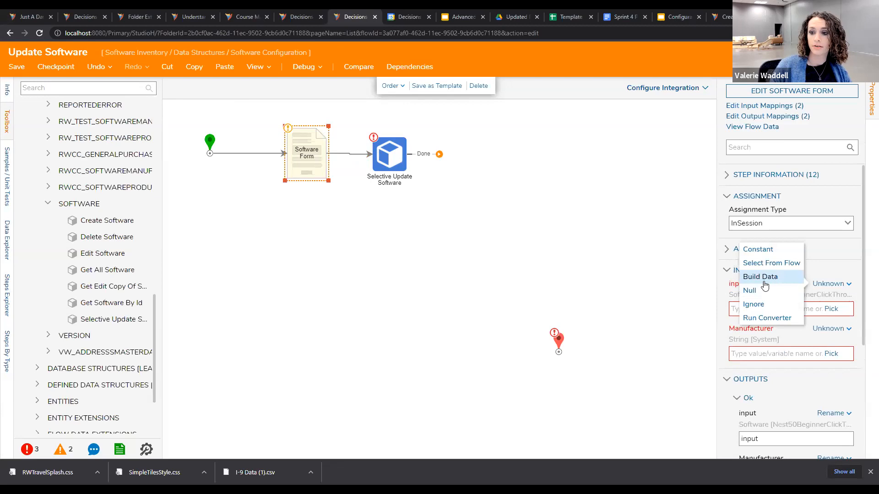
click(770, 304)
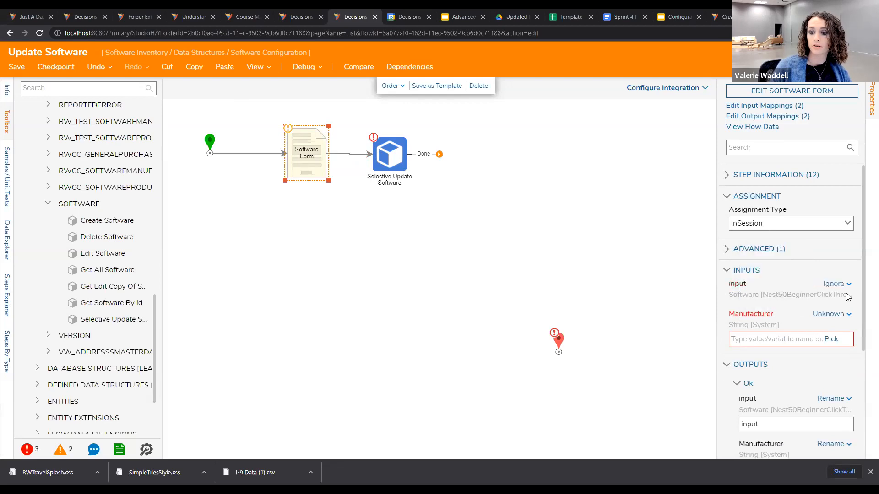
click(830, 314)
click(777, 307)
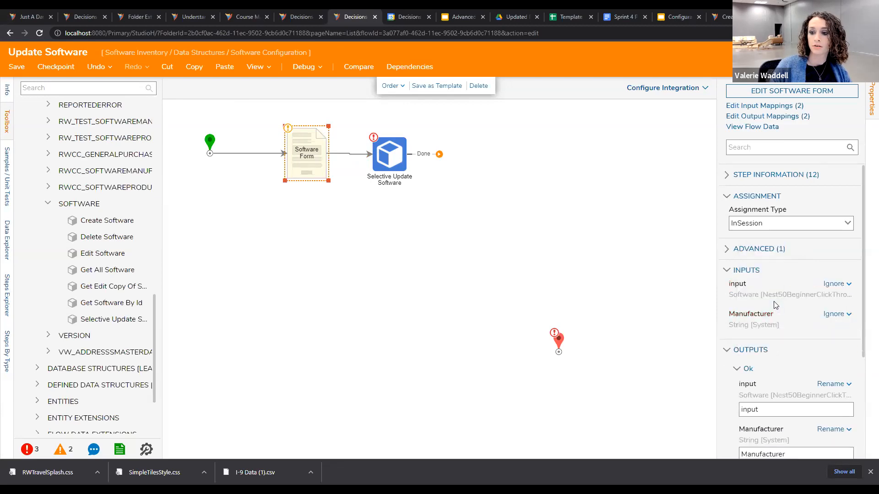
scroll(768, 293, down, 3)
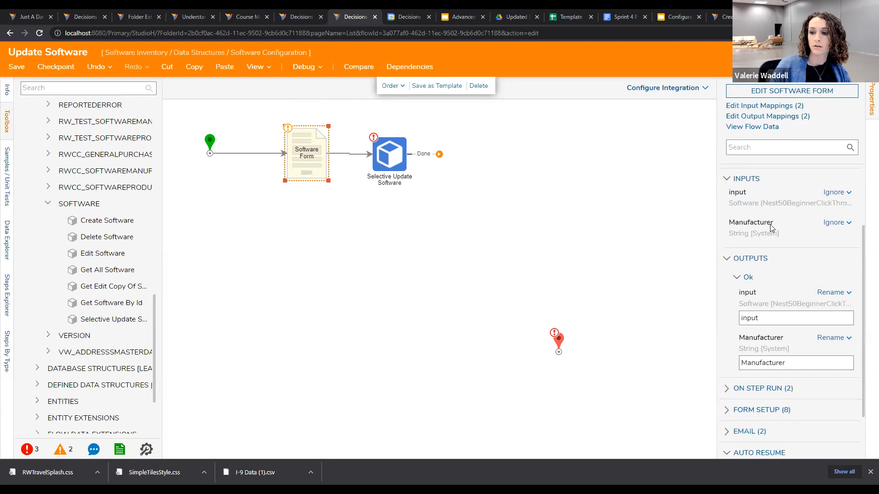
Step: Debug the Update Software flow to check the form's fields and Manufacturer ID choices, then close the form
click(559, 223)
click(304, 67)
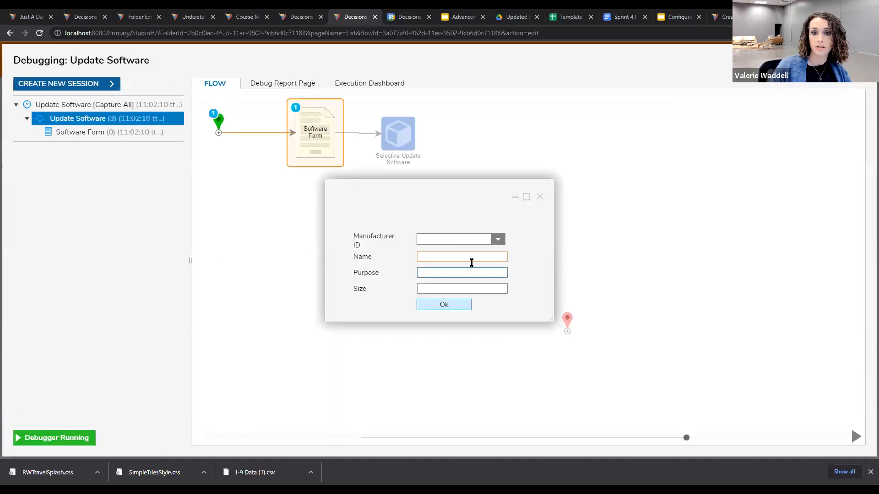
click(502, 244)
click(502, 246)
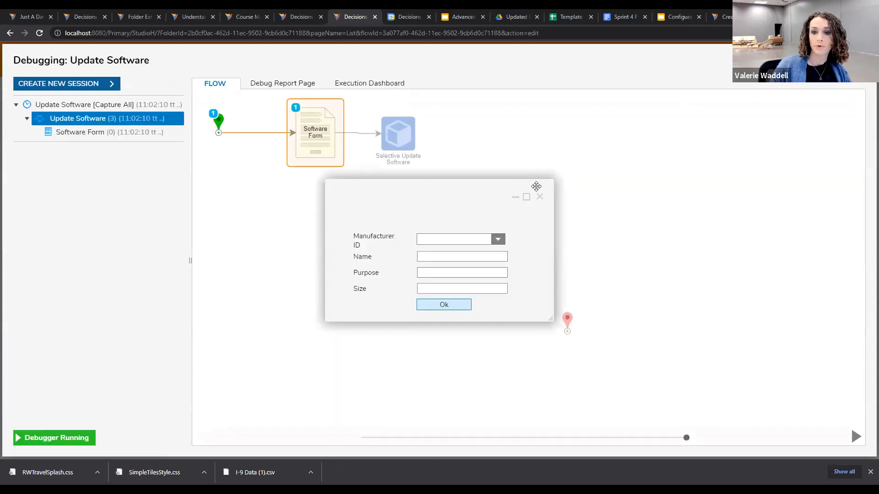
click(540, 197)
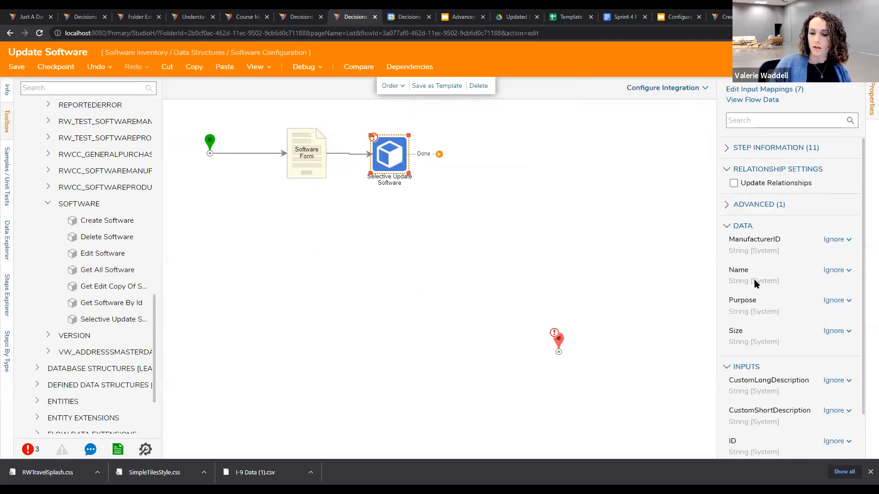
Step: Map the Selective Update Software step's ID input to Entity.ID from the flow
drag(399, 159, 398, 159)
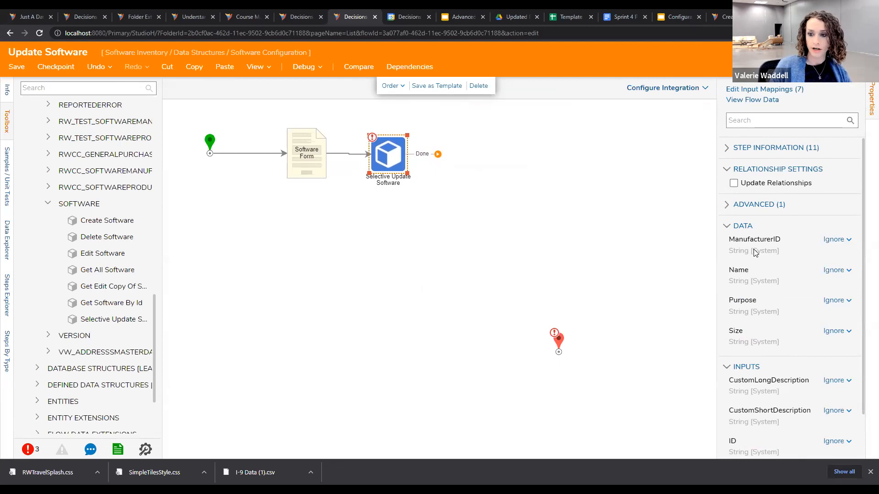
scroll(755, 253, down, 2)
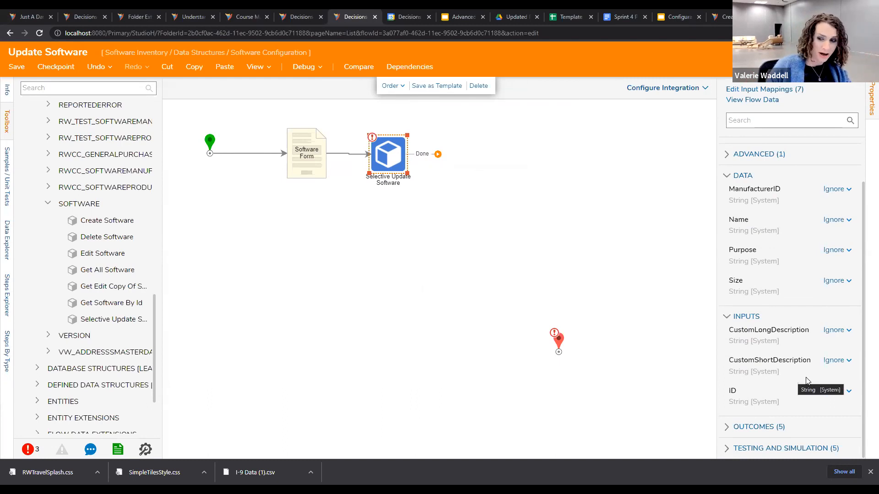
click(837, 392)
click(781, 369)
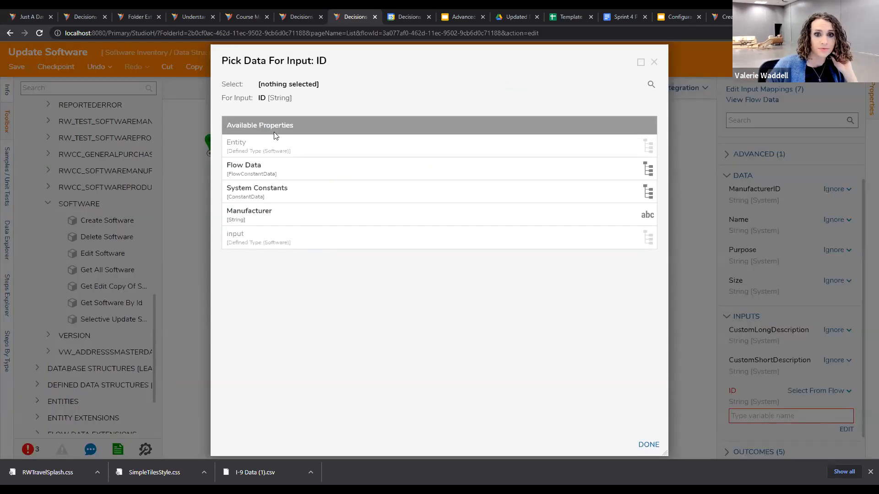
click(239, 148)
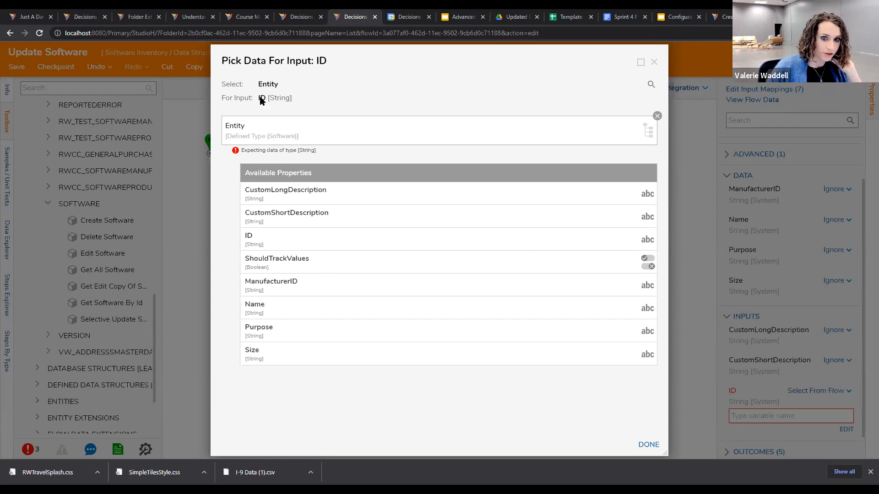
click(274, 237)
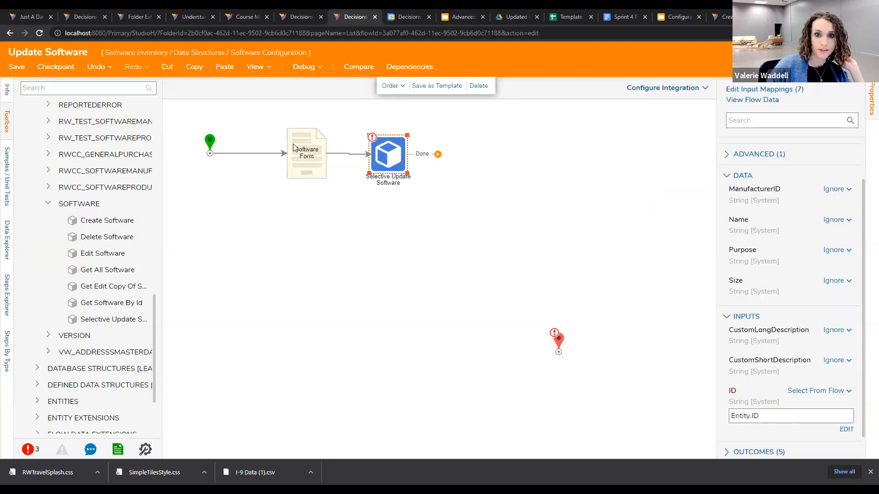
Step: Map the Software Form step's input to Entity from the flow
click(298, 152)
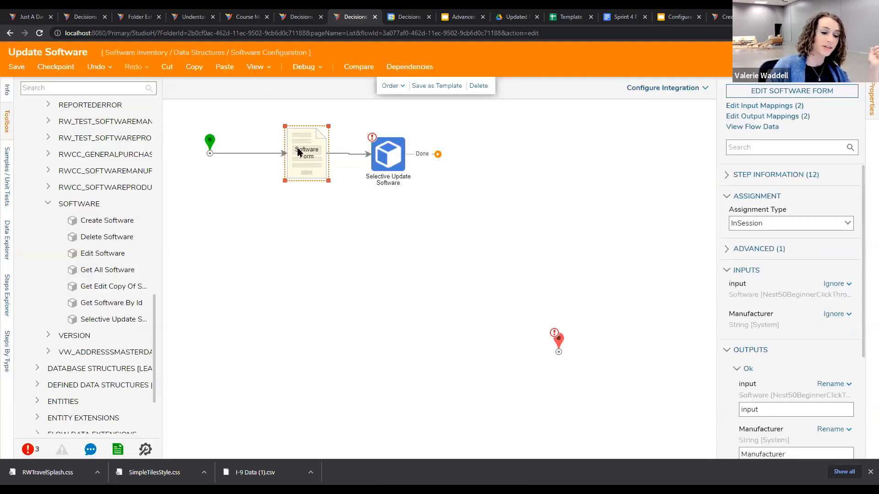
click(837, 285)
click(783, 279)
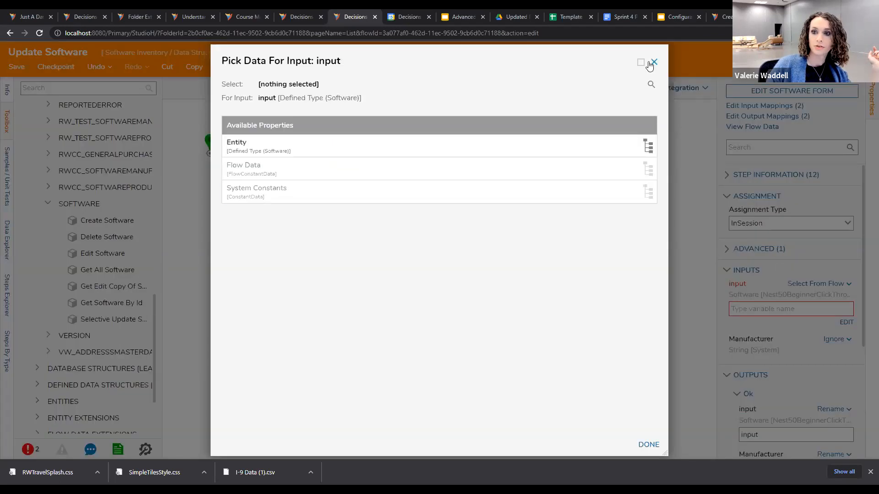
click(388, 147)
click(648, 445)
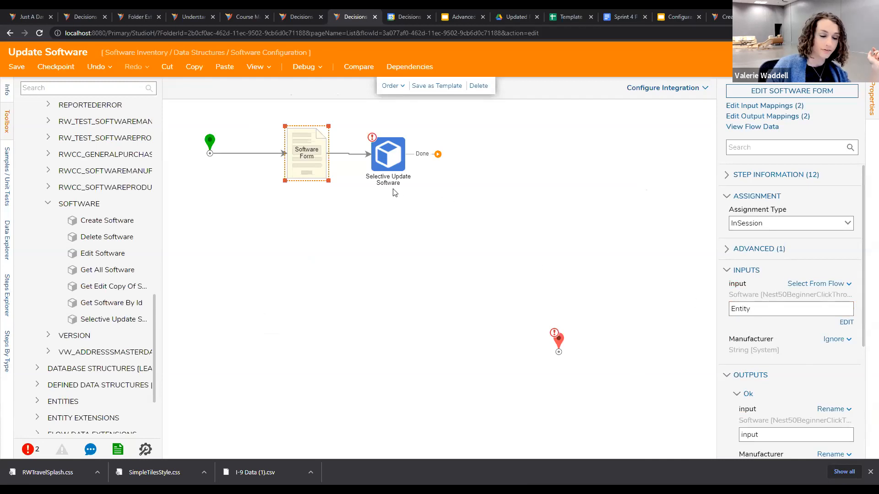
scroll(759, 340, down, 3)
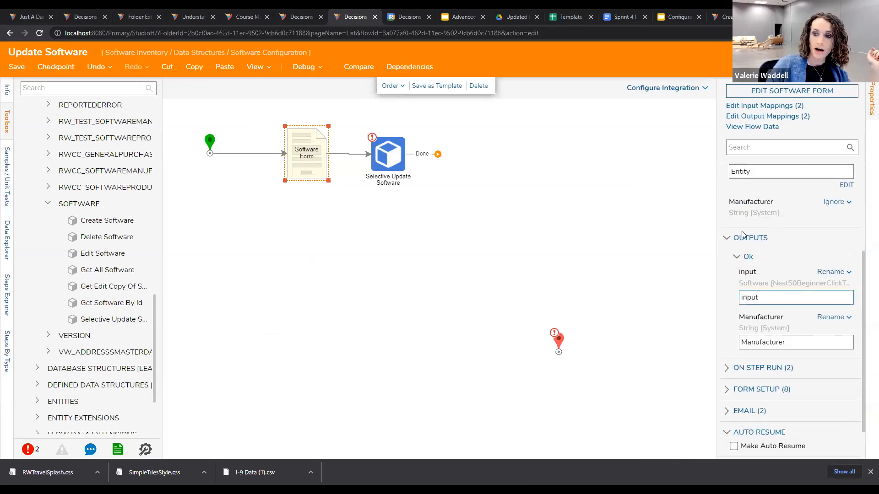
scroll(764, 279, up, 2)
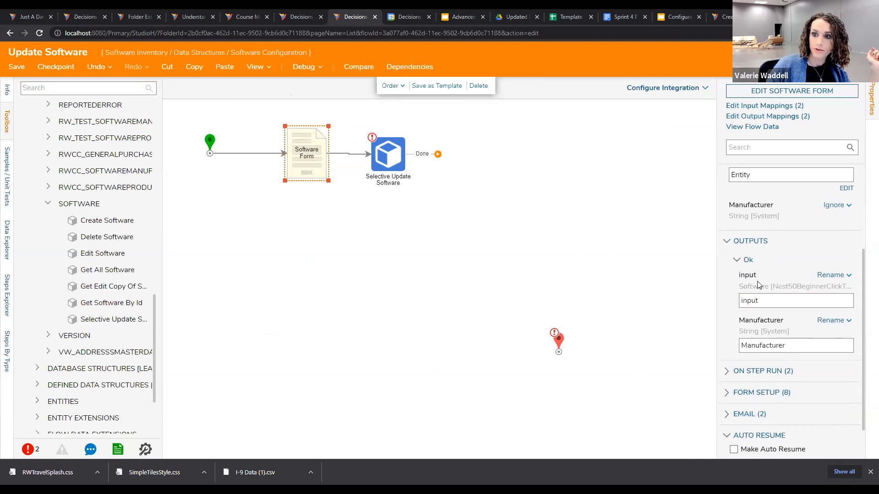
scroll(787, 275, down, 3)
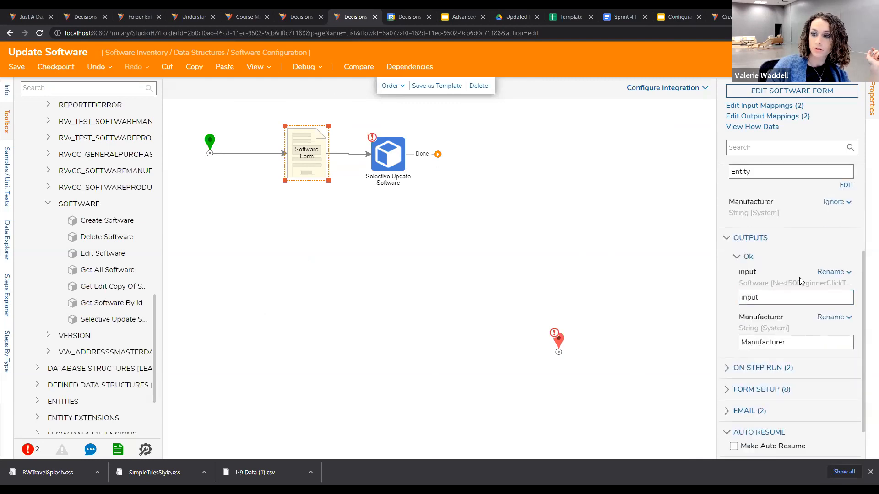
scroll(799, 277, up, 3)
scroll(799, 283, down, 2)
scroll(792, 289, up, 2)
scroll(791, 288, down, 2)
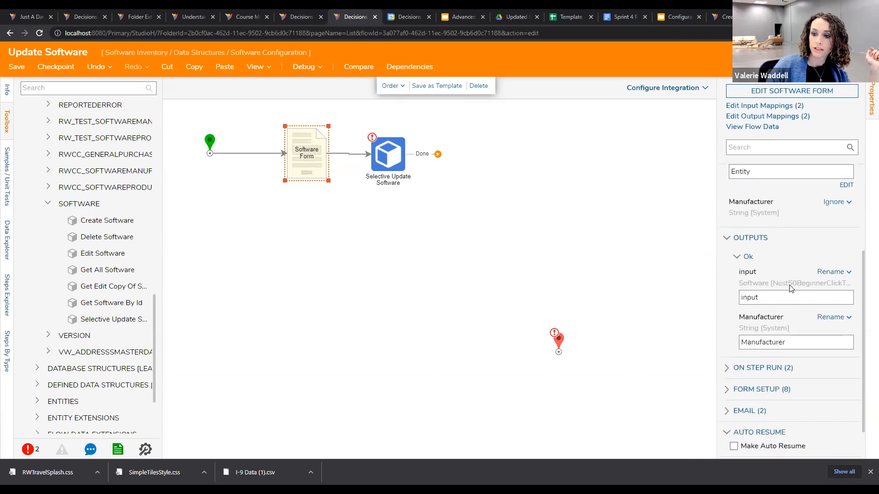
click(833, 202)
click(800, 181)
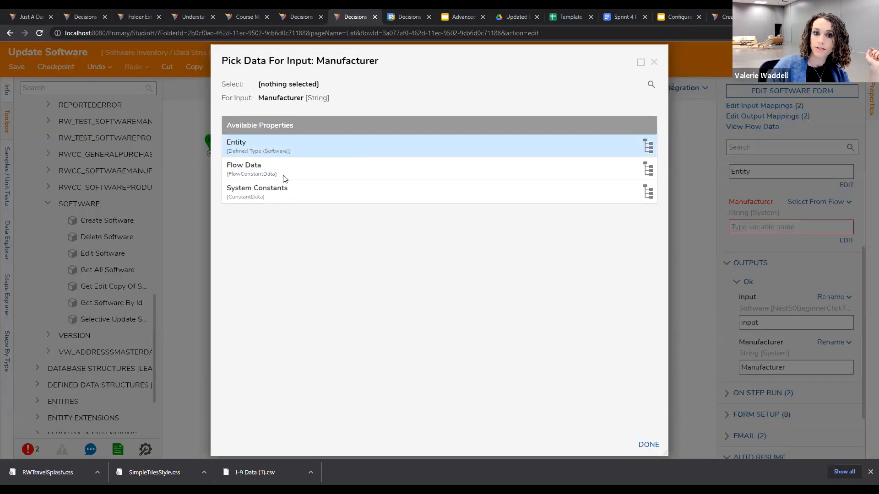
click(275, 146)
click(265, 282)
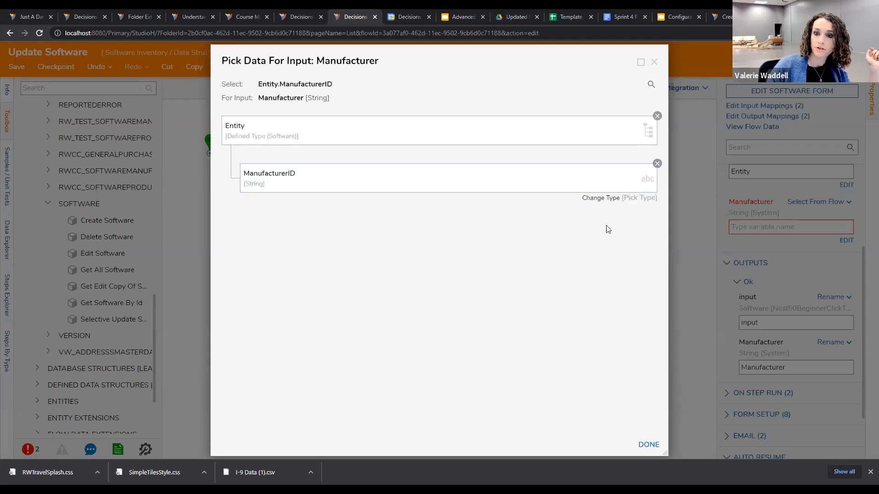
click(657, 163)
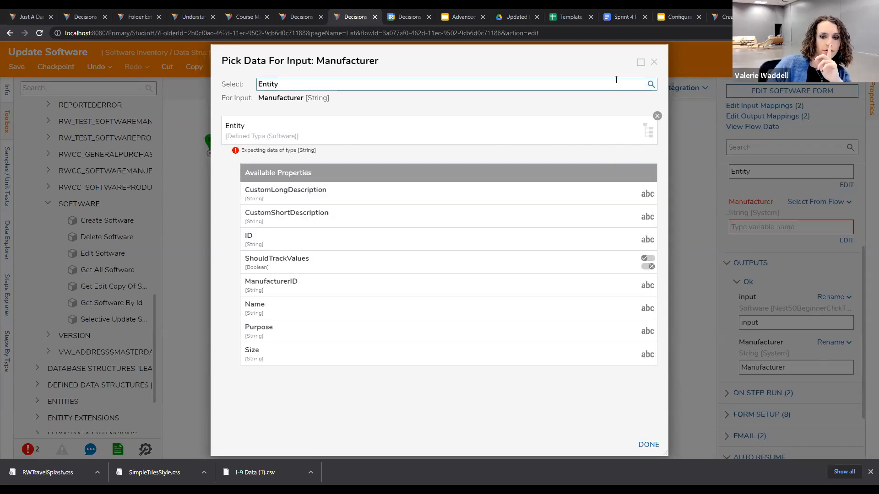
click(654, 63)
click(822, 207)
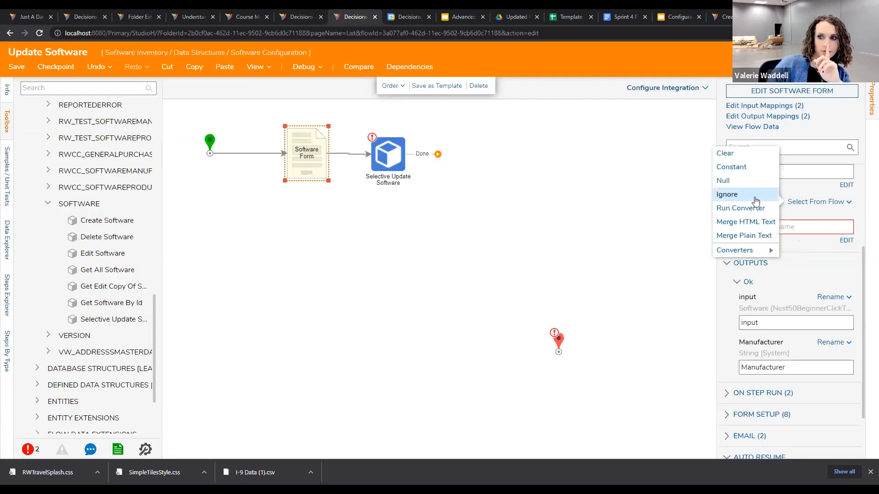
click(727, 193)
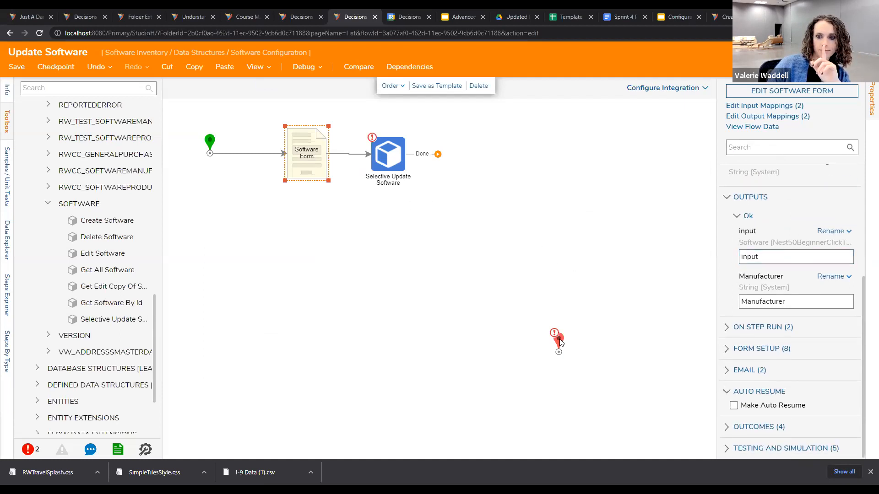
Step: Place the end step beside Selective Update Software and connect the Done outcome to it
drag(560, 341, 498, 147)
drag(437, 153, 491, 156)
click(434, 217)
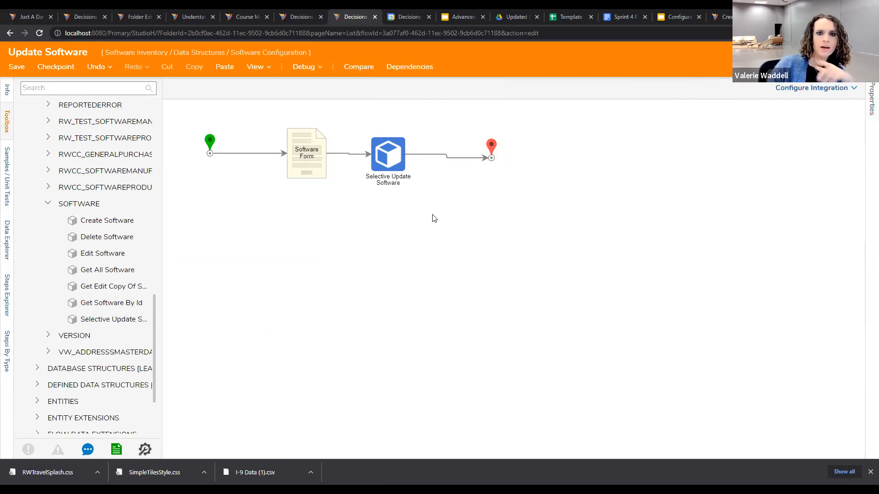
Step: Save the Update Software flow and close the designer
click(17, 66)
click(526, 308)
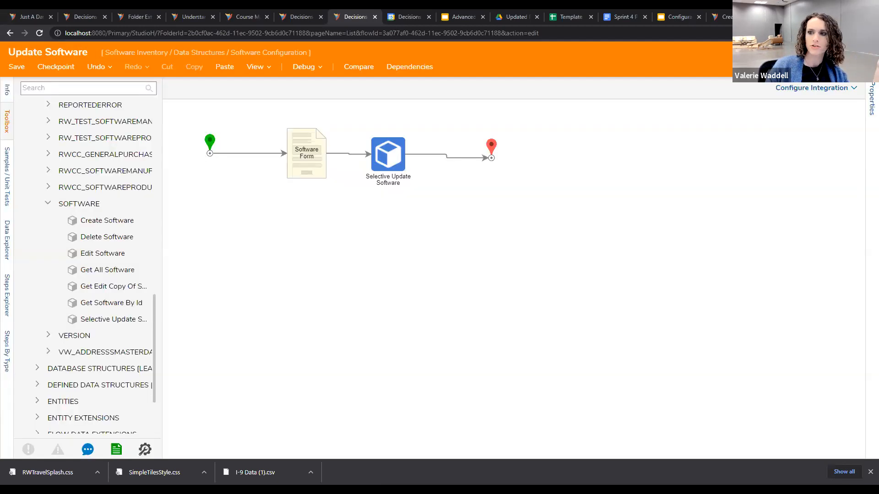
click(865, 52)
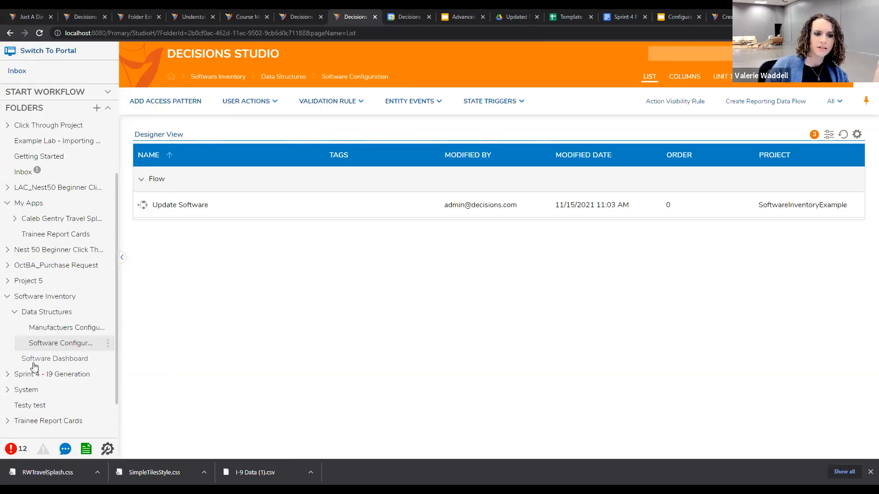
Step: Run Update Software on the Office record in the Software Dashboard, choose Microsoft as Manufacturer ID, and close the form without submitting
click(33, 363)
click(414, 242)
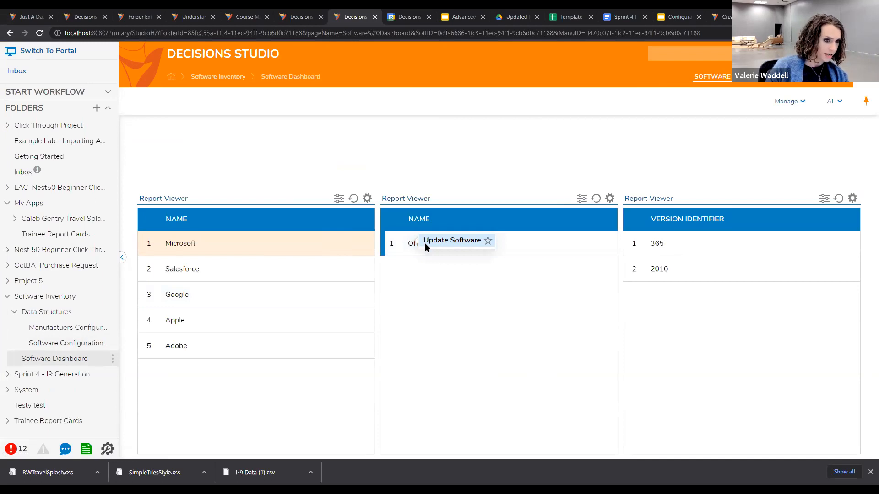
click(425, 241)
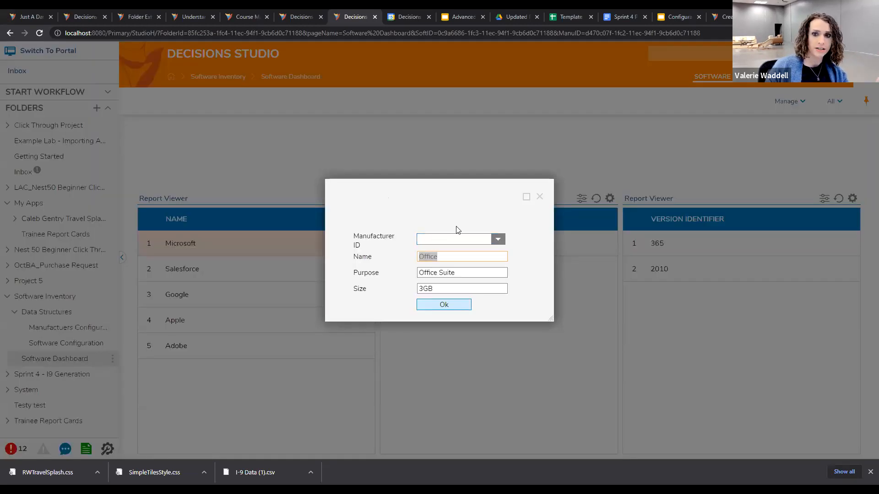
click(497, 238)
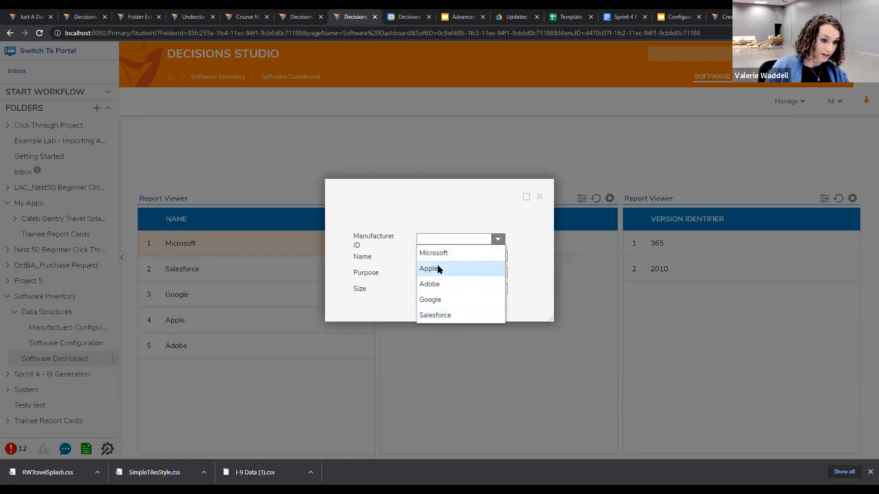
click(442, 210)
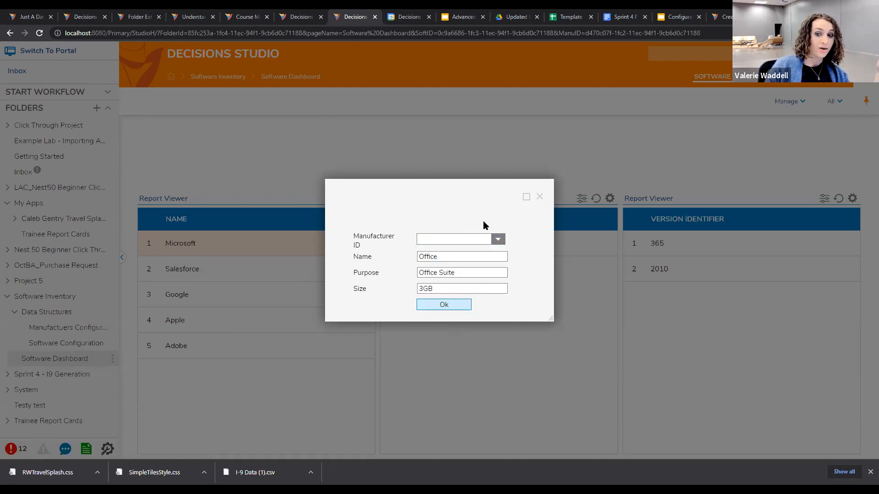
click(499, 241)
click(459, 256)
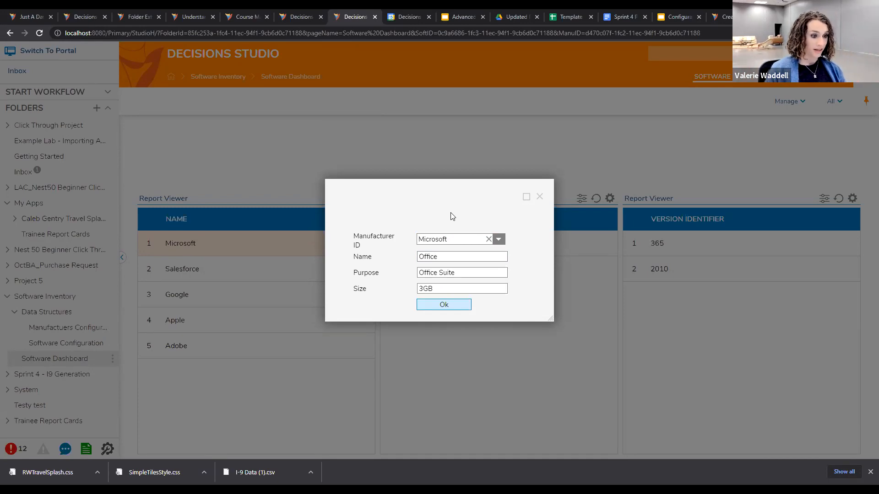
click(539, 196)
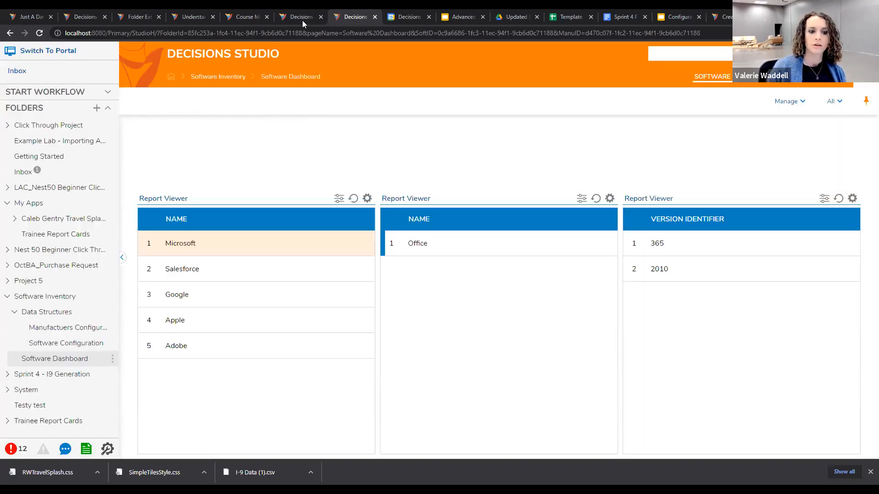
Step: Reopen the Update Software flow and make room after the start step by moving Software Form and Selective Update Software toward the end
click(51, 343)
click(174, 203)
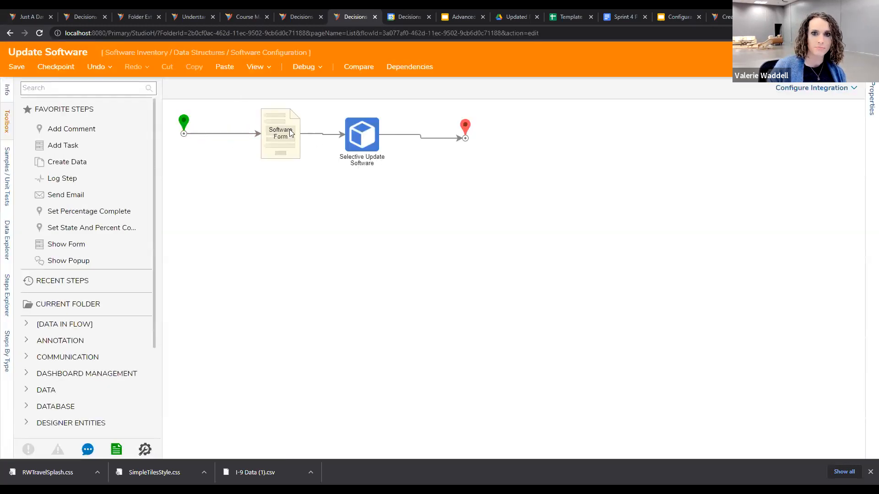
drag(405, 181, 334, 136)
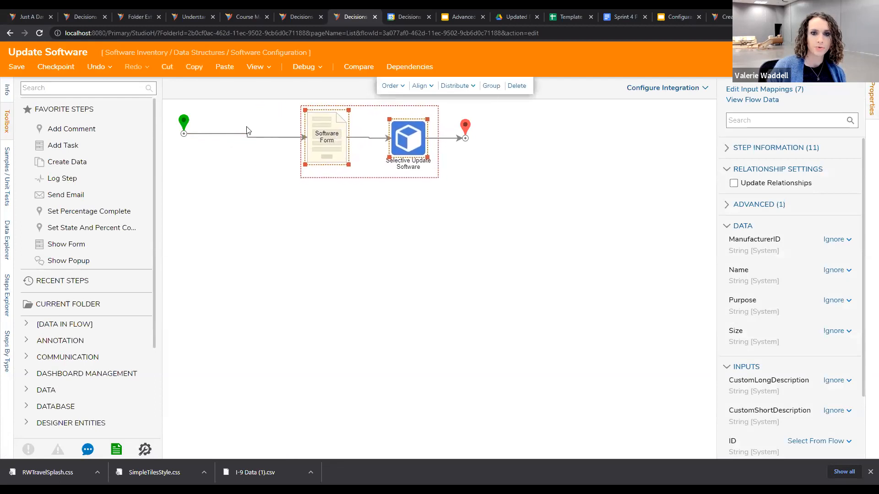
click(185, 128)
drag(185, 126, 187, 126)
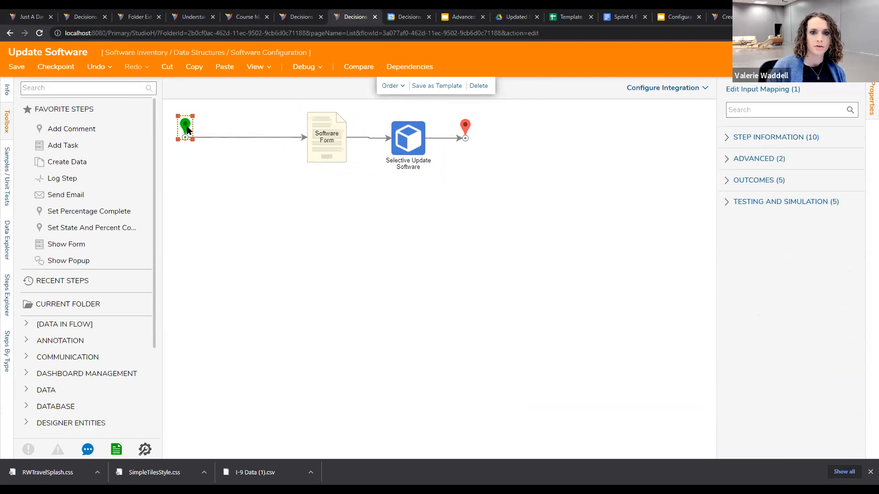
Step: Expand the Entity flow data to examine its fields and where it is used
click(5, 235)
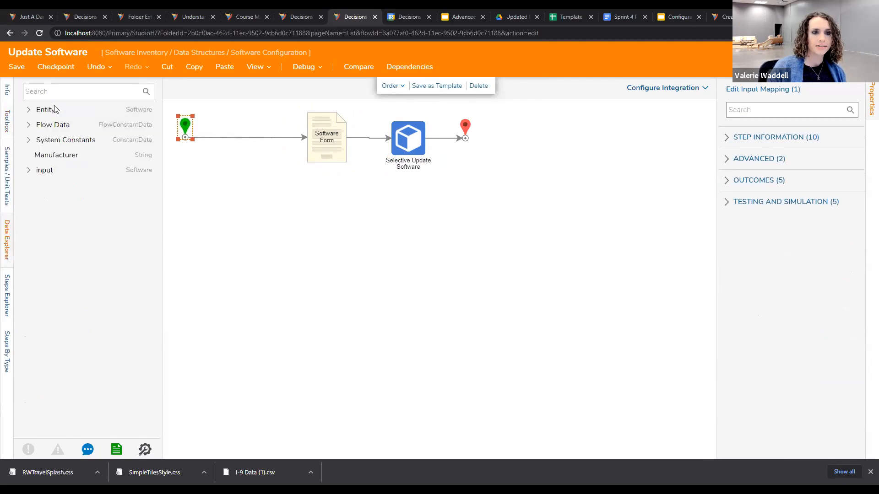
click(29, 110)
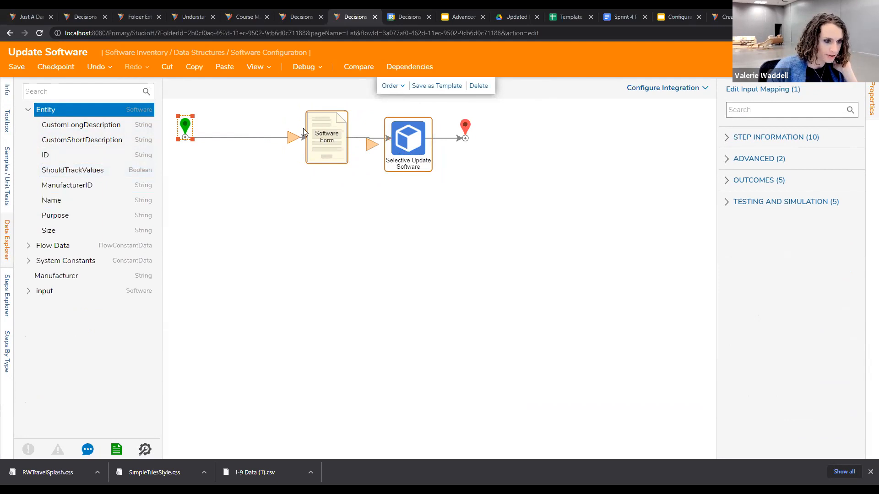
Step: Try a Get Software By Id step between the start step and Software Form, and delete it
mouse_move(205, 137)
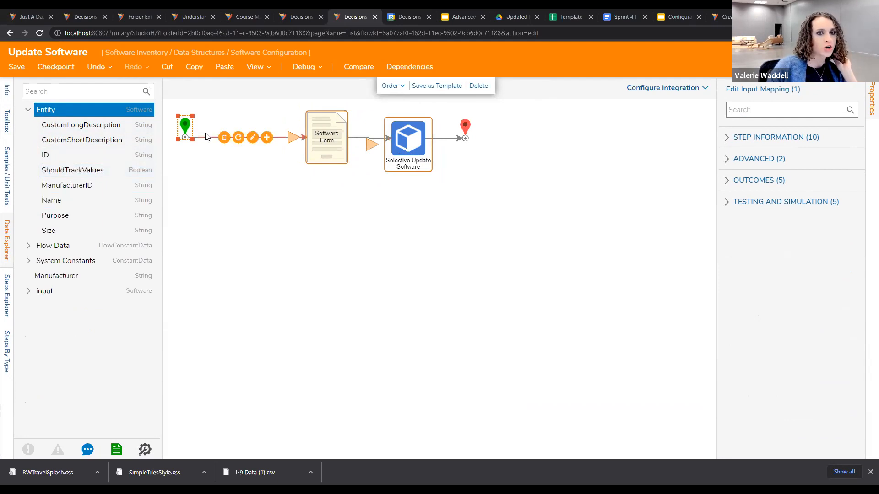
click(266, 138)
click(397, 231)
click(390, 195)
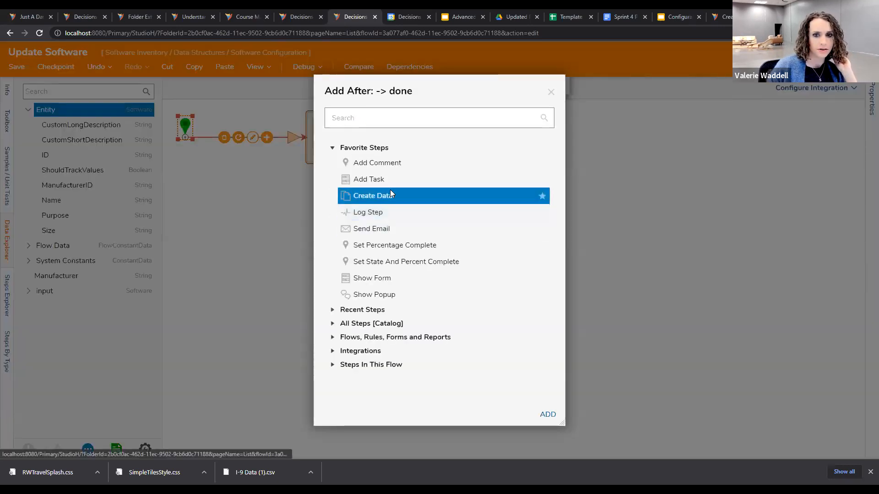
click(393, 182)
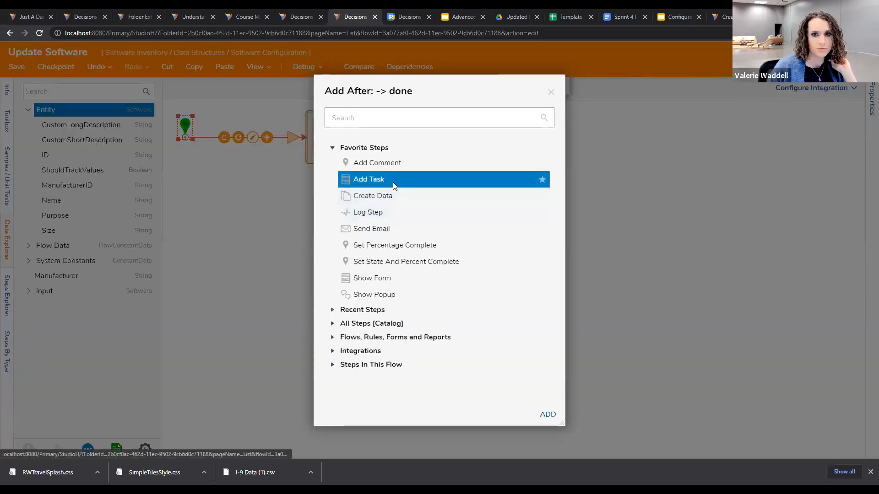
click(333, 364)
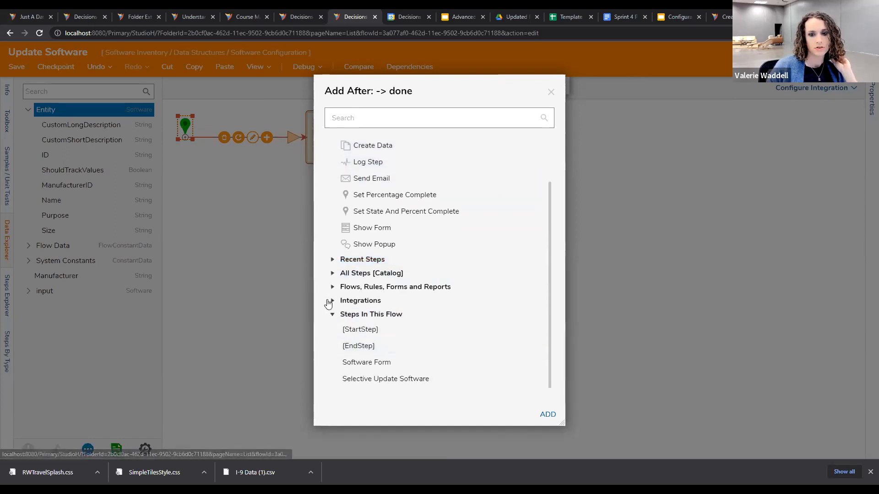
click(332, 273)
scroll(353, 234, down, 3)
scroll(356, 215, up, 3)
click(358, 188)
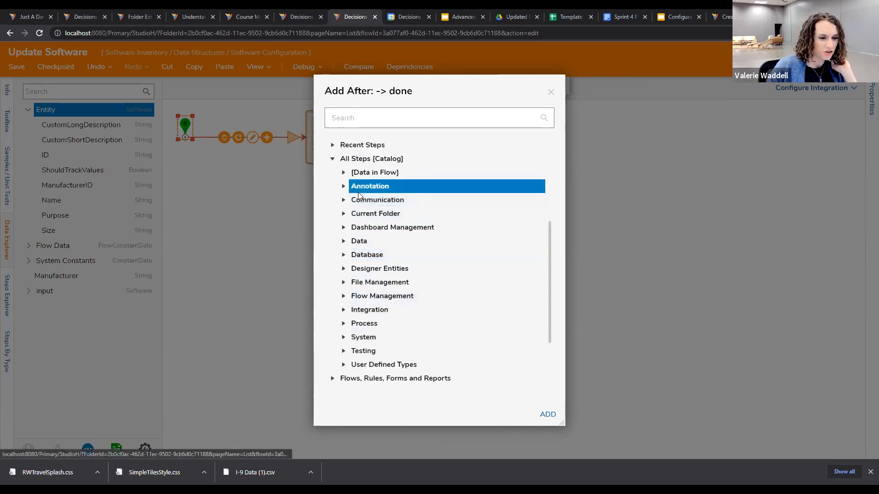
click(343, 365)
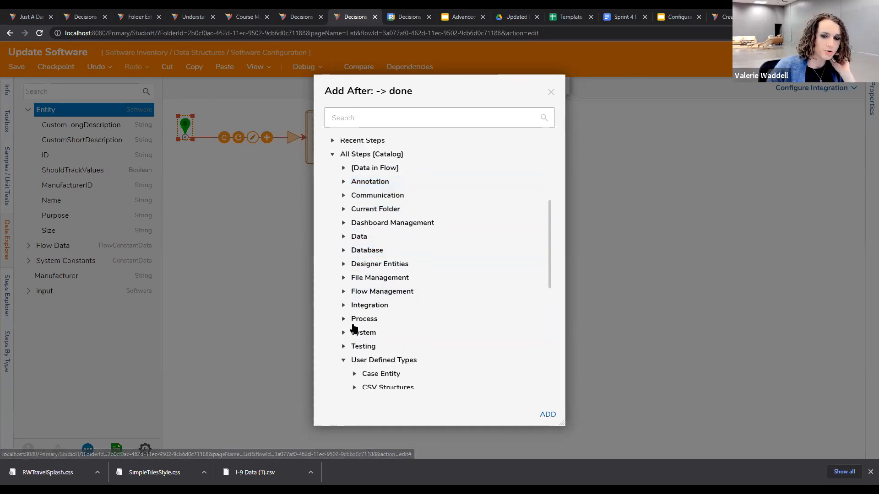
scroll(354, 328, down, 4)
click(353, 241)
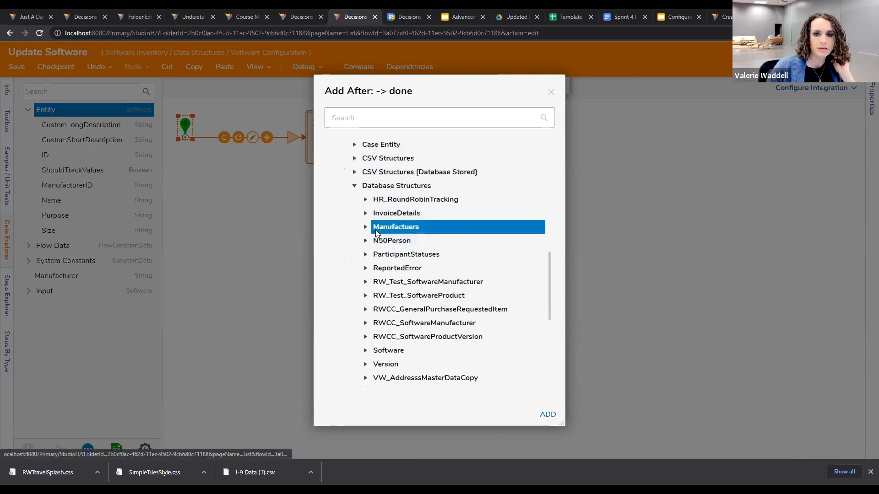
scroll(373, 315, down, 1)
click(366, 305)
scroll(402, 279, down, 1)
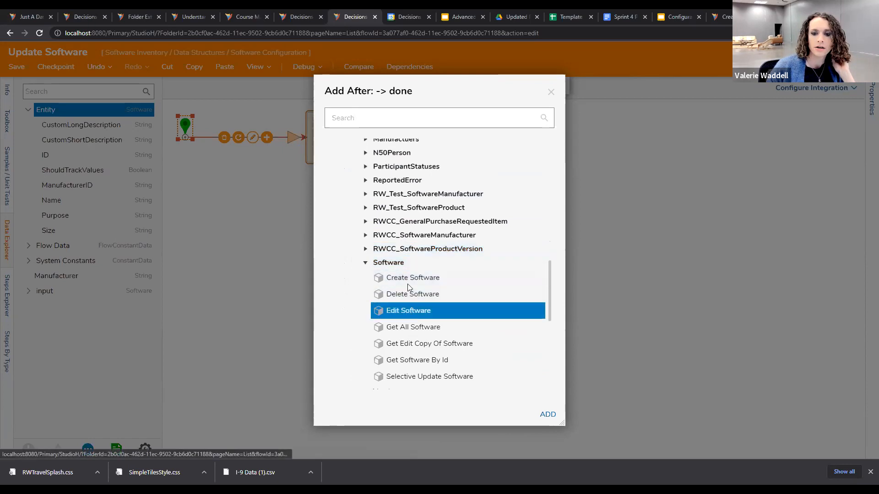
scroll(409, 287, down, 1)
click(416, 310)
click(548, 414)
drag(293, 158, 237, 142)
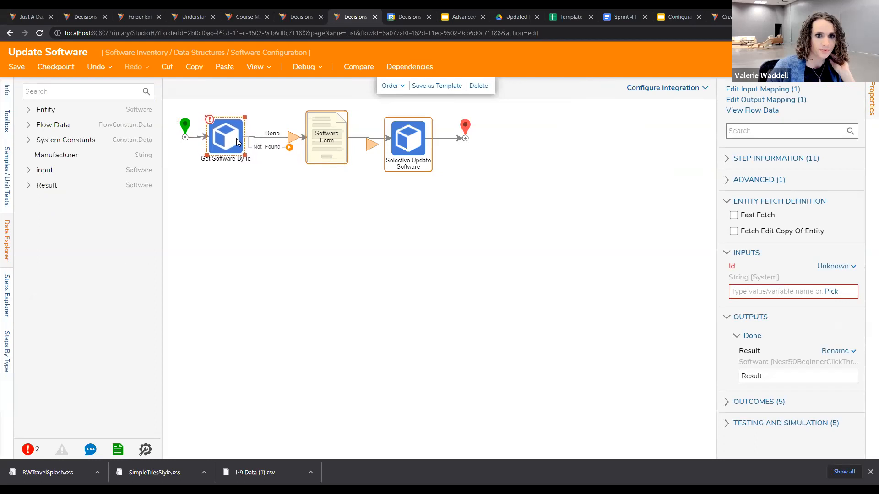
key(Delete)
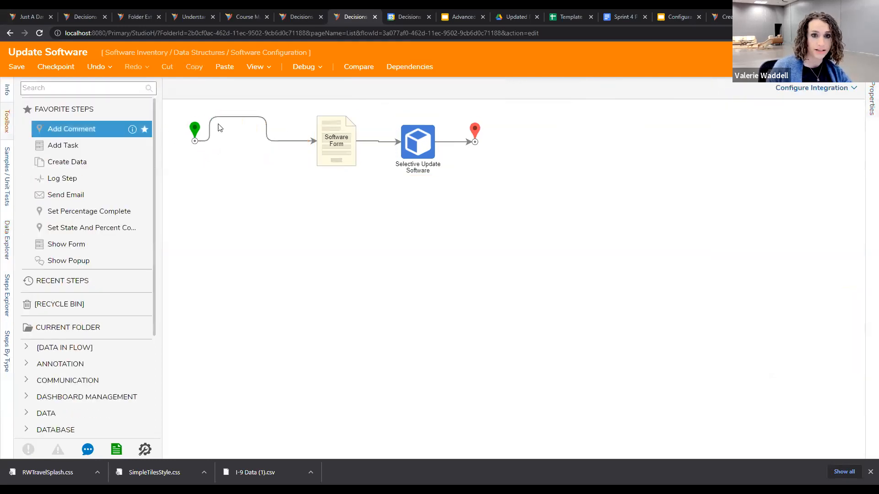
Step: Insert the Get Manufactuers By Id step from the Manufactuers database structure between the start step and Software Form
click(276, 117)
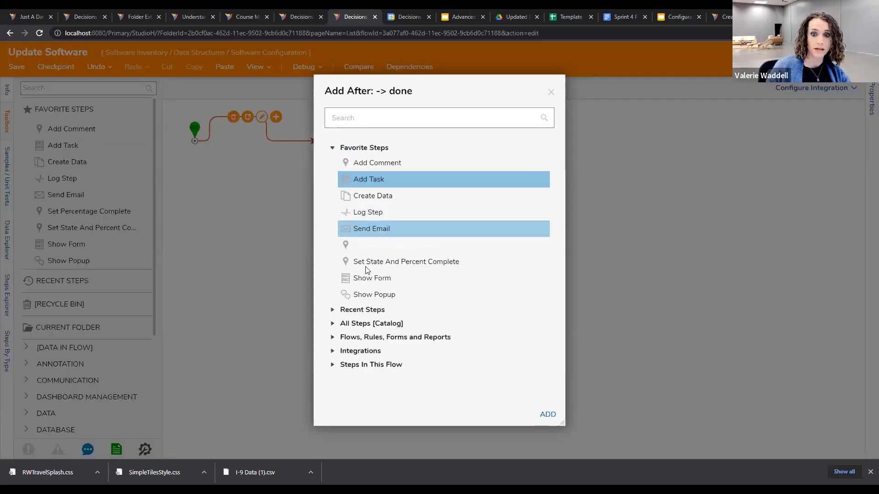
click(334, 326)
scroll(345, 257, down, 2)
click(344, 337)
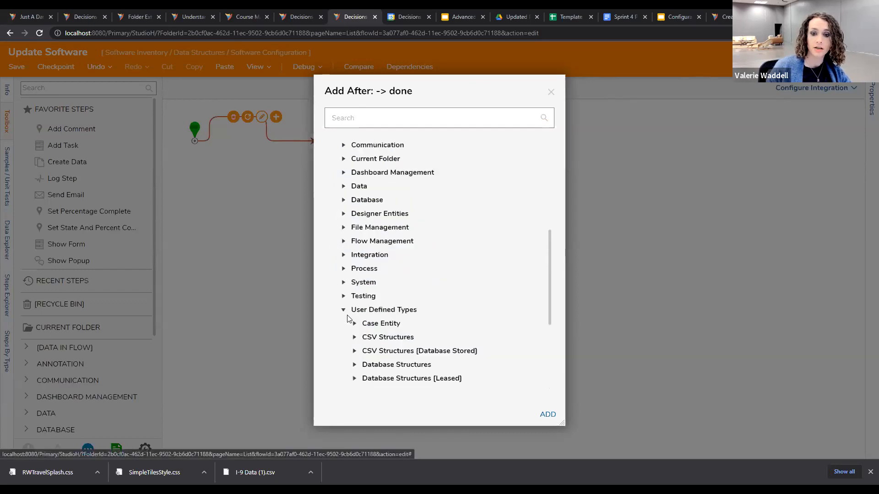
scroll(348, 316, down, 3)
scroll(353, 225, down, 1)
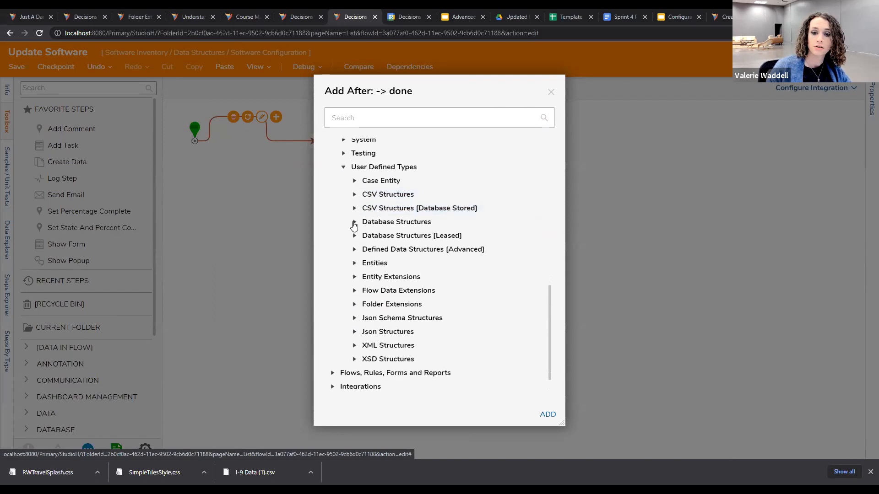
scroll(353, 225, down, 1)
click(354, 200)
scroll(360, 206, down, 1)
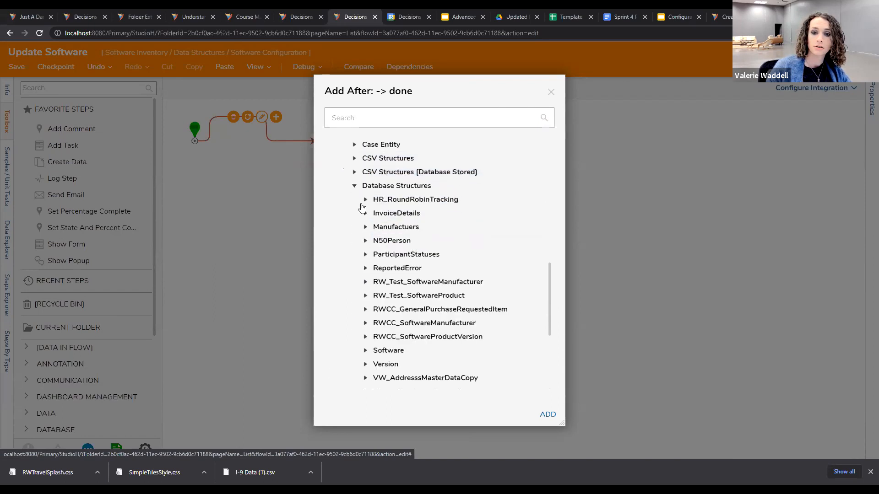
click(366, 228)
scroll(398, 212, down, 2)
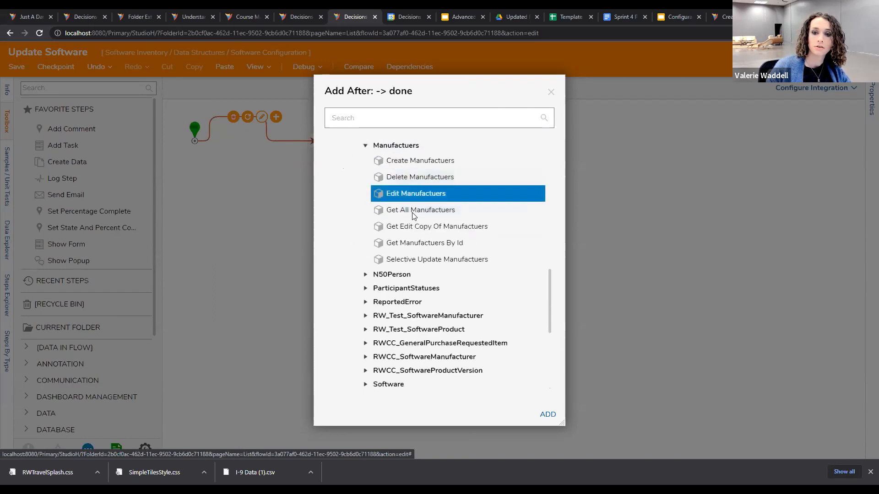
click(425, 242)
click(548, 414)
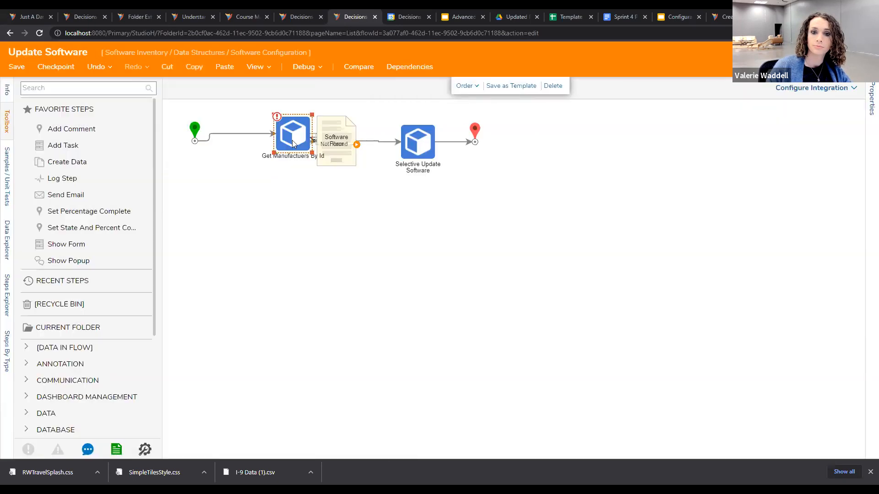
Step: Place Get Manufactuers By Id before Software Form, lower the end step, and connect the Not Found outcome to it
drag(293, 143, 247, 151)
drag(475, 133, 486, 189)
drag(312, 153, 483, 200)
Step: Map the Id input of Get Manufactuers By Id to Entity.ManufacturerID from the flow data
click(247, 150)
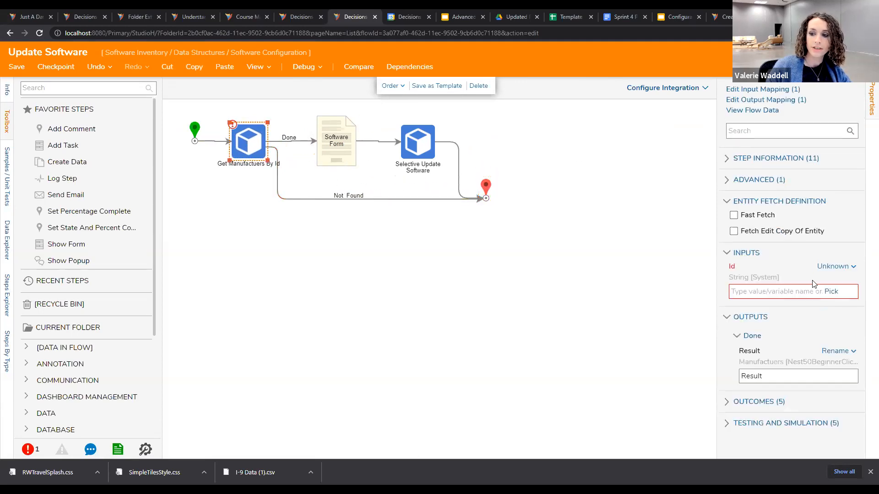
click(831, 291)
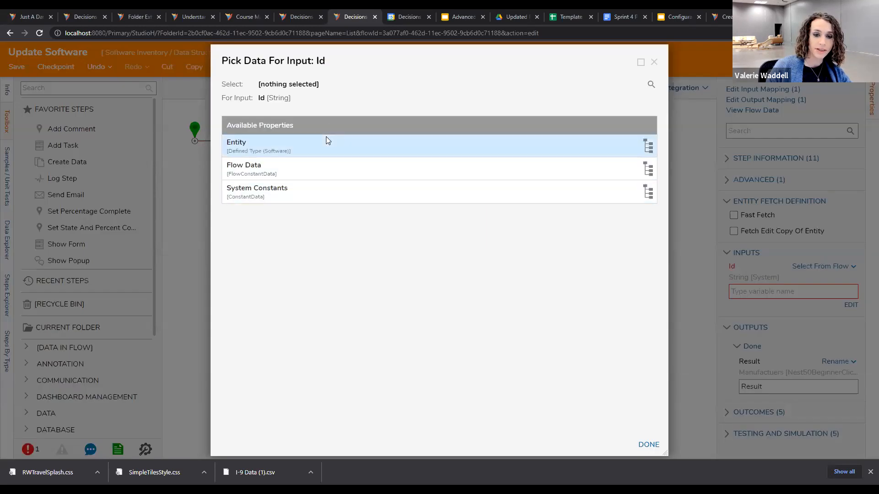
click(326, 143)
click(330, 289)
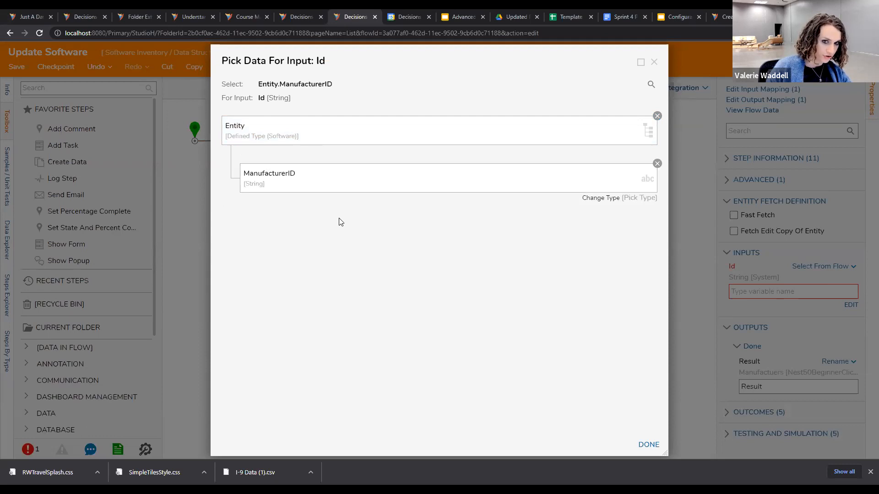
click(649, 445)
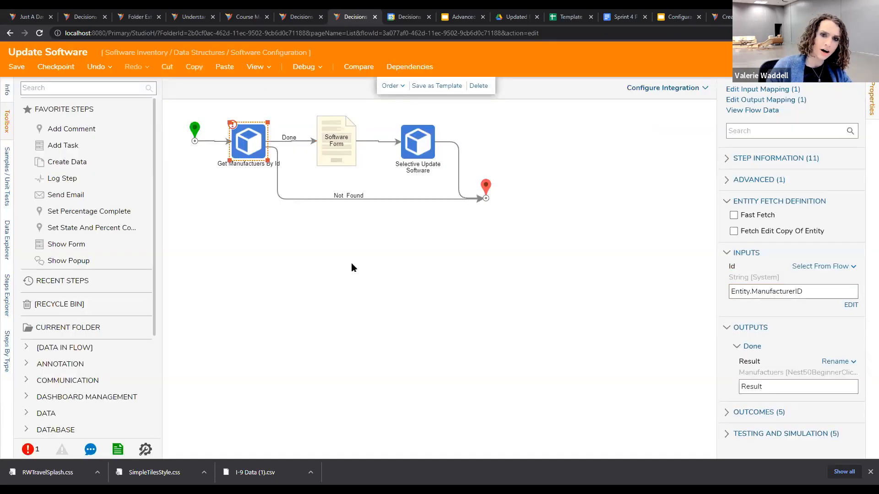
Step: Rename the Result output of Get Manufactuers By Id as Manufacturer
click(351, 265)
click(259, 139)
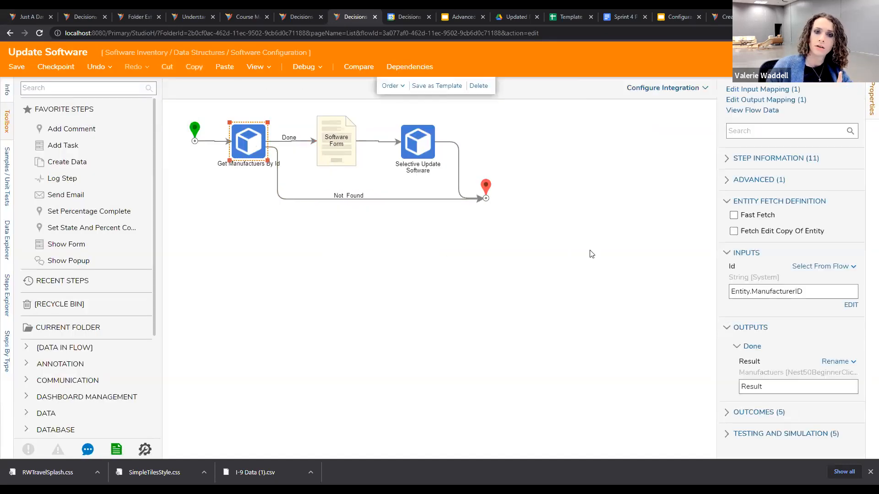
double_click(743, 387)
text(Manufacturer)
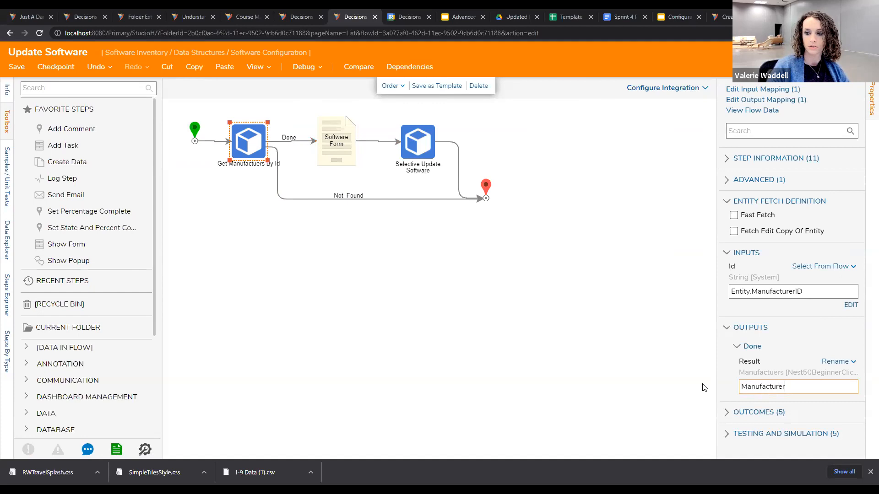
click(480, 241)
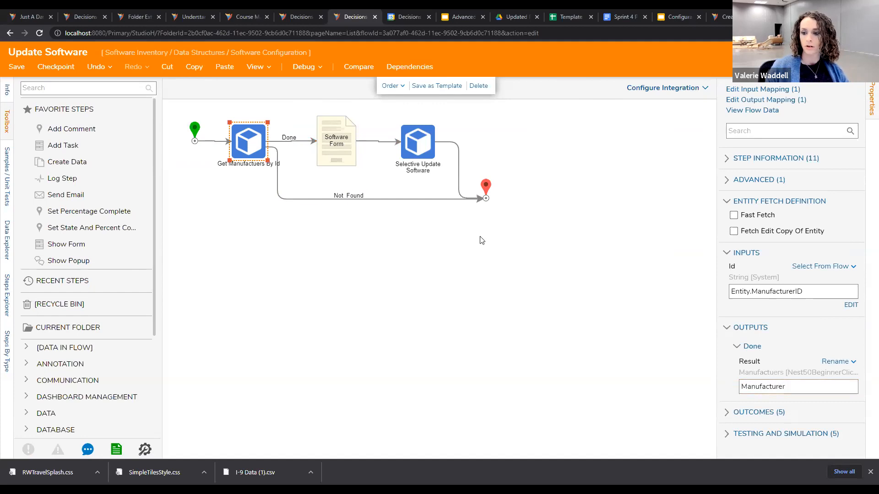
Step: Change Software Form's Manufacturer input from Ignore to Select From Flow and map it to Manufacturer.Name
click(329, 143)
scroll(802, 283, down, 5)
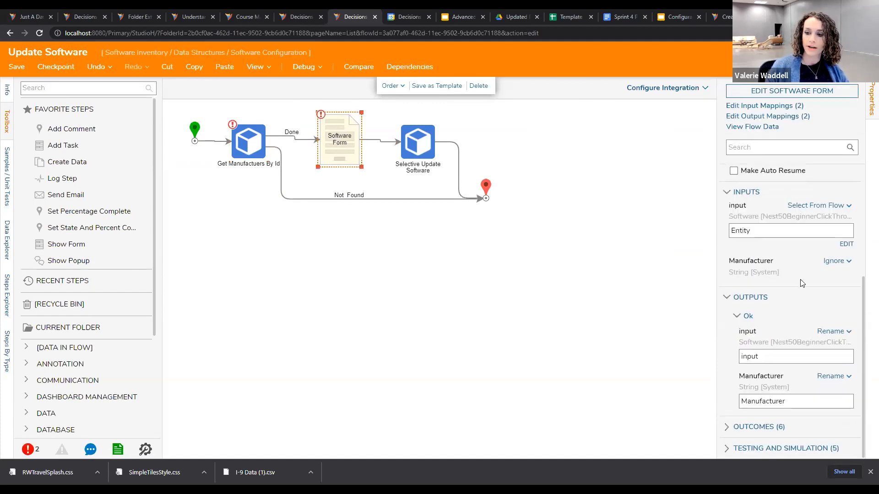
click(838, 261)
click(778, 237)
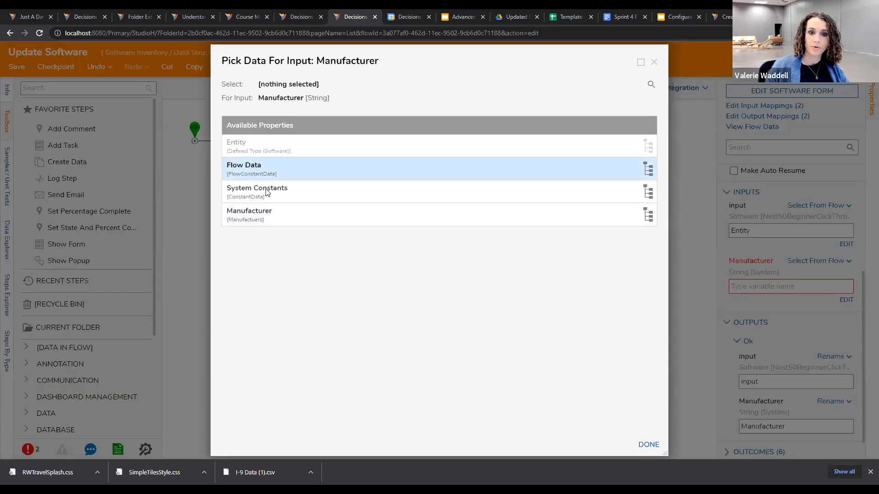
click(266, 210)
click(292, 308)
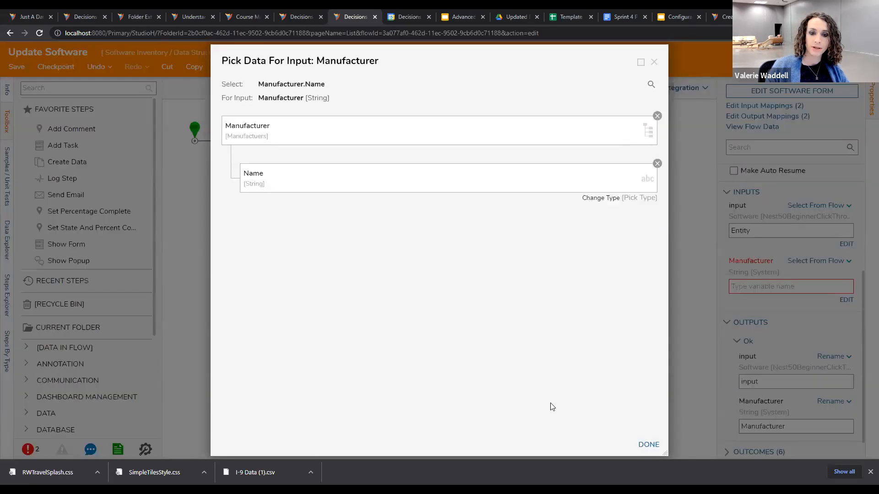
click(648, 444)
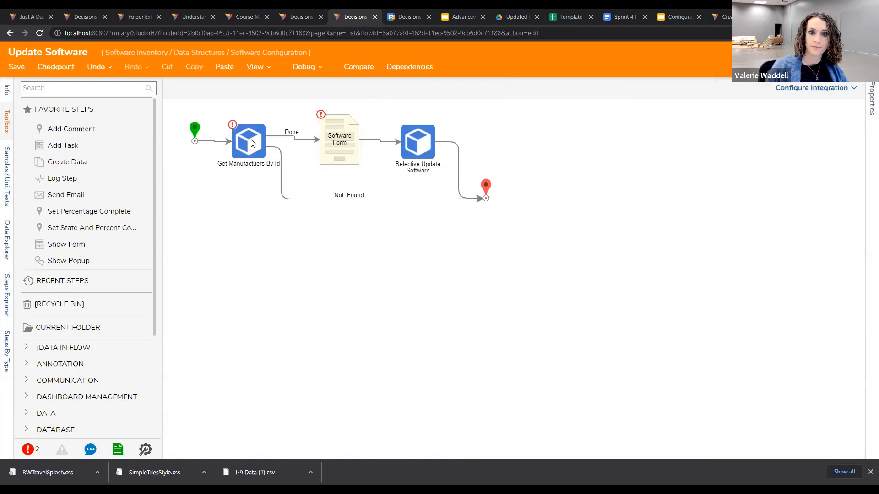
Step: Save and reload the Update Software flow, and examine its validation errors
click(251, 143)
click(432, 282)
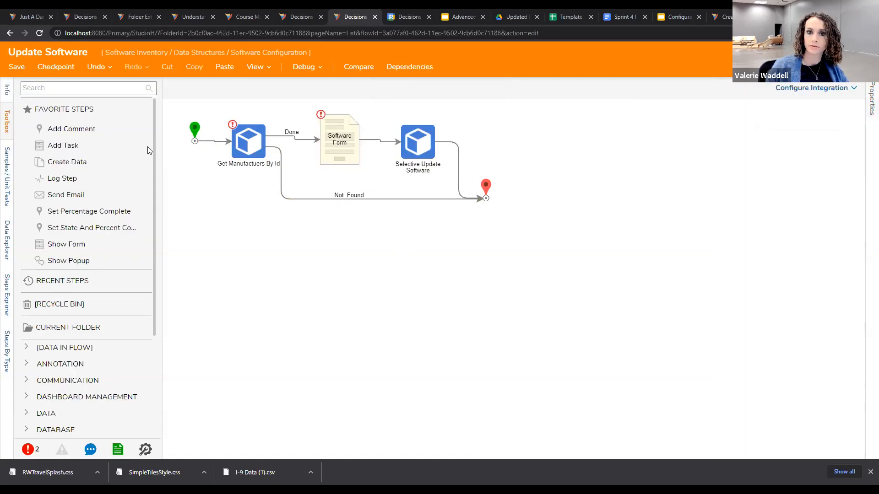
click(17, 67)
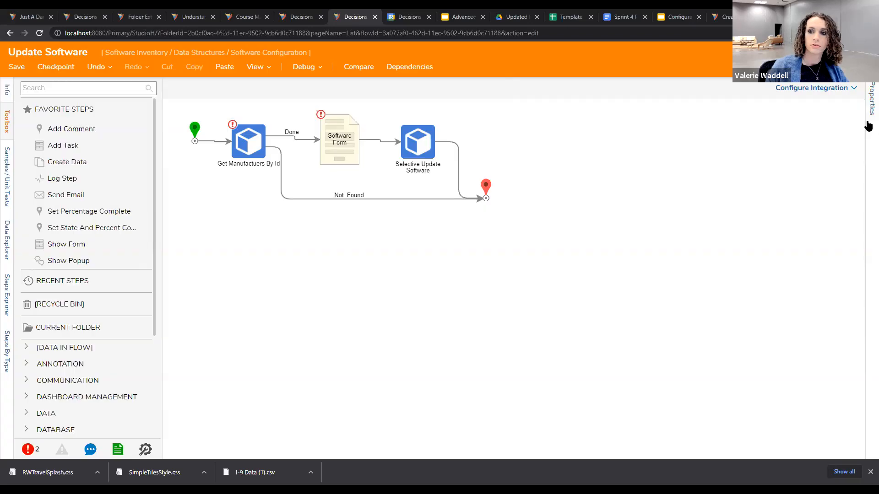
click(523, 308)
click(194, 204)
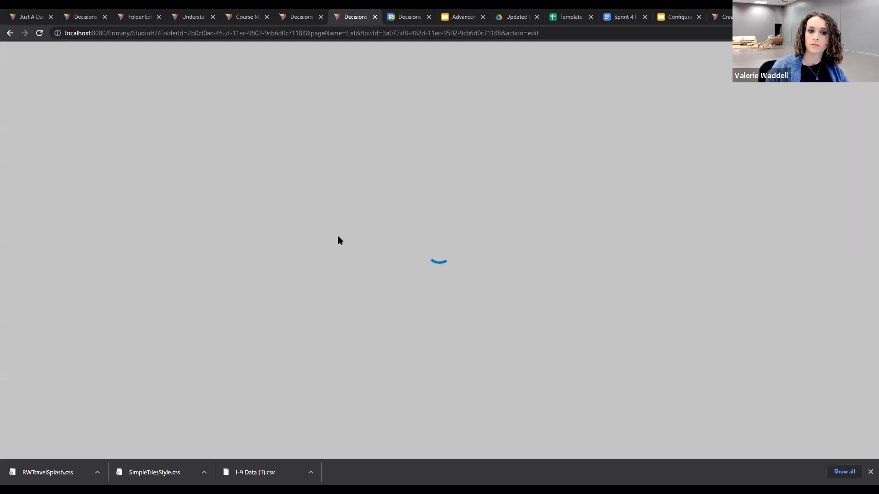
click(29, 449)
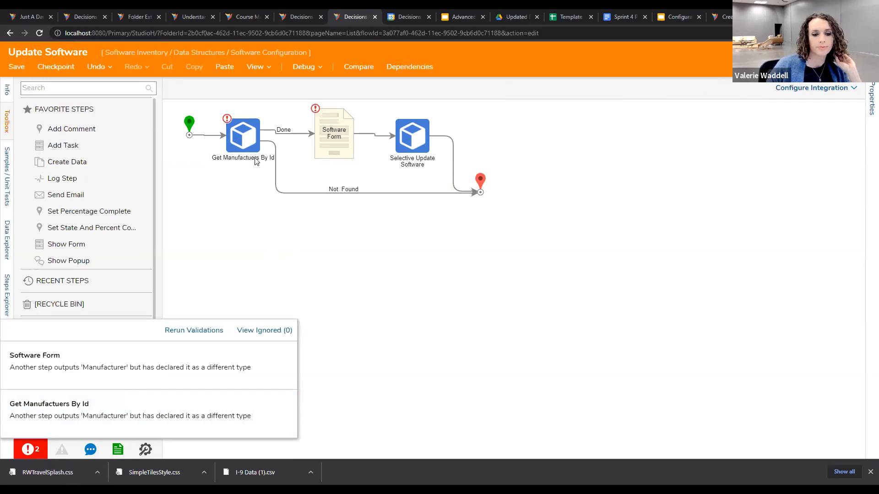
Step: Rename the Result output of Get Manufactuers By Id as ManufacturerID
click(247, 146)
click(797, 386)
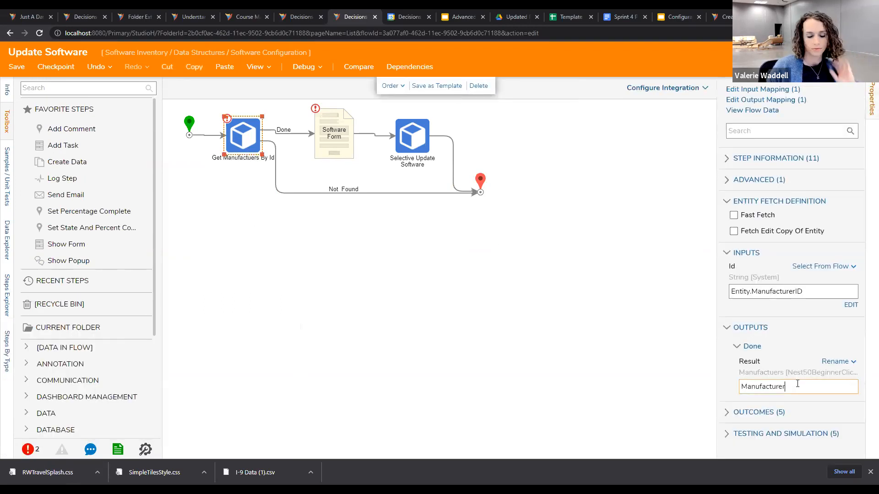
click(773, 341)
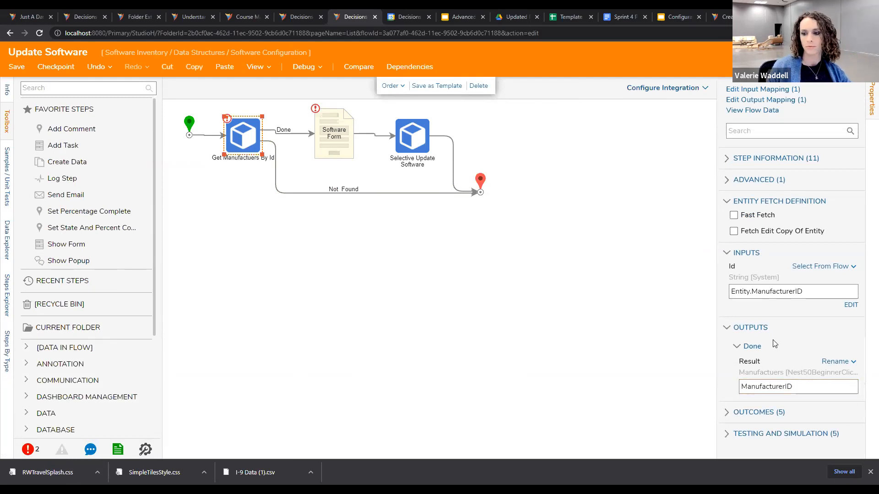
Step: Remap Software Form's Manufacturer input to the Name property of ManufacturerID
click(347, 151)
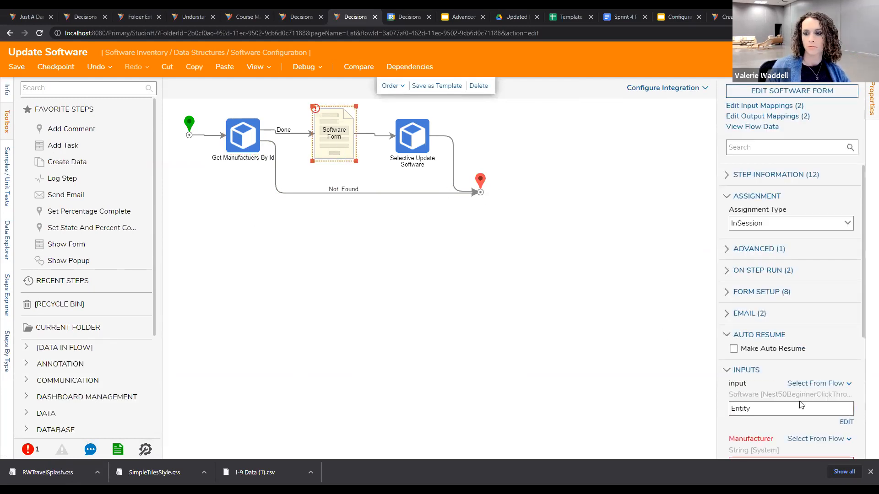
scroll(800, 405, down, 4)
click(846, 275)
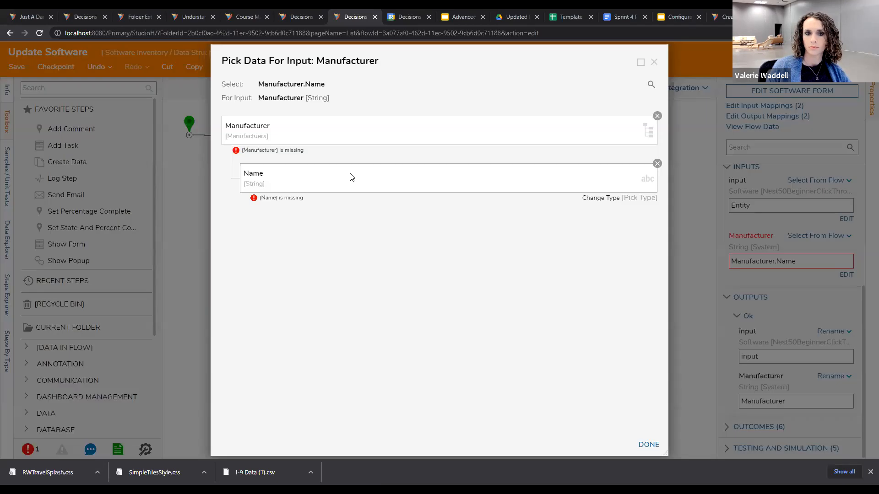
click(657, 116)
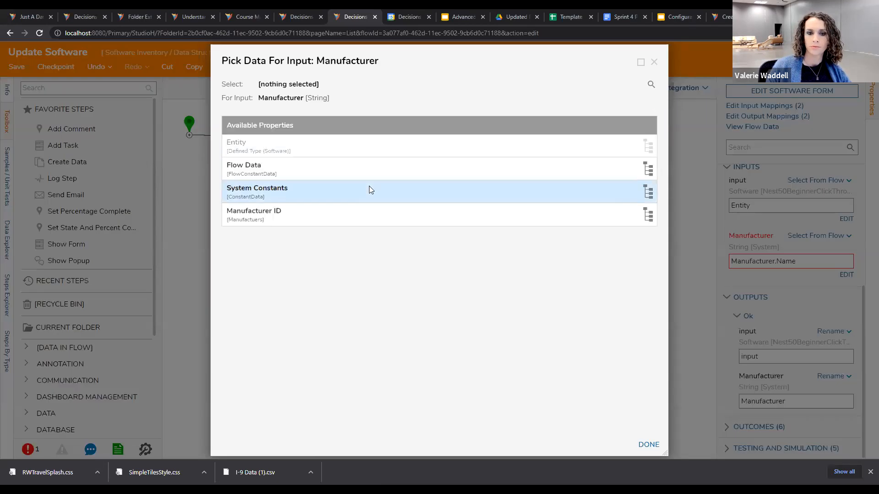
click(370, 214)
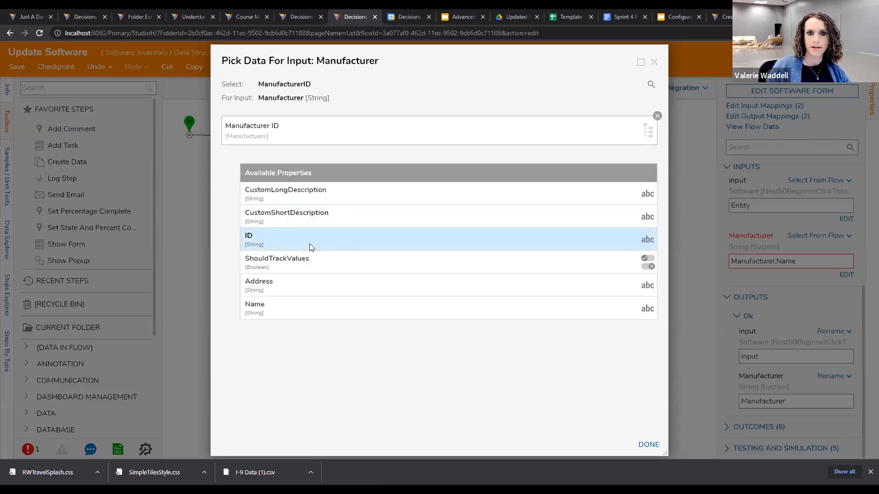
click(303, 308)
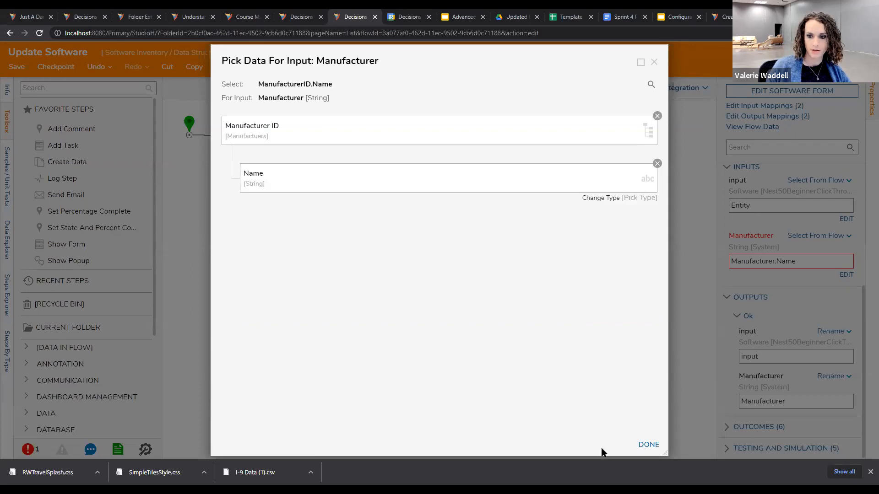
click(648, 445)
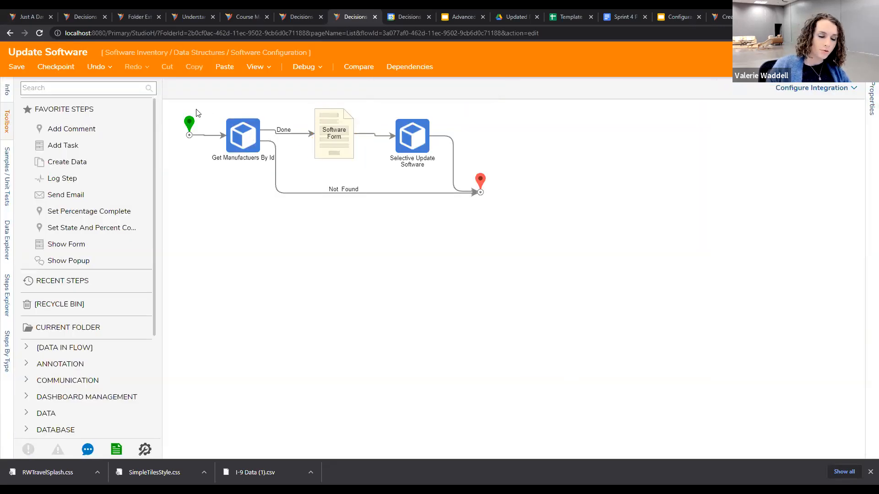
Step: Examine the flow's available data for Get Manufactuers By Id, including the properties of Entity
mouse_move(306, 139)
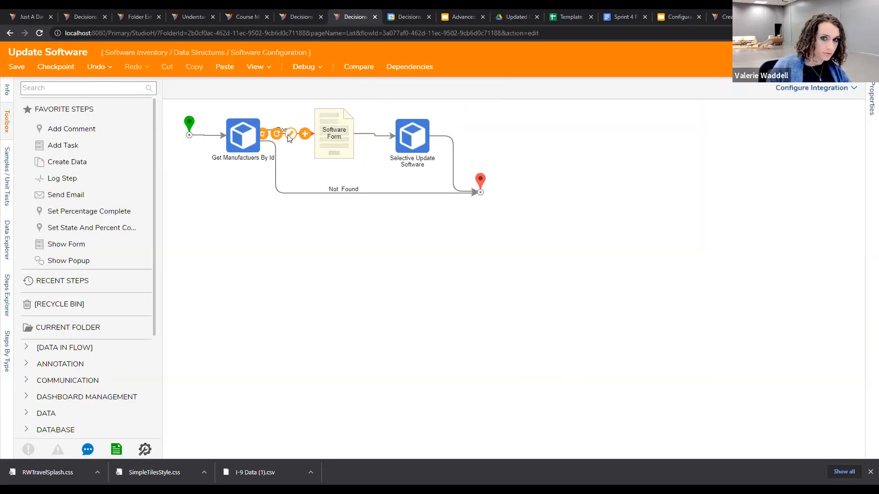
click(238, 136)
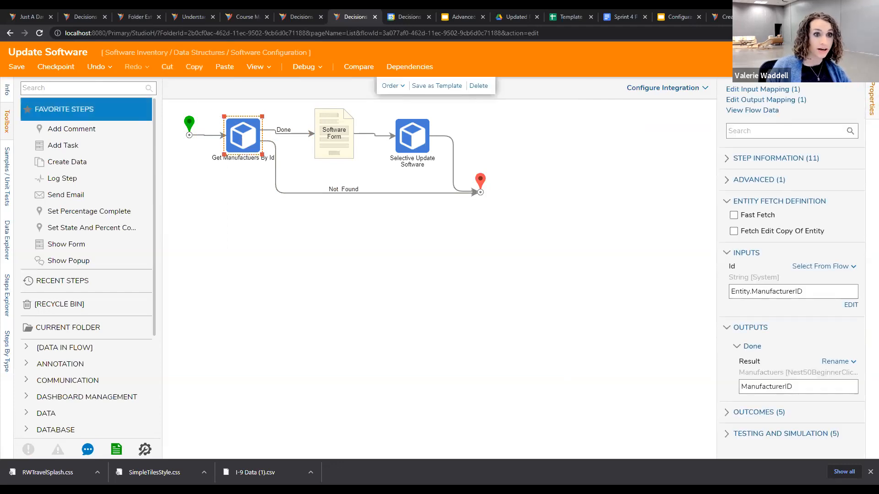
click(7, 238)
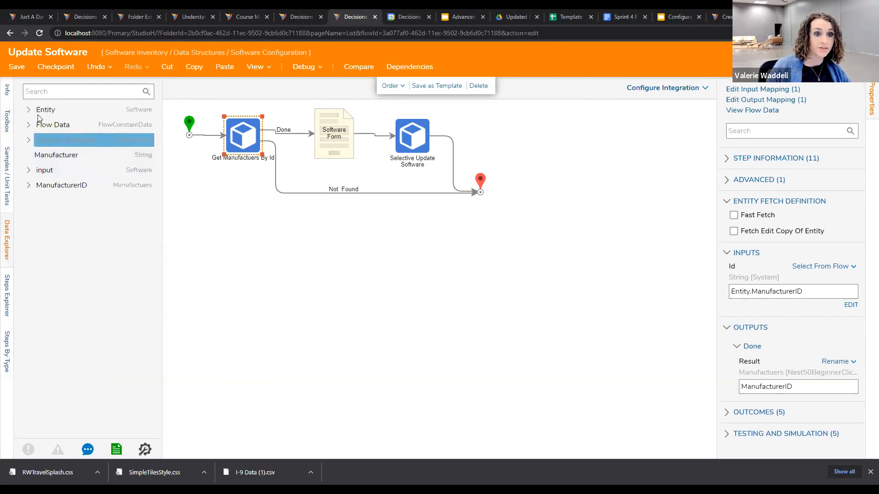
click(28, 110)
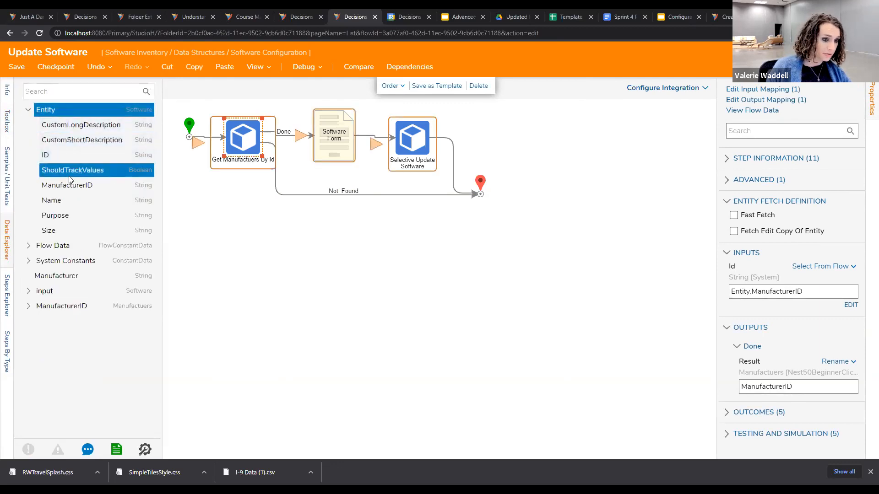
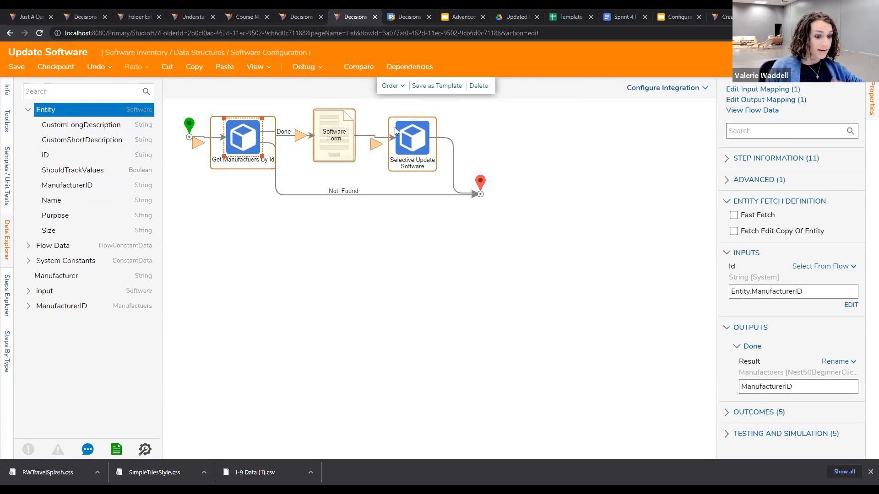
click(393, 278)
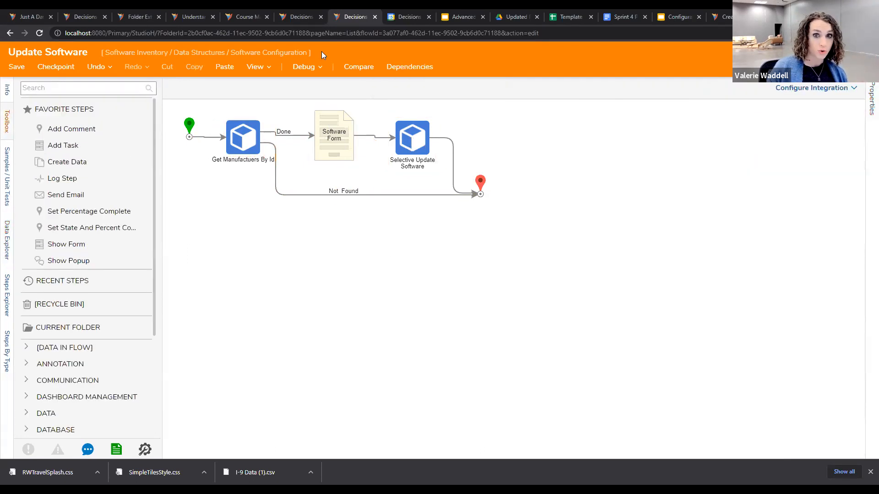
Step: Save and close the Update Software flow, and open the Software Dashboard
click(15, 73)
click(526, 308)
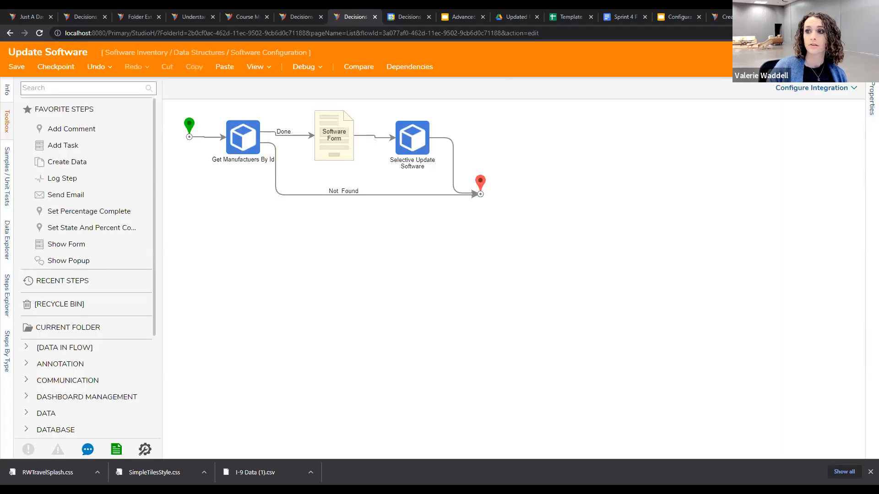
click(43, 358)
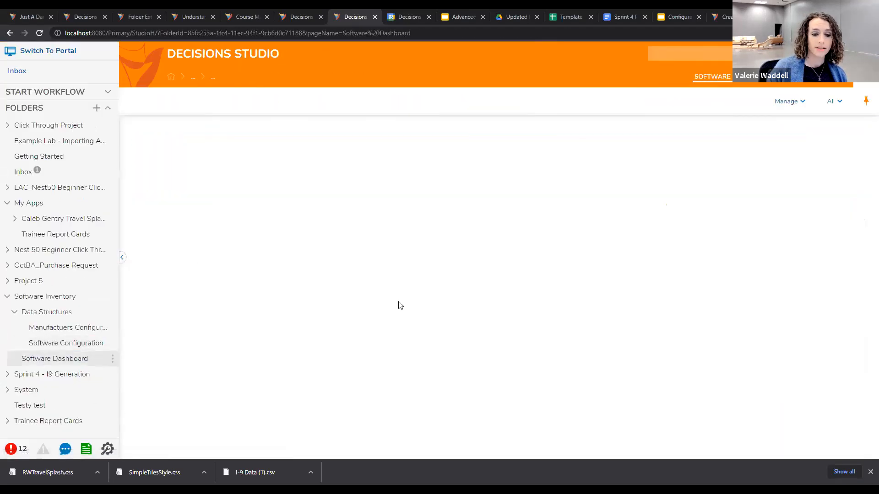
Step: Run Update Software on the Office record, choose Salesforce as its Manufacturer ID, and submit the form
click(425, 242)
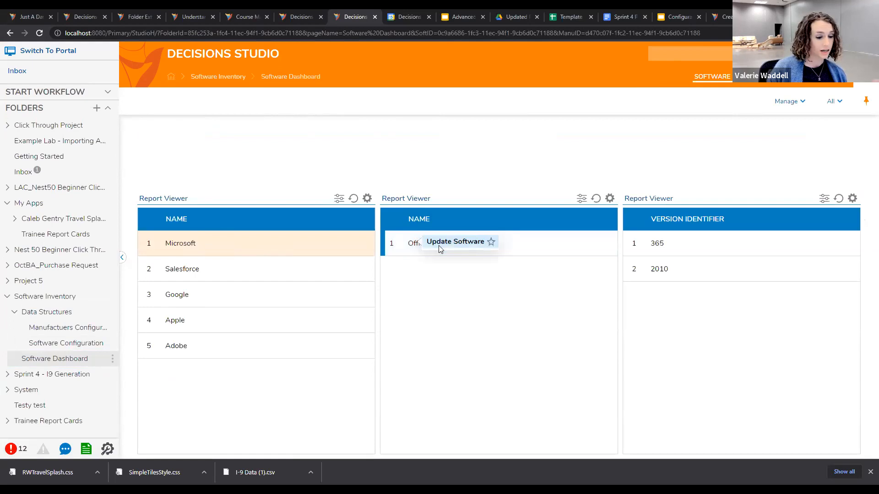
click(439, 246)
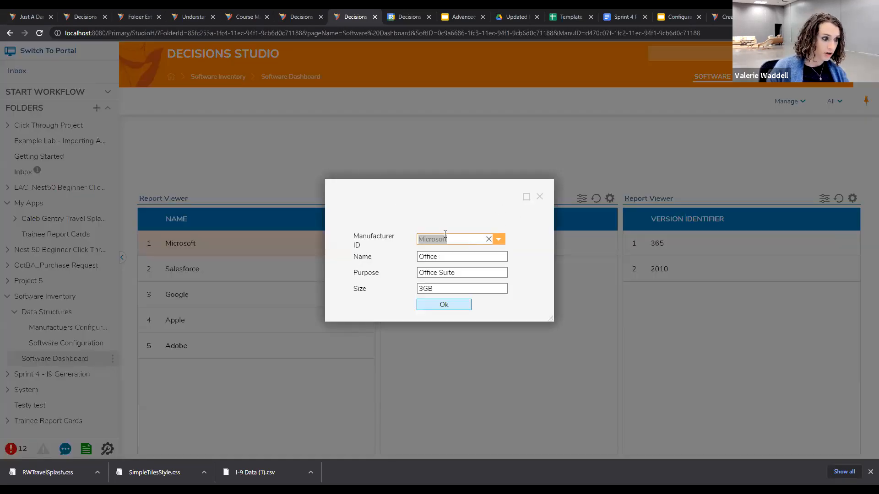
click(499, 240)
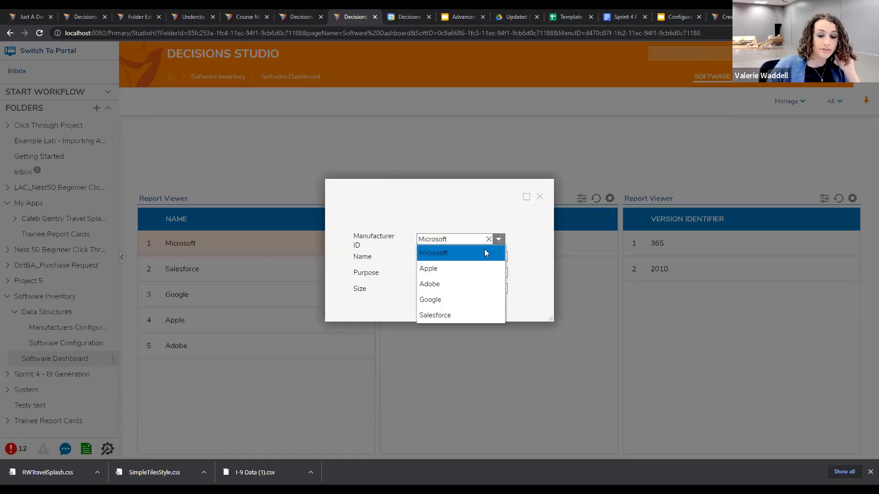
click(450, 314)
click(438, 299)
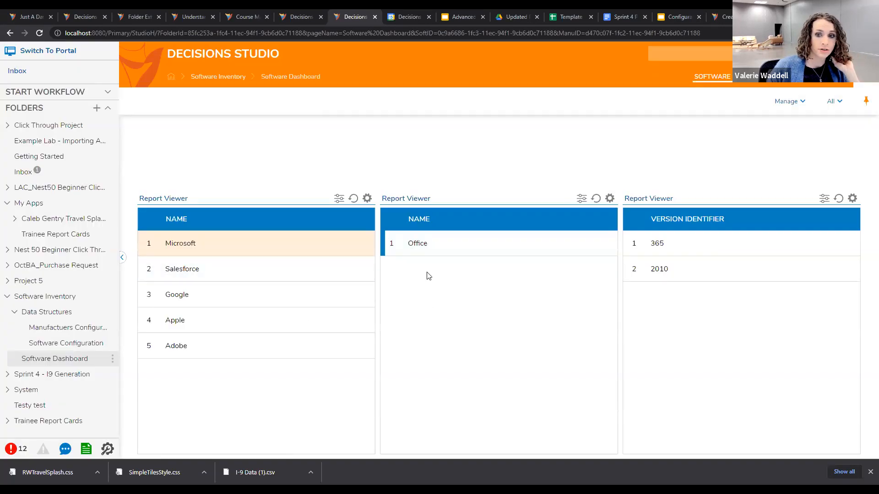
Step: Check the software listed under Salesforce and Microsoft on the dashboard, before and after reloading the page
click(242, 274)
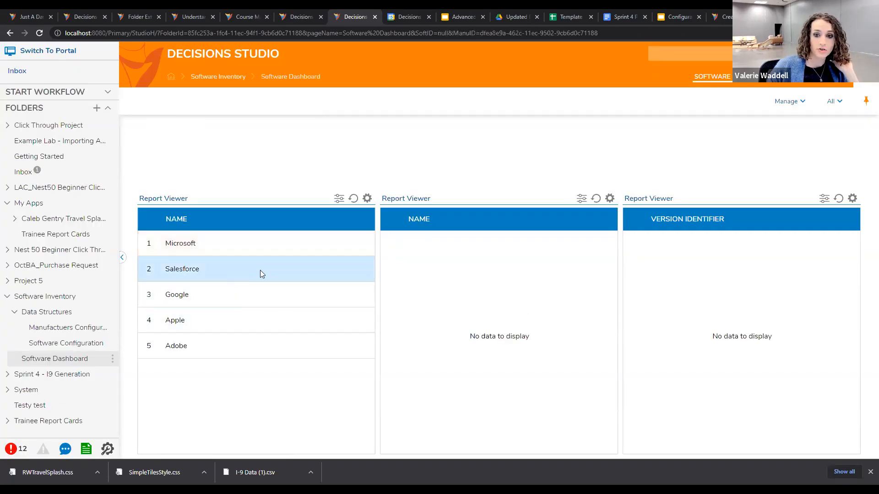
click(233, 251)
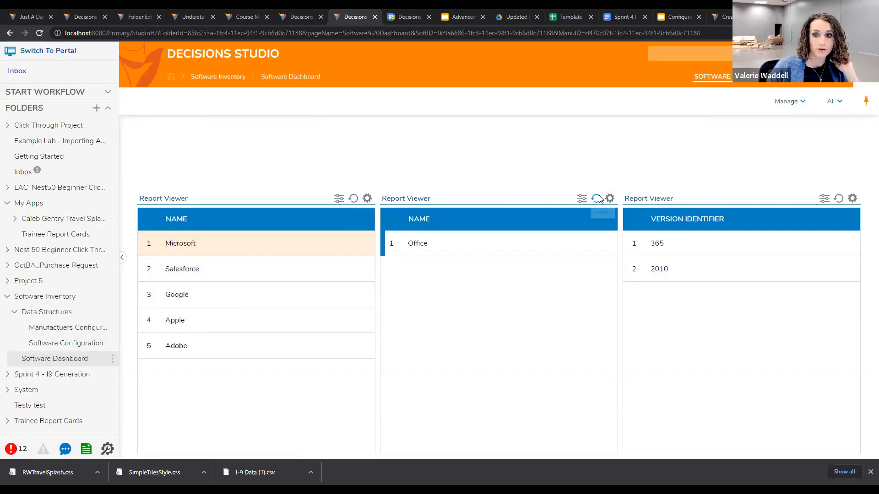
click(39, 33)
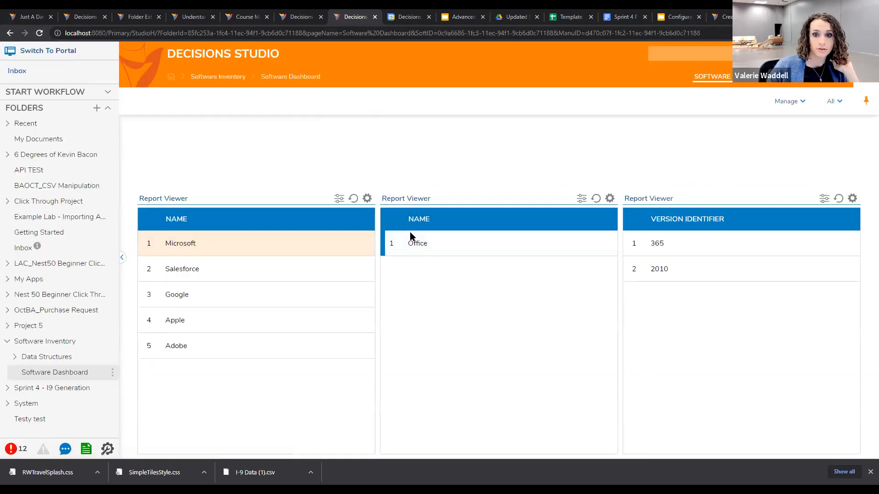
click(276, 278)
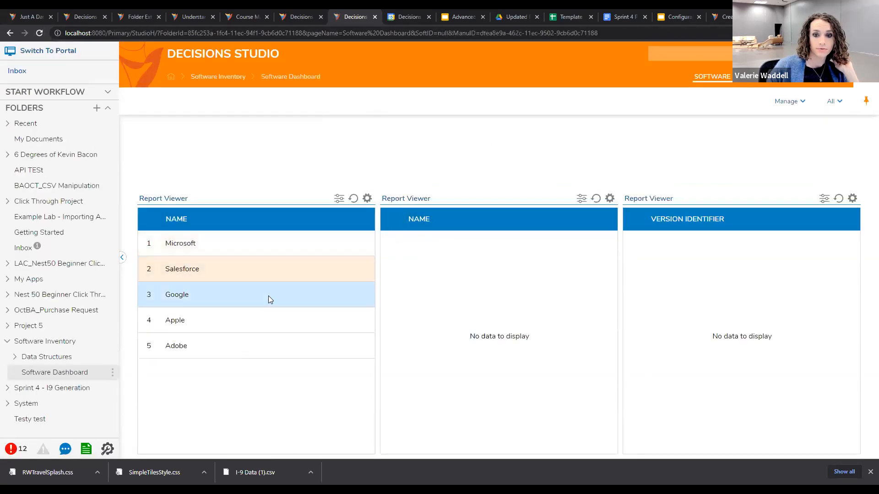
click(224, 246)
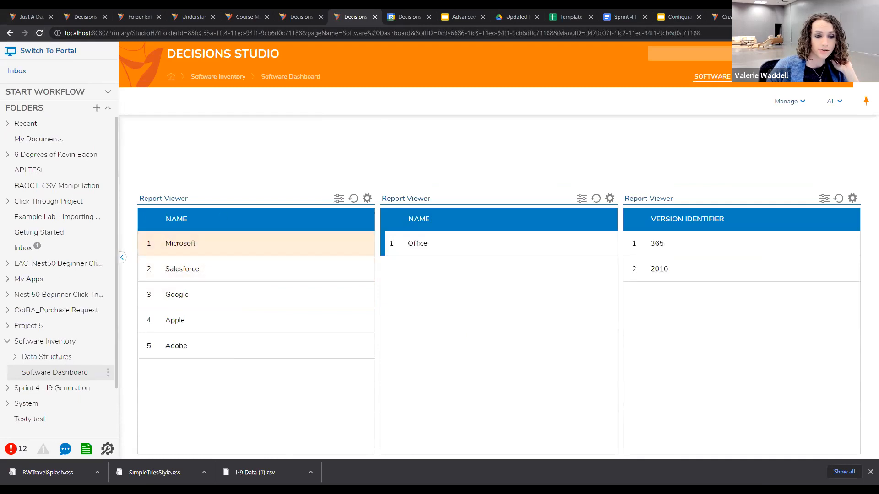
Step: Reopen the Update Software flow from the Software Configuration folder and examine Selective Update Software's data and input mappings
click(15, 358)
click(66, 388)
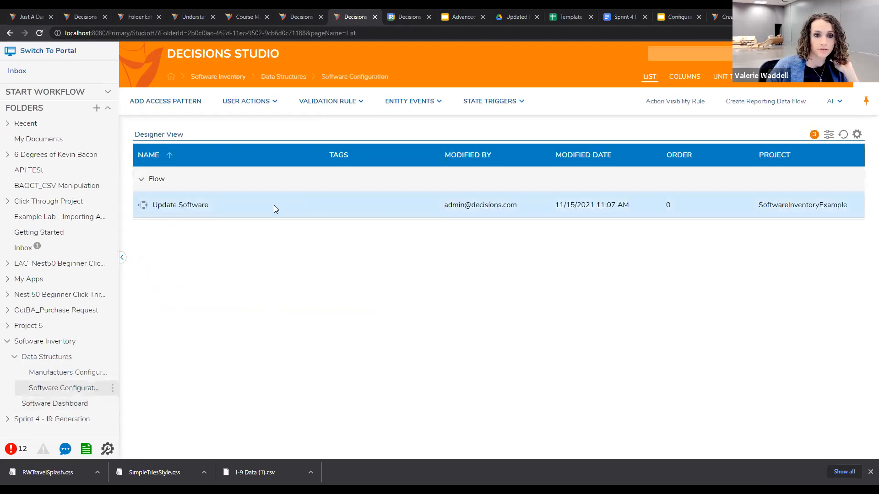
click(188, 205)
click(213, 122)
click(412, 137)
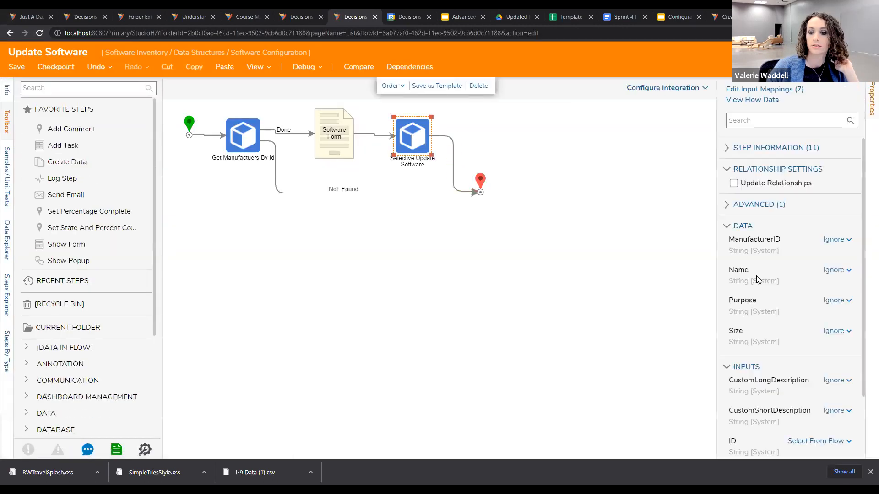
scroll(792, 233, down, 3)
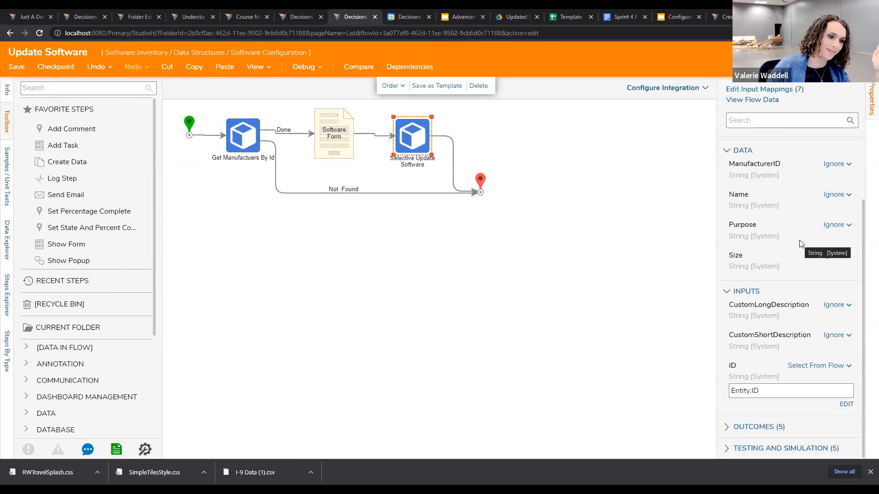
scroll(807, 235, up, 3)
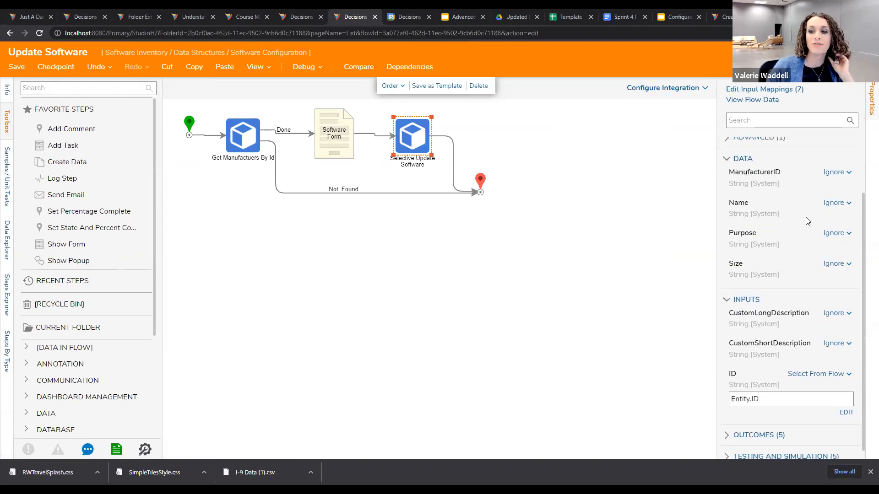
scroll(801, 241, down, 2)
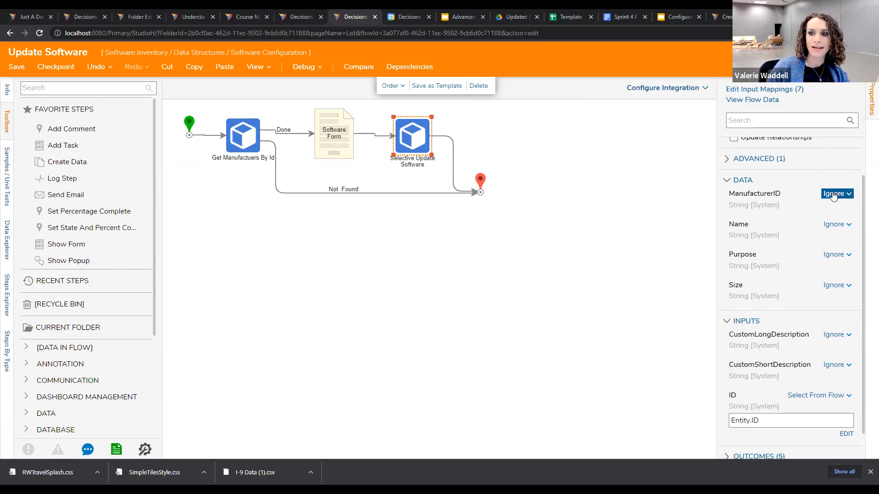
Step: Move Selective Update Software and the end step farther from Software Form to make room for another step
click(381, 111)
drag(406, 127, 450, 124)
drag(480, 183, 537, 186)
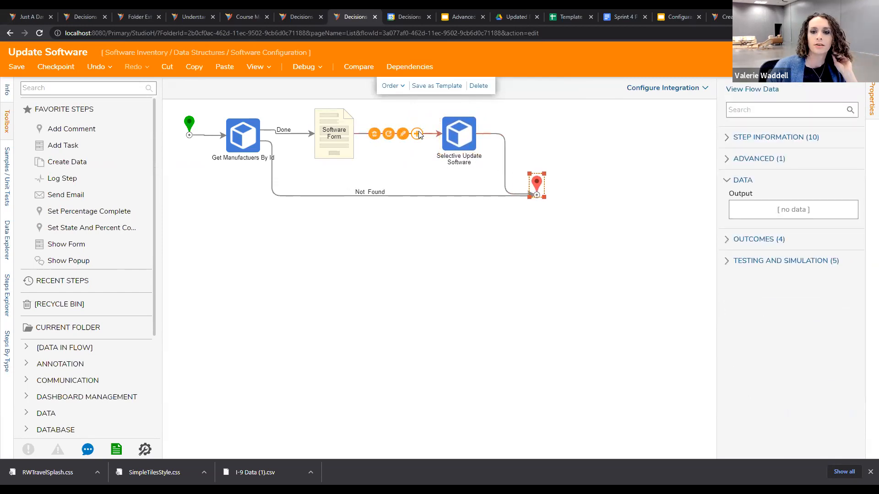
Step: Search the step catalog for fetch and add a Fetch Entities step between Software Form and Selective Update Software
click(418, 134)
click(411, 227)
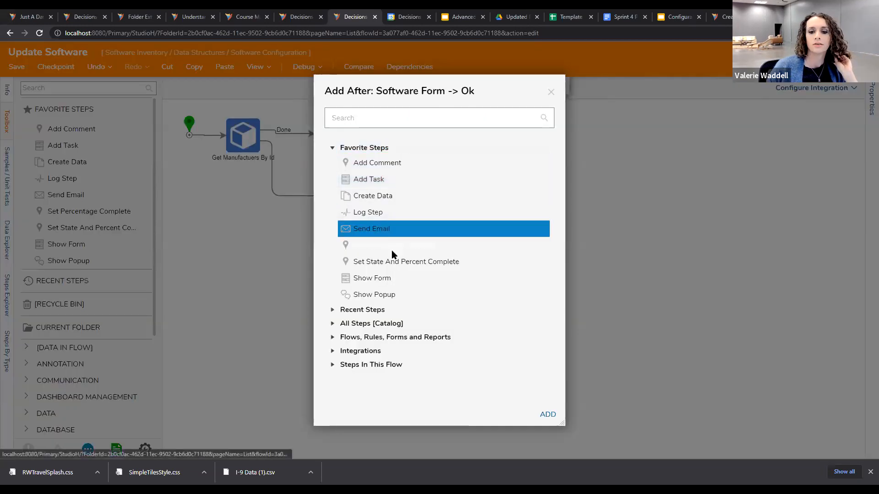
click(369, 263)
click(333, 324)
scroll(370, 275, down, 1)
scroll(372, 273, up, 4)
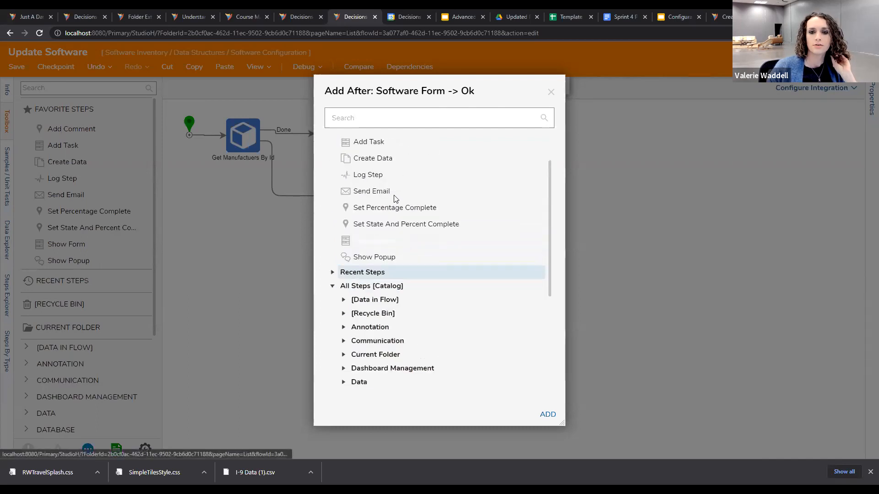
click(386, 126)
text(fe4a)
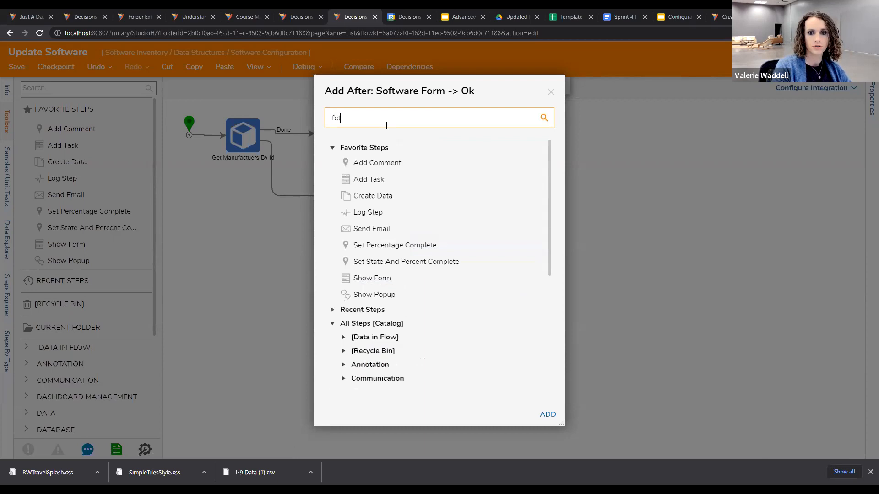
text(ch)
scroll(399, 183, down, 10)
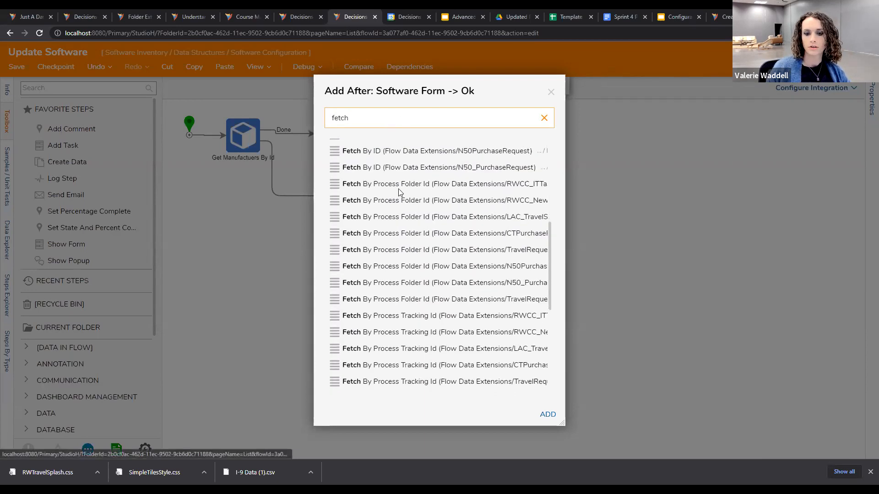
click(364, 378)
click(547, 414)
drag(390, 165, 390, 170)
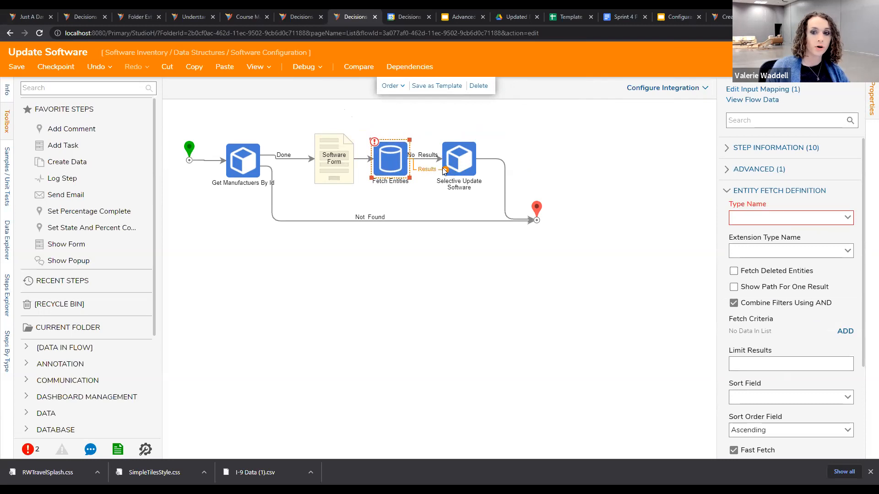
Step: Reroute the No Results path of Fetch Entities to the end step and set the step's type name to Manufactuers
click(417, 158)
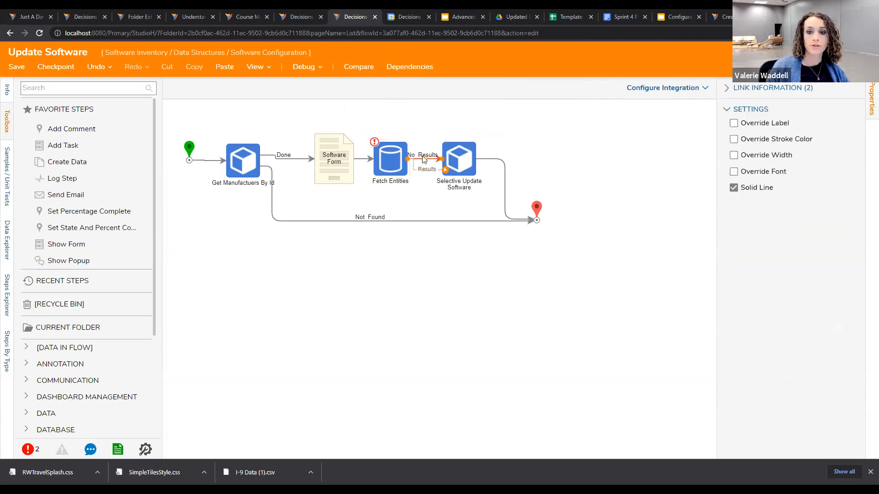
drag(440, 159, 527, 221)
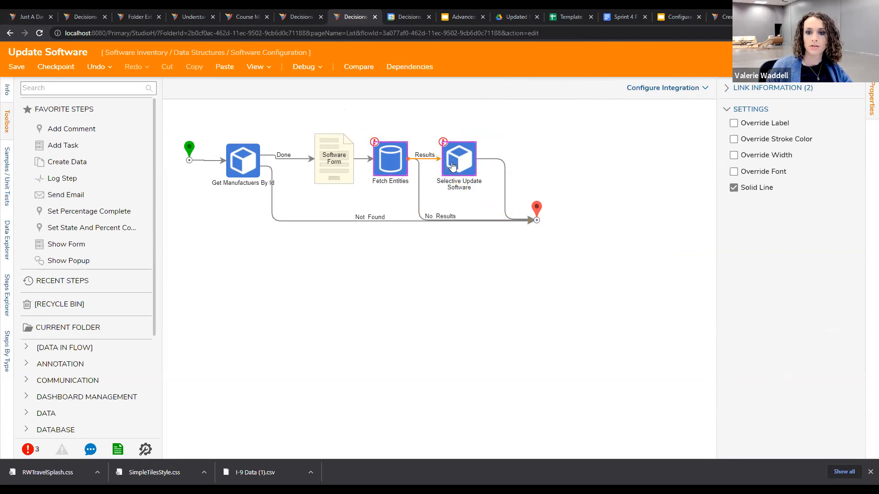
click(392, 160)
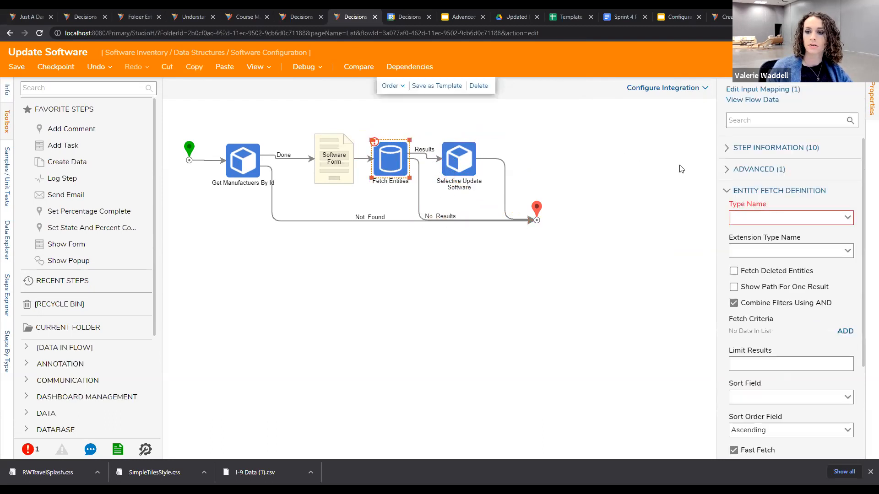
click(807, 219)
text(Manufa)
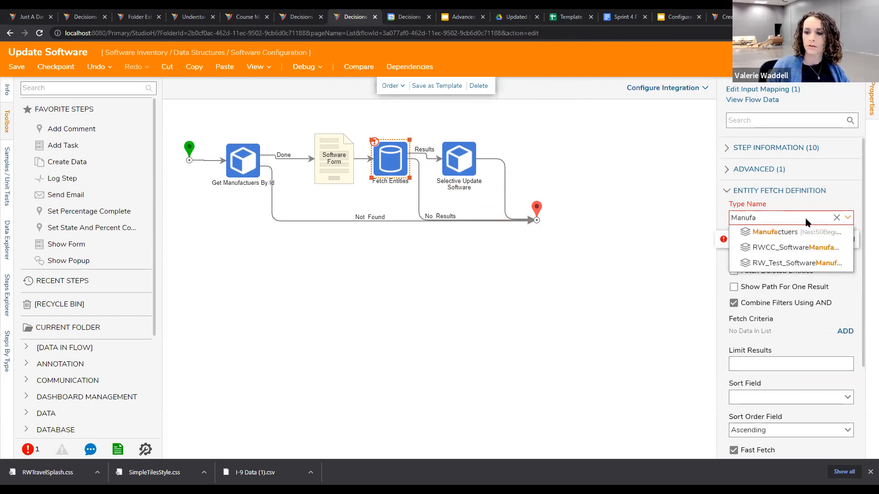
click(765, 229)
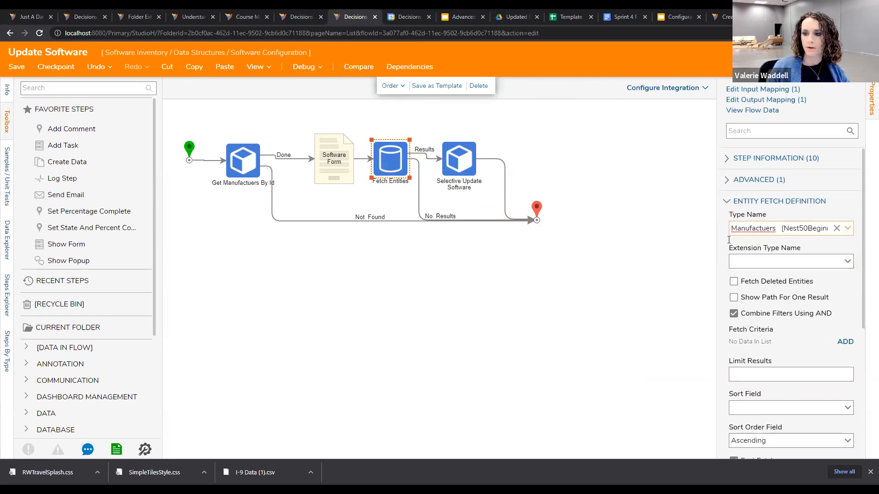
Step: Add a fetch criterion to Fetch Entities on the _Name field with the Equals match type
scroll(741, 267, down, 3)
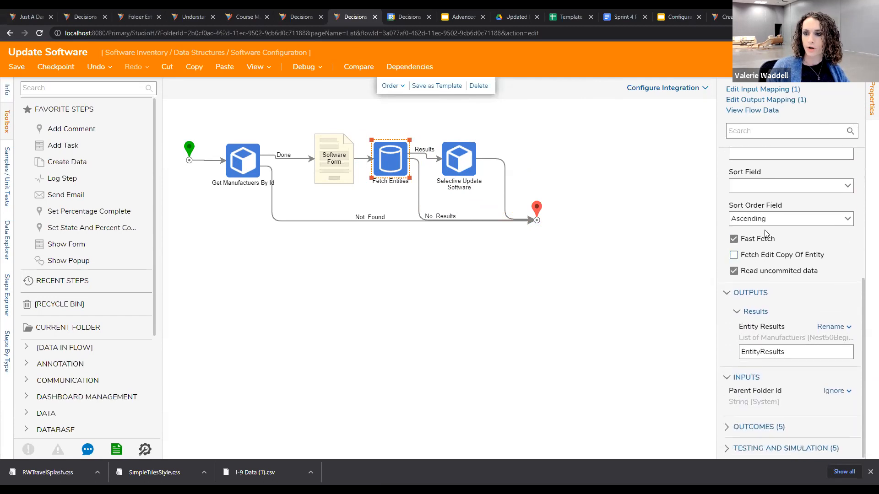
scroll(757, 226, up, 2)
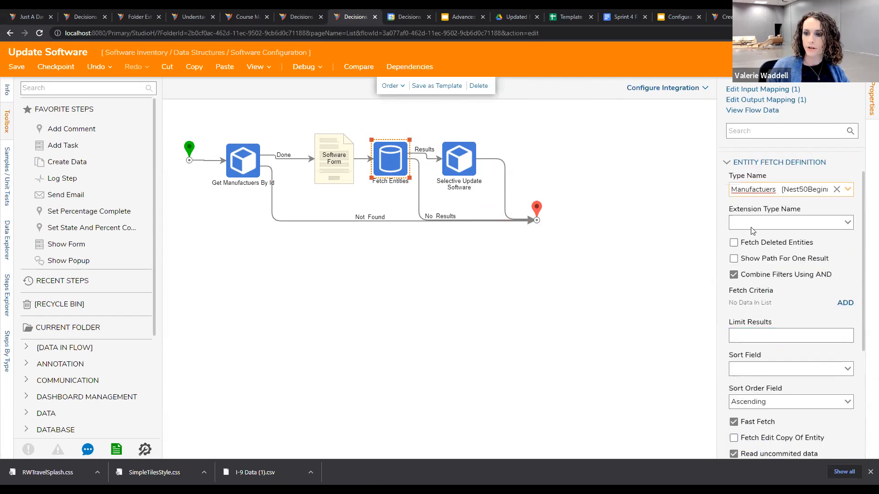
click(844, 303)
click(552, 152)
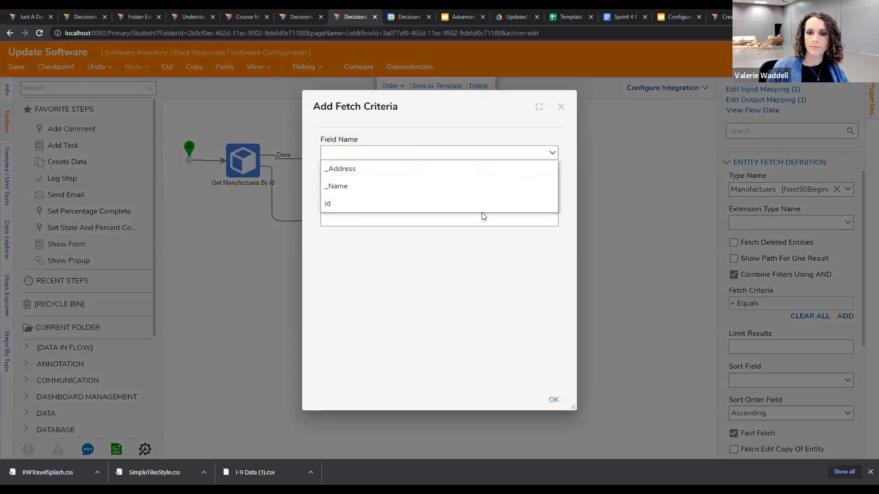
click(473, 186)
click(554, 399)
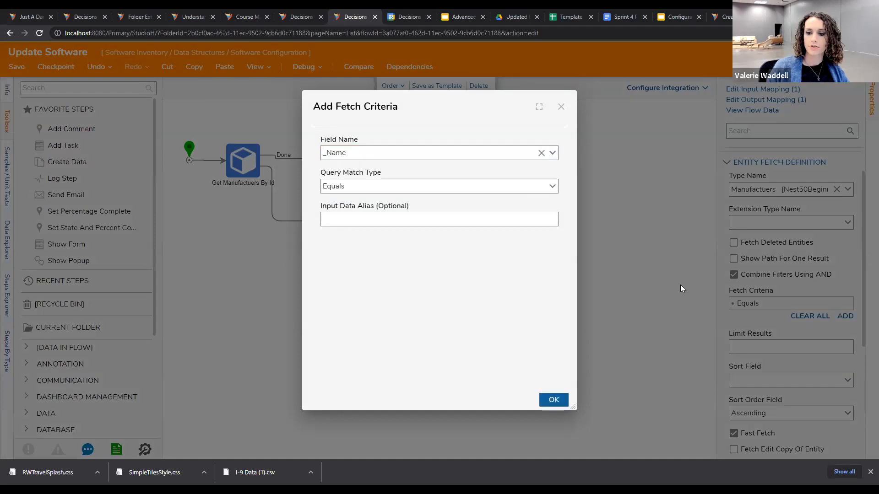
Step: Map the _Name input of Fetch Entities to the Manufacturer value from the flow
scroll(748, 290, down, 5)
click(830, 370)
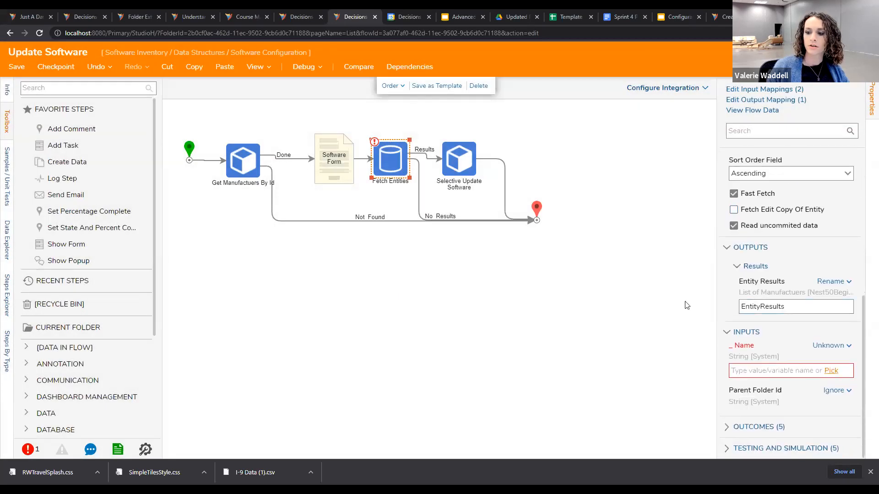
click(410, 213)
click(645, 444)
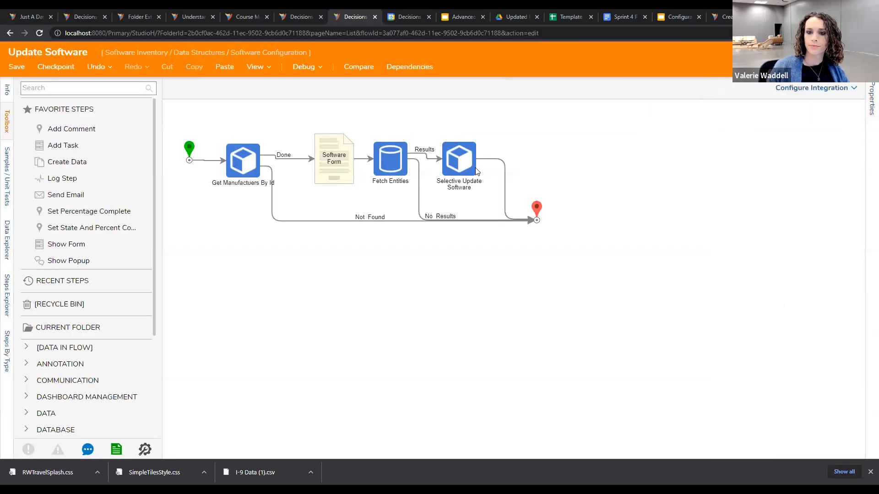
Step: Map ManufacturerID in Selective Update Software to the first ID of the fetched entities, EntityResults.All ID.First
click(476, 171)
click(834, 239)
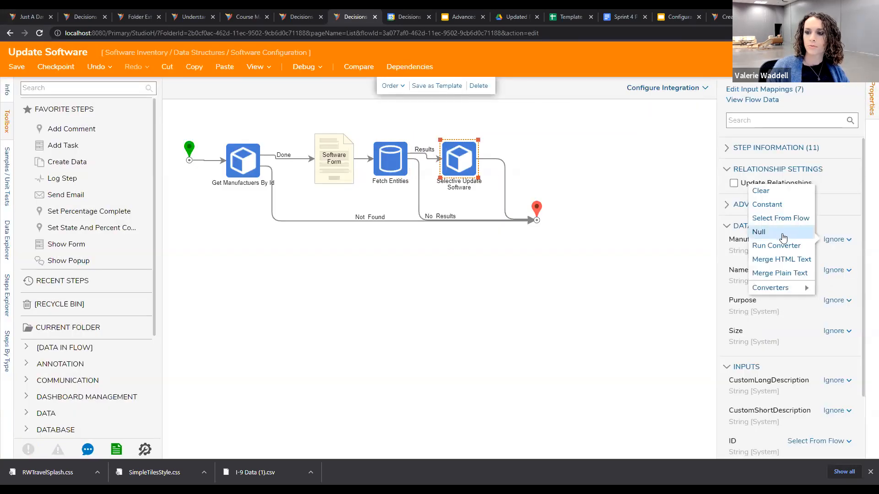
click(780, 217)
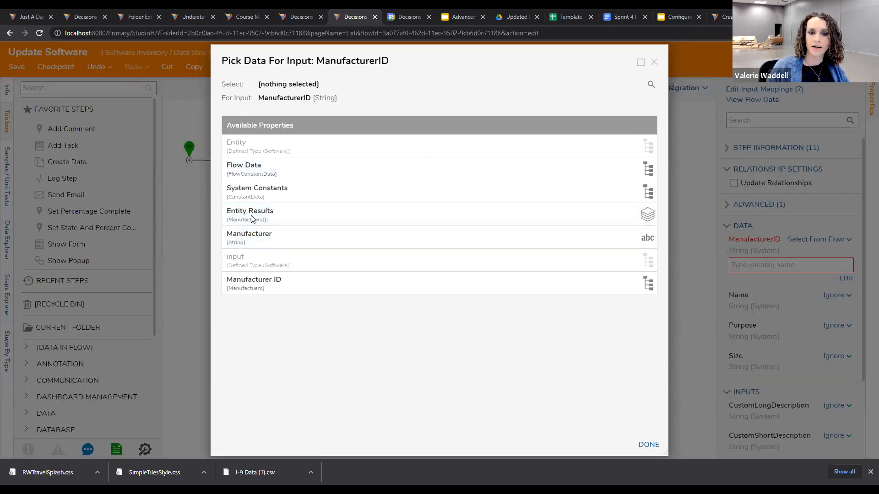
click(252, 219)
click(277, 262)
click(301, 298)
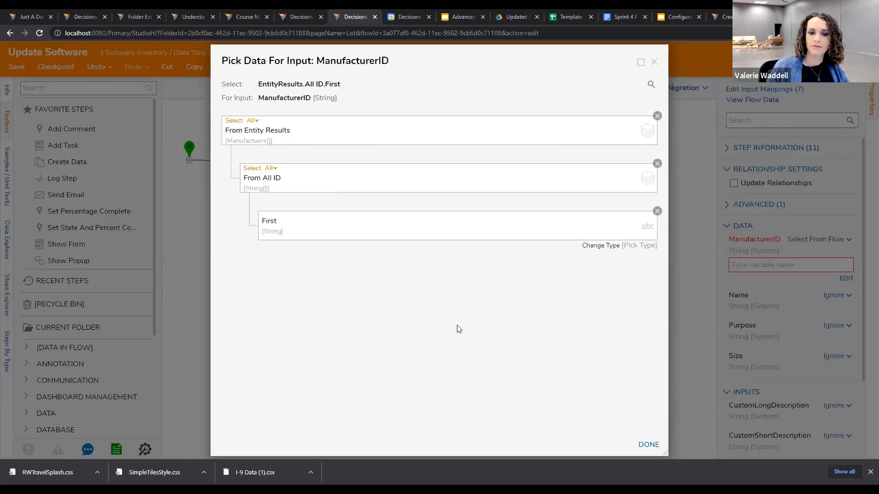
click(649, 445)
Step: Map the Name field of Selective Update Software to input.Name from the flow
click(835, 295)
click(773, 275)
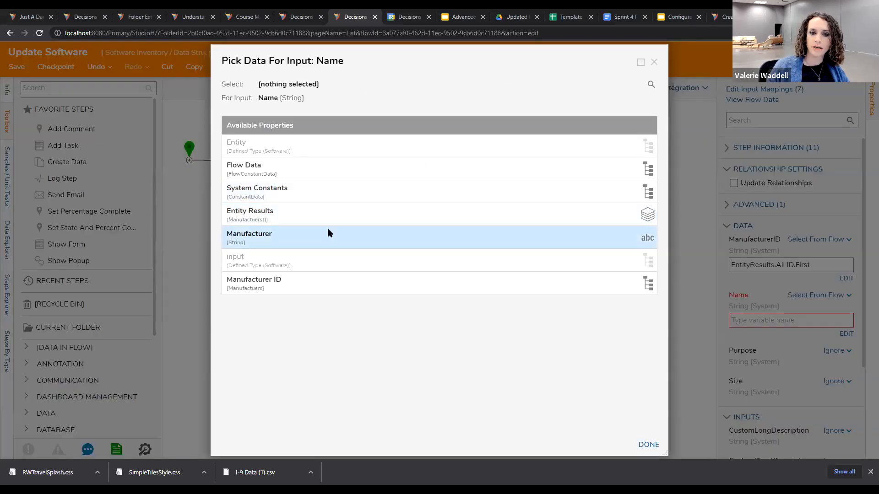
click(294, 262)
click(288, 307)
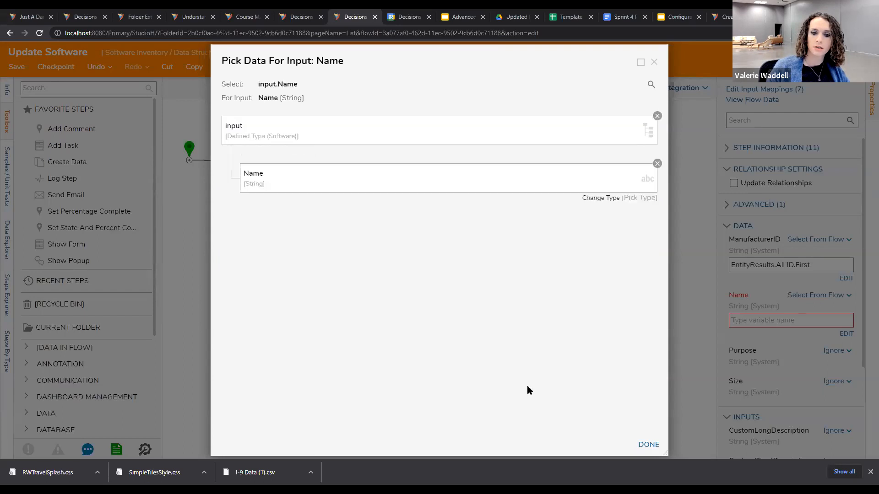
click(648, 444)
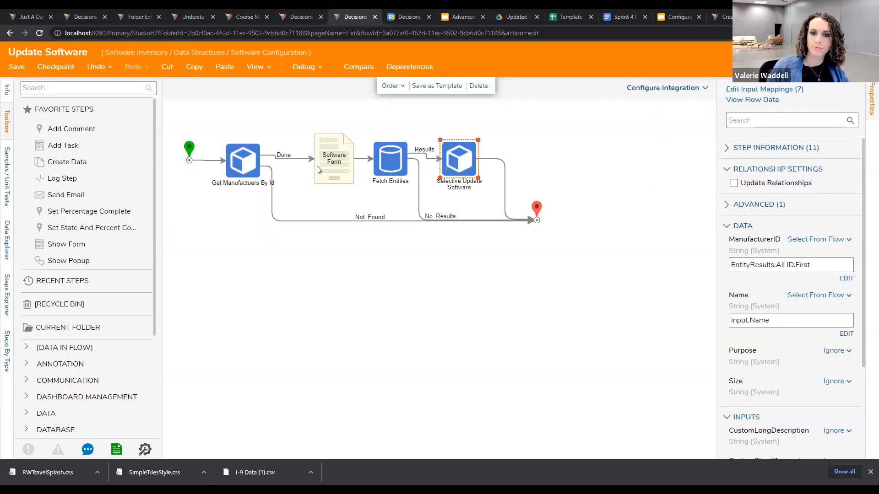
Step: Check the output names of Software Form and map Purpose in Selective Update Software to input.Purpose
click(334, 160)
scroll(763, 352, down, 5)
drag(763, 352, 740, 357)
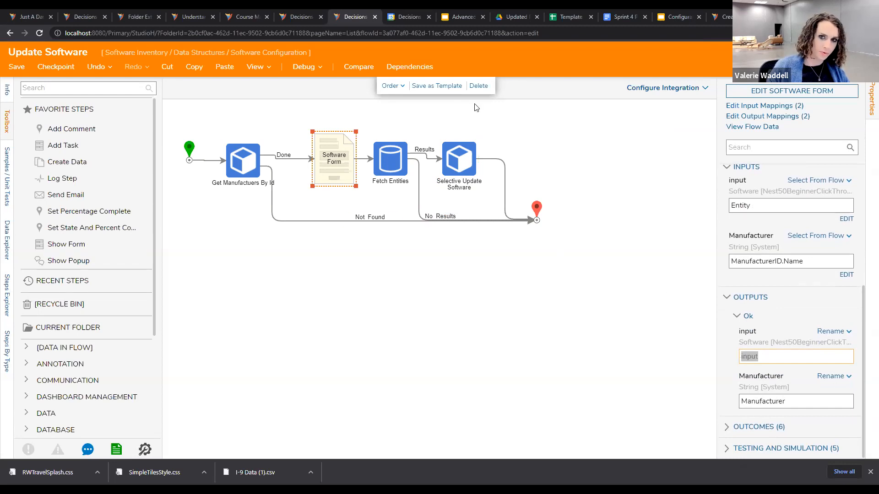
click(462, 160)
scroll(823, 284, down, 2)
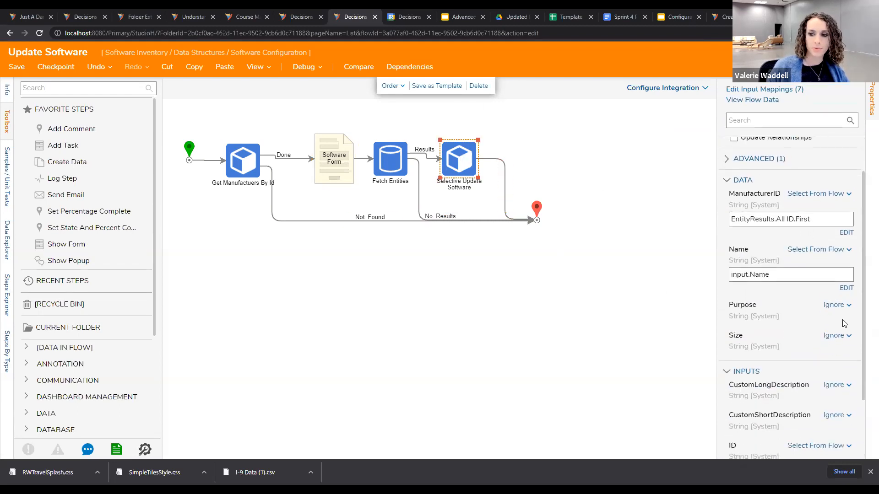
click(840, 306)
click(739, 282)
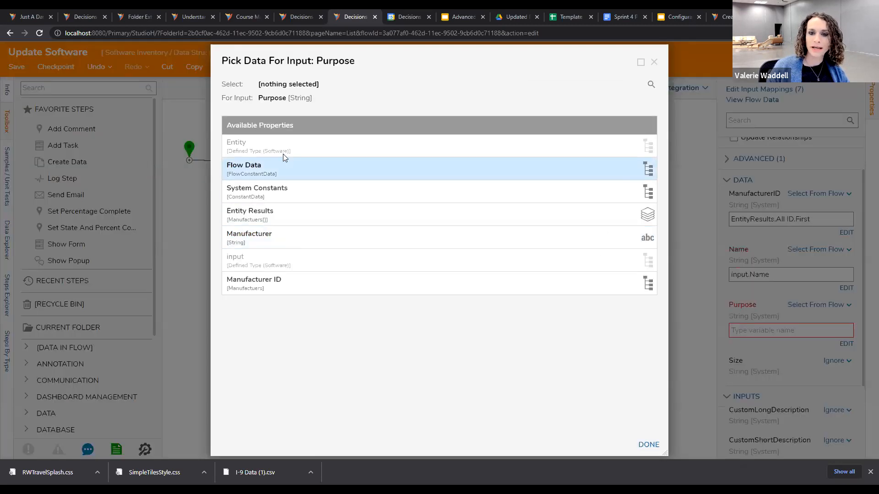
click(277, 259)
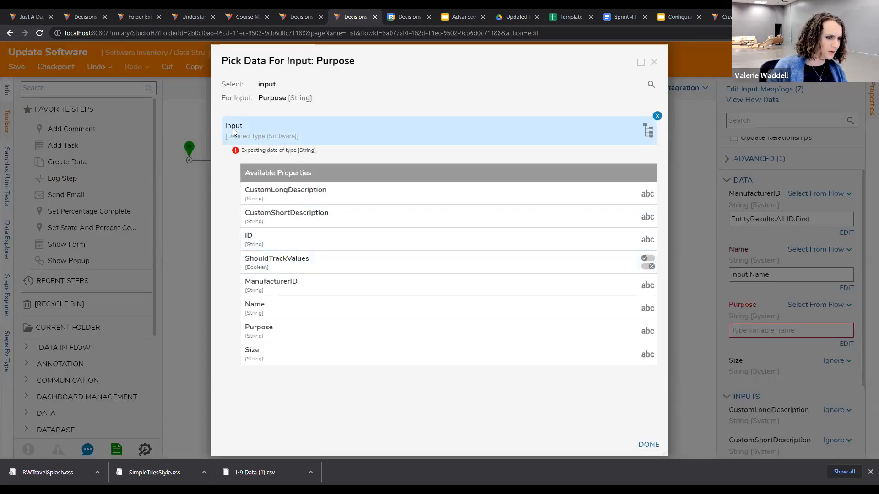
click(357, 334)
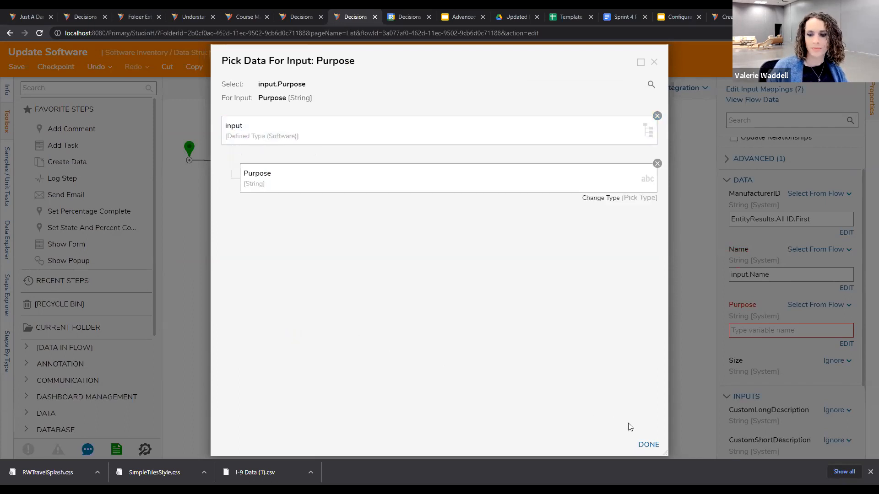
click(648, 445)
Step: Map the Size field of Selective Update Software to input.Size from the flow
click(834, 361)
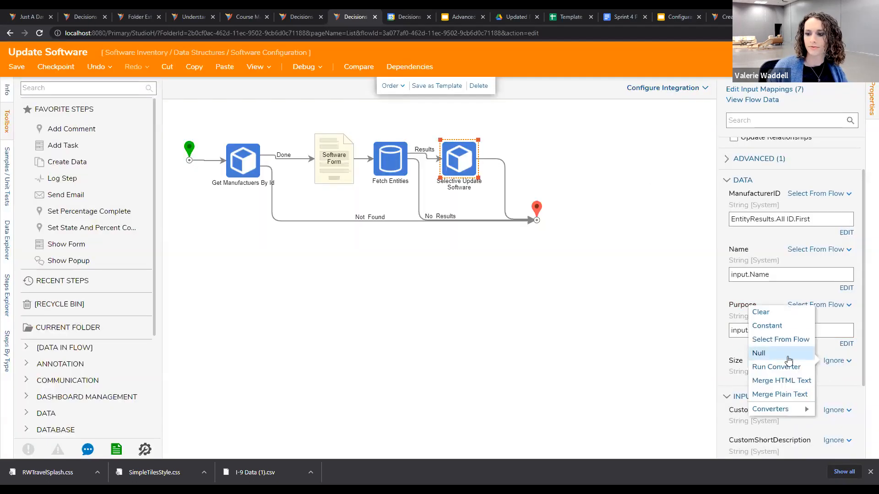
click(817, 340)
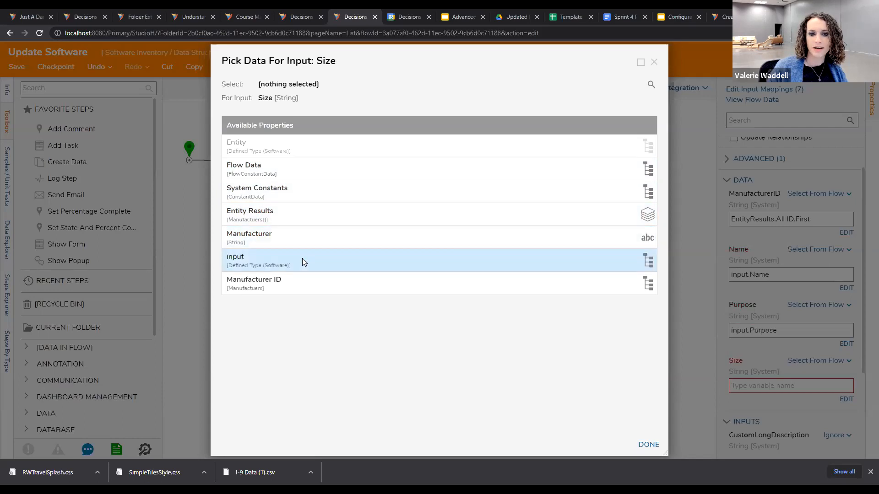
click(302, 259)
click(285, 355)
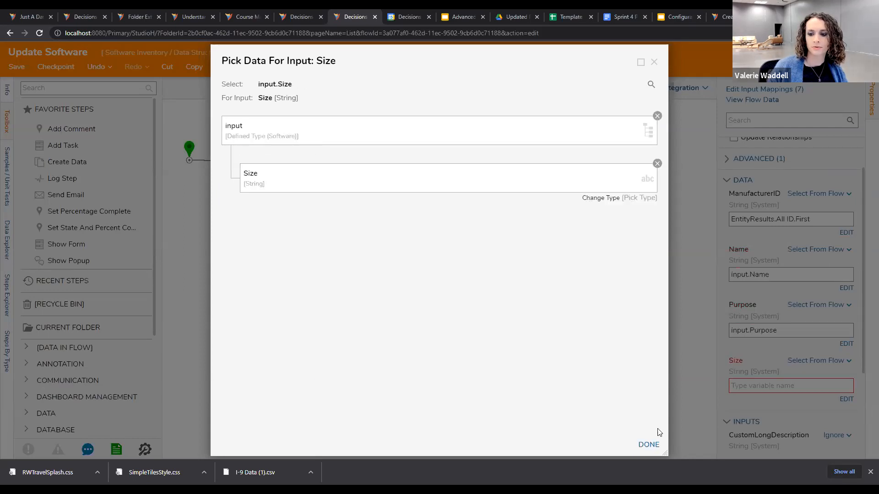
click(648, 444)
Step: Save the Update Software flow and close the designer
click(500, 274)
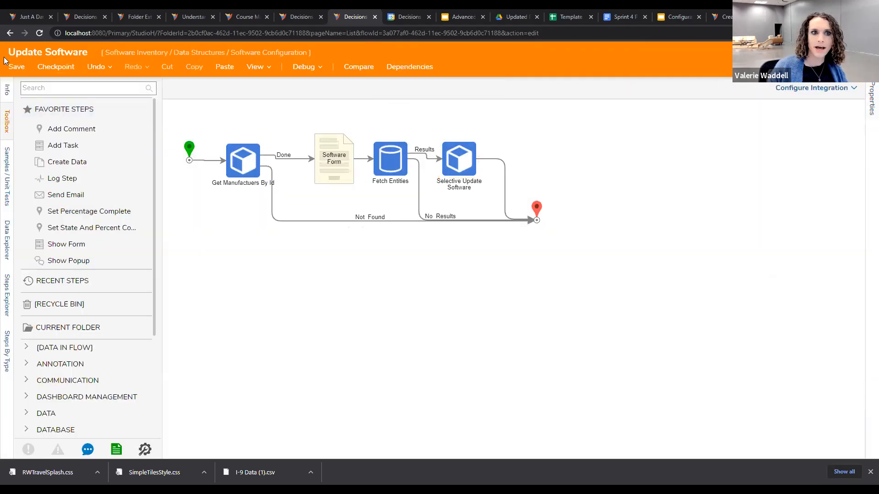
click(16, 66)
click(526, 308)
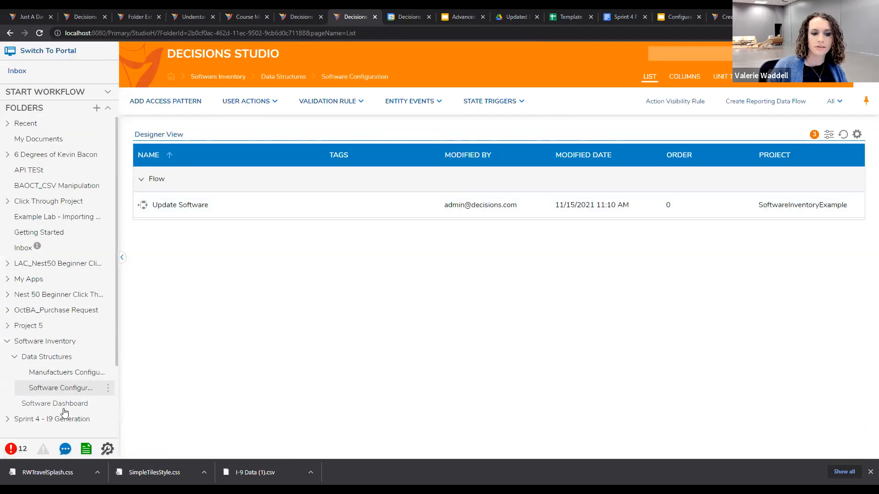
Step: Run Update Software on Office from the Software Dashboard and submit the form with Salesforce as the manufacturer
click(60, 404)
right_click(428, 243)
click(459, 239)
click(499, 239)
click(453, 315)
click(459, 258)
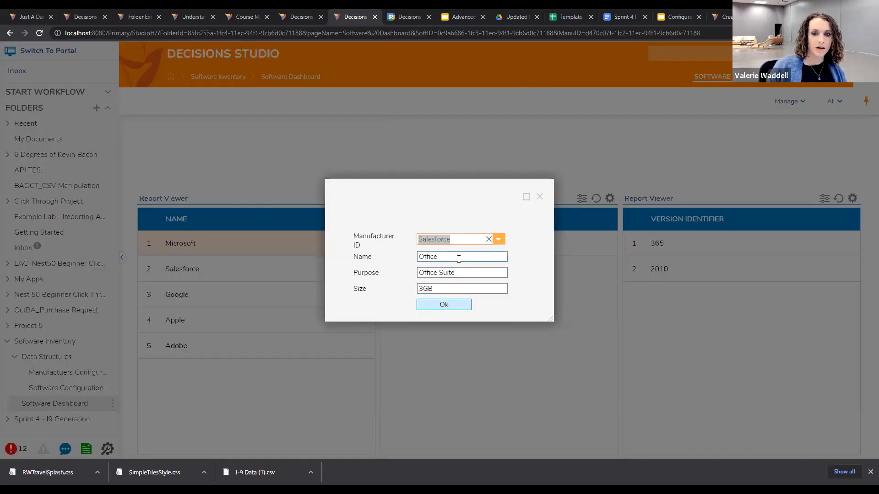
click(463, 304)
Step: Refresh the software report and check the software listed under Salesforce
click(596, 199)
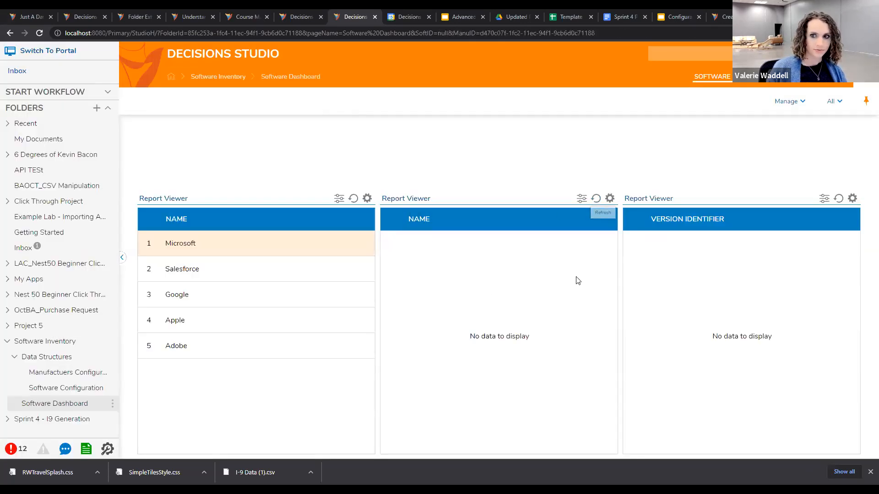
click(250, 267)
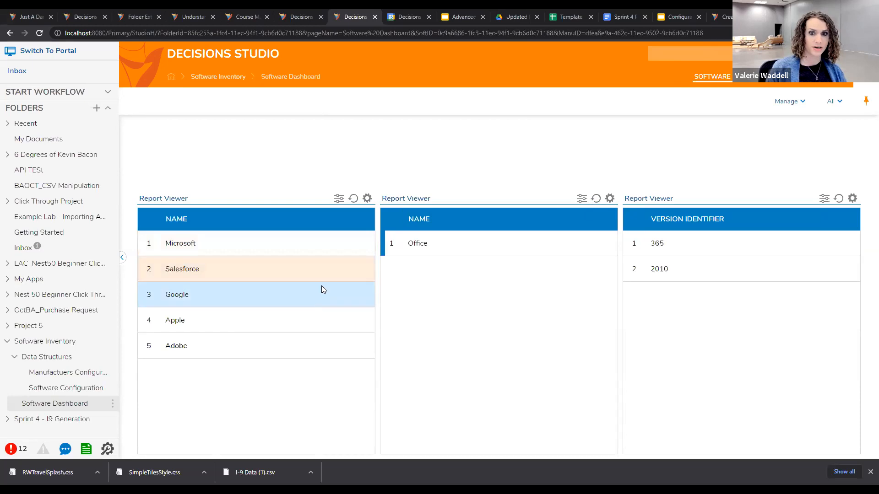
click(462, 243)
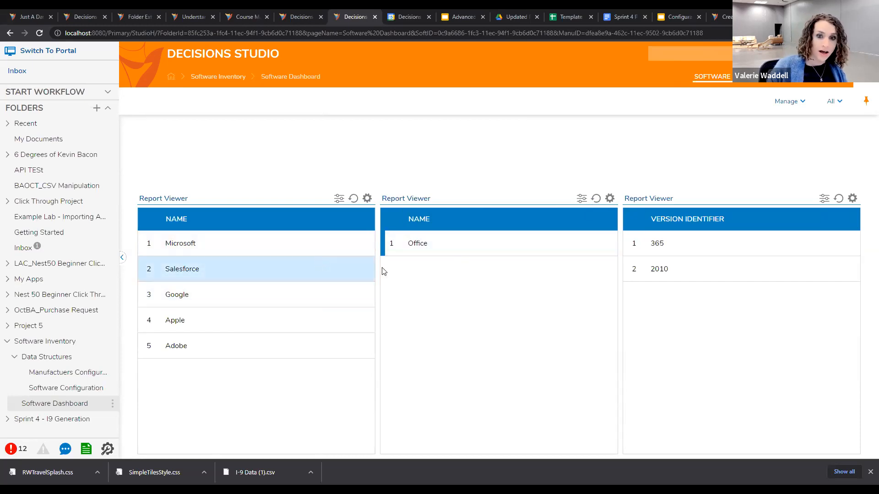
Step: Run Update Software on Office again and submit the form with Microsoft as the manufacturer
click(417, 245)
click(453, 247)
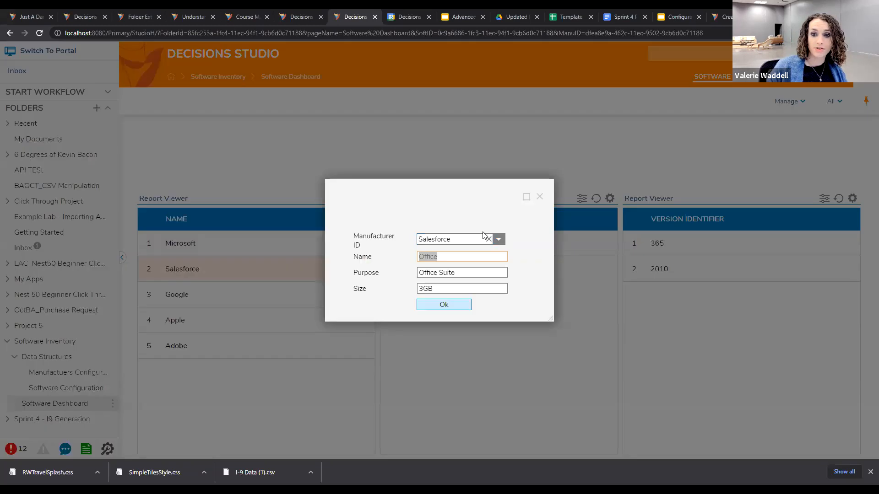
click(497, 239)
click(468, 255)
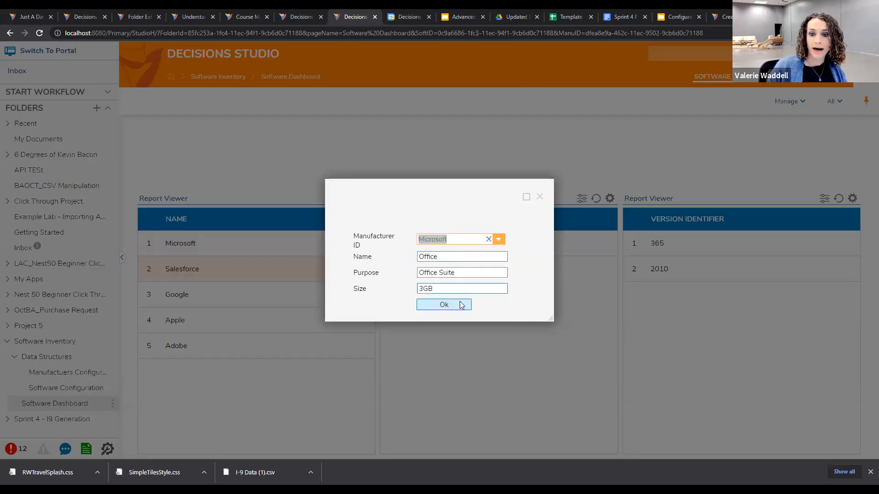
click(453, 306)
Step: Run Update Software on the Office record under Microsoft and set its name to Microsoft Office
click(276, 247)
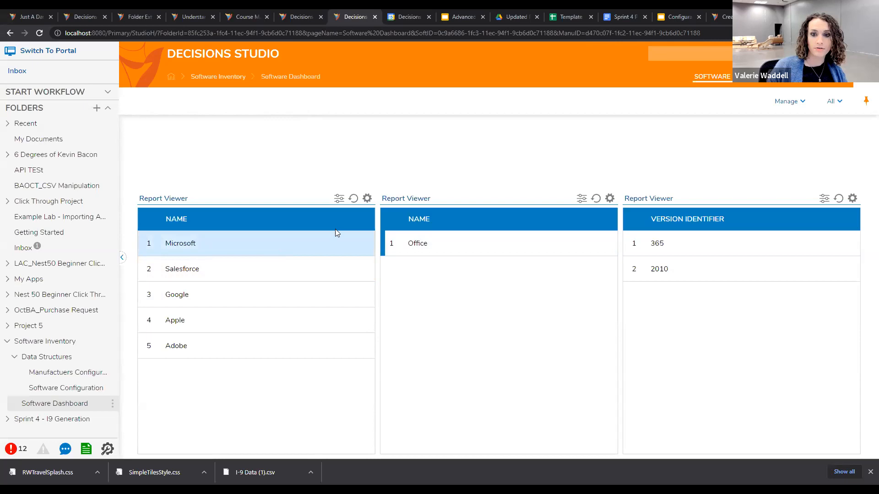
click(445, 244)
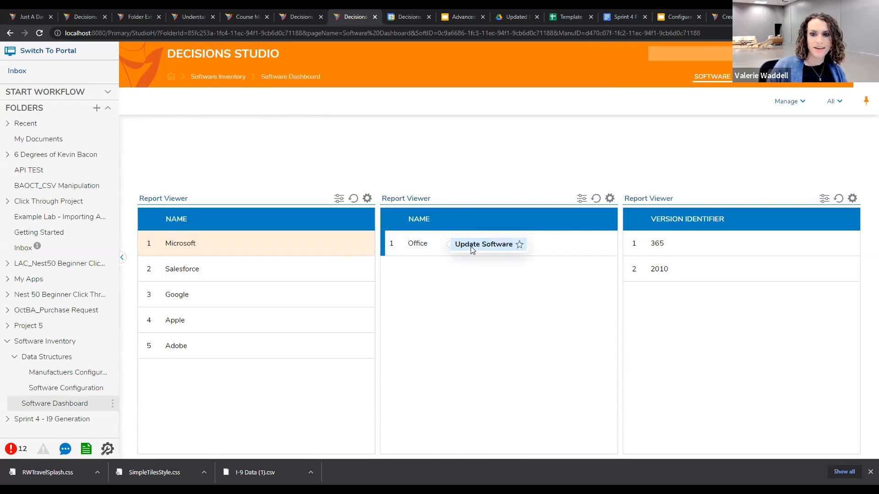
click(484, 244)
key(Left)
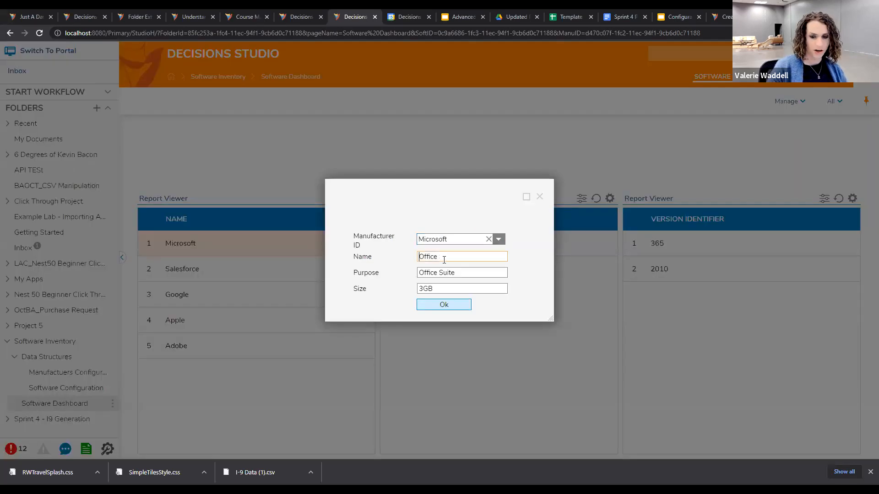
text(Micros)
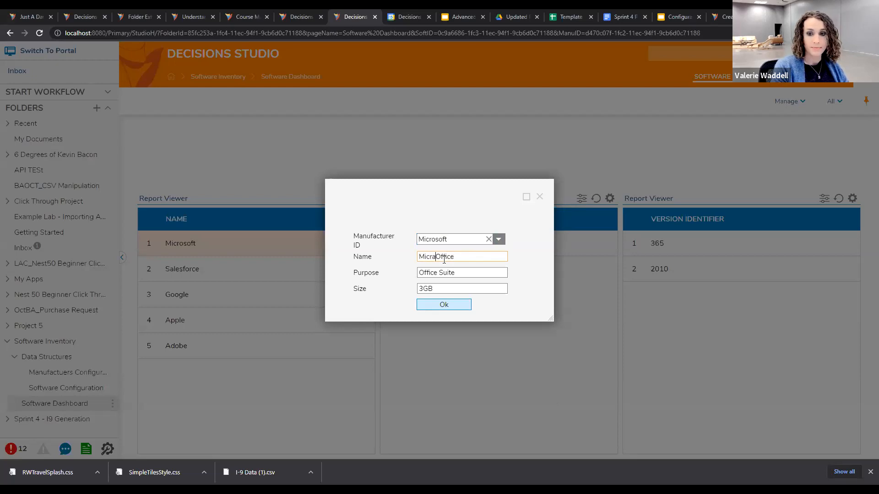
text(oft)
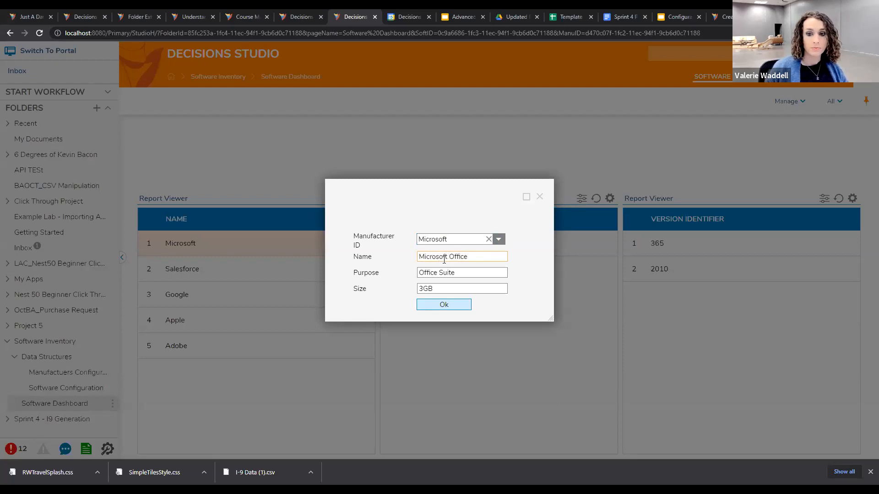
Step: Replace the software's purpose with "Word, Excel, PowerPoint"
click(456, 274)
drag(455, 274, 414, 275)
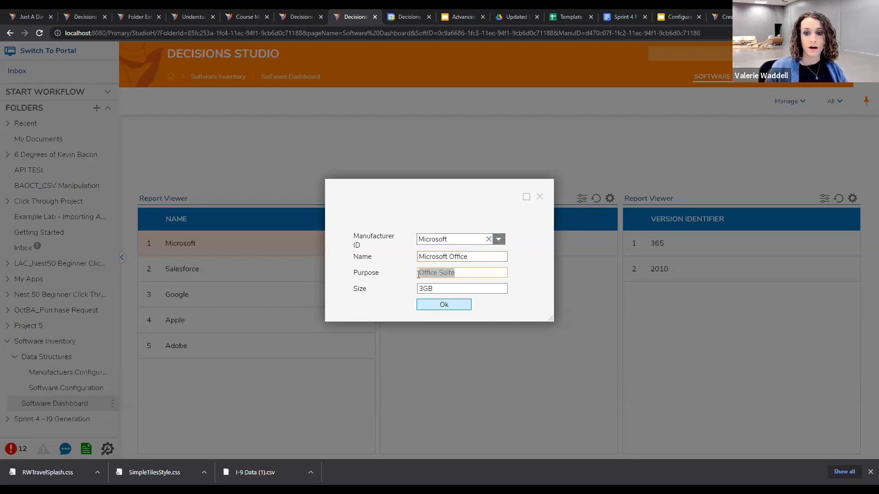
key(BackSpace)
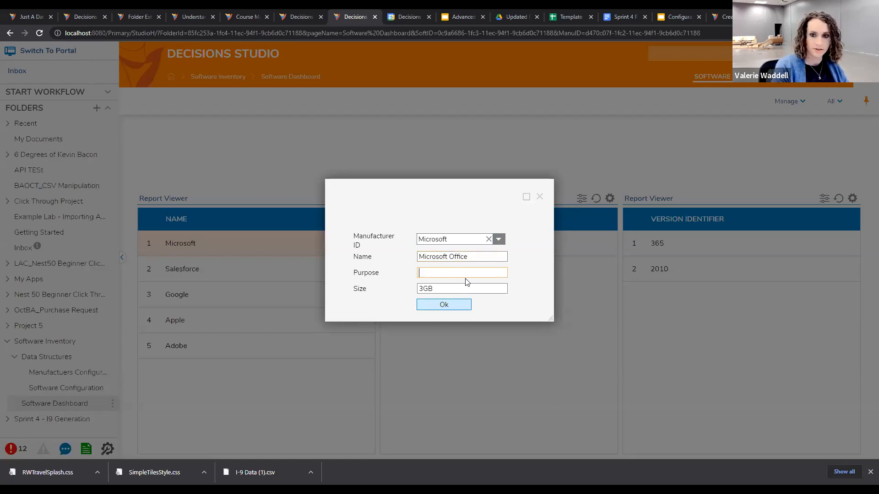
text(Word)
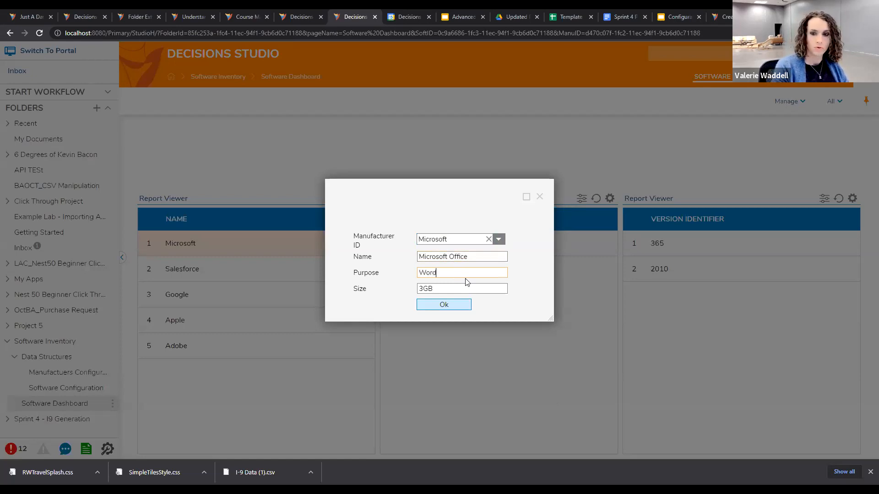
text(, Excel, PowerPoint)
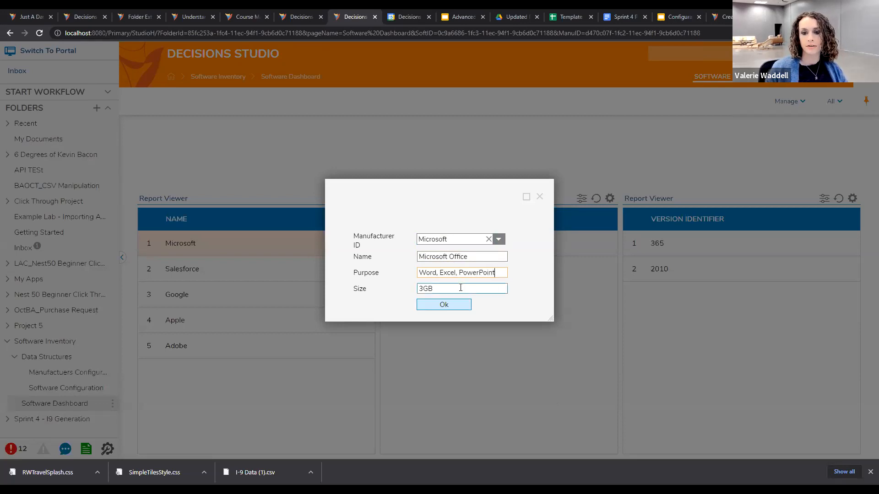
Step: Set the software's size to 5GB and submit the update form
key(Tab)
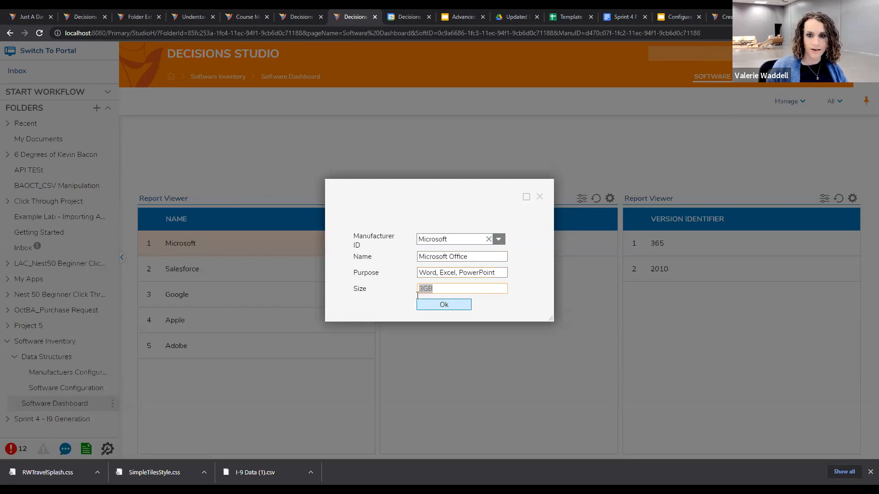
key(shift+Tab)
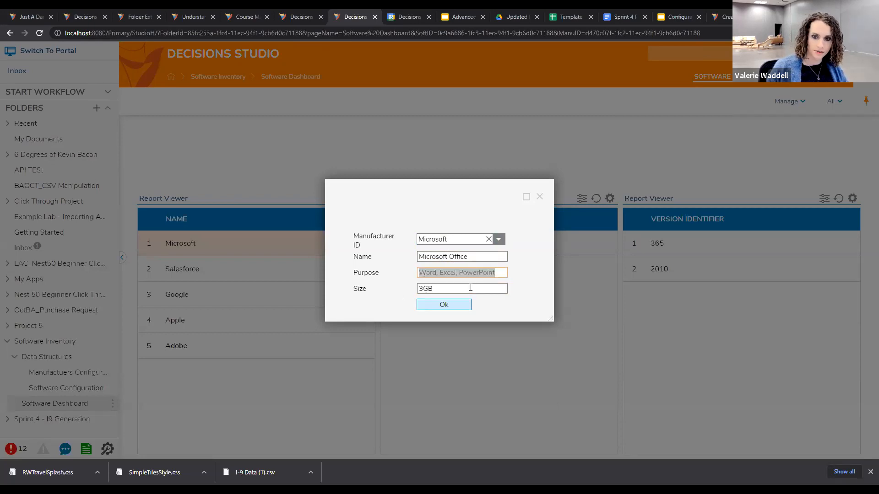
key(Tab)
key(Home)
key(Delete)
text(5)
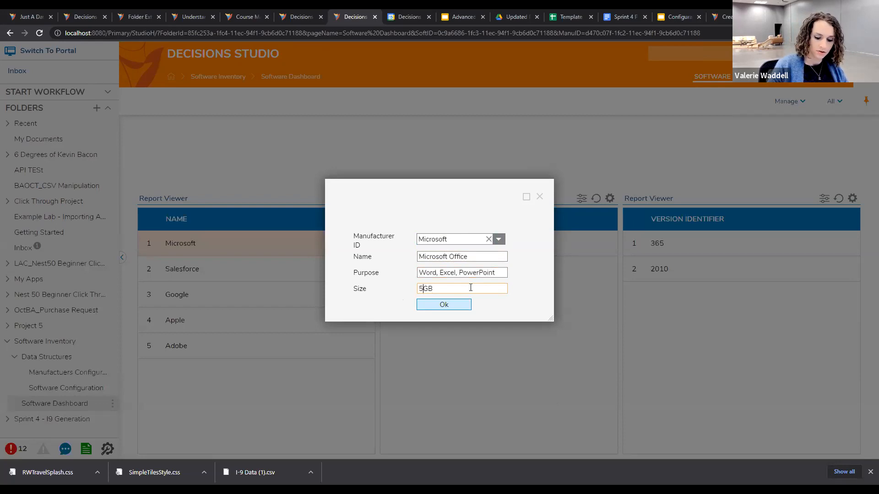
click(446, 307)
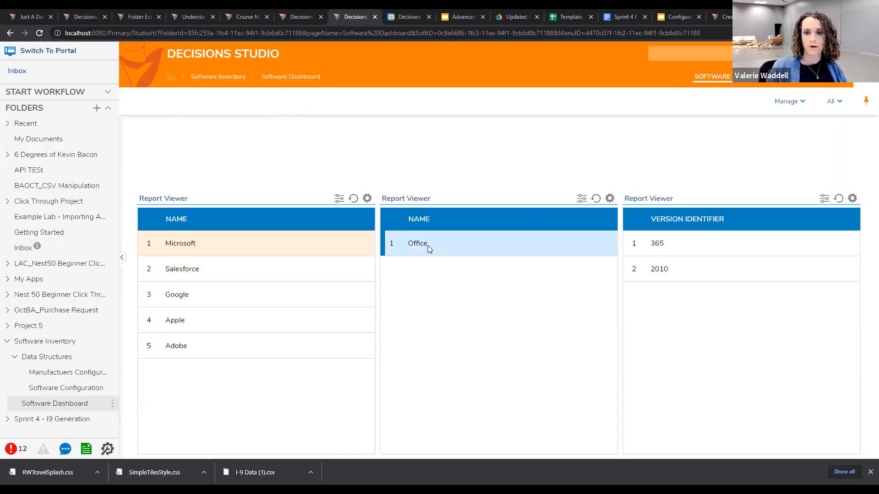
Step: Reload the software listed under Microsoft, check the saved values in Microsoft Office's update form, and close the form without submitting
click(279, 243)
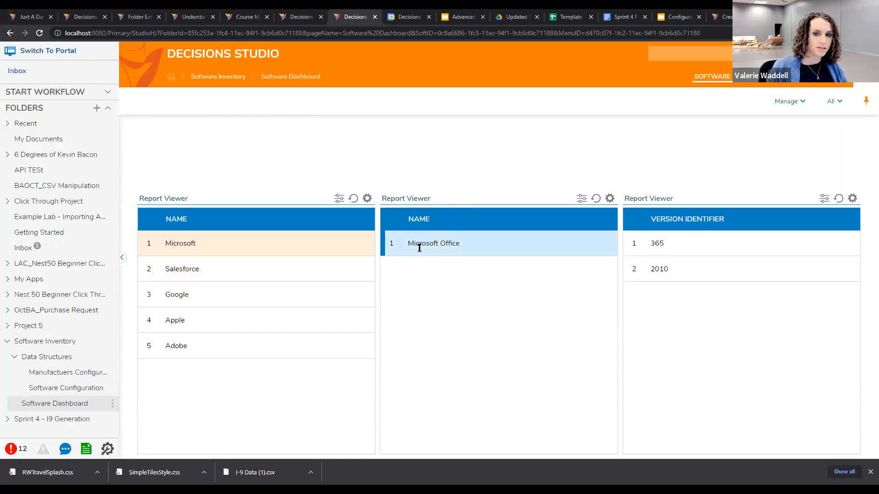
double_click(422, 247)
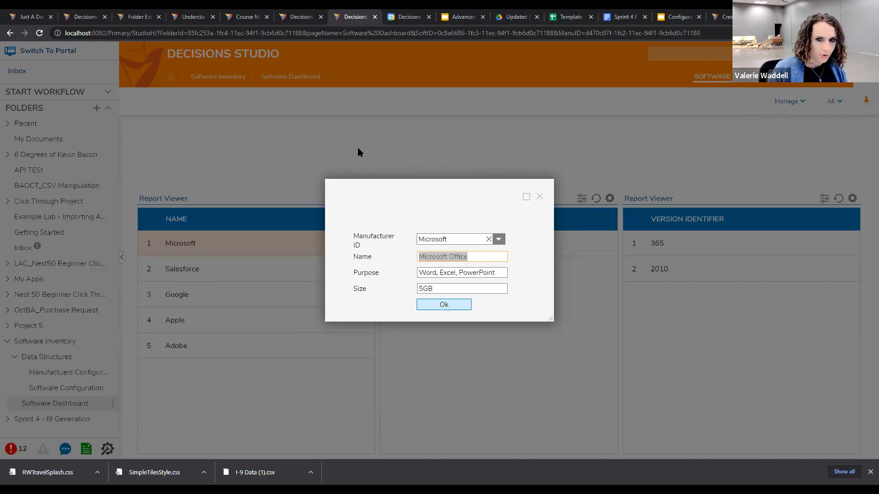
click(539, 197)
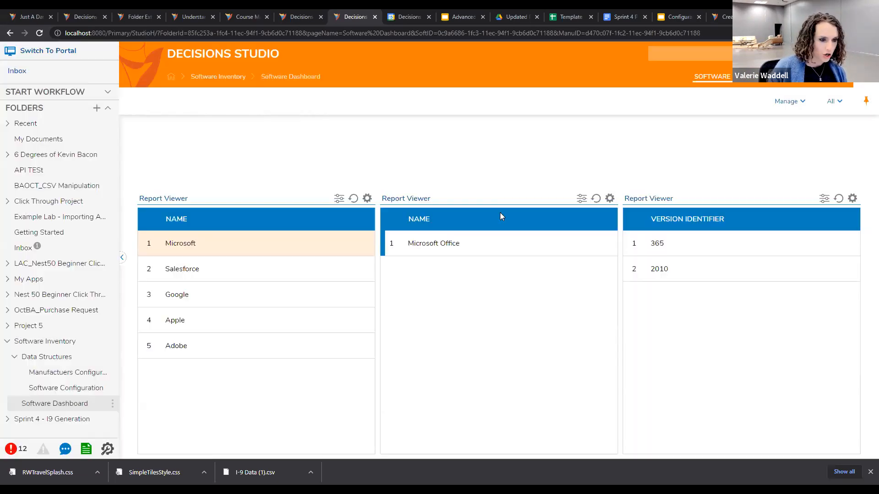
click(454, 250)
click(454, 247)
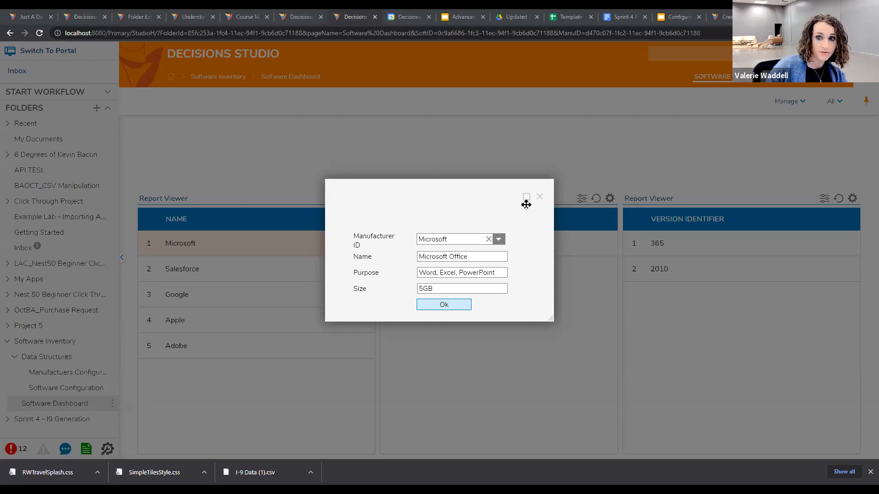
click(540, 197)
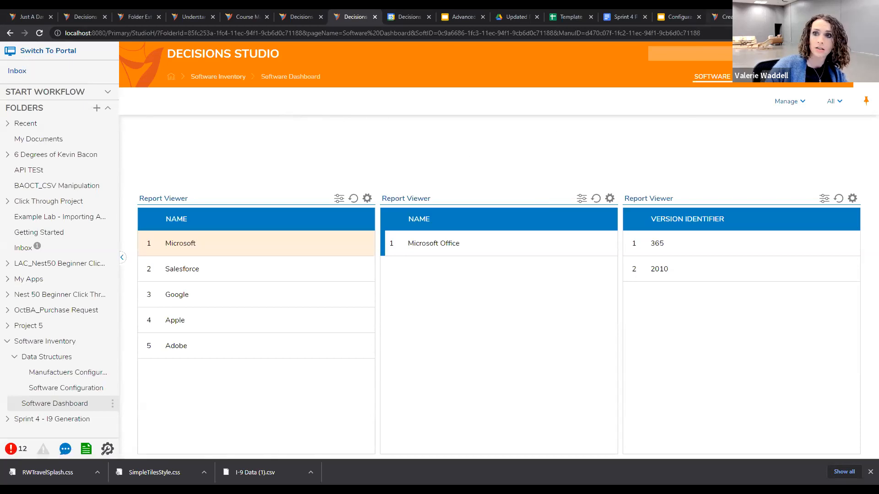
Step: Open YouTube in a new browser tab and search for "1hr timer"
key(ctrl+t)
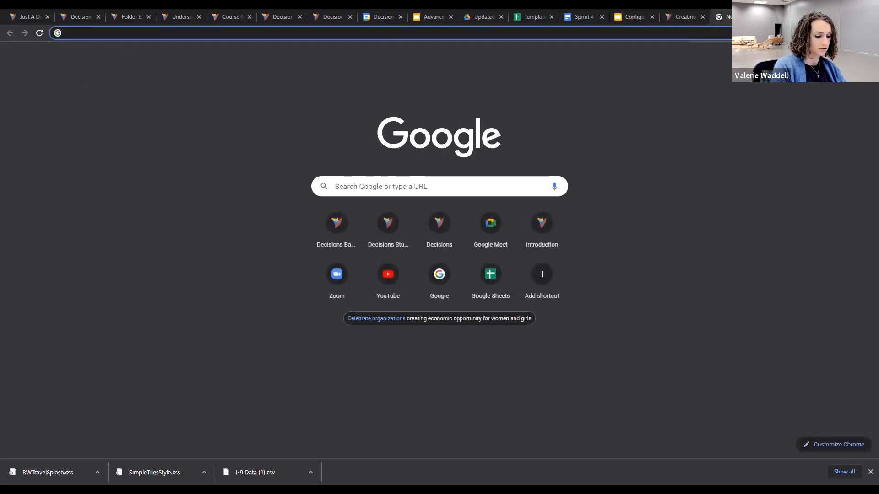
text(you)
key(Return)
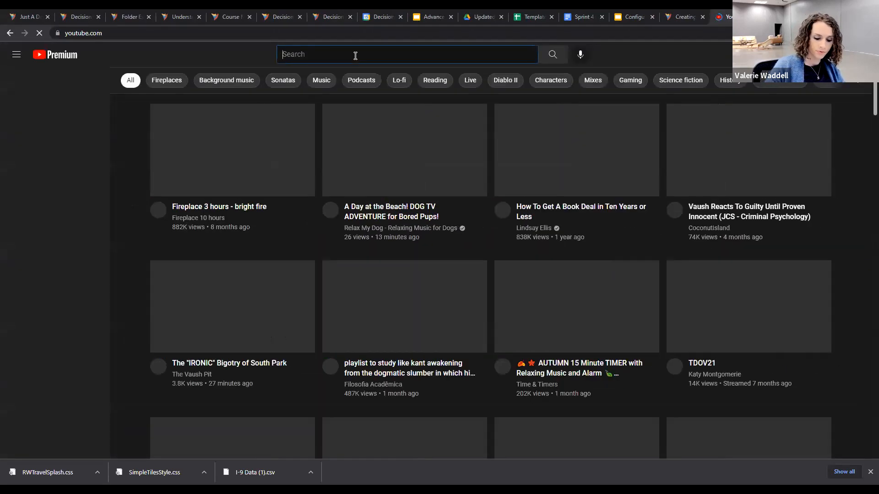
click(355, 55)
text(1)
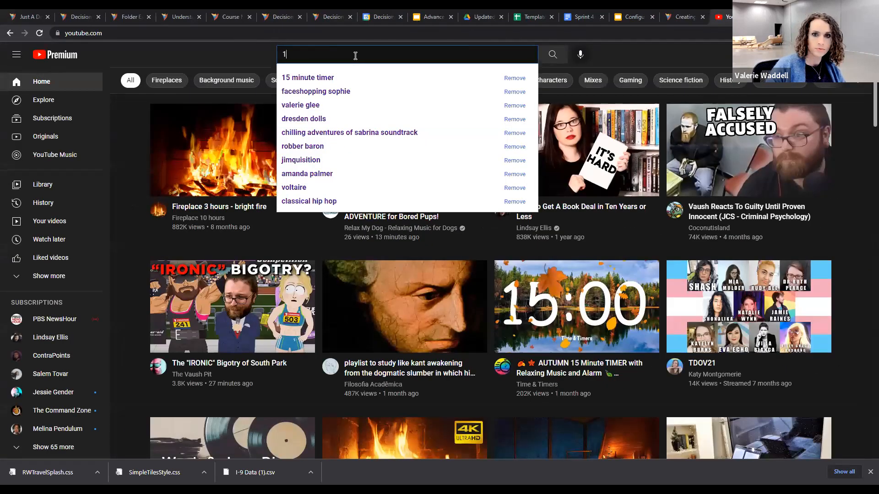
text(hr)
click(342, 77)
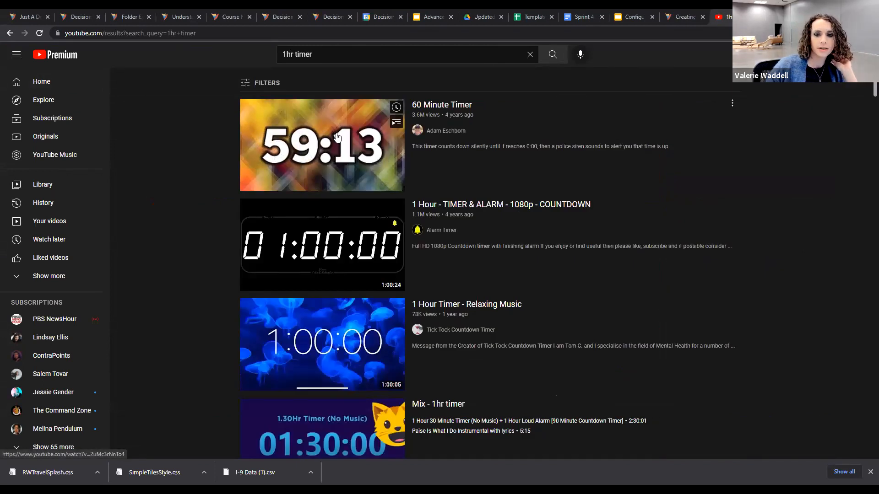
Step: Play the "1 Hour Timer - Relaxing Music" video in full screen, leaving full screen when the break is over
click(336, 343)
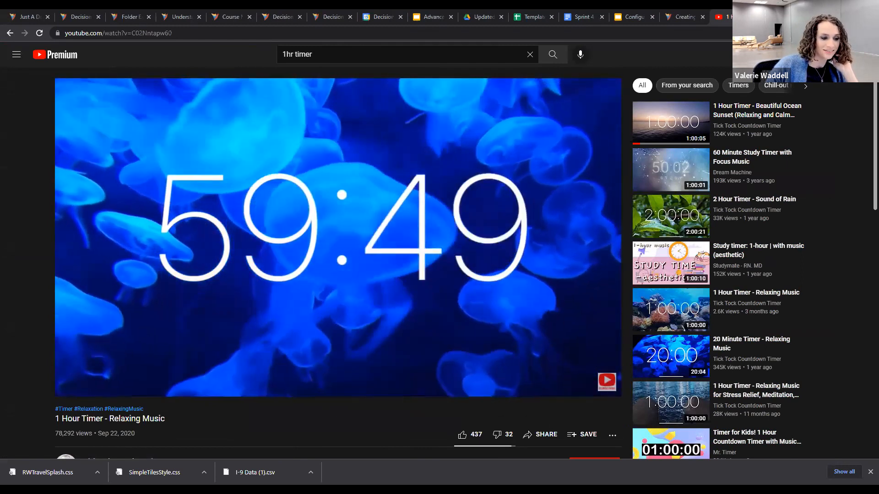
click(610, 387)
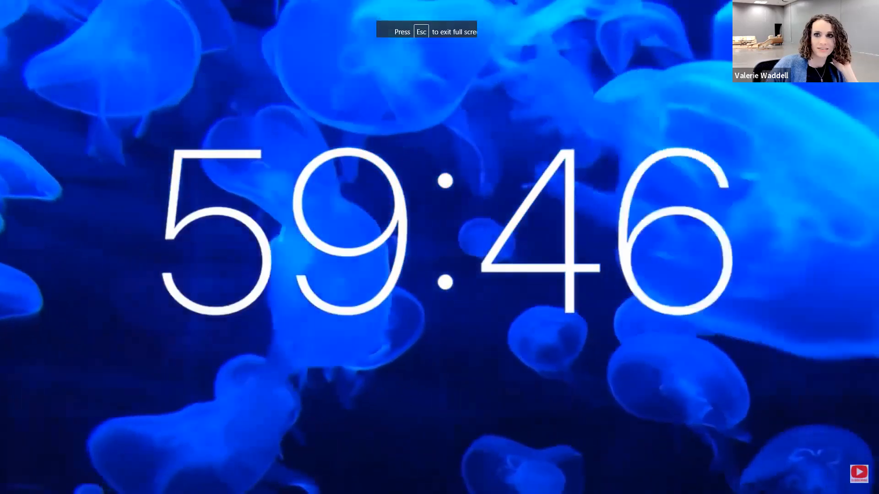
key(Escape)
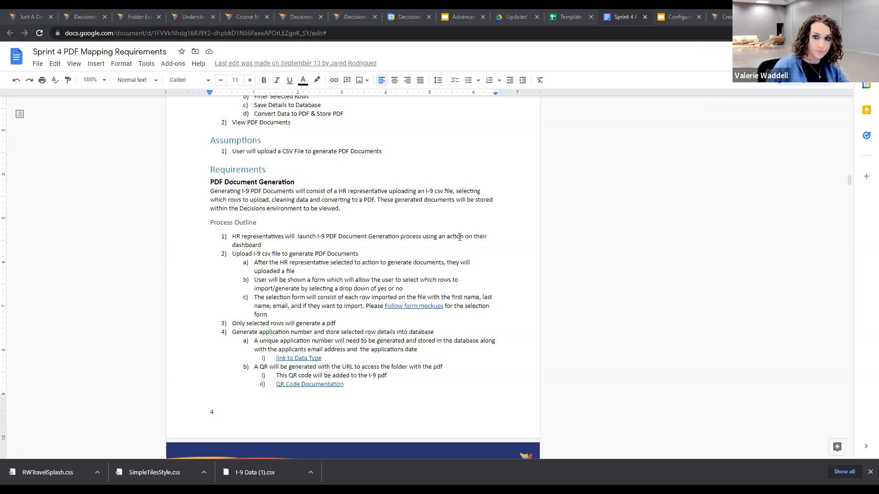
Step: Open the linked I-9 document from the Sprint 4 PDF Mapping Requirements and download i-9.pdf
scroll(366, 208, up, 1)
scroll(366, 208, up, 3)
scroll(366, 208, down, 10)
scroll(367, 212, down, 5)
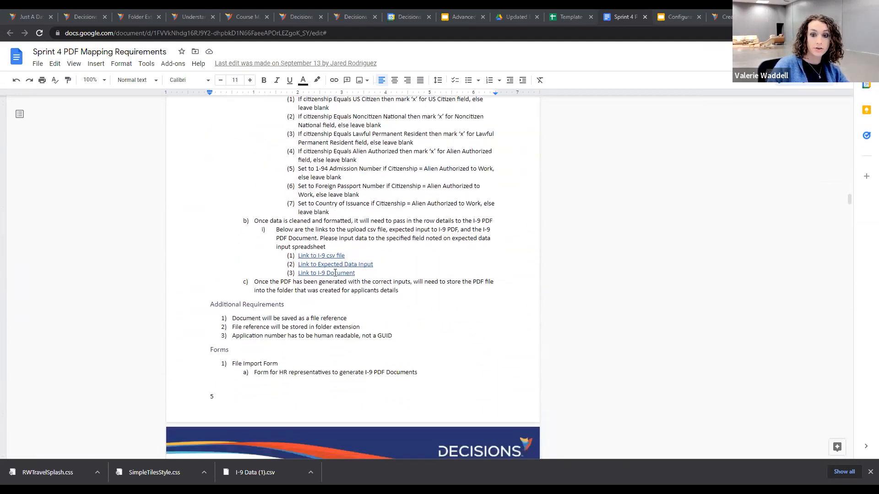
click(335, 273)
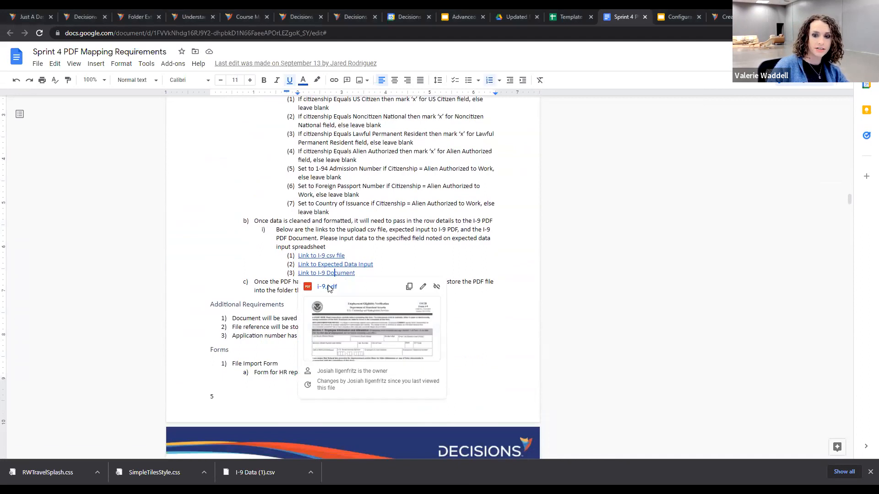
click(327, 288)
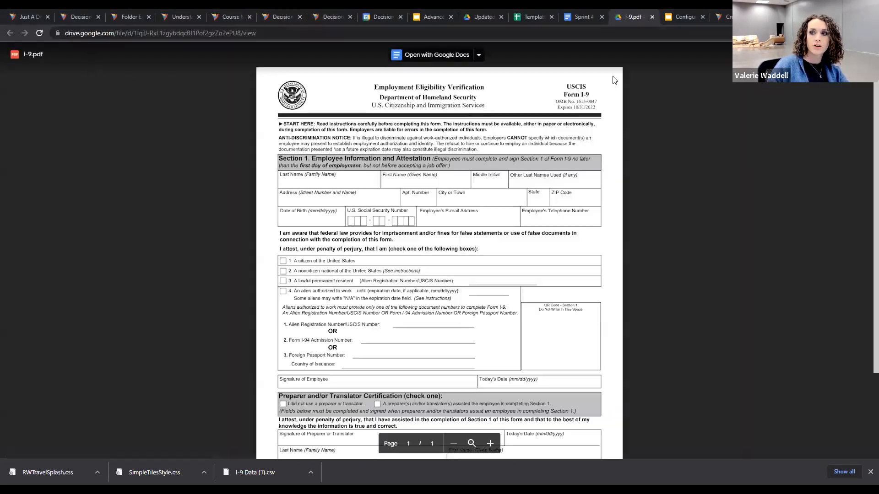
click(774, 55)
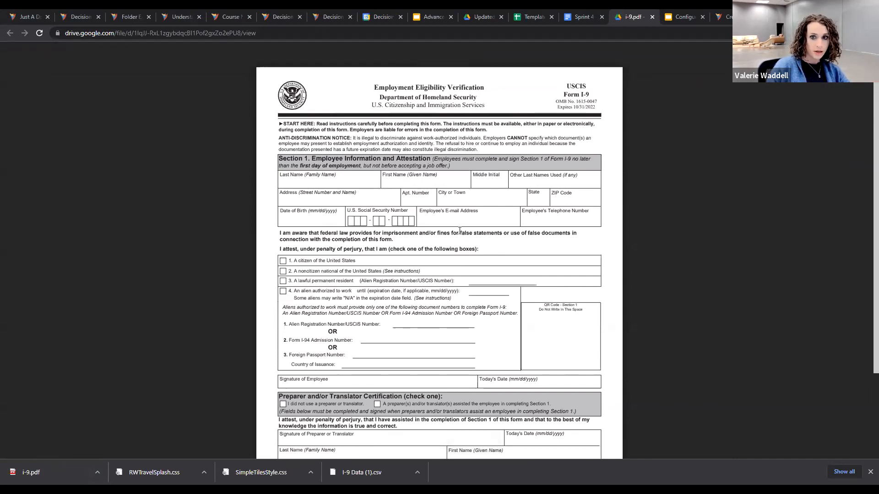
Step: Examine the I-9 form's employee information, citizenship, QR code and preparer certification fields
scroll(453, 229, down, 1)
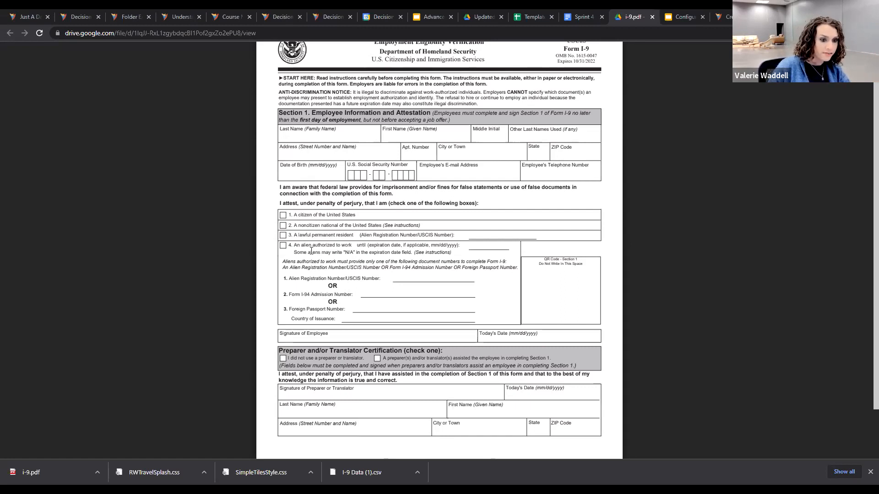
scroll(352, 314, down, 3)
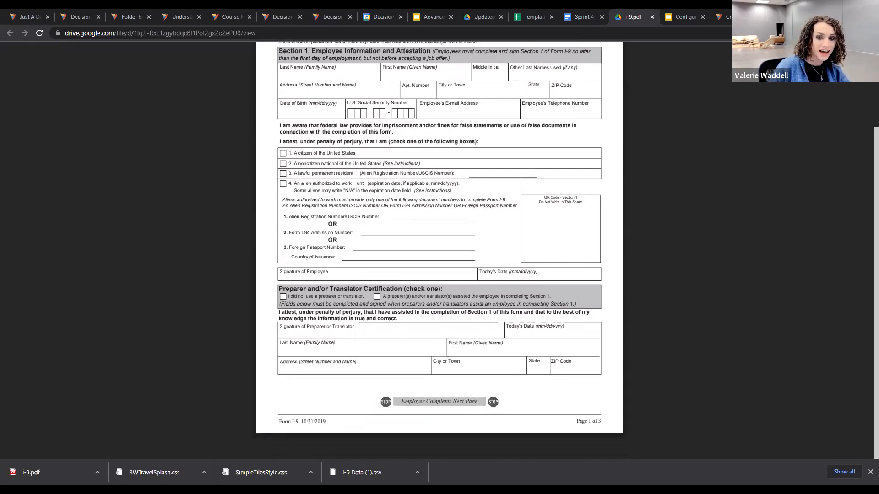
scroll(352, 325, up, 5)
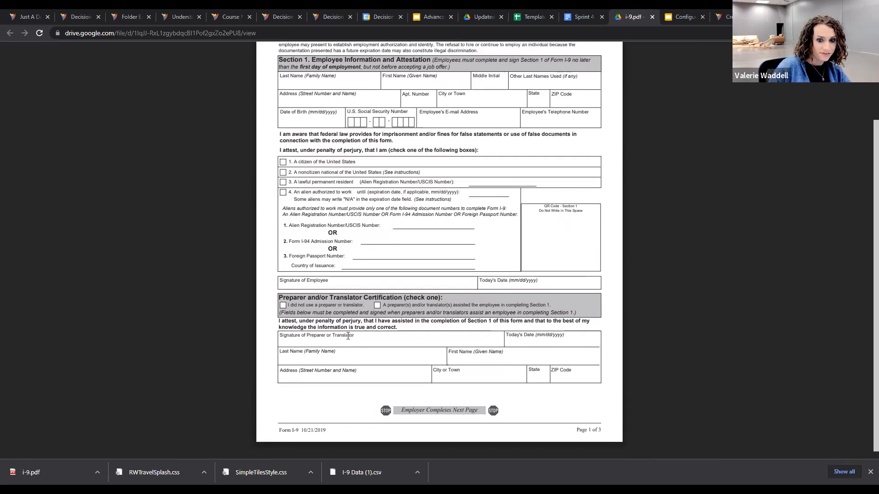
scroll(357, 315, down, 5)
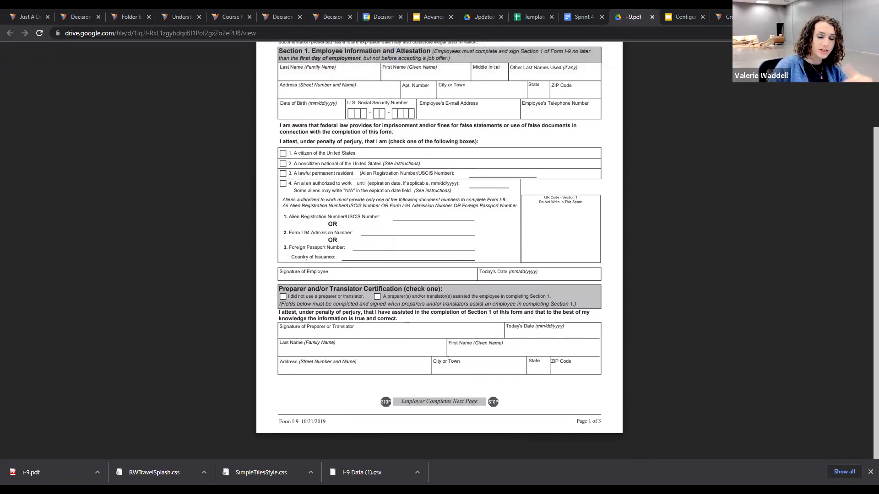
scroll(380, 236, up, 5)
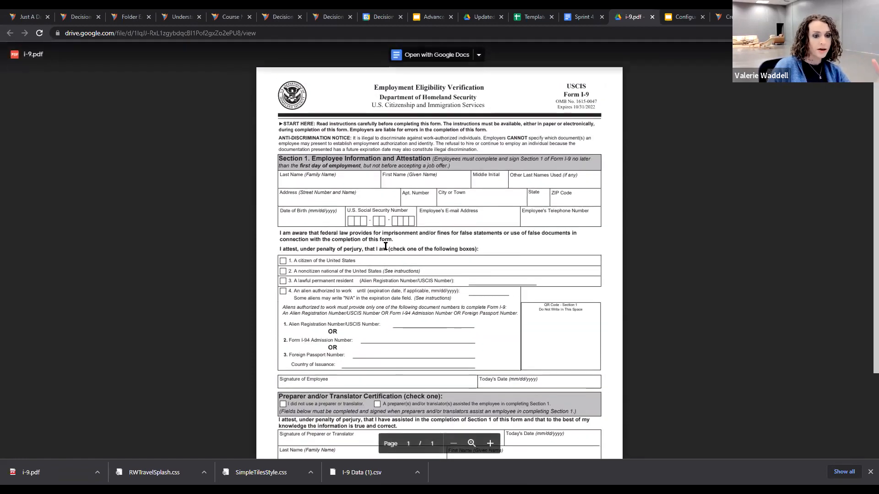
scroll(385, 245, down, 5)
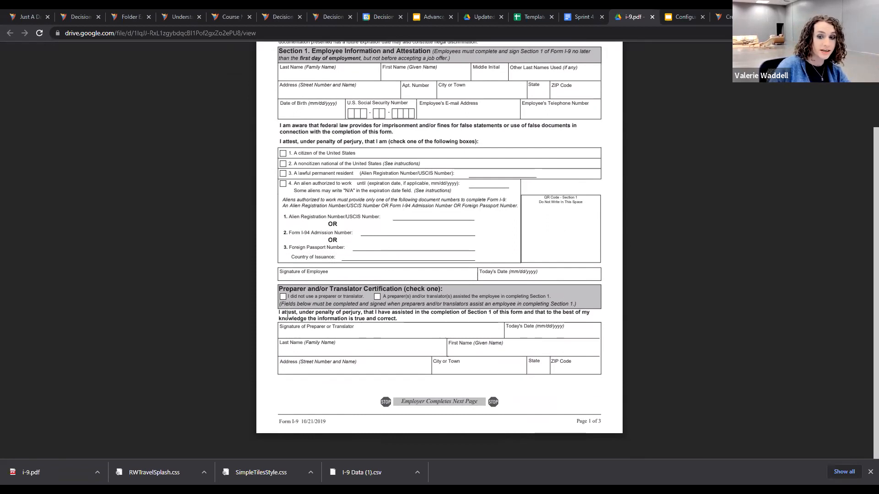
Step: Examine the signature, date and name fields in the I-9 form's Preparer and/or Translator Certification section
drag(282, 326, 336, 343)
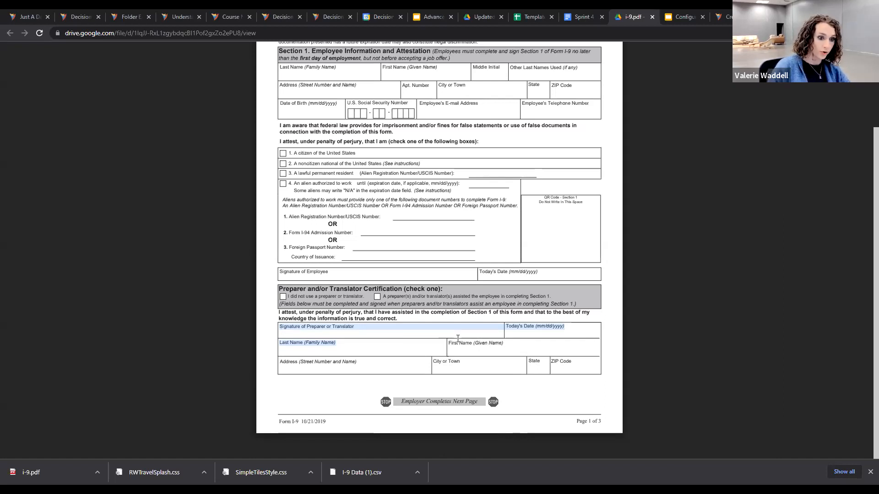
click(384, 320)
scroll(392, 227, up, 3)
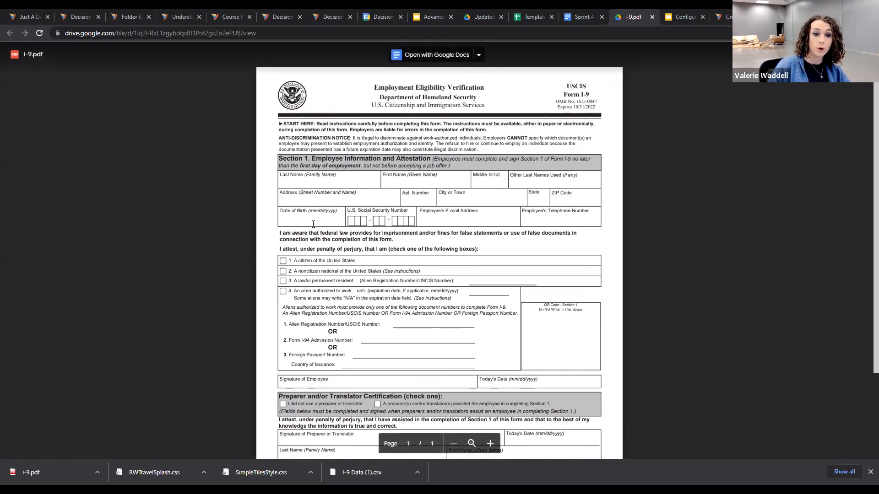
Step: Open the downloaded i-9.pdf and check its fillable last name, first name, middle initial and other last names fields
click(64, 475)
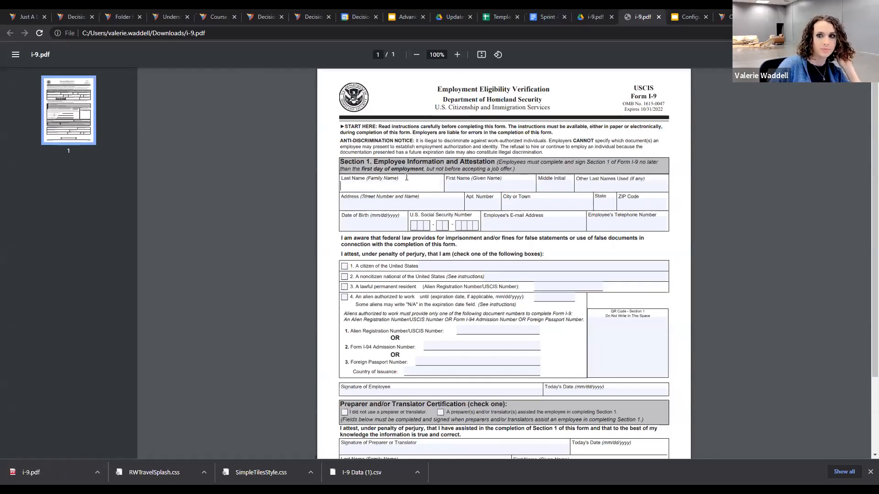
click(463, 186)
click(544, 183)
click(587, 182)
click(416, 183)
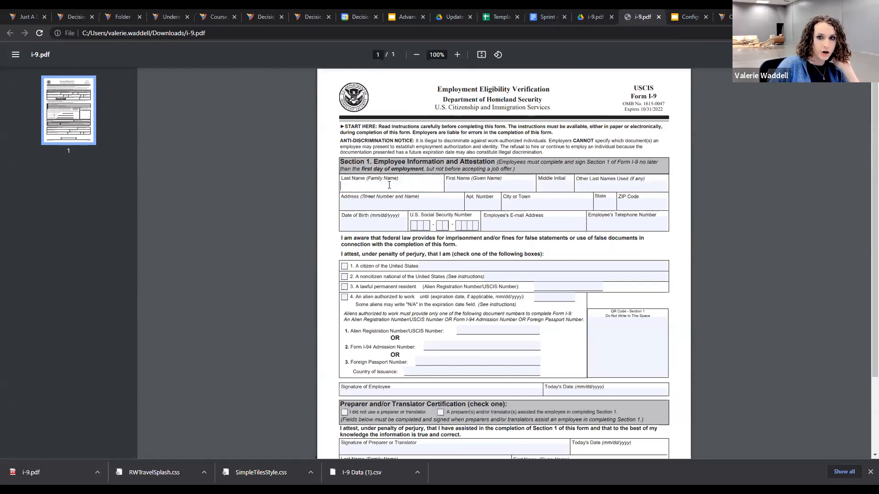
click(471, 182)
click(561, 186)
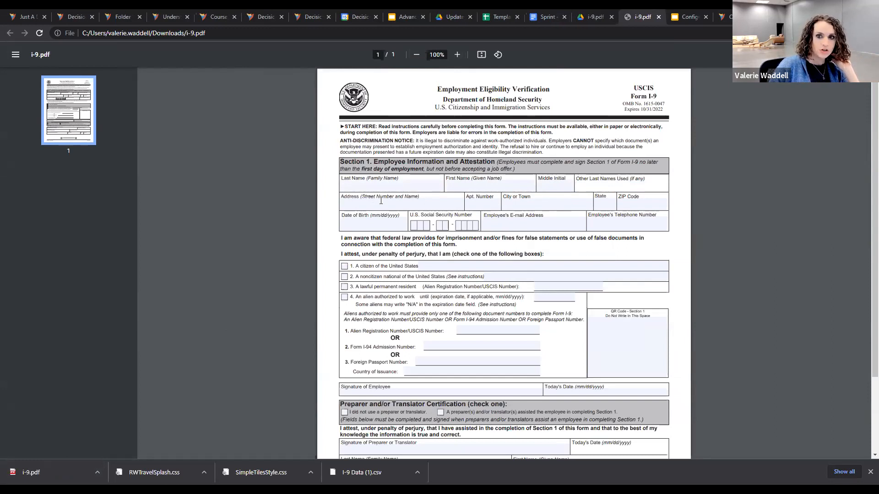
click(369, 188)
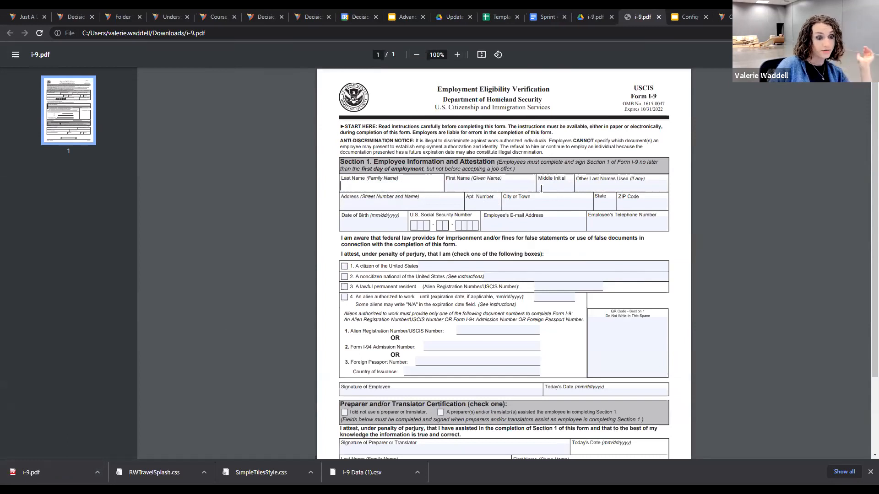
click(603, 332)
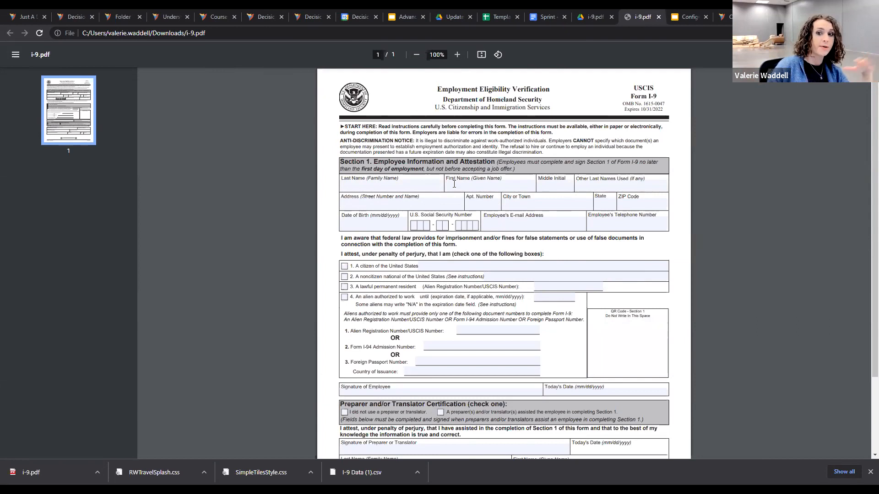
click(440, 184)
click(520, 186)
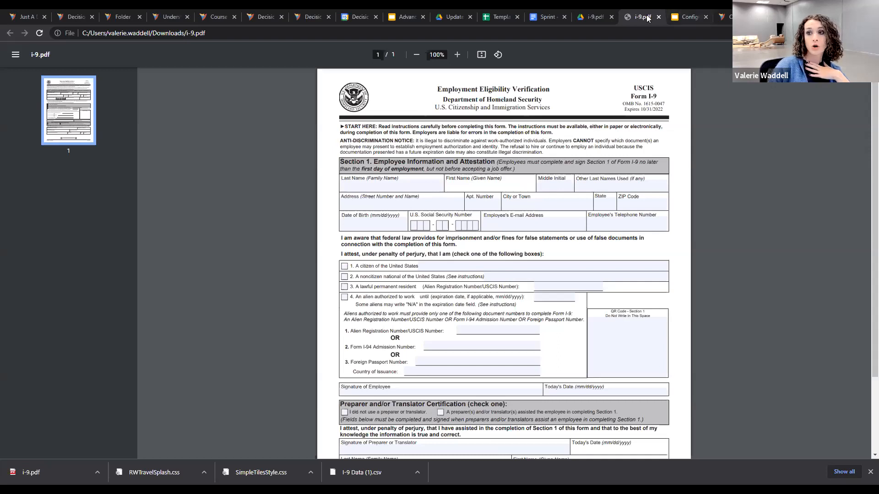
Step: In Decisions Studio, create a default flow named "PDF Generation Flow" in the Flows folder of Sprint 4 - I9 Generation
click(263, 18)
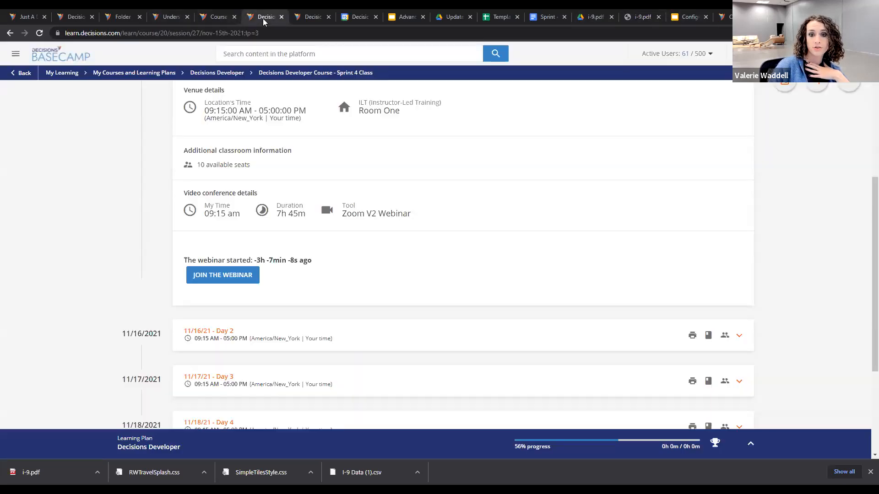
click(312, 18)
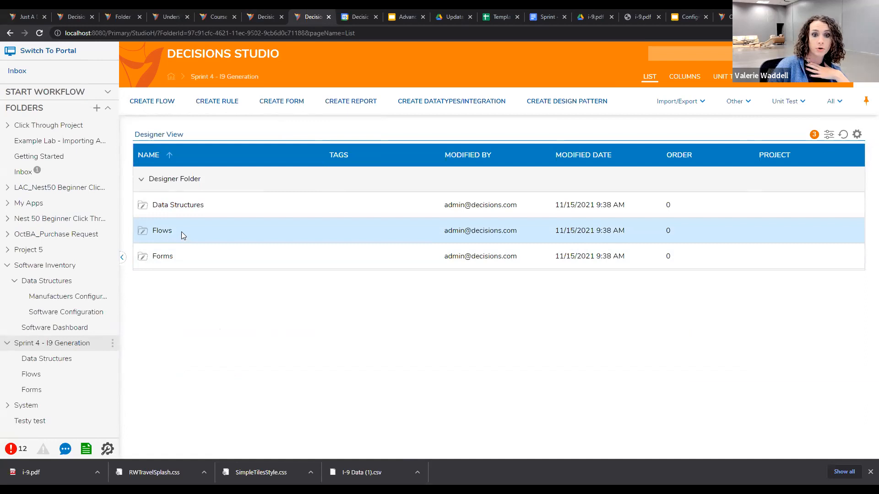
click(183, 233)
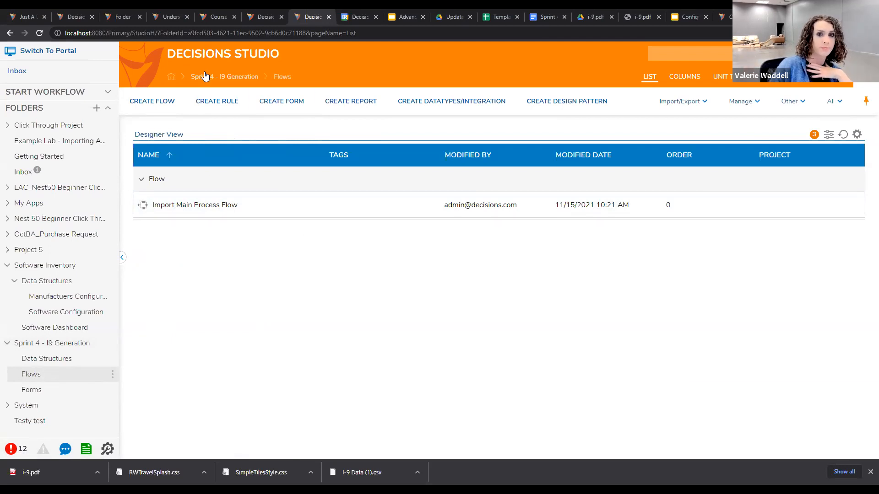
click(152, 101)
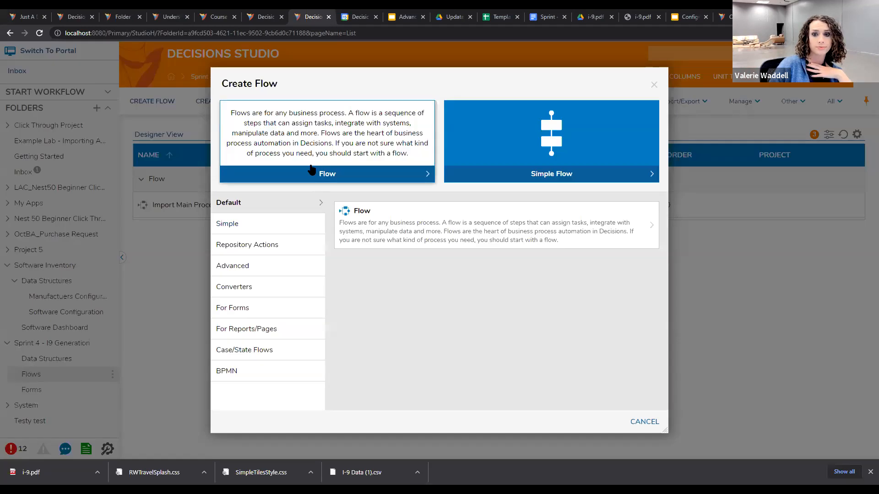
click(303, 120)
text(PDF)
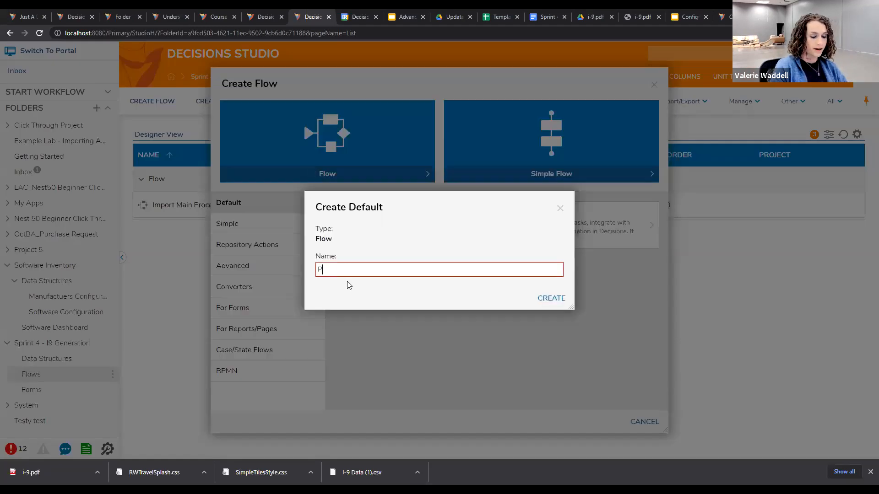
text( General)
key(BackSpace)
text(tion Flow)
click(551, 298)
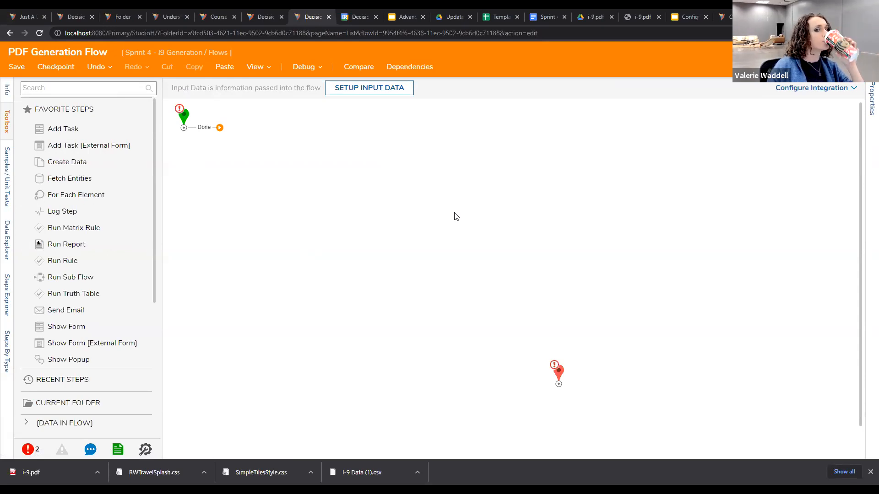
Step: Find the Set PDF Form Fields step by searching "pdf", add it to the flow and connect the start step to it
click(67, 84)
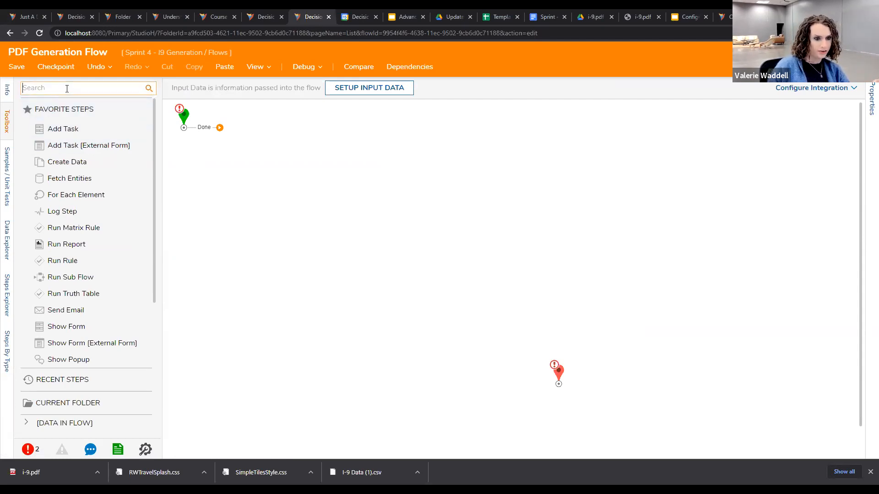
text(pdf)
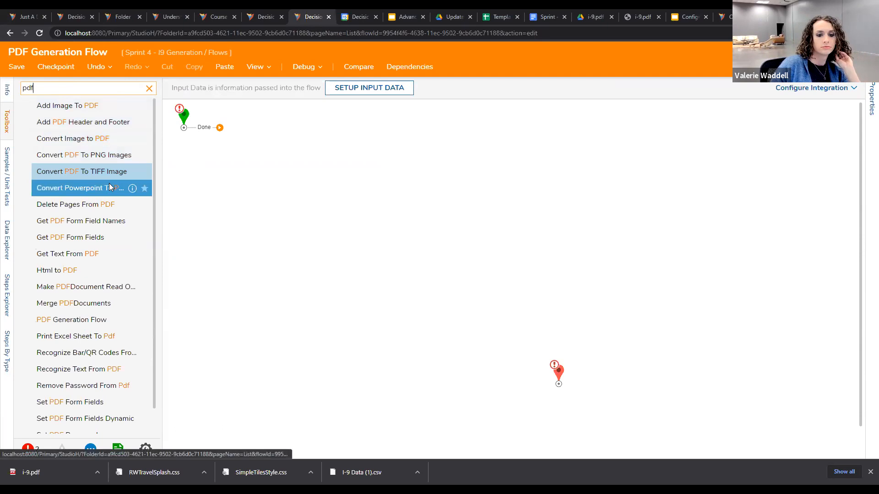
scroll(110, 183, down, 1)
scroll(110, 165, up, 1)
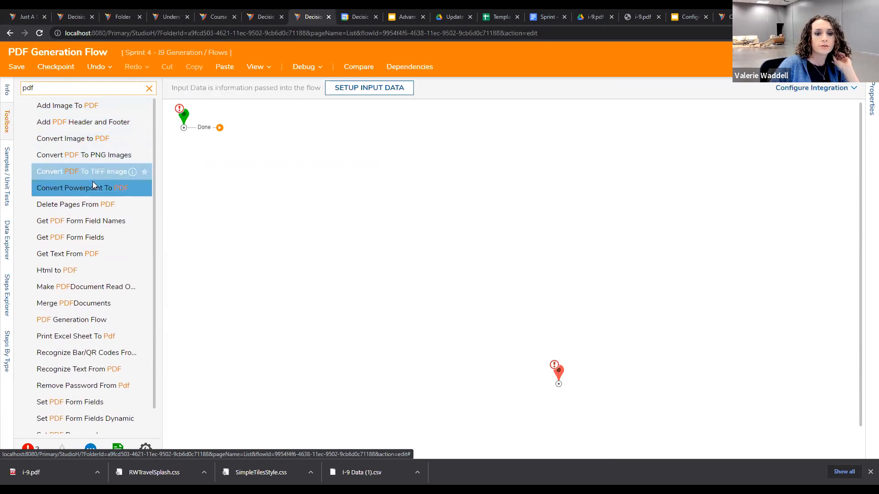
scroll(98, 246, down, 1)
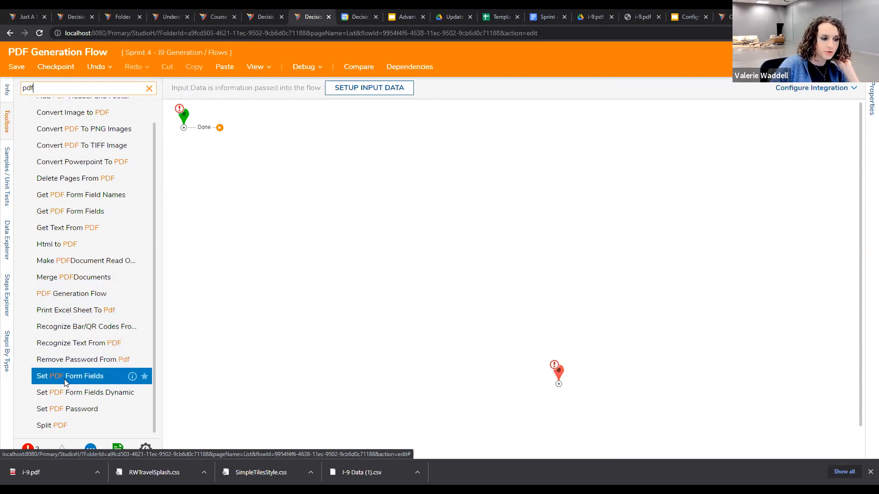
drag(65, 382, 268, 151)
drag(185, 117, 260, 137)
click(259, 136)
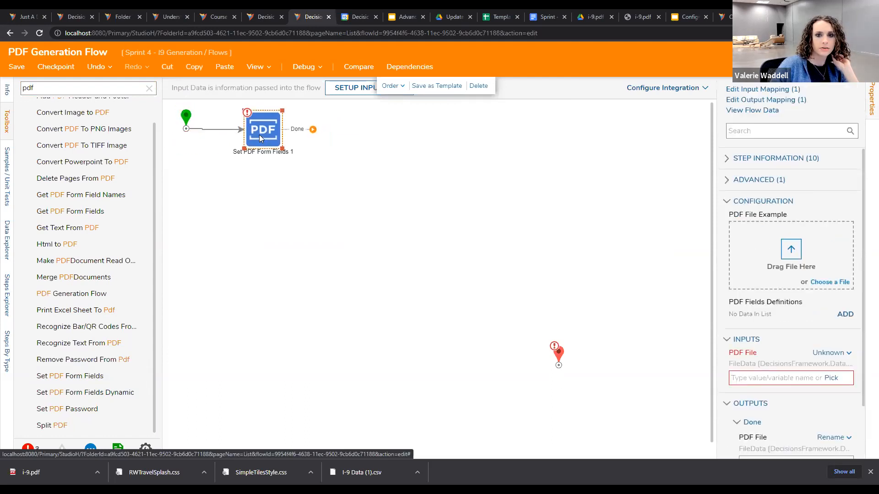
drag(257, 135, 256, 133)
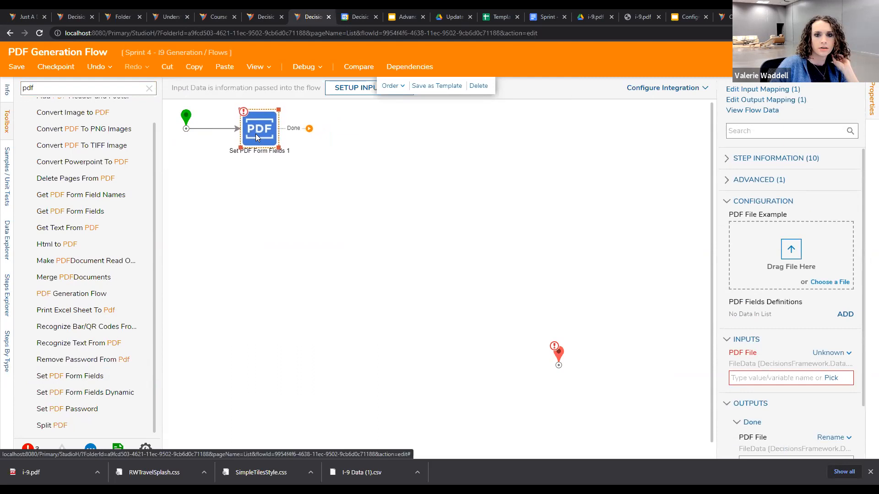
click(523, 163)
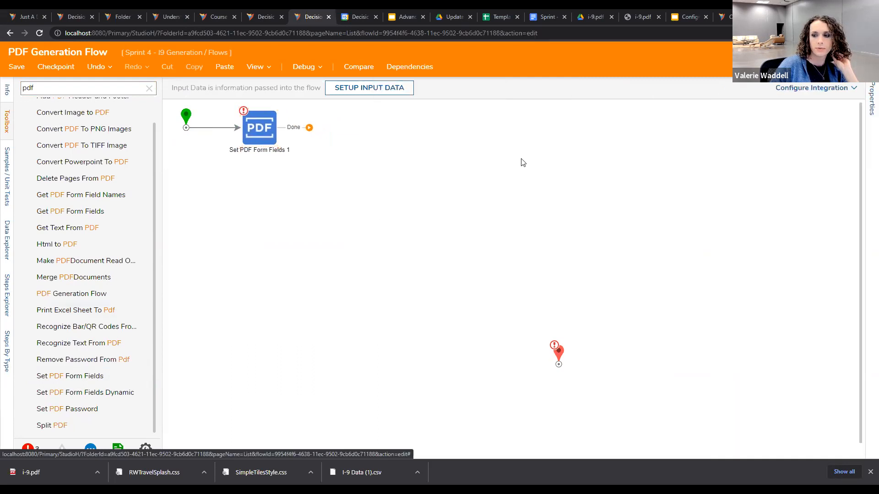
Step: Load i-9.pdf as the PDF File Example of the Set PDF Form Fields step and review its PDF Fields Definitions
click(256, 120)
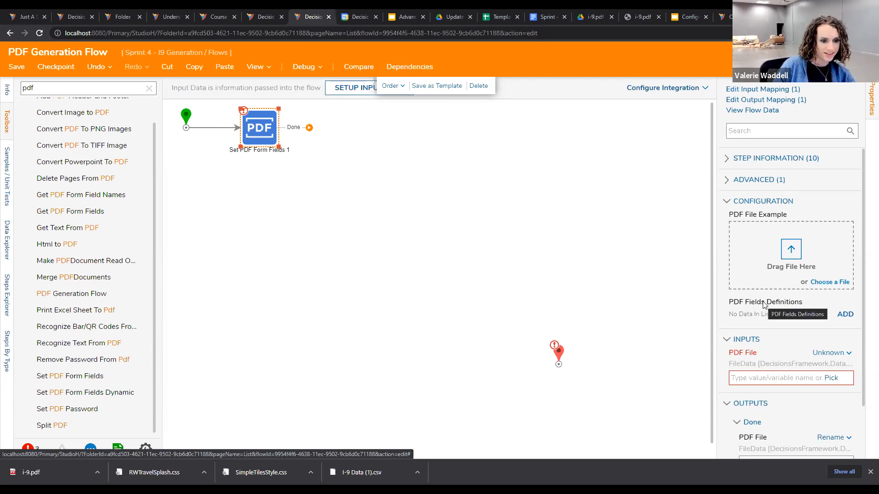
click(839, 283)
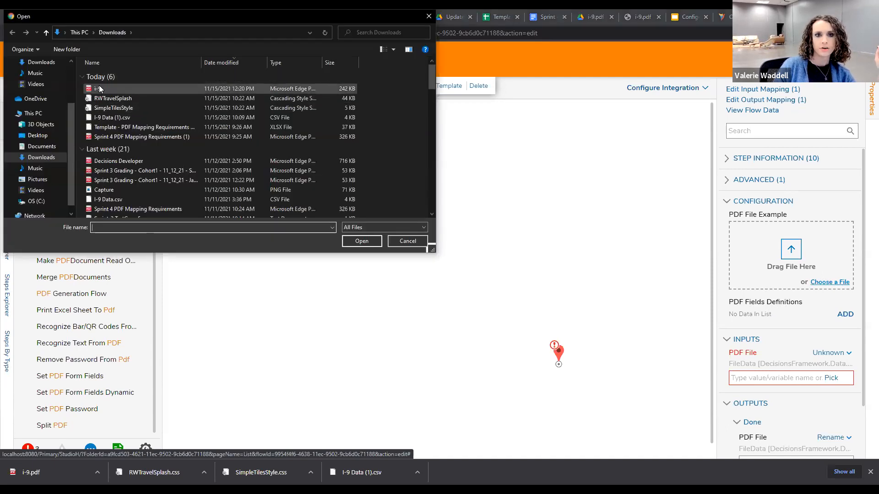
click(371, 242)
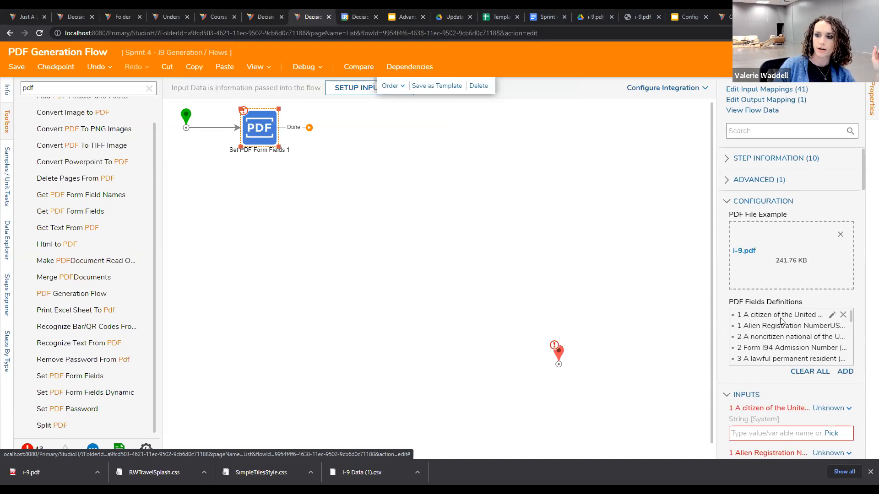
scroll(782, 327, down, 10)
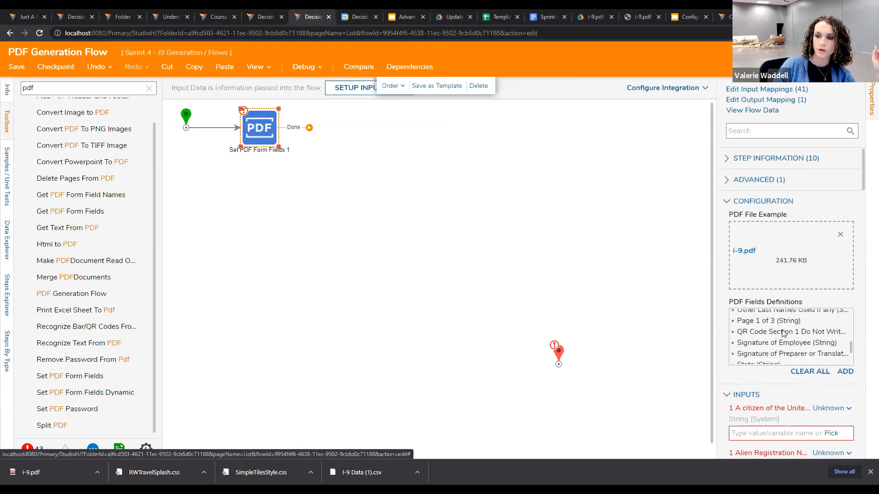
scroll(782, 332, up, 10)
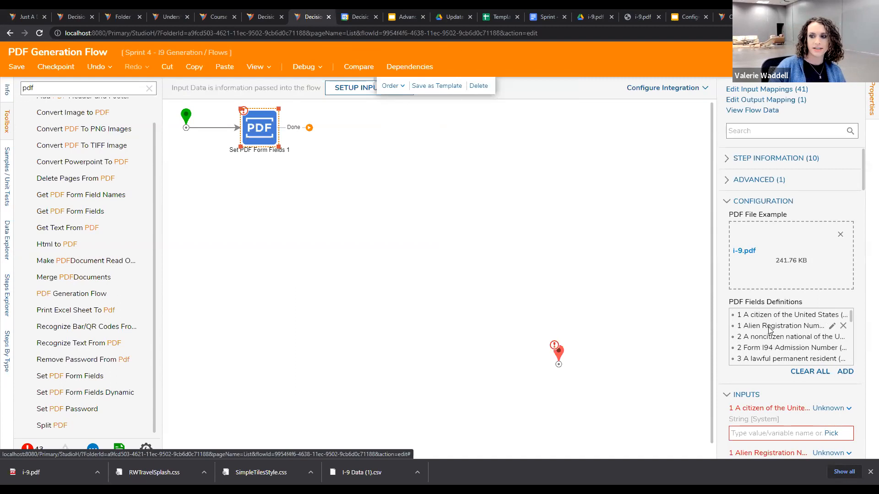
scroll(772, 336, down, 4)
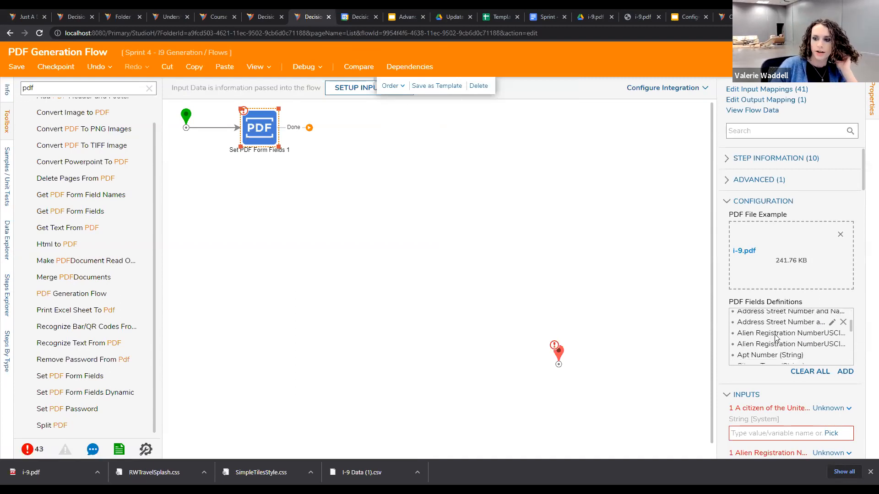
scroll(775, 338, down, 10)
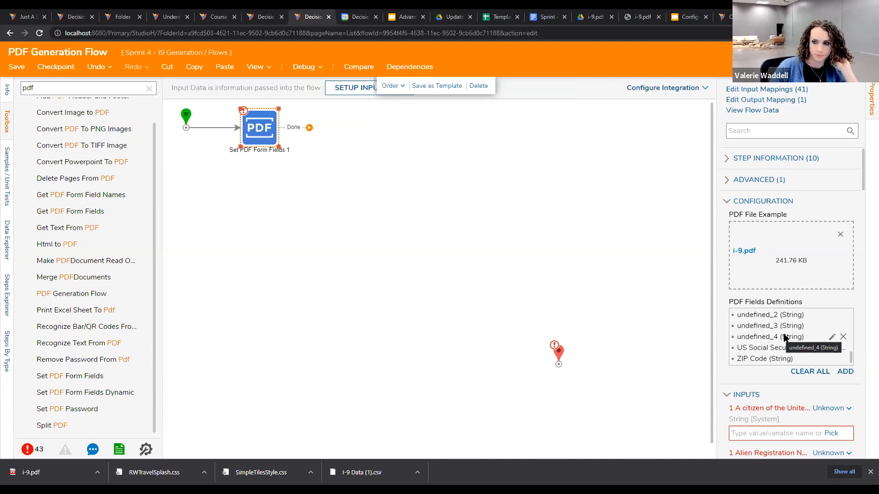
scroll(785, 337, down, 2)
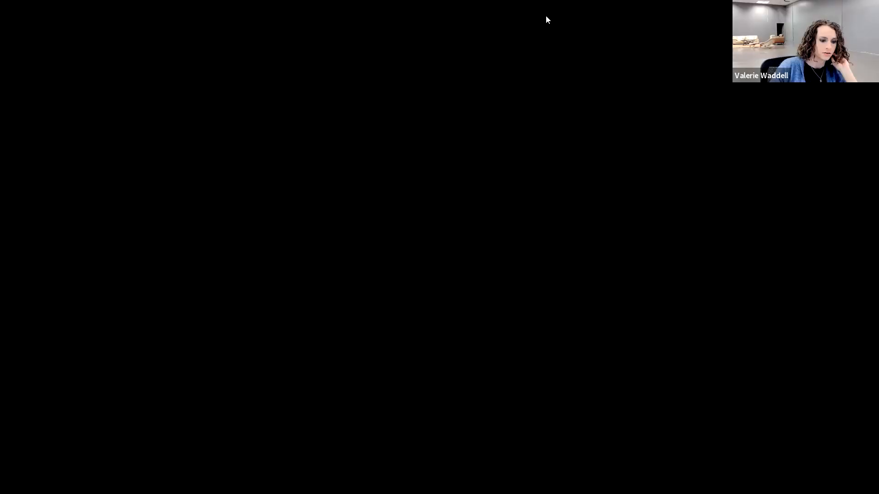
Step: Switch to the Sprint 4 PDF Mapping Requirements document and look through its form and reporting requirements
scroll(448, 235, down, 20)
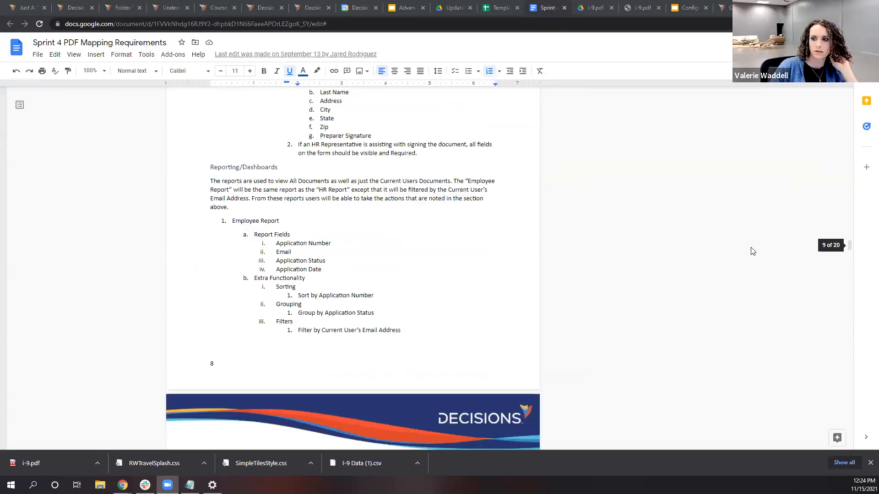
Step: Open the Excel to PDF Mapping Table linked in Appendix A and check the Last Name and First Name mapping rows
drag(847, 254, 832, 441)
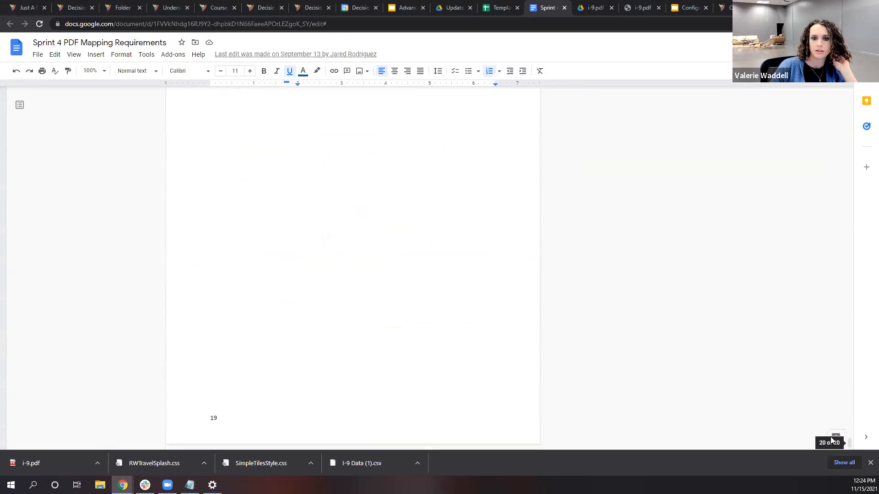
mouse_move(257, 232)
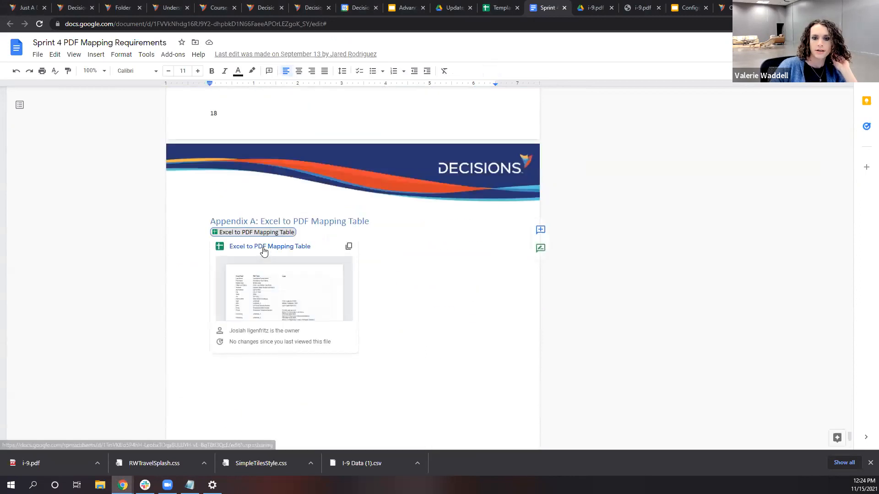
click(262, 247)
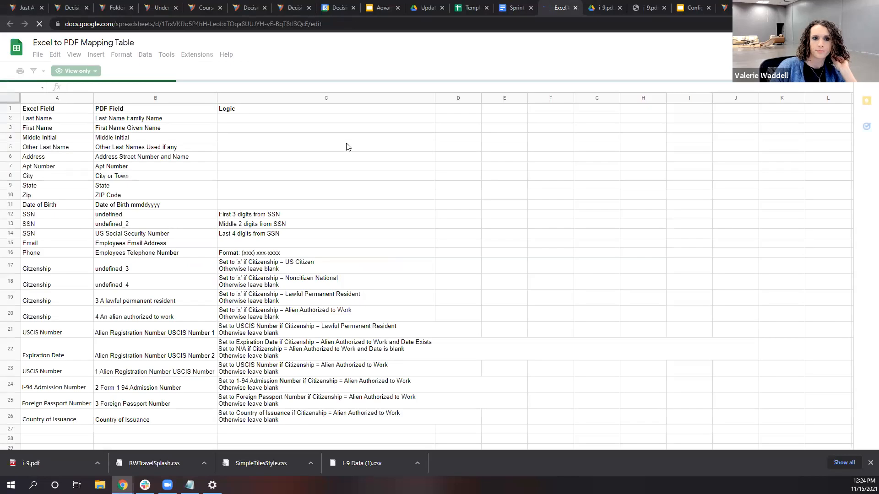
click(59, 118)
click(138, 118)
click(64, 125)
click(110, 127)
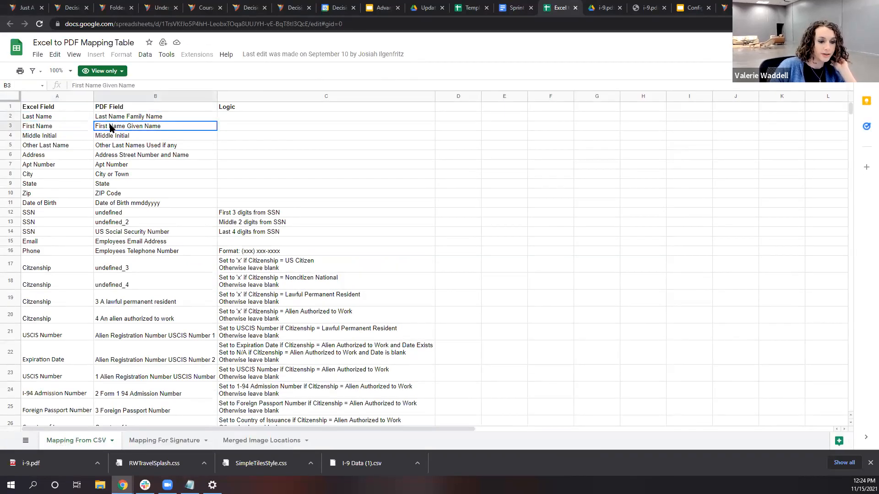
Step: Download the Excel to PDF Mapping Table as a PDF and as an Excel workbook
click(38, 54)
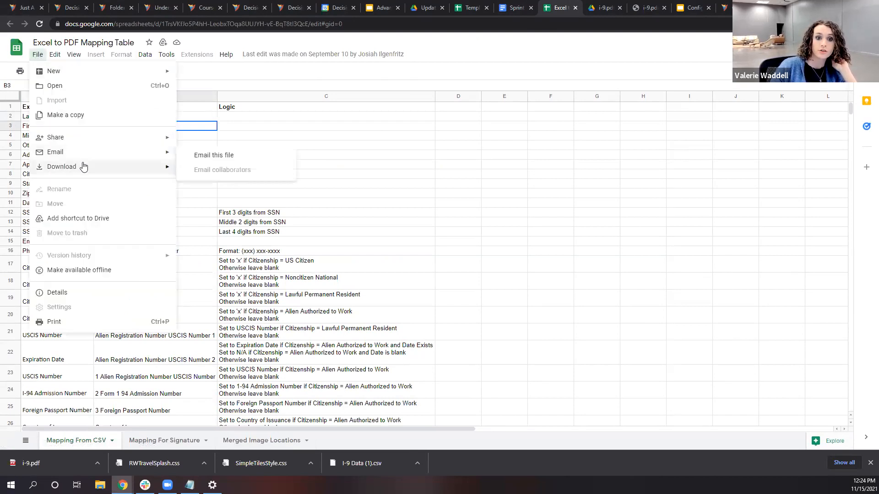
mouse_move(82, 165)
click(242, 200)
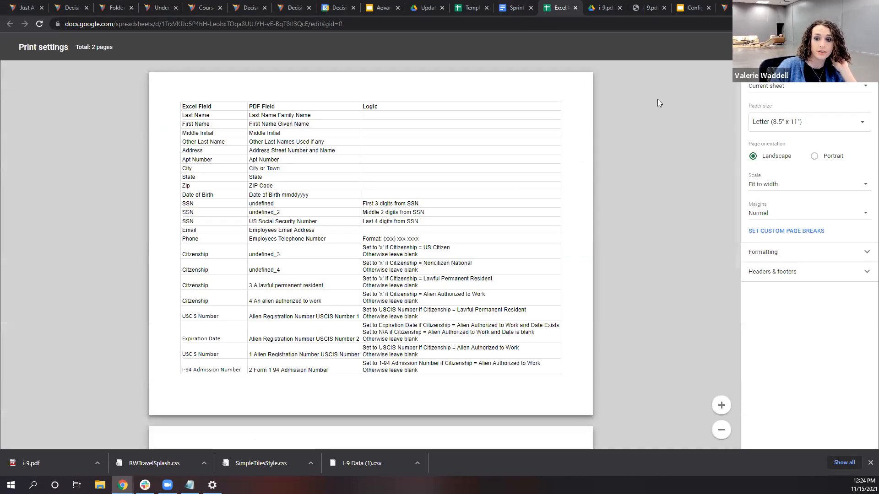
click(850, 48)
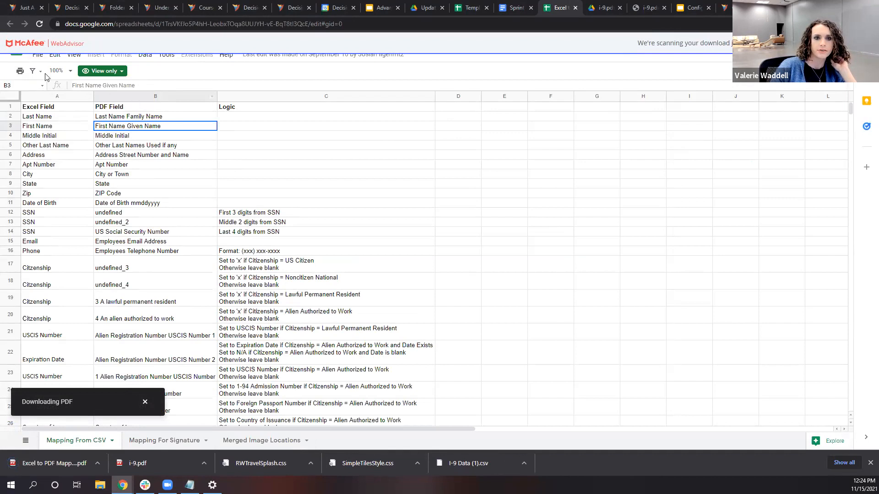
click(40, 55)
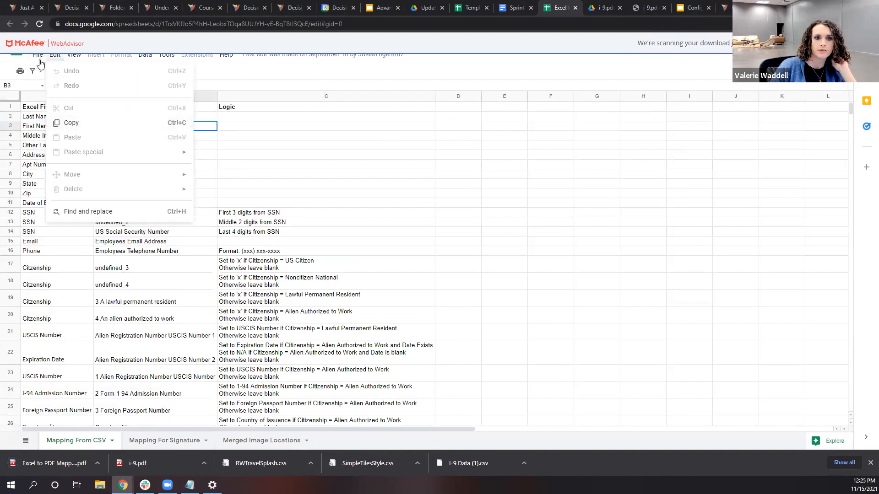
click(205, 171)
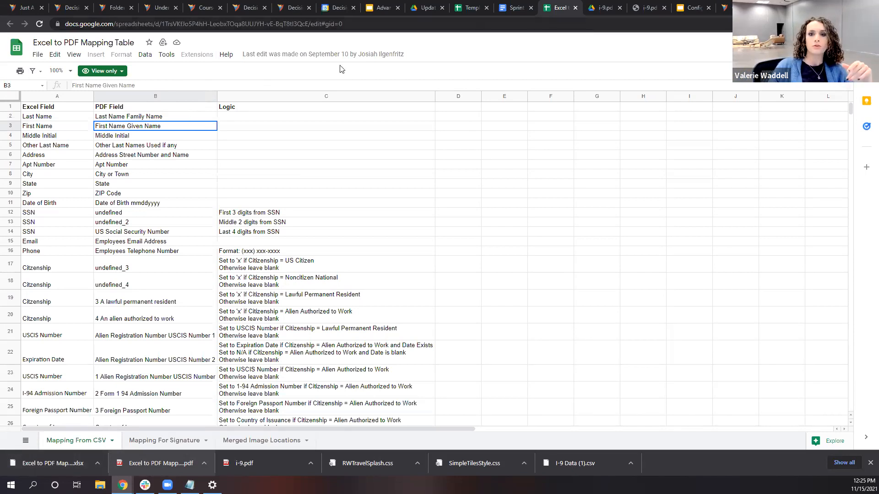
Step: Switch back to the PDF Generation Flow in Decisions and deselect the Set PDF Form Fields step
drag(551, 15, 475, 147)
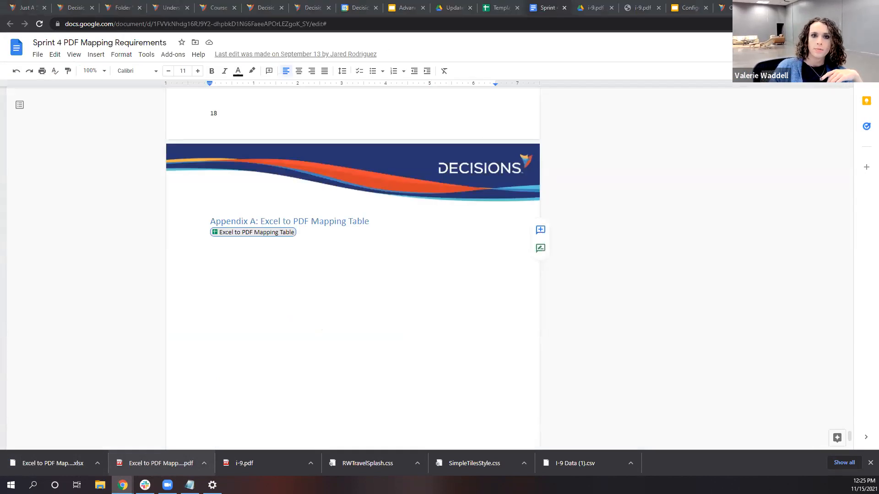
click(173, 8)
click(224, 8)
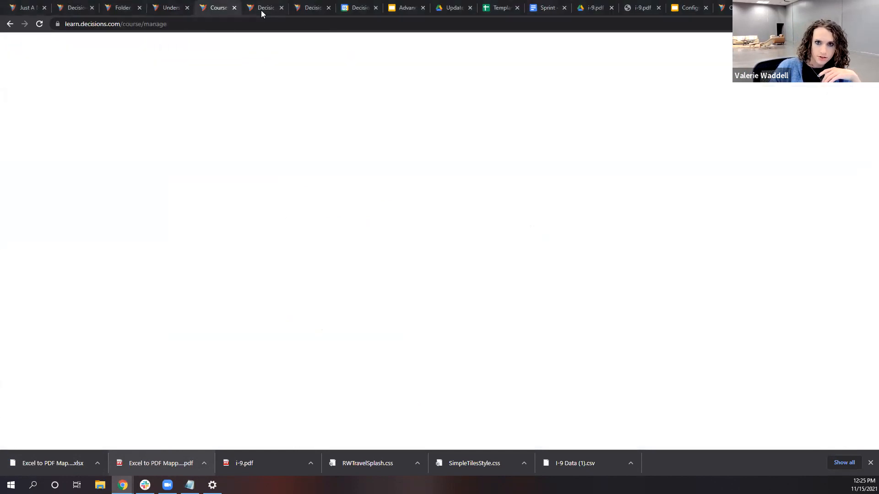
click(263, 9)
click(307, 8)
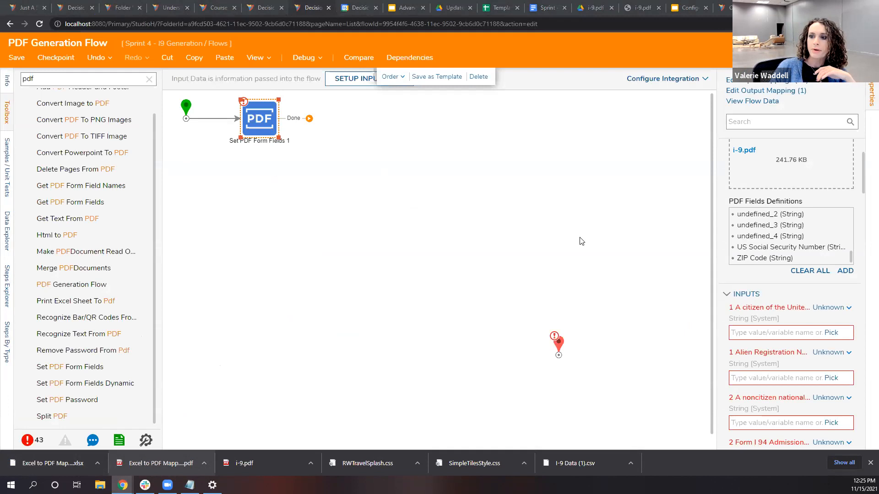
scroll(787, 225, up, 10)
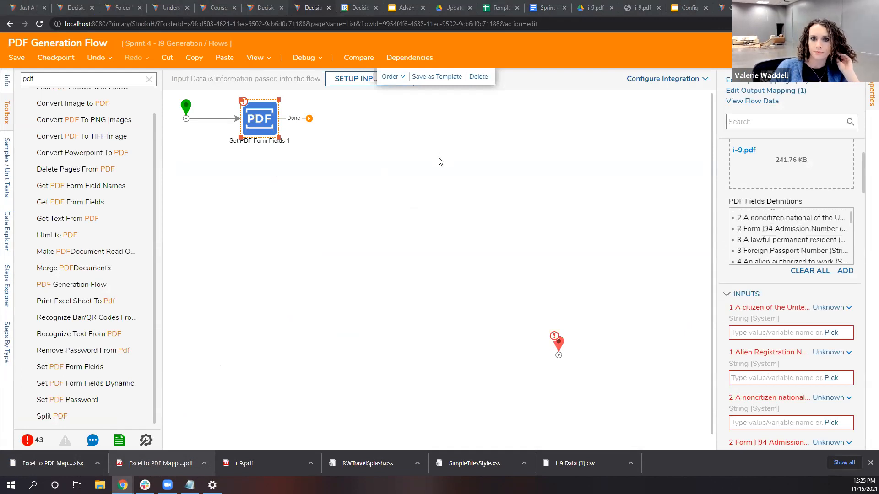
click(367, 152)
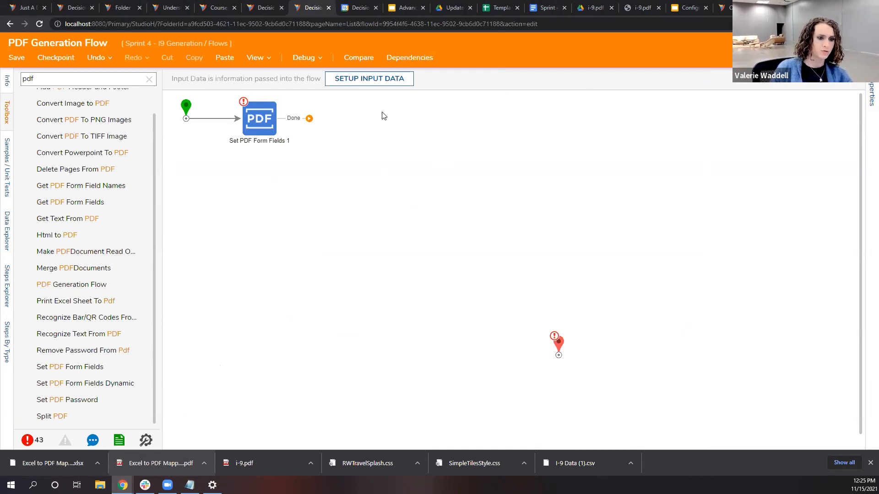
Step: Define the flow's input data with a new input named ImportRow
click(368, 85)
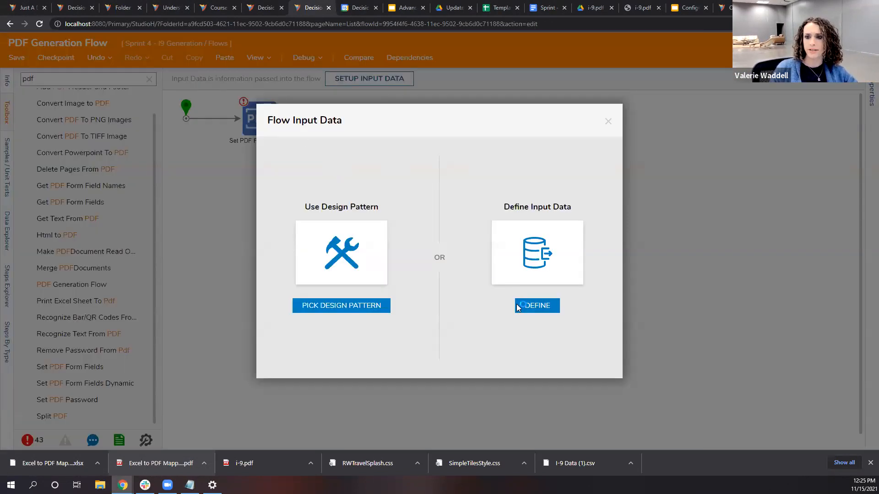
click(579, 256)
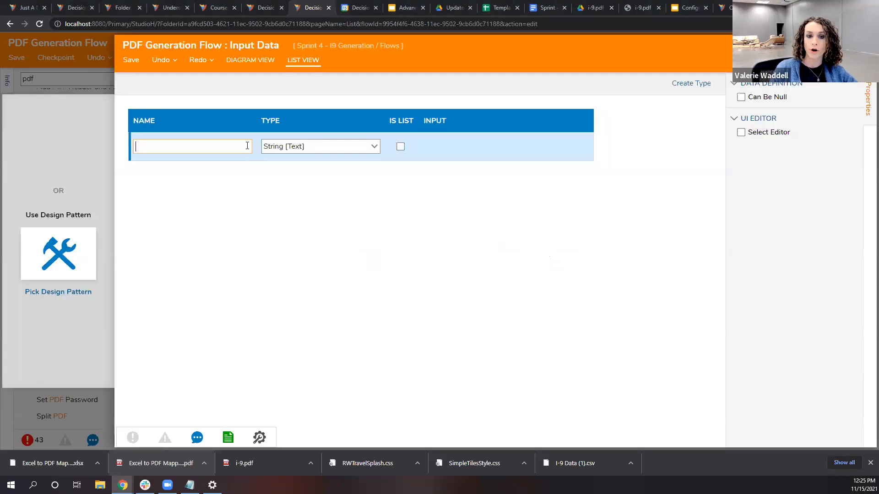
text(Import)
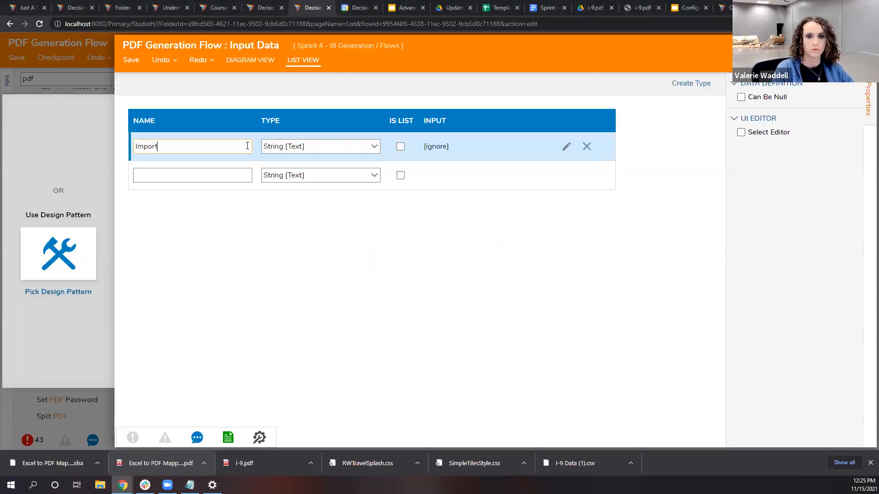
text( Rpow)
key(BackSpace)
key(BackSpace)
key(BackSpace)
text(ow)
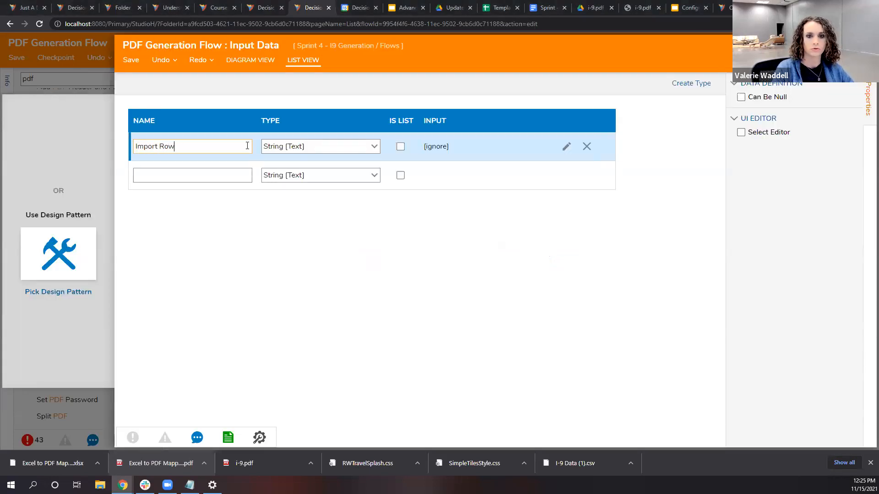
key(BackSpace)
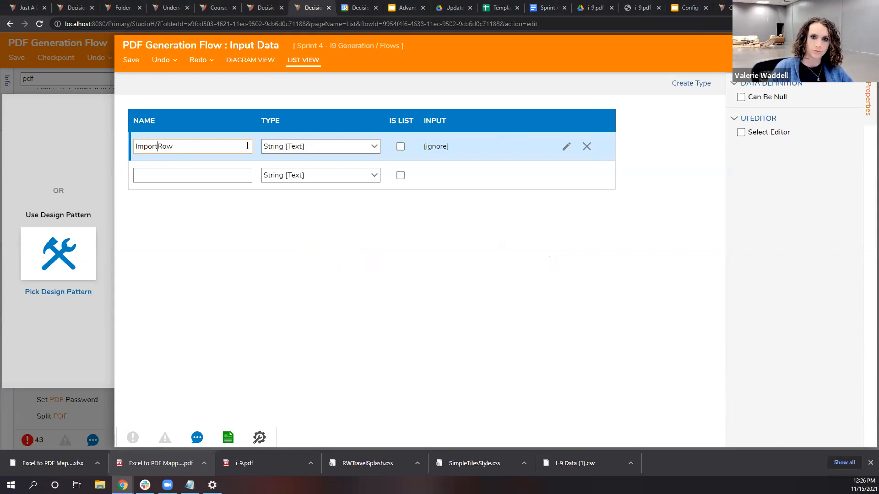
Step: Set the ImportRow input's type to VW_I9ImportData and save the flow's input data
click(342, 147)
text(Impo)
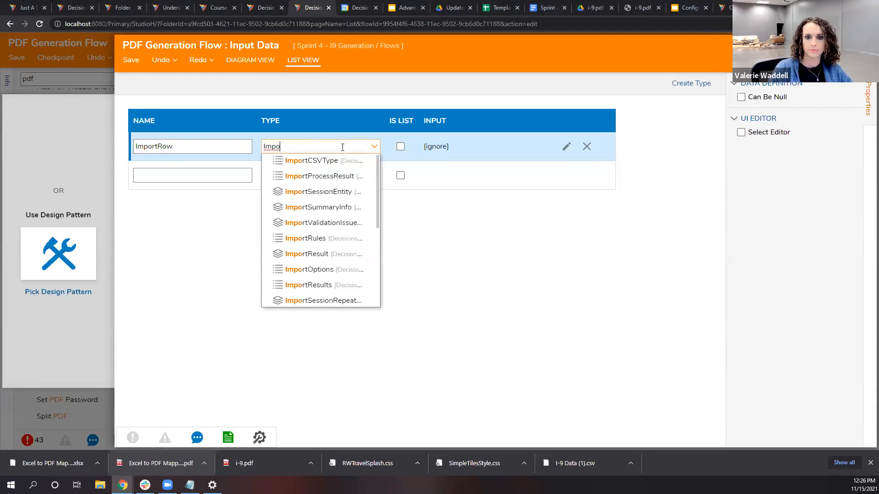
scroll(324, 214, down, 5)
click(323, 238)
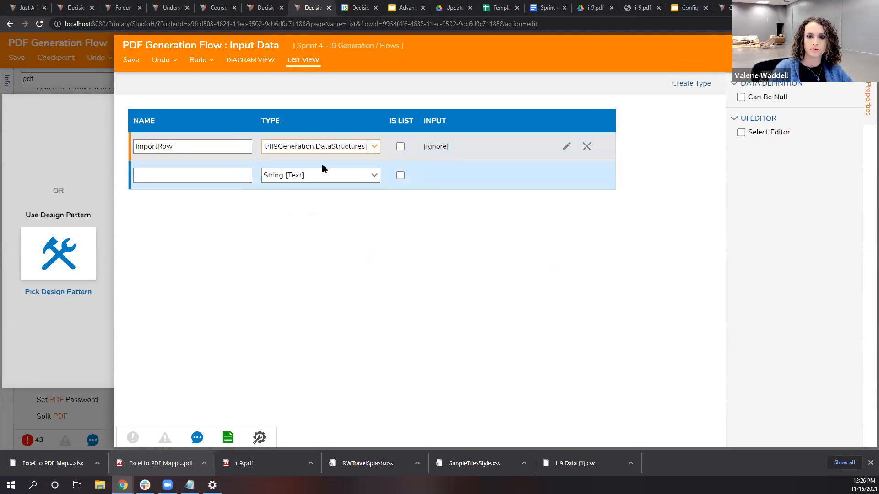
click(439, 197)
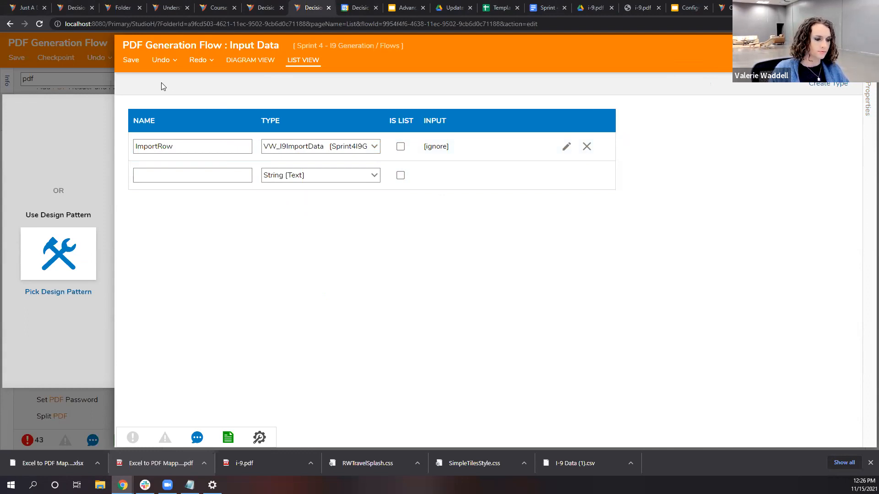
click(133, 60)
click(549, 266)
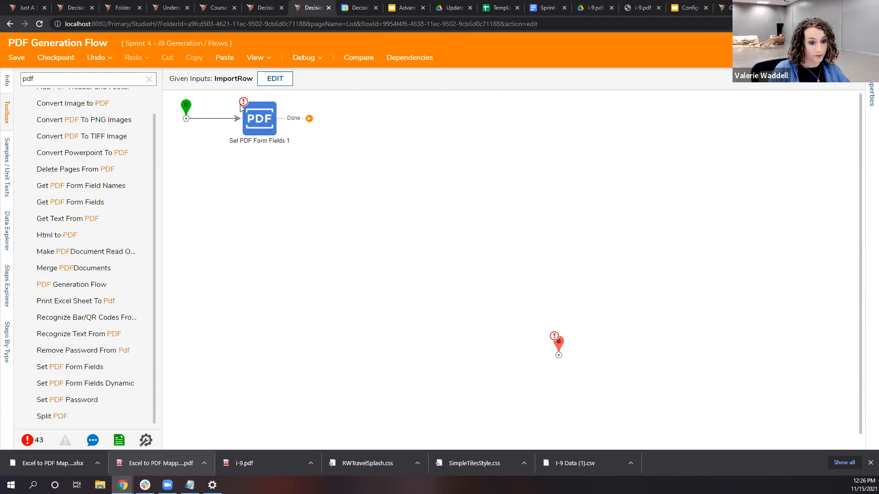
Step: View the definition of the "1 A citizen of the United States" field in the Set PDF Form Fields step, then close it unchanged
click(265, 133)
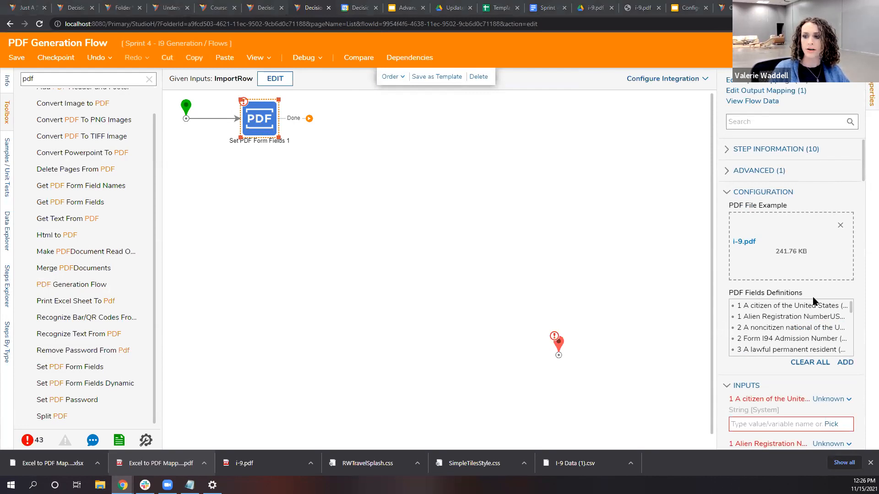
scroll(811, 306, down, 1)
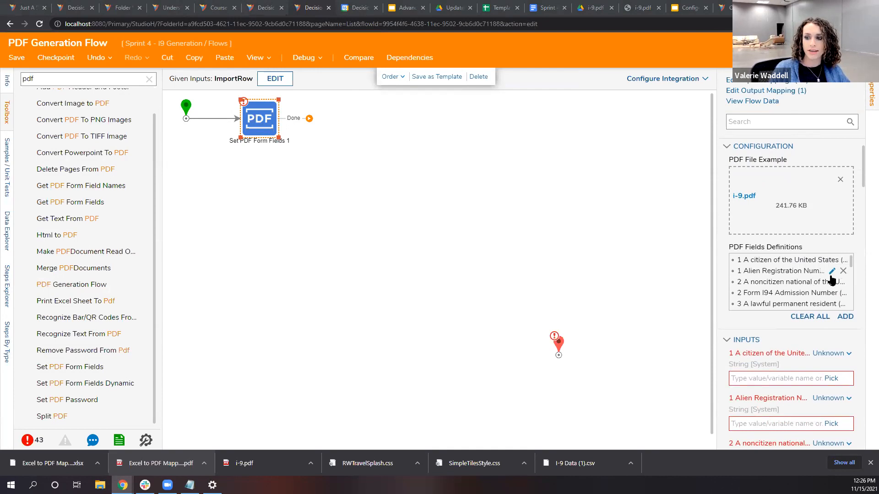
click(830, 261)
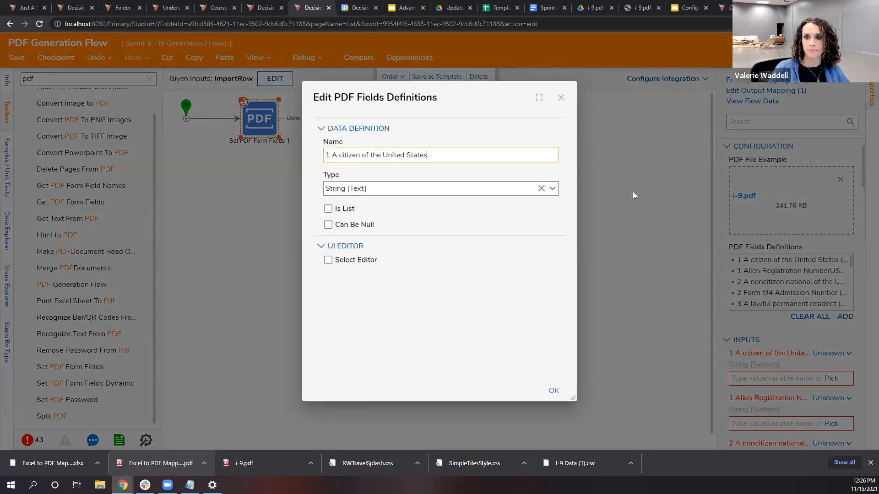
click(606, 179)
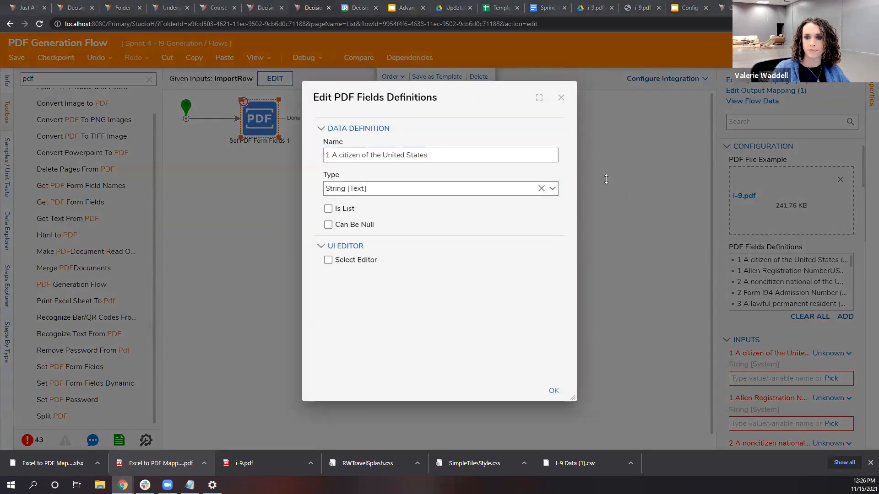
click(559, 98)
click(700, 151)
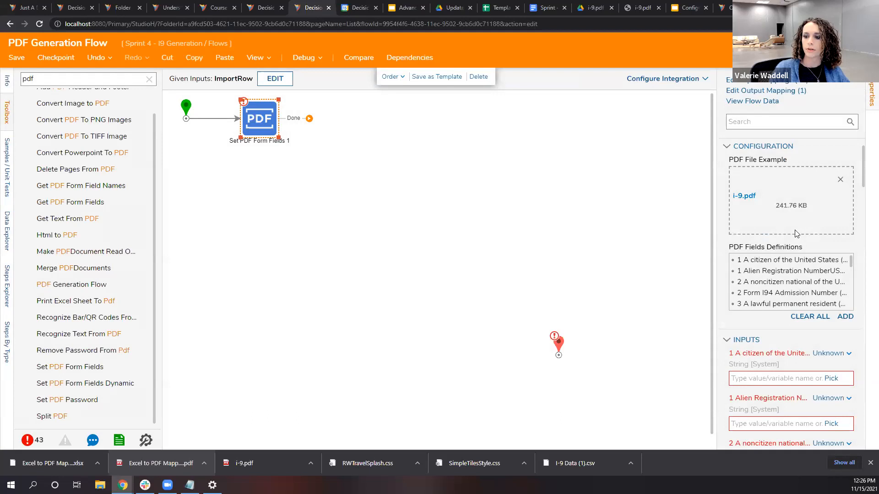
Step: Examine the Set PDF Form Fields step's field definitions and its full list of unmapped inputs
scroll(745, 325, up, 1)
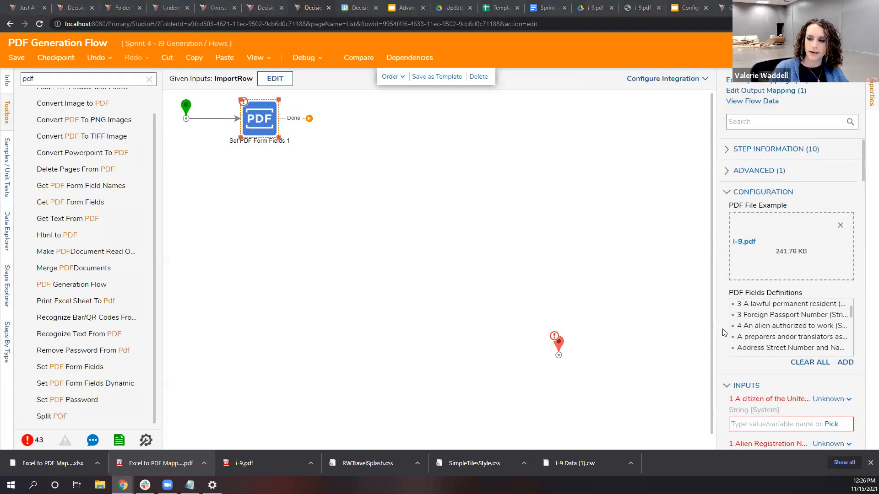
scroll(725, 331, down, 2)
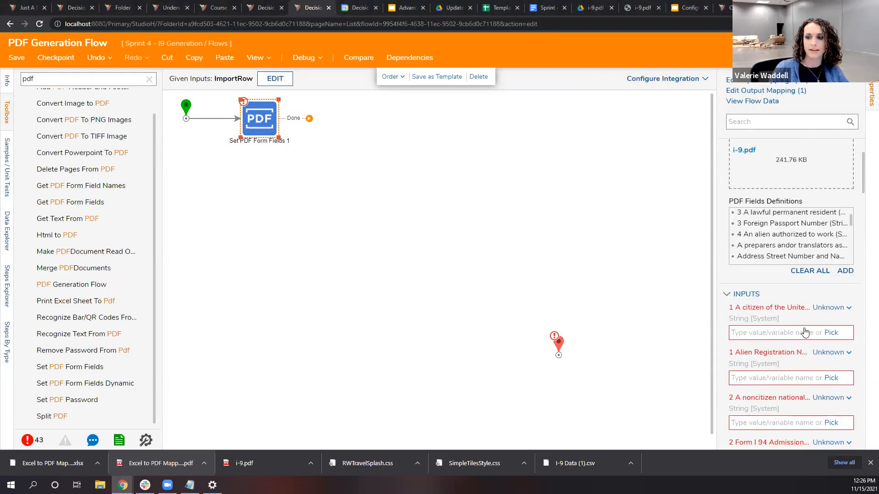
scroll(775, 306, down, 1)
scroll(775, 306, down, 2)
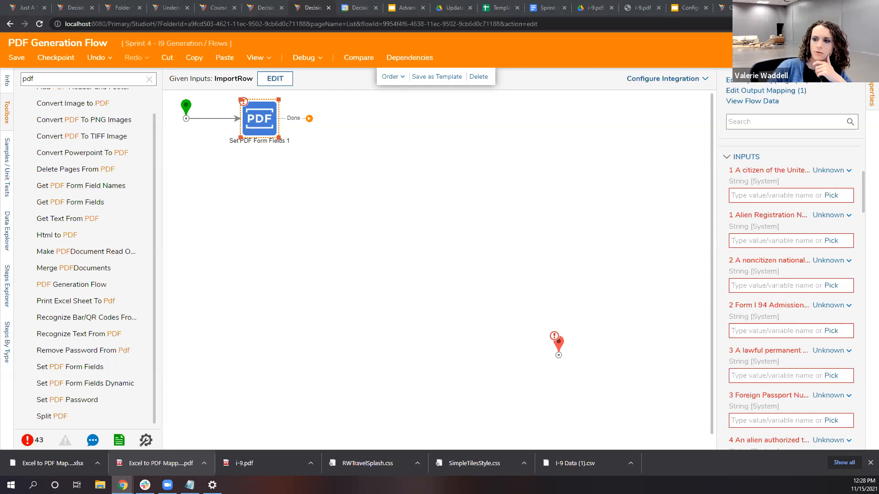
scroll(790, 242, down, 15)
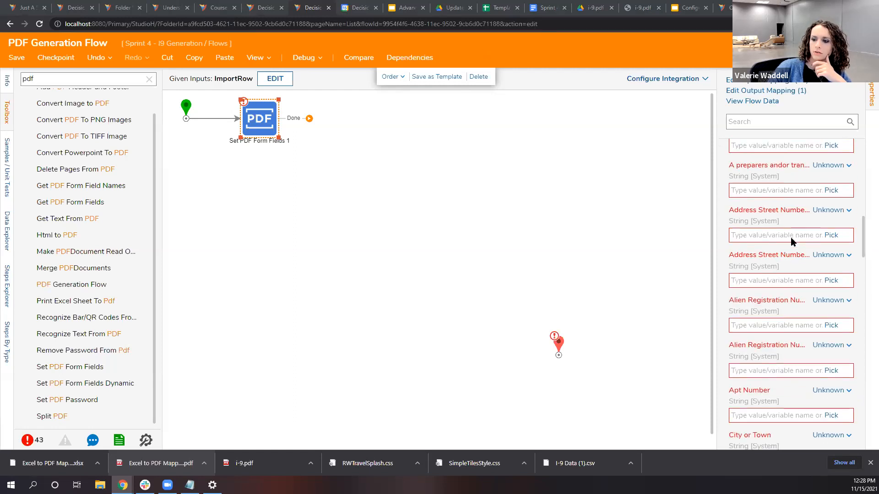
scroll(781, 247, down, 10)
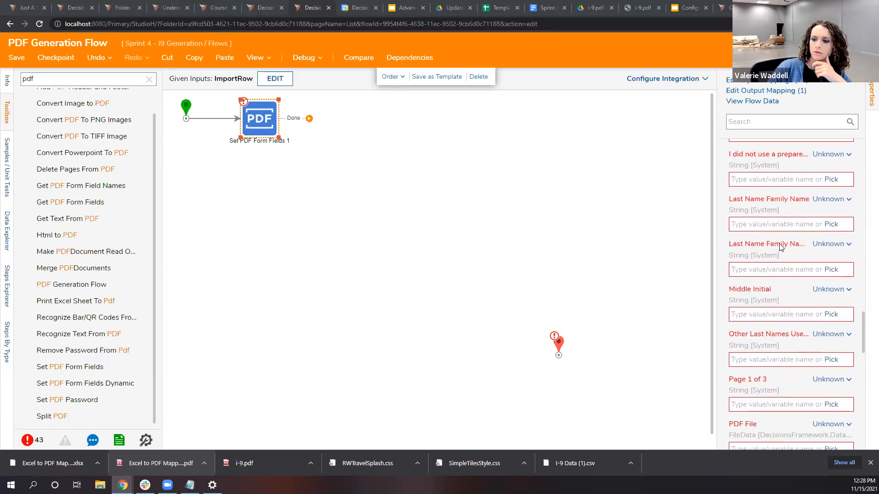
scroll(781, 247, down, 2)
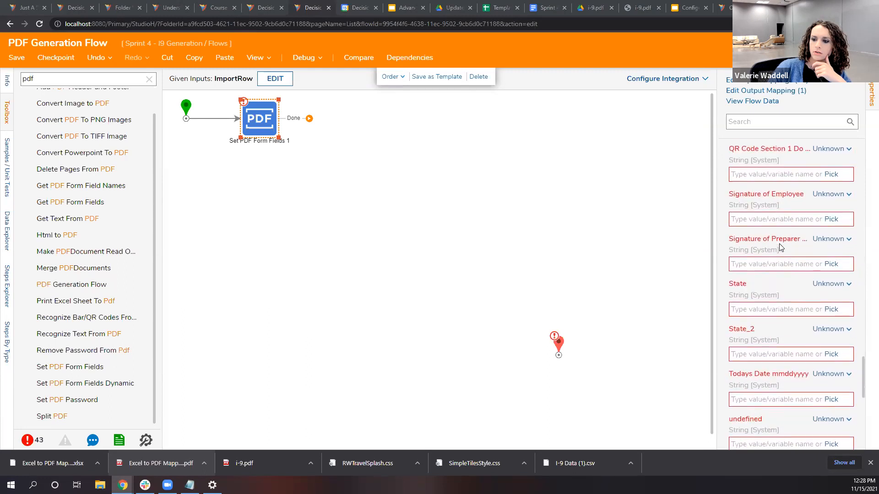
scroll(781, 247, down, 4)
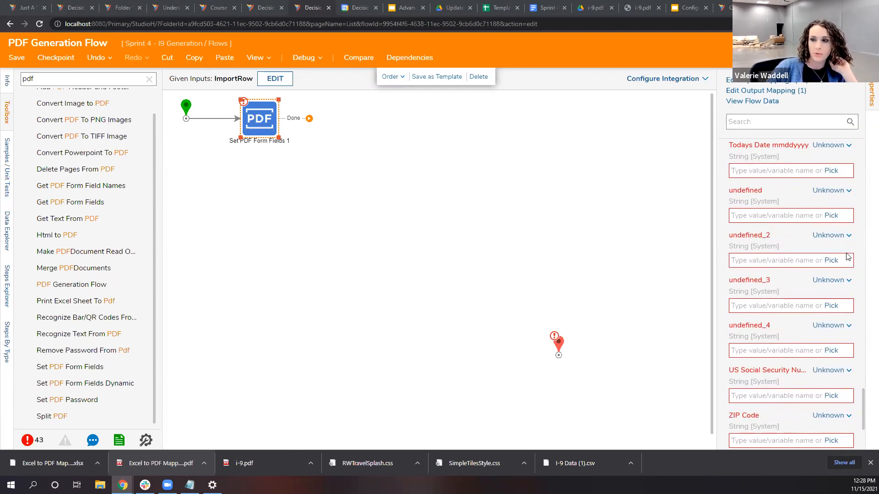
Step: Set the undefined_2 and undefined_3 inputs of the Set PDF Form Fields step to Ignore, and clear the undefined_2 mapping again
click(829, 235)
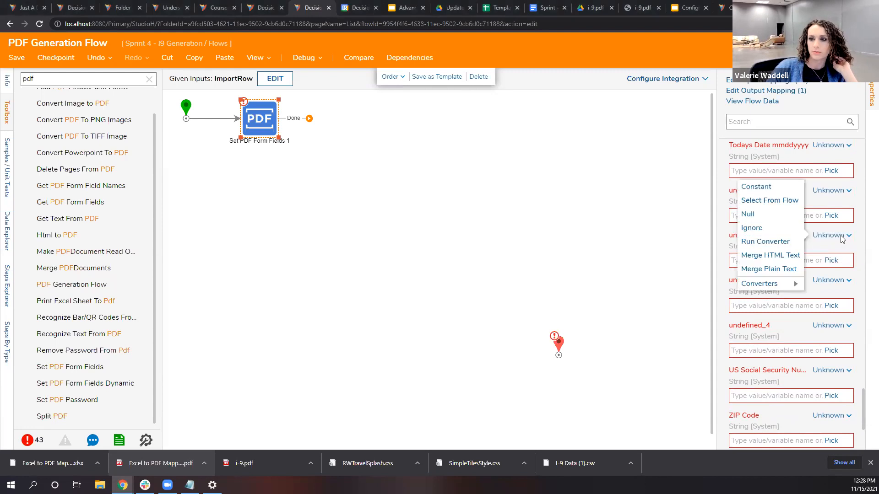
click(773, 229)
click(844, 266)
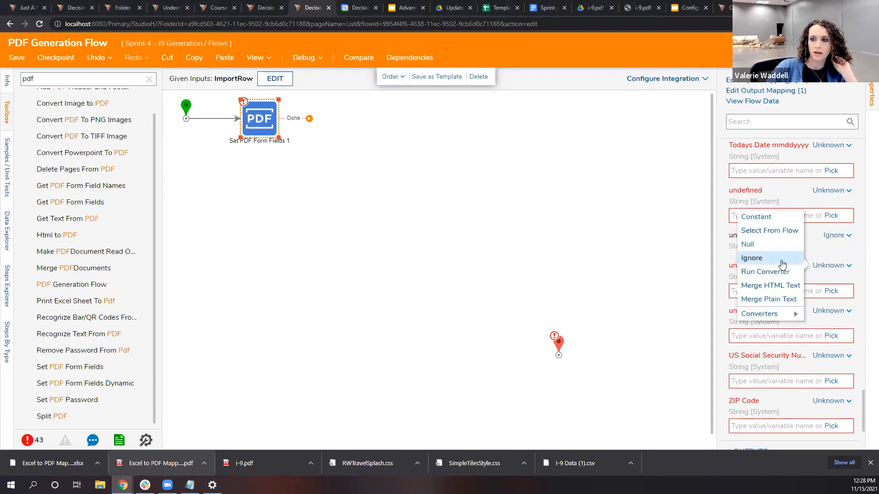
click(780, 259)
click(833, 235)
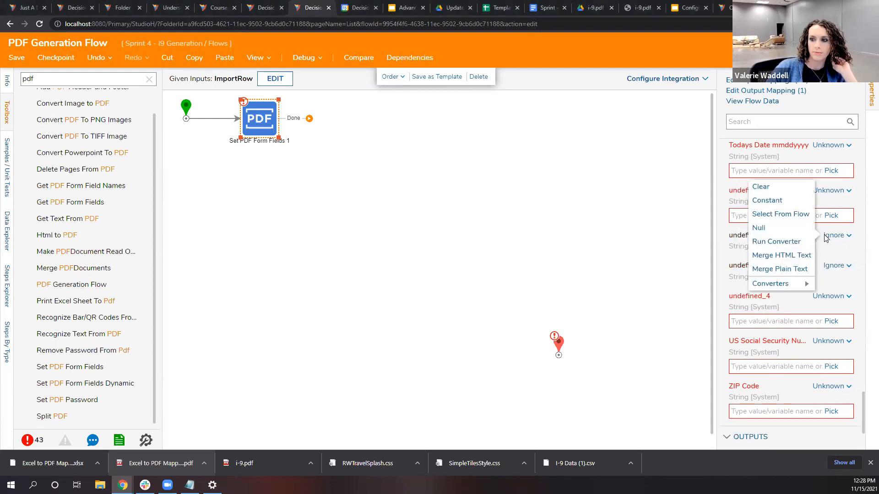
click(778, 191)
Step: Set the "1 A citizen of the United States" input of the Set PDF Form Fields step to Ignore
scroll(790, 245, up, 20)
scroll(789, 245, up, 10)
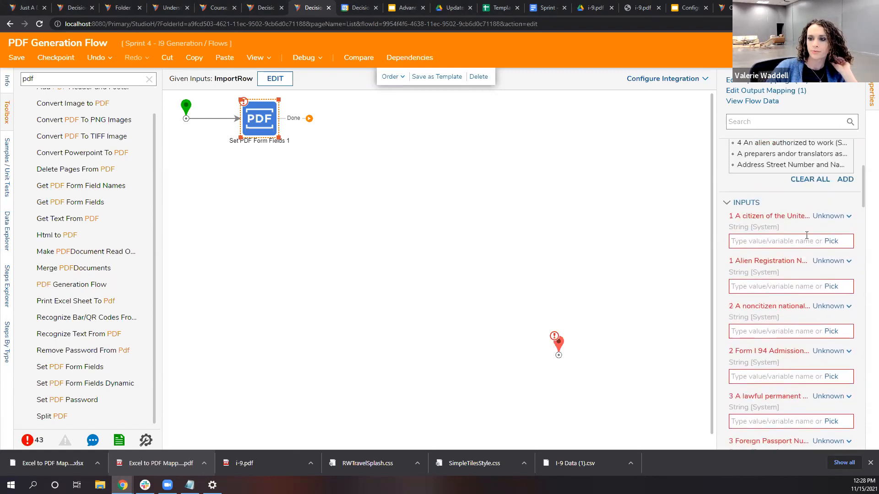
scroll(790, 321, down, 2)
scroll(798, 354, down, 1)
scroll(798, 353, down, 2)
click(835, 262)
click(765, 254)
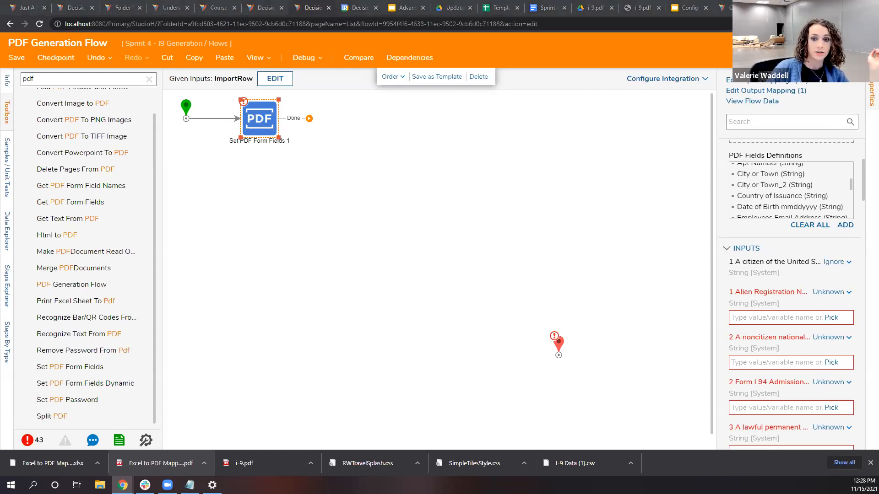
Step: Check the USCIS Number row and its logic in the Excel to PDF Mapping Table, and return to the PDF Generation Flow
key(alt+Tab)
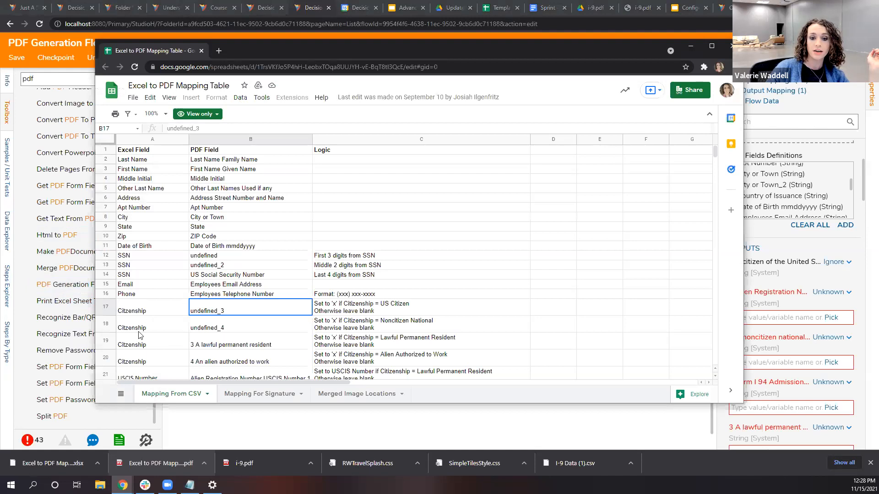
scroll(236, 330, down, 1)
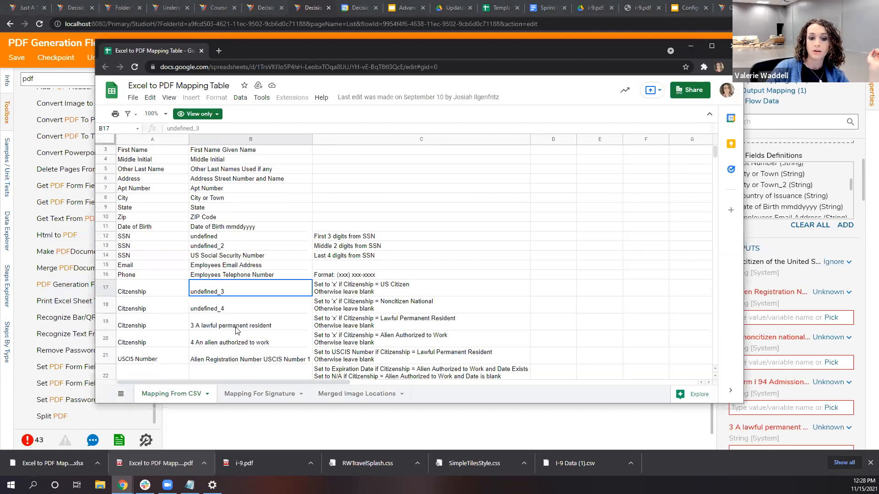
click(219, 359)
click(109, 357)
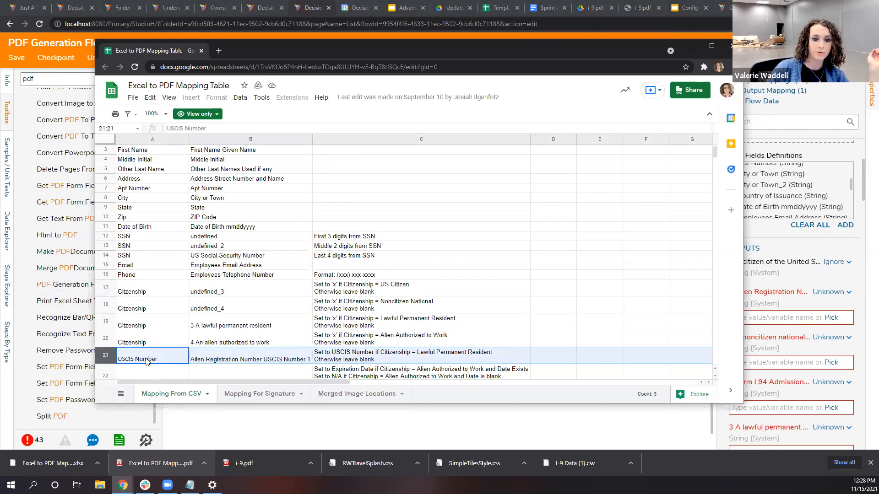
click(202, 361)
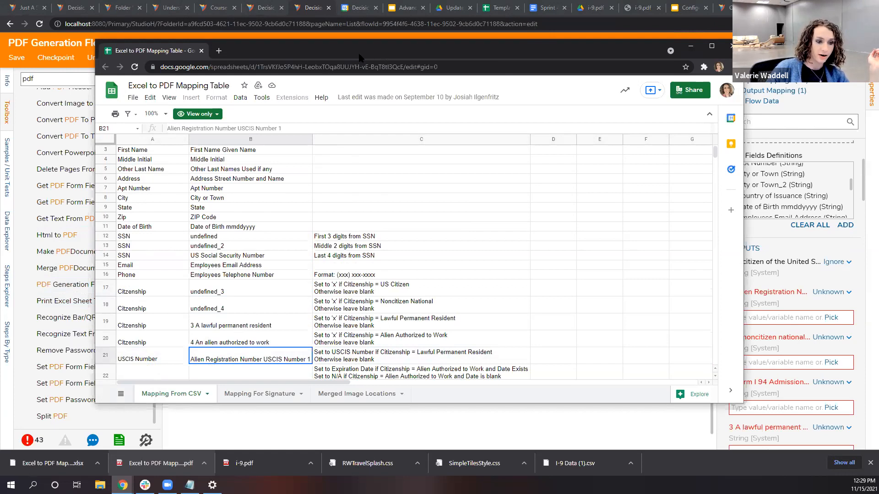
click(361, 37)
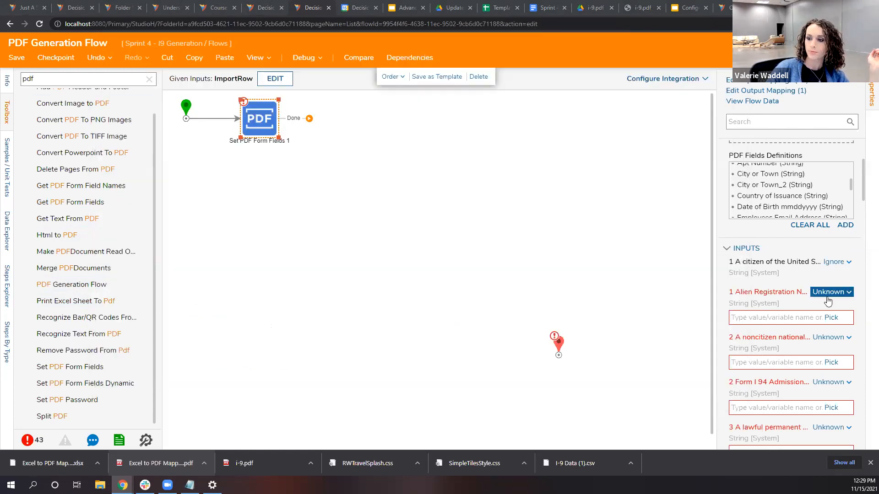
Step: Map the "1 Alien Registration NumberUSCIS Number" input to ImportRow.USCISNumber
click(831, 317)
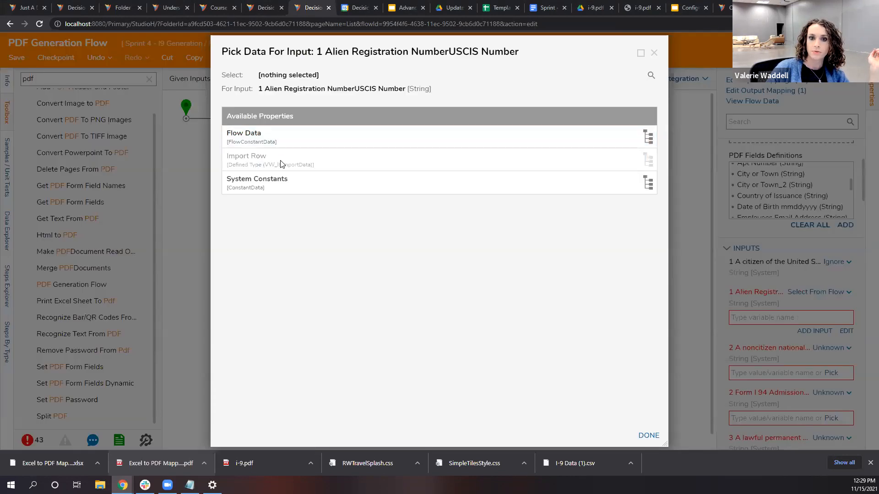
click(280, 157)
scroll(301, 231, down, 4)
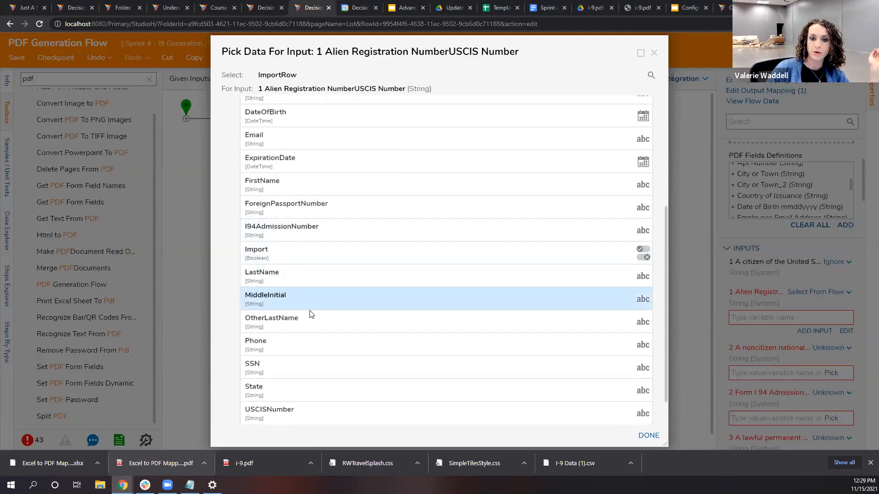
scroll(302, 334, down, 1)
click(295, 371)
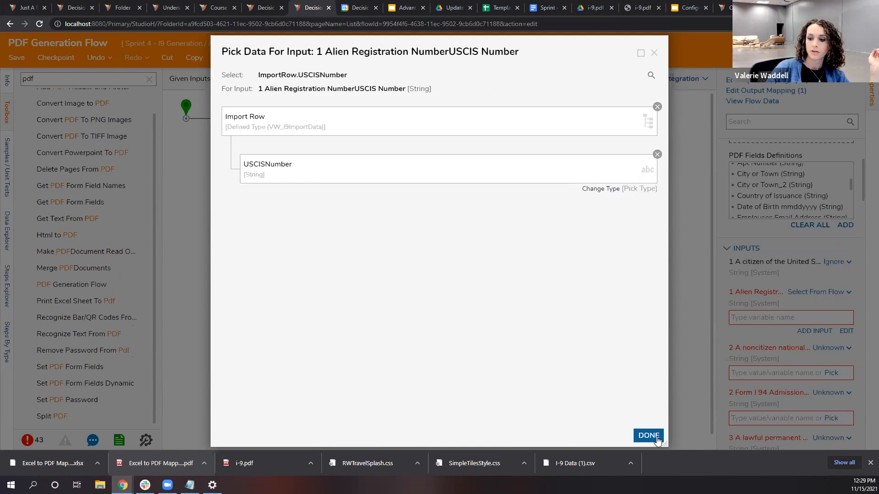
click(647, 435)
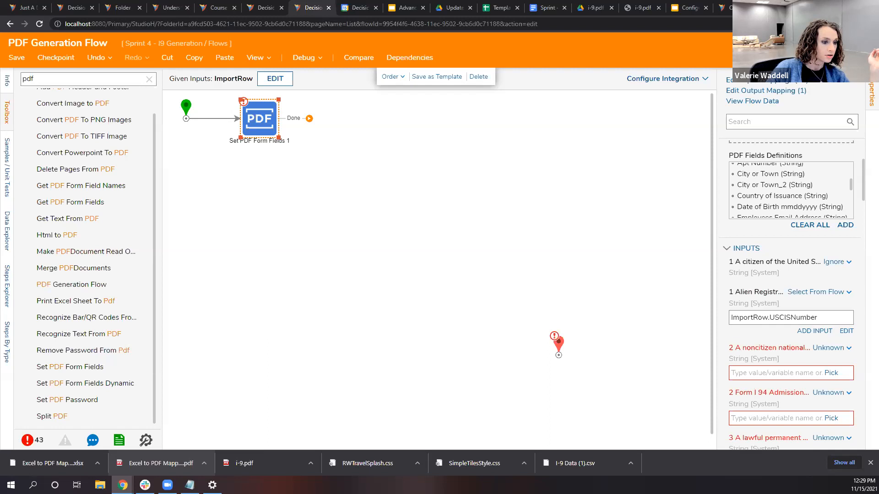
Step: Set the "2 A noncitizen national" input to Ignore and map "2 Form I94 Admission Number" to ImportRow.I94AdmissionNumber
click(840, 348)
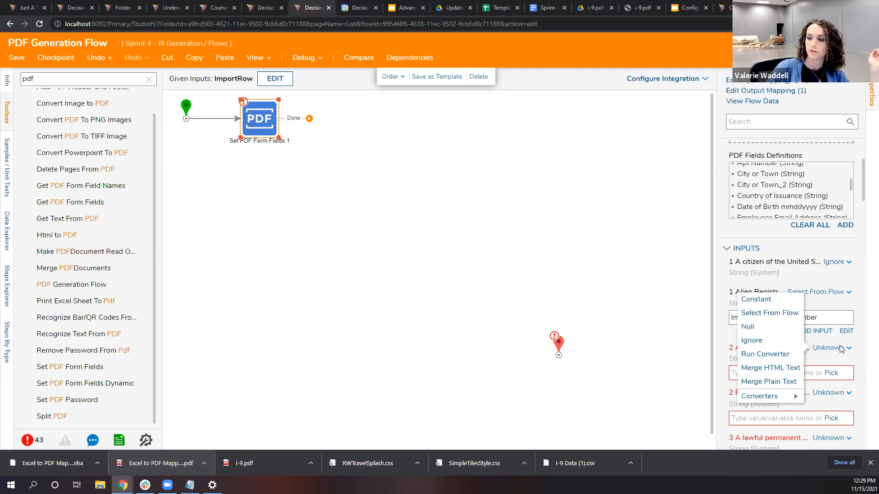
click(780, 340)
scroll(781, 338, down, 1)
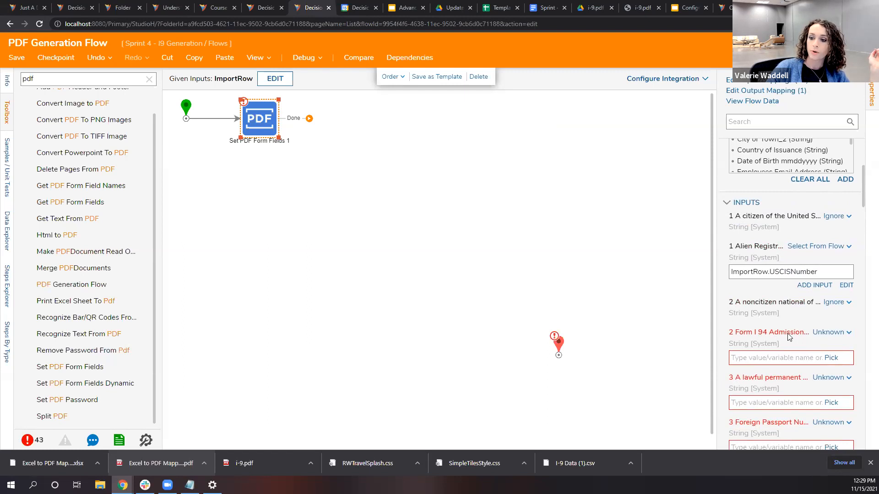
click(831, 357)
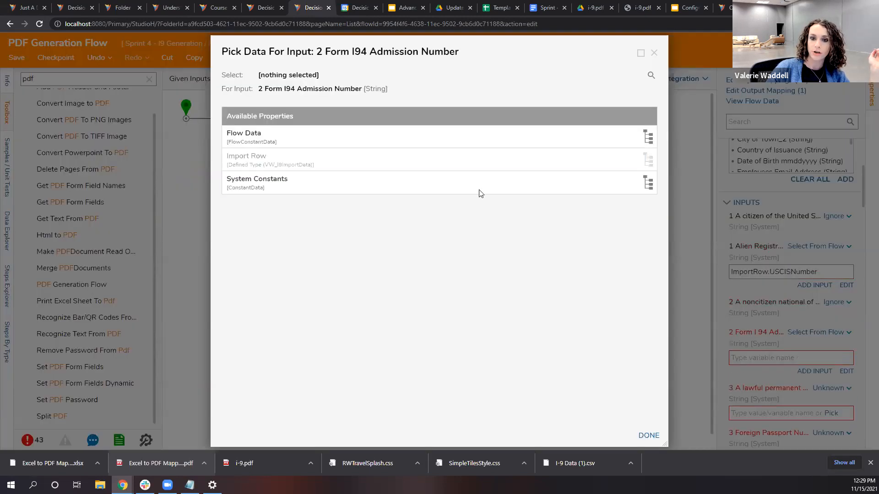
click(373, 167)
scroll(318, 311, down, 3)
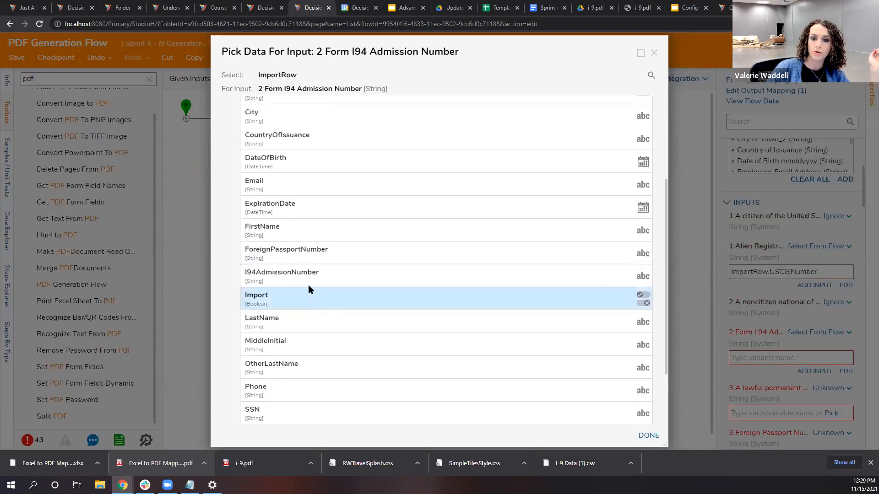
click(308, 282)
click(648, 435)
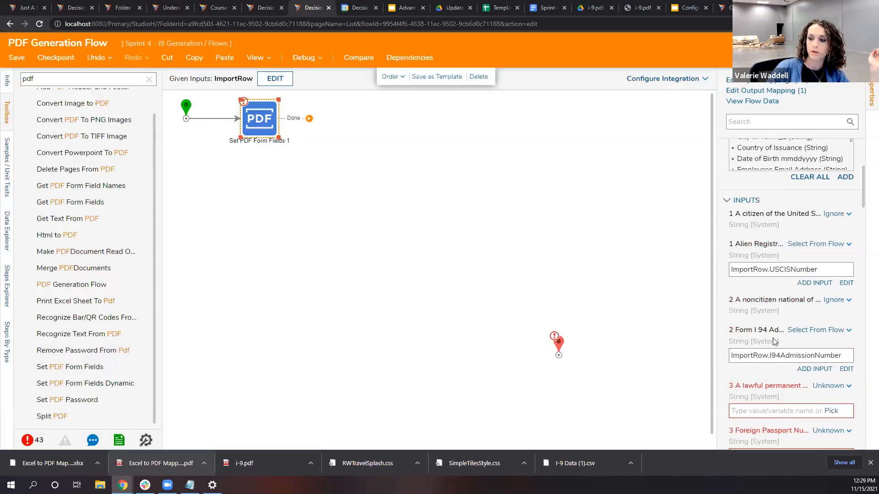
Step: Set the "3 A lawful permanent resident" input to Ignore and map "3 Foreign Passport Number" to ImportRow.ForeignPassportNumber
scroll(773, 341, down, 1)
click(829, 342)
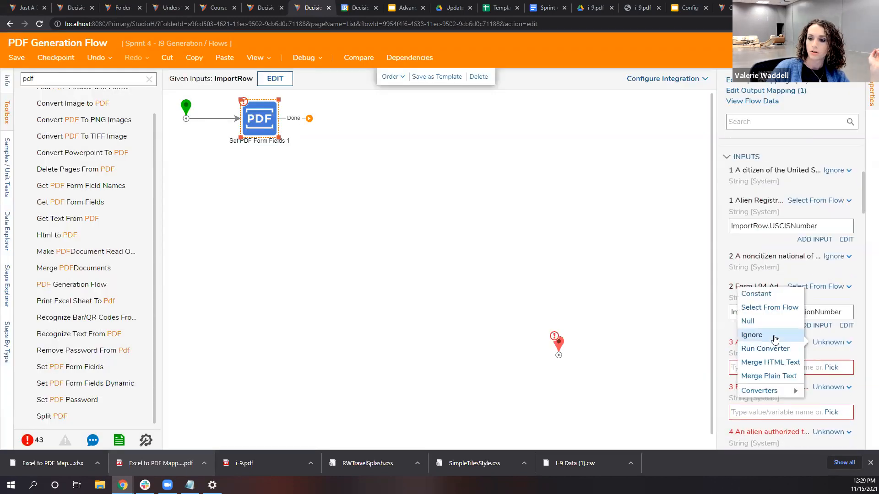
click(775, 339)
scroll(774, 339, down, 1)
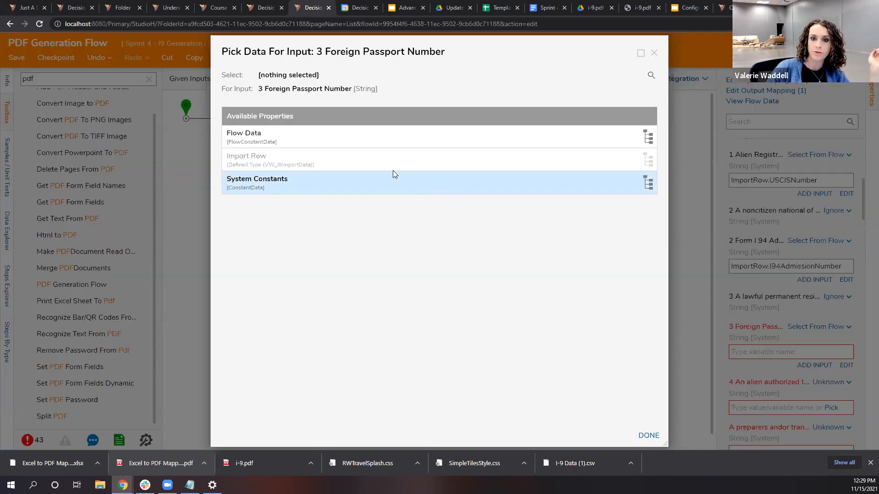
click(280, 166)
scroll(292, 303, down, 3)
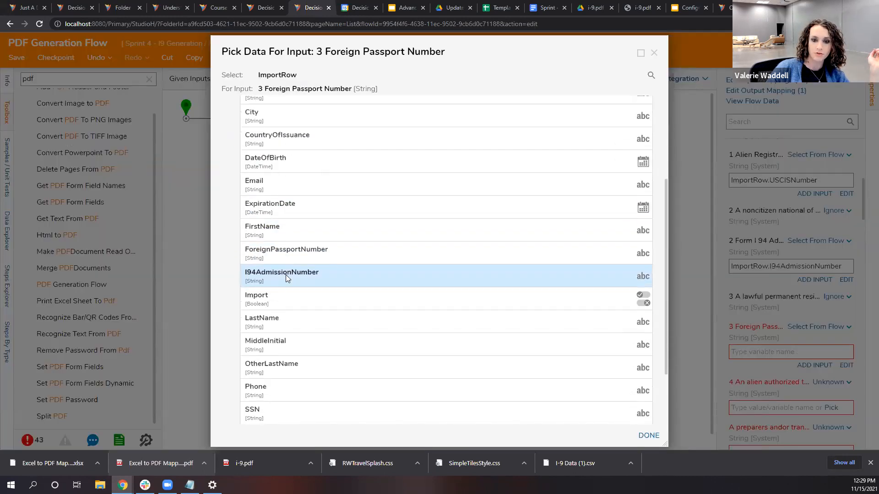
scroll(288, 281, down, 2)
scroll(298, 251, up, 2)
scroll(298, 247, up, 1)
click(300, 264)
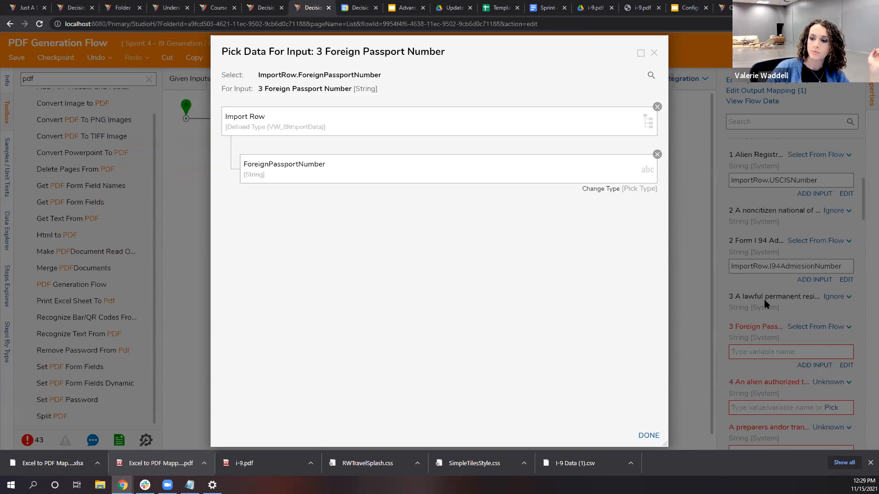
scroll(764, 303, down, 2)
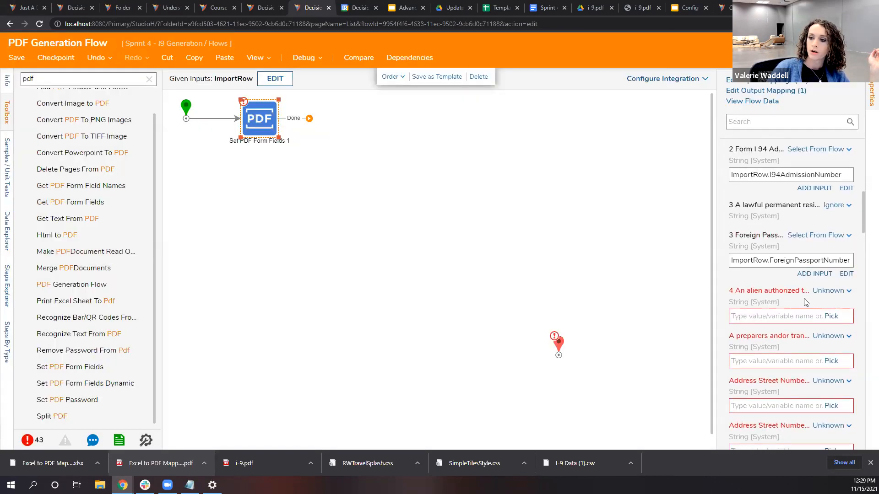
click(829, 290)
click(830, 321)
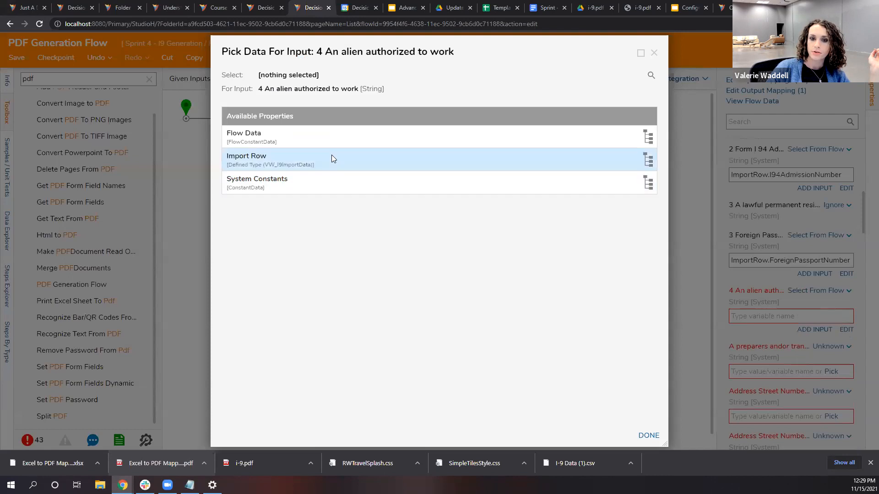
click(332, 156)
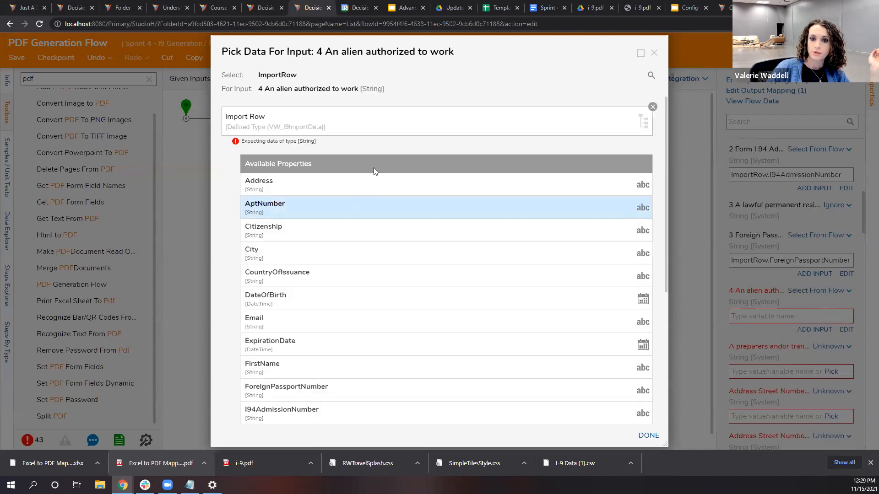
click(654, 54)
Step: Set the "4 An alien authorized to work" and "A preparers andor translators" inputs to Ignore
click(829, 290)
click(755, 284)
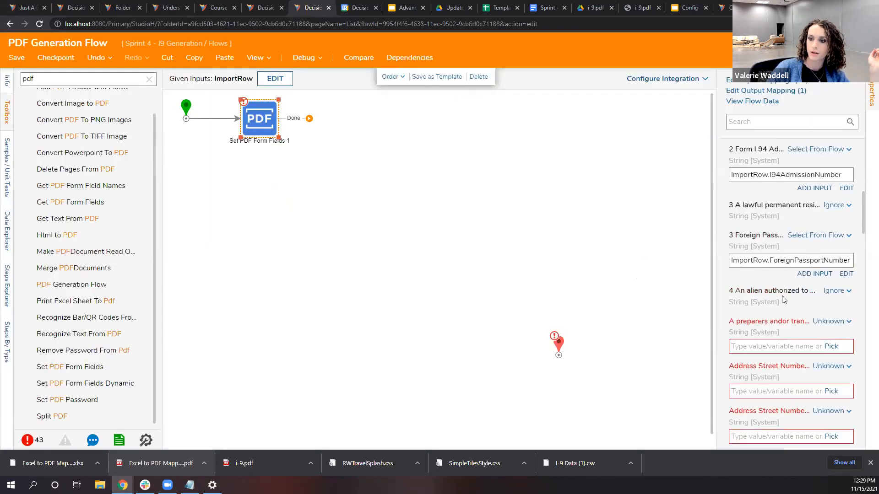
scroll(783, 300, down, 1)
click(842, 276)
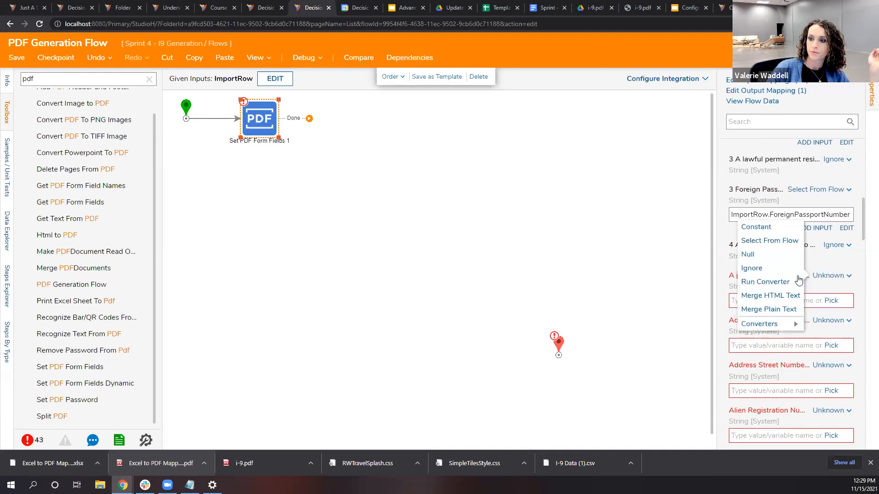
click(751, 268)
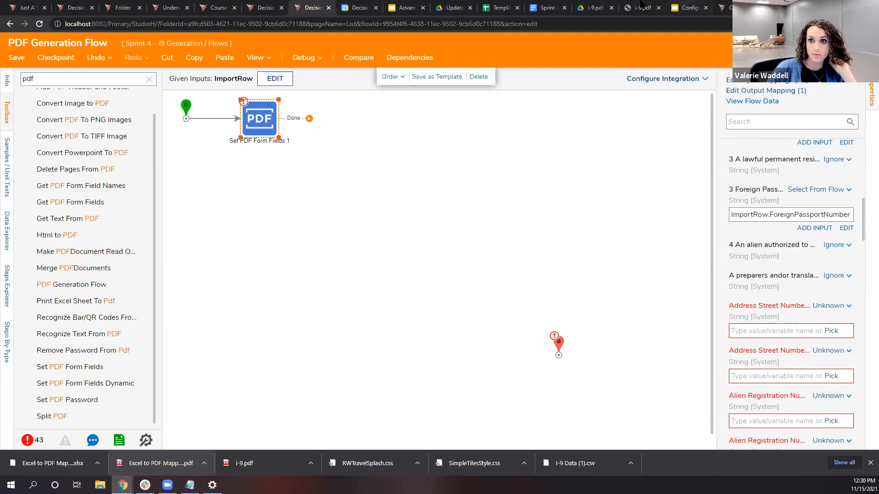
Step: Review the HR Signature form mockup in the Sprint 4 PDF Mapping Requirements document, and return to the PDF Generation Flow
click(547, 8)
scroll(338, 228, down, 2)
scroll(347, 206, up, 8)
scroll(348, 197, up, 20)
scroll(340, 202, up, 20)
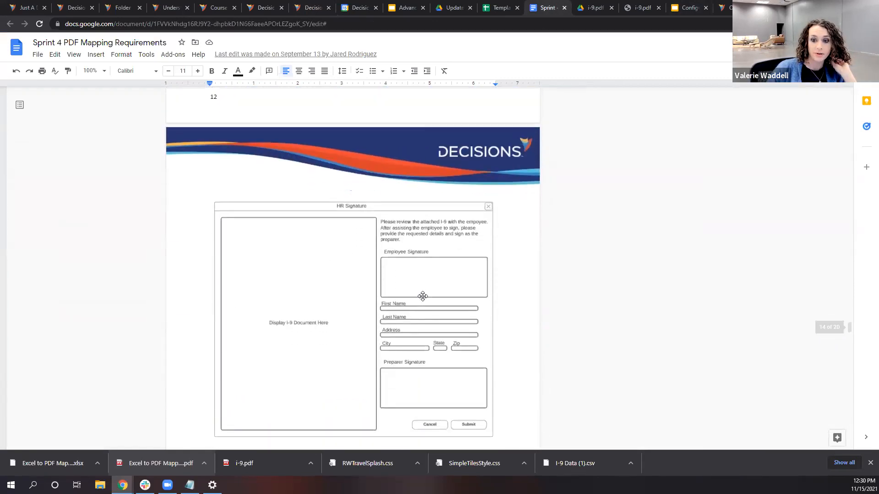
scroll(423, 296, down, 2)
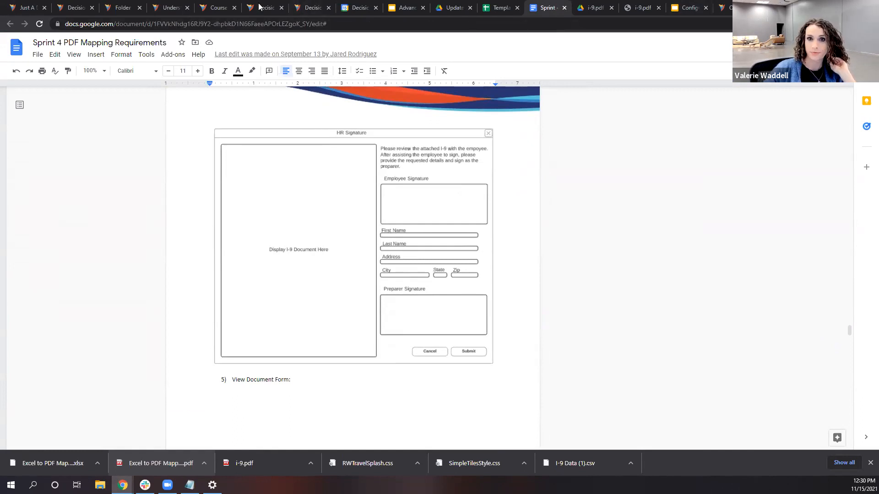
click(313, 8)
Step: Map the "Address Street Number and Name" input to ImportRow.Address
scroll(831, 293, down, 1)
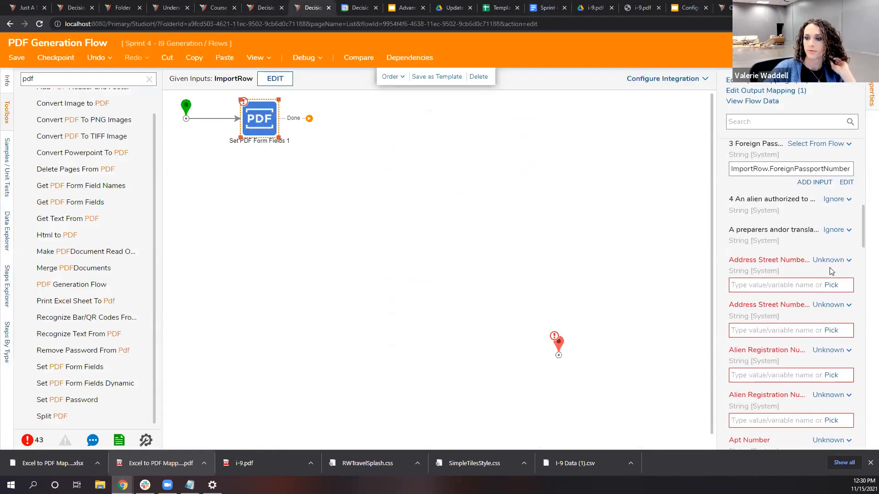
click(780, 285)
click(365, 165)
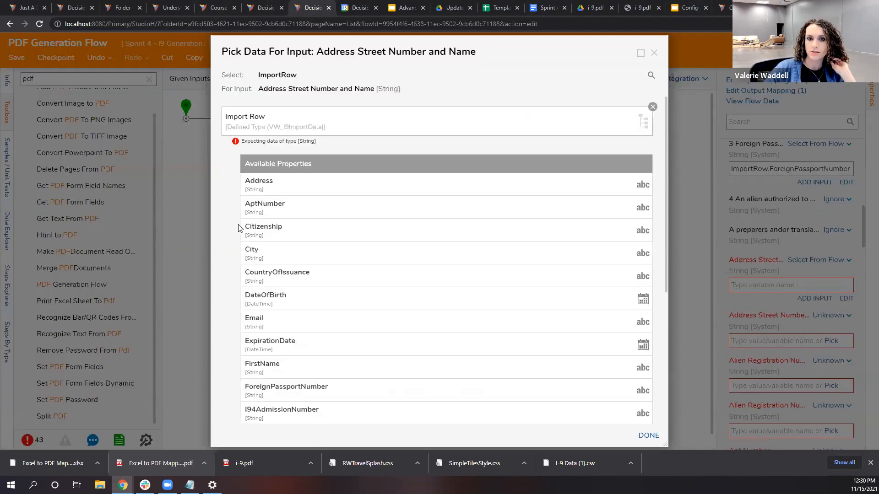
click(292, 190)
click(649, 436)
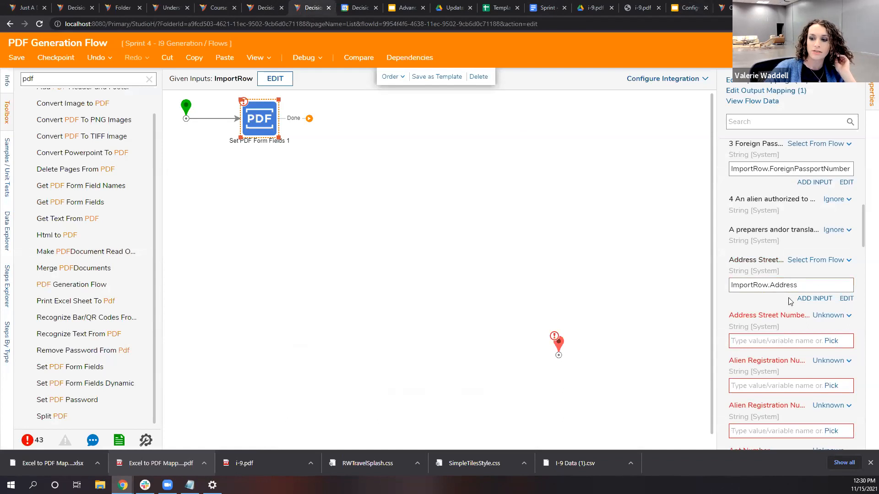
Step: Map the "Address Street Number and Name_2" input to ImportRow.Address
scroll(832, 290, down, 1)
click(831, 295)
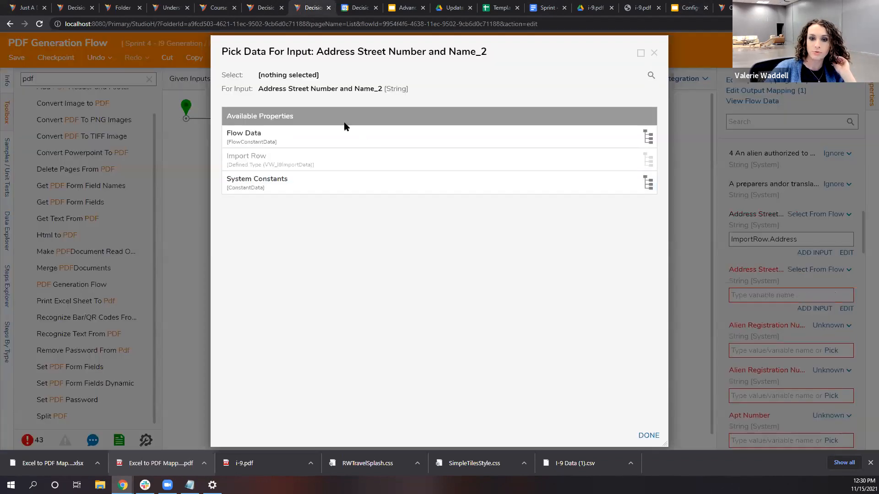
click(327, 156)
click(276, 180)
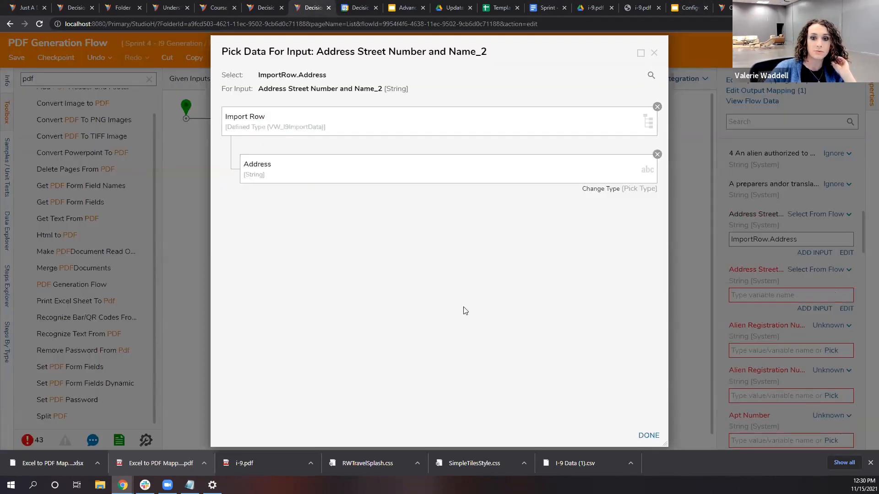
click(648, 434)
scroll(818, 289, down, 2)
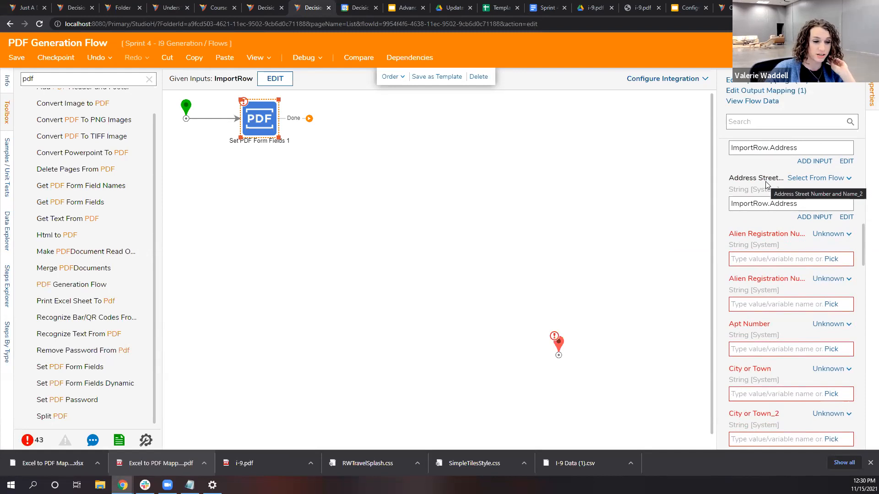
scroll(777, 191, up, 2)
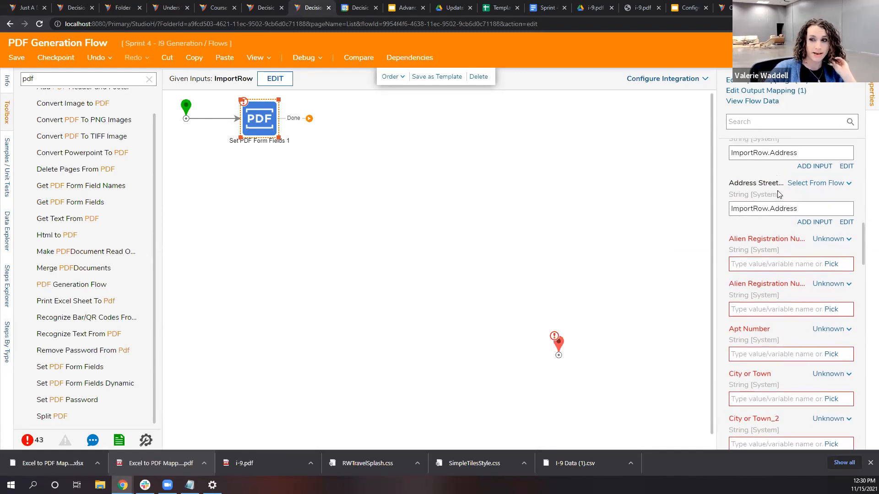
scroll(786, 274, down, 2)
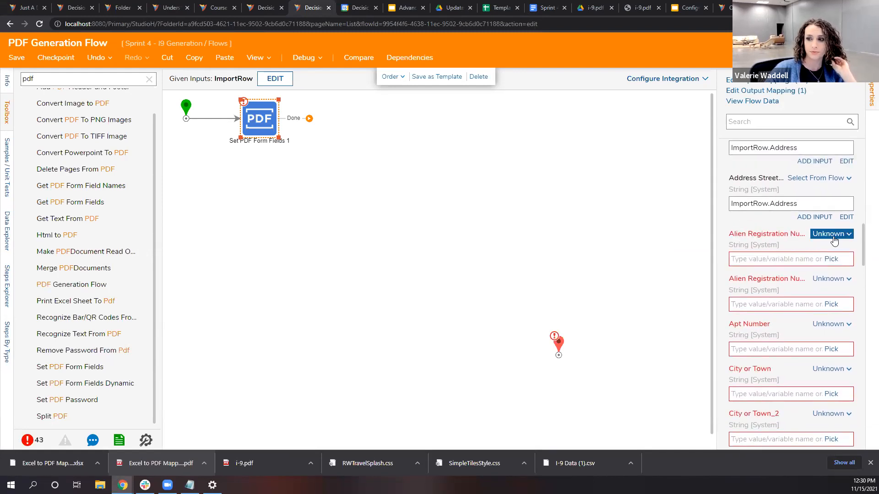
Step: Widen the properties area and map the "Alien Registration Number USCIS Number 1" input to ImportRow.USCISNumber
click(832, 235)
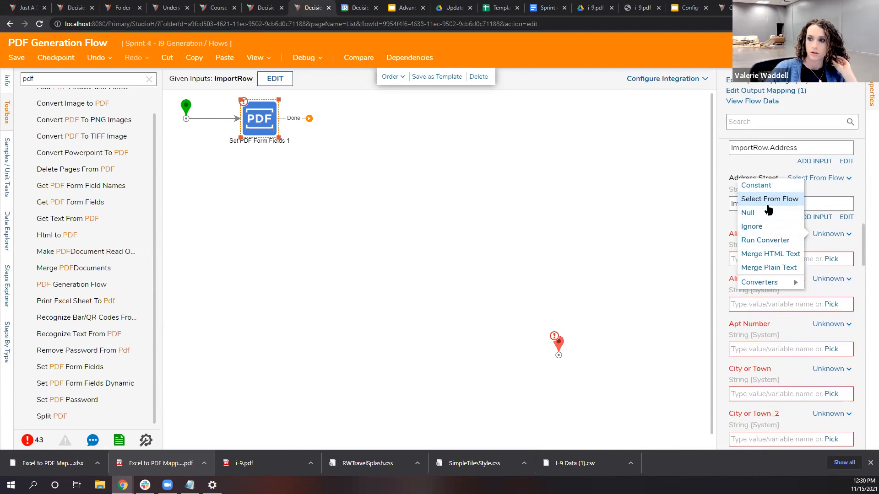
click(736, 219)
drag(708, 232, 678, 233)
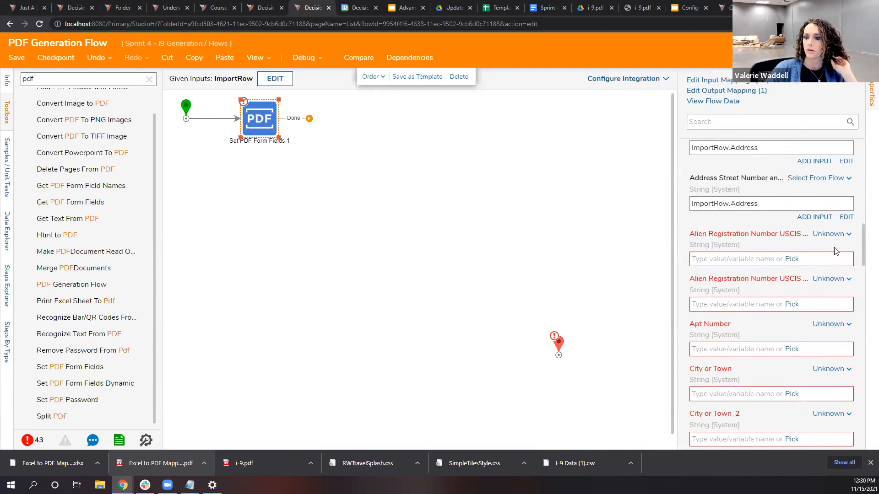
click(791, 259)
click(341, 154)
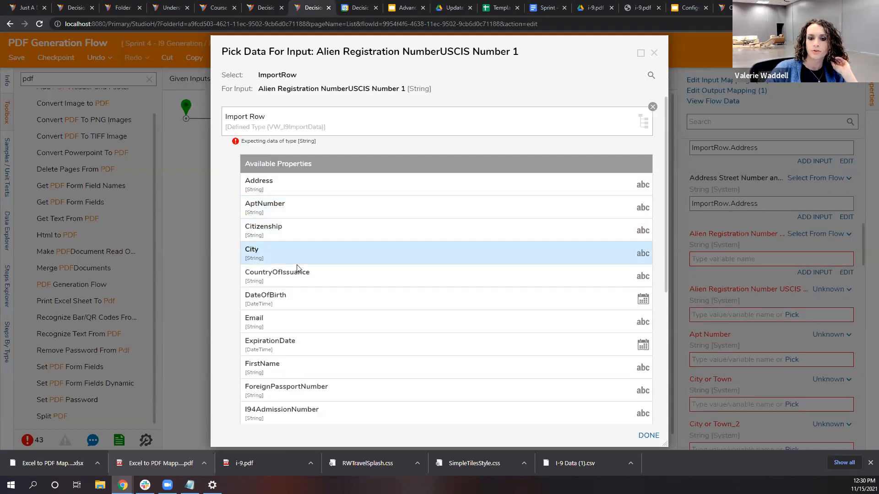
scroll(281, 330, down, 3)
scroll(292, 288, down, 2)
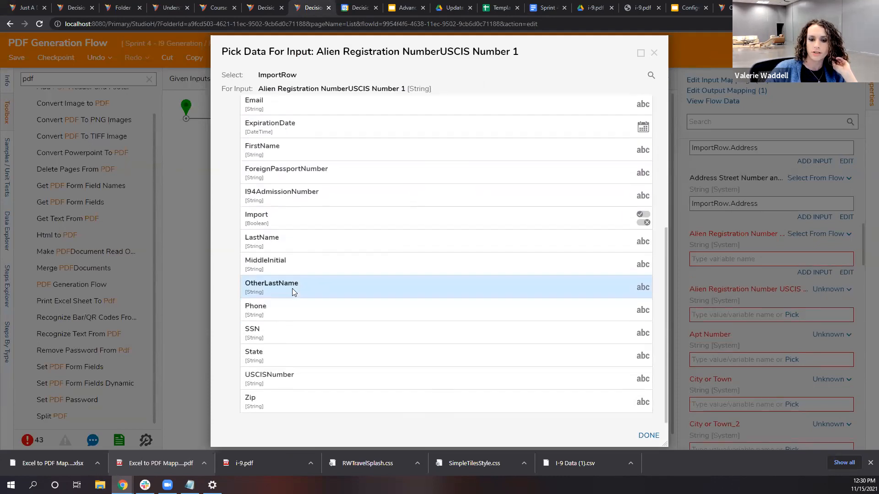
click(287, 372)
click(657, 436)
Step: Widen the properties area further and set the "Alien Registration Number USCIS Number 2" input to Ignore
scroll(740, 272, down, 1)
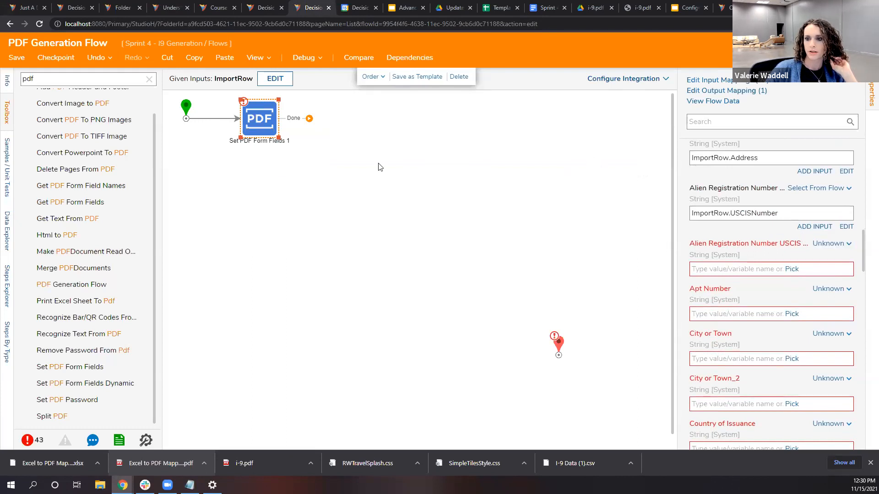
drag(678, 228, 525, 234)
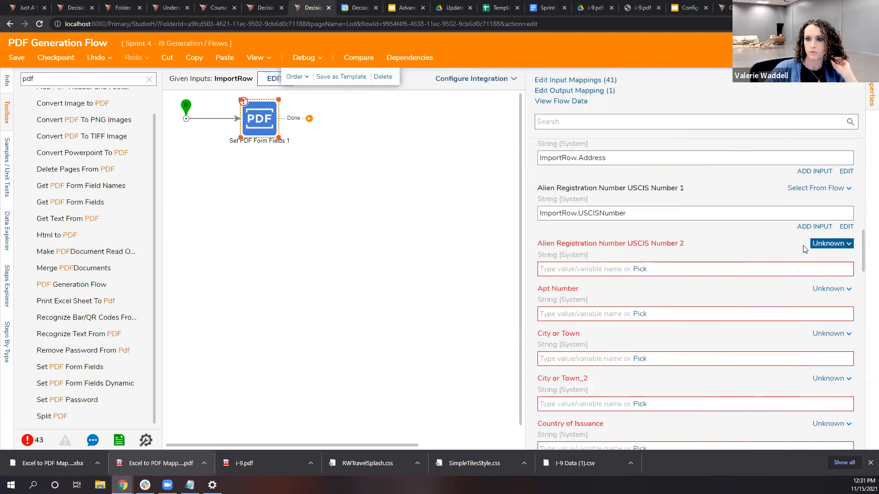
click(833, 246)
click(778, 237)
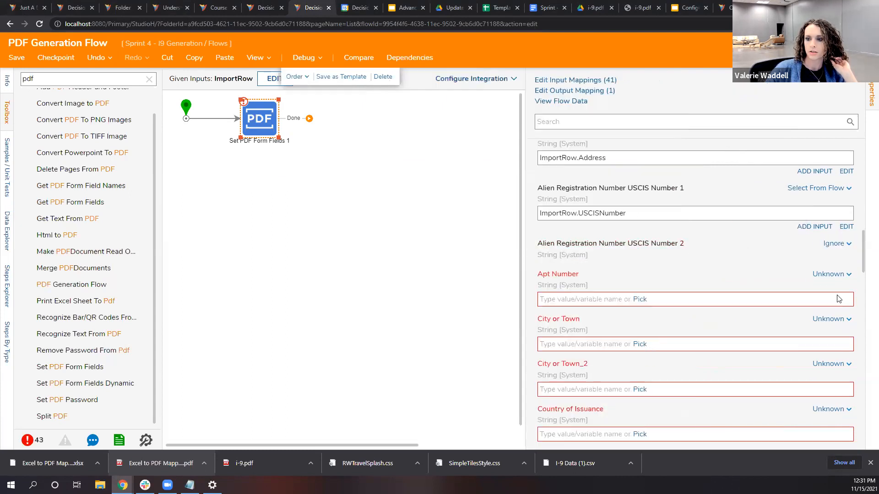
Step: Map the "Apt Number" input to ImportRow.AptNumber from the flow data
click(831, 274)
click(769, 239)
click(639, 299)
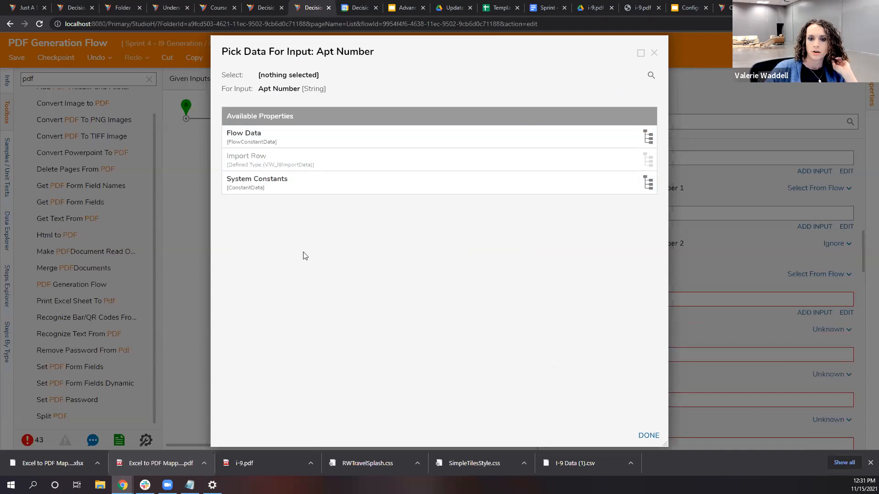
click(247, 159)
scroll(295, 274, down, 1)
click(292, 162)
click(648, 435)
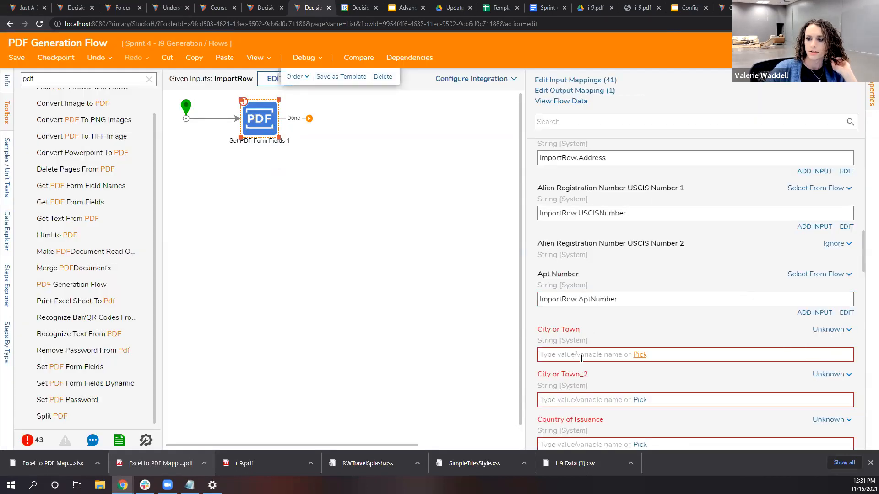
Step: Map the "City or Town" input to ImportRow.City
click(633, 355)
click(323, 147)
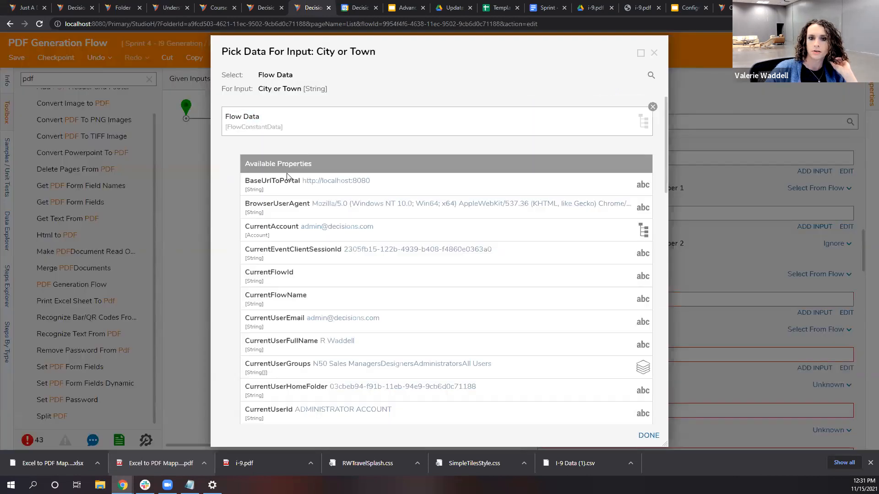
click(652, 106)
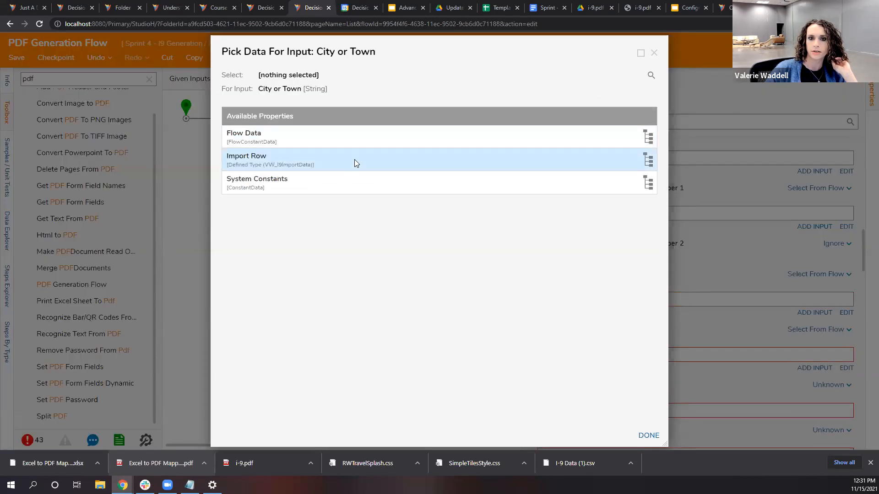
click(354, 160)
click(352, 253)
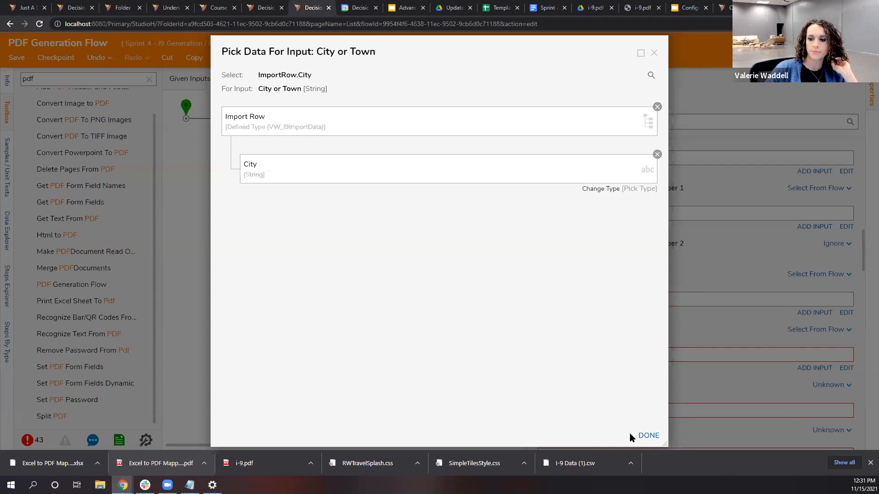
click(646, 435)
Step: Set the "City or Town_2" input of the Set PDF Form Fields step to Ignore
scroll(686, 329, down, 3)
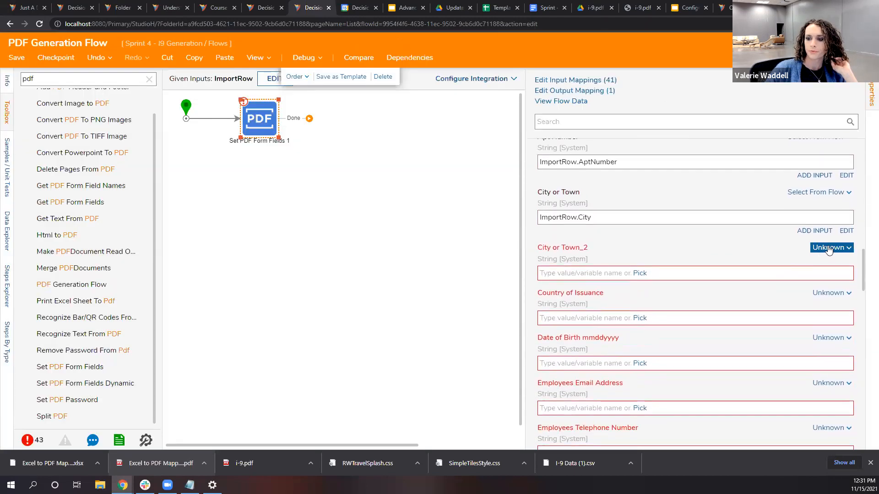
click(828, 248)
click(758, 238)
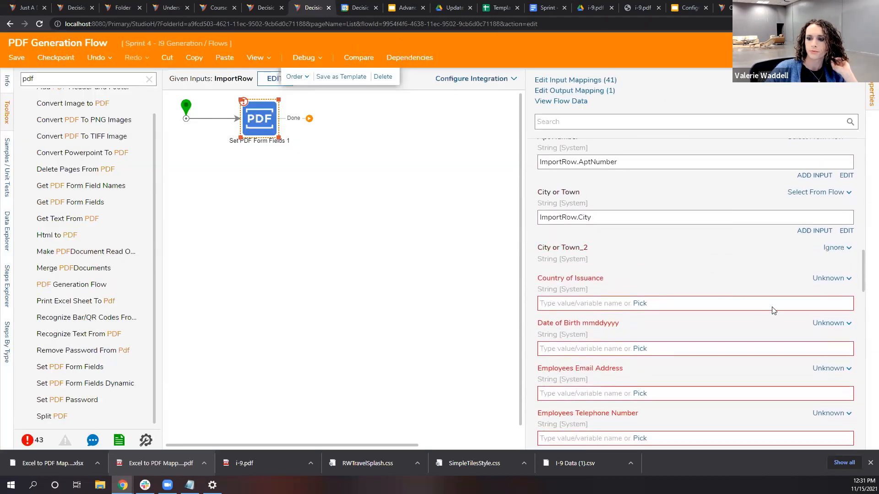
Step: Map the "Country of Issuance" input to ImportRow.CountryOfIssuance
click(829, 278)
click(762, 243)
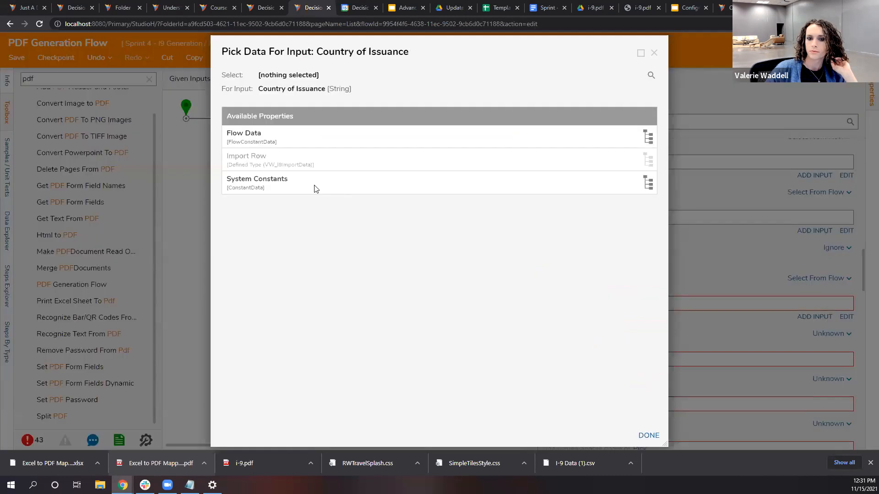
click(256, 159)
scroll(305, 236, down, 2)
click(305, 234)
click(648, 435)
Step: Map the "Date of Birth mmddyyyy" input to ImportRow.DateOfBirth
scroll(680, 290, down, 2)
click(829, 242)
click(752, 207)
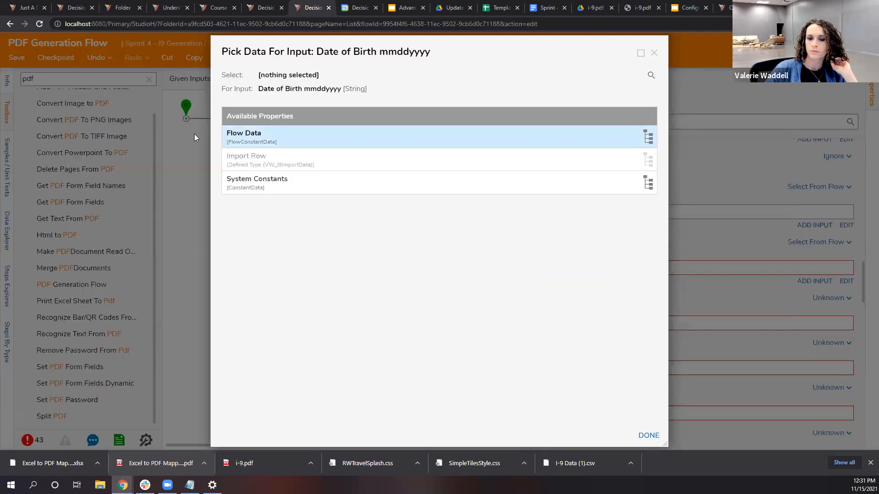
click(237, 159)
scroll(333, 262, down, 1)
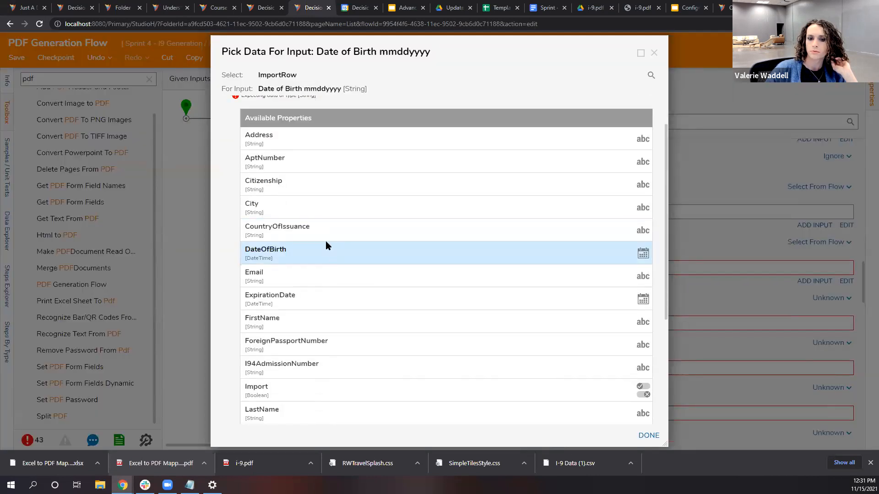
click(324, 257)
click(649, 435)
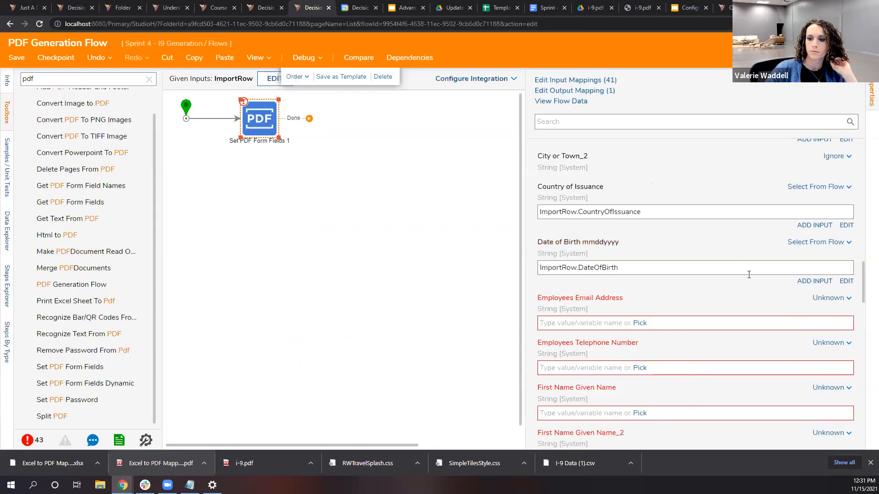
Step: Map the "Employees Email Address" input to ImportRow.Email
scroll(778, 270, down, 2)
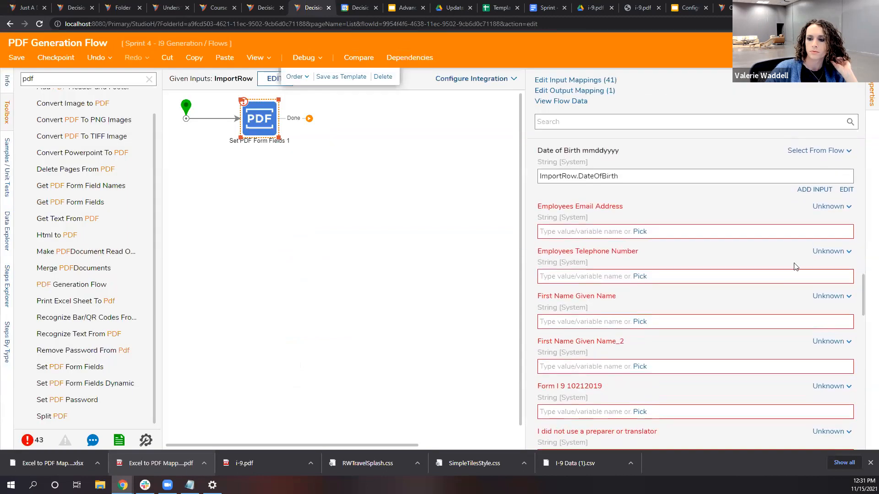
click(639, 232)
click(302, 146)
click(654, 108)
click(357, 165)
scroll(287, 293, down, 1)
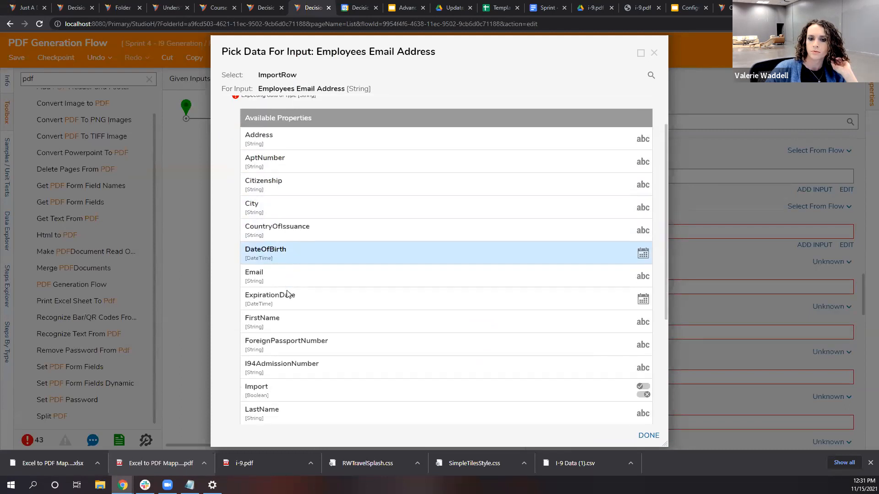
click(316, 277)
click(648, 436)
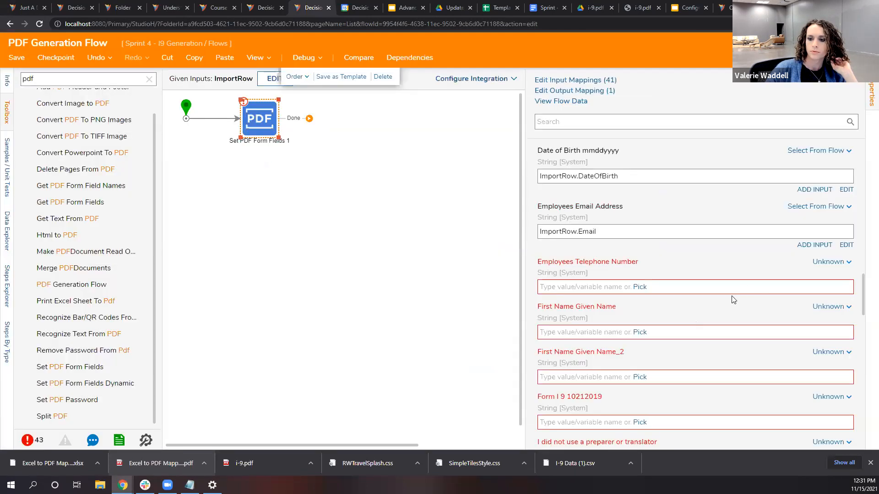
Step: Map the "Employees Telephone Number" input to ImportRow.Phone
click(640, 287)
click(364, 164)
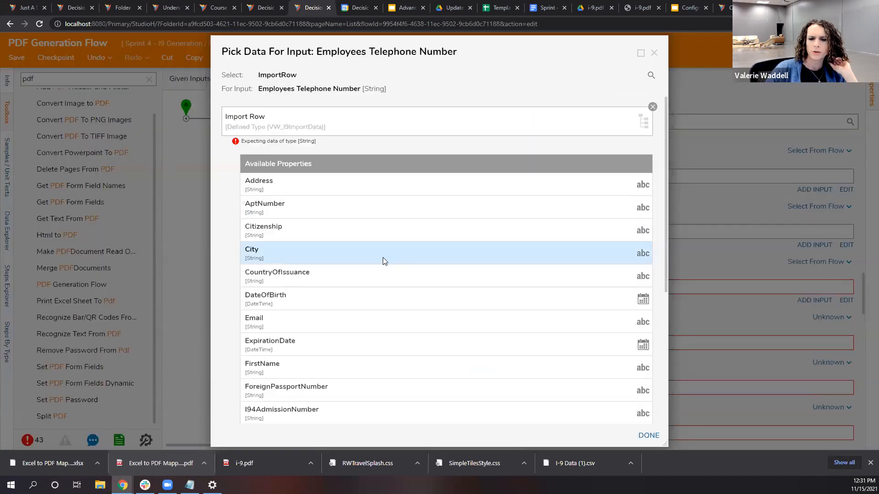
scroll(383, 257, down, 3)
scroll(303, 288, down, 2)
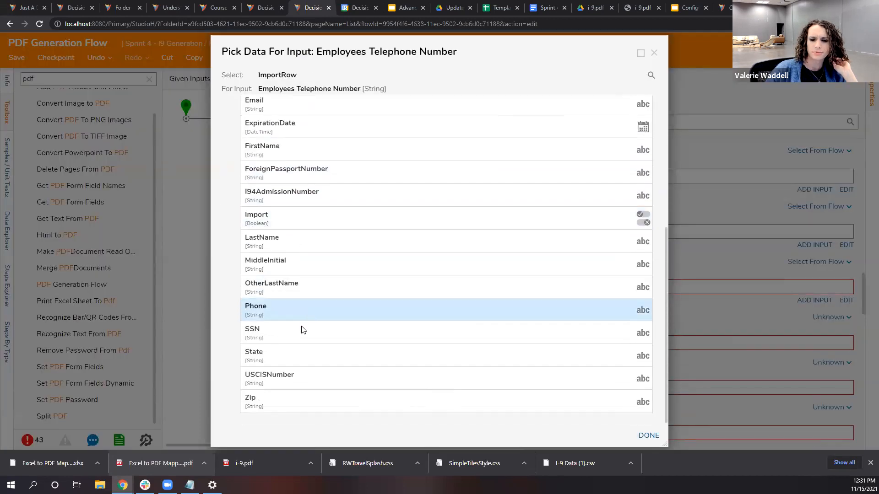
click(298, 307)
click(648, 435)
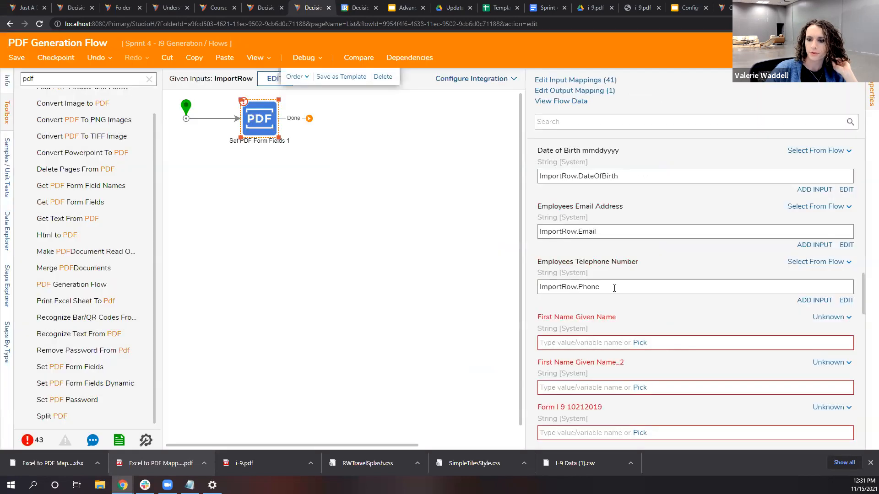
Step: Map the "First Name Given Name" input to ImportRow.FirstName
click(639, 344)
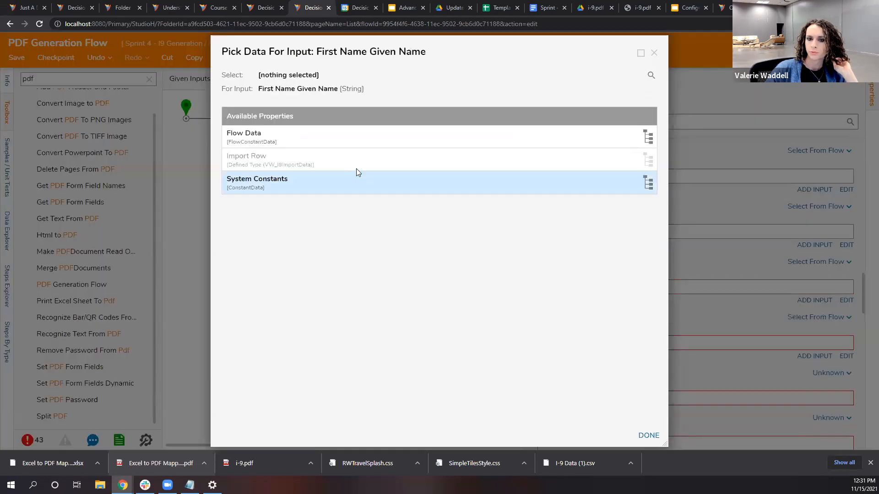
click(356, 165)
scroll(293, 291, down, 3)
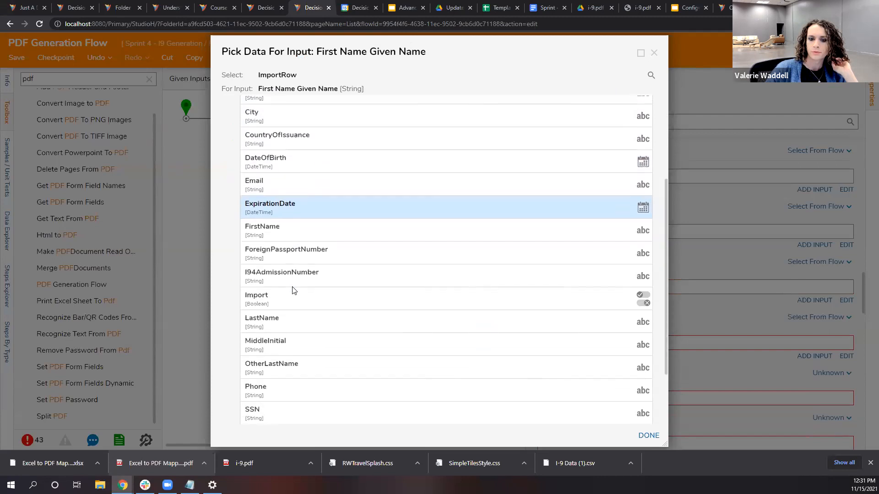
click(274, 227)
click(649, 436)
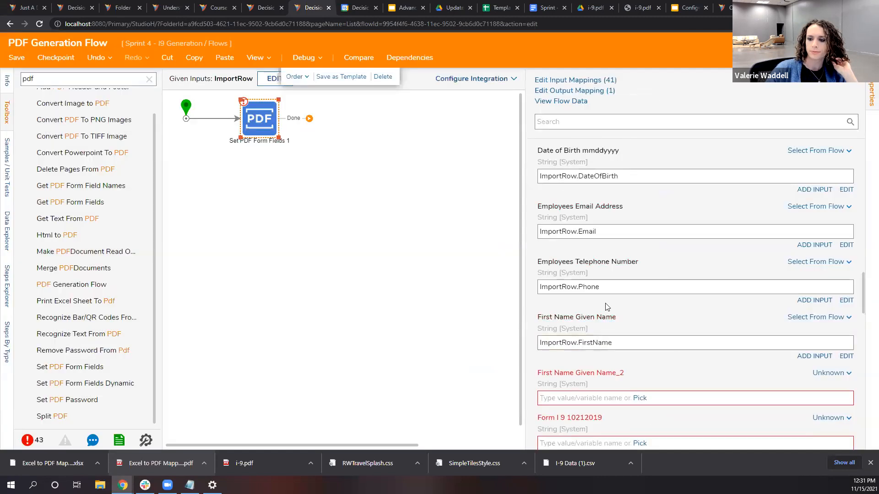
scroll(691, 387, down, 2)
click(821, 284)
click(772, 250)
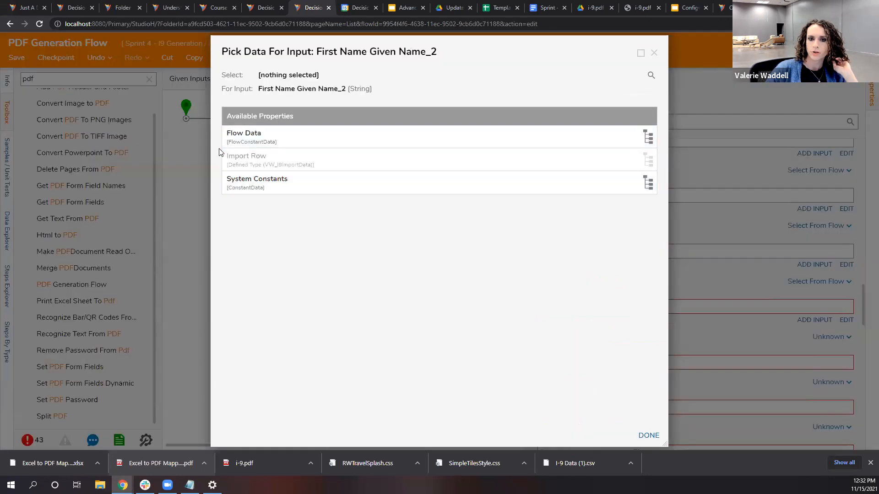
click(297, 161)
scroll(302, 215, down, 4)
scroll(286, 242, down, 2)
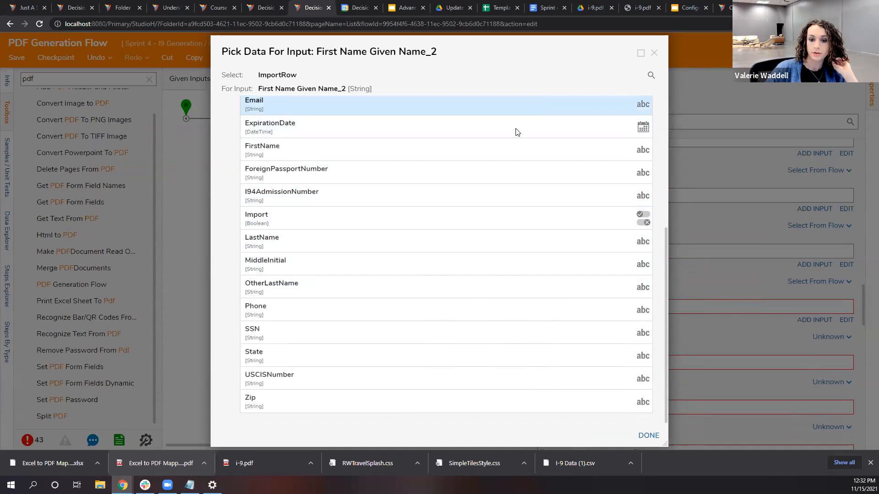
click(653, 55)
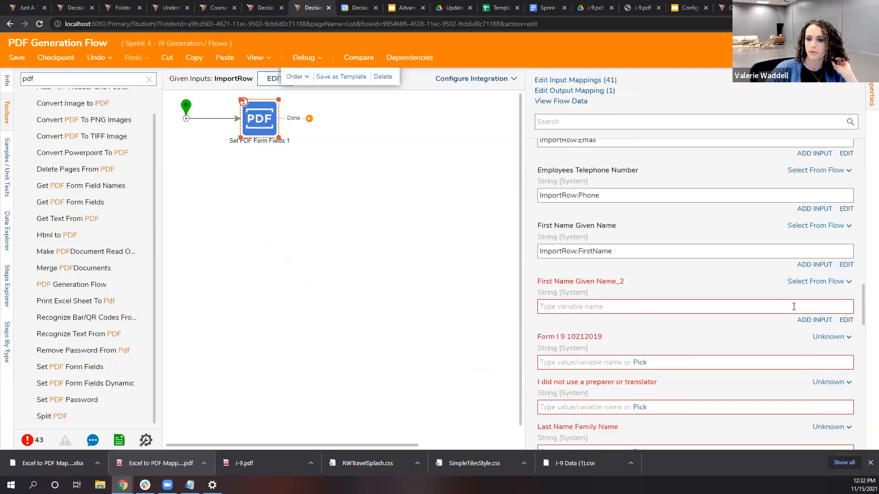
Step: Set the "First Name Given Name_2", "Form I 9 10212019" and "I did not use a preparer or translator" inputs to Ignore
click(834, 284)
click(709, 272)
scroll(755, 263, down, 3)
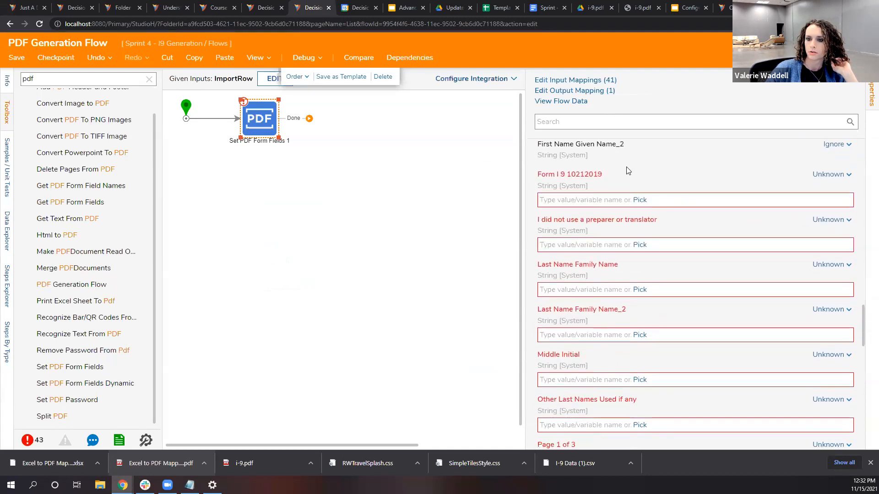
click(824, 176)
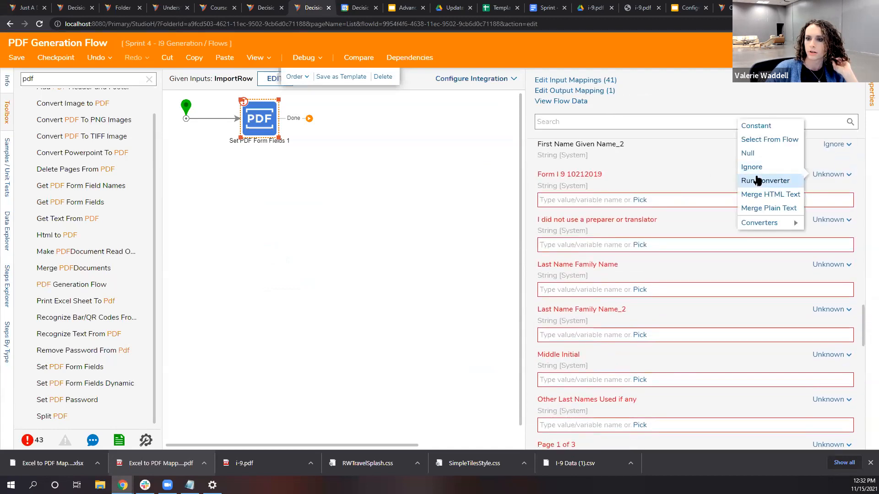
click(760, 166)
click(831, 206)
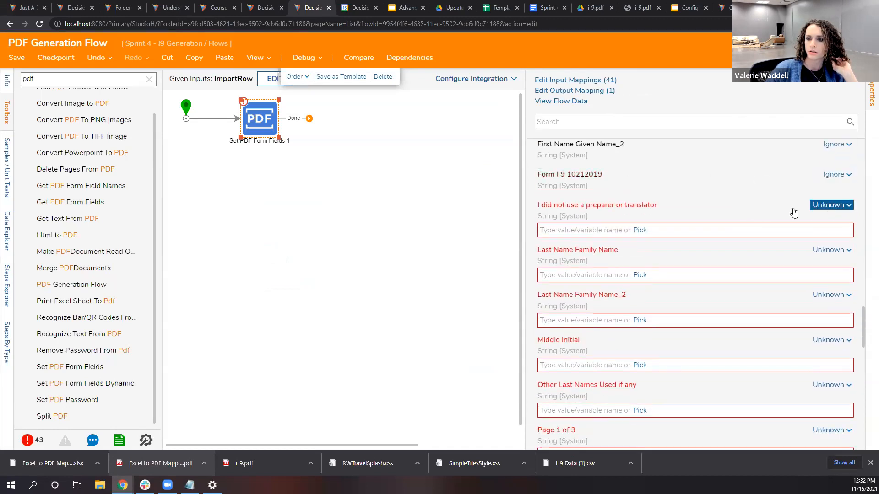
click(769, 194)
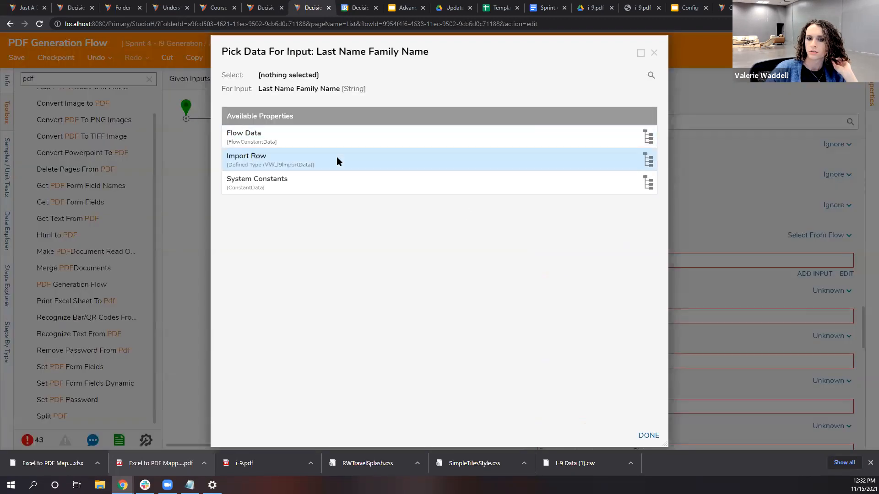
Step: Map the "Last Name Family Name" input to ImportRow.LastName
click(336, 156)
scroll(311, 234, down, 3)
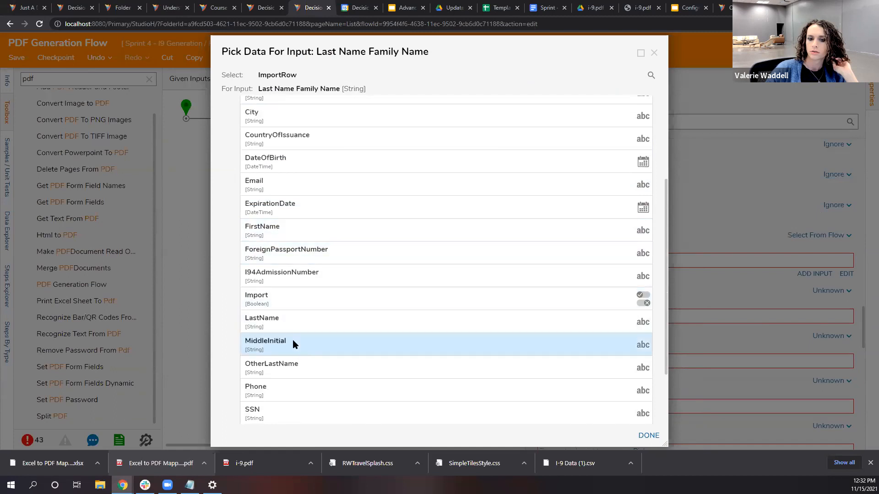
click(293, 326)
click(645, 436)
Step: Set the "Last Name Family Name_2" input to Ignore
scroll(638, 262, down, 1)
click(831, 245)
click(771, 239)
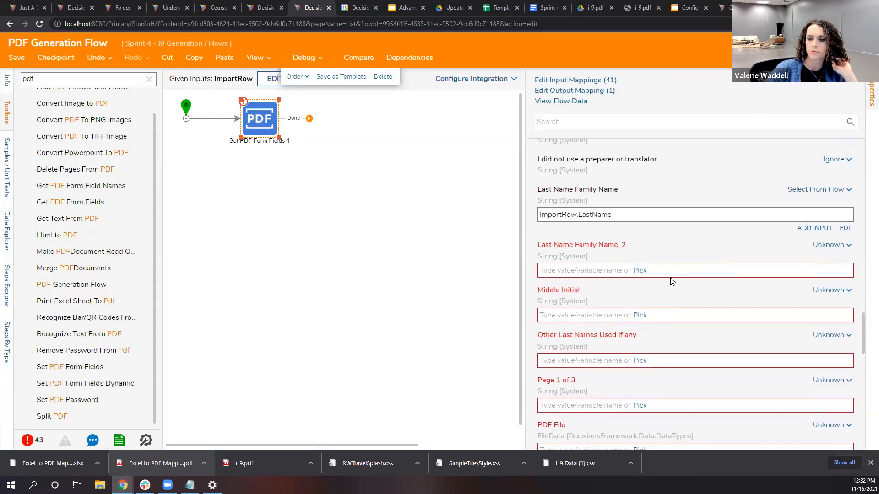
Step: Map the "Middle Initial" input to ImportRow.MiddleInitial
click(640, 301)
click(348, 159)
scroll(283, 247, down, 3)
scroll(296, 293, down, 1)
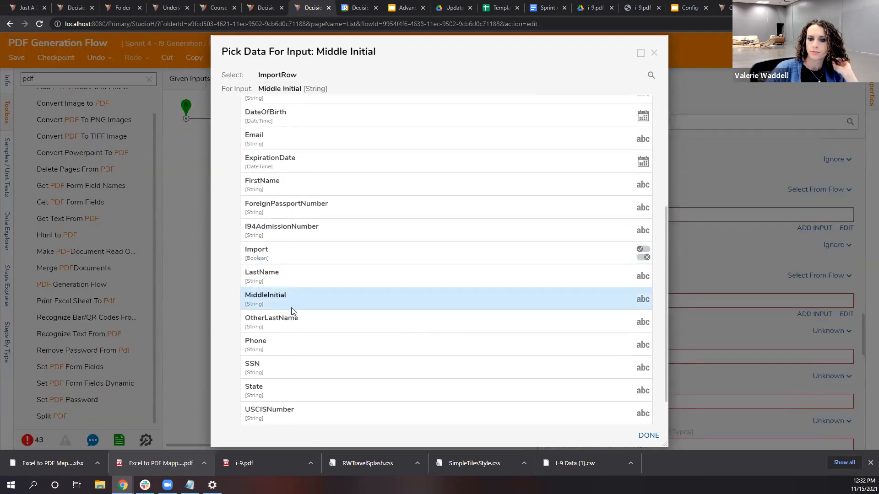
click(291, 309)
click(649, 435)
Step: Map the "Other Last Names Used if any" input to ImportRow.OtherLastName
scroll(668, 312, down, 1)
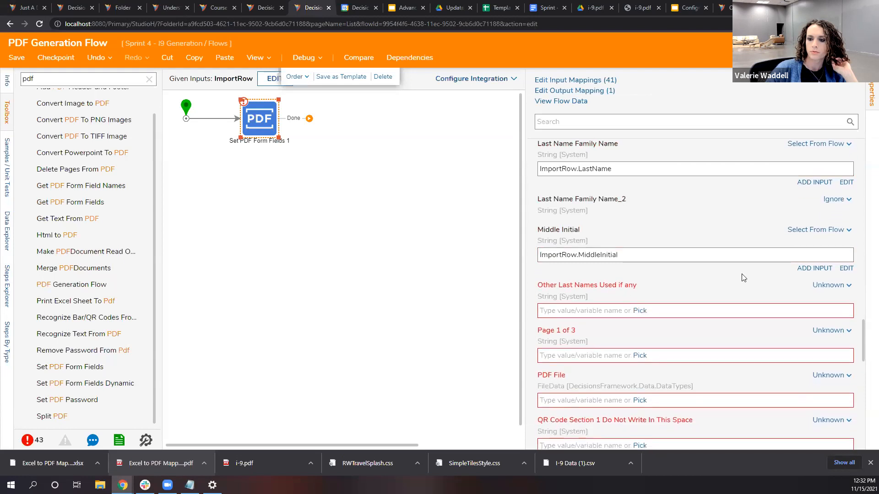
click(639, 311)
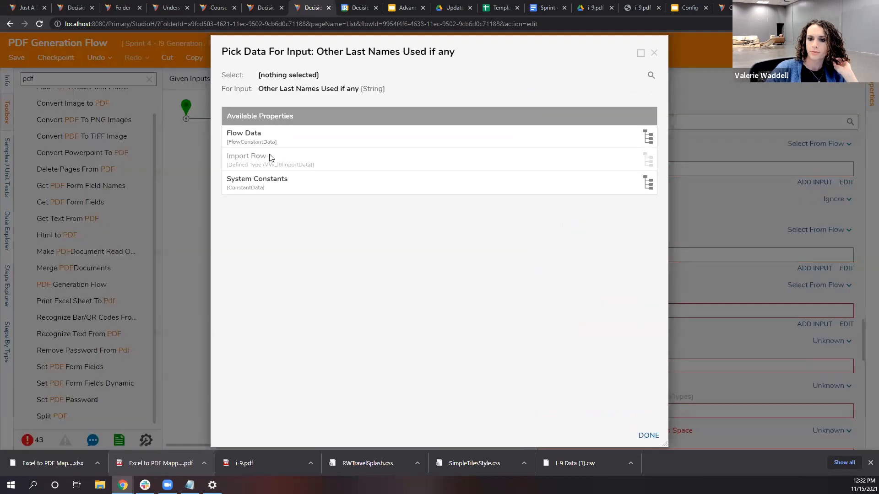
click(265, 168)
scroll(280, 233, down, 2)
scroll(280, 234, down, 3)
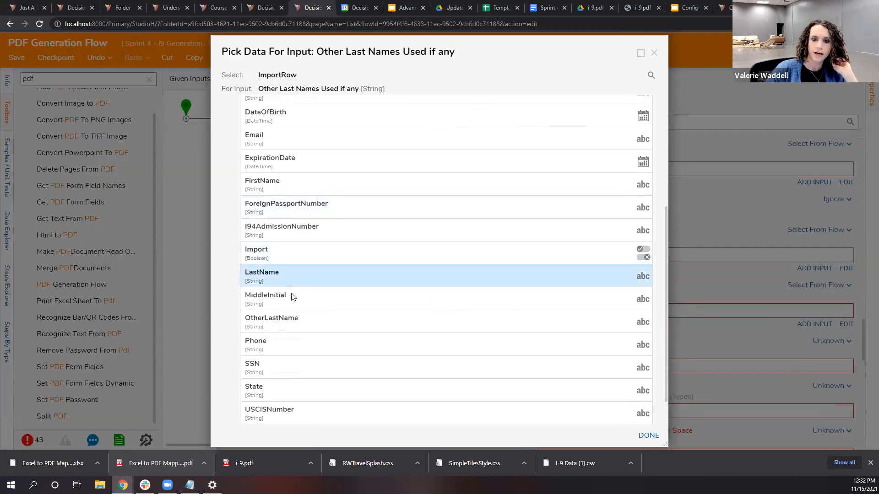
click(295, 315)
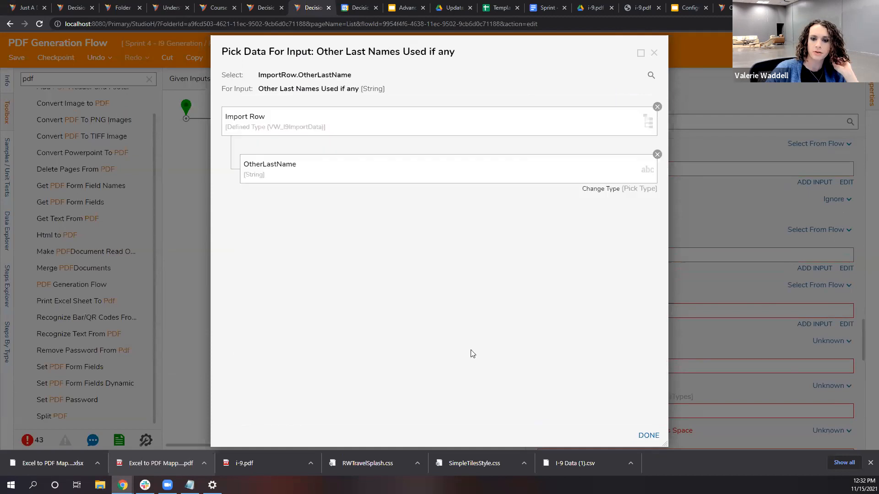
click(649, 435)
Step: Set the "Page 1 of 3", "PDF File" and "QR Code Section 1 Do Not Write In This Space" inputs to Ignore
scroll(648, 295, down, 1)
scroll(852, 283, down, 1)
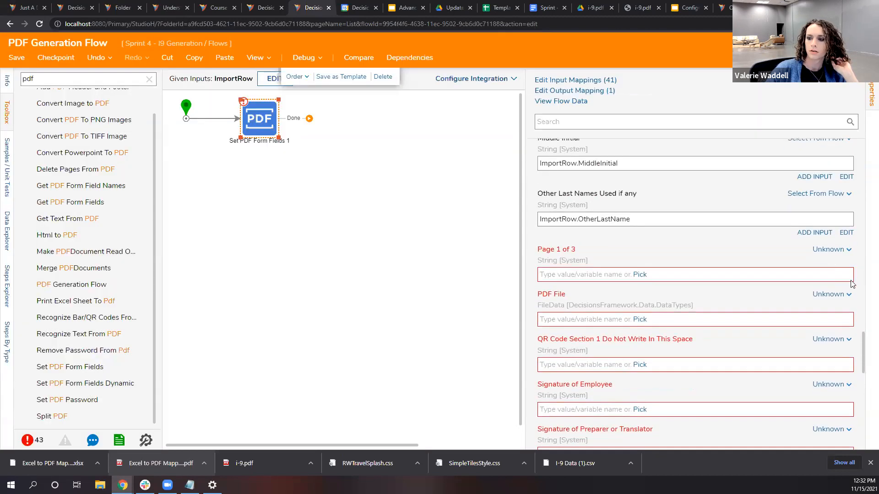
click(831, 250)
click(750, 242)
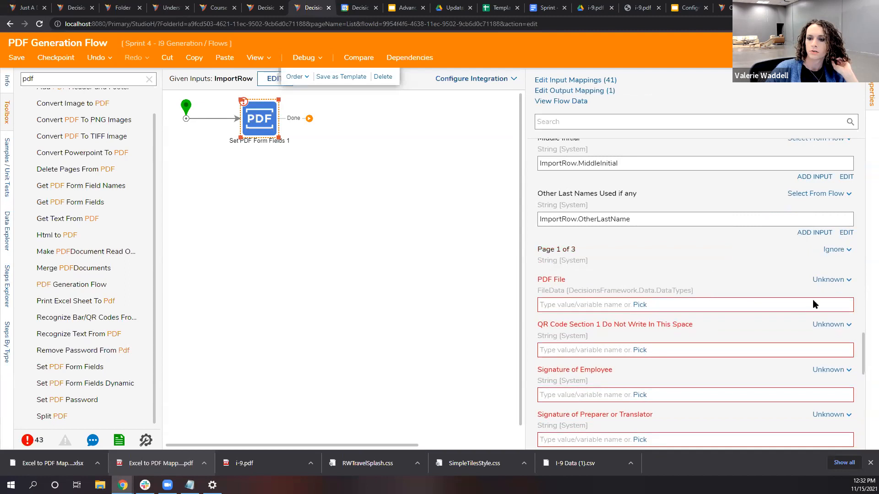
click(830, 280)
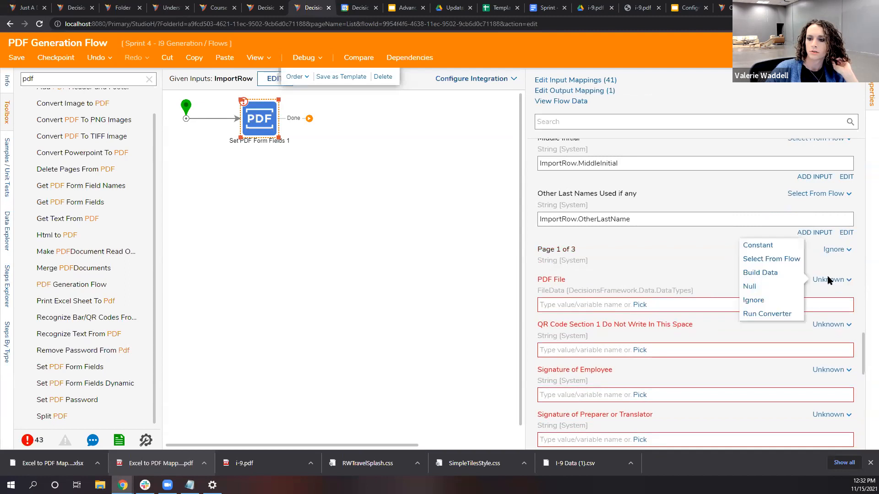
click(763, 305)
scroll(730, 313, down, 1)
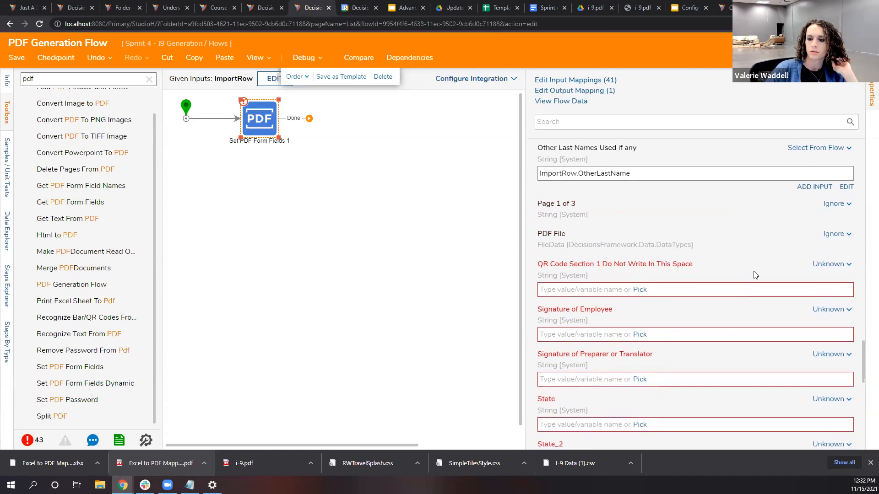
click(840, 271)
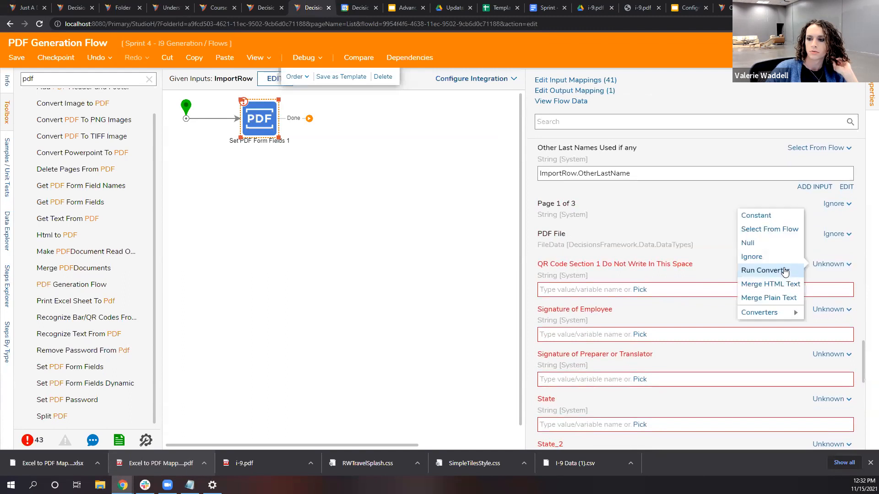
click(760, 255)
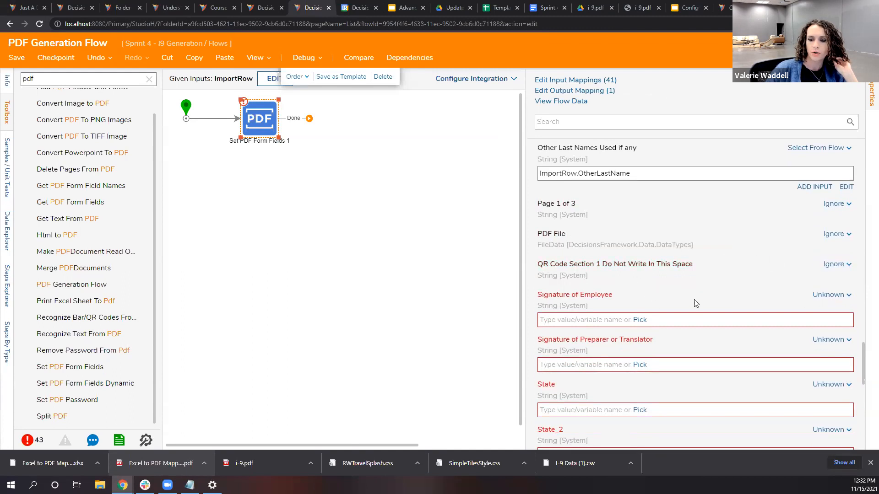
Step: Set the "Signature of Employee" and "Signature of Preparer or Translator" inputs to Ignore
scroll(695, 304, down, 1)
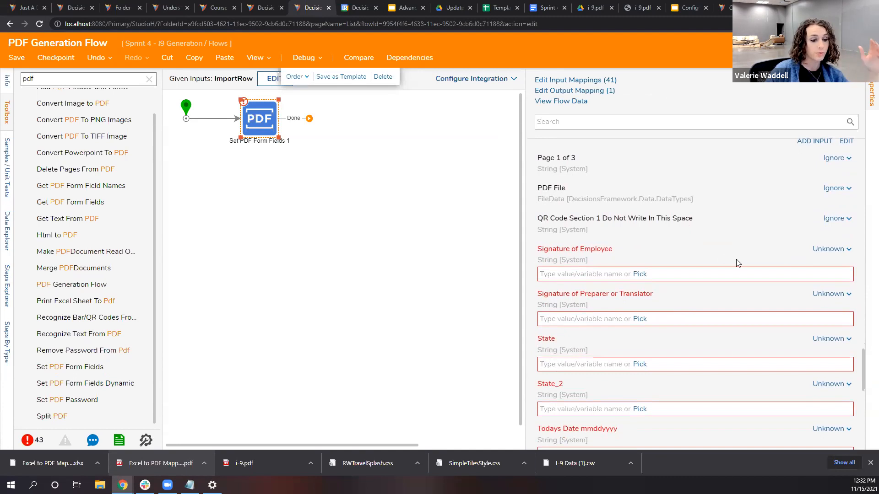
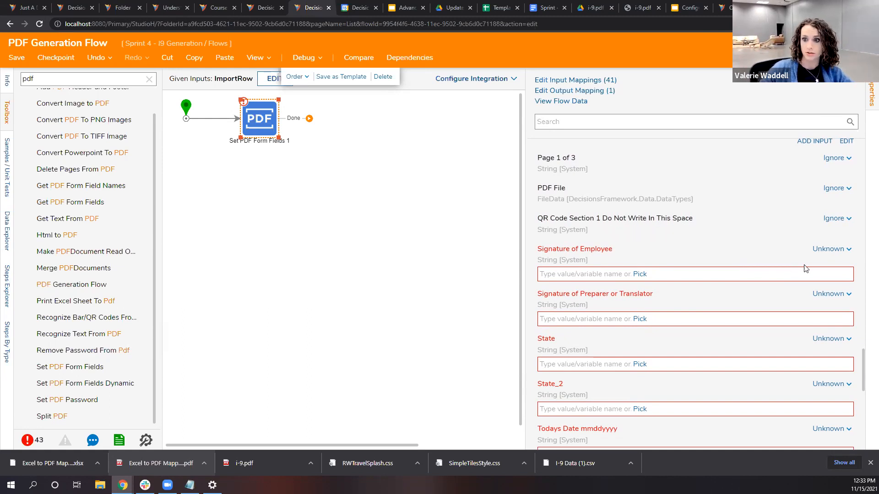
click(830, 249)
click(753, 241)
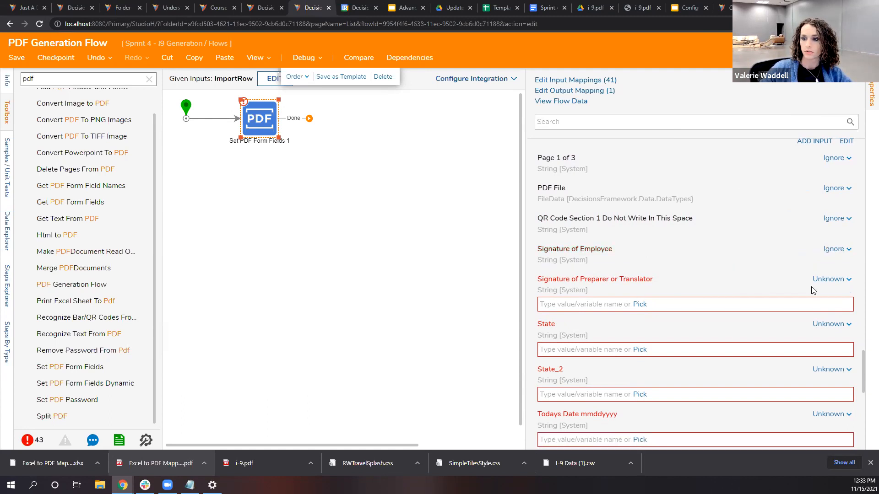
click(845, 280)
click(751, 271)
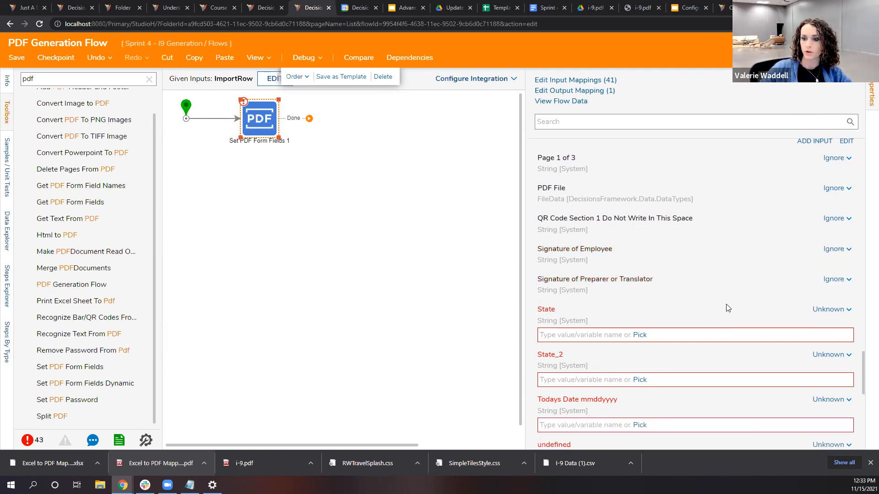
Step: Map the "State" input to ImportRow.State from the flow data
click(829, 309)
click(769, 275)
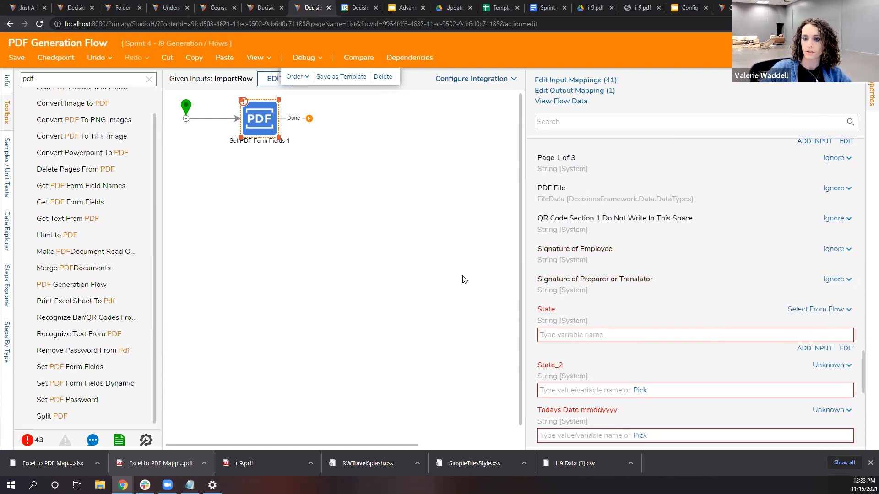
click(305, 165)
scroll(302, 256, down, 1)
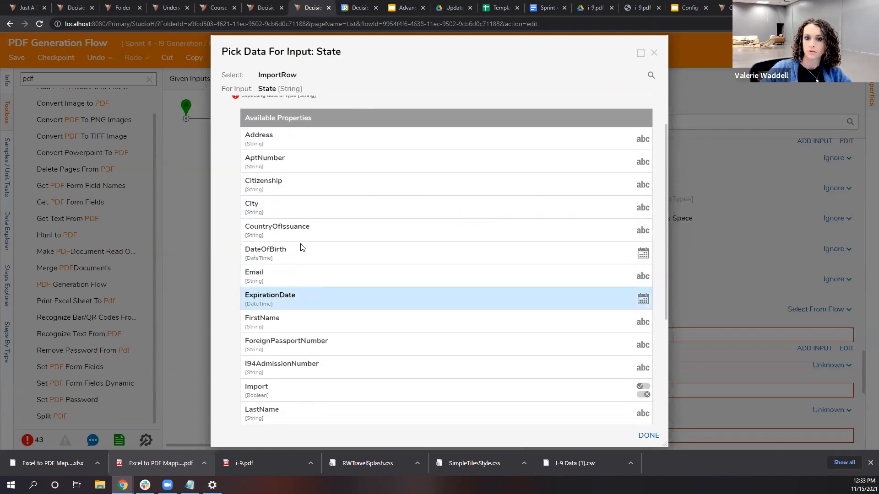
scroll(302, 362, down, 3)
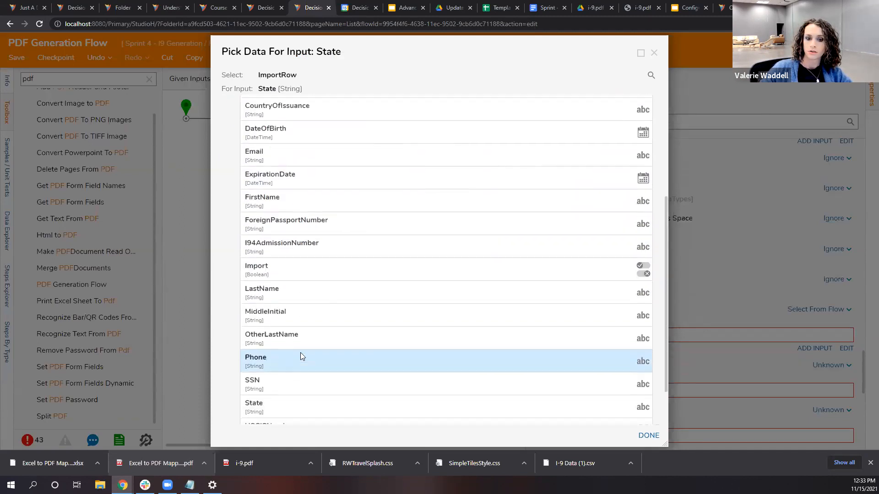
click(282, 387)
click(649, 437)
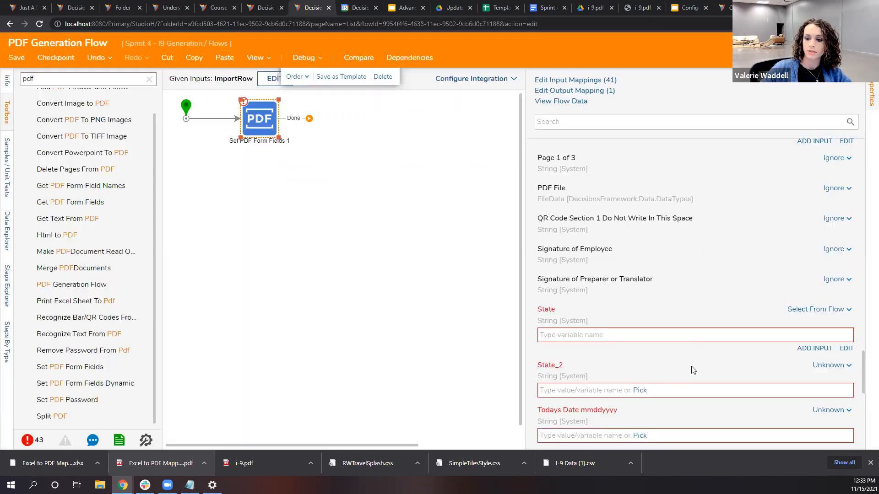
Step: Set the "State_2" input to Ignore
scroll(702, 317, down, 2)
click(839, 230)
click(752, 221)
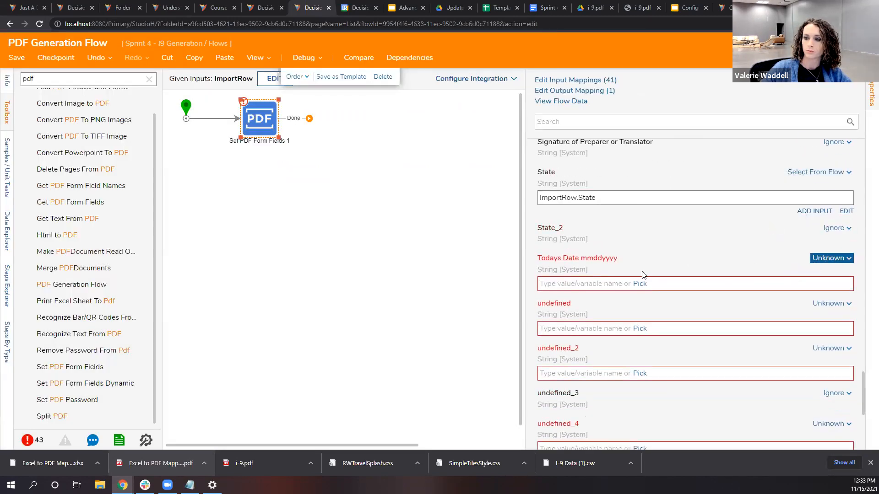
Step: Map the "Todays Date mmddyyyy" input to Flow Data.StartTime using Select From Flow
click(819, 260)
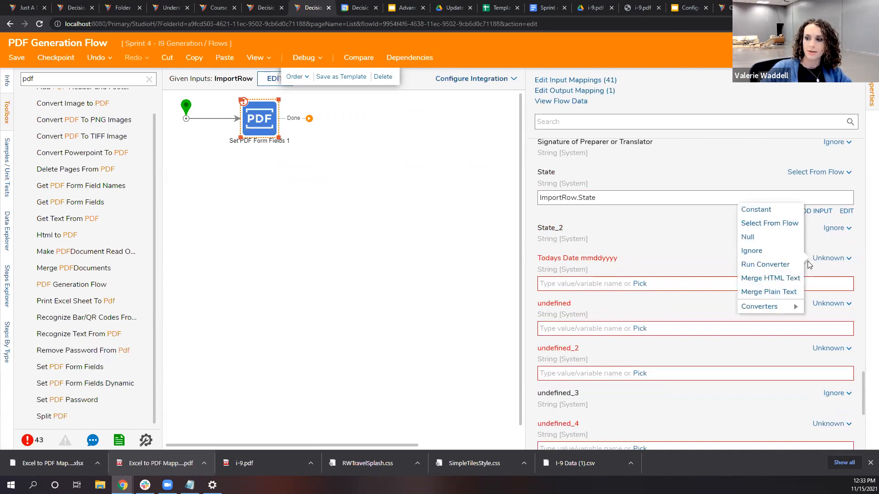
click(772, 209)
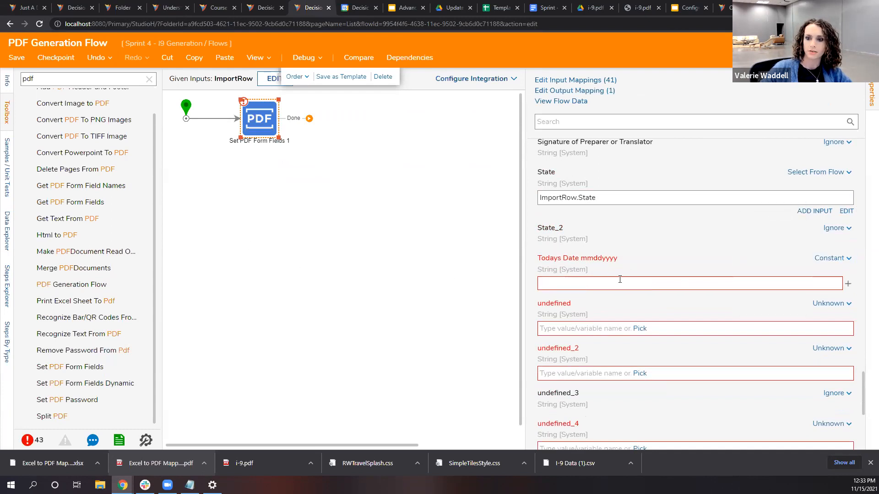
click(829, 259)
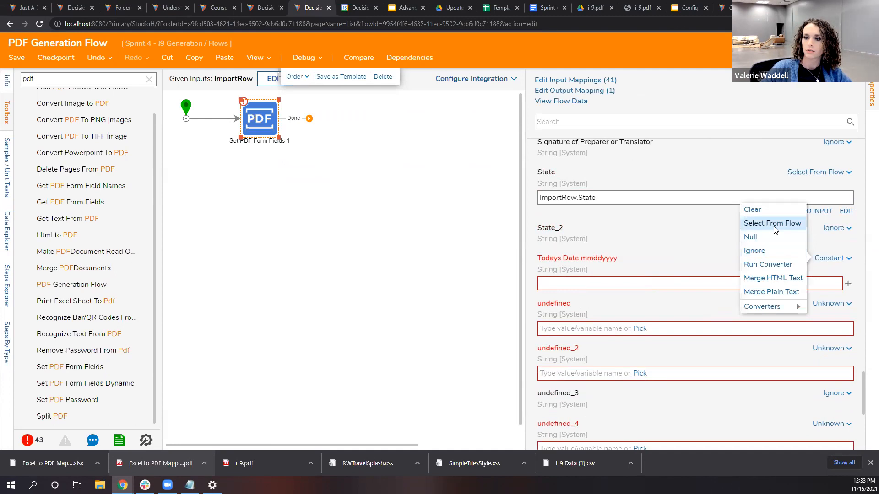
click(773, 223)
click(375, 134)
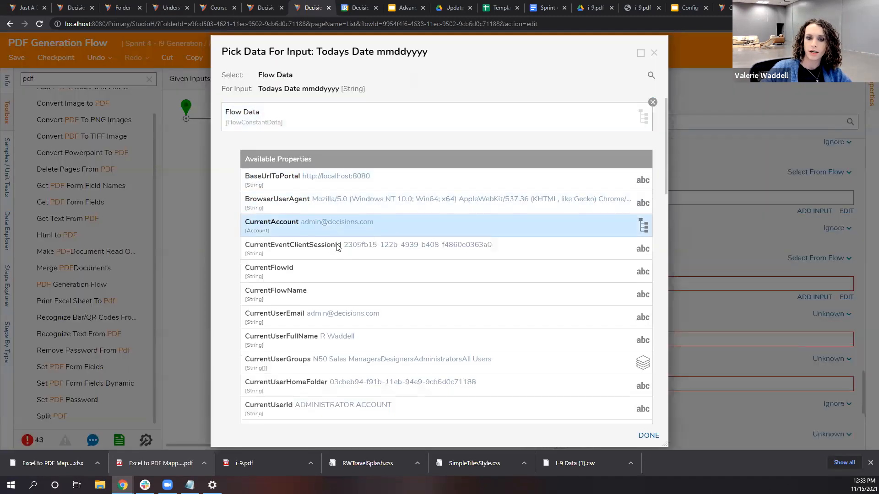
scroll(336, 247, down, 3)
scroll(325, 241, down, 10)
scroll(326, 249, down, 1)
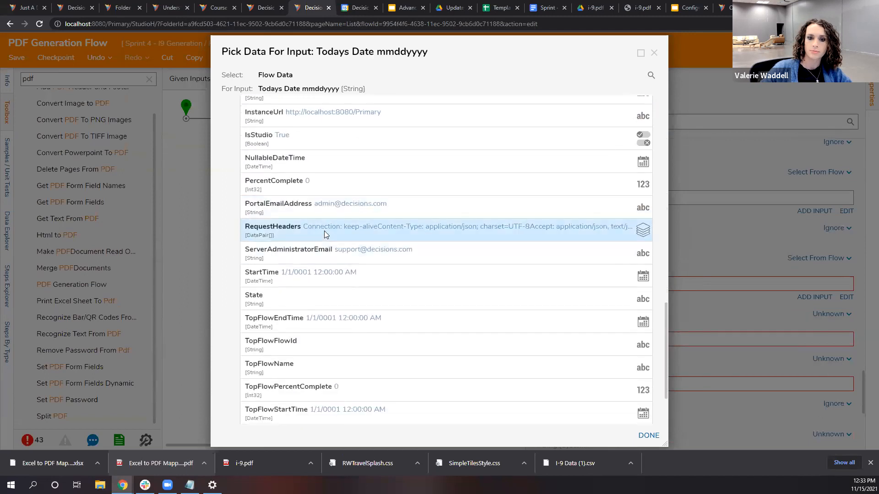
click(311, 281)
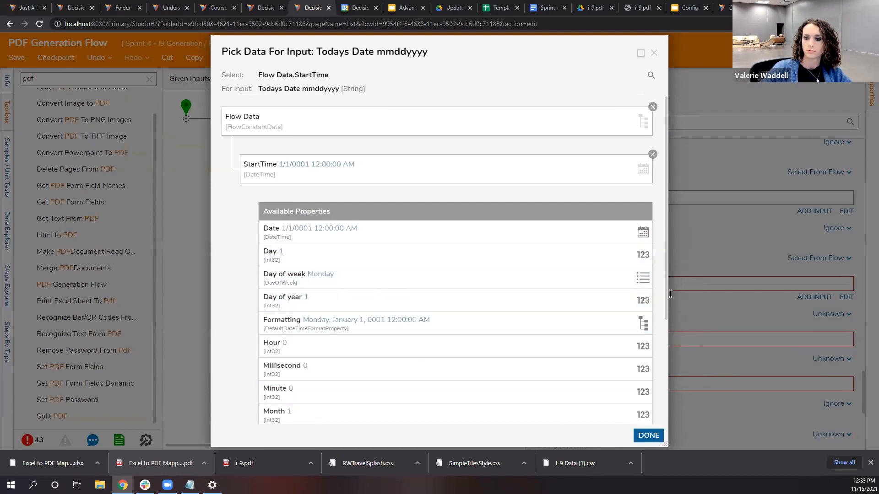
click(648, 436)
Step: Refine the "Todays Date mmddyyyy" input mapping to Flow Data.StartTime.Formatting.ShortDate
scroll(730, 293, down, 1)
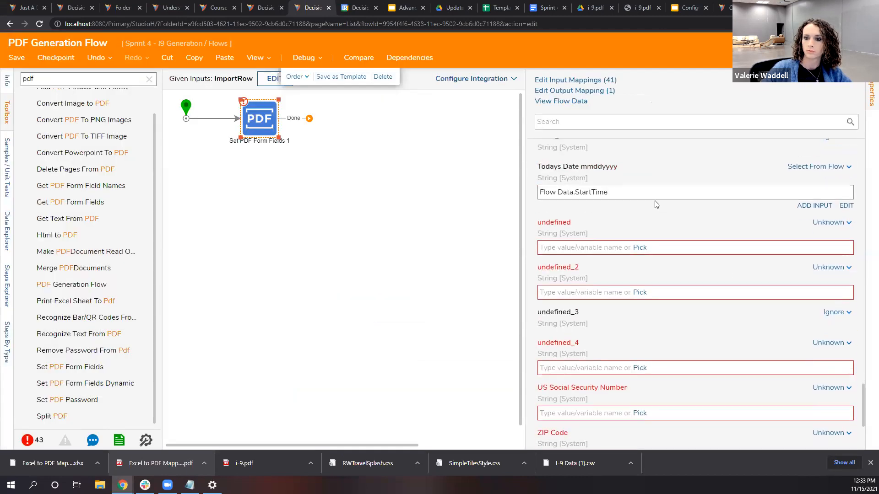
click(846, 206)
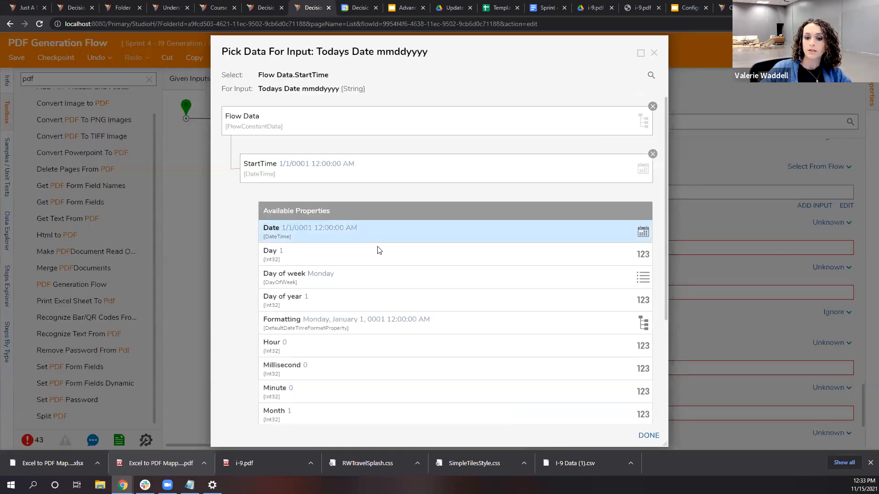
scroll(378, 250, down, 3)
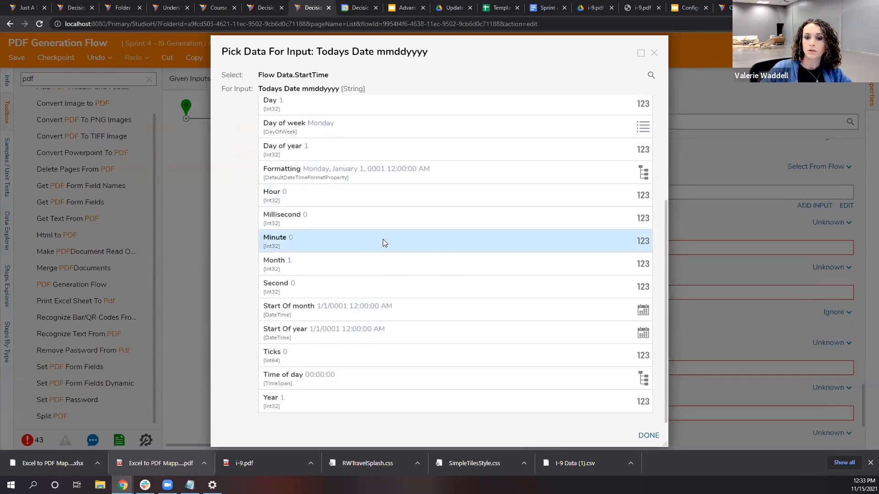
scroll(382, 239, up, 2)
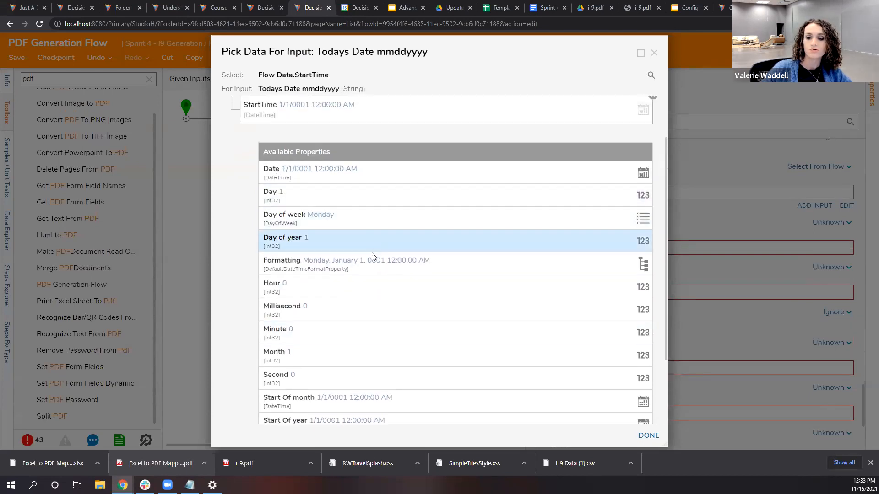
click(380, 265)
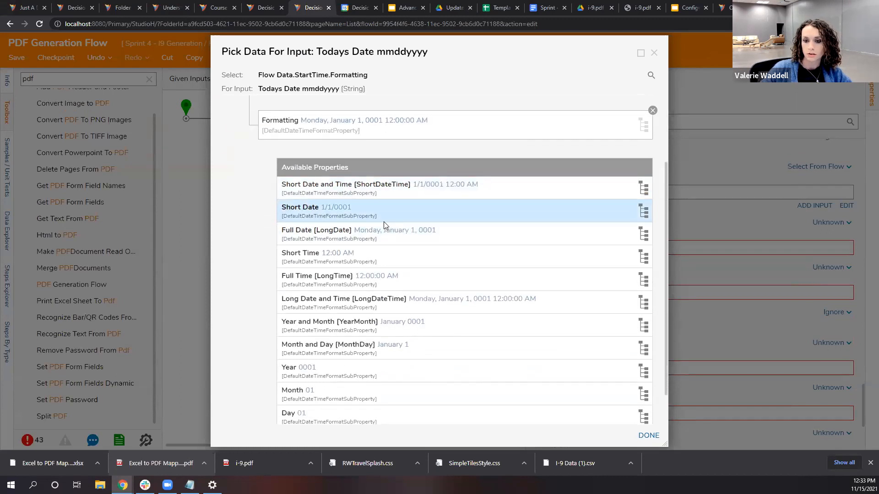
scroll(383, 228, down, 1)
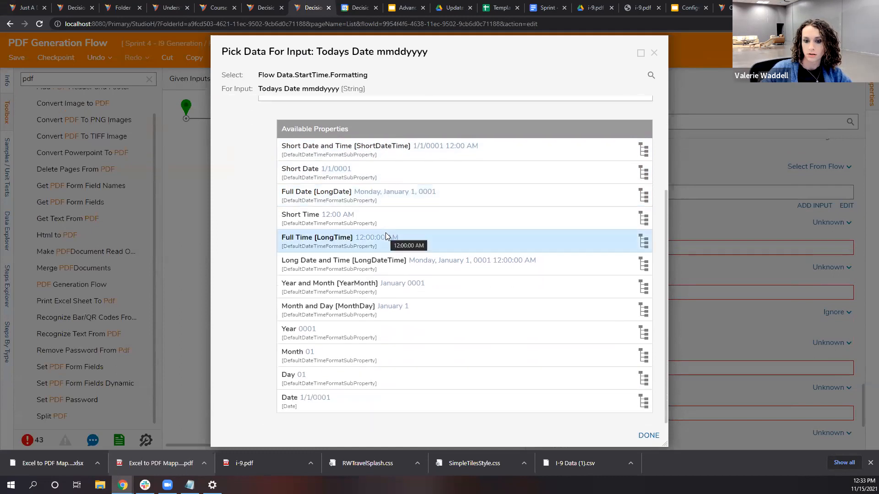
scroll(385, 233, up, 1)
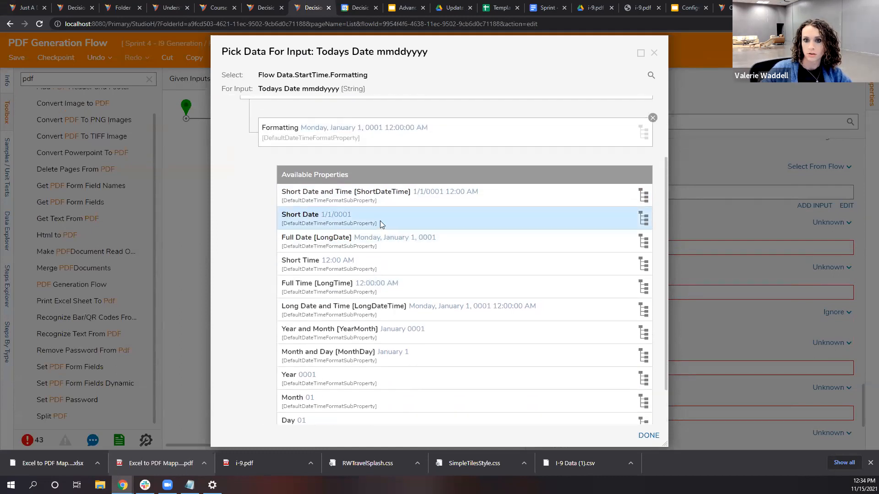
click(380, 221)
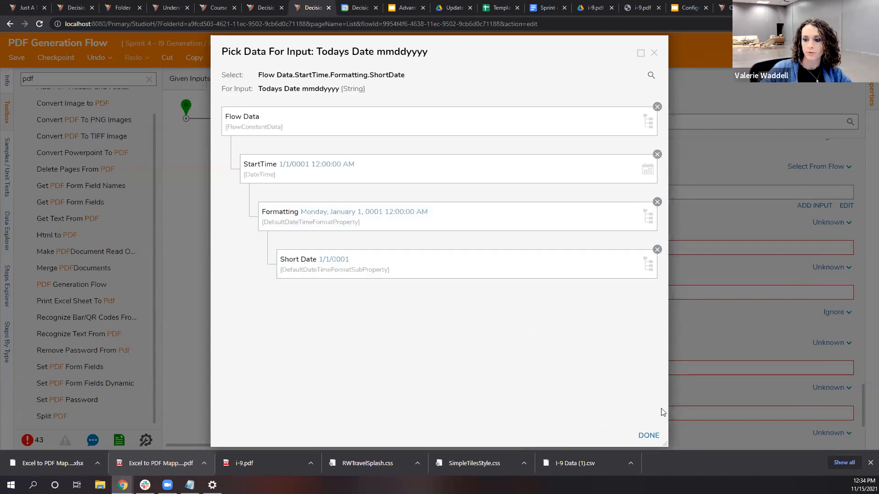
click(650, 435)
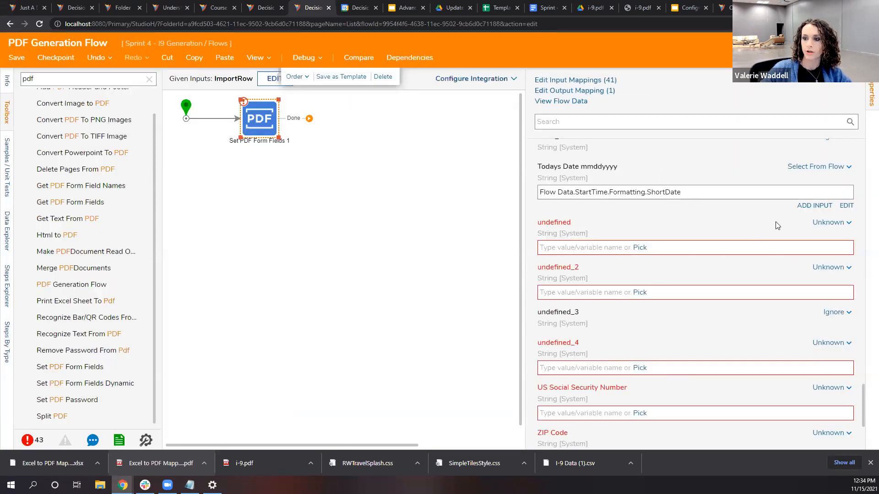
Step: Set the "undefined", "undefined_2" and "undefined_4" inputs to Ignore
click(841, 222)
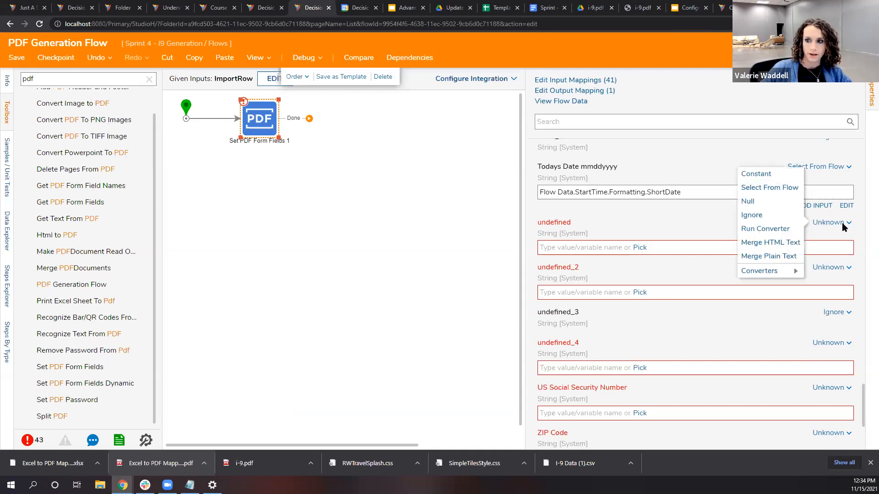
click(792, 220)
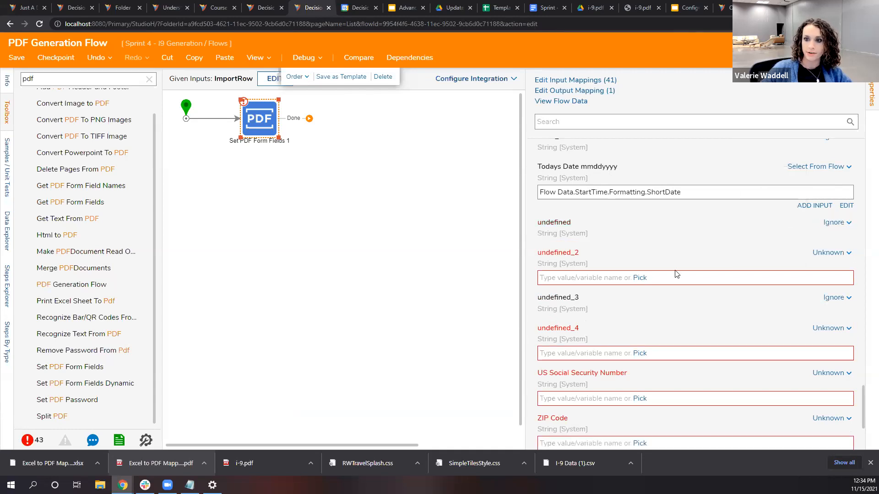
click(848, 255)
click(778, 250)
scroll(778, 266, down, 1)
click(826, 268)
click(750, 260)
Step: Map the "US Social Security Number" input to ImportRow.SSN from the flow data
scroll(750, 261, down, 1)
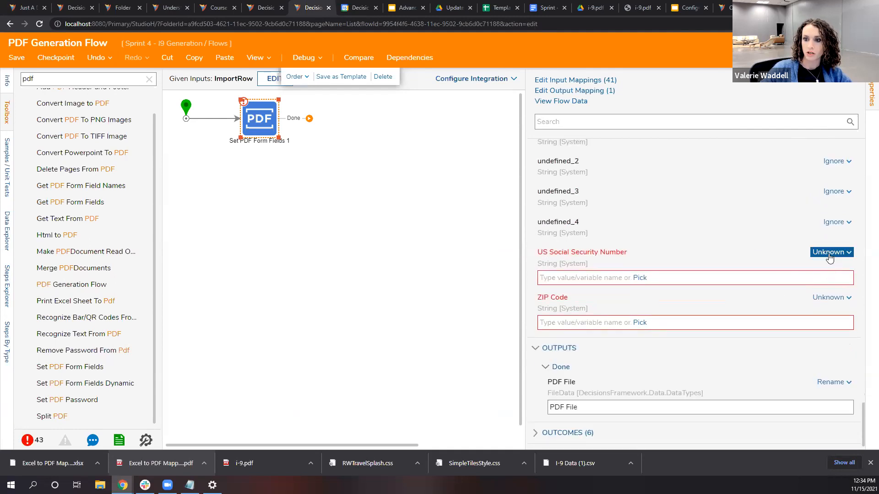
click(640, 278)
click(283, 156)
scroll(356, 279, down, 4)
scroll(347, 278, down, 1)
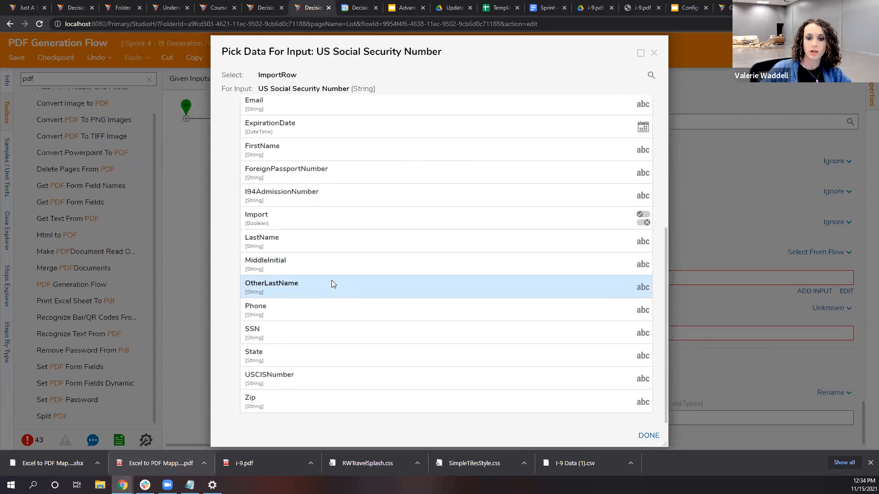
click(307, 333)
click(648, 436)
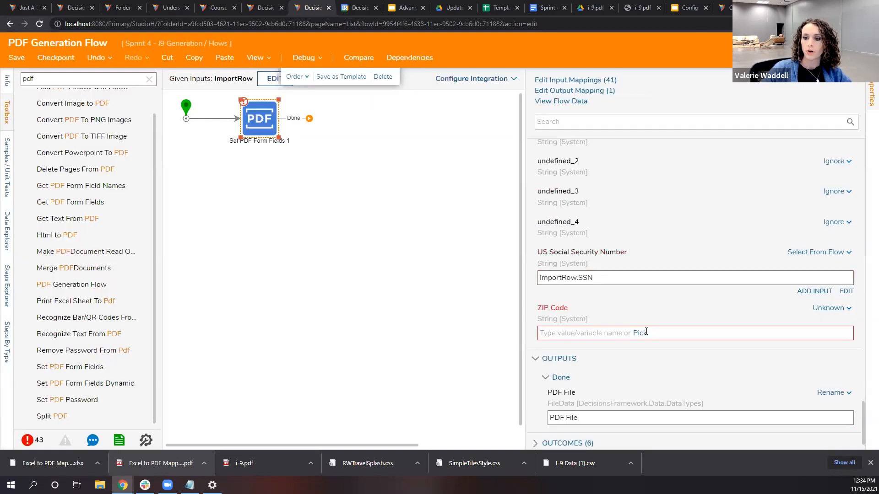
Step: Map the "ZIP Code" input to ImportRow.Zip from the flow data
click(639, 333)
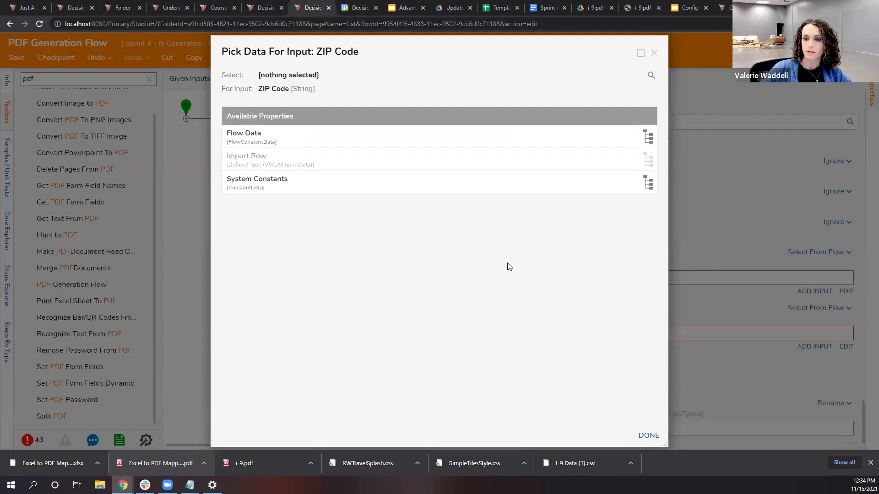
click(354, 162)
scroll(314, 323, down, 5)
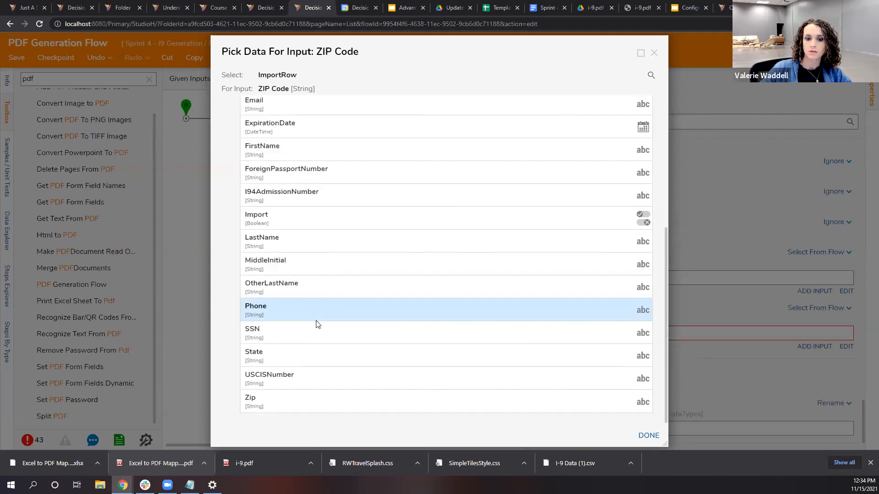
click(298, 411)
click(649, 435)
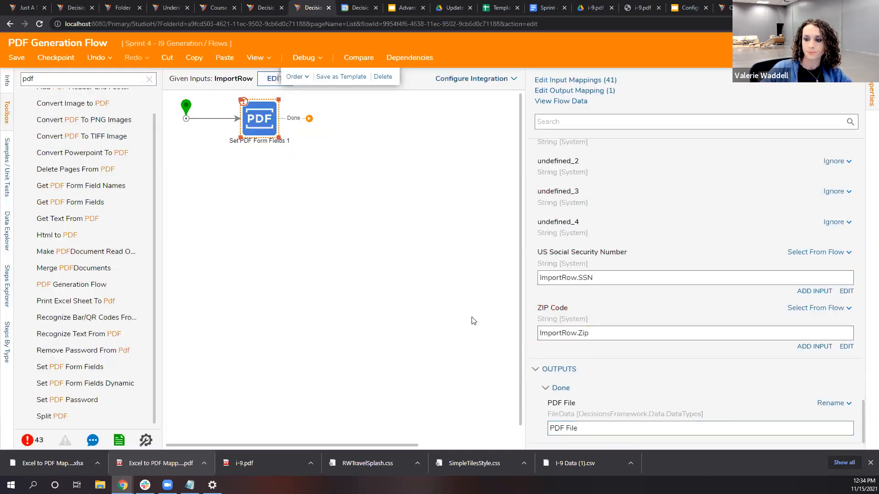
Step: Connect the Set PDF Form Fields step's Done outcome to the end step, and insert a Show Form step named "Document Viewer" between them
click(433, 314)
drag(310, 119, 592, 201)
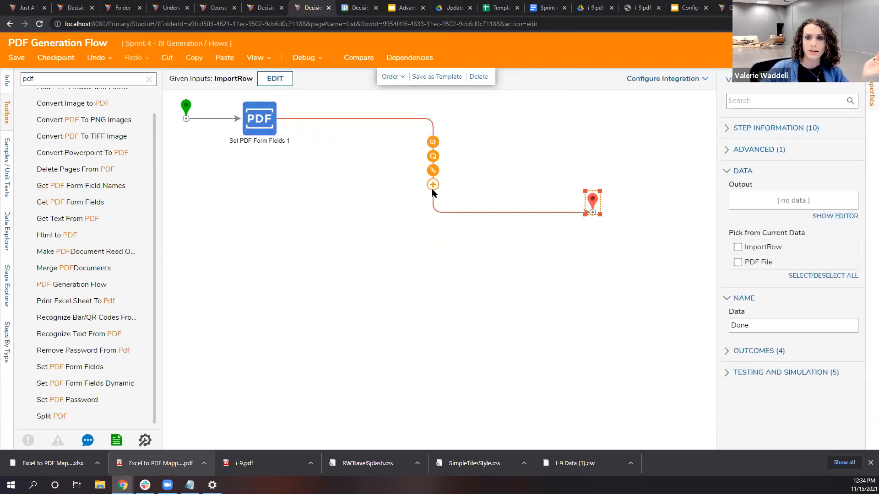
click(432, 187)
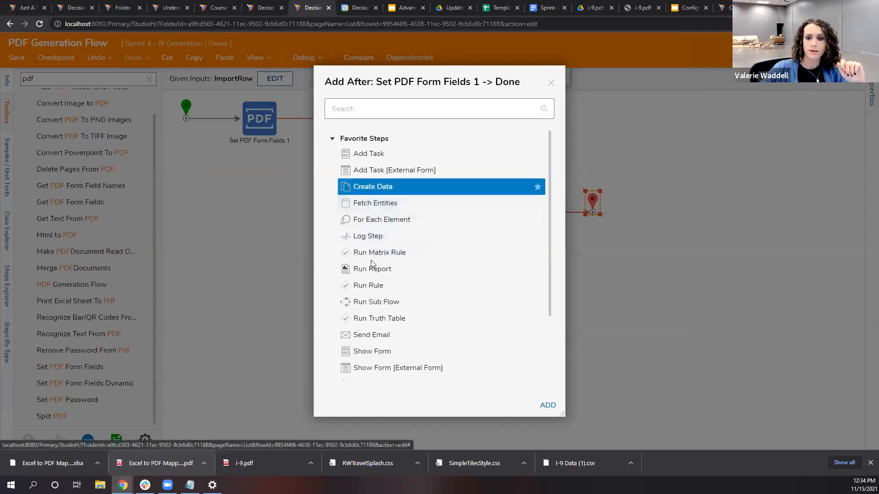
click(437, 356)
text(Document Viewer)
key(Return)
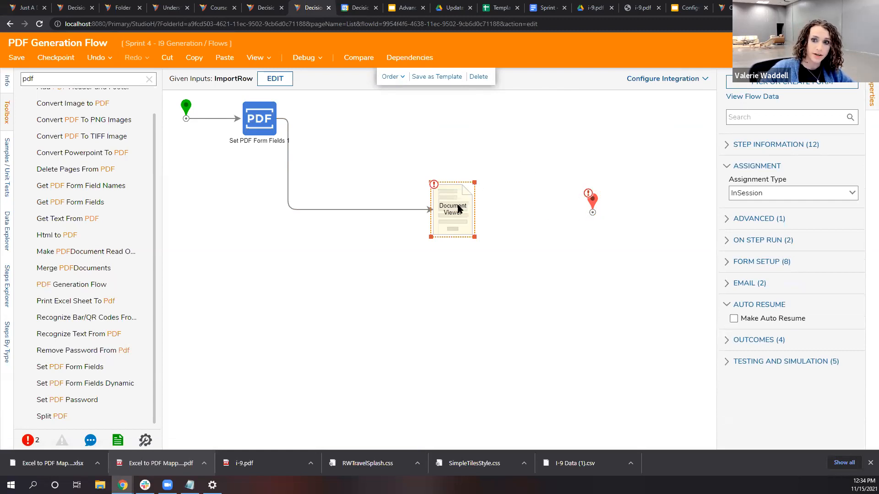
Step: Create a new standard Form named "Document Viewer Form" for the Document Viewer step
click(741, 84)
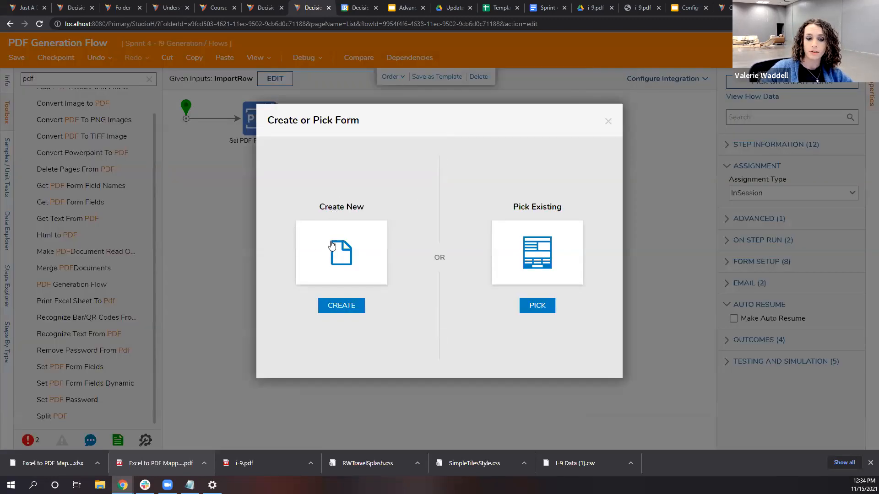
click(352, 305)
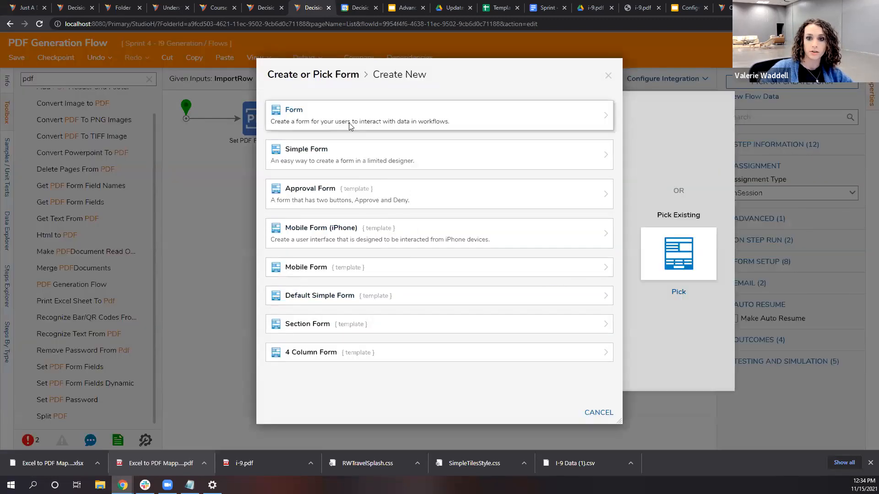
click(349, 123)
text(Do)
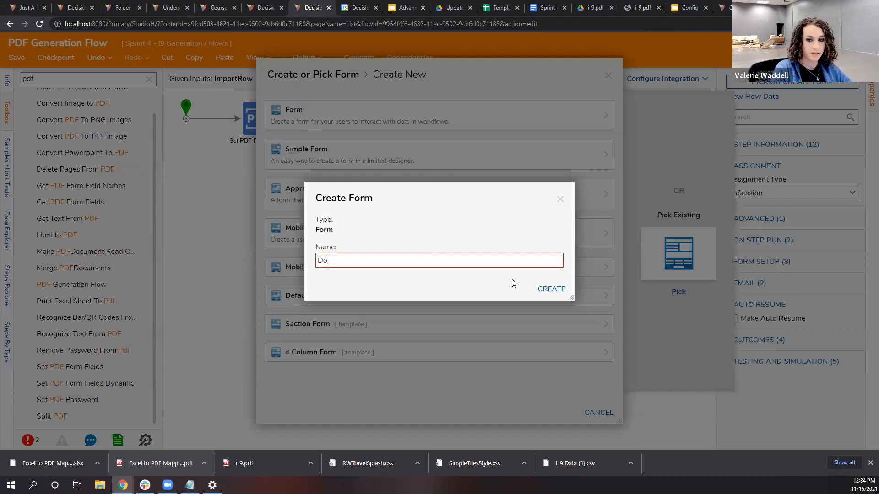
text(cument Viewe)
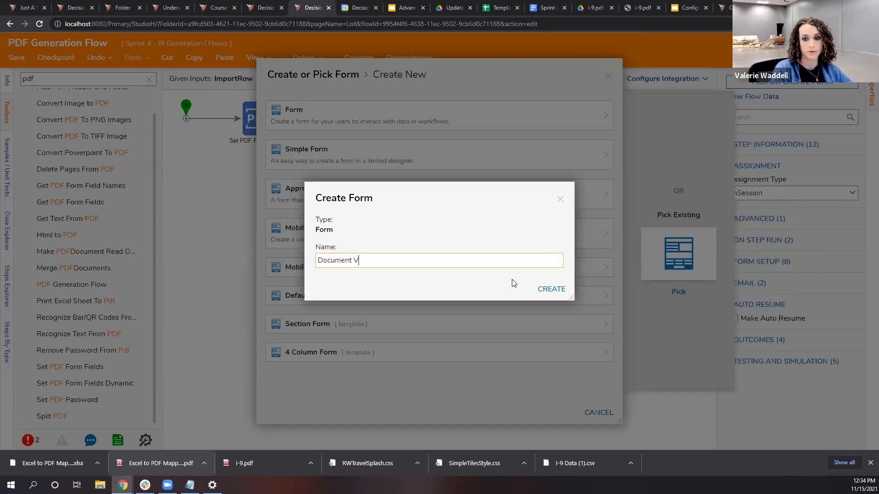
text(r Form)
key(Return)
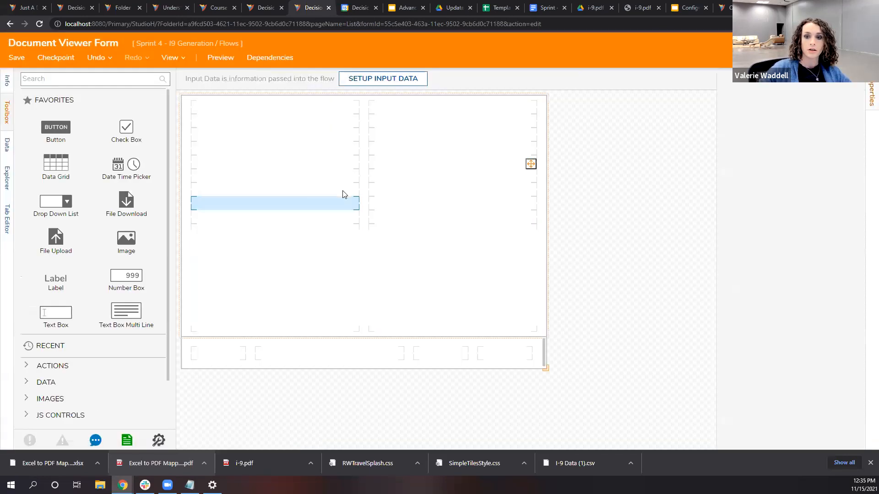
Step: Reduce the form's Contents grid to a single column and a single row, each sized 1*
click(350, 184)
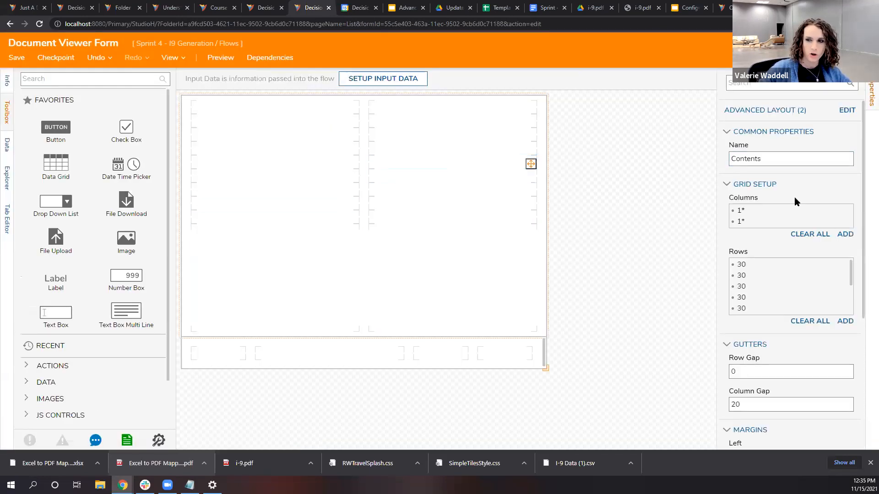
click(847, 221)
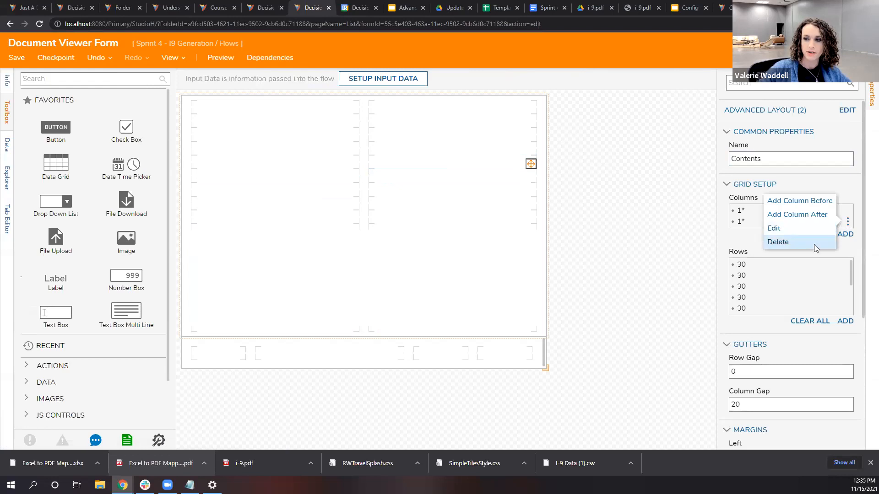
click(814, 245)
click(846, 110)
drag(368, 221, 386, 240)
key(BackSpace)
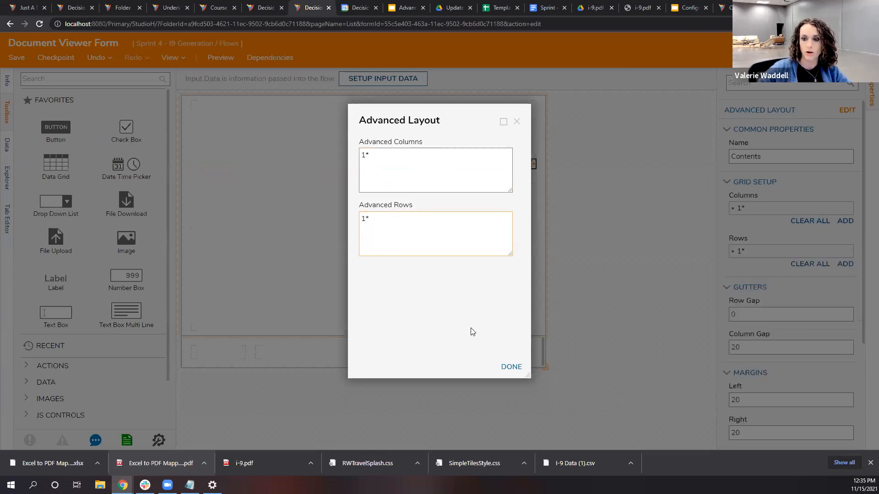
click(509, 367)
Step: Find the Document Viewer control and place it in the form's main grid cell
click(105, 78)
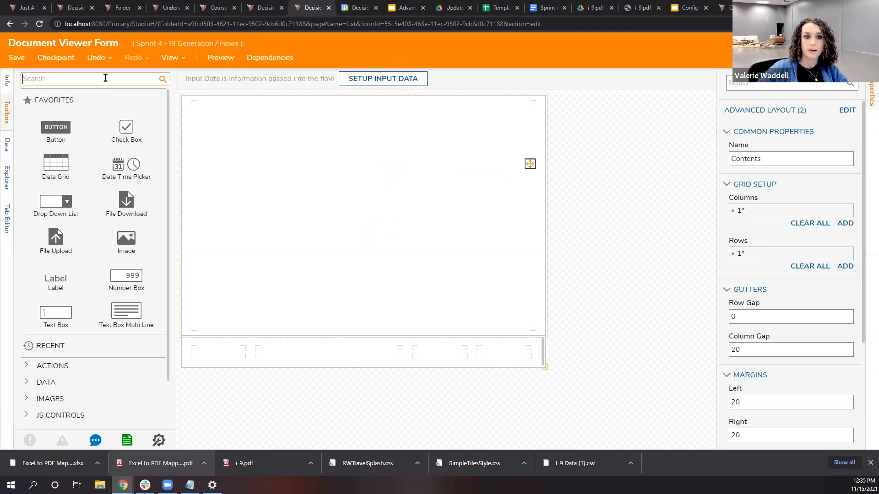
text(document view)
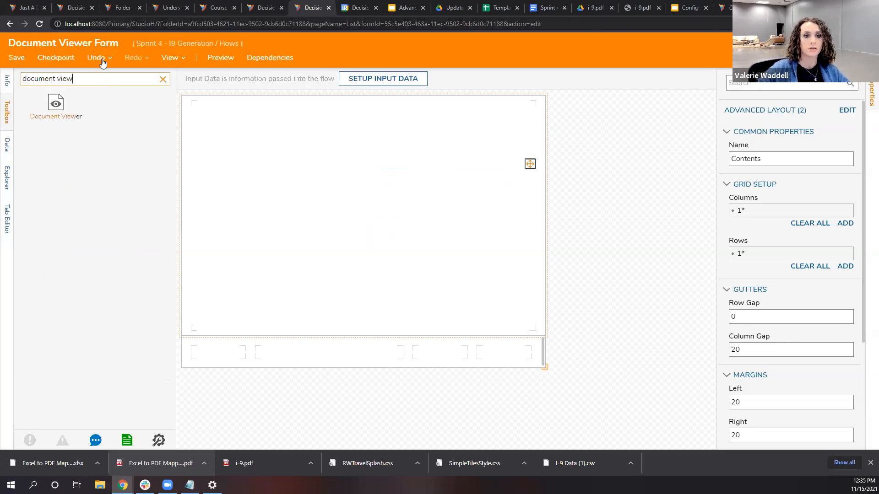
drag(55, 103, 286, 234)
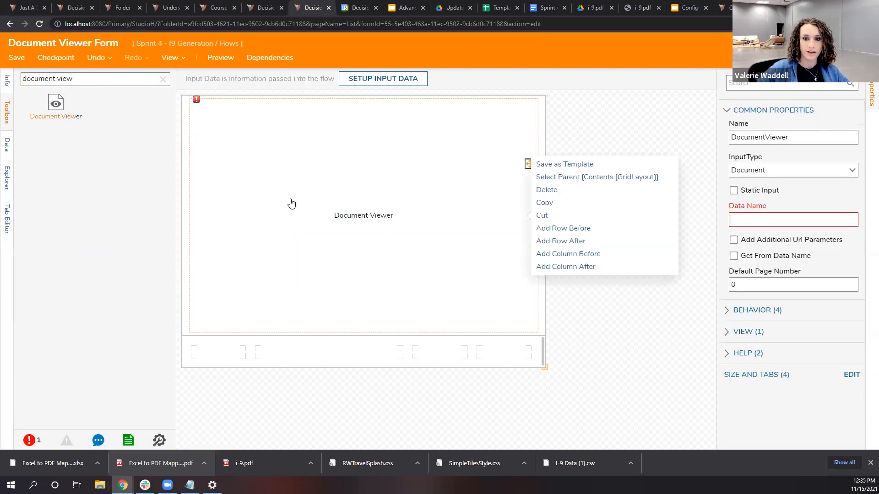
Step: Add a button labelled "Close" to the last footer cell, and resize the form to about 642 by 714
click(163, 79)
drag(59, 127, 501, 359)
text(Close)
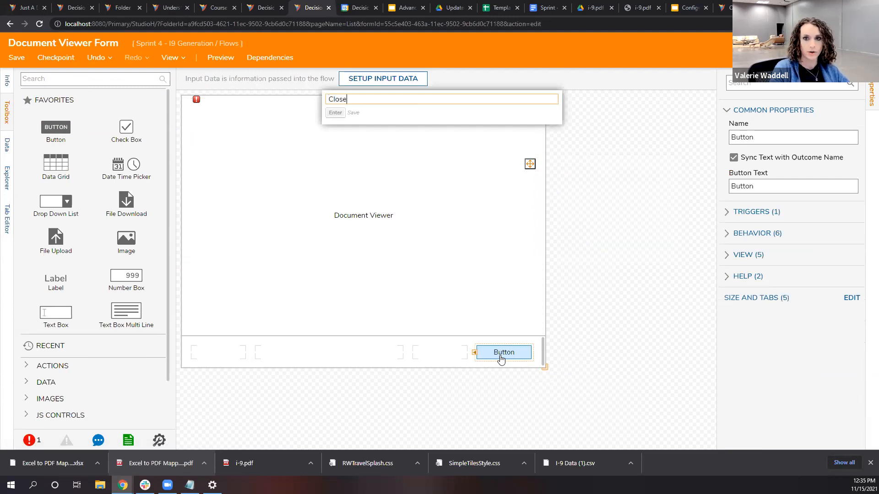
click(629, 314)
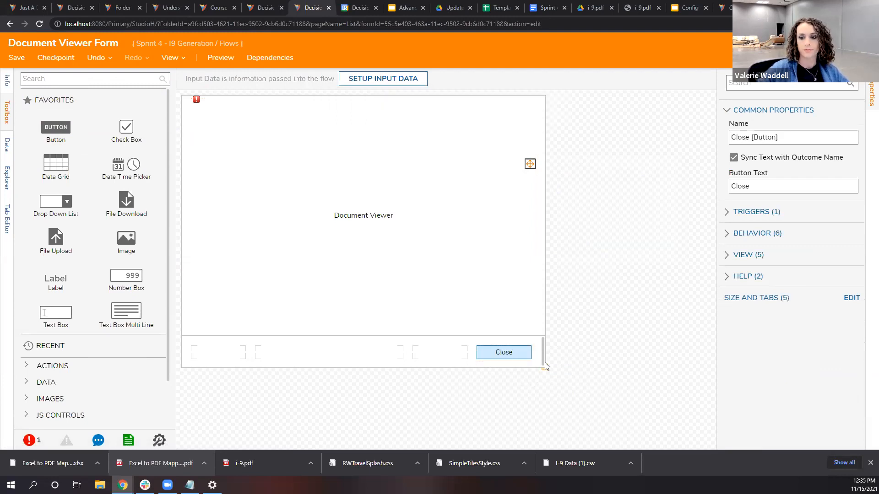
drag(538, 376, 473, 423)
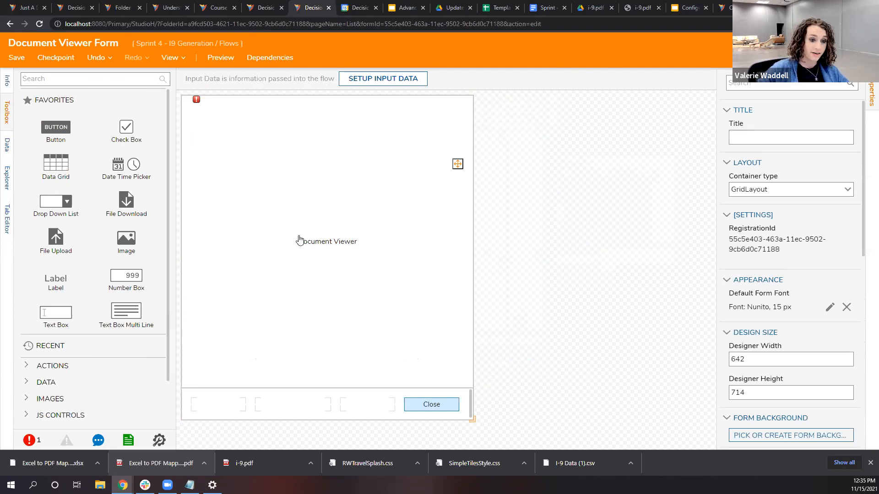
Step: Review the View Document form mockup in the Sprint 4 PDF Mapping Requirements document and return to the form designer
click(547, 7)
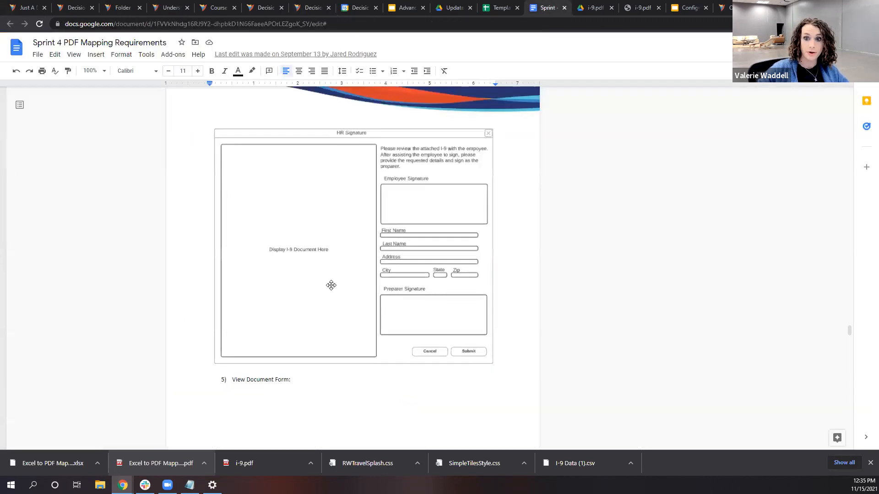
scroll(347, 271, up, 2)
scroll(347, 271, down, 12)
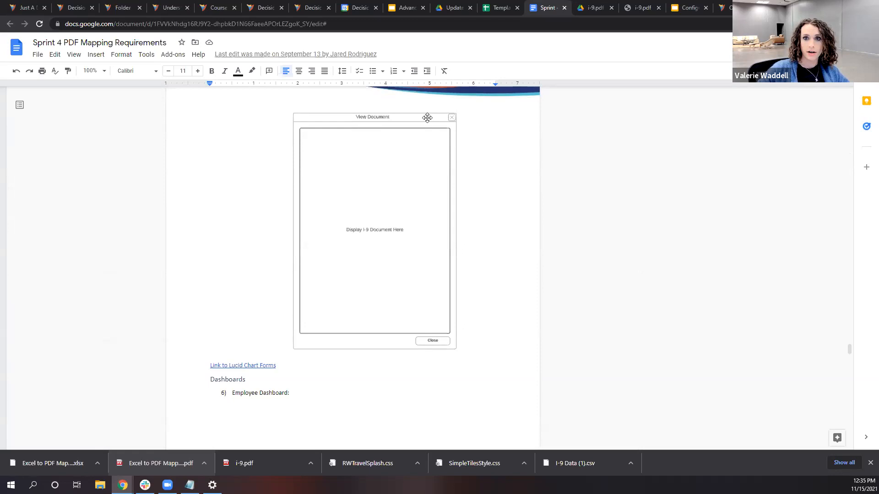
click(314, 7)
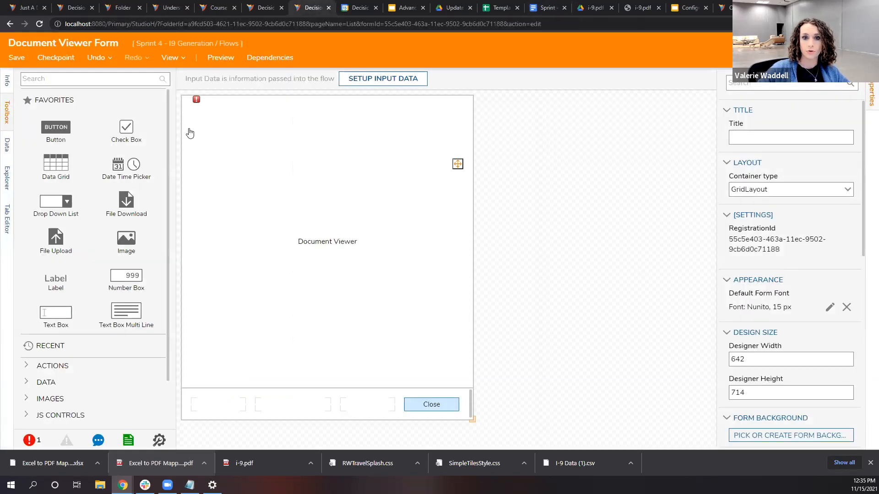
Step: Set the Document Viewer control's data name to I9, and save and close the form
click(314, 212)
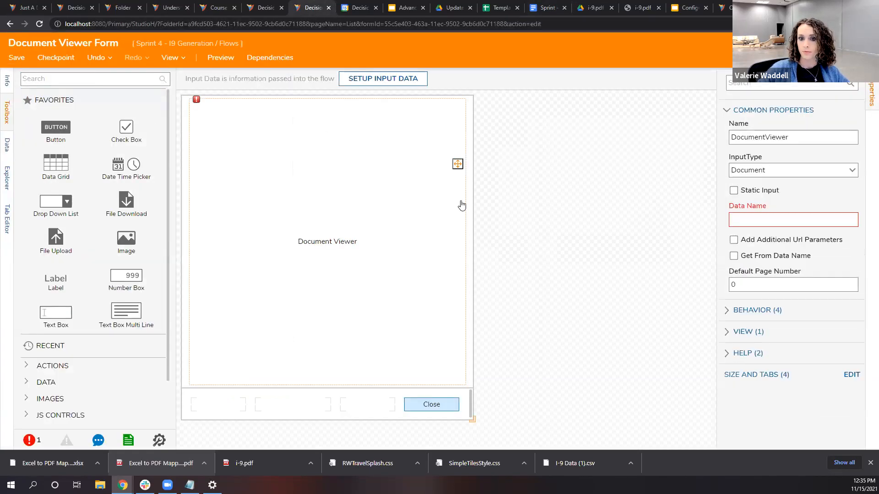
click(762, 220)
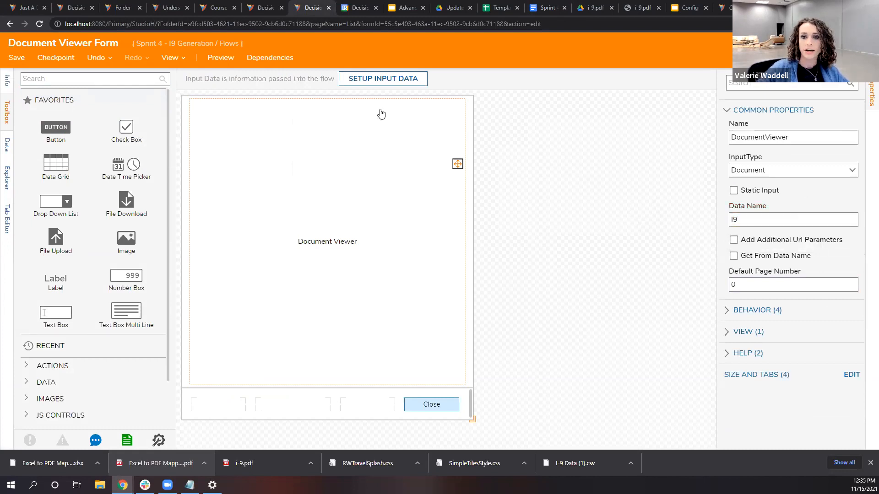
click(16, 58)
click(520, 302)
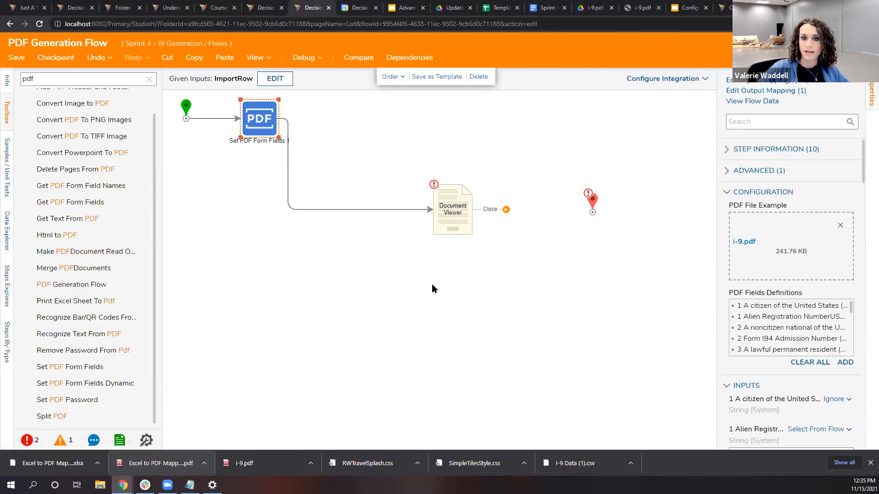
Step: Check the Set PDF Form Fields step's output name and map the Document Viewer step's I9 input to PDF File
scroll(776, 324, down, 3)
scroll(746, 370, down, 15)
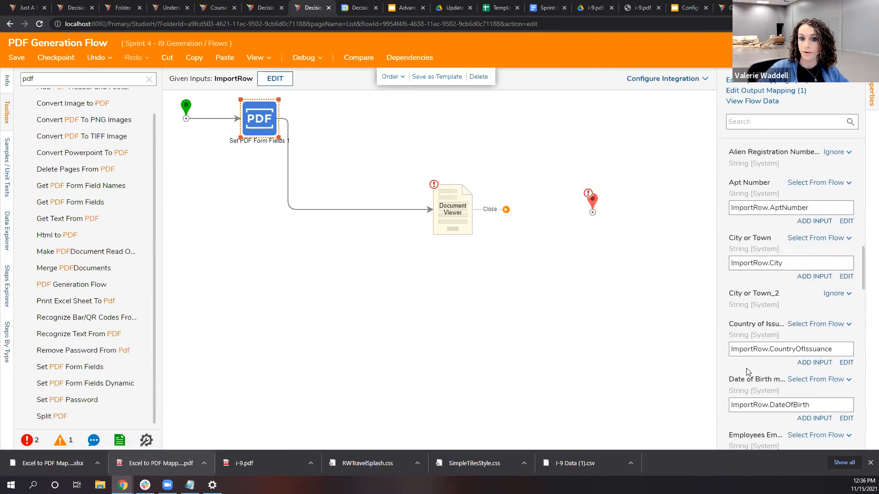
scroll(747, 369, down, 15)
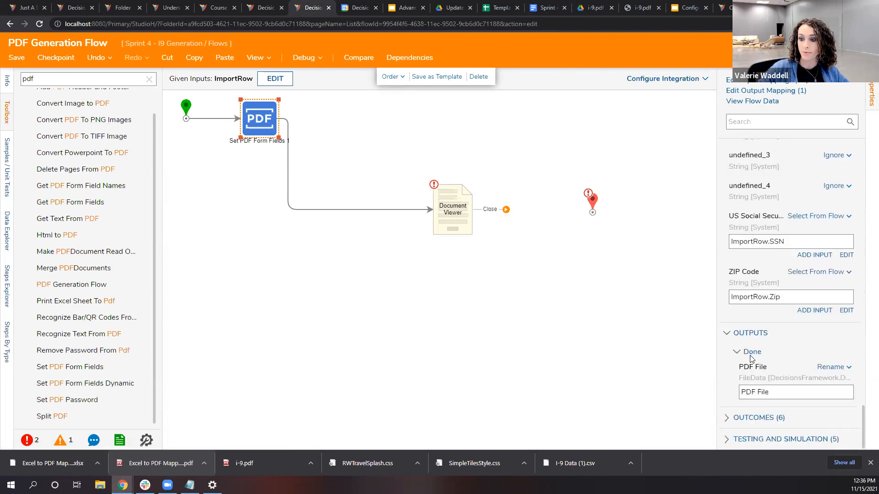
drag(776, 388, 728, 400)
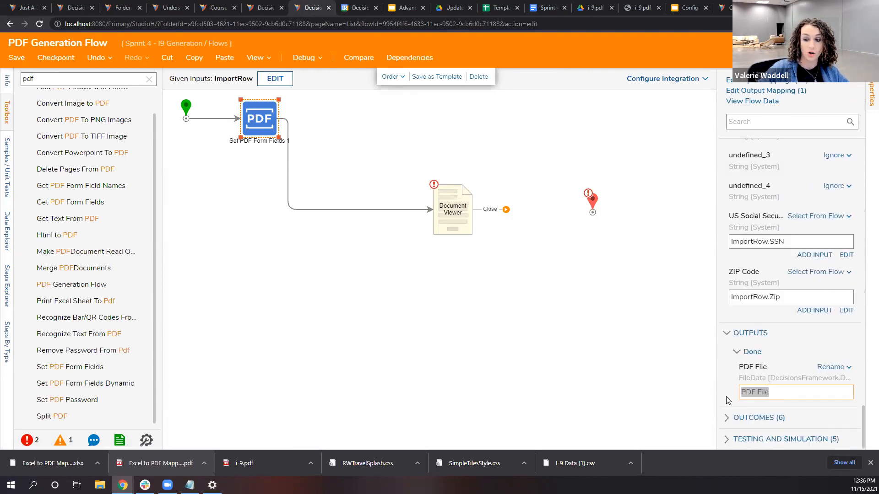
click(452, 221)
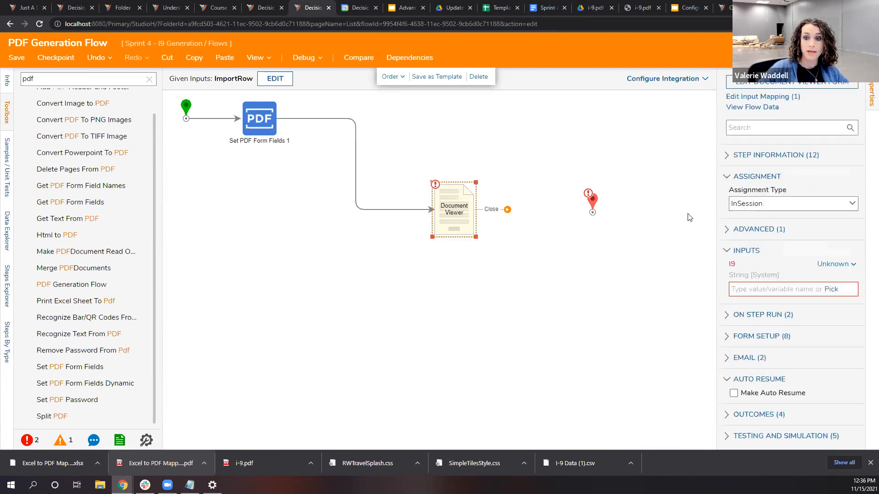
click(831, 289)
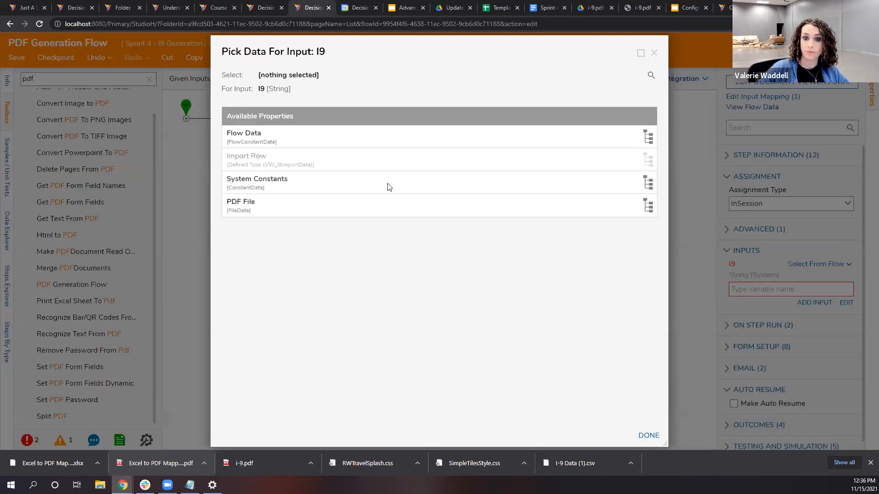
click(378, 203)
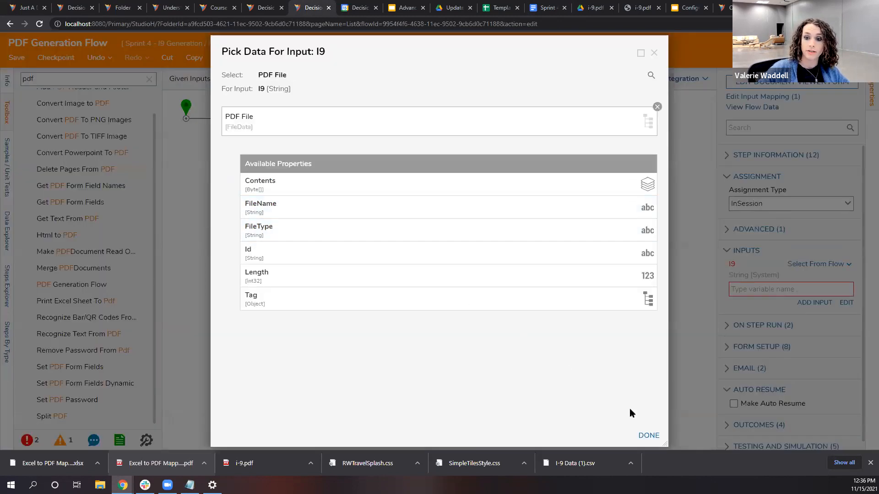
click(648, 435)
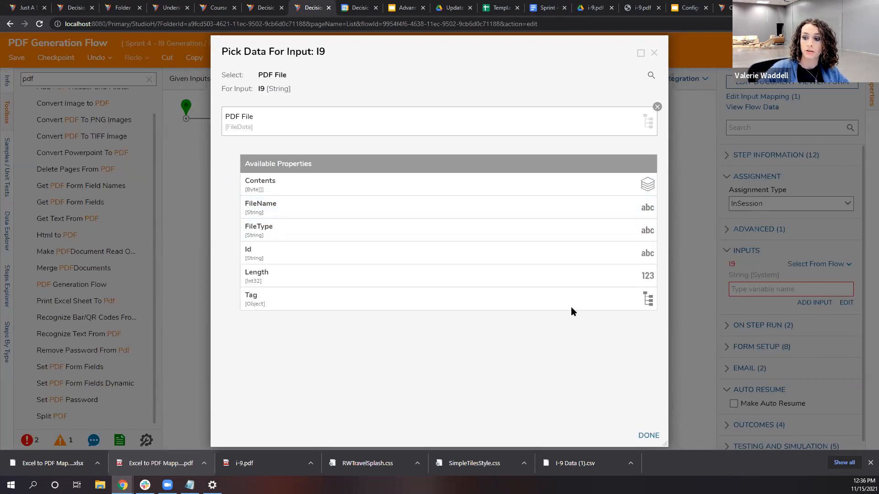
Step: Connect the Document Viewer step's Close outcome to the end step, and arrange all the flow's steps in one straight row
drag(507, 209, 591, 202)
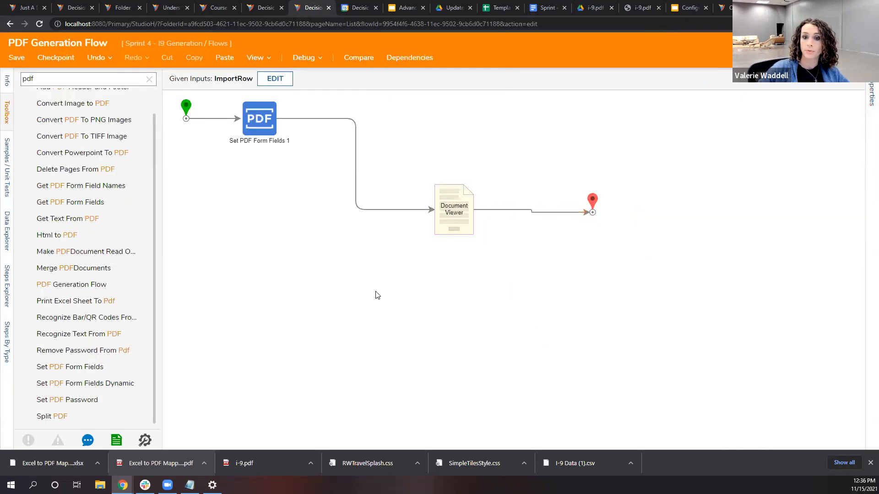
drag(170, 101, 335, 216)
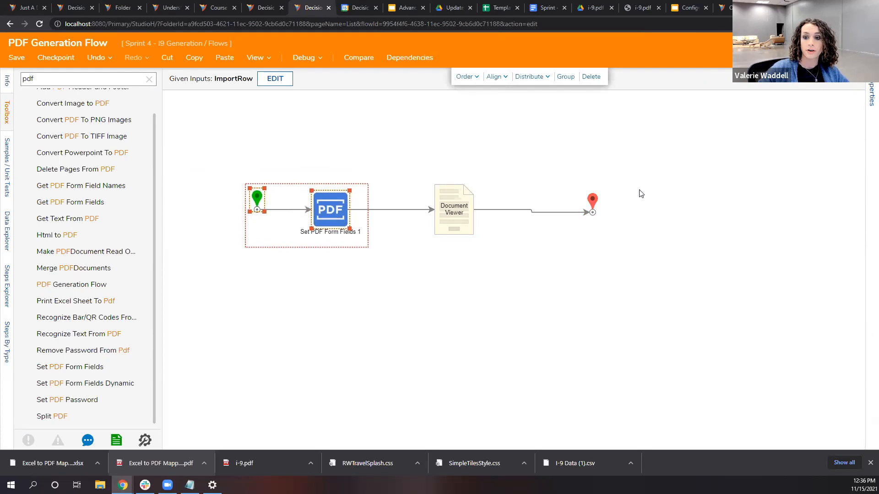
drag(593, 200, 560, 200)
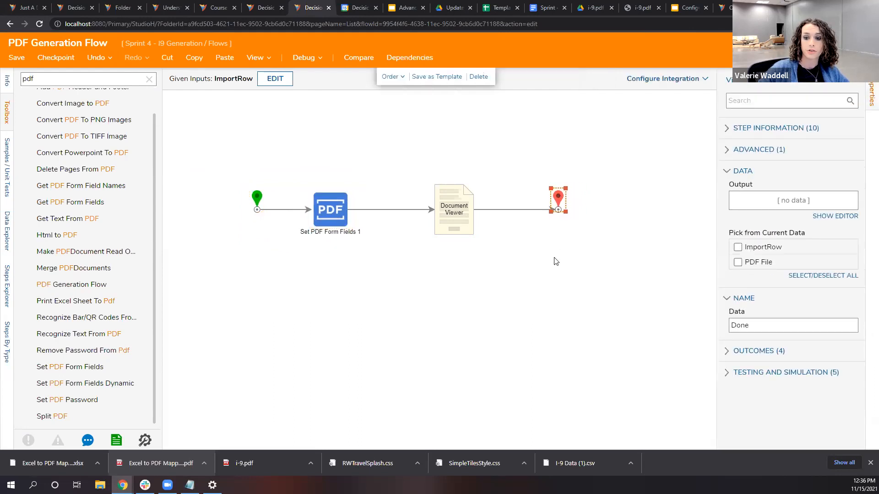
click(556, 262)
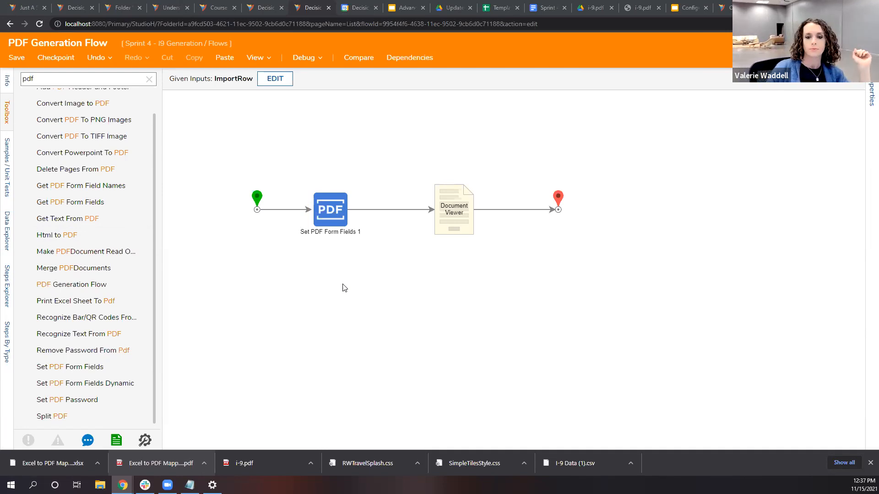
Step: Save and close the PDF Generation Flow, and open the Import Main Process Flow for editing
click(17, 58)
click(529, 304)
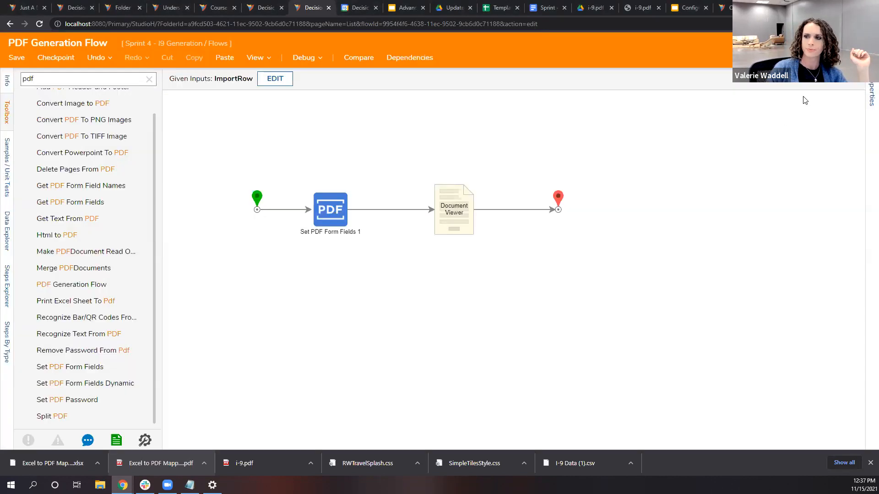
click(865, 43)
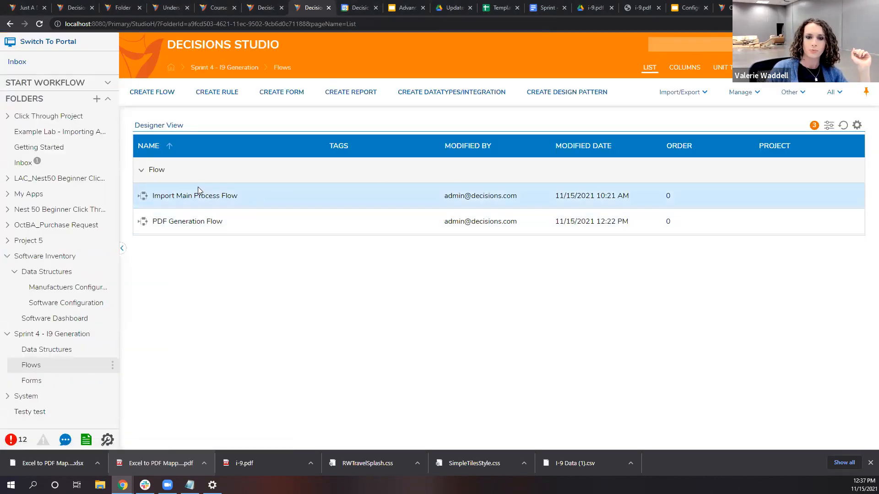
click(200, 194)
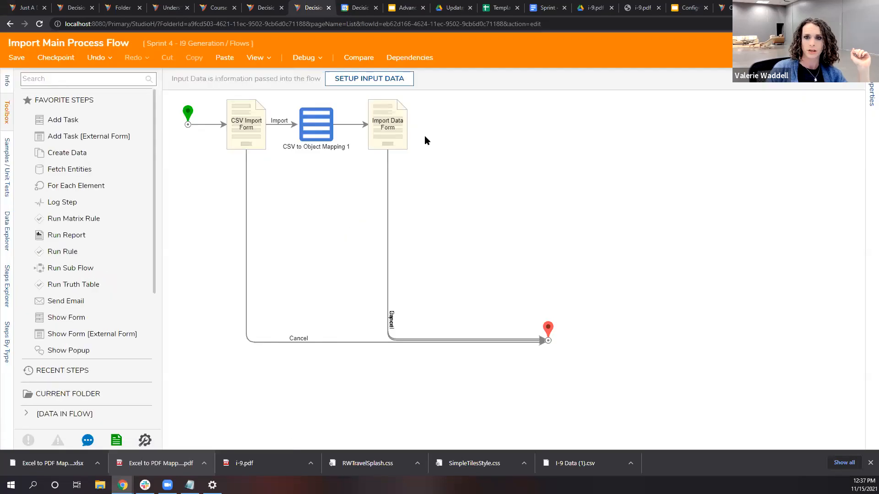
Step: Check the Import Data Form step's Import outputs and remove its Import connection to the end step
click(322, 123)
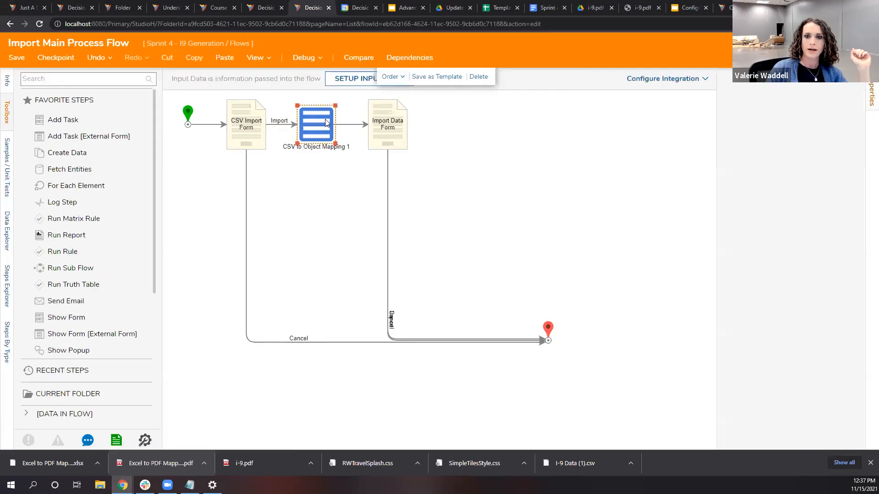
click(398, 129)
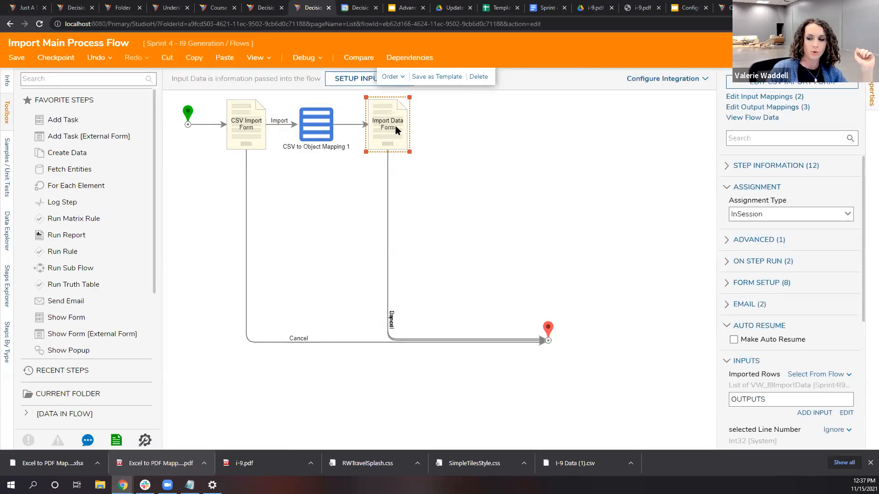
scroll(777, 306, down, 5)
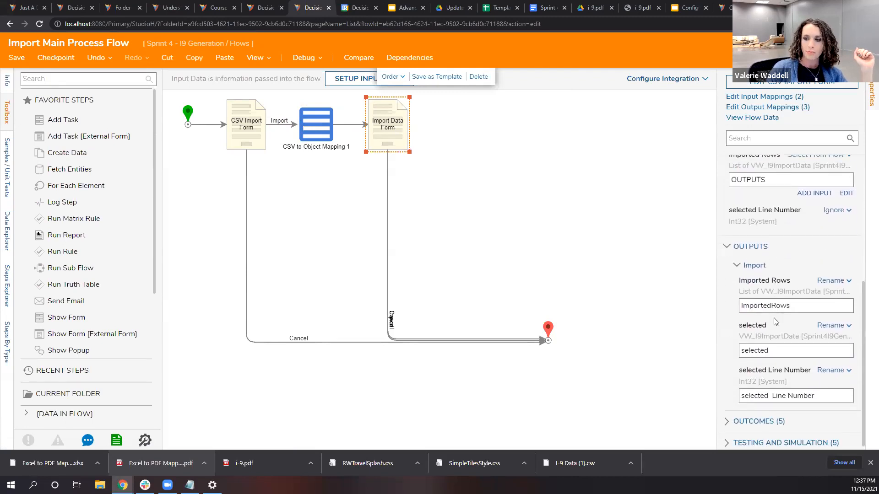
double_click(790, 301)
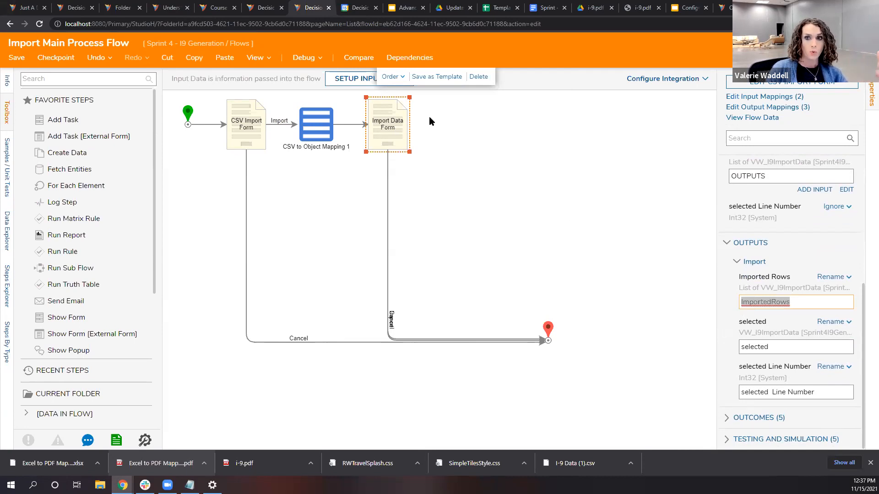
click(388, 228)
click(388, 298)
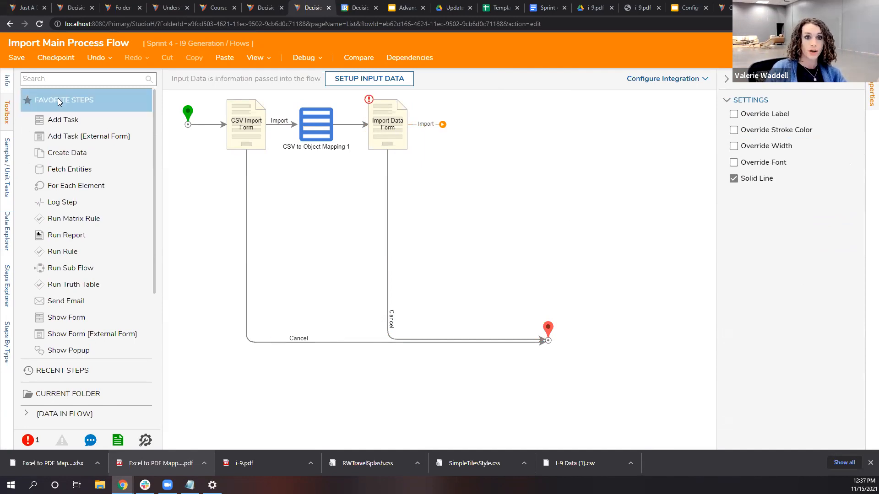
Step: Find the ForEach Step and add it to the Import outcome of Import Data Form
click(52, 82)
text(for)
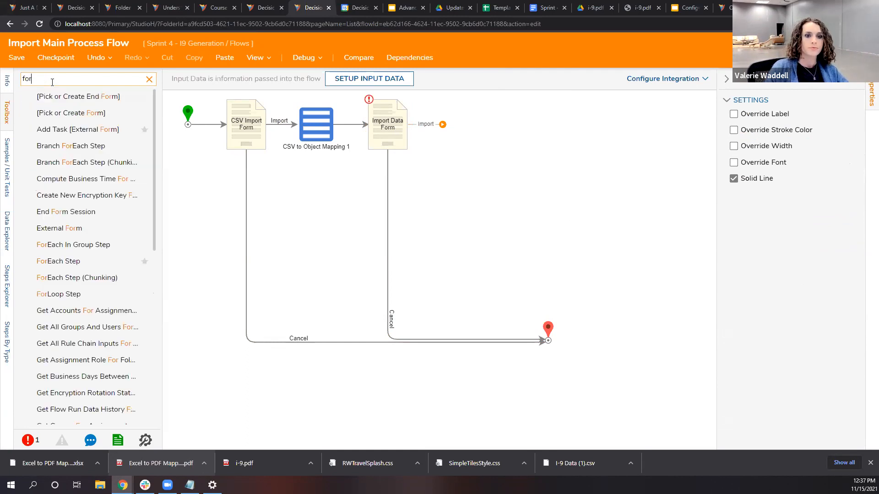
drag(59, 261, 453, 131)
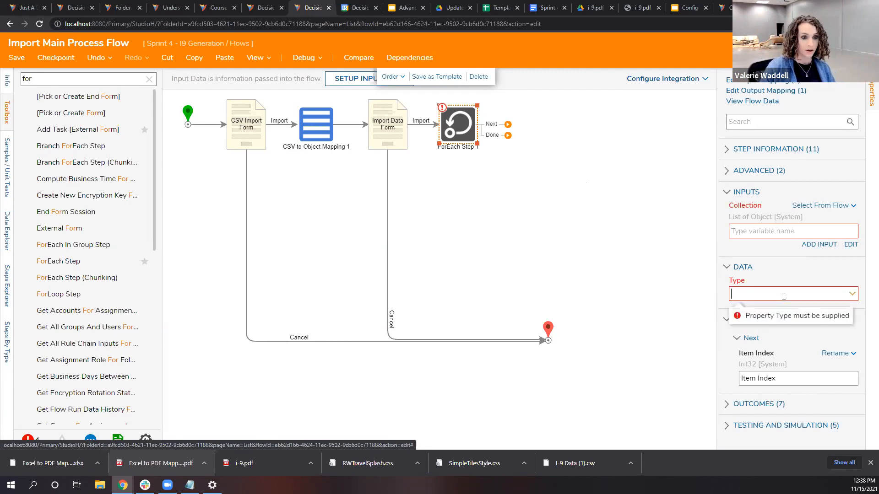
Step: Set the ForEach Step's data type to VW_I9ImportData
text(Import)
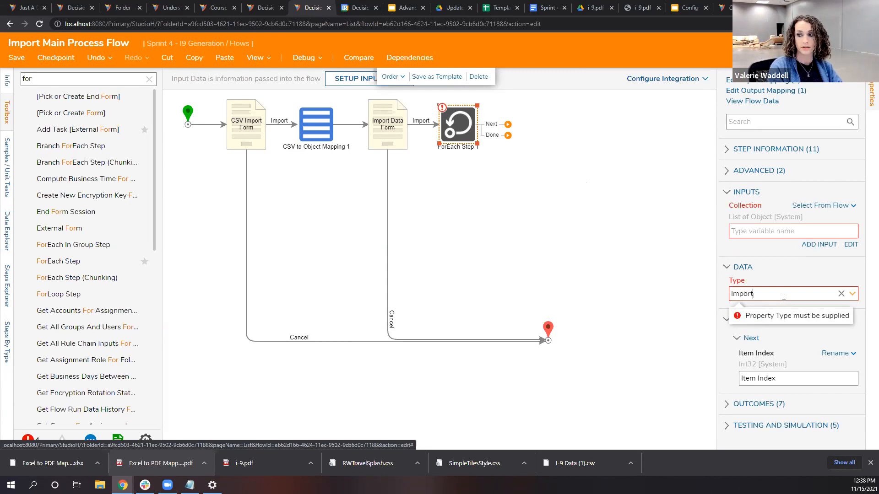
scroll(780, 232, down, 3)
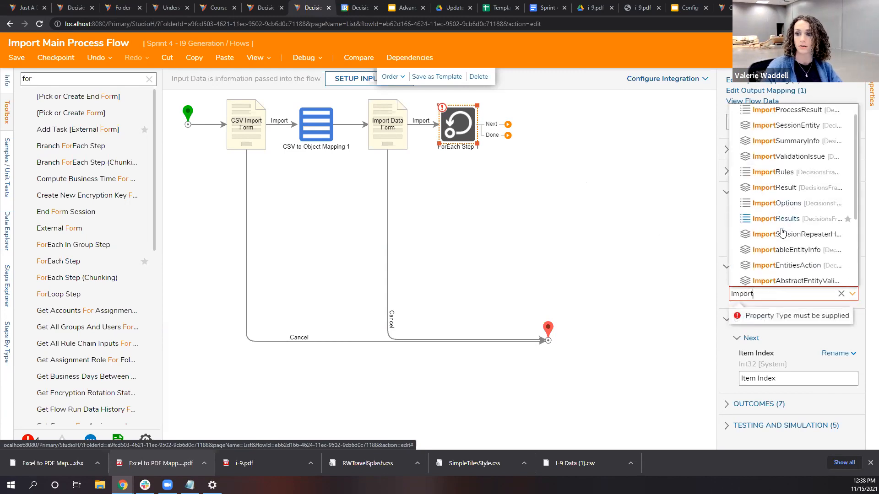
click(772, 200)
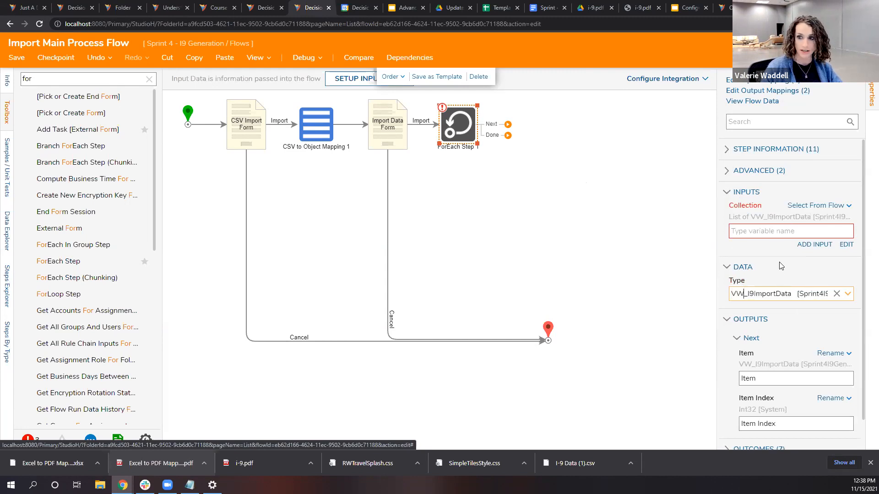
click(769, 267)
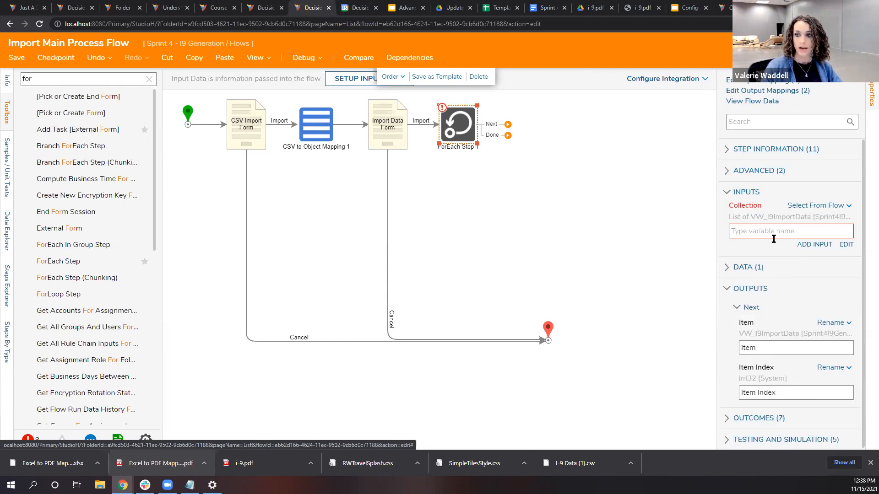
click(726, 268)
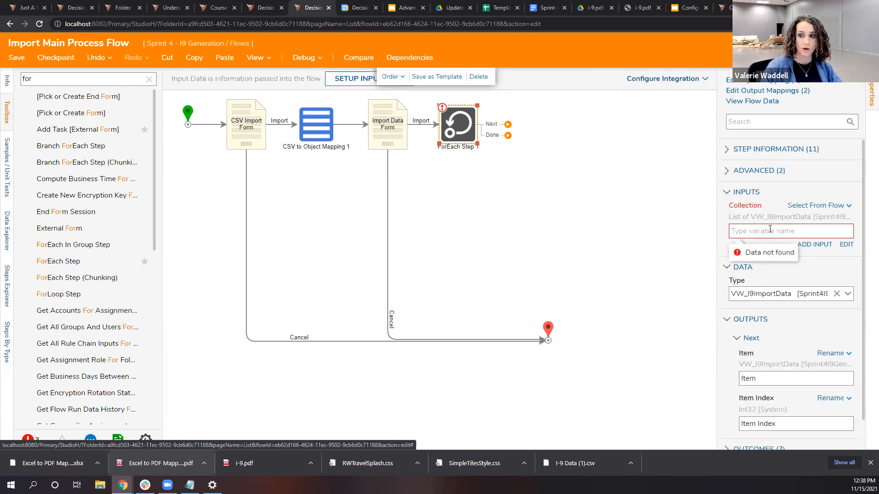
Step: Move the ForEach Step farther from Import Data Form to make room between them, and clear the step search
click(393, 123)
drag(461, 138, 557, 139)
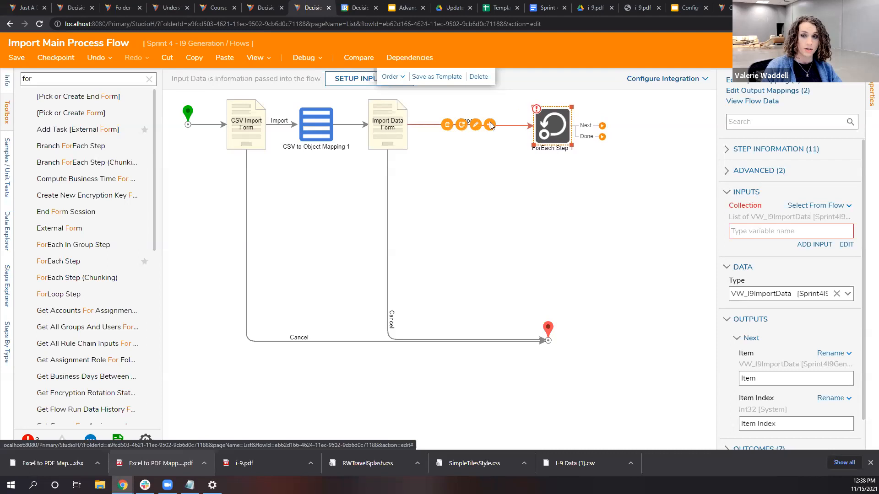
click(488, 123)
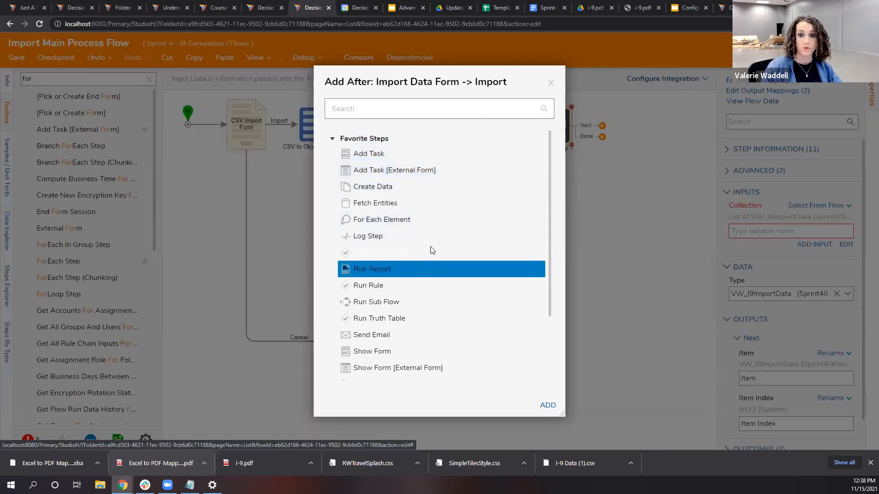
click(550, 83)
click(149, 79)
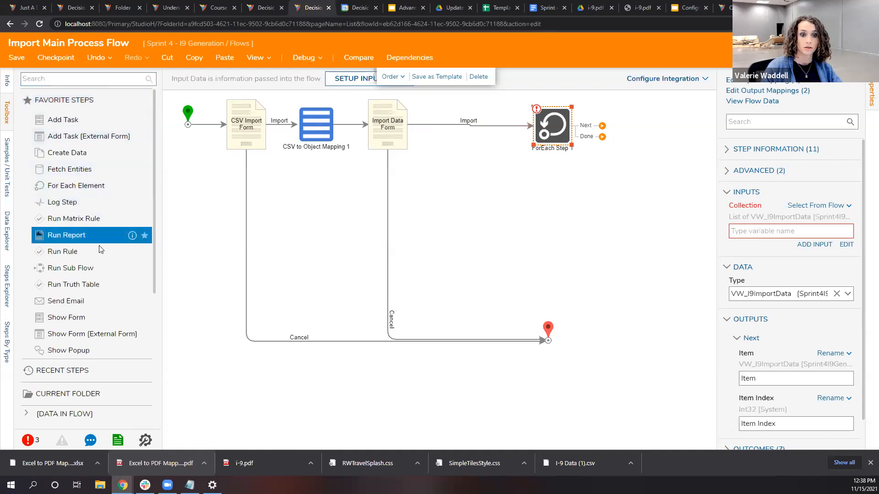
Step: Browse the Data category and its List steps in the toolbox for a step that checks a true value
scroll(66, 274, down, 5)
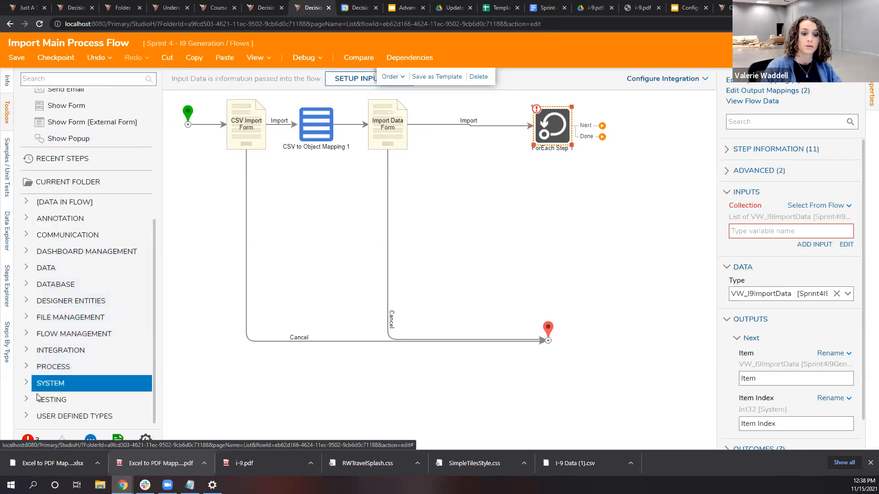
click(28, 268)
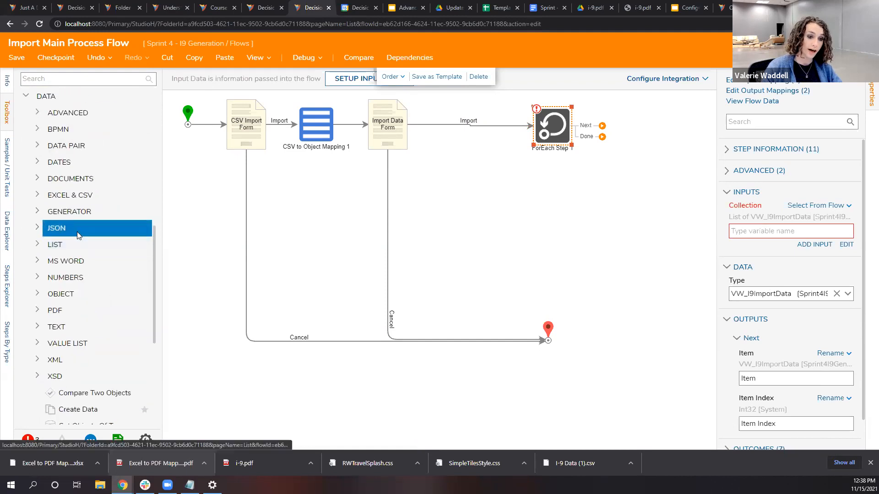
scroll(82, 217, down, 3)
scroll(77, 198, up, 2)
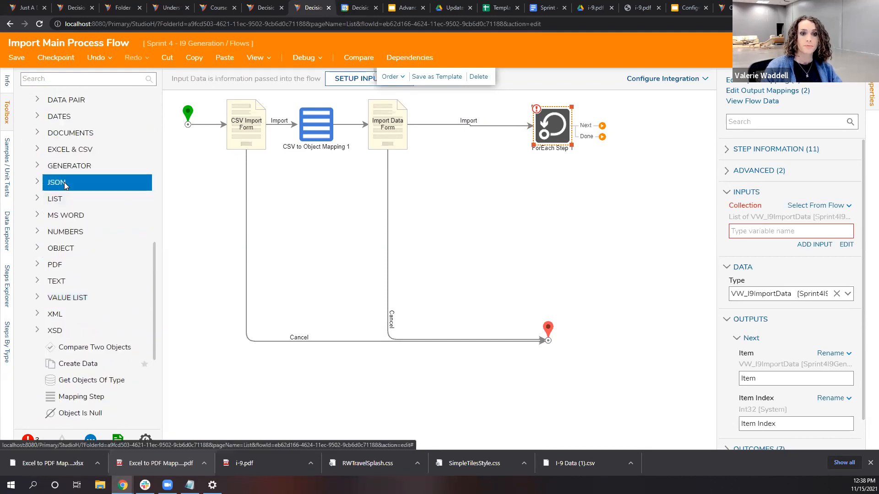
scroll(73, 201, up, 2)
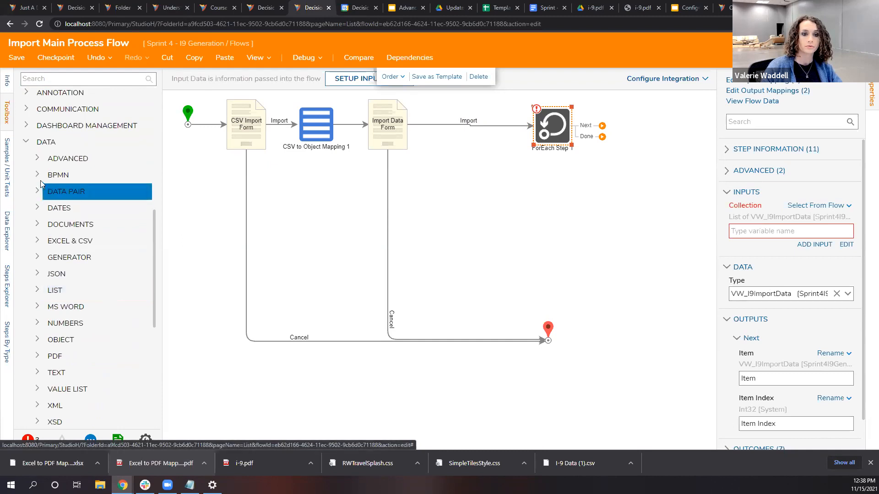
scroll(36, 247, down, 2)
click(43, 251)
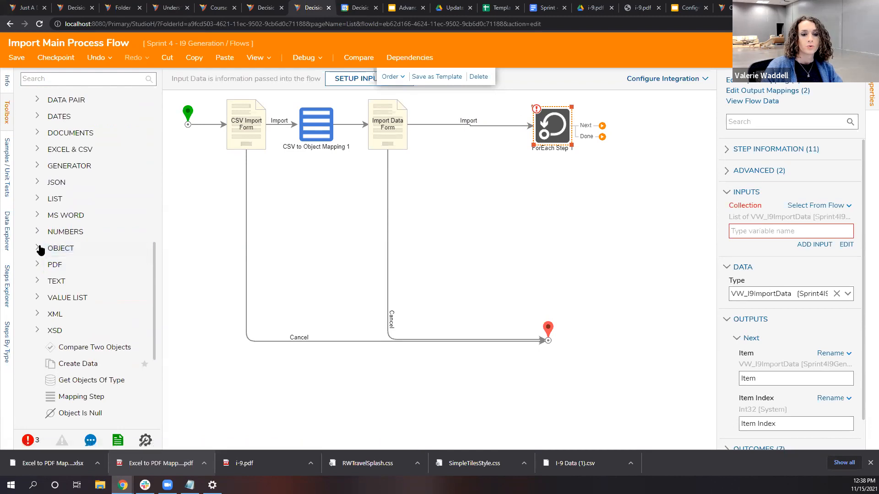
scroll(40, 249, up, 1)
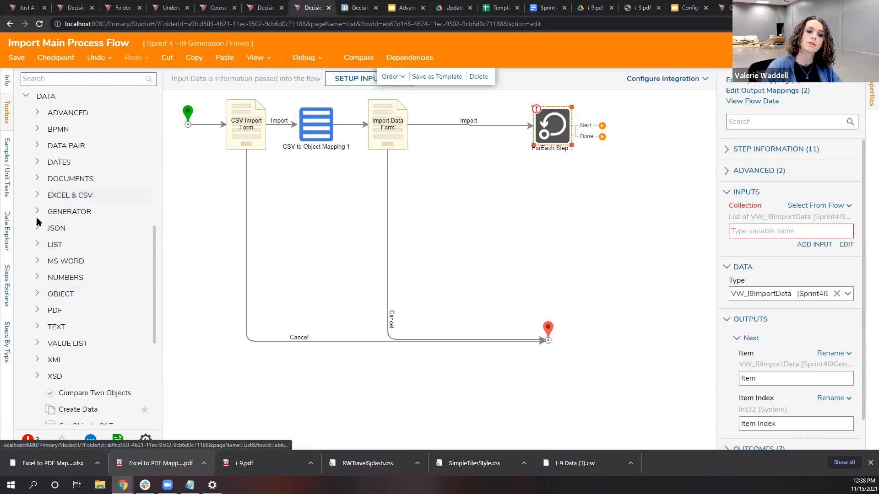
click(38, 246)
scroll(50, 195, down, 3)
scroll(48, 201, down, 2)
scroll(47, 200, up, 5)
Step: Find the Value Is True rule and place it in the flow below the Import connection
click(60, 80)
text(value tru)
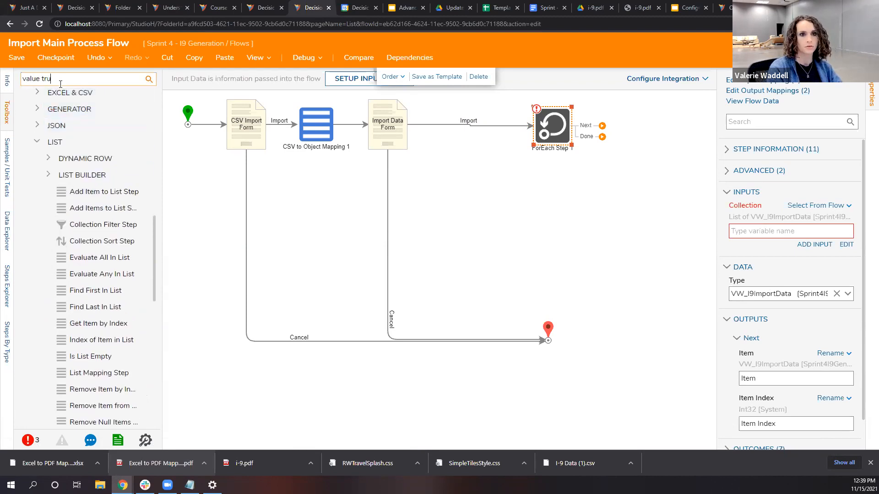
text(e)
drag(38, 95, 443, 196)
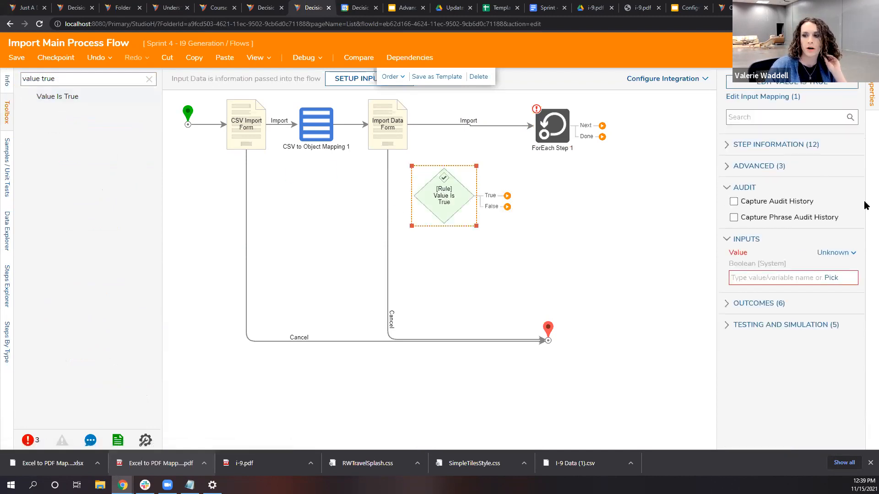
Step: Check the Value Is True rule's step category and look through the Rules steps under Designer Entities
click(726, 145)
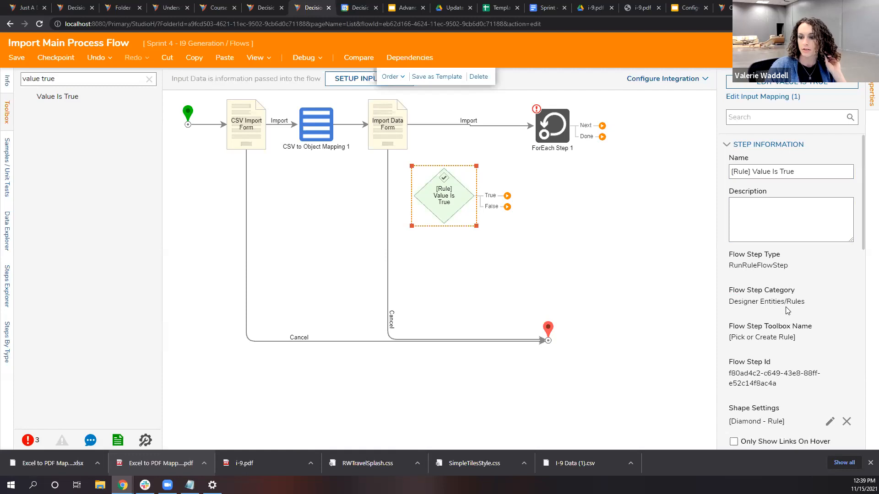
scroll(778, 306, down, 1)
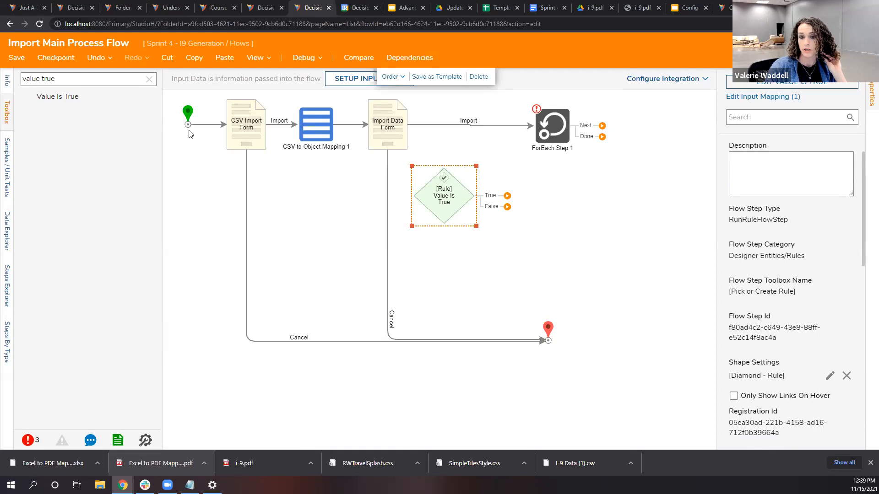
click(148, 80)
scroll(68, 207, down, 5)
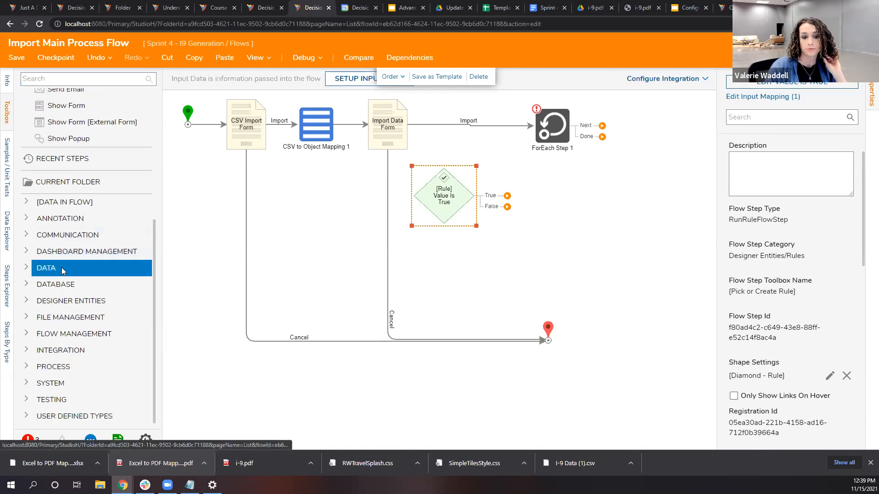
click(36, 300)
scroll(40, 289, down, 3)
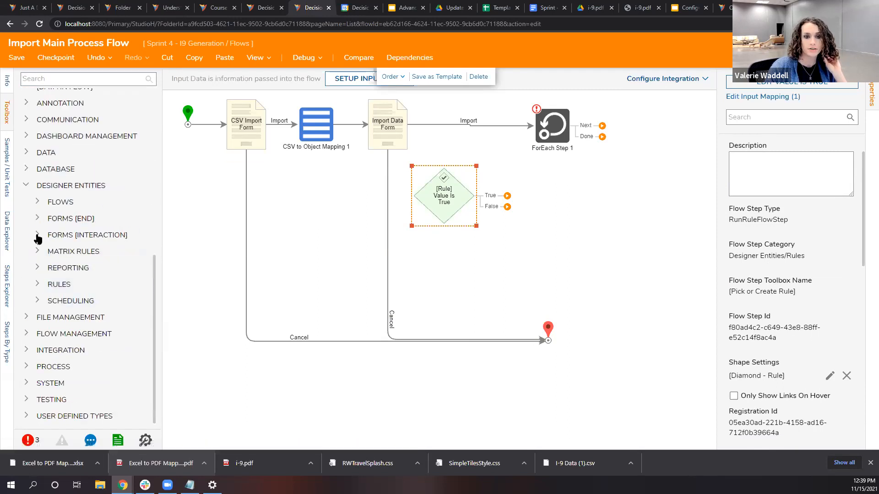
click(38, 284)
scroll(75, 229, down, 6)
scroll(81, 188, up, 2)
scroll(81, 174, up, 1)
Step: Insert the Value Is True rule between Import Data Form and the ForEach Step, and connect its False outcome to the end step
drag(464, 199, 504, 173)
click(447, 127)
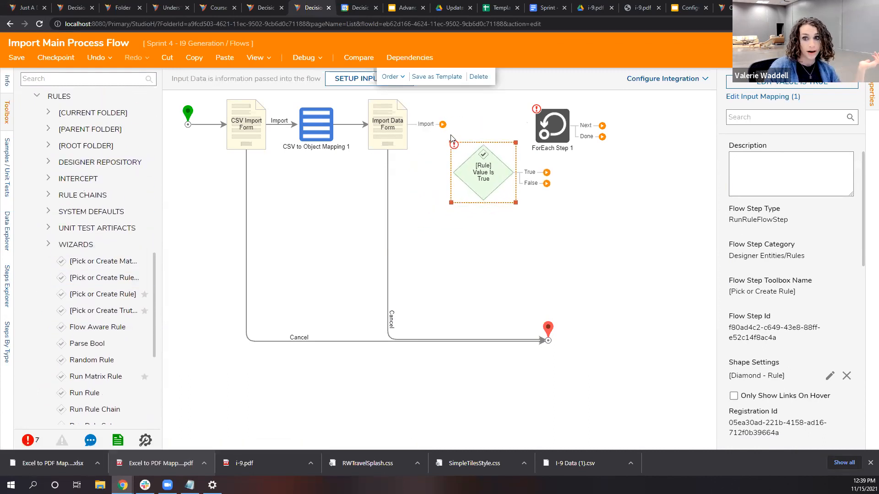
mouse_move(443, 125)
mouse_down()
mouse_move(469, 177)
mouse_move(451, 132)
mouse_up()
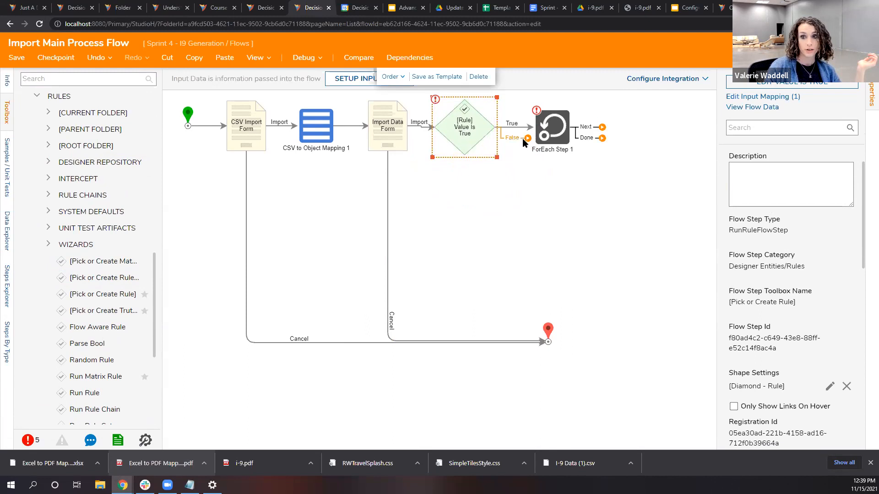
mouse_move(527, 138)
mouse_down()
mouse_move(490, 344)
mouse_move(547, 342)
mouse_up()
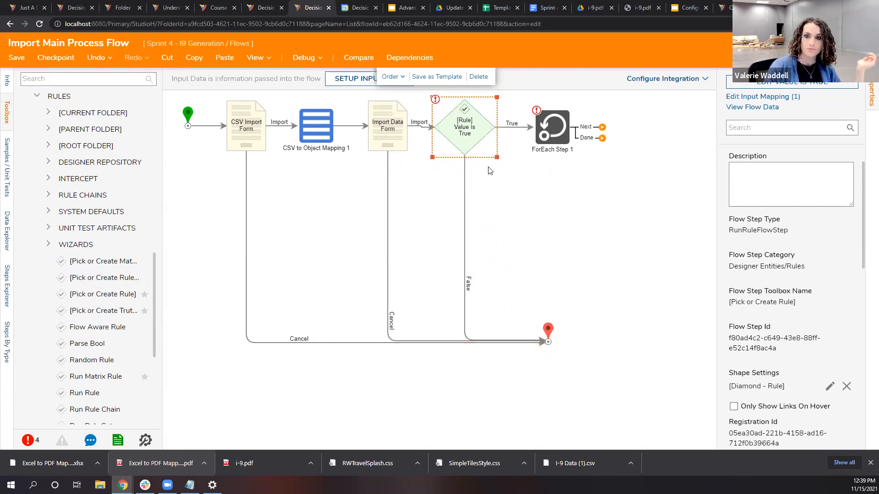
Step: Rename the Value Is True rule step as Import is True and align the ForEach Step with it
key(Left)
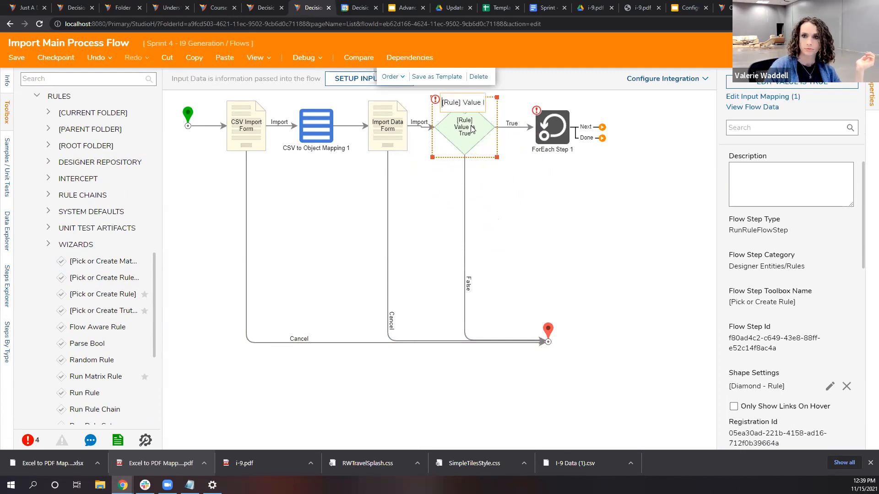
click(447, 138)
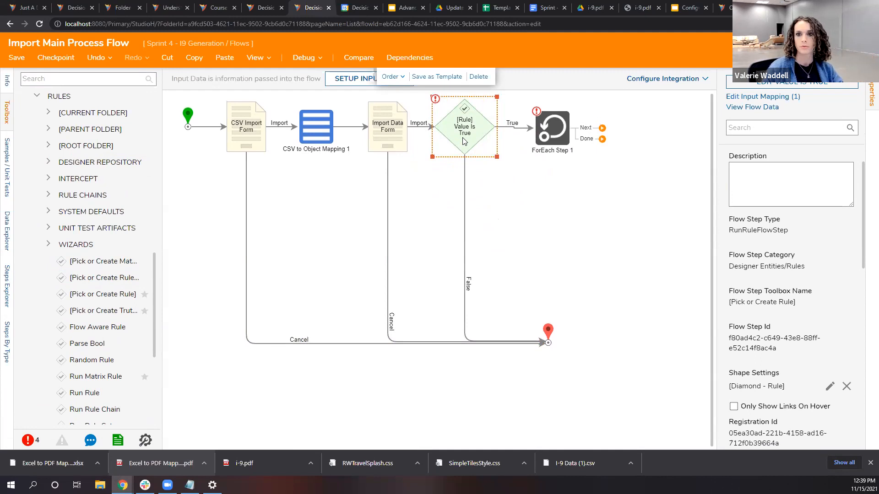
double_click(459, 131)
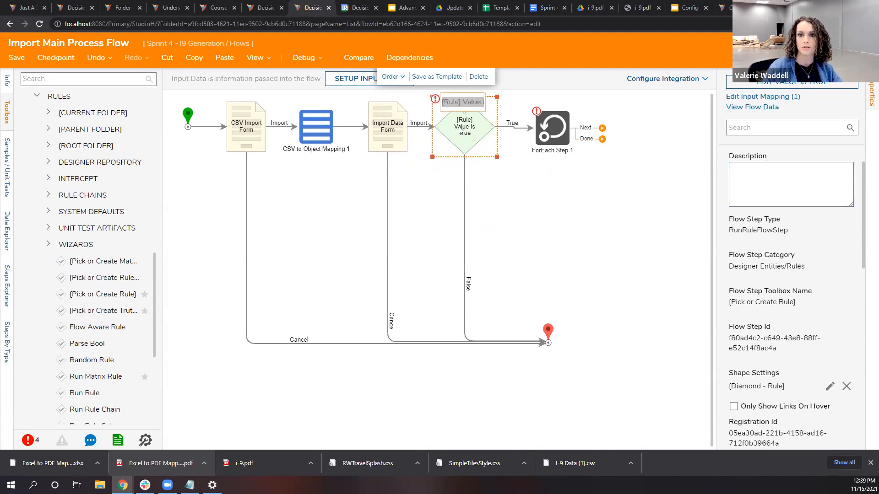
text(I)
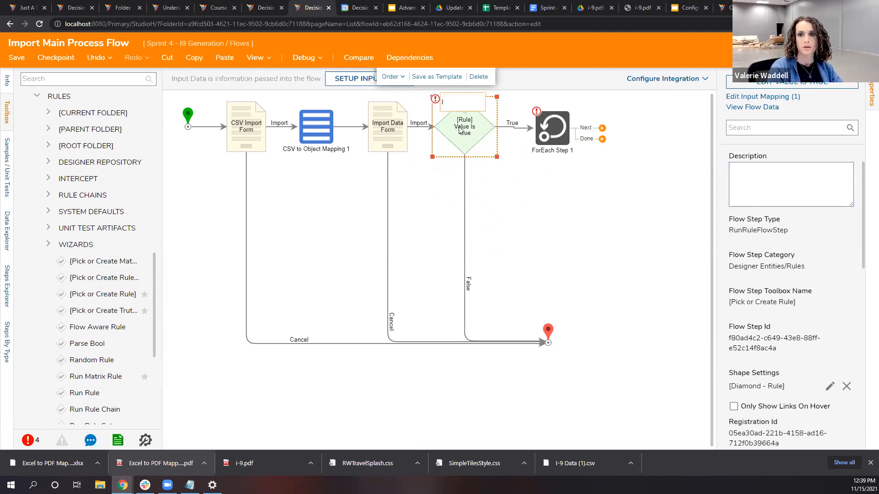
text(Mport is True)
key(Return)
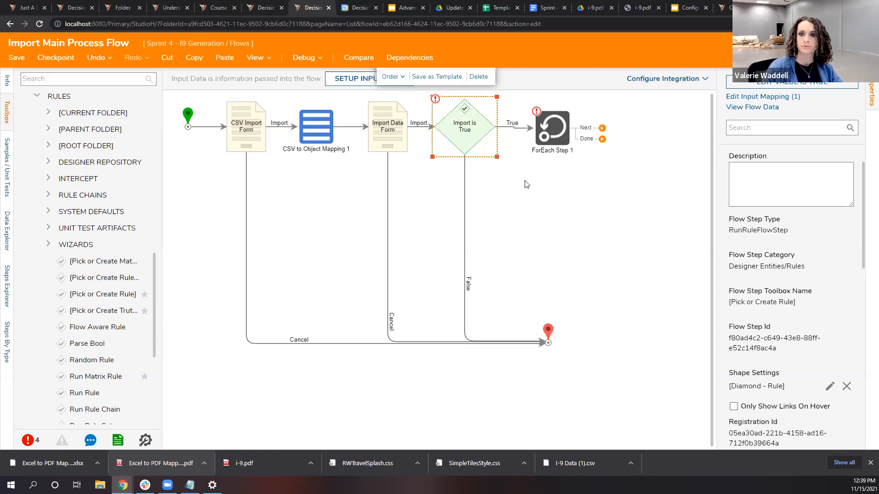
drag(549, 124, 542, 123)
Step: Add a Run Sub Flow step named PDF Generation Flow to the ForEach Step's Next outcome and align it in the row
click(390, 135)
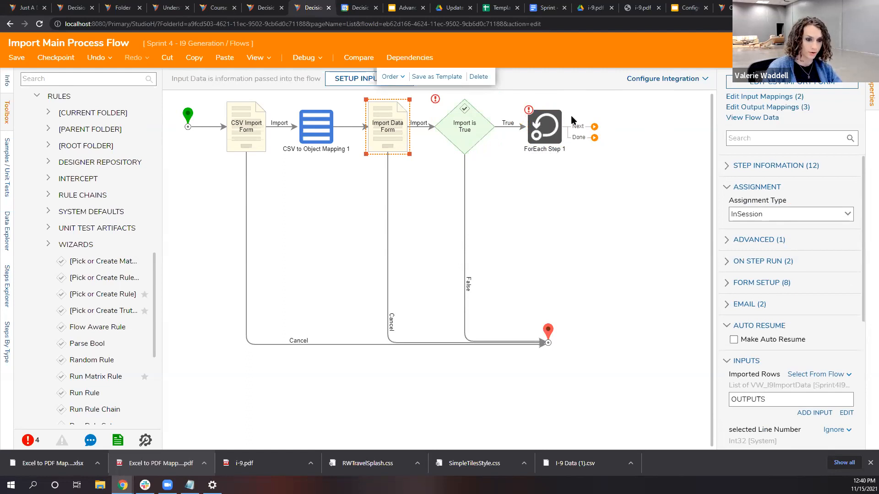
click(595, 127)
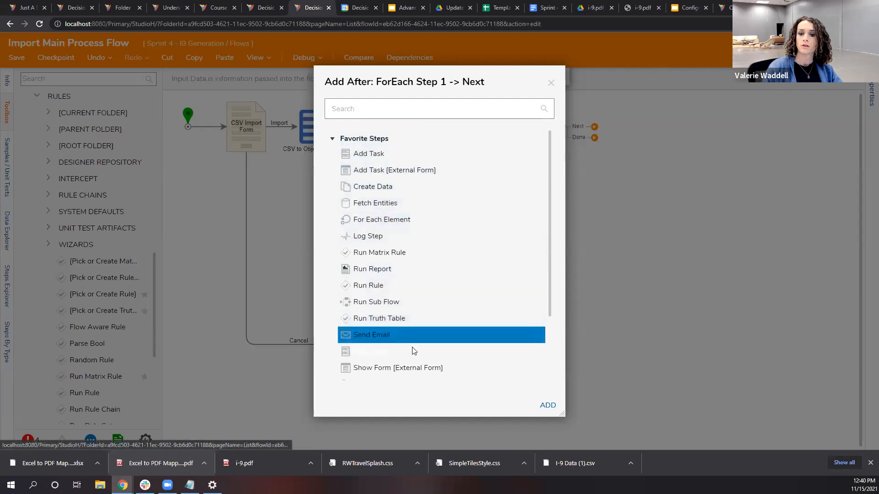
scroll(399, 304, down, 2)
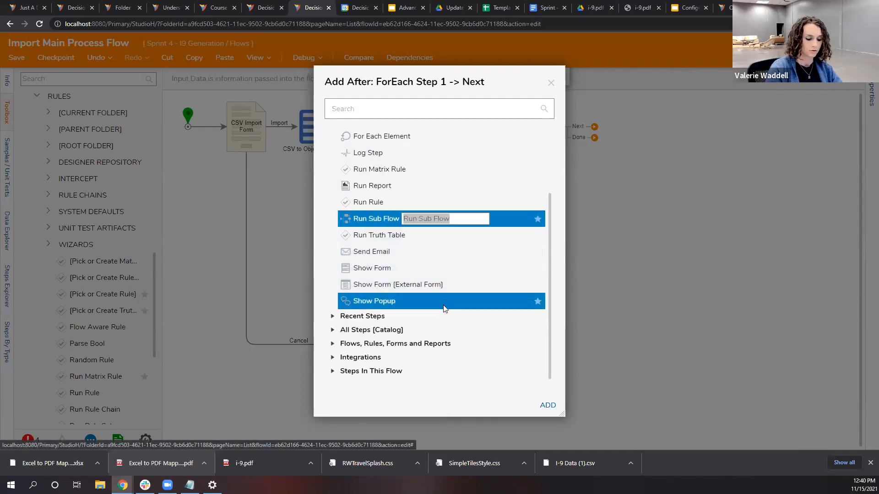
text(PDF Generation)
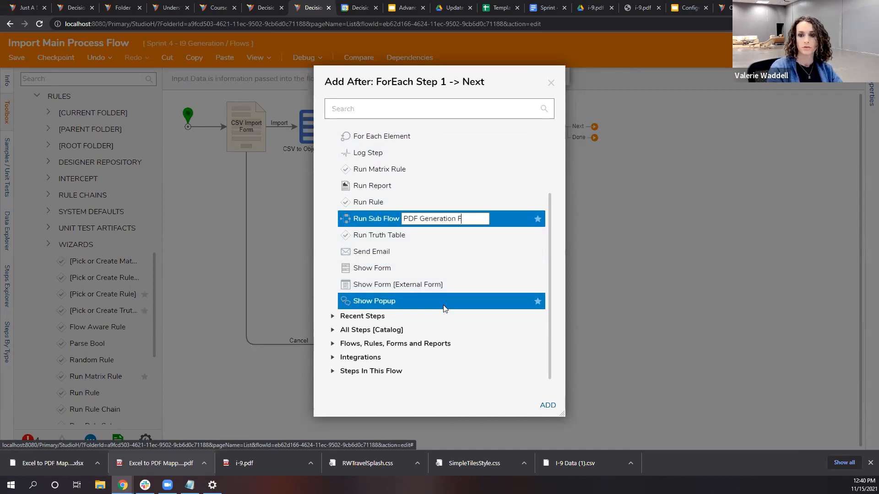
key(Return)
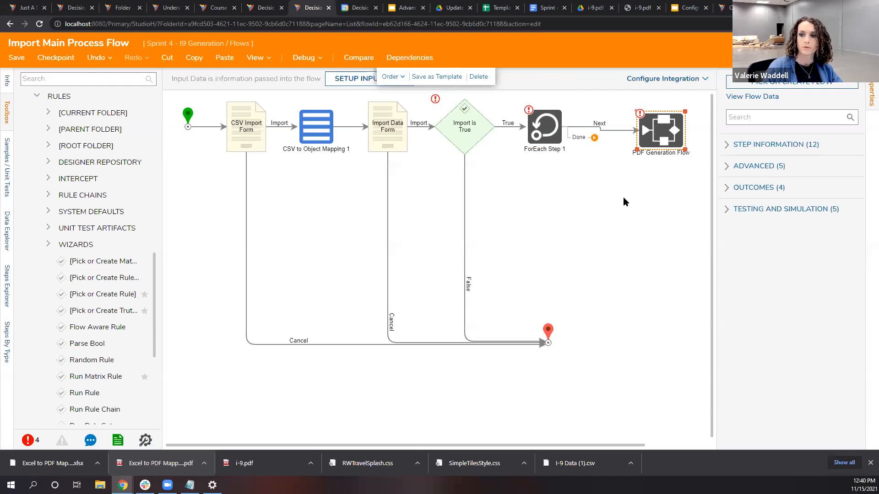
drag(665, 129, 636, 124)
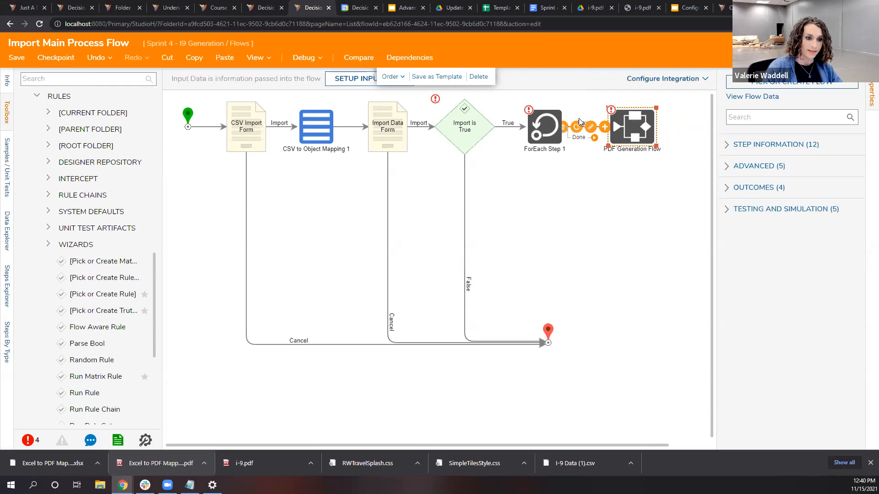
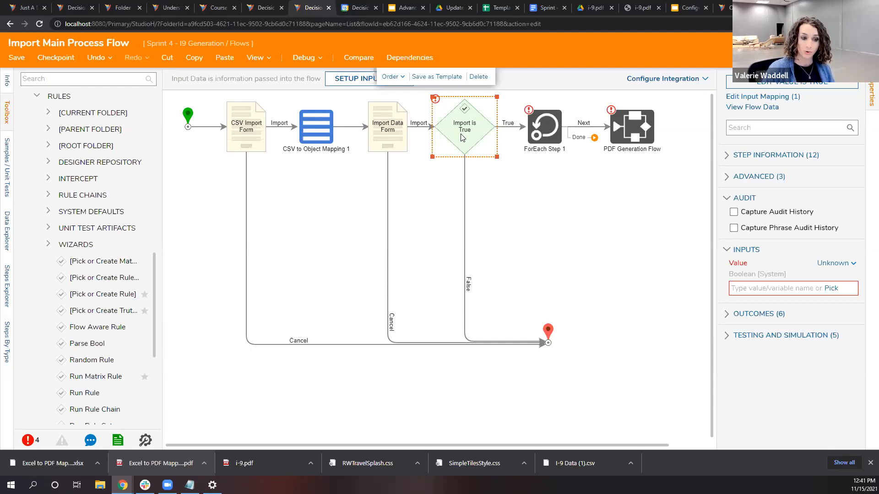
Step: Connect the ForEach Step's Done outcome to the end step and reroute that connection from the underside of the ForEach Step
drag(594, 137, 599, 339)
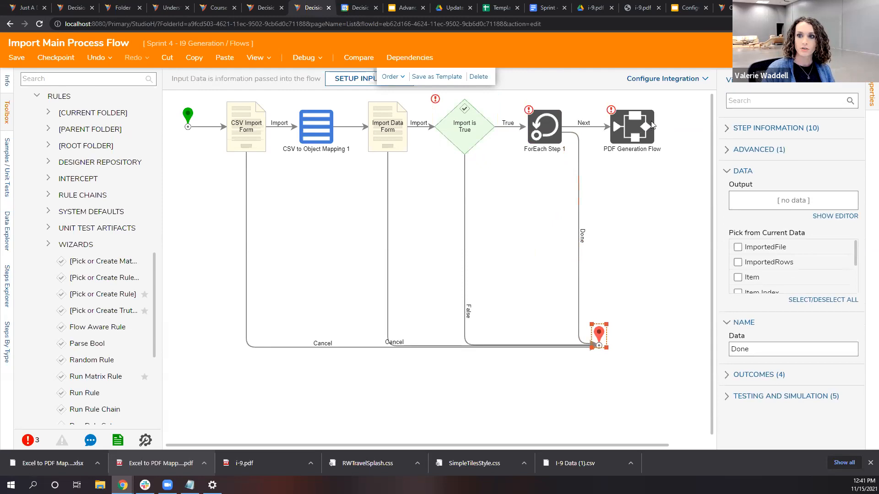
click(632, 130)
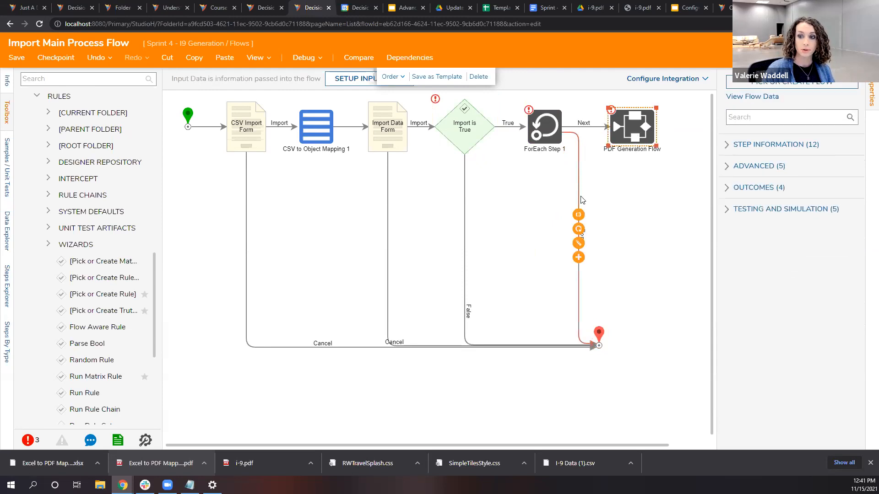
click(578, 154)
drag(562, 132, 558, 163)
click(636, 193)
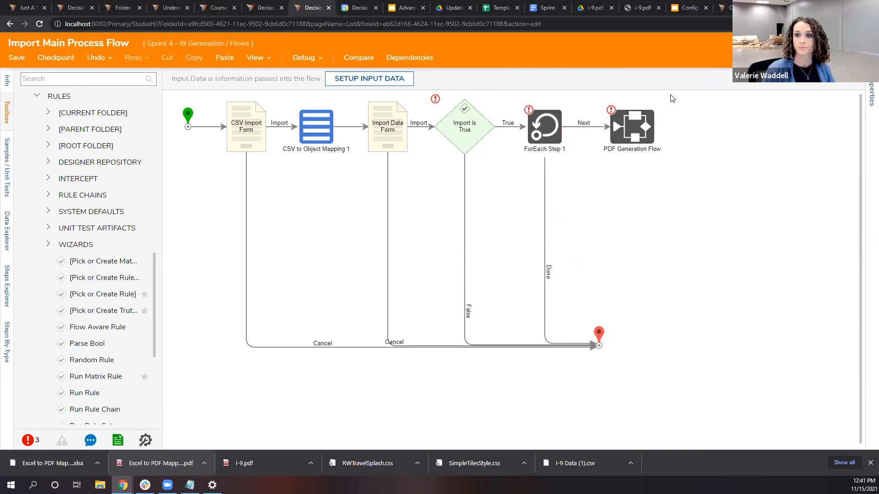
Step: Assign the existing PDF Generation Flow from the recent flows to the PDF Generation Flow sub flow step
click(646, 123)
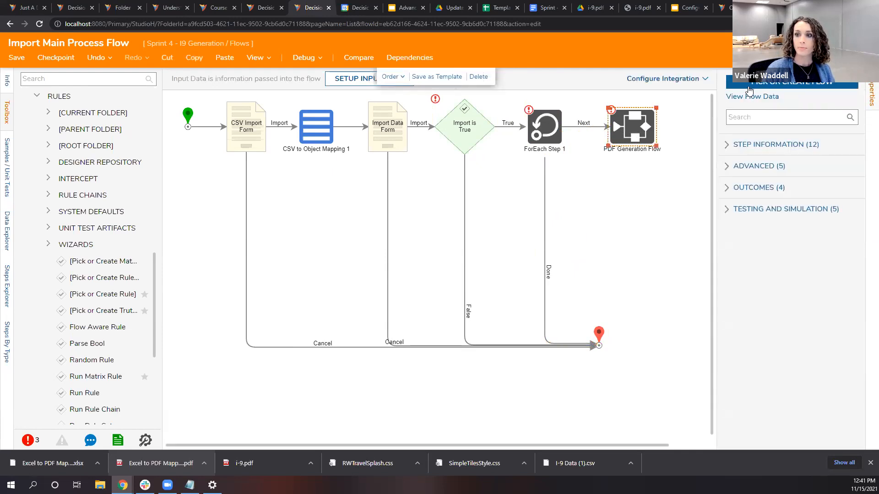
click(749, 90)
click(545, 304)
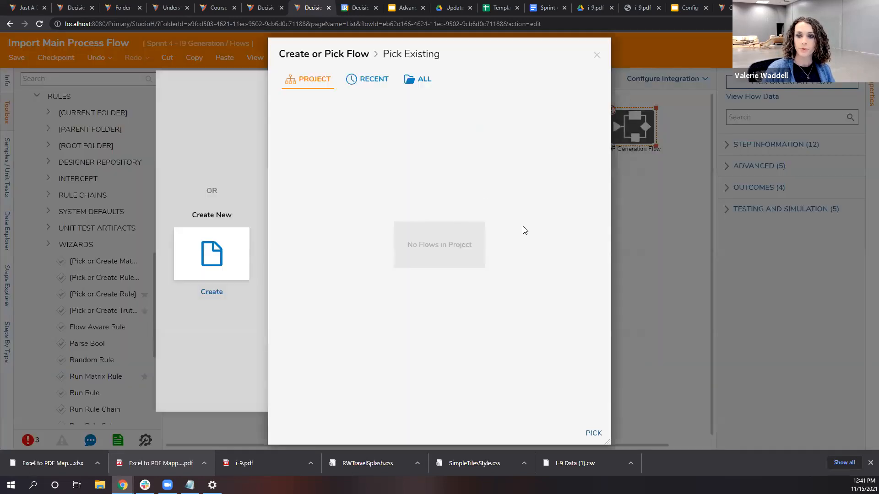
click(374, 86)
click(346, 146)
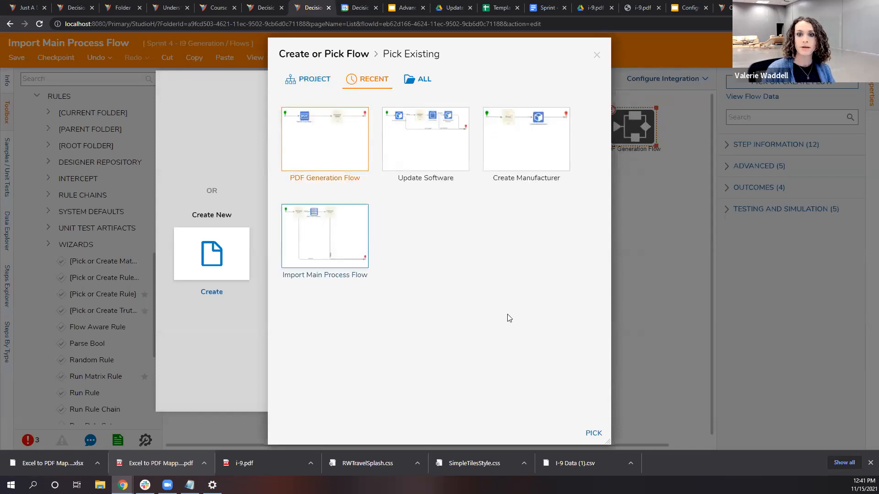
click(593, 433)
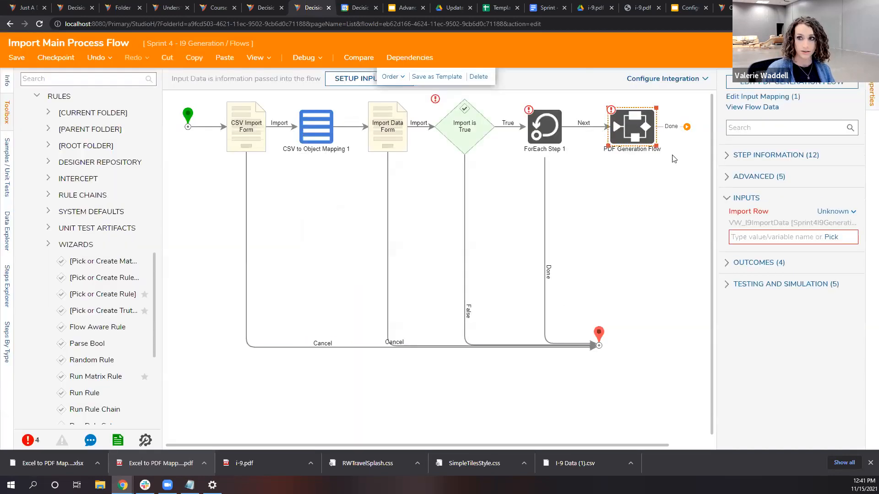
Step: Connect the PDF Generation Flow step's Done outcome back to the ForEach Step and route the connection from the step's upper side
drag(686, 126, 546, 102)
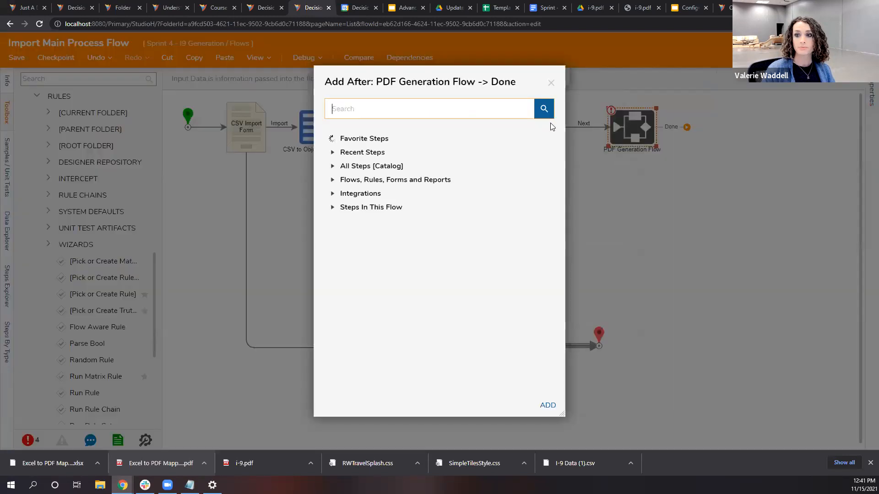
click(553, 84)
drag(687, 126, 545, 114)
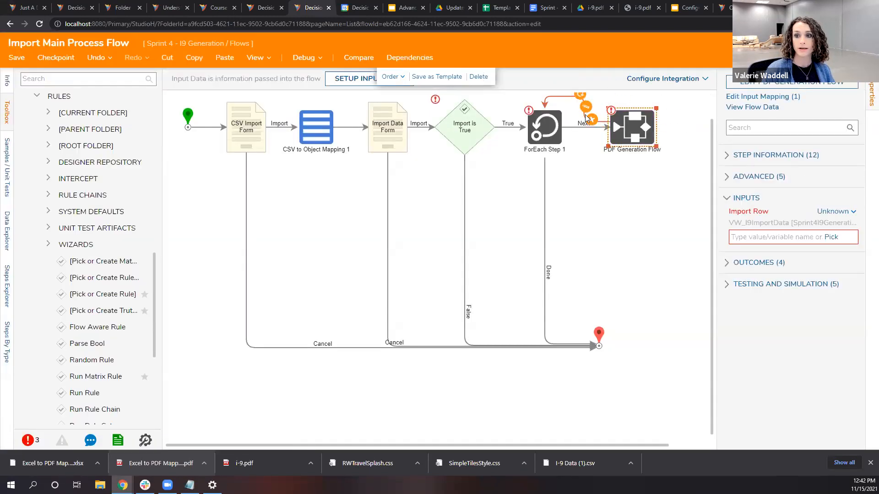
click(584, 118)
drag(610, 121, 629, 112)
click(612, 210)
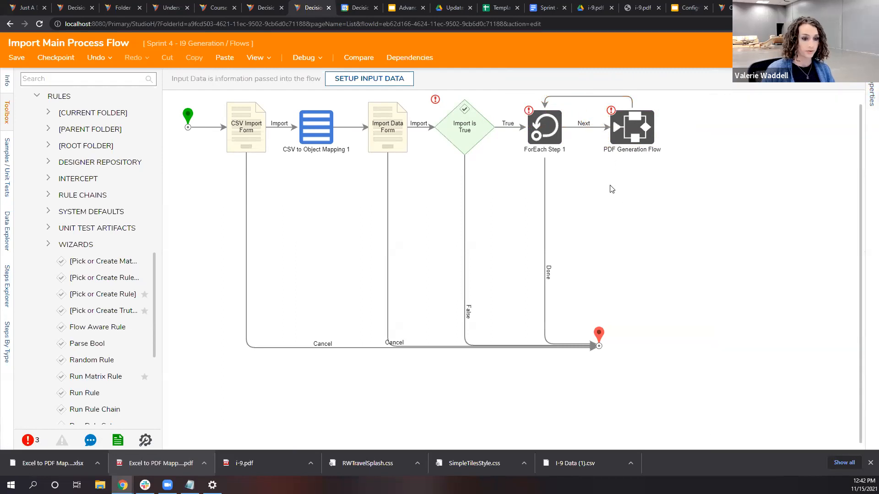
Step: Set the Value input of the Import is True rule step to a constant with Value checked
click(483, 135)
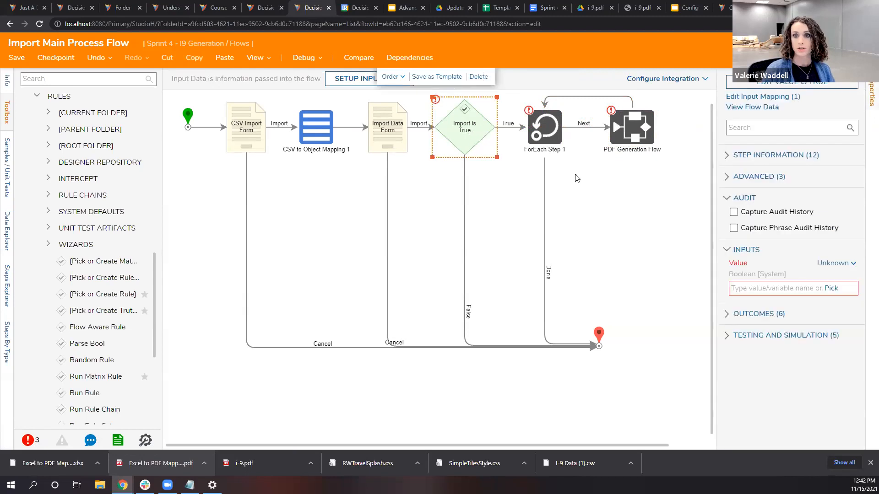
click(847, 264)
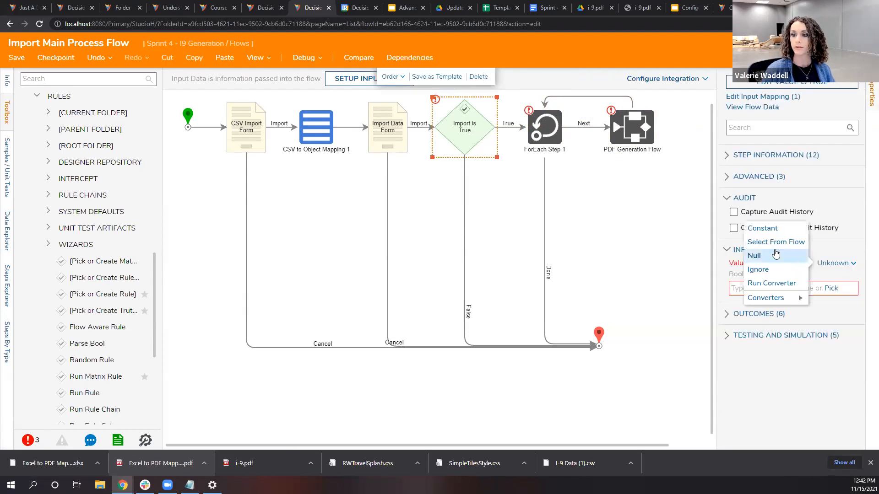
click(749, 255)
click(734, 287)
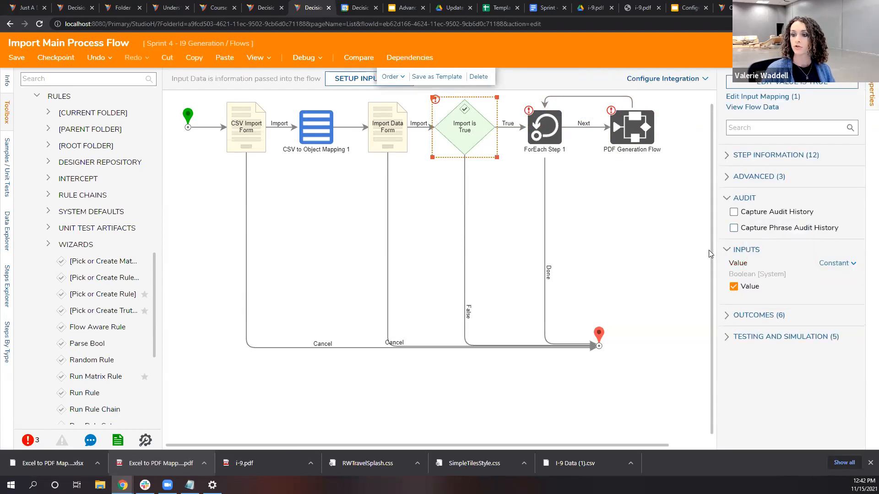
click(653, 241)
Step: Map the ForEach Step's Collection input to Imported Rows from the flow data
click(551, 143)
click(815, 228)
click(846, 244)
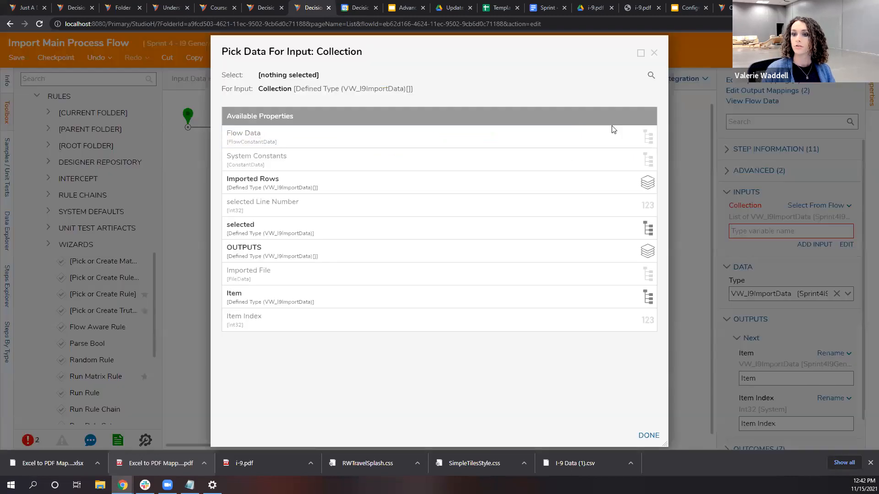
click(423, 178)
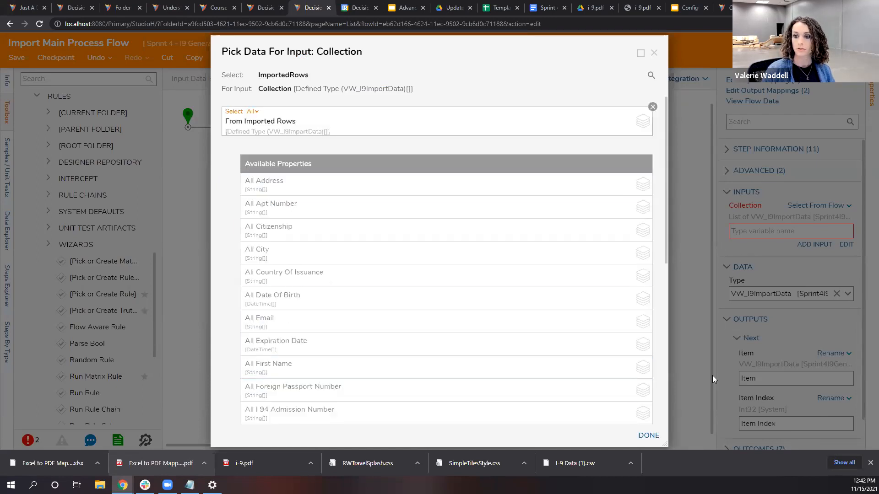
click(649, 435)
click(643, 142)
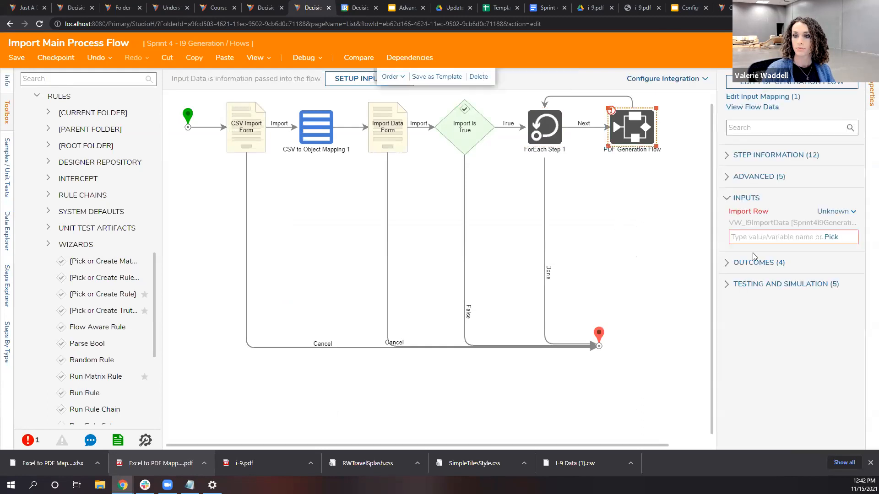
click(829, 237)
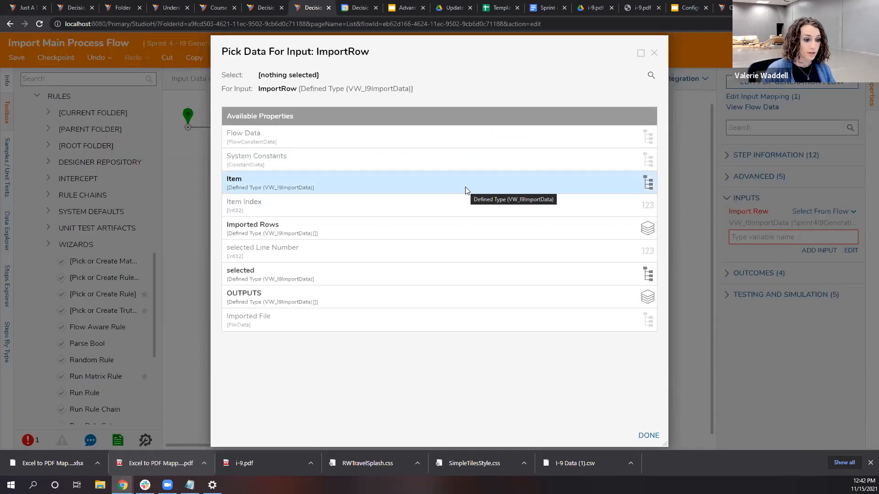
click(654, 53)
Step: Review the Item and Item Index outputs on the ForEach Step's Next outcome
click(550, 117)
scroll(755, 305, down, 1)
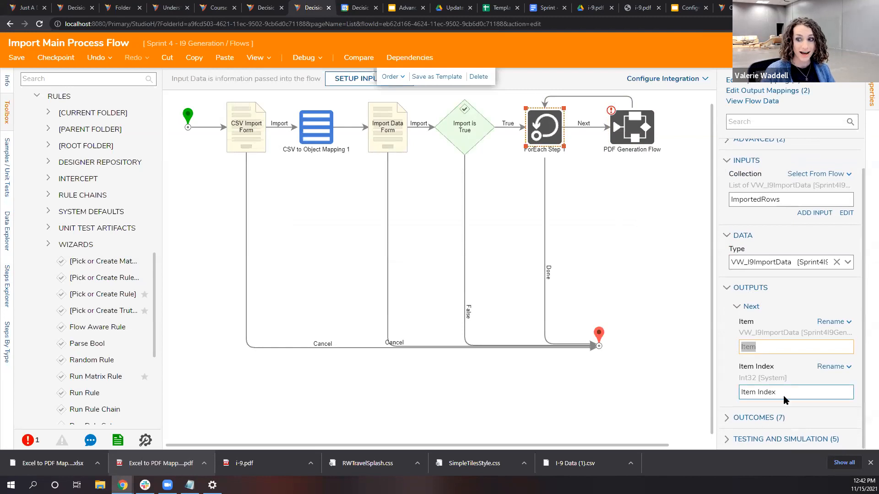
double_click(767, 392)
drag(736, 397, 714, 402)
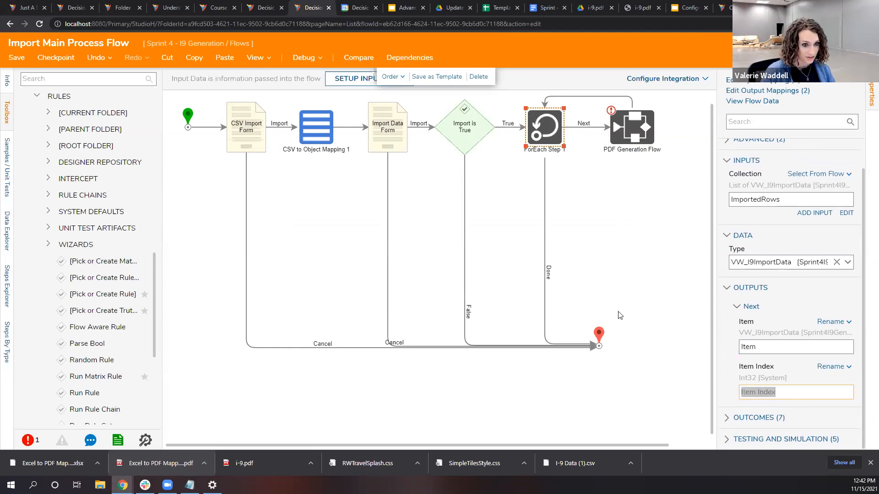
click(656, 303)
click(657, 306)
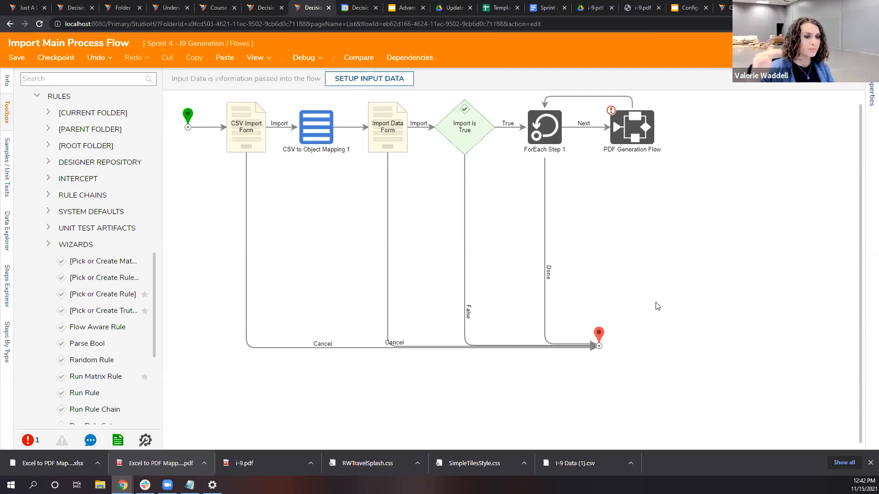
click(532, 132)
click(770, 377)
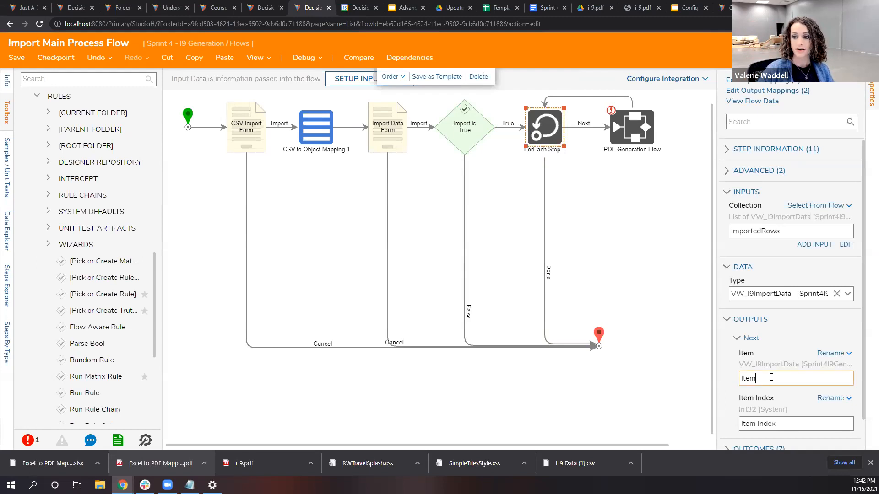
drag(767, 377, 736, 379)
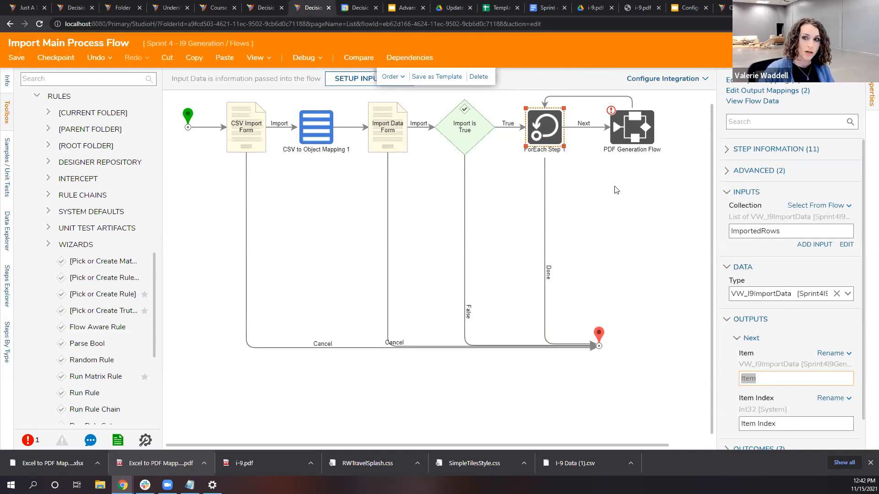
Step: Map the PDF Generation Flow step's Import Row input to the ForEach Step's Item
click(632, 135)
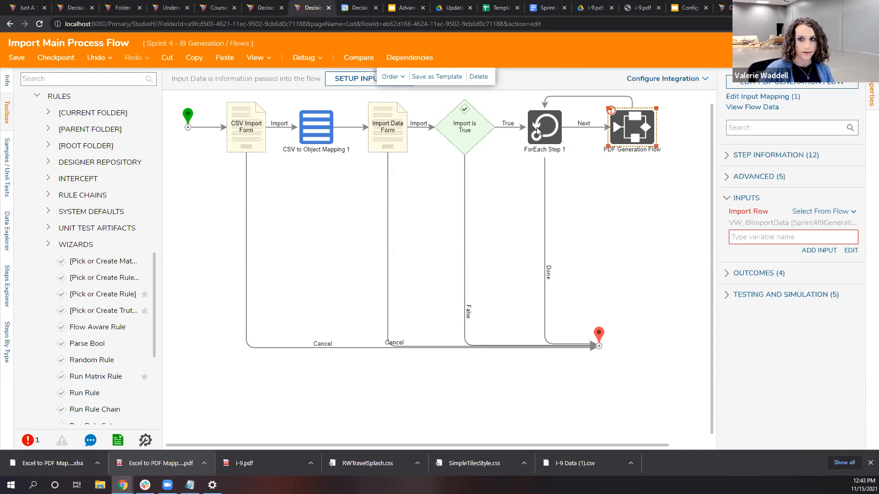
mouse_move(581, 129)
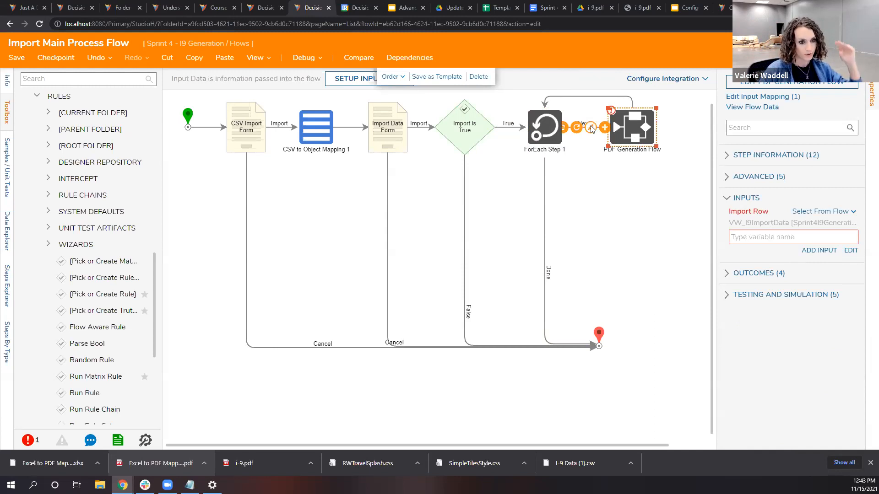
click(851, 251)
click(339, 180)
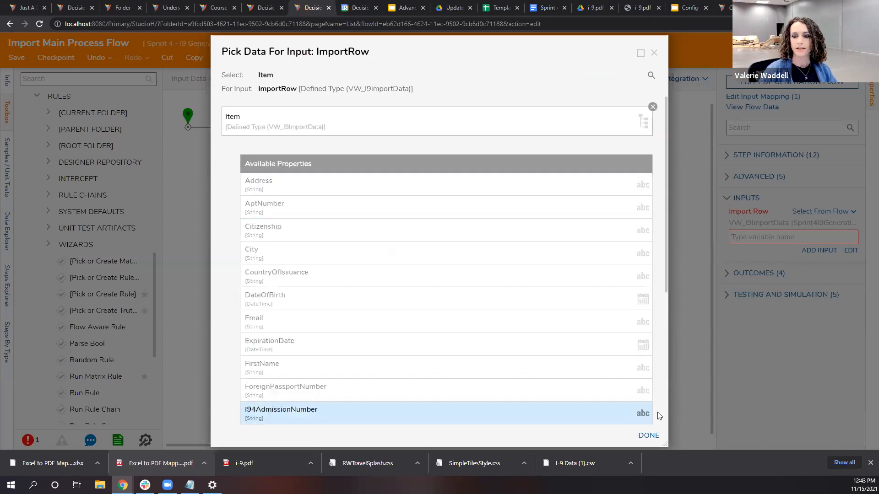
click(650, 435)
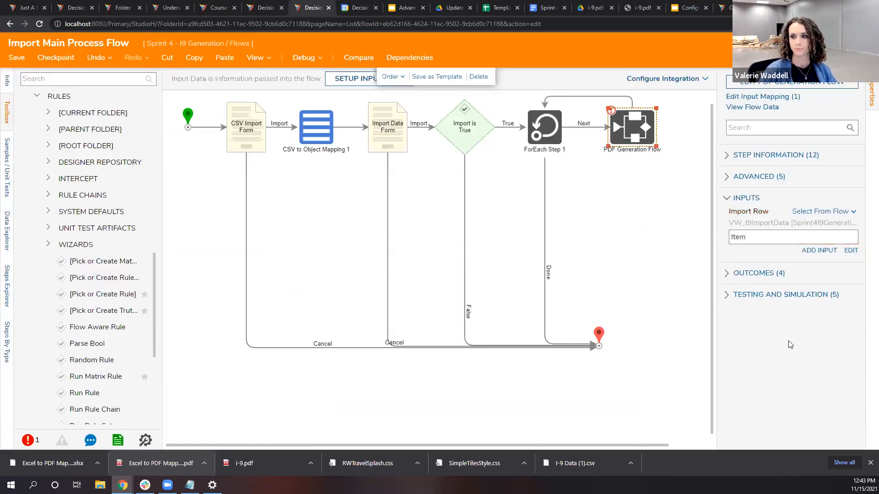
click(620, 219)
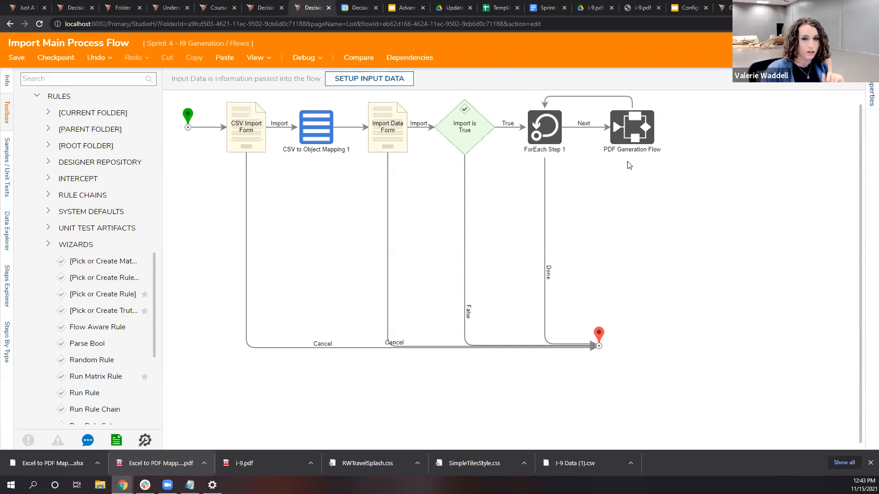
Step: Debug the Import Main Process Flow and import the downloaded I-9 Data (1).csv file through the CSV import form
mouse_move(617, 103)
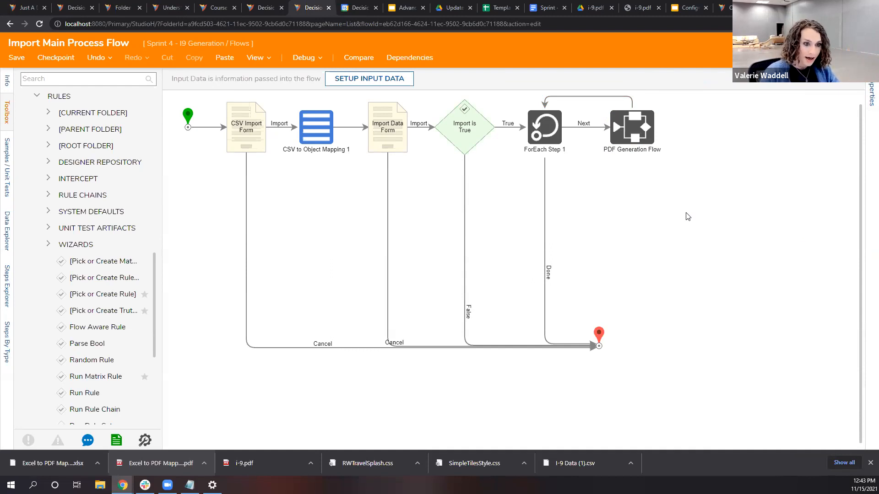
click(304, 58)
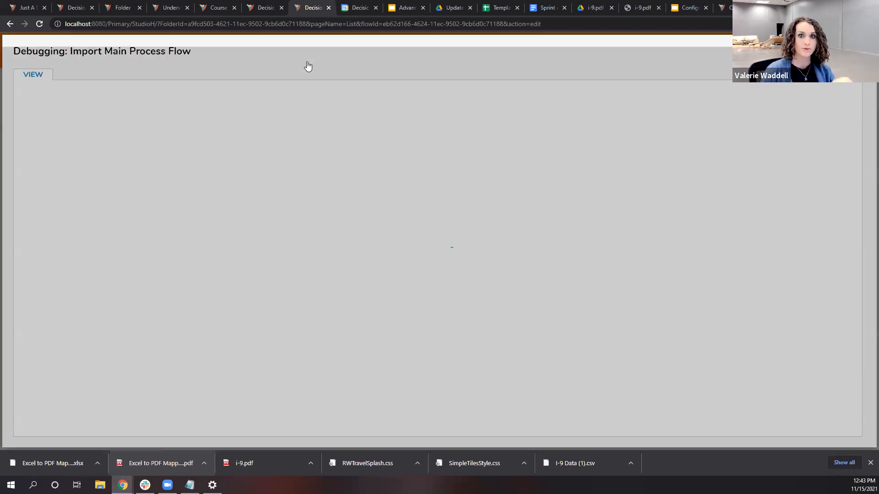
click(428, 190)
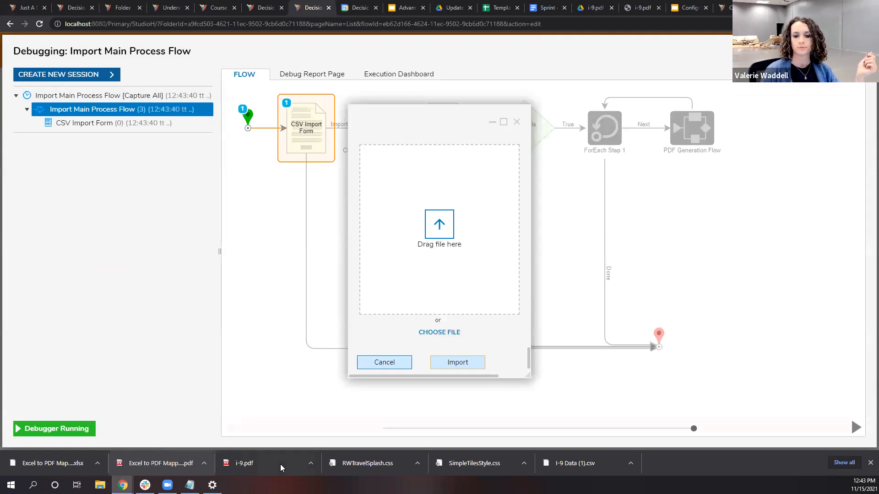
drag(589, 471, 412, 234)
click(456, 362)
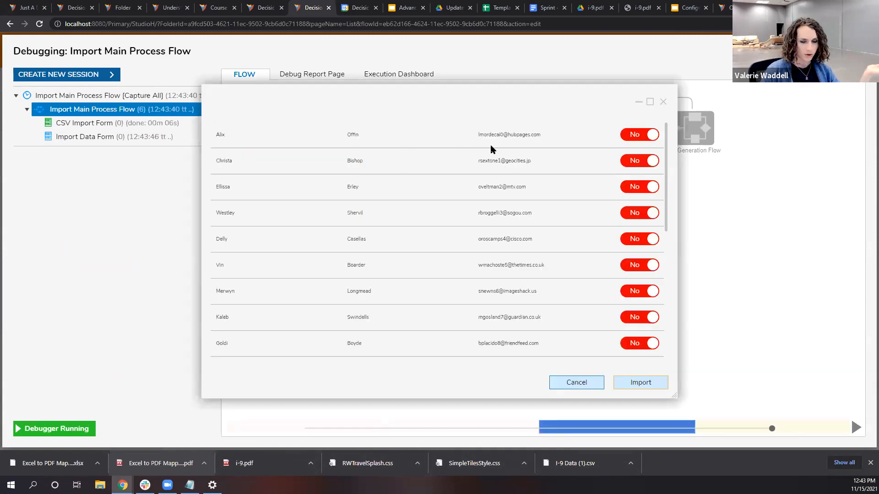
Step: Switch the first nine rows of the import data form to Yes and import them
click(635, 135)
click(635, 160)
click(635, 187)
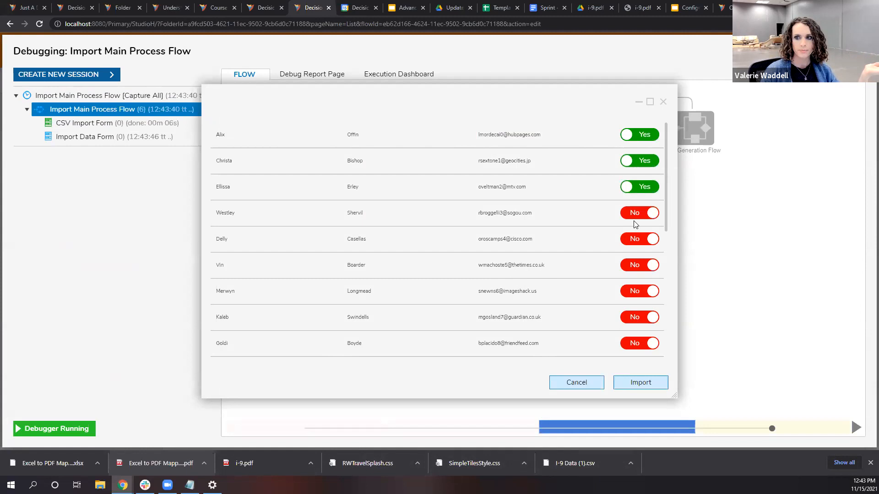
click(636, 213)
click(636, 243)
click(638, 268)
click(642, 293)
click(640, 320)
click(643, 344)
click(626, 385)
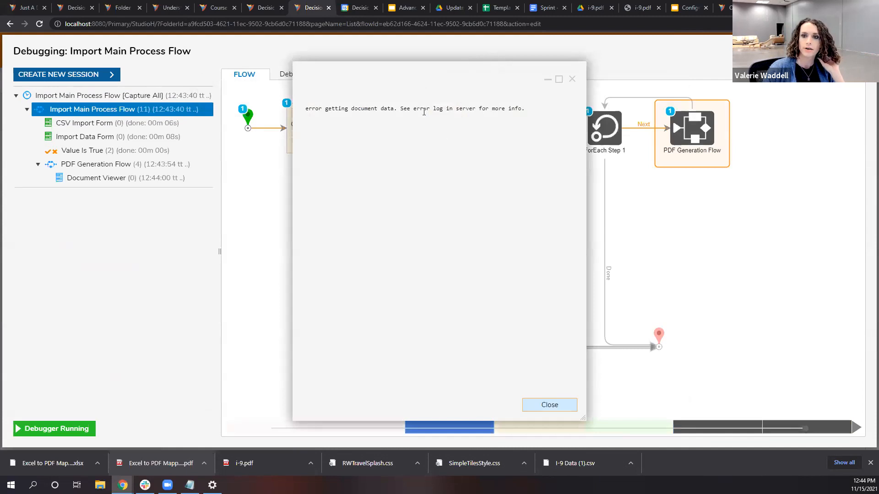
Step: Close the document viewer form, inspect the input data passed to the PDF Generation Flow step, and leave the debugger
click(572, 79)
mouse_move(686, 132)
click(759, 147)
click(677, 157)
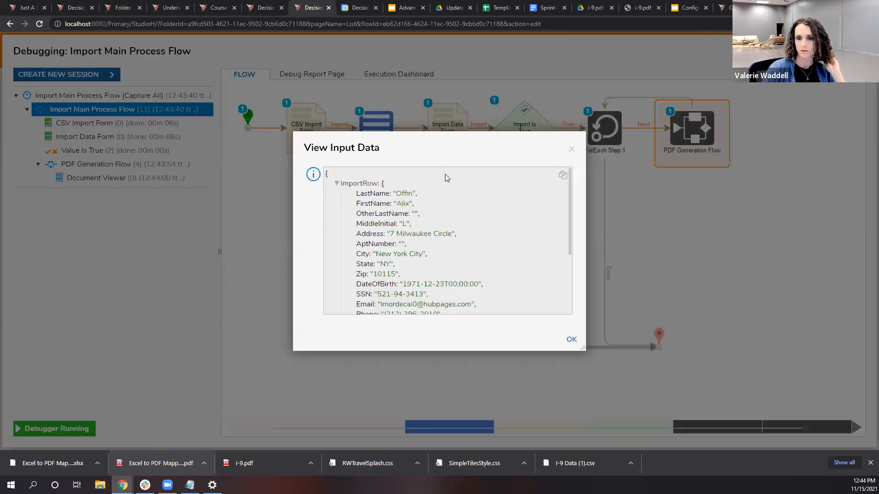
click(335, 183)
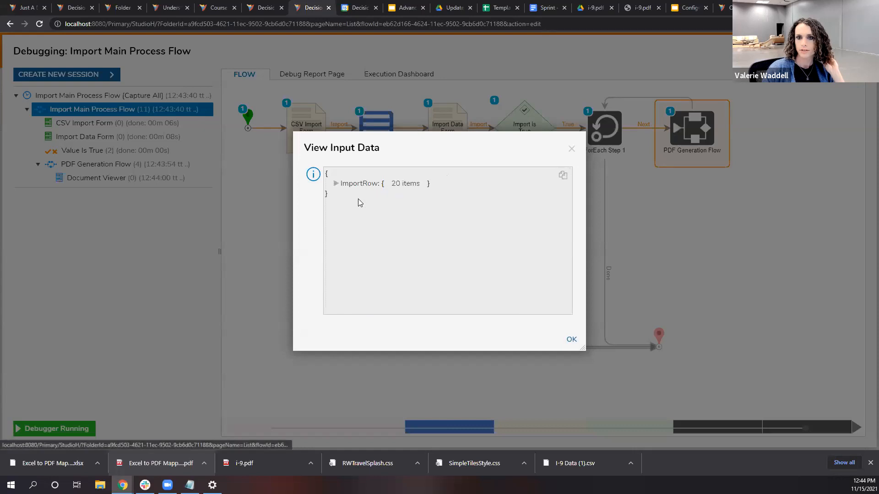
click(571, 148)
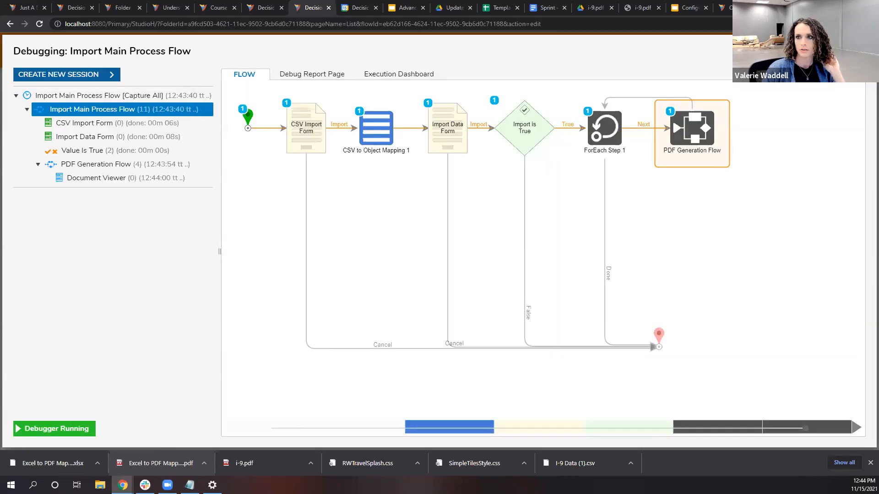
key(Escape)
Step: Open the PDF Generation Flow for editing and review the Set PDF Form Fields step's input mappings
click(627, 129)
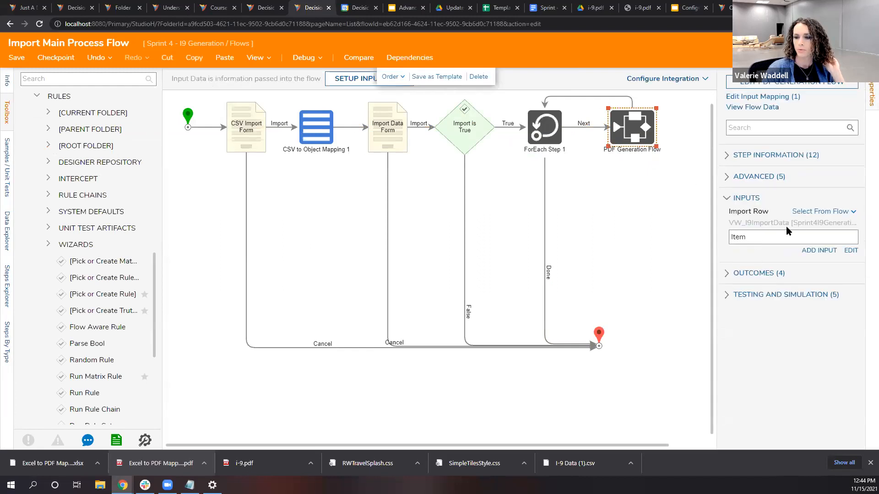
click(765, 82)
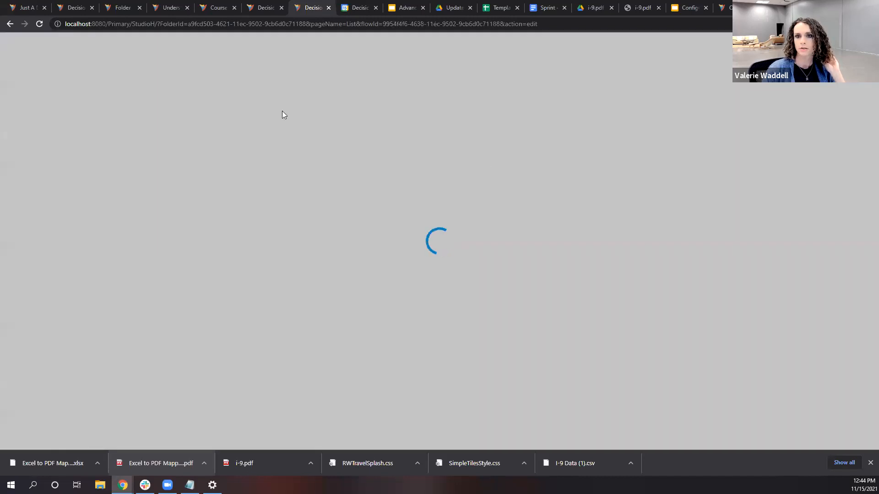
click(272, 127)
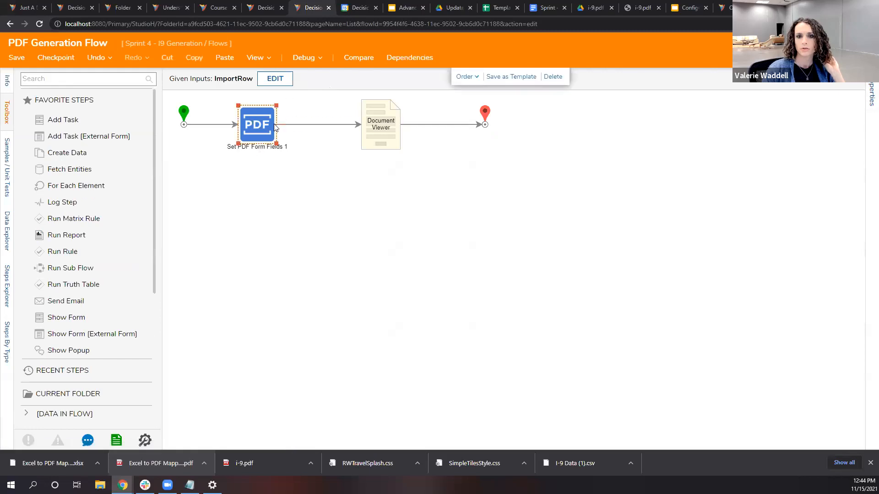
scroll(725, 274, down, 8)
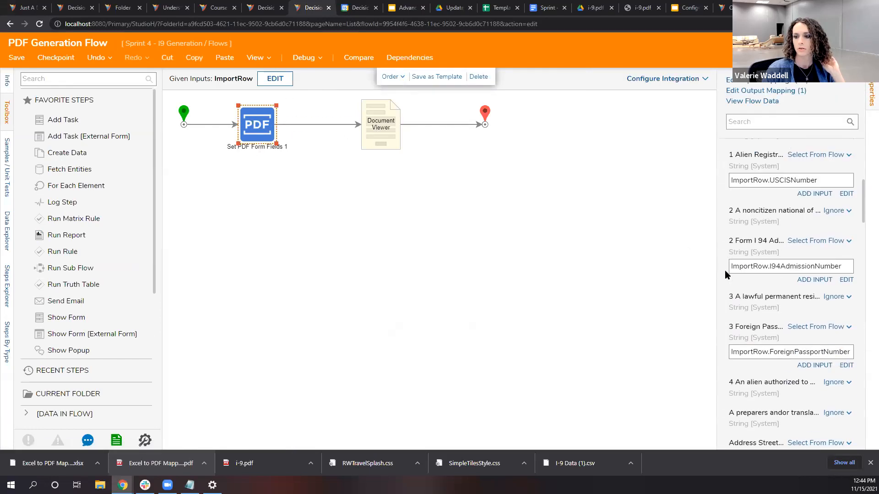
Step: Review the data mapped to the I9 input of the Document Viewer step without changing it
click(360, 114)
scroll(746, 273, down, 1)
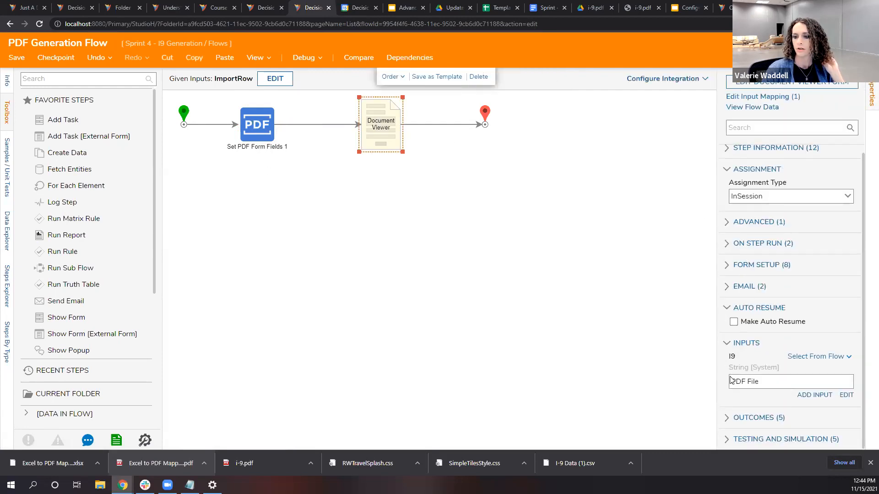
click(846, 395)
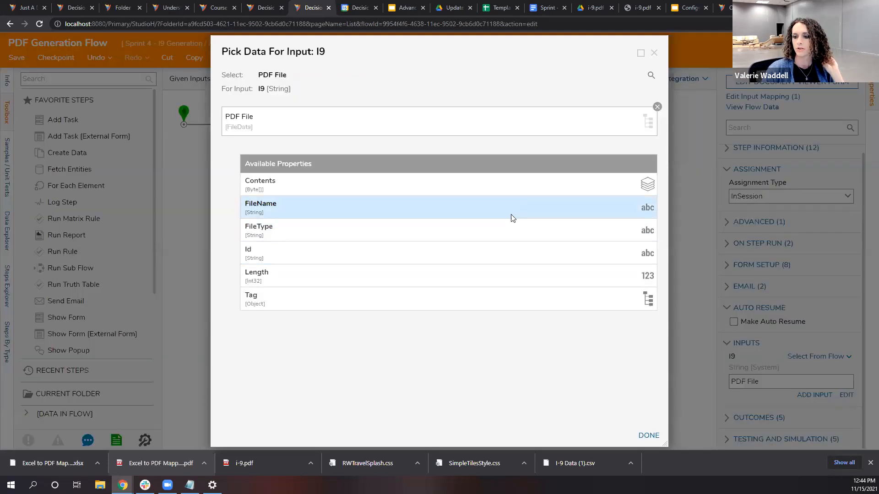
click(654, 52)
Step: Open the Document Viewer Form for editing and set the document viewer's input type to FileData
click(728, 81)
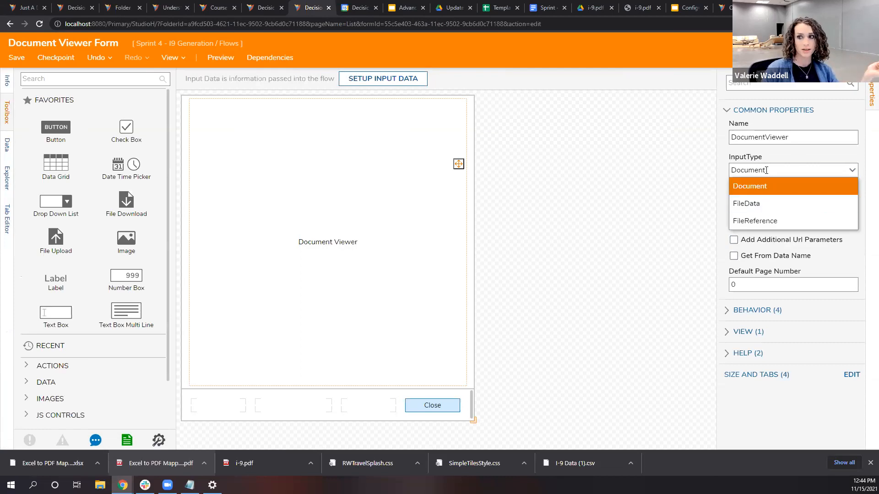
click(851, 203)
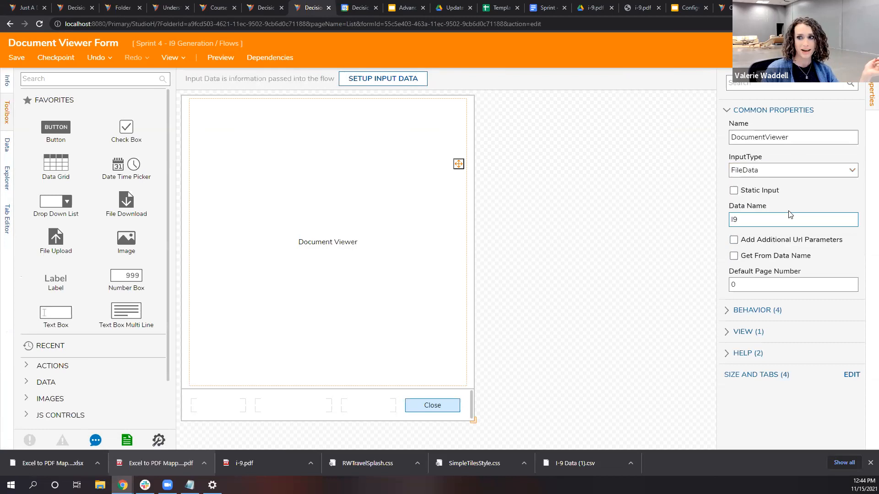
click(851, 173)
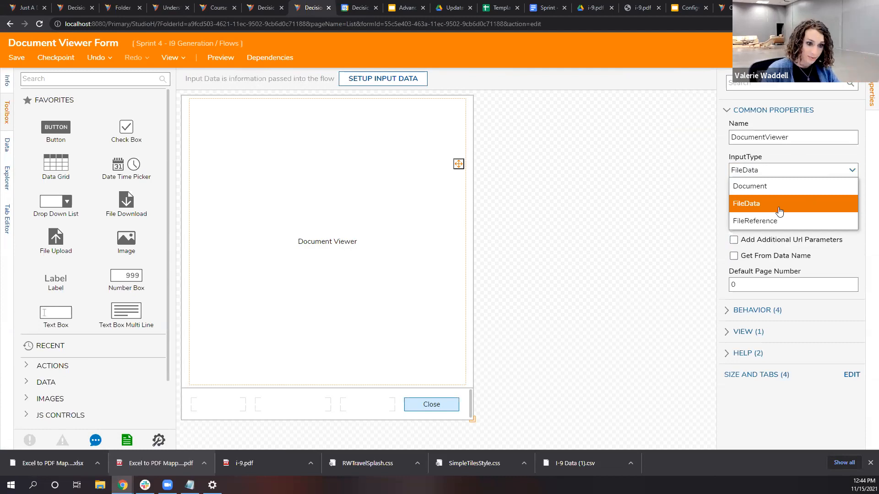
click(755, 202)
click(592, 177)
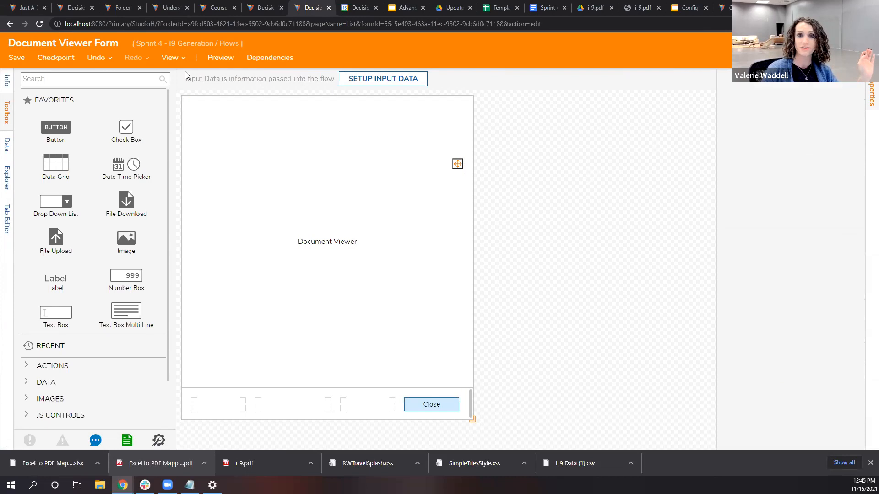
Step: Save the Document Viewer Form and the PDF Generation Flow, returning to the Import Main Process Flow
key(ctrl+s)
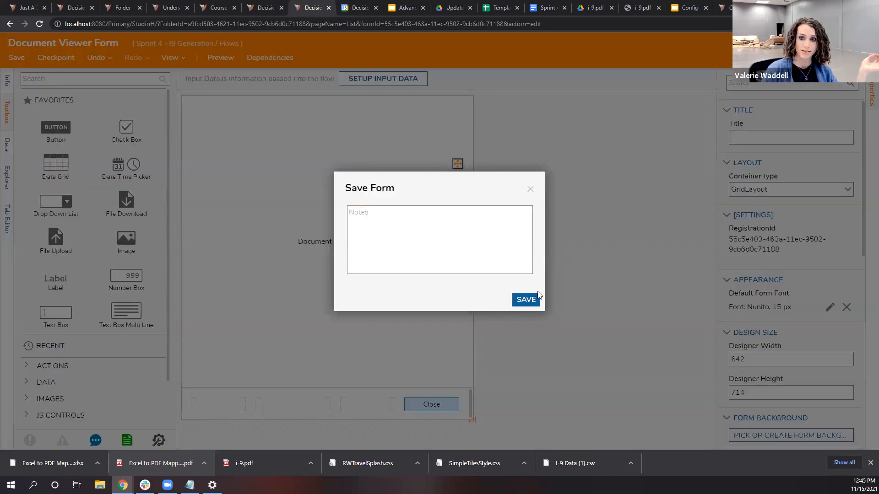
click(526, 299)
click(463, 210)
click(21, 61)
click(522, 297)
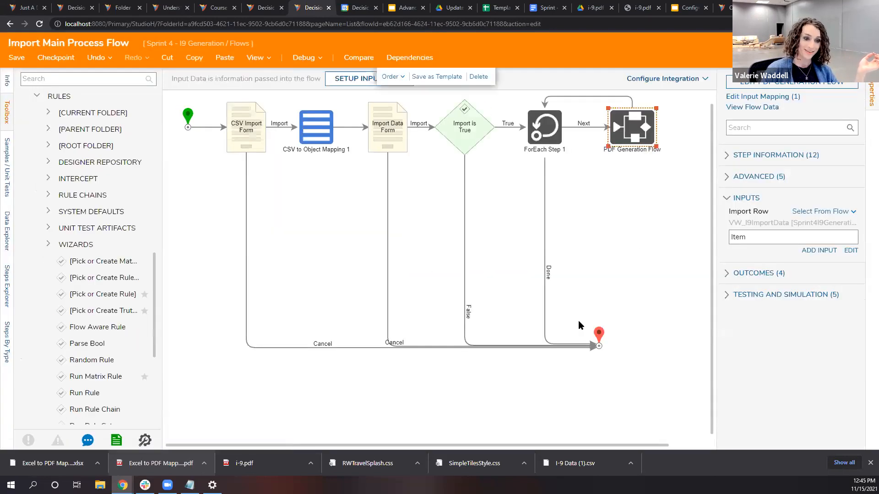
Step: Start debugging the Import Main Process Flow and import the downloaded I-9 Data (1).csv file
click(311, 60)
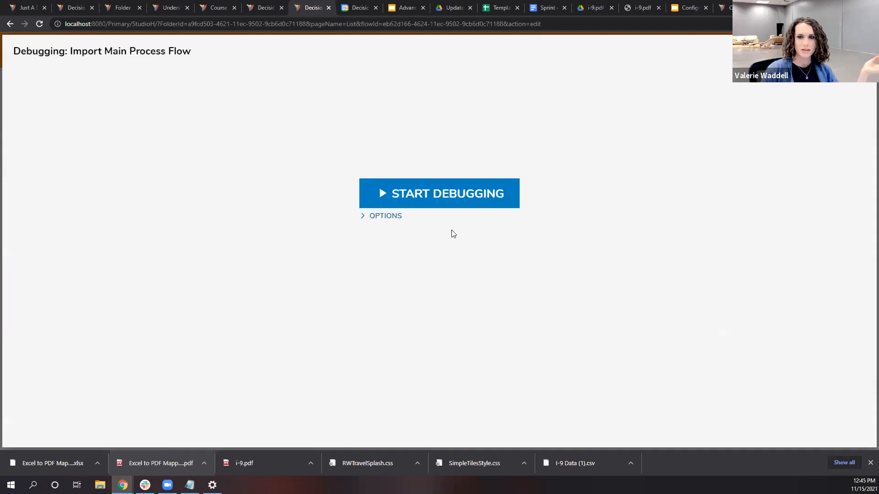
click(447, 203)
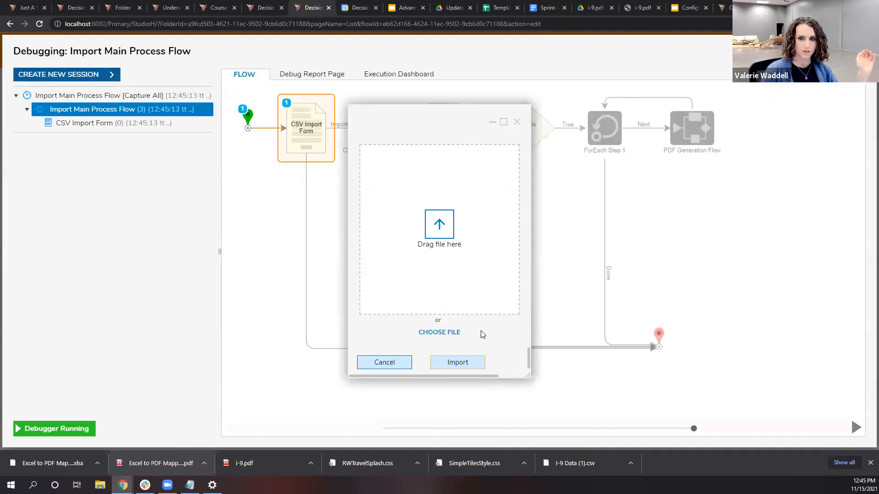
drag(567, 468, 371, 211)
click(457, 362)
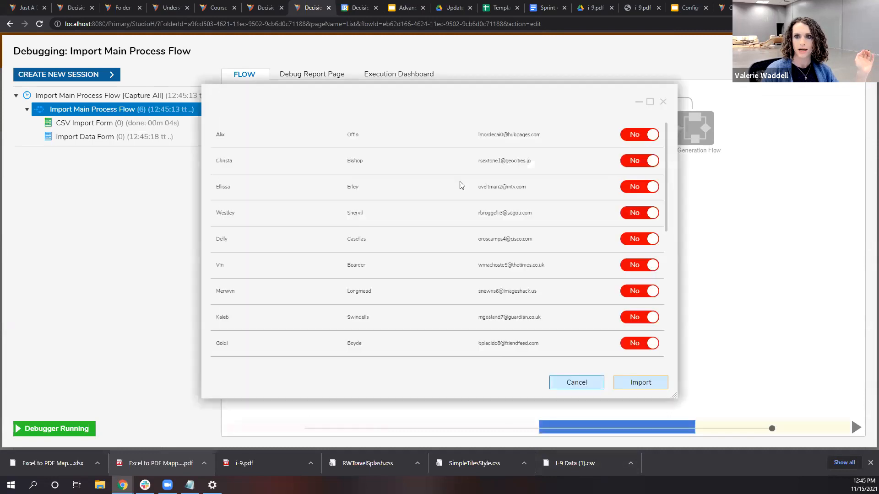
Step: Switch the first nine rows of the import data form to Yes and run their import
click(642, 137)
click(643, 161)
click(643, 188)
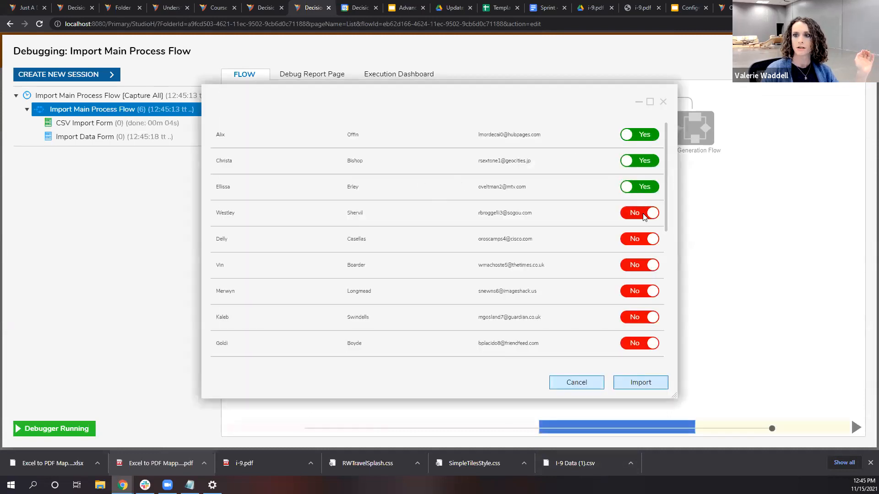
click(644, 215)
click(642, 245)
click(642, 269)
click(644, 294)
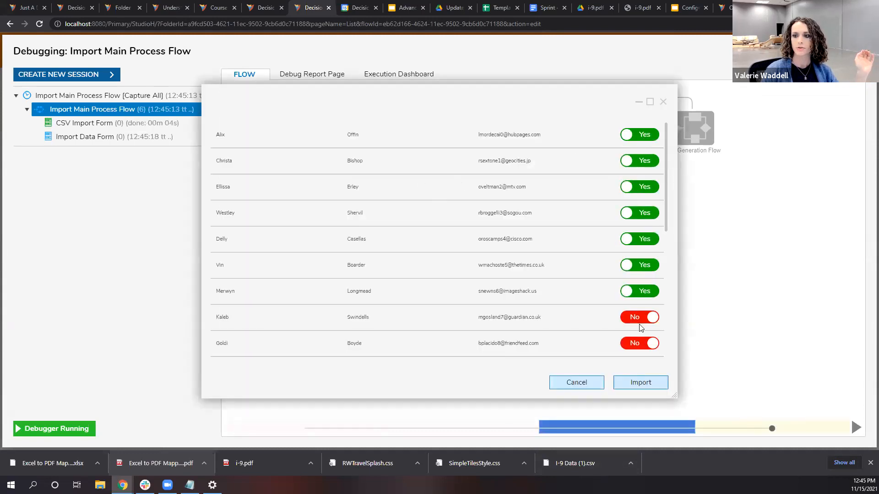
click(640, 323)
click(642, 343)
click(631, 383)
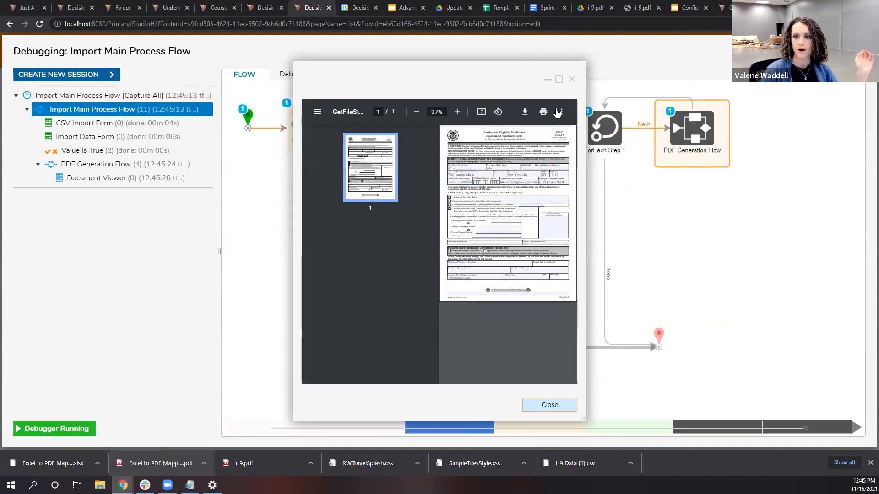
Step: Maximize the document viewer form and enlarge the generated I-9 document to 150%
click(558, 79)
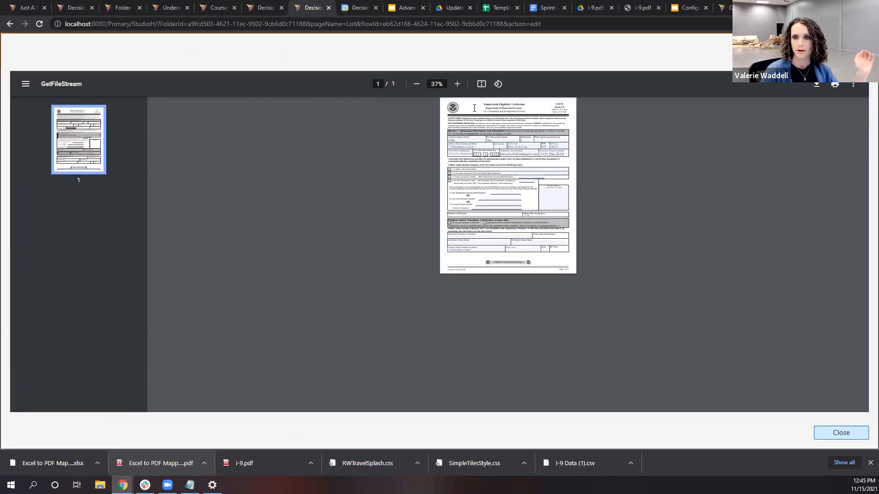
click(457, 85)
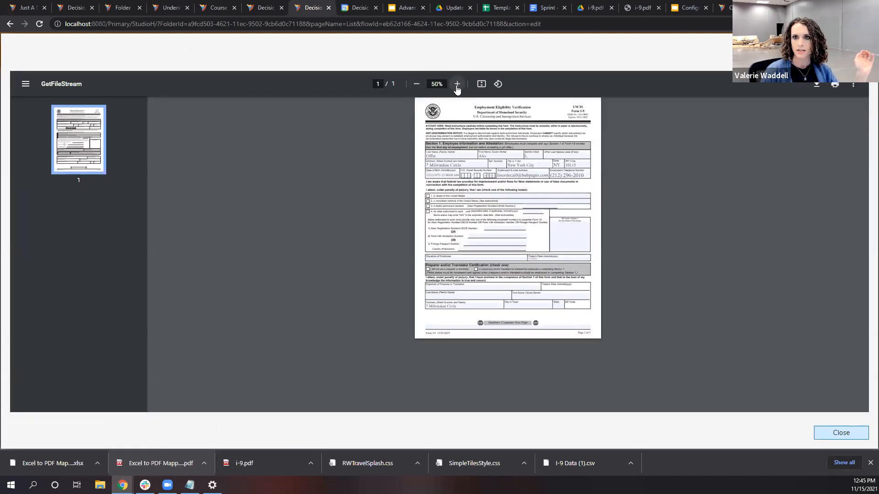
click(456, 86)
click(457, 85)
click(457, 85)
click(457, 85)
click(457, 85)
click(456, 85)
click(457, 85)
click(456, 85)
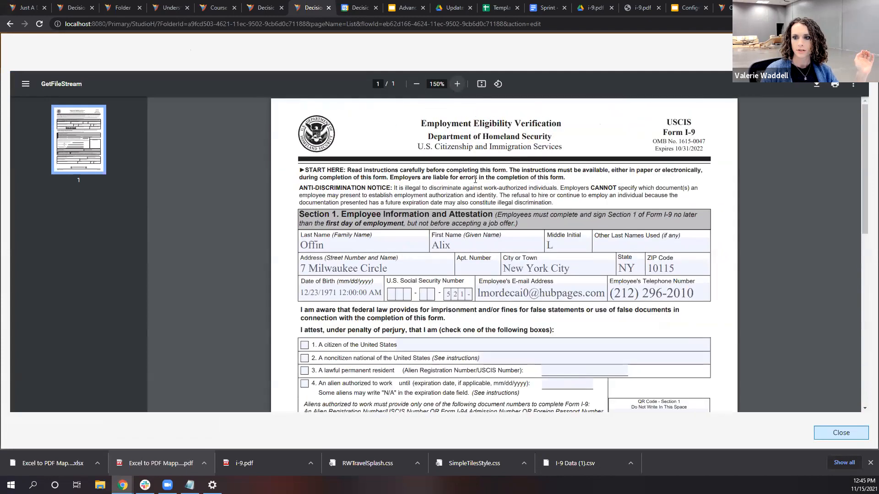
Step: Examine the name fields and the date of birth format in Section 1 of the generated I-9
scroll(384, 211, down, 1)
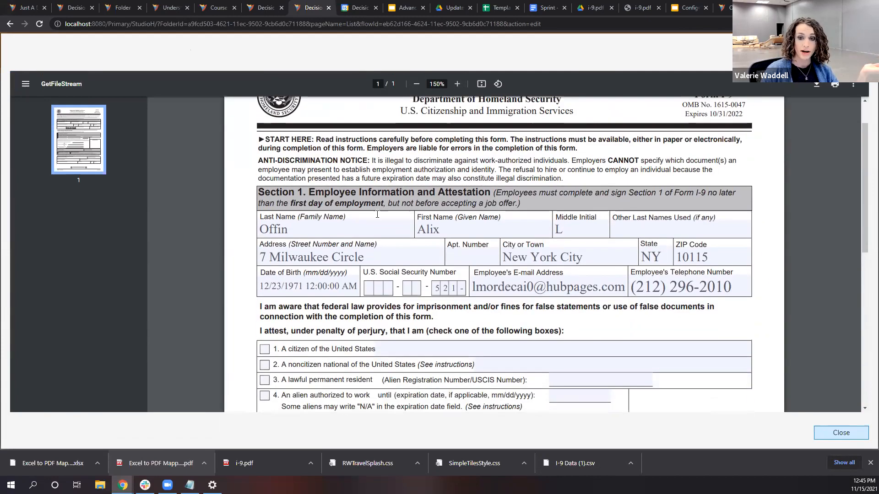
click(322, 288)
drag(350, 287, 299, 287)
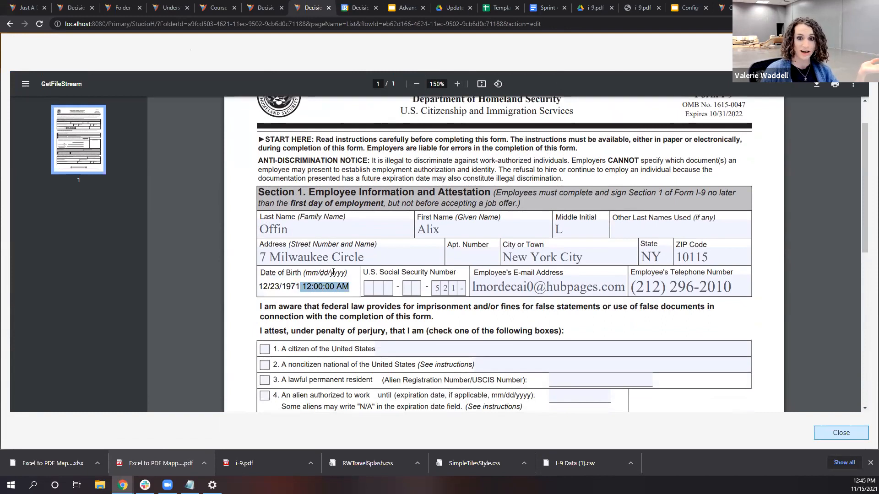
drag(306, 273, 345, 271)
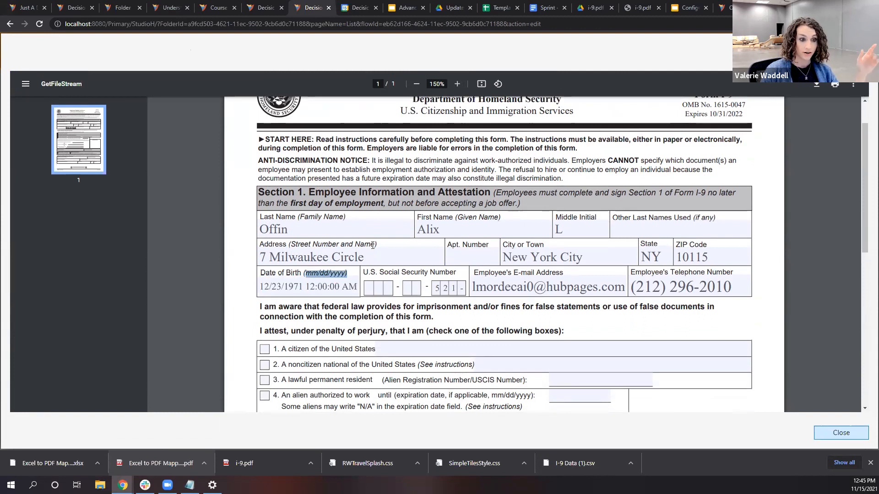
click(341, 229)
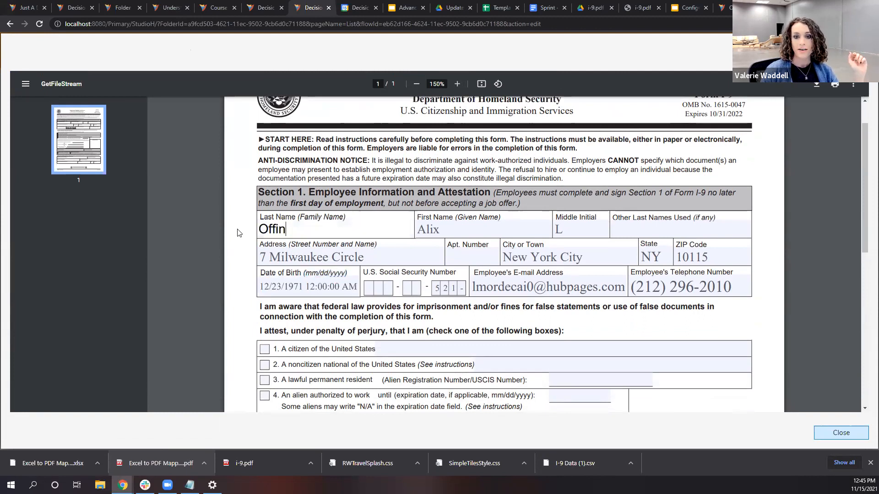
click(457, 229)
click(556, 229)
text(L)
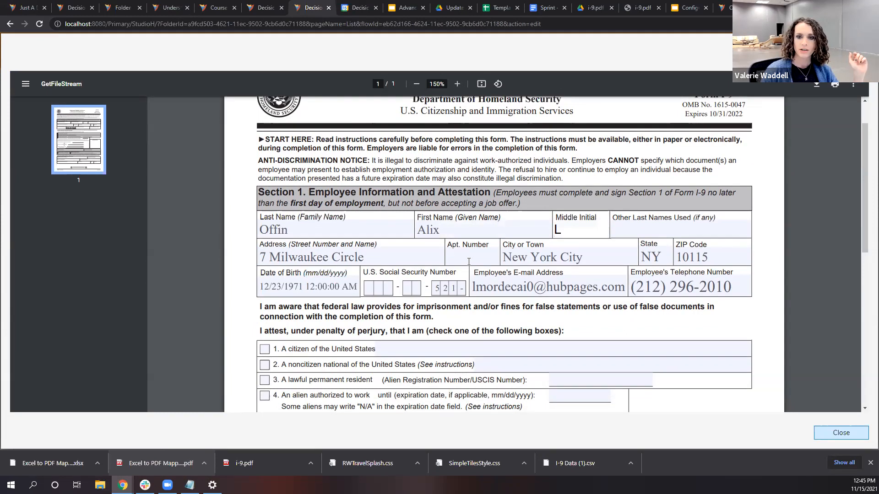
Step: Check the address, attestation and preparer sections of the generated I-9 against the imported row's data
scroll(410, 235, down, 2)
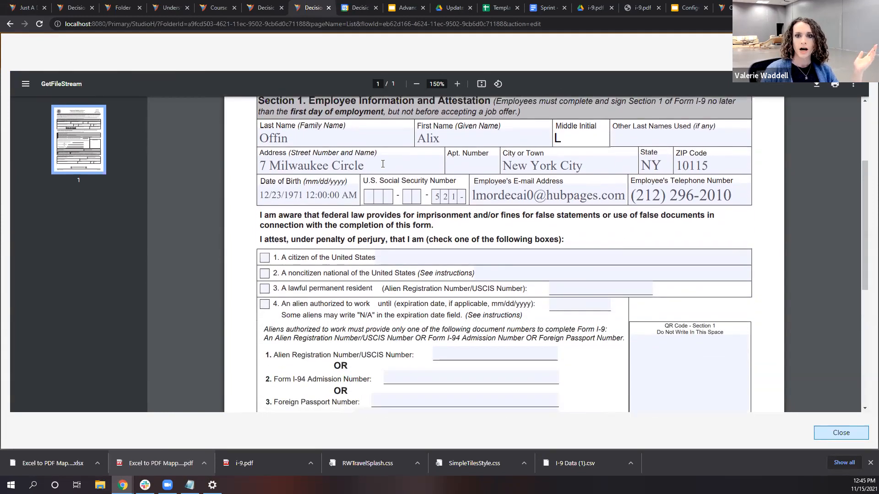
click(383, 163)
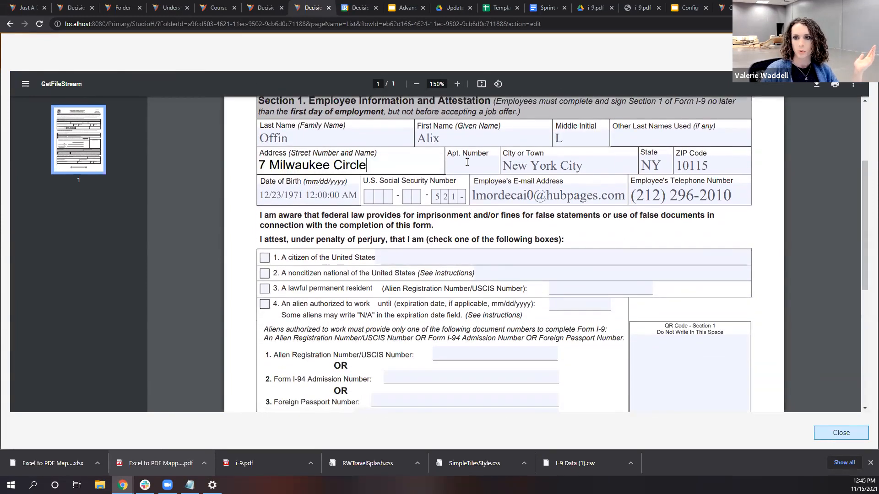
click(523, 166)
scroll(529, 192, down, 2)
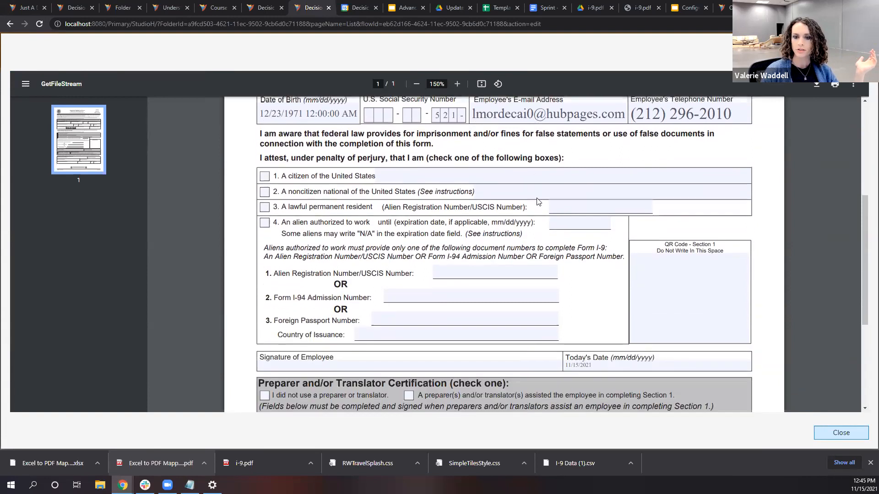
scroll(523, 200, down, 4)
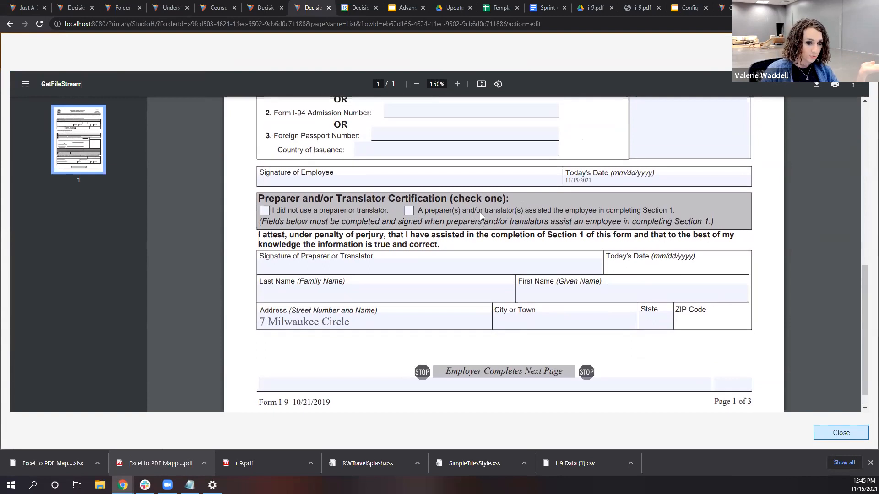
scroll(476, 215, up, 4)
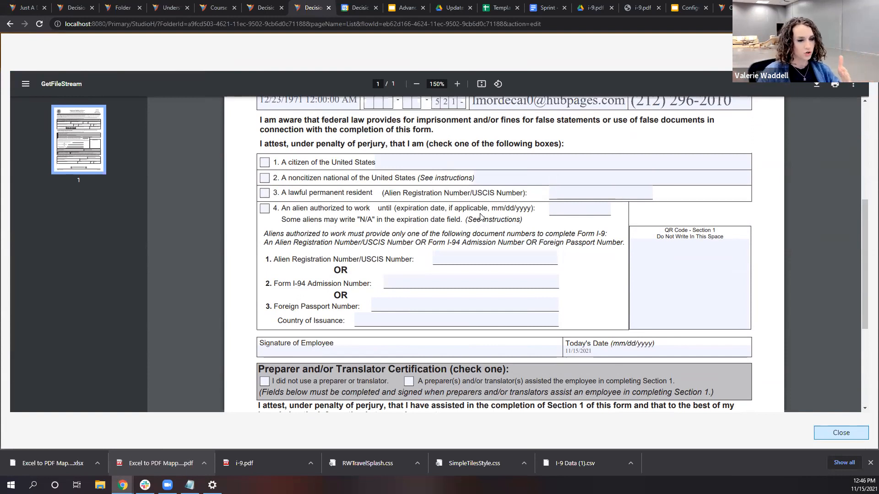
scroll(416, 178, up, 3)
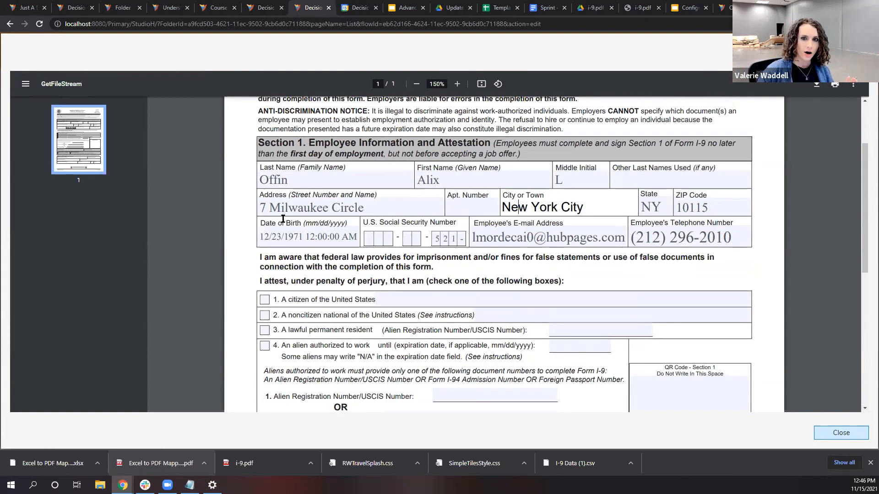
click(286, 207)
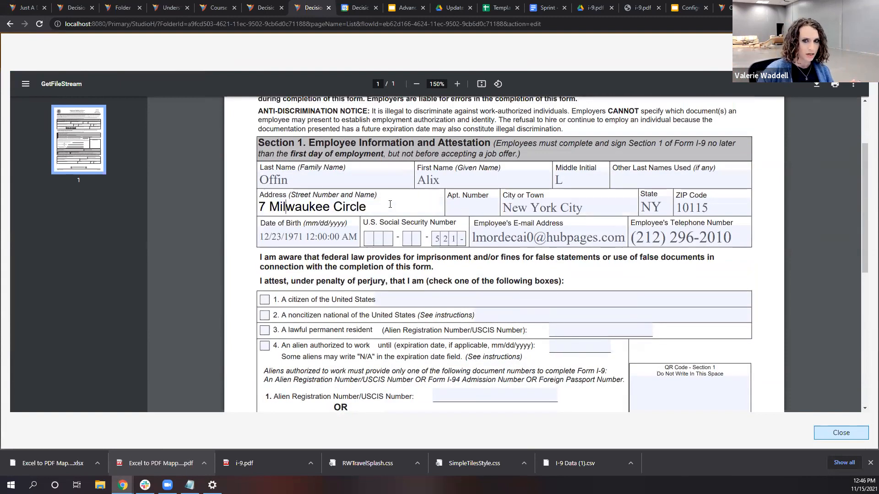
click(610, 206)
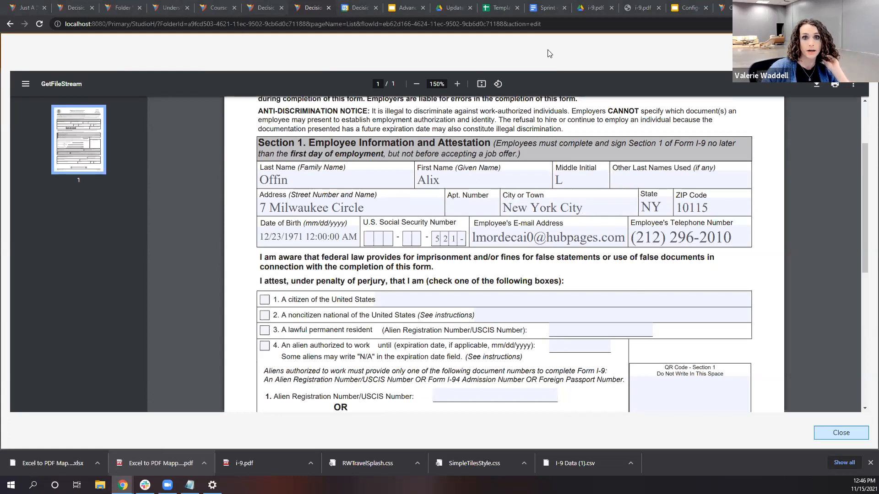
click(248, 9)
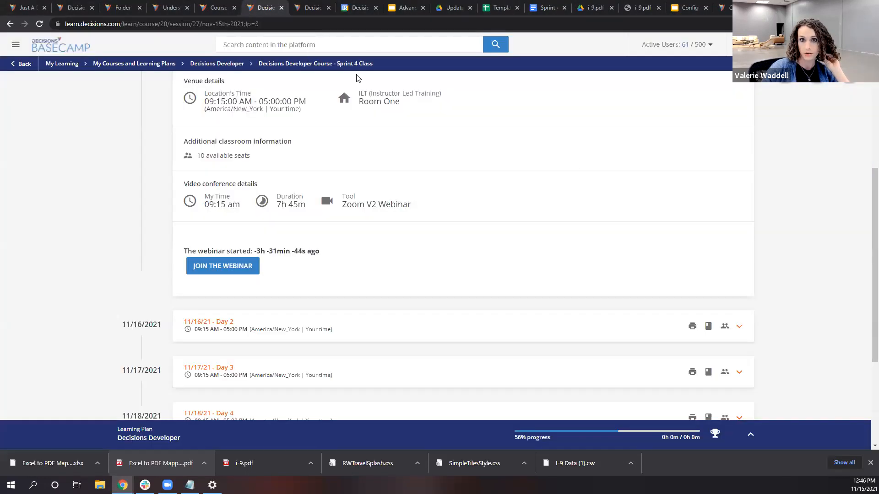
key(ctrl+Tab)
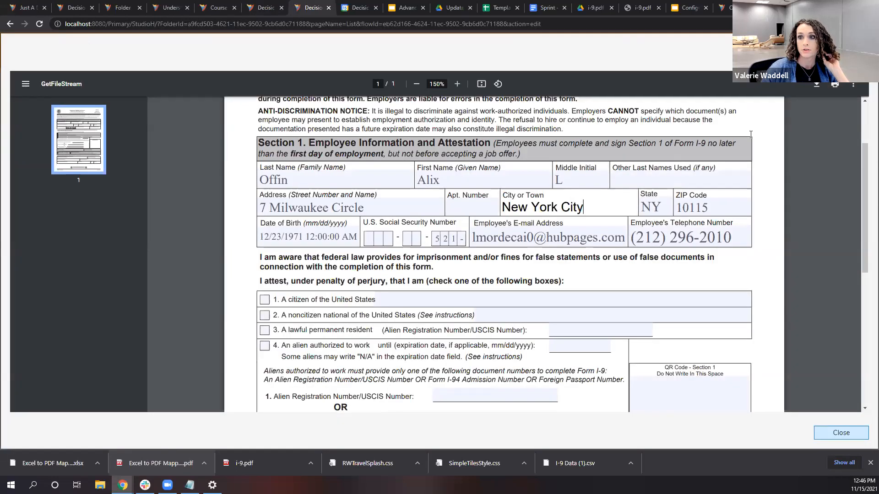
Step: Close the document viewer form and inspect the input data of ForEach Step 1's first execution
key(Escape)
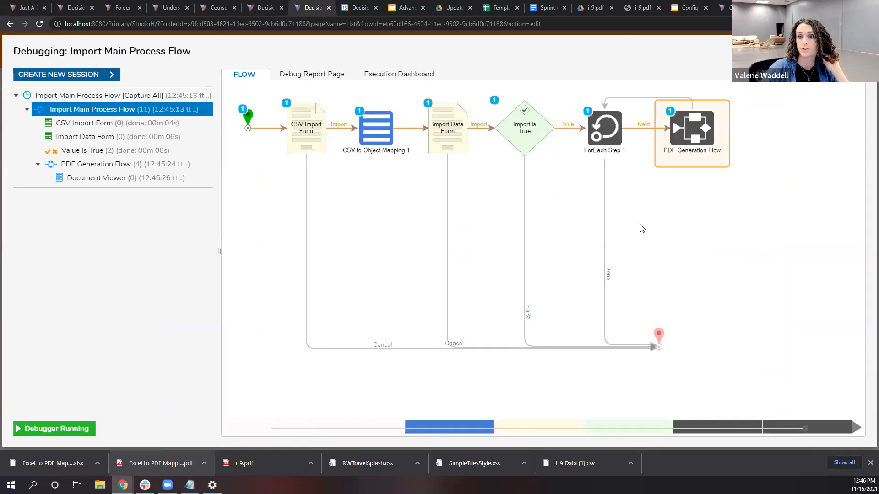
click(604, 132)
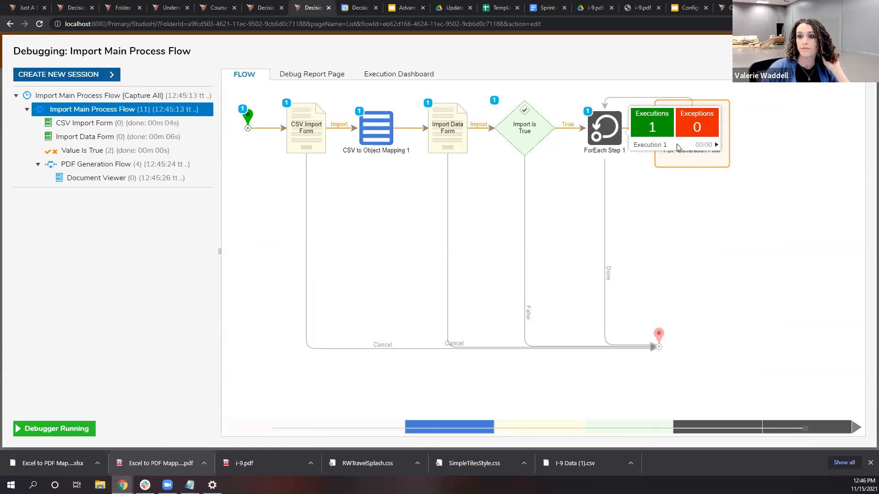
mouse_move(714, 143)
click(805, 151)
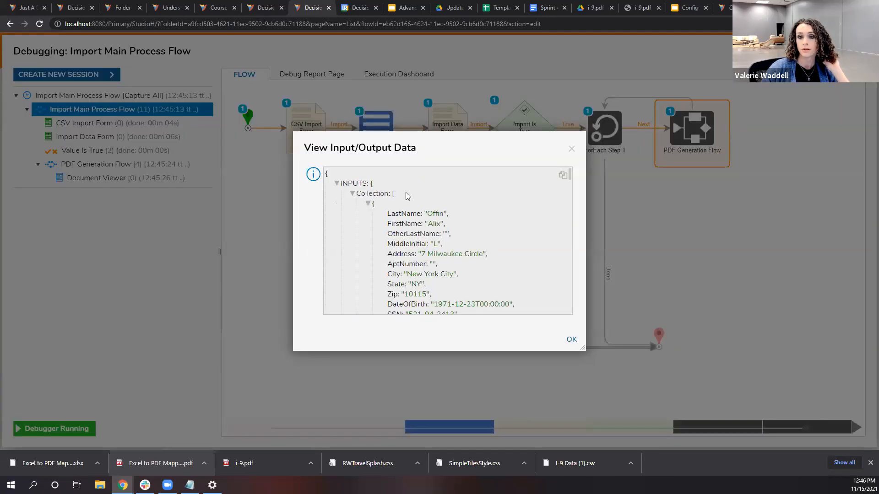
Step: Close the debugger and check the Collection input of ForEach Step 1
click(571, 148)
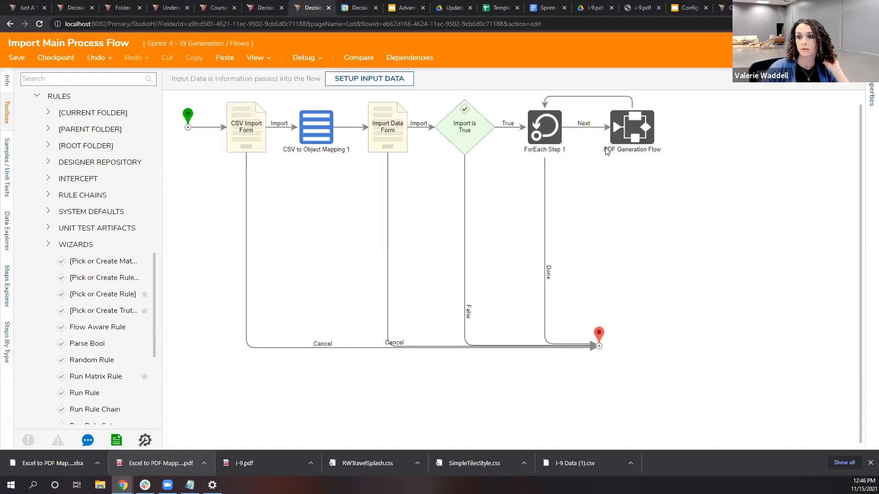
click(544, 127)
double_click(817, 225)
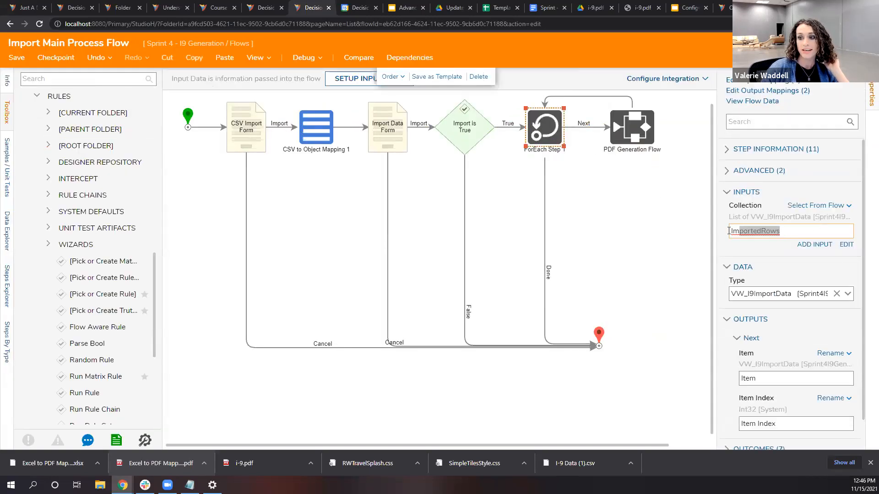
Step: Check the Imported Rows variable among the Import outputs of the Import Data Form step
click(389, 137)
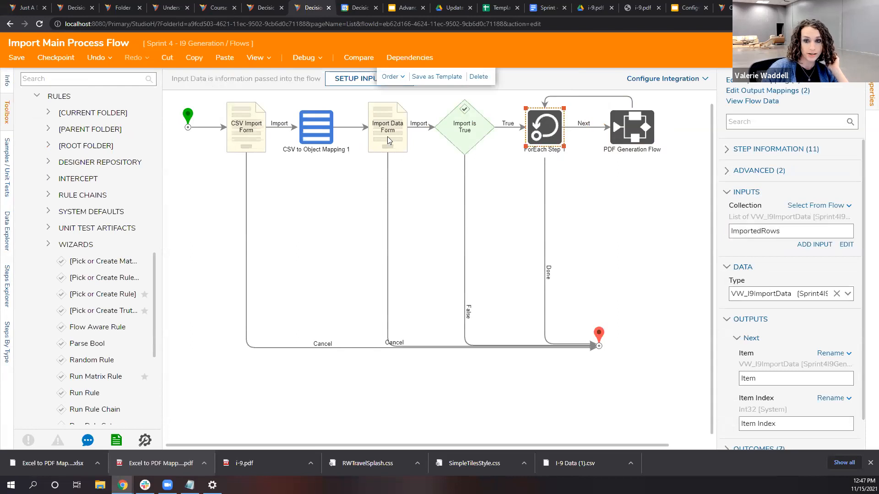
scroll(849, 314, down, 4)
scroll(804, 334, down, 1)
double_click(804, 302)
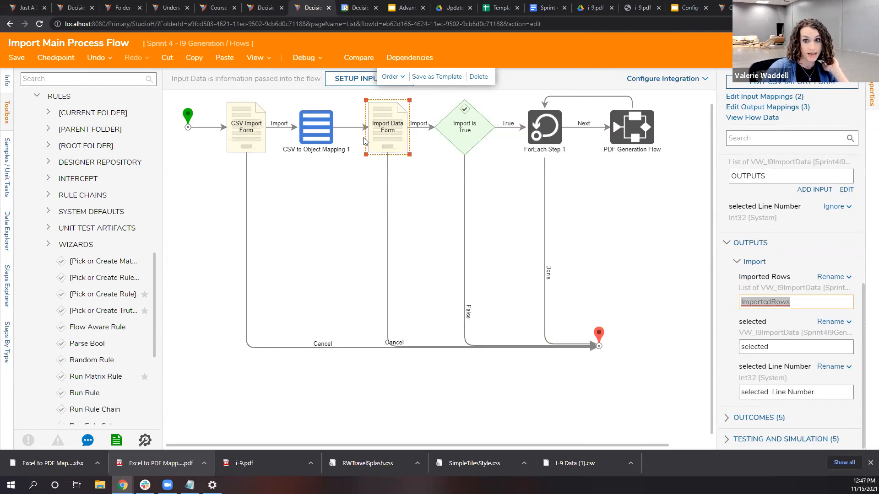
Step: Review the settings of CSV to Object Mapping 1, Import Data Form, the Import is True rule and ForEach Step 1
click(332, 139)
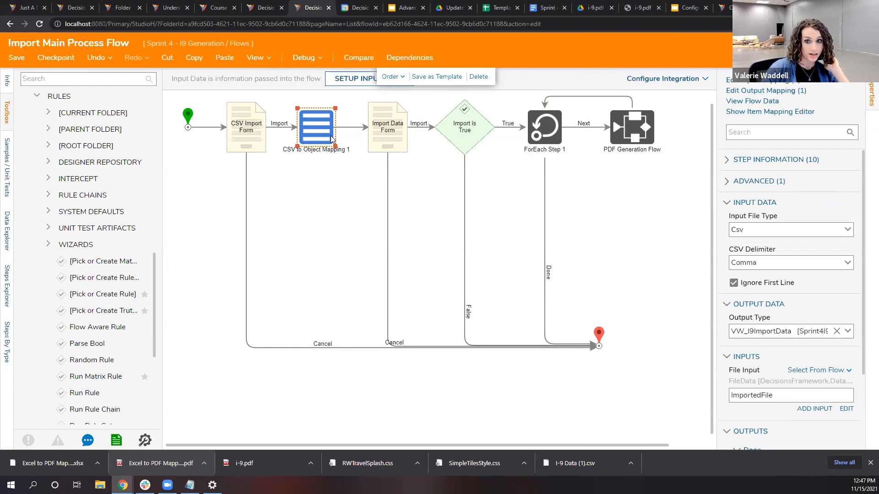
click(392, 138)
scroll(794, 293, down, 4)
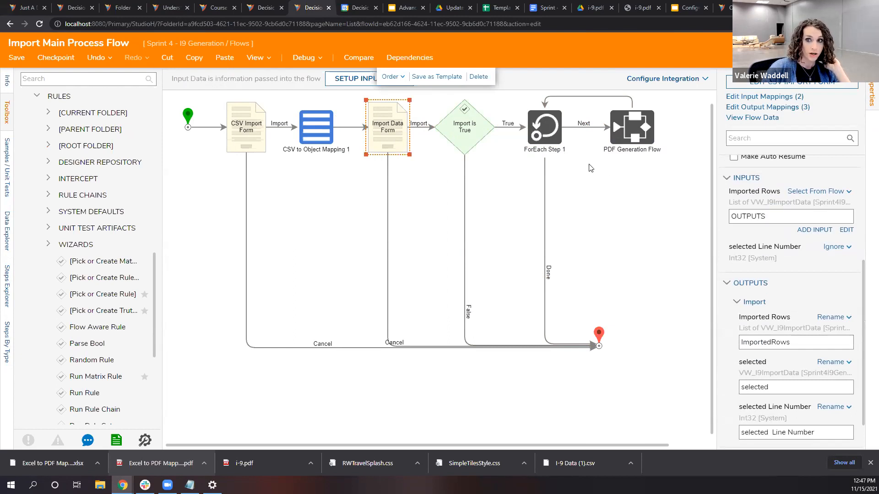
click(430, 140)
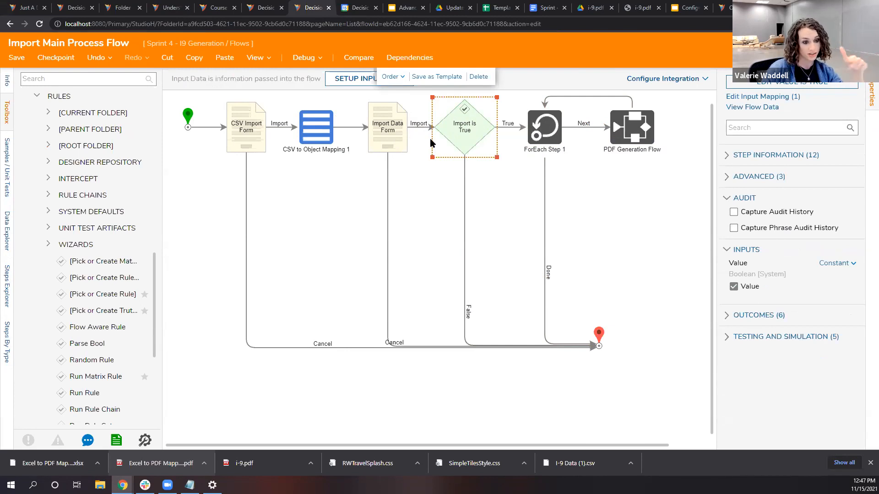
click(541, 131)
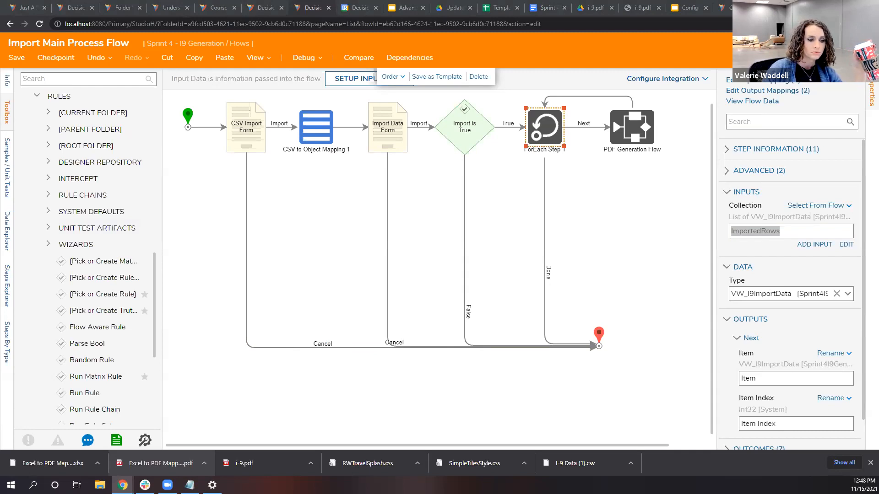
Step: View the steps of the PDF Generation Flow and return to the Import Main Process Flow
double_click(647, 125)
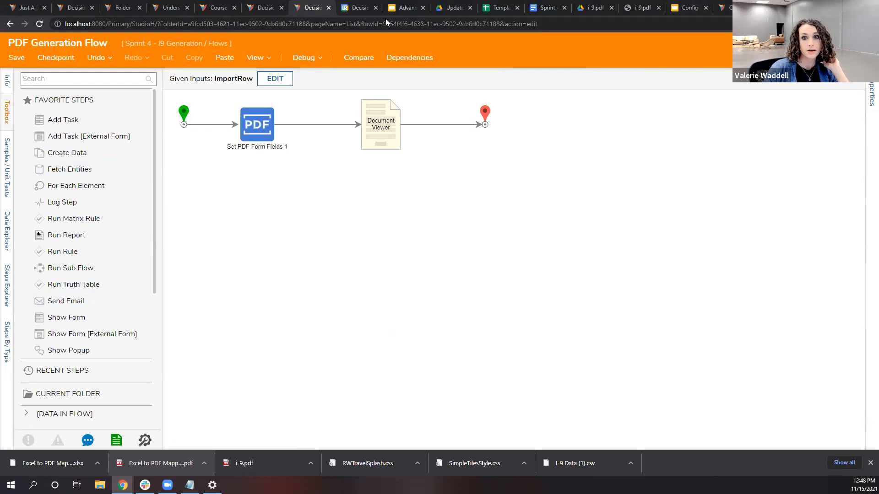
click(267, 8)
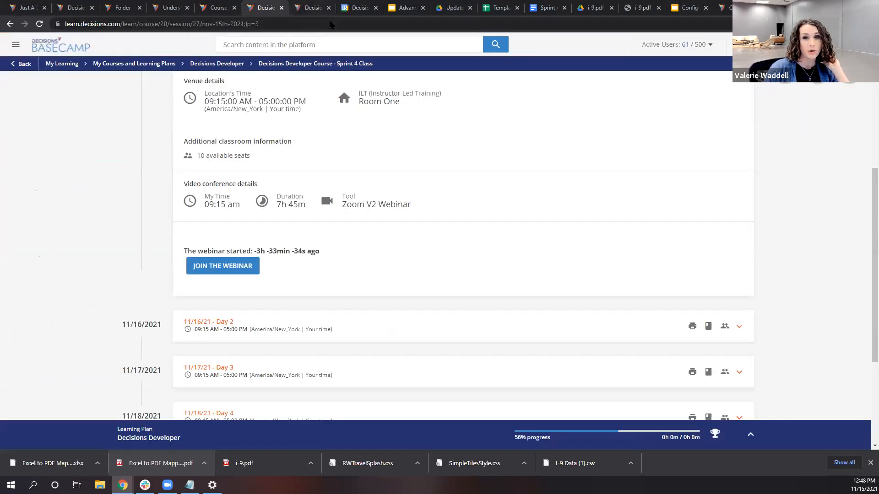
click(315, 9)
click(865, 43)
Step: Start a new debugging session and import I-9 Data (1).csv through the CSV Import Form
click(308, 57)
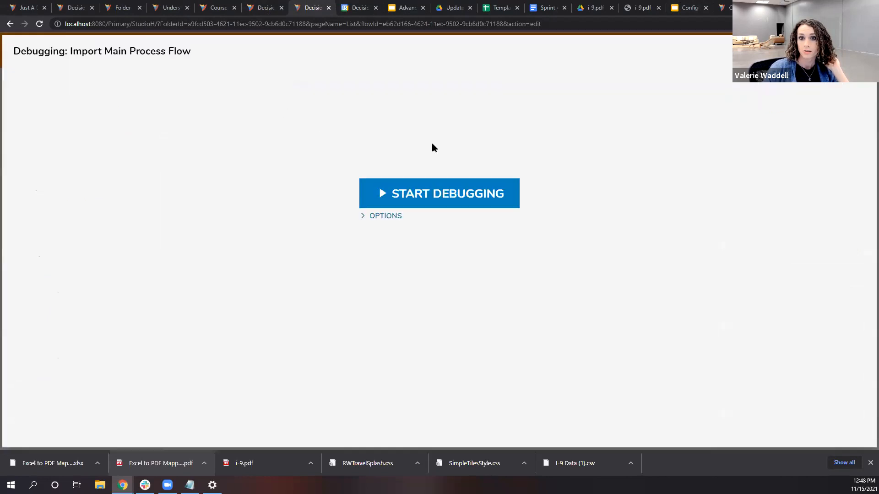
click(419, 189)
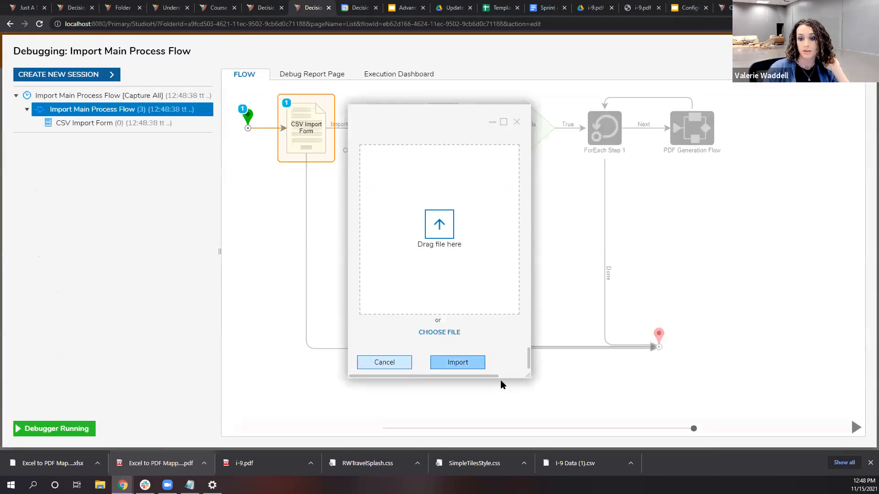
drag(575, 463, 417, 247)
click(458, 360)
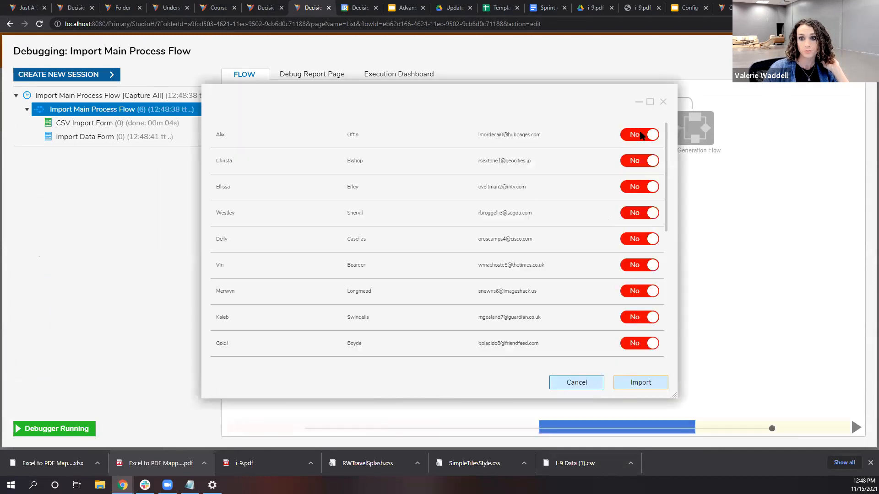
Step: Set the import toggle to Yes for the first three rows and run the import
click(642, 135)
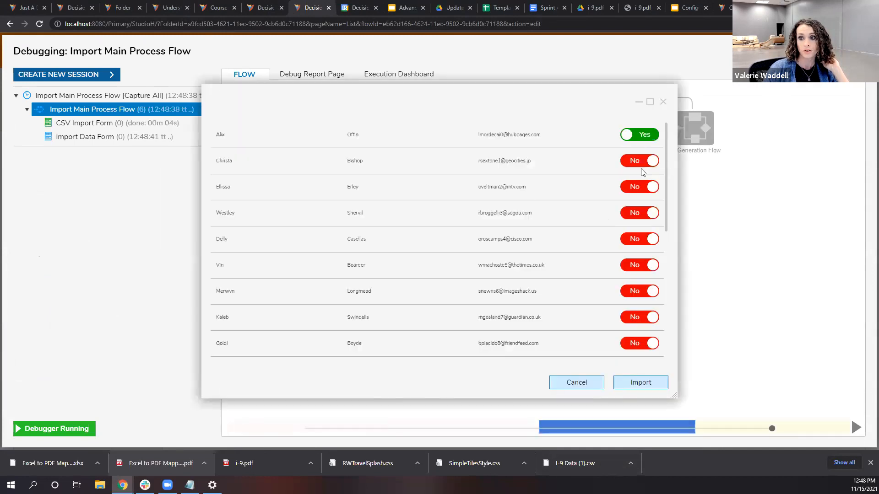
click(641, 161)
click(641, 187)
click(640, 382)
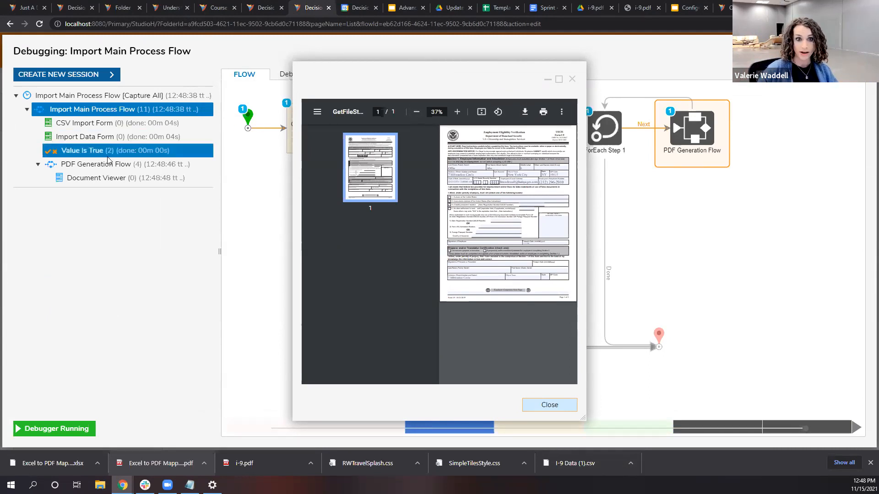
Step: Go through the generated I-9 documents one by one alongside the PDF Generation Flow's debug view and dismiss the last viewer
click(186, 163)
drag(457, 82, 165, 111)
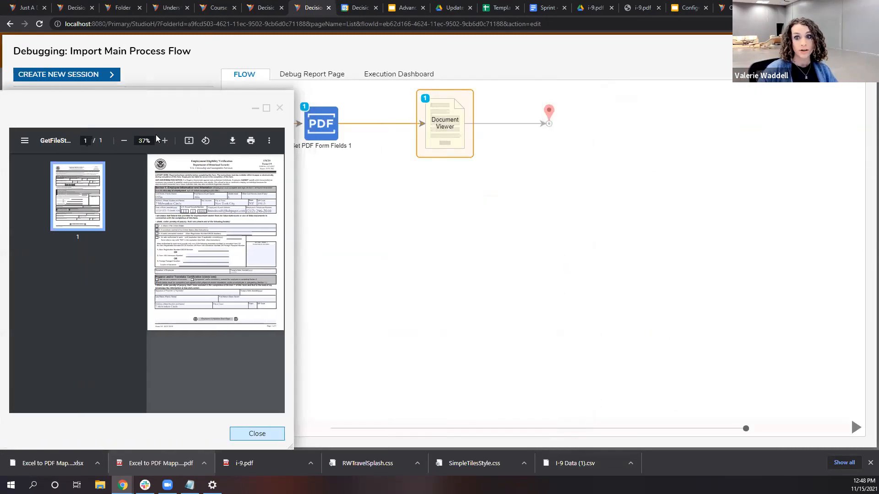
click(265, 436)
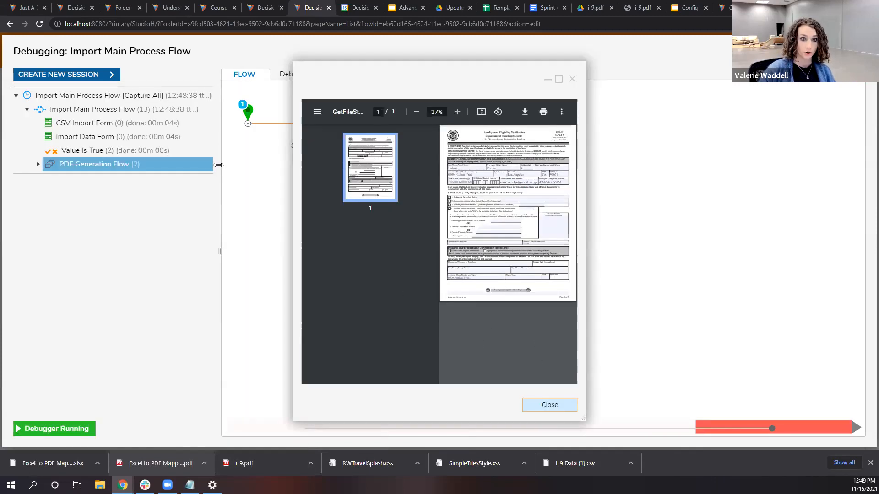
click(555, 407)
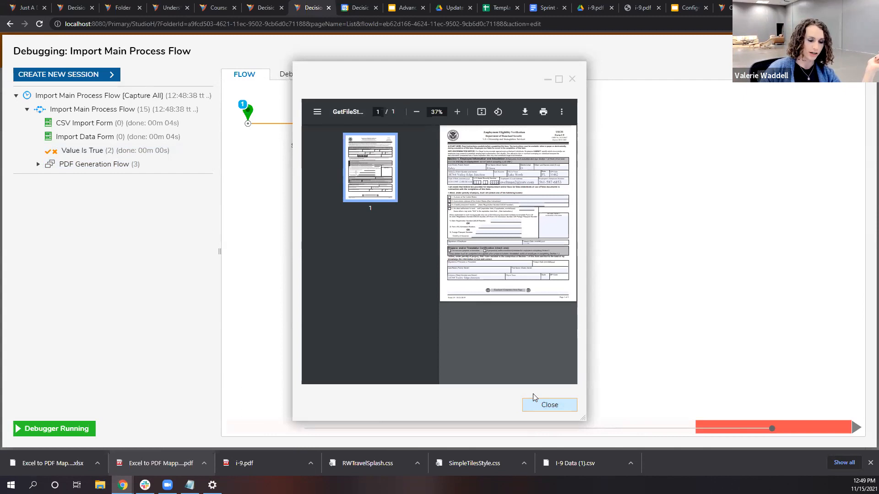
click(547, 405)
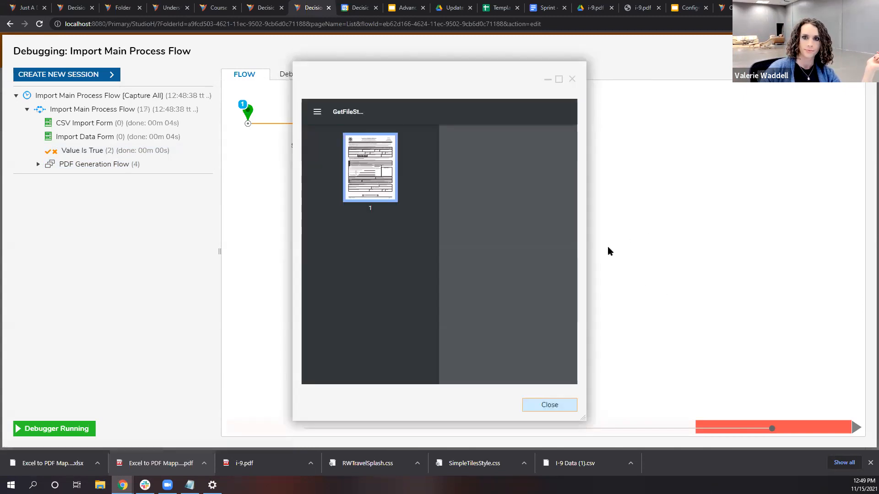
click(550, 405)
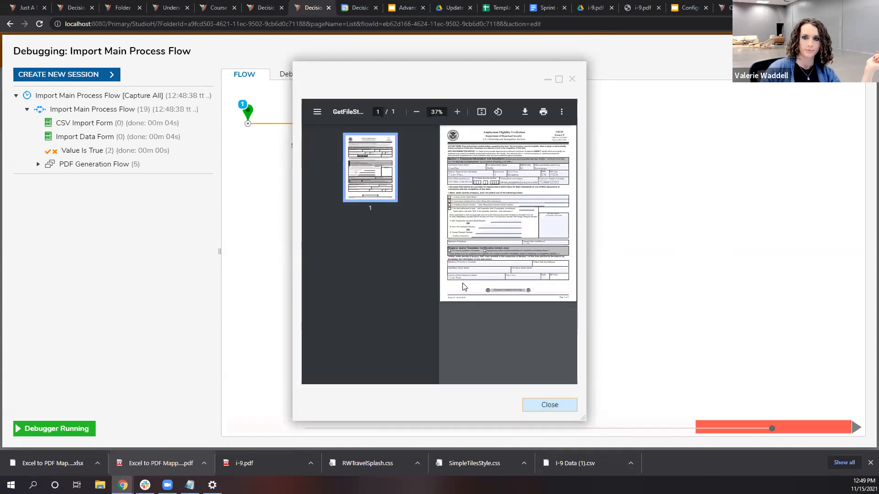
click(571, 79)
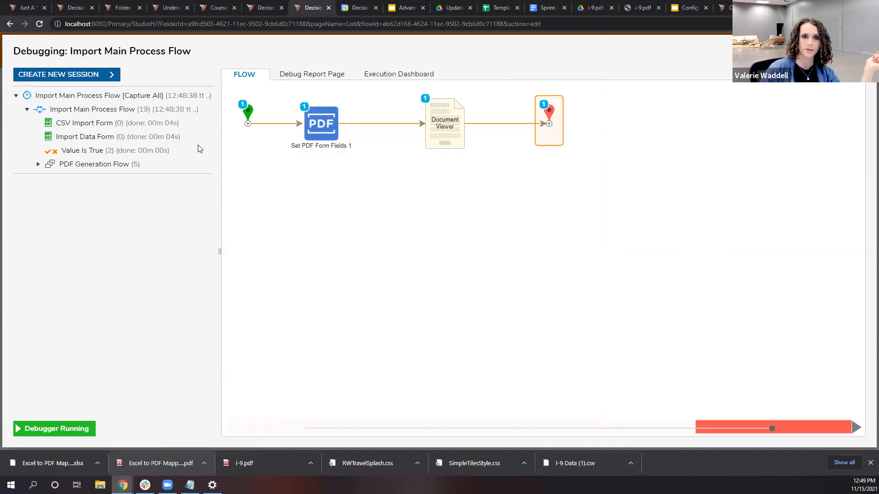
Step: Return the debug view to the Import Main Process Flow and list the executions of ForEach Step 1
click(74, 120)
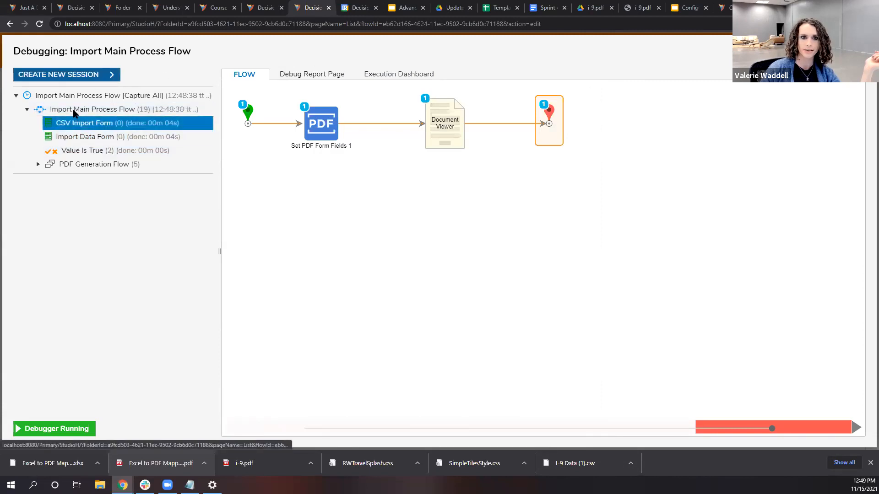
click(74, 111)
click(601, 129)
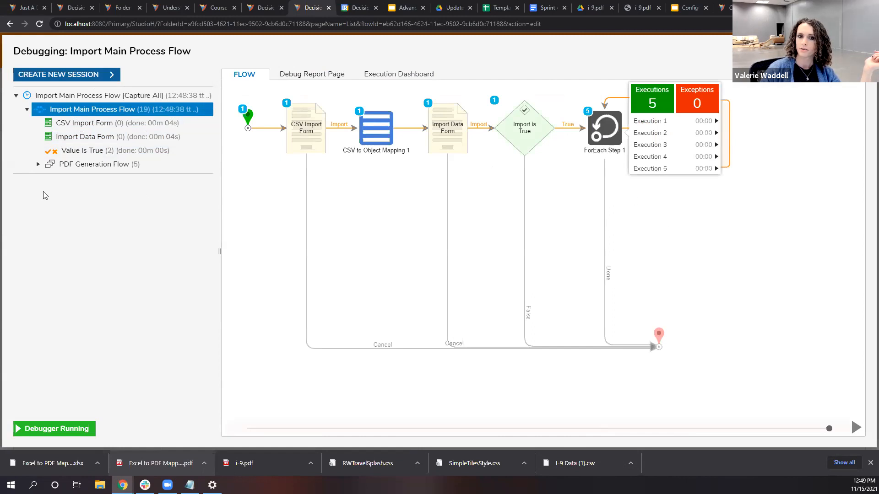
Step: Inspect the input and output data of the Import is True rule's first execution
click(456, 138)
click(540, 145)
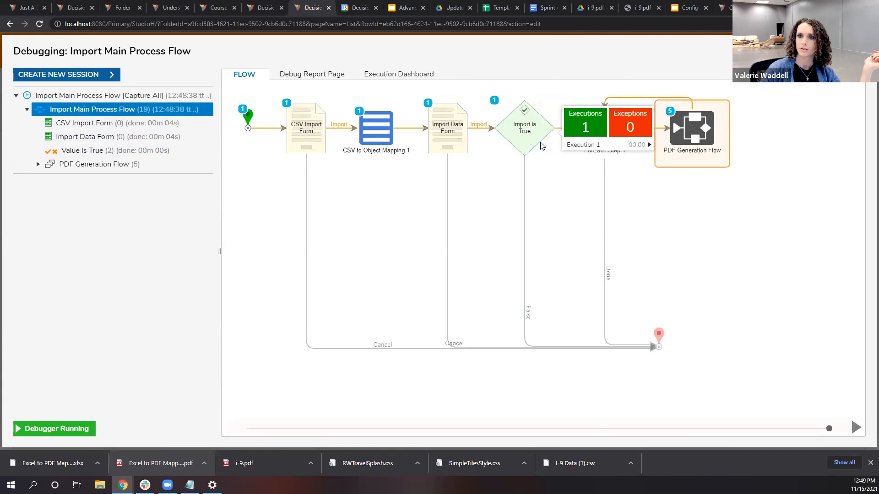
click(649, 144)
click(746, 150)
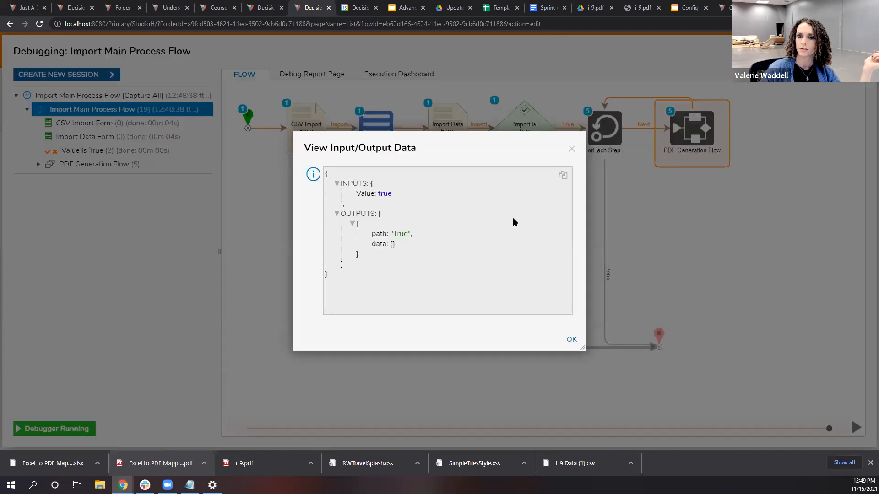
click(571, 149)
Step: Examine the Value Is True rule evaluation and the Import Data Form entry in the debug session
click(537, 141)
click(92, 150)
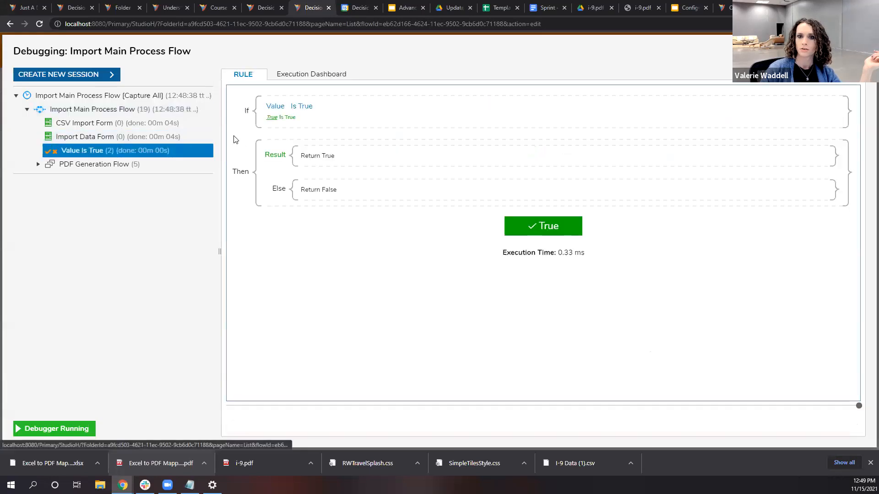
click(104, 139)
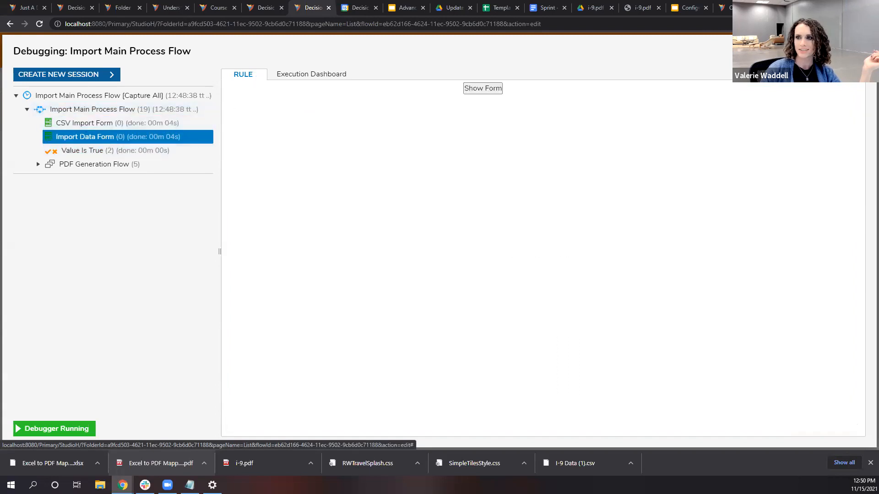
Step: Close the debugger and switch the Value input mapping of the Import is True rule to Select From Flow
click(863, 51)
click(464, 141)
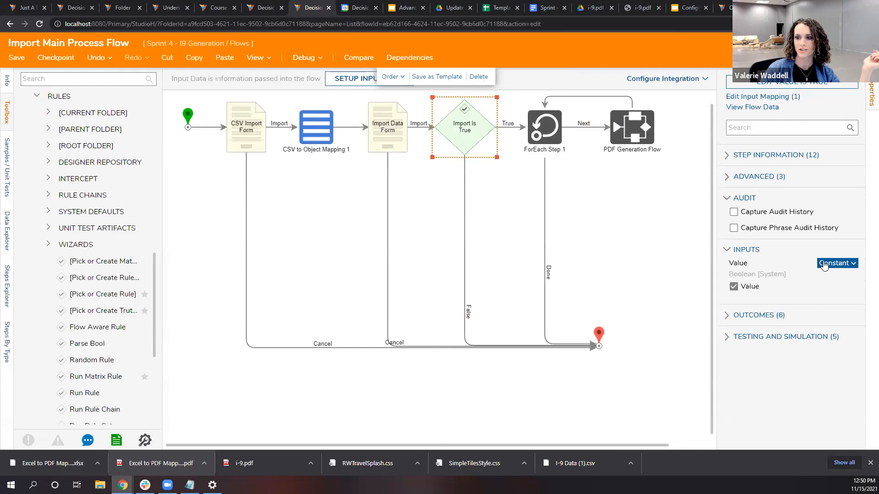
click(823, 264)
click(740, 242)
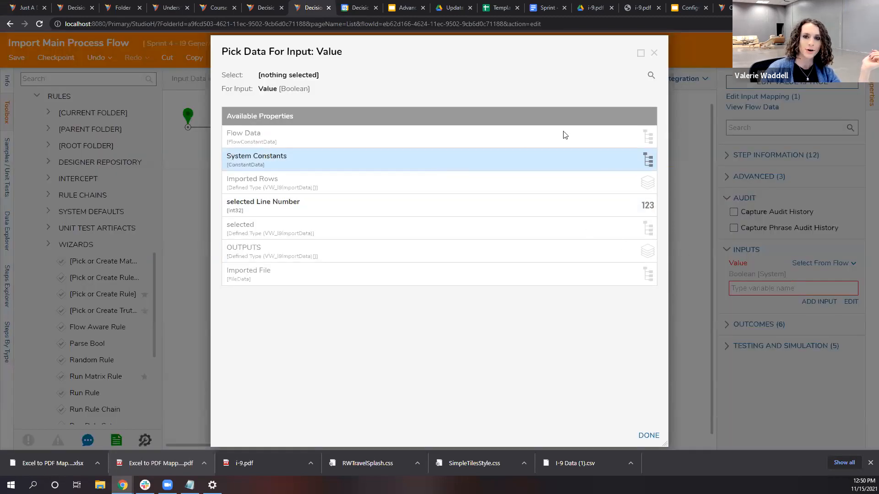
click(625, 79)
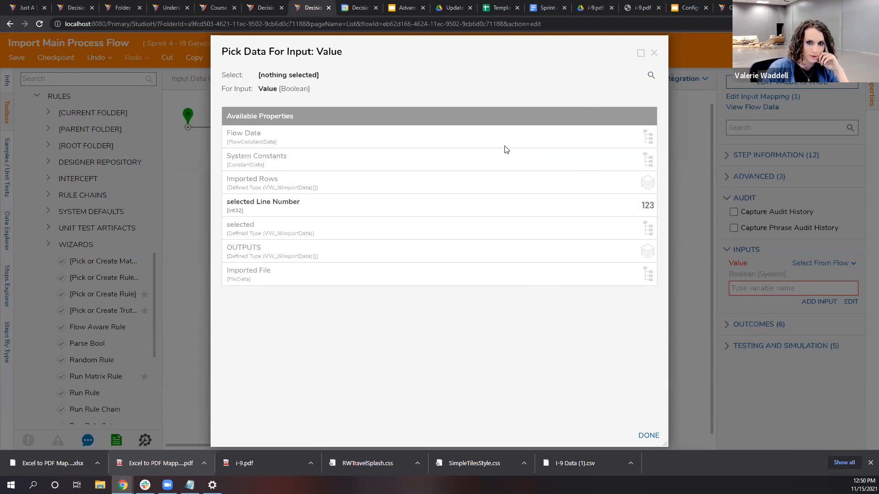
click(295, 180)
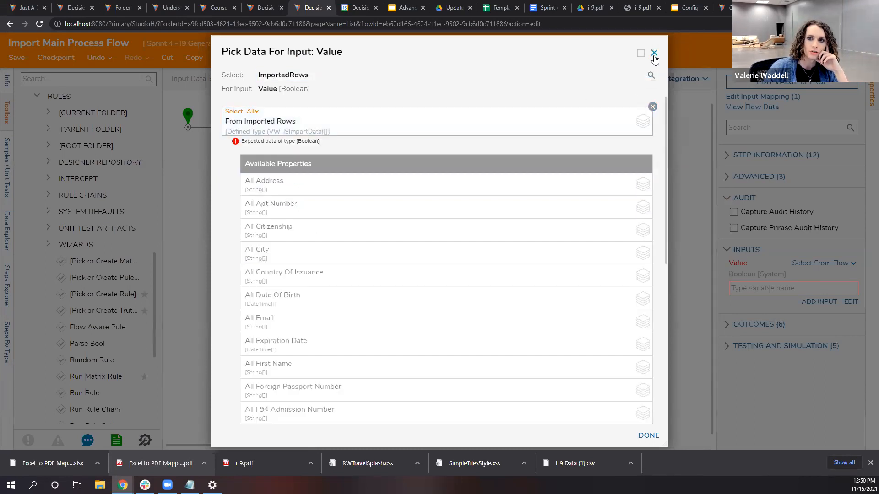
click(652, 108)
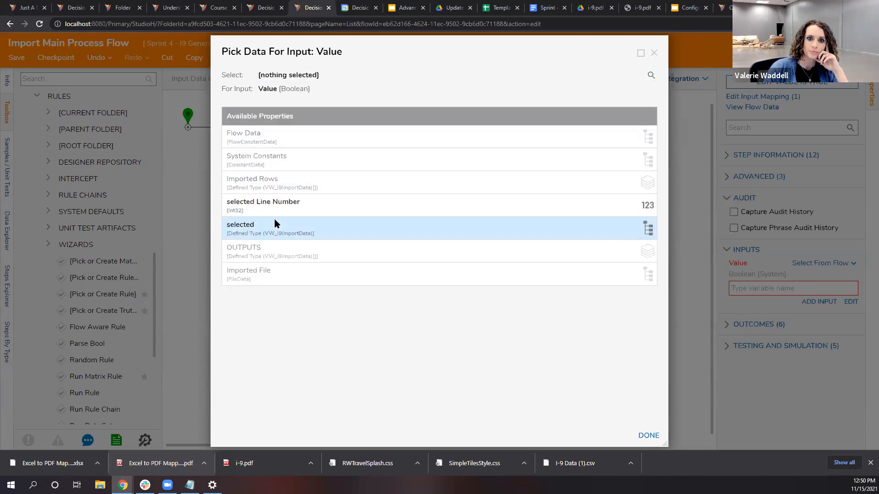
click(298, 181)
scroll(319, 227, down, 6)
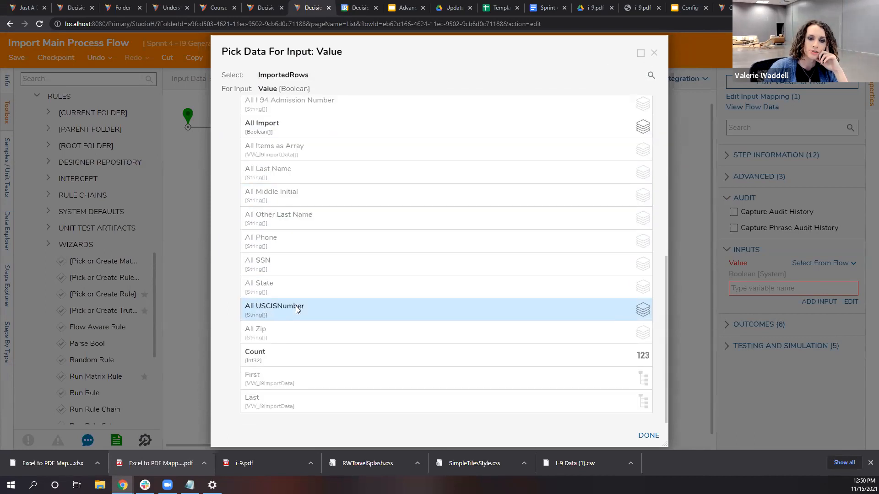
scroll(346, 282, up, 3)
scroll(320, 216, up, 3)
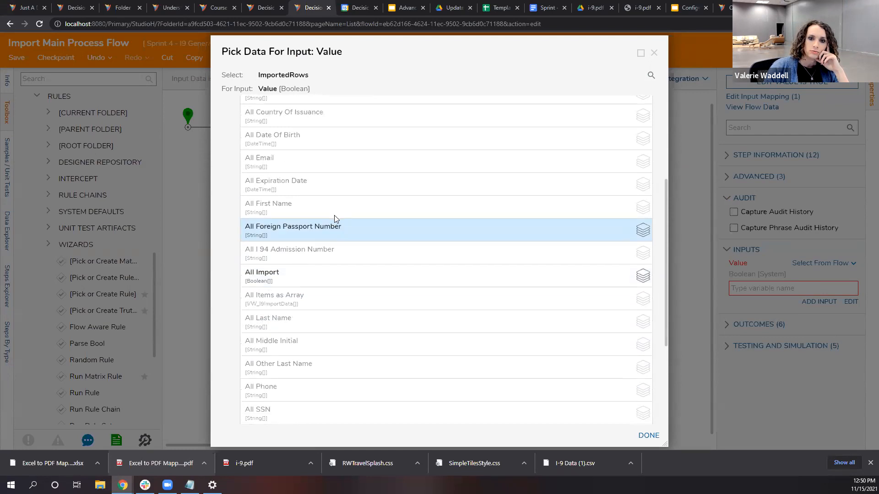
scroll(328, 220, down, 3)
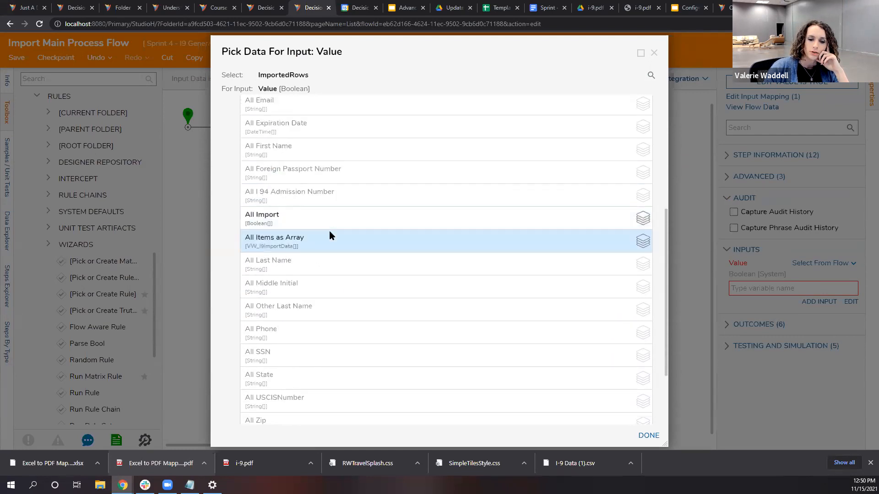
scroll(329, 233, up, 3)
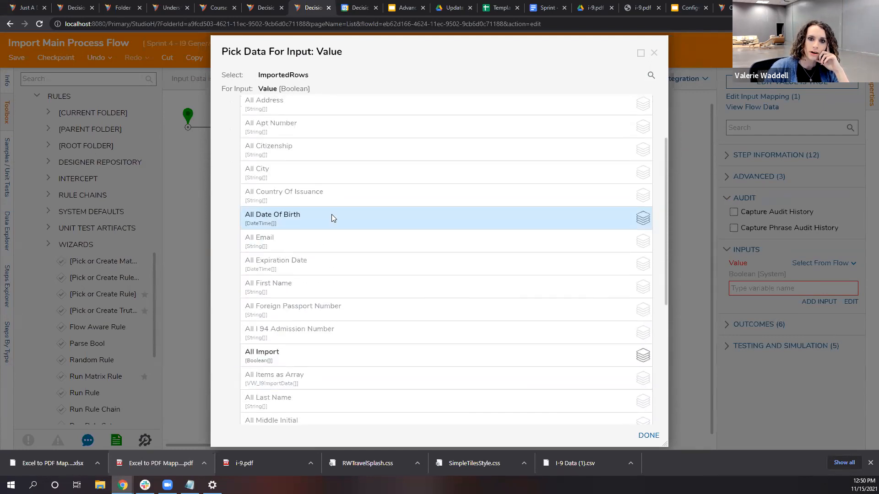
scroll(334, 218, down, 3)
click(335, 217)
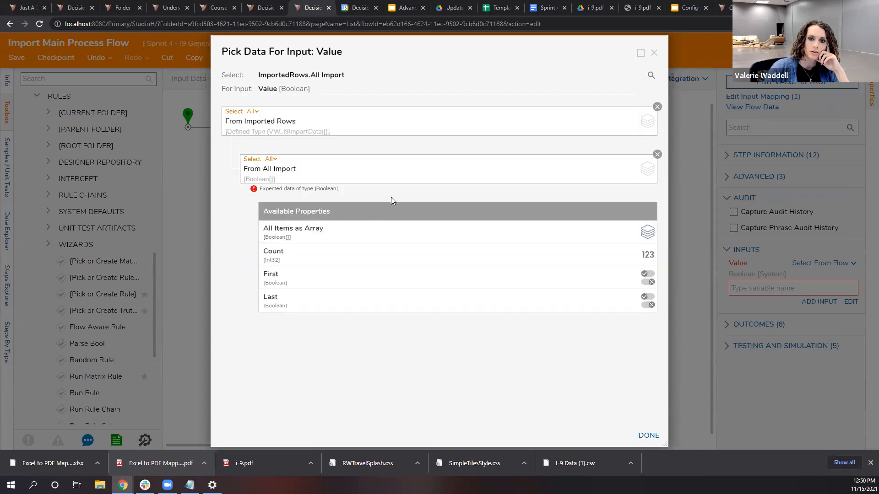
click(654, 53)
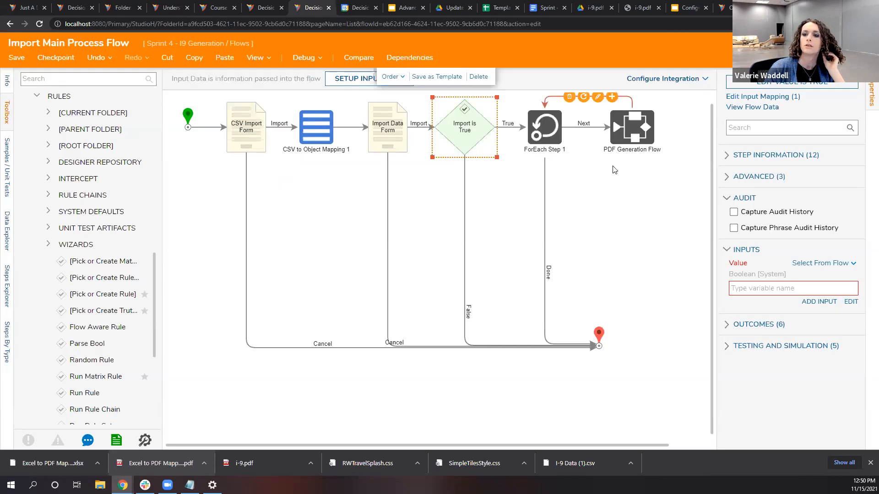
Step: Detach the Import is True rule from the path and place ForEach Step 1 directly after the Import Data Form's Import outcome
click(505, 176)
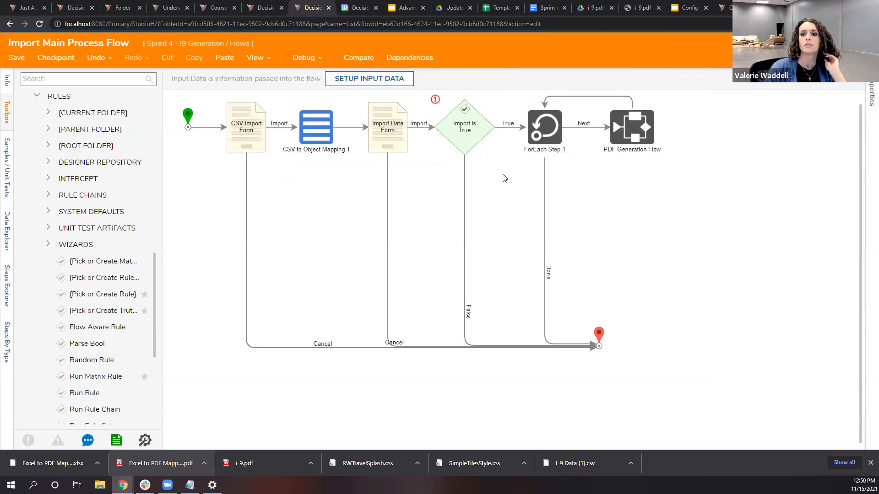
click(466, 140)
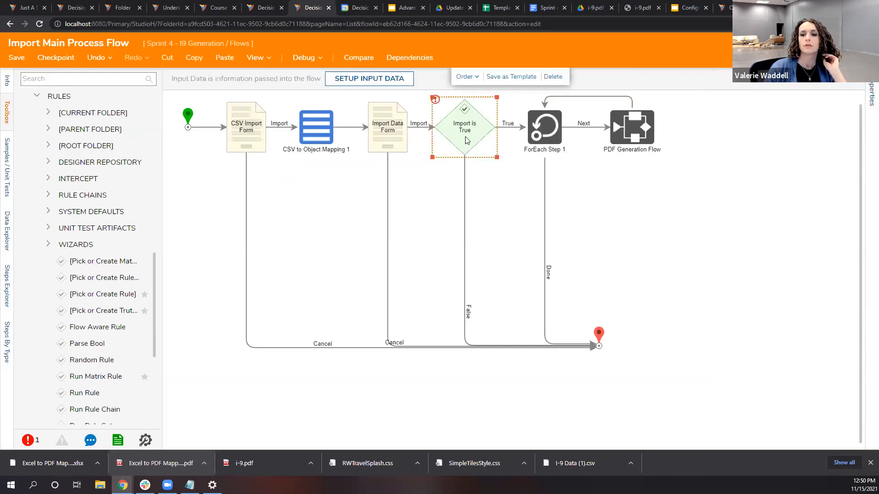
drag(466, 140, 499, 186)
mouse_move(440, 146)
click(437, 128)
click(481, 136)
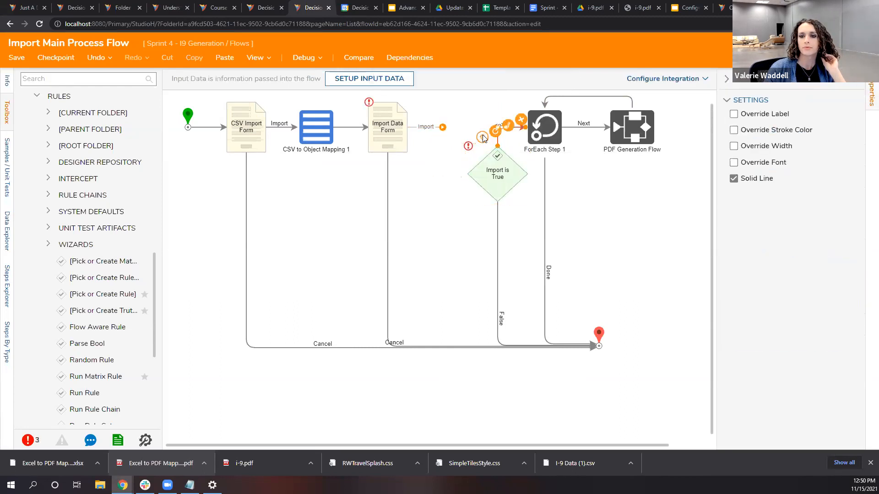
drag(529, 125, 449, 131)
Step: Insert the Import is True rule between ForEach Step 1 and PDF Generation Flow, connecting its True outcome to PDF Generation Flow
drag(491, 176, 532, 154)
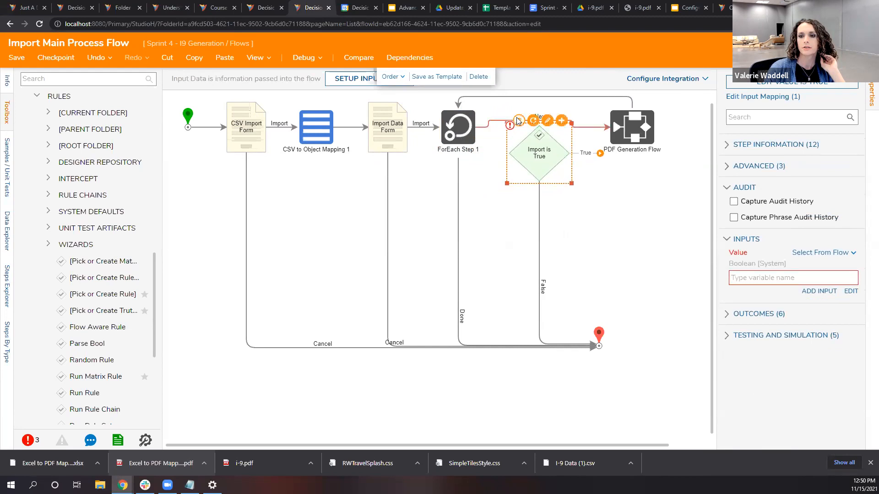
drag(531, 148, 526, 130)
drag(589, 127, 612, 130)
Step: Map the Value input of the Import is True rule to Item.Import
click(851, 302)
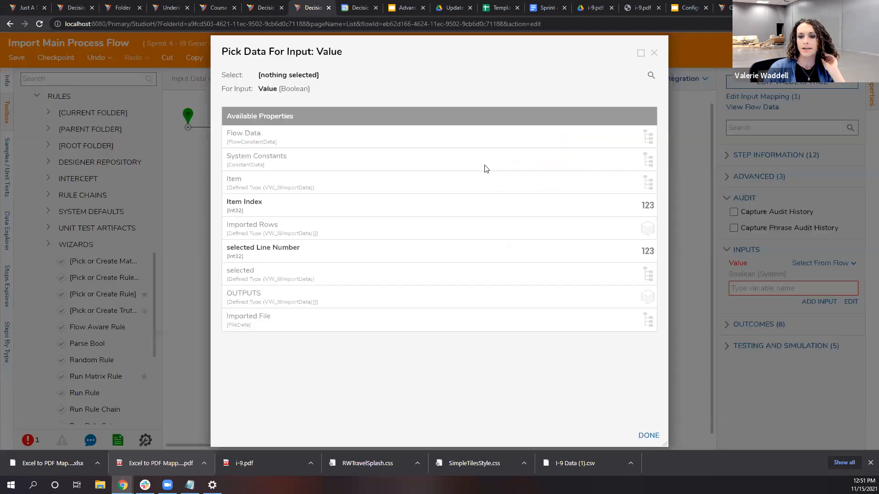
click(374, 192)
scroll(293, 261, down, 5)
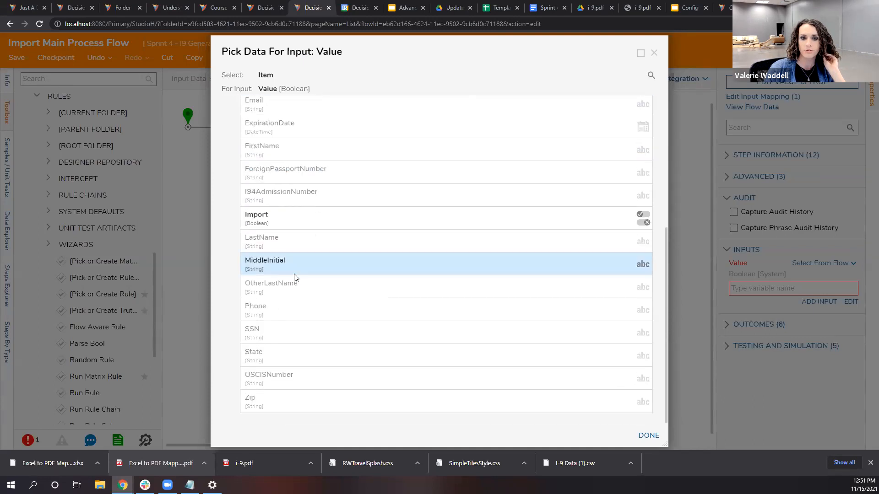
click(306, 217)
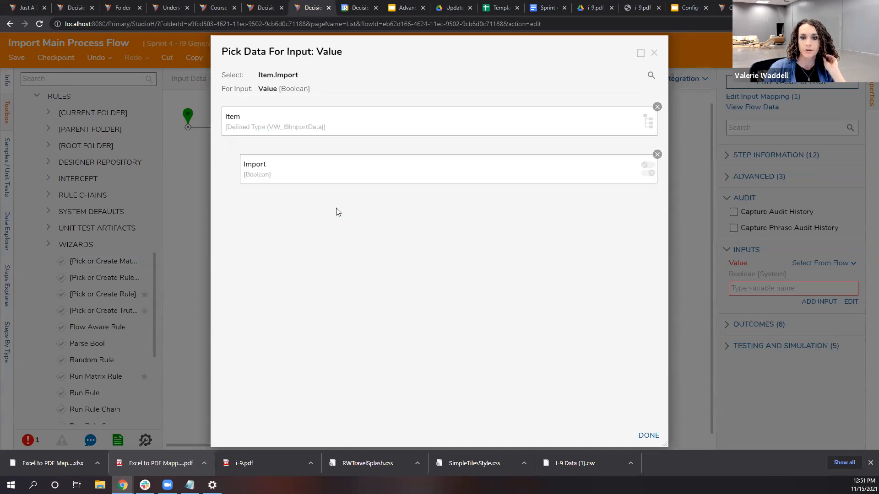
click(648, 436)
click(676, 252)
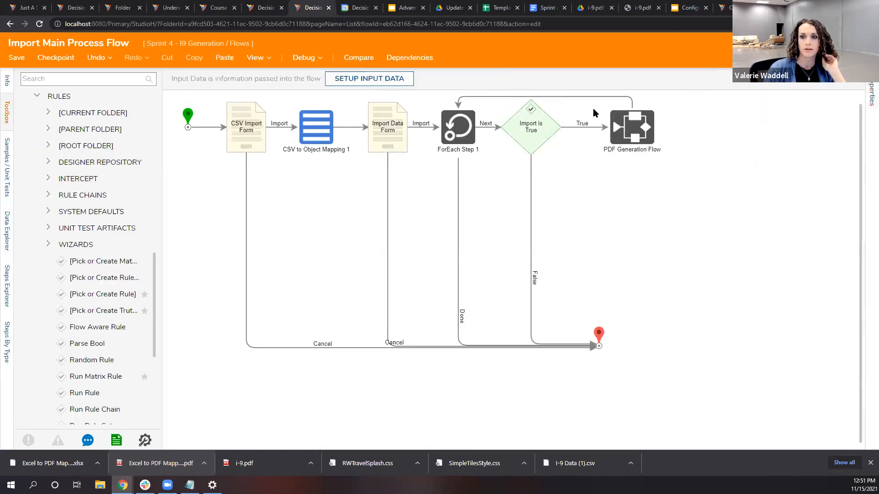
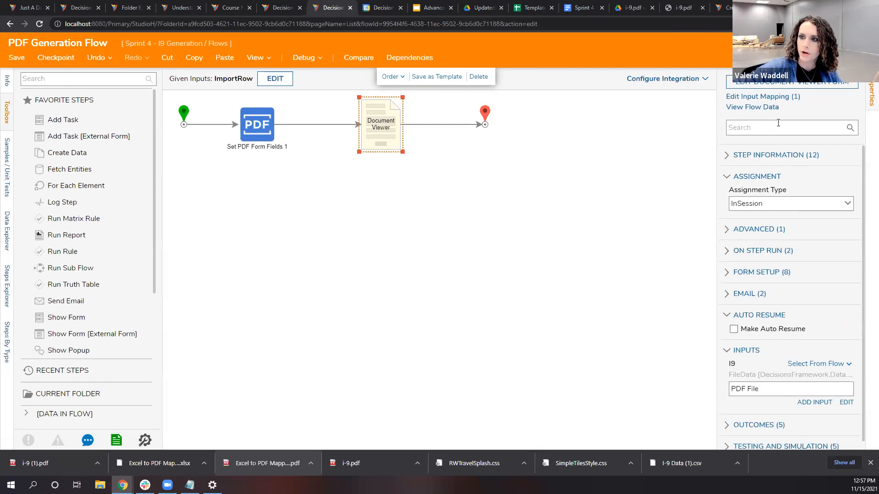
Step: Set the InputType of the DocumentViewer control in the Document Viewer Form to Document
click(386, 172)
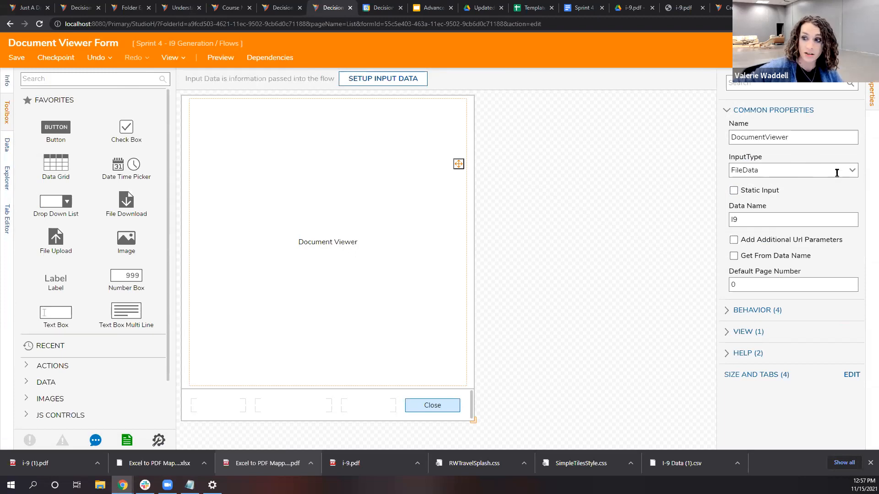
click(850, 171)
click(818, 188)
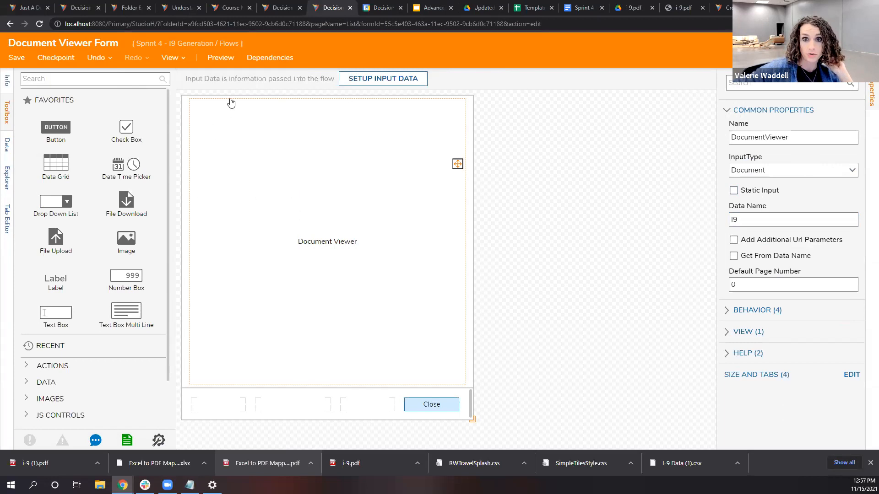
Step: Duplicate the form designer's browser tab and decline to break the locks on the open form and PDF Generation Flow
click(280, 8)
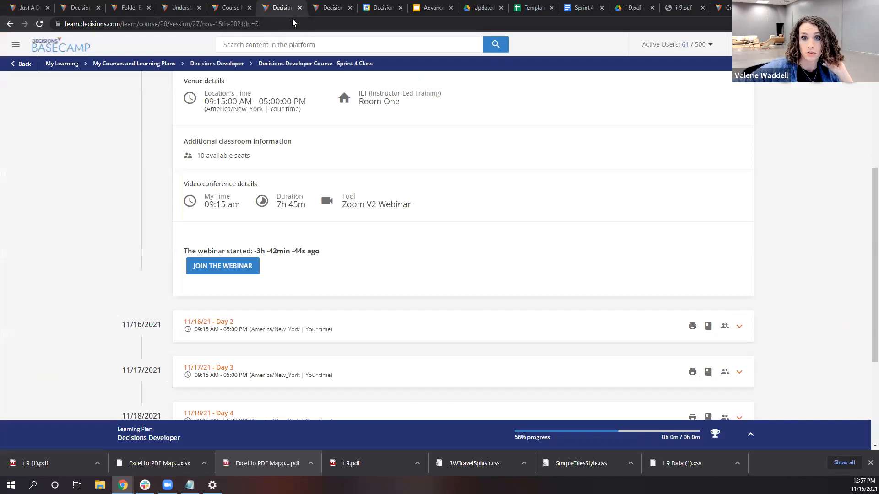
click(330, 7)
right_click(327, 8)
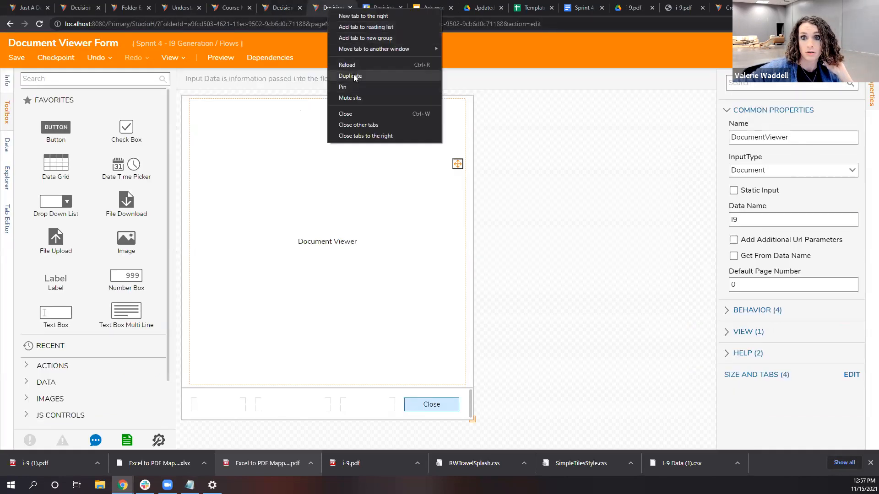
click(350, 76)
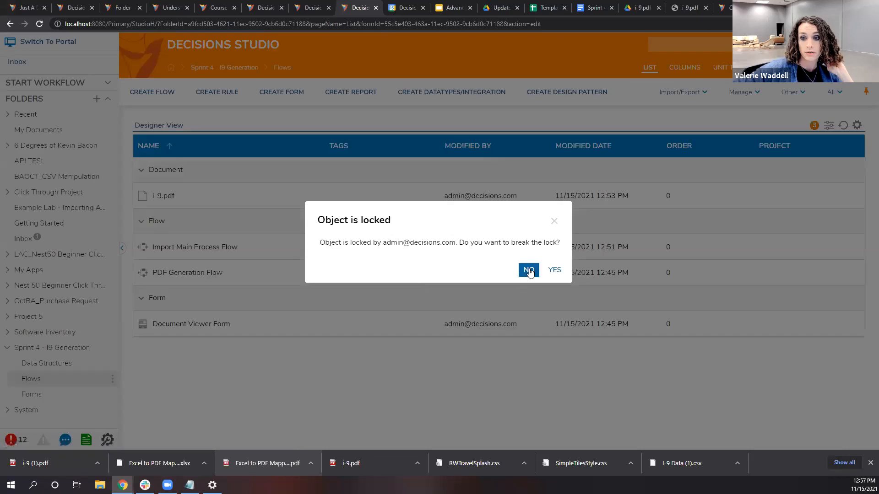
click(529, 271)
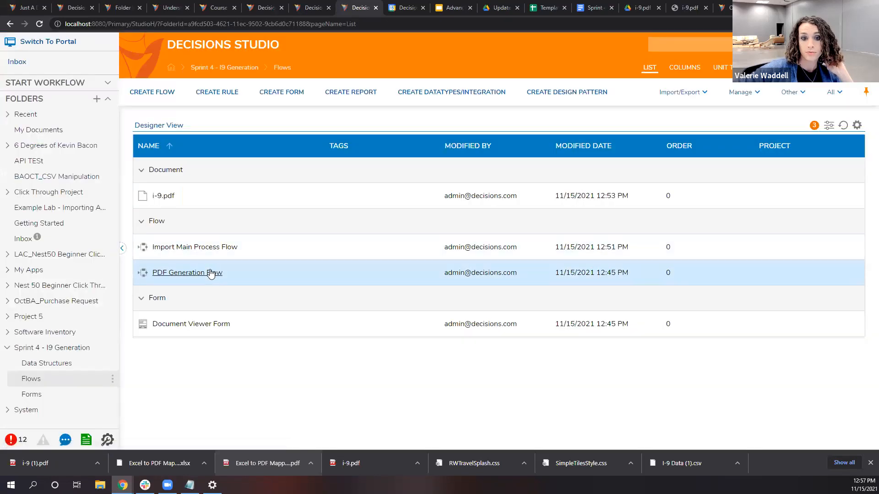
click(210, 274)
click(529, 271)
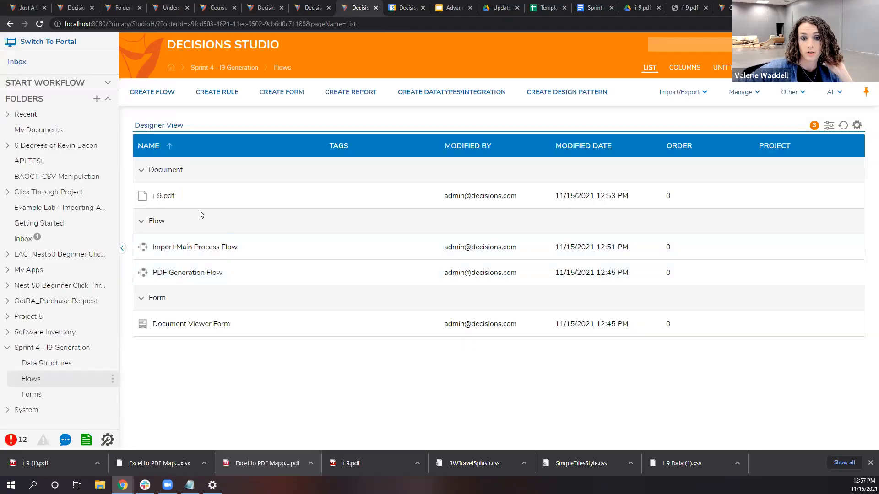
Step: Create a new blank flow in the Flows folder of Sprint 4 - I9 Generation
click(153, 93)
click(349, 141)
click(551, 289)
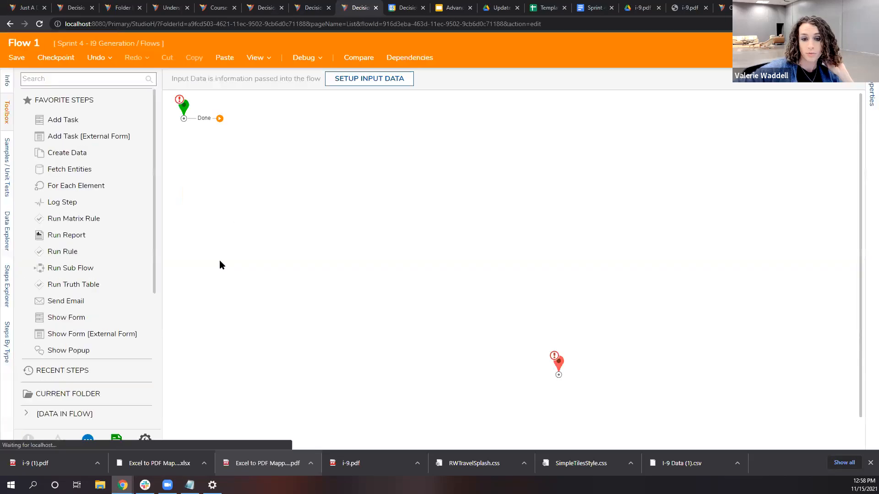
Step: Search the available flow steps for "document", look through the matches and clear the search
scroll(80, 280, down, 5)
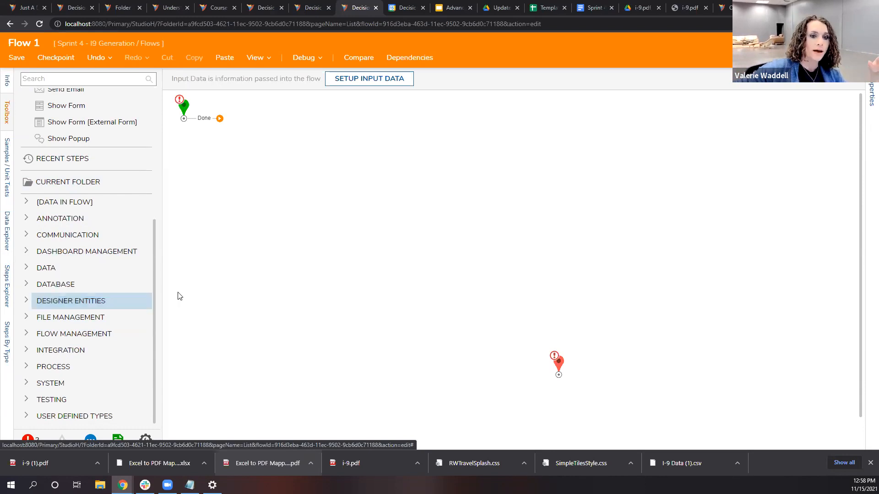
scroll(119, 227, up, 5)
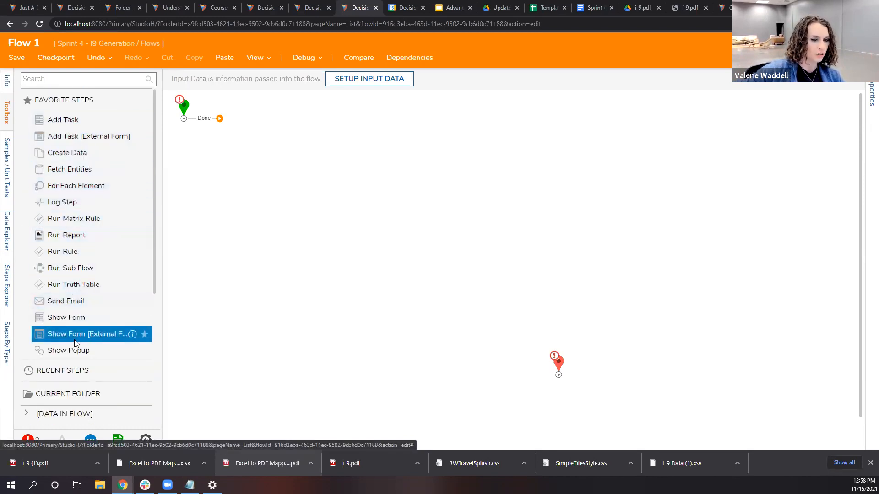
click(23, 81)
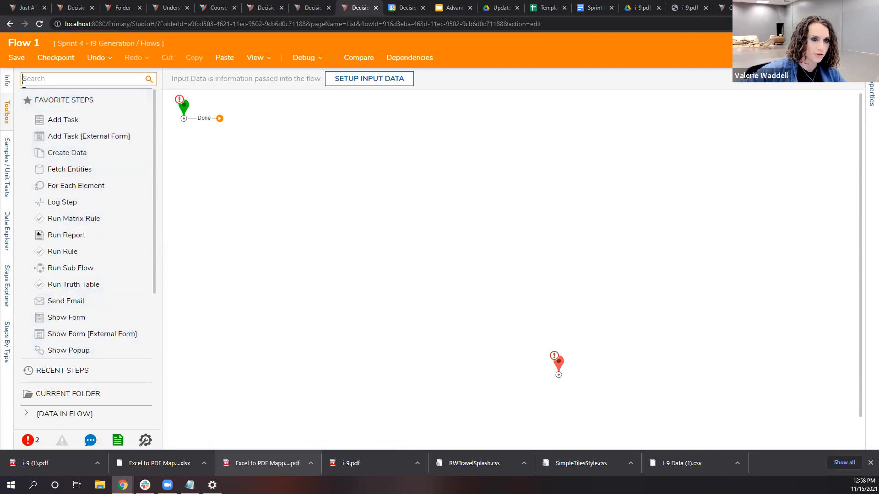
text(document)
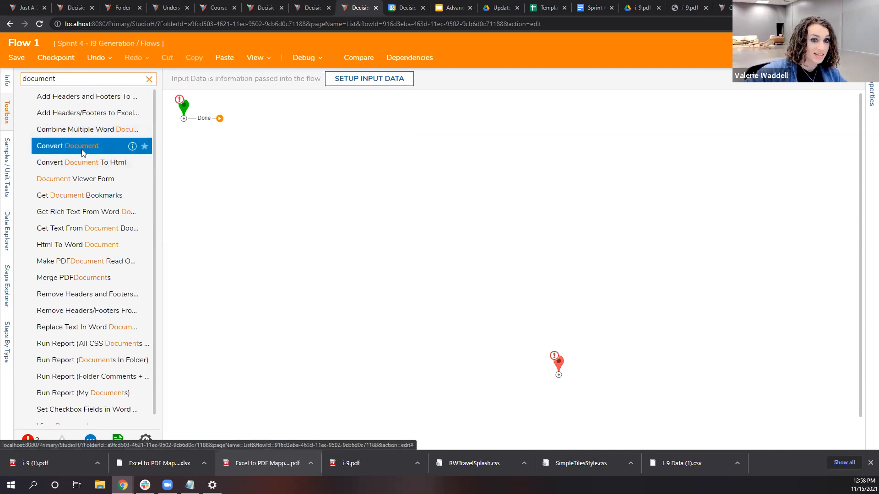
scroll(81, 201, down, 1)
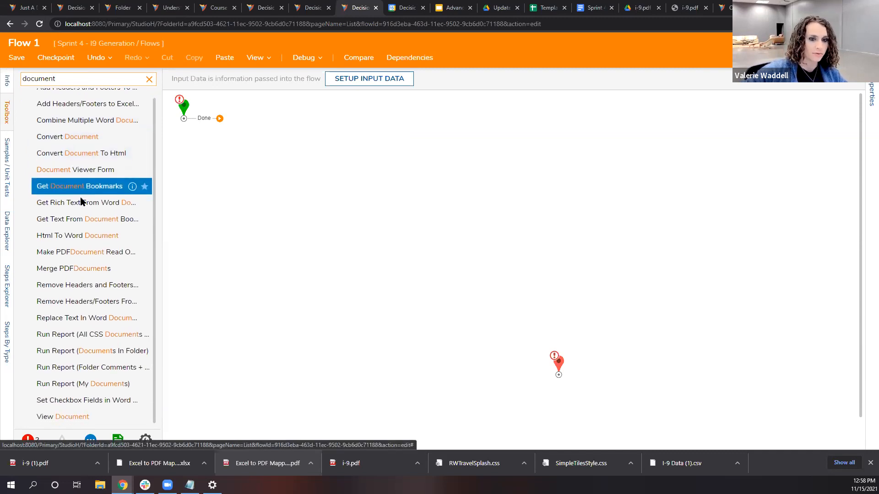
click(150, 78)
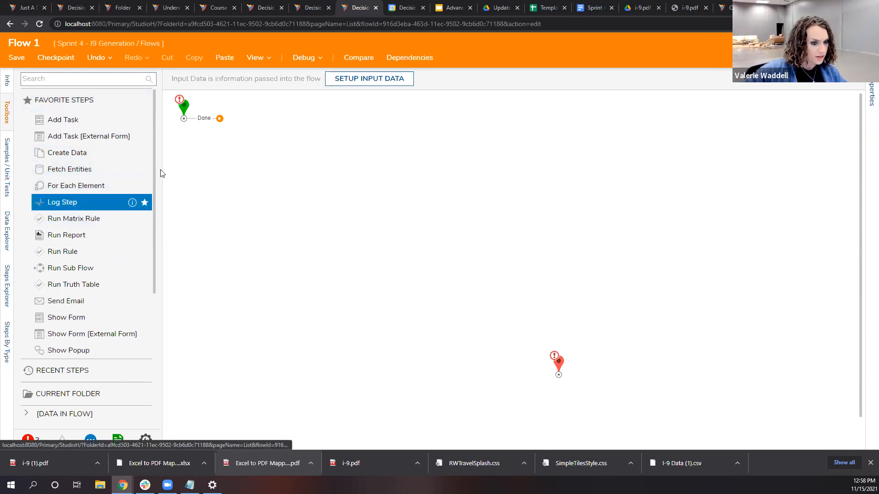
Step: Open the DocumentService category within the Internal Services group of the Integration flow steps
scroll(128, 197, down, 2)
scroll(122, 202, down, 3)
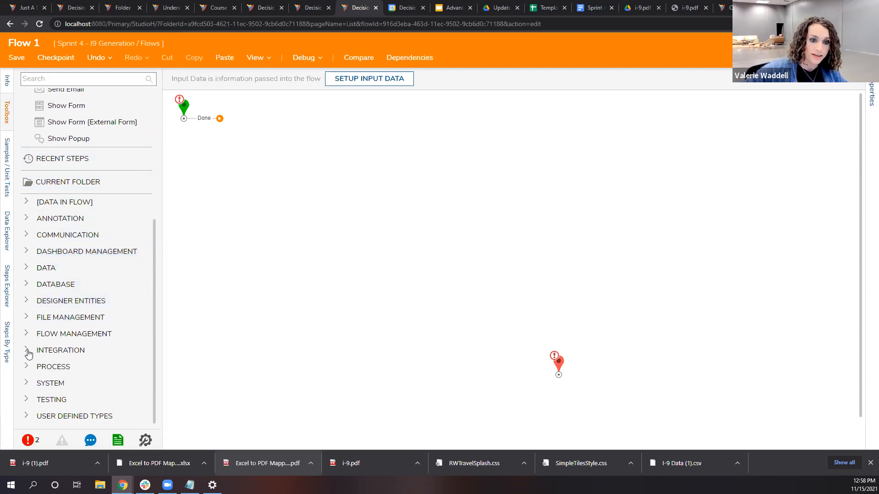
click(57, 350)
scroll(64, 205, down, 2)
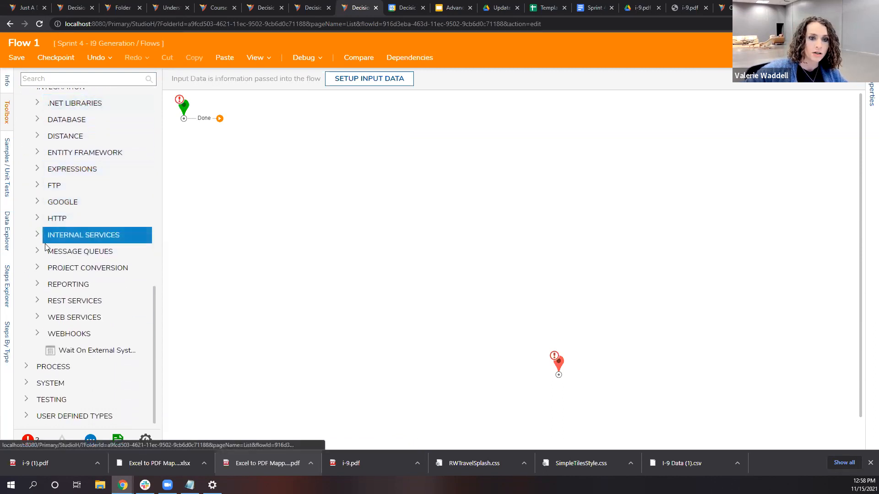
click(38, 235)
scroll(59, 192, down, 1)
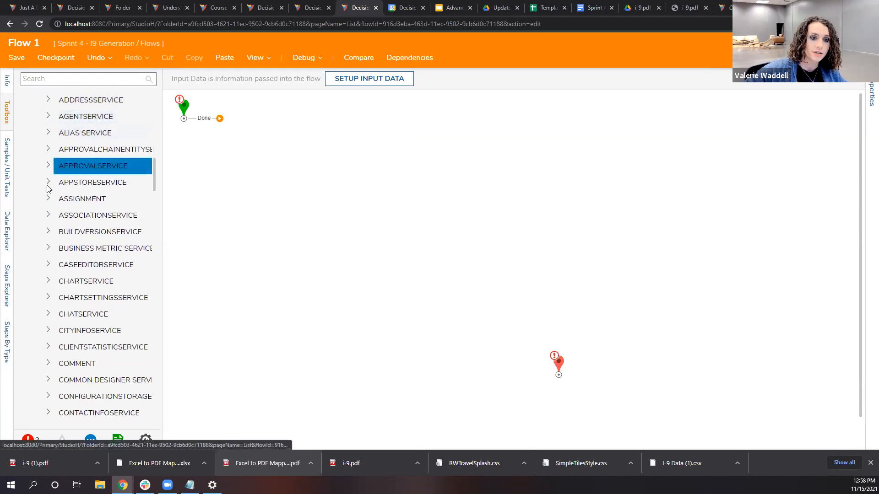
scroll(55, 284, down, 2)
scroll(56, 271, down, 10)
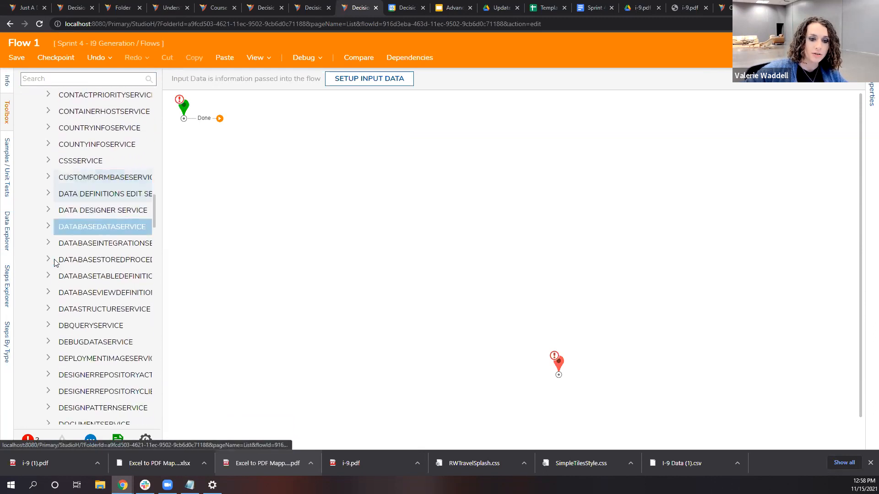
click(47, 227)
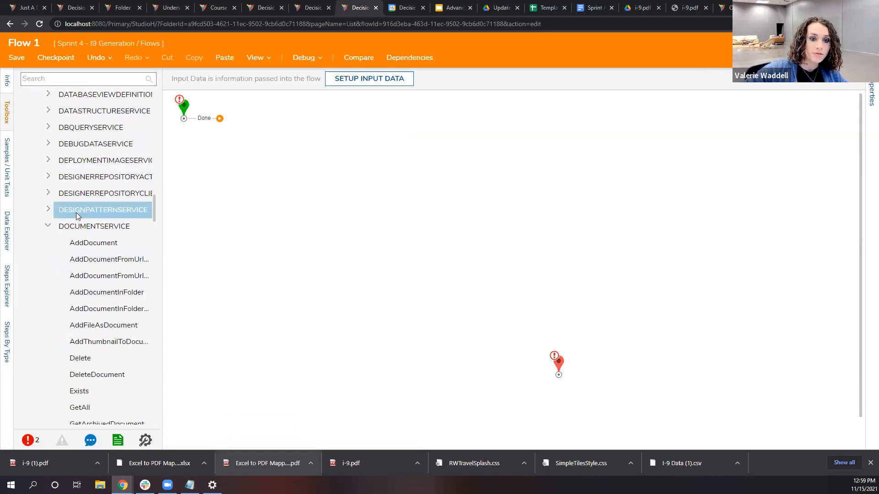
Step: Look through the DocumentService steps and the surrounding Internal Services categories for suitable document steps
scroll(97, 183, down, 2)
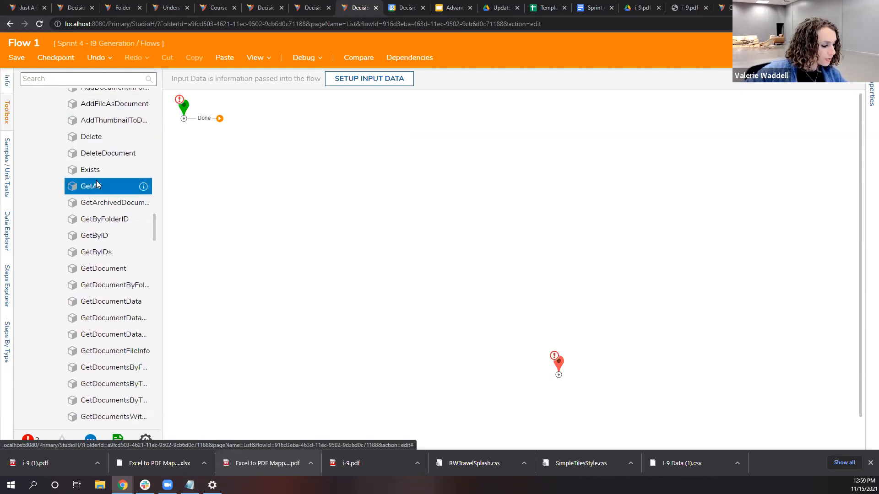
scroll(96, 183, down, 7)
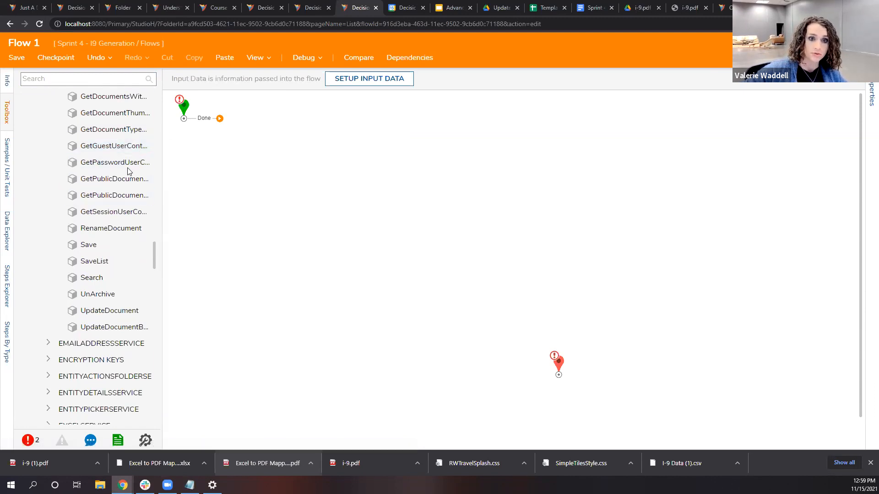
scroll(136, 226, up, 8)
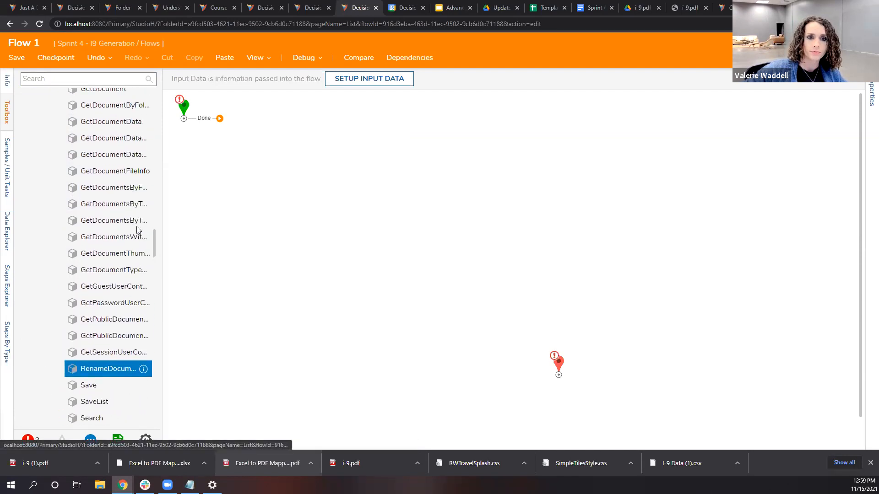
scroll(127, 222, up, 2)
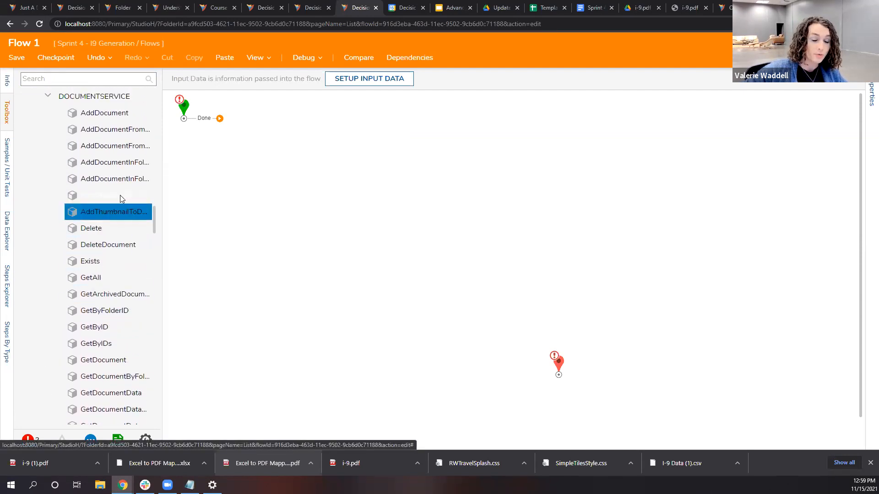
scroll(91, 192, up, 10)
scroll(79, 197, up, 12)
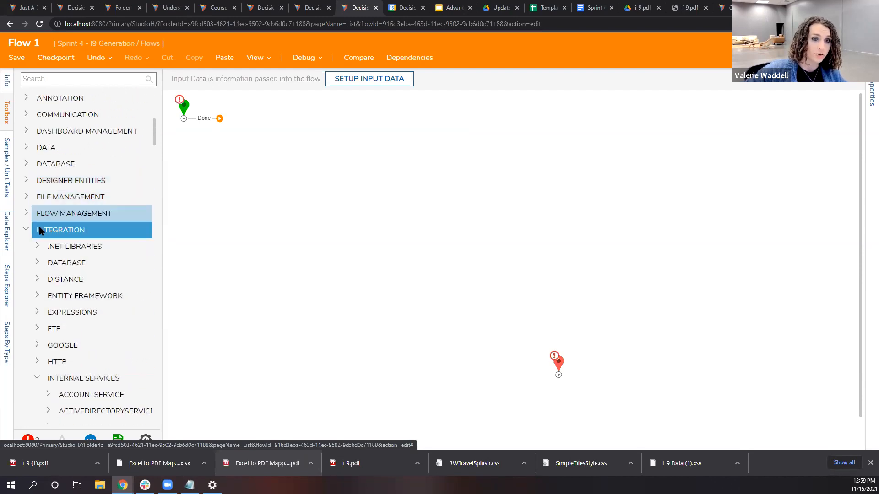
scroll(63, 287, down, 2)
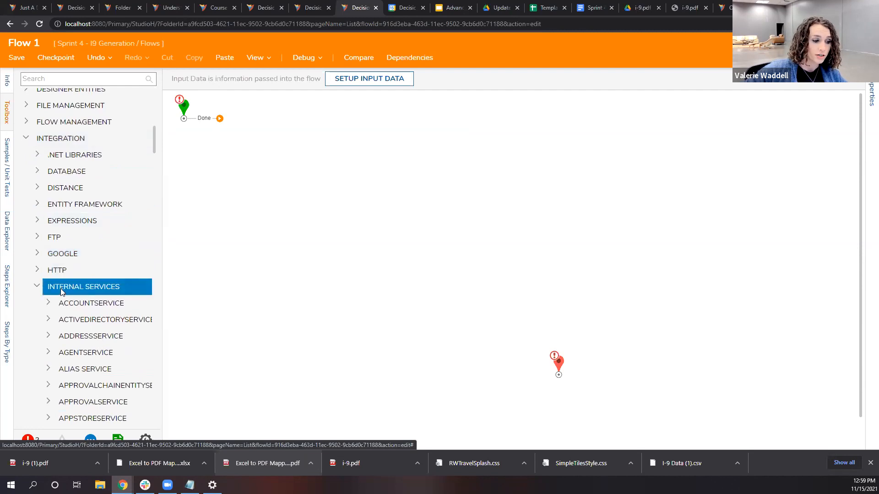
scroll(62, 287, down, 6)
scroll(69, 283, down, 10)
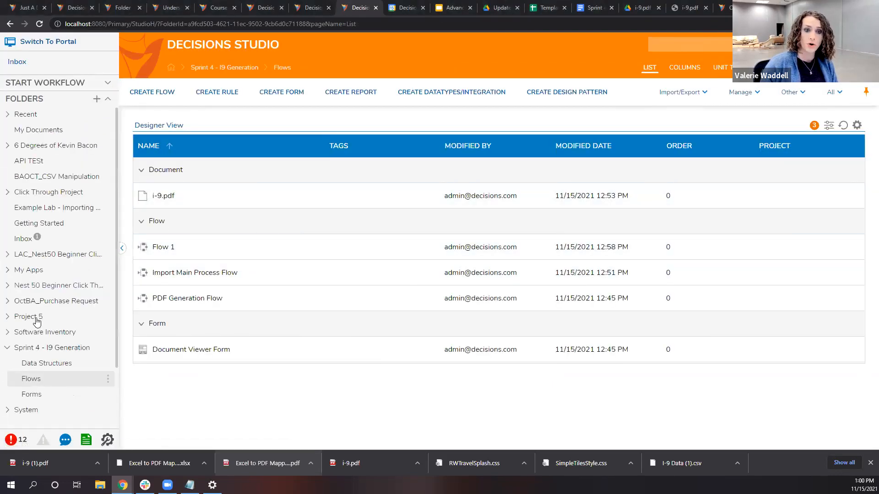
Step: Create a new form in the Forms folder of Sprint 4 - I9 Generation
click(31, 395)
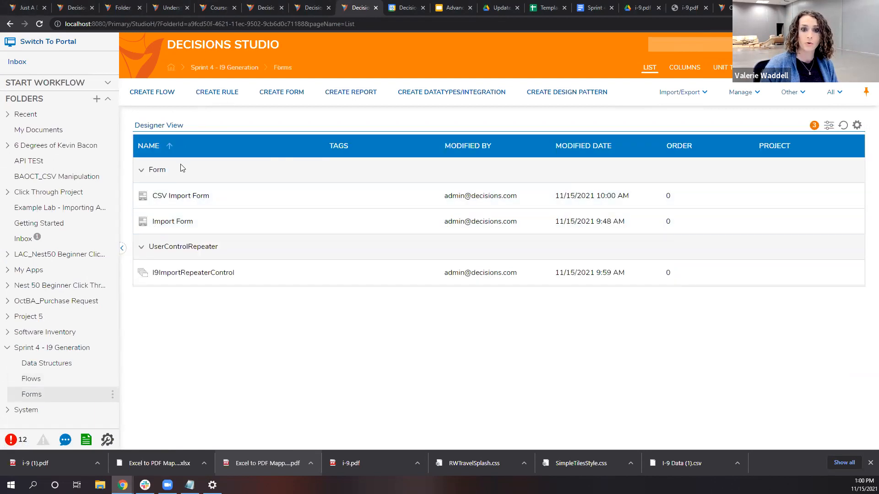
click(281, 92)
click(398, 146)
click(552, 289)
Step: Find the Signature Pad control, place it in the form's first column and extend it downward
click(84, 80)
text(sign)
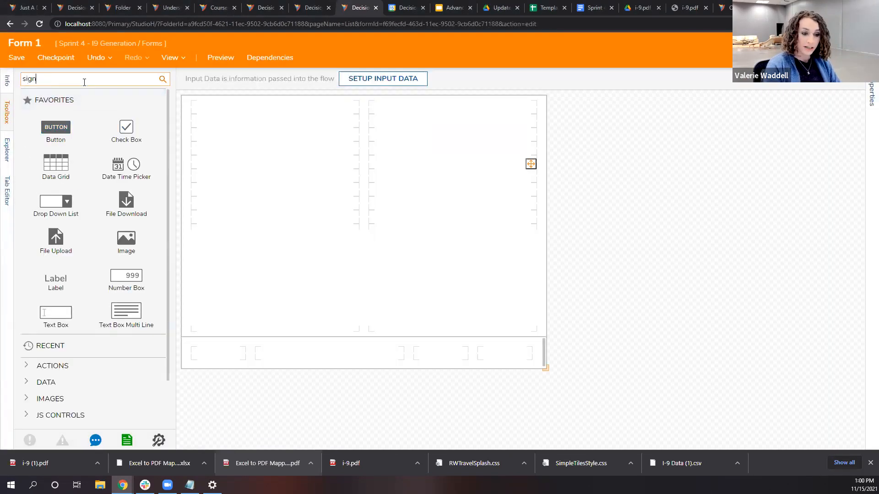
text(u)
text(ture)
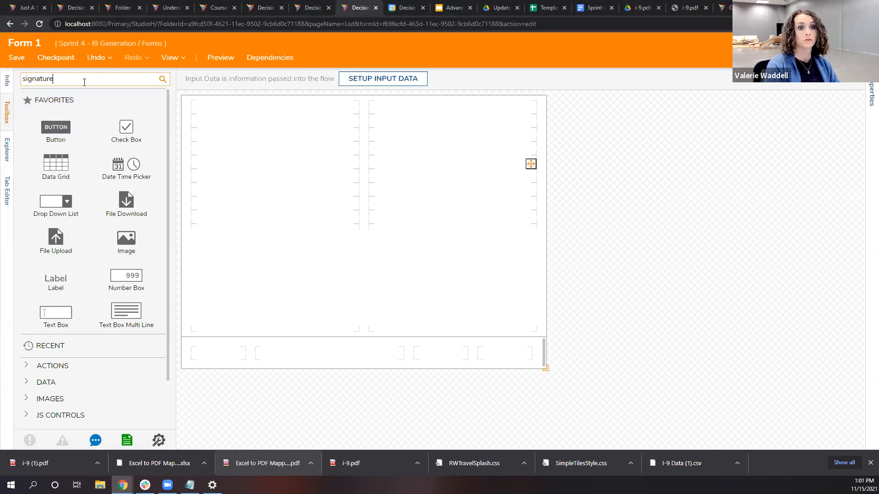
mouse_move(55, 105)
mouse_down()
mouse_move(348, 179)
mouse_move(286, 199)
mouse_up()
right_click(277, 197)
click(271, 198)
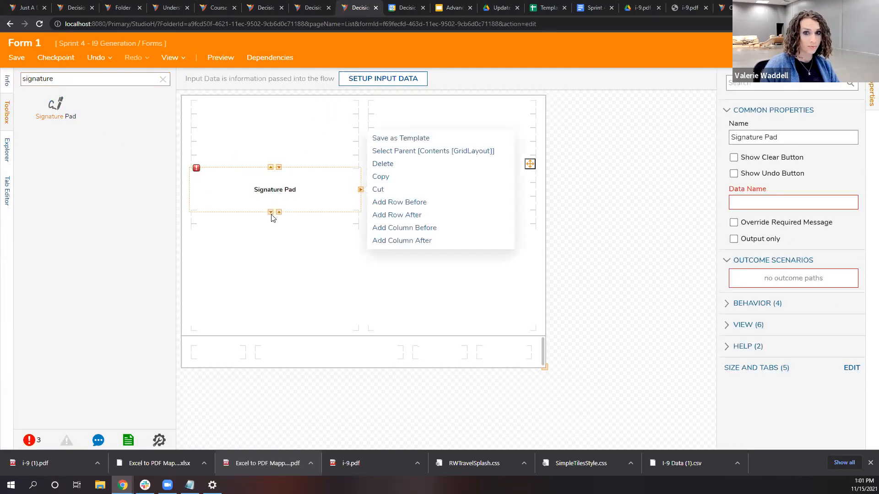
click(271, 212)
right_click(271, 216)
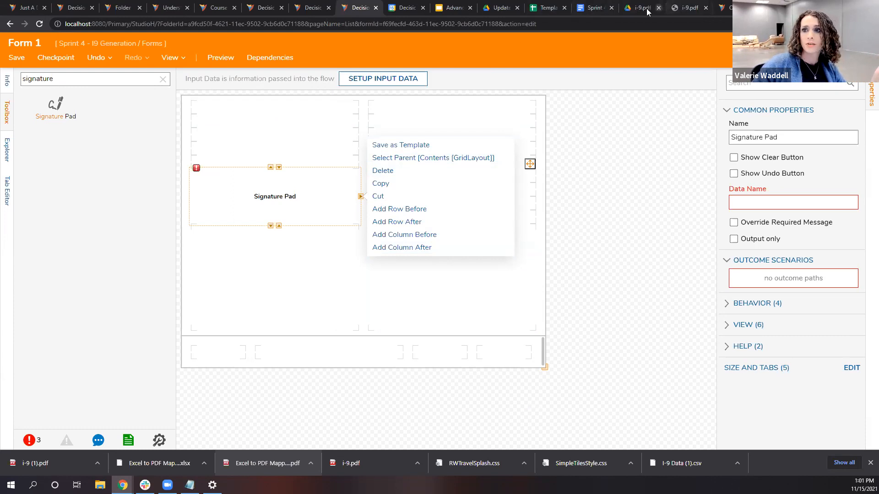
Step: Switch to the Sprint 4 PDF Mapping Requirements document, search it for "qr" and review the QR code requirement
click(591, 8)
scroll(496, 275, up, 5)
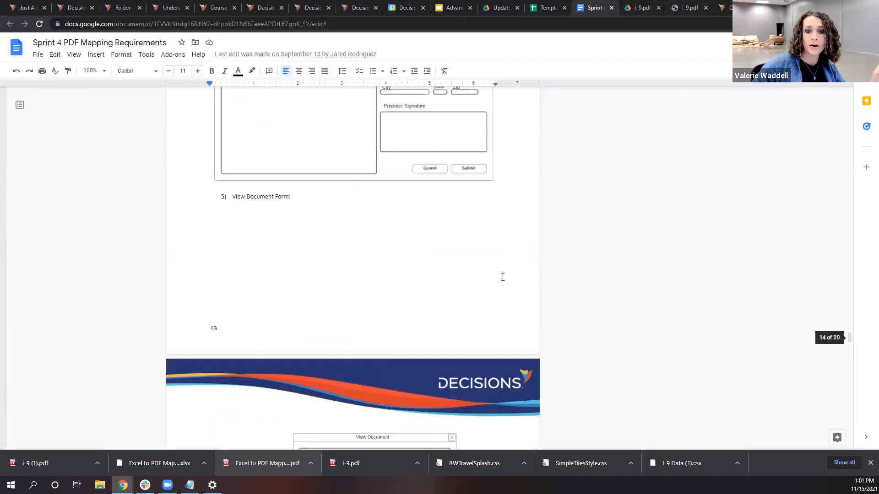
key(ctrl+f)
text(qr)
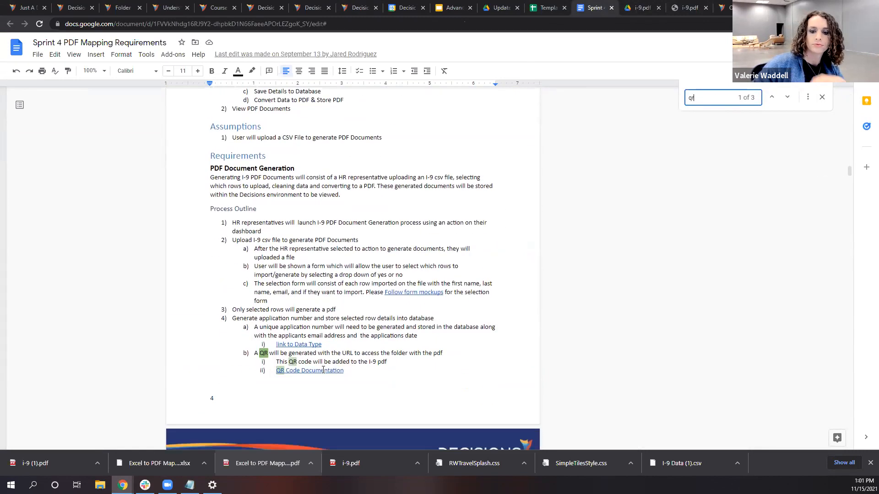
scroll(323, 370, down, 1)
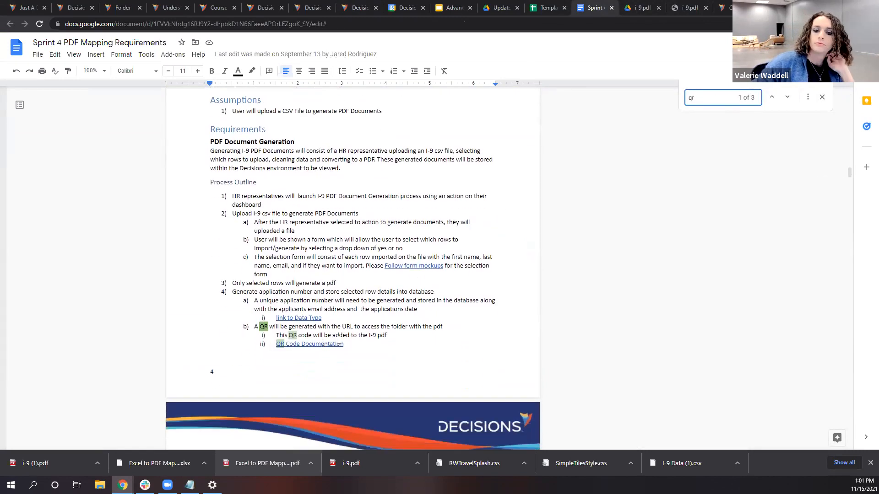
click(333, 345)
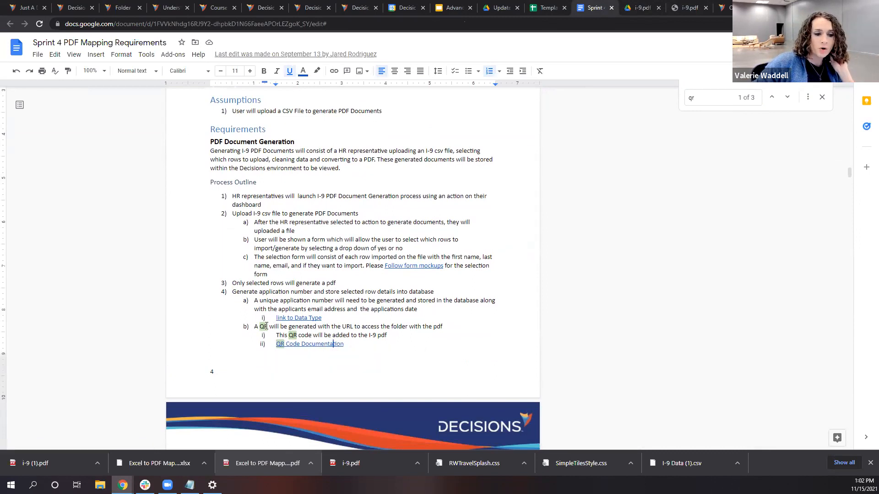
drag(252, 323, 386, 350)
click(330, 346)
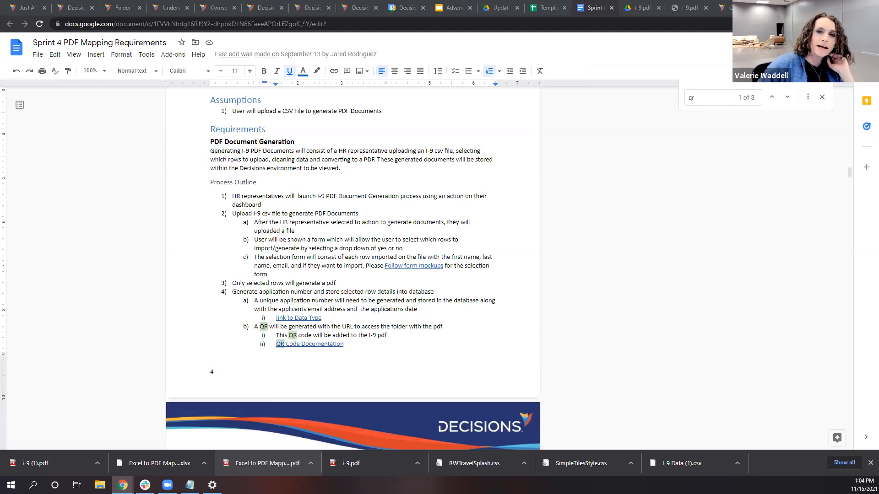
Step: Check the blank i-9.pdf form in Google Drive, and look through the Task Level sheet of the PDF Mapping Requirements Matrix
click(641, 10)
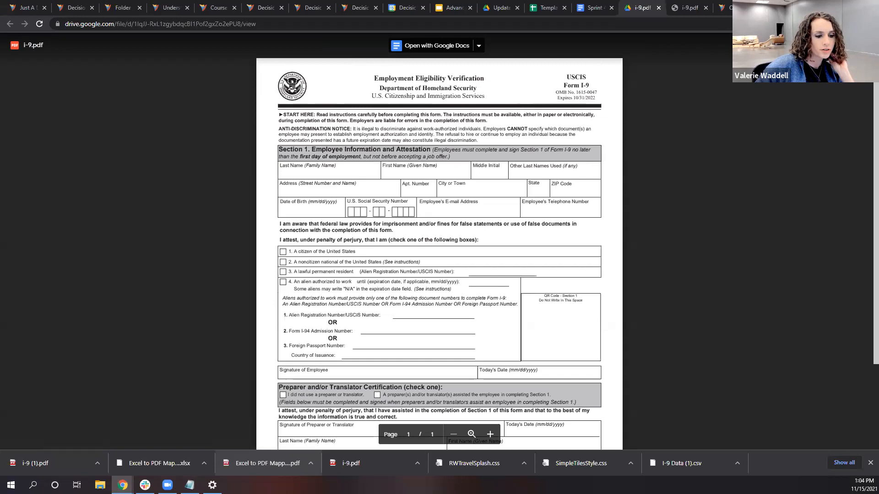
click(547, 10)
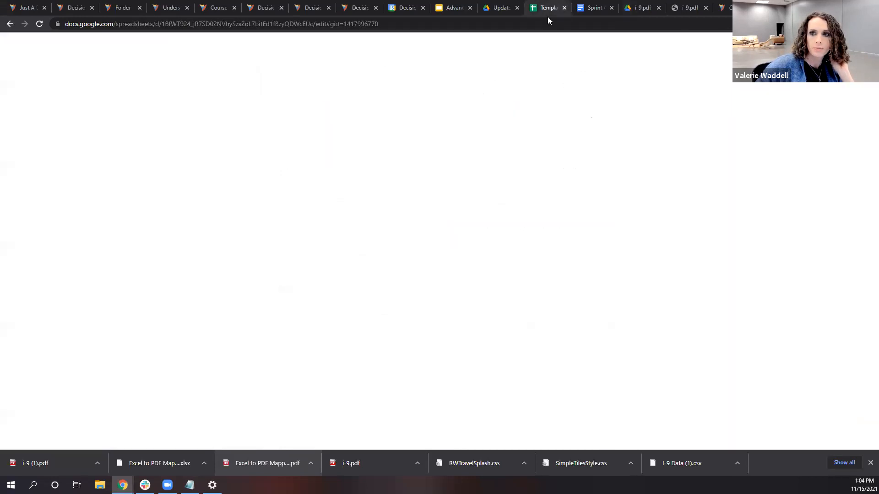
scroll(366, 206, down, 5)
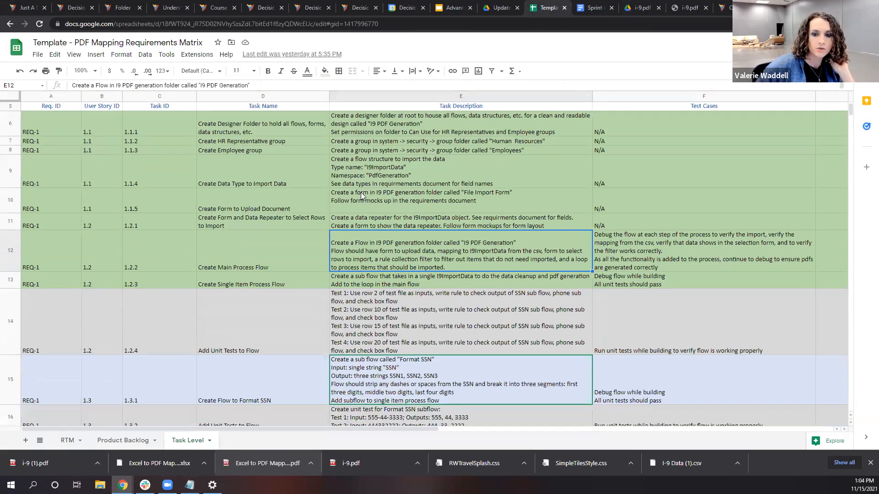
scroll(366, 207, down, 10)
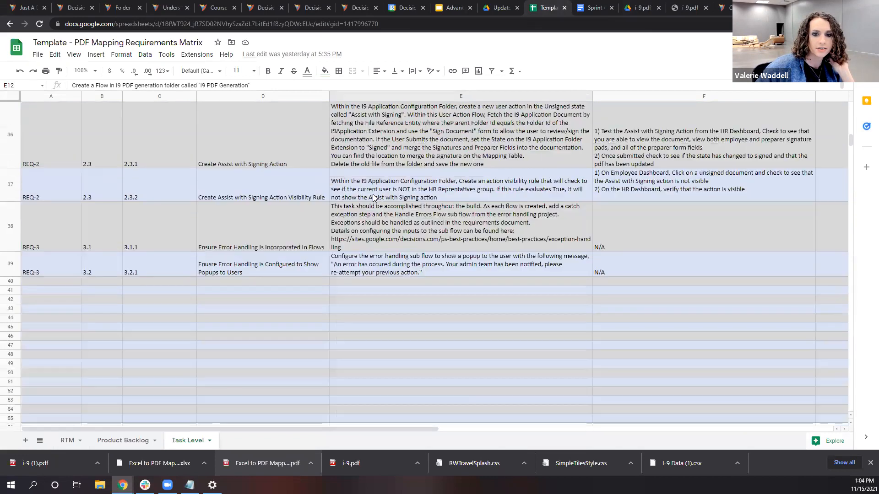
scroll(374, 189, up, 10)
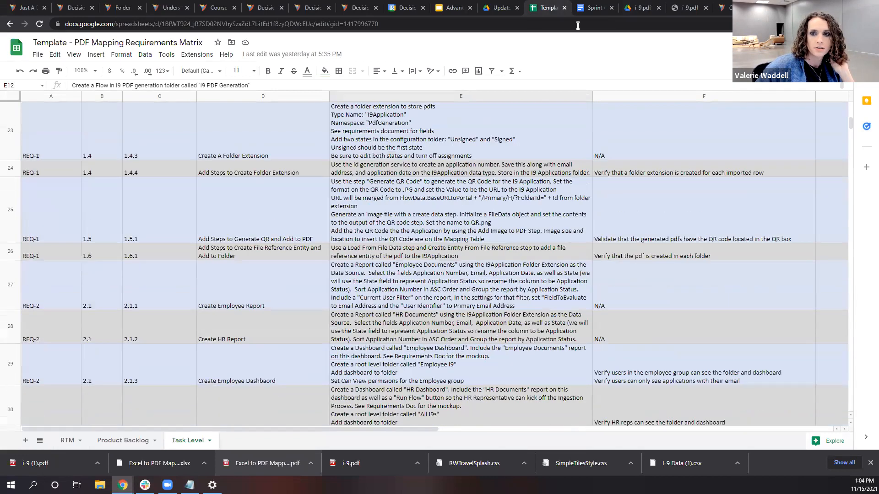